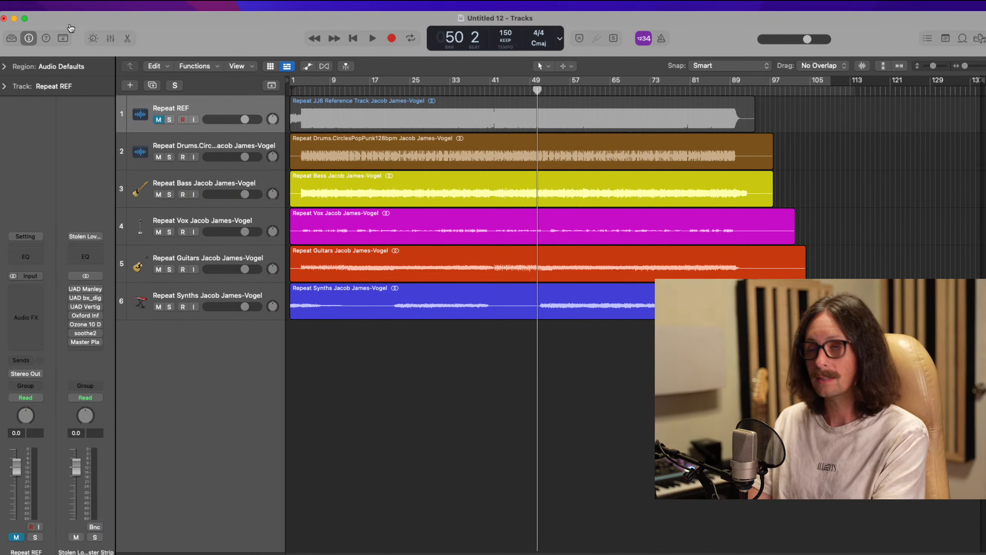
key(super+Tab)
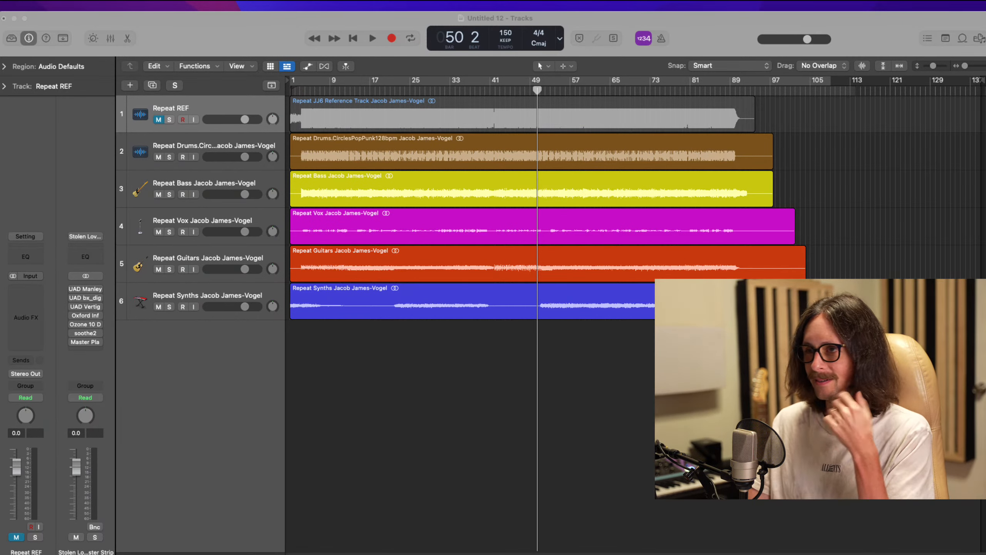
click(219, 35)
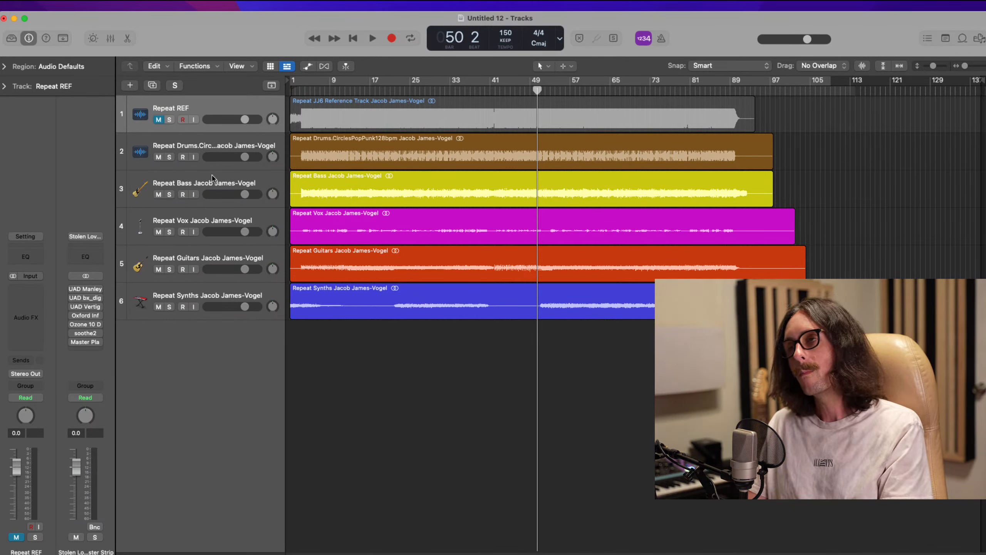
click(197, 148)
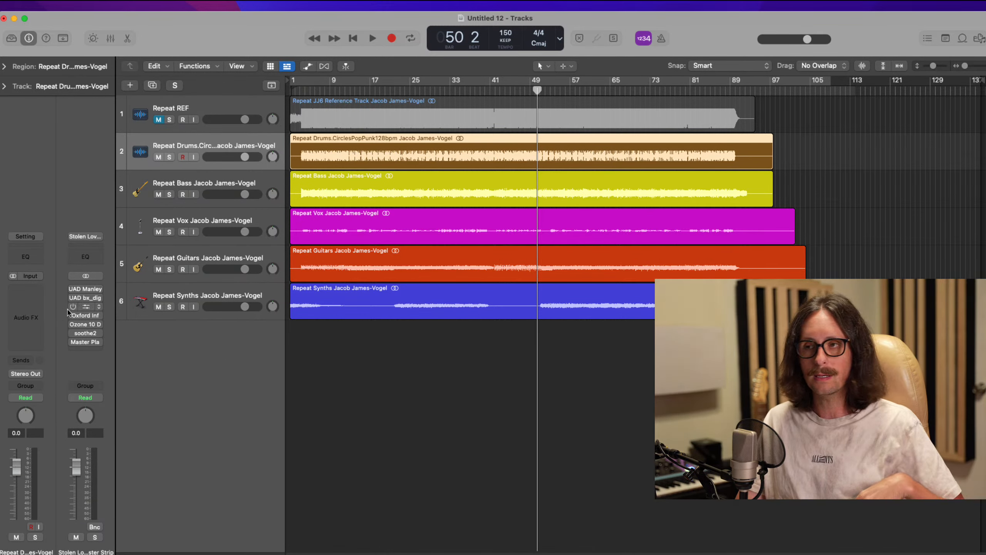
mouse_move(100, 345)
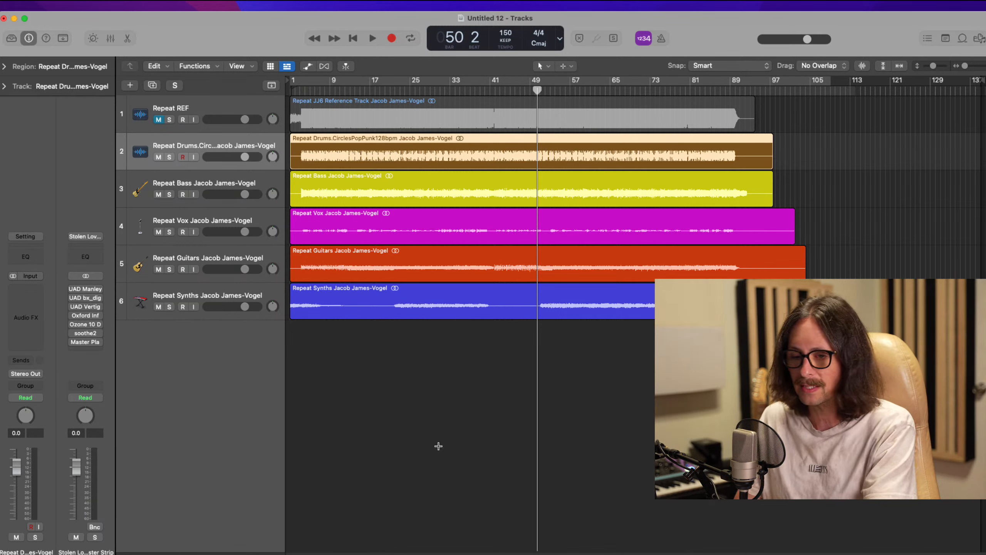
key(super+Tab)
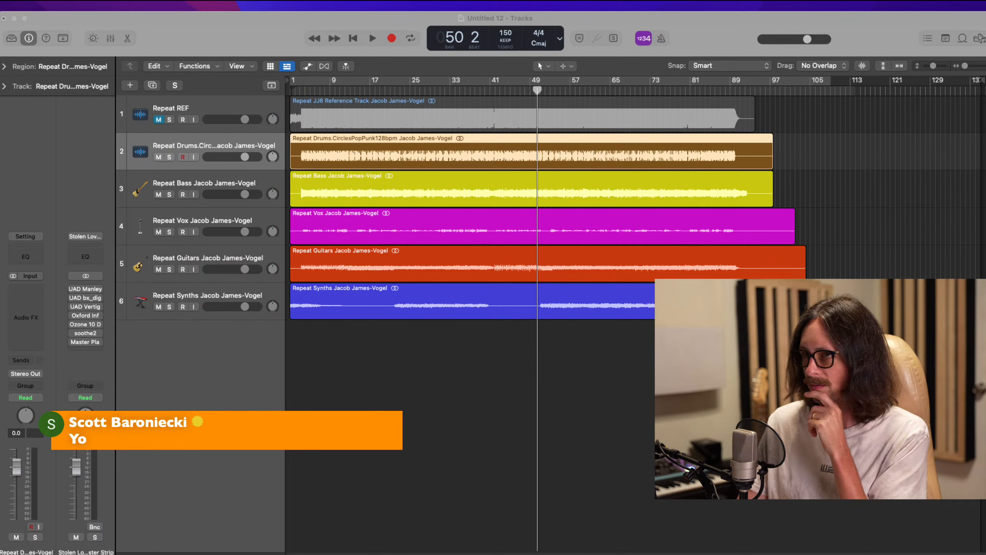
click(339, 466)
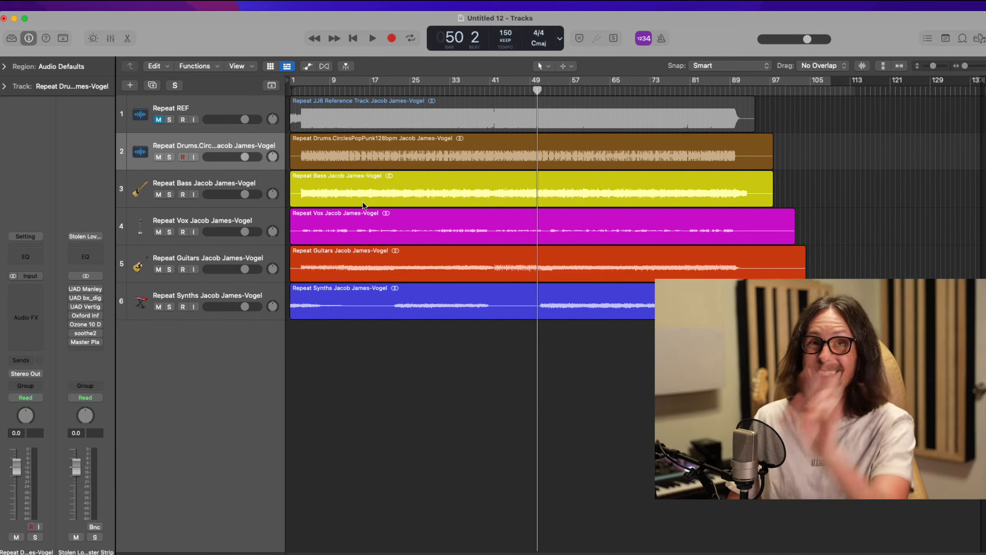
click(349, 156)
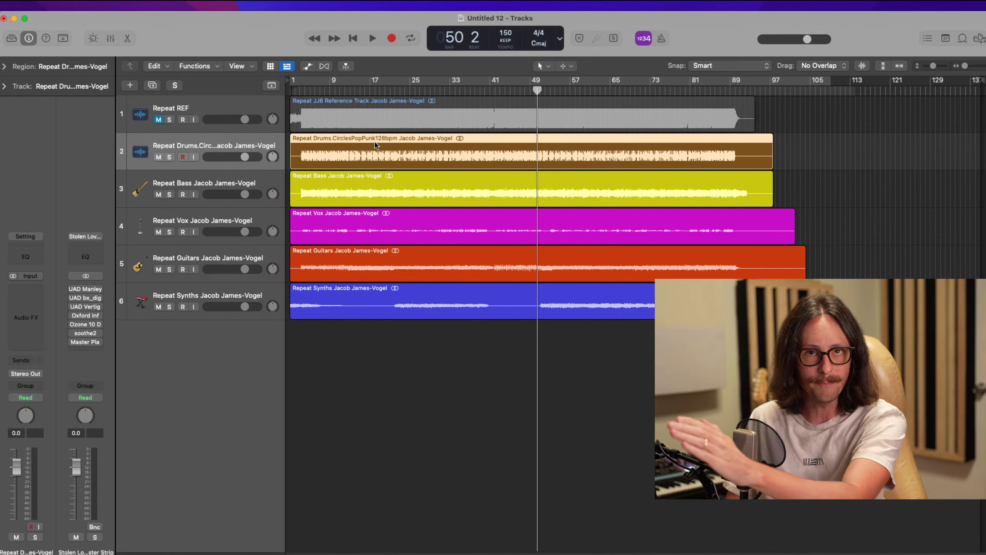
click(331, 193)
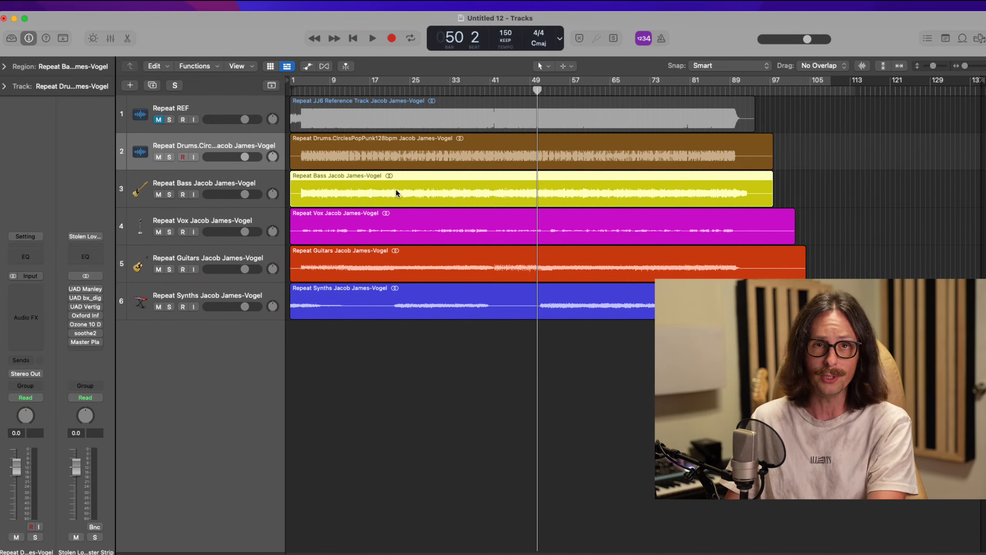
drag(326, 180, 280, 380)
ctrl+alt+click(345, 391)
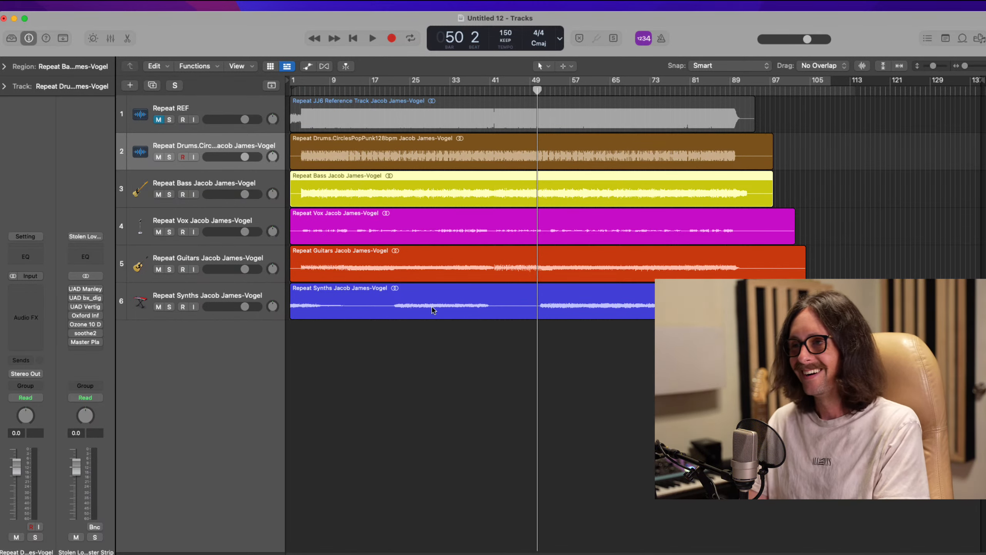
click(321, 156)
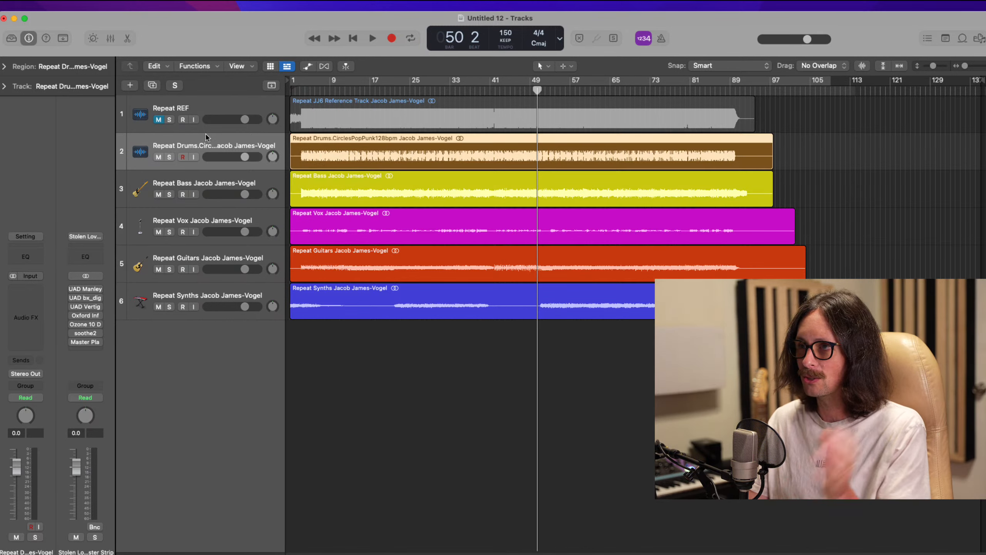
click(186, 119)
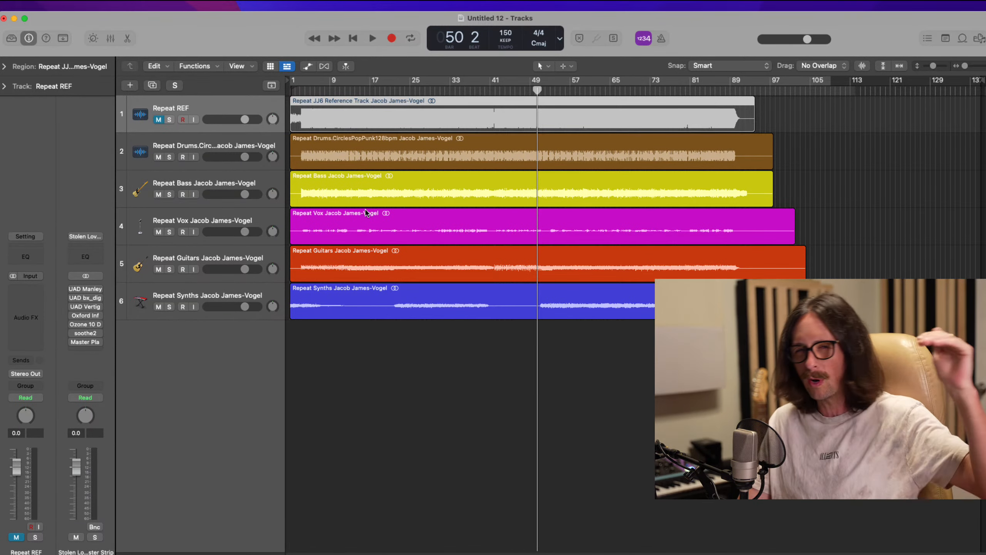
Step: Solo and unsolo the drums track and the bass track one after the other
click(169, 157)
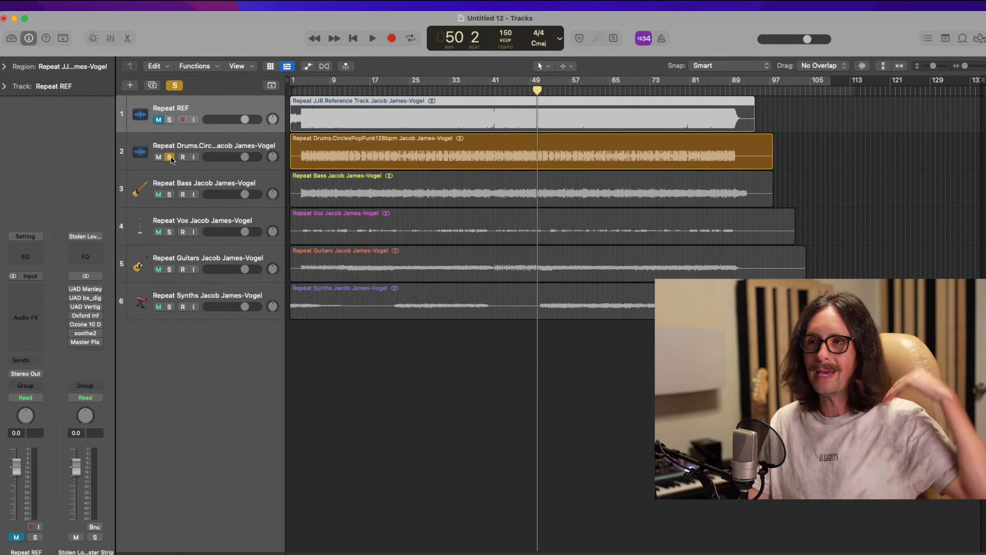
click(170, 156)
click(169, 194)
click(169, 194)
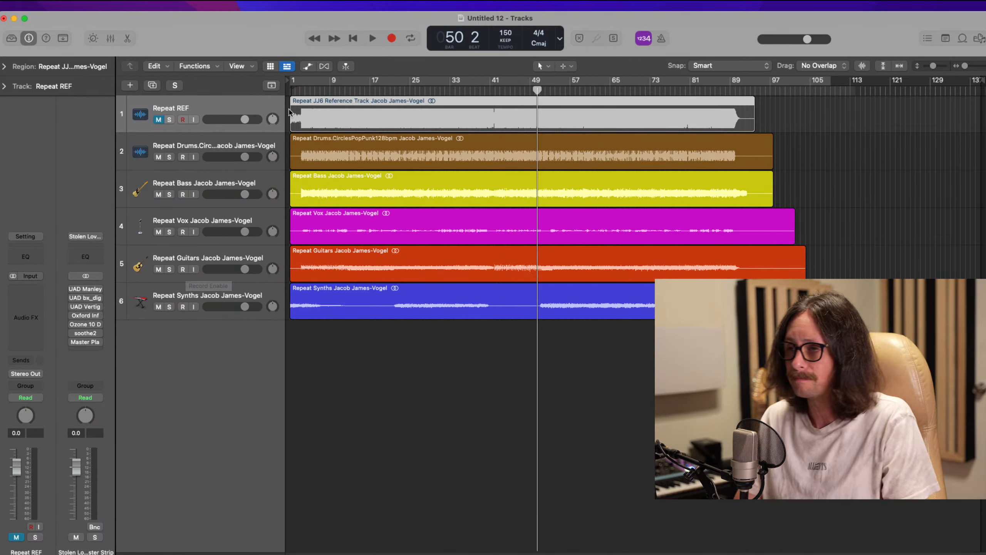
Step: Unmute the Repeat REF track and solo it
click(159, 120)
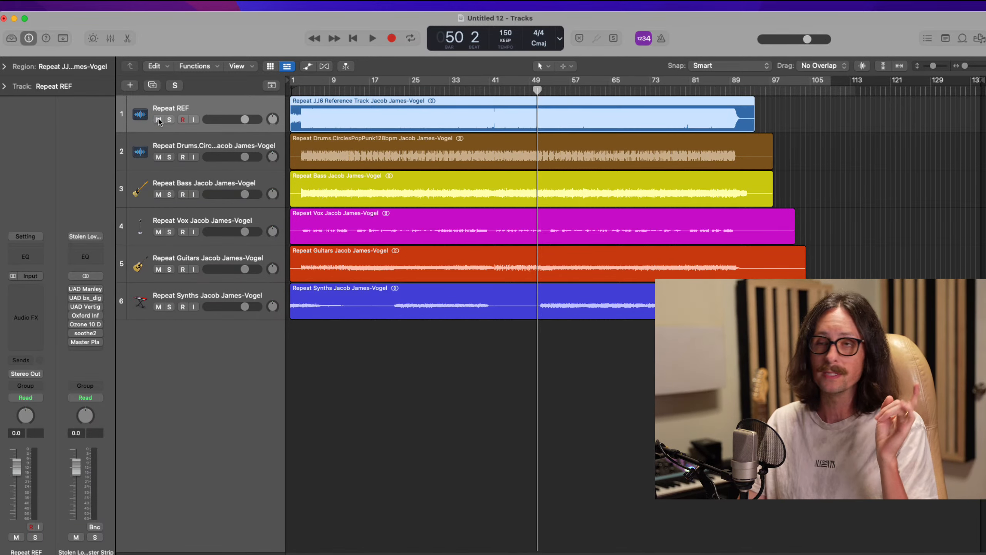
click(158, 121)
click(159, 120)
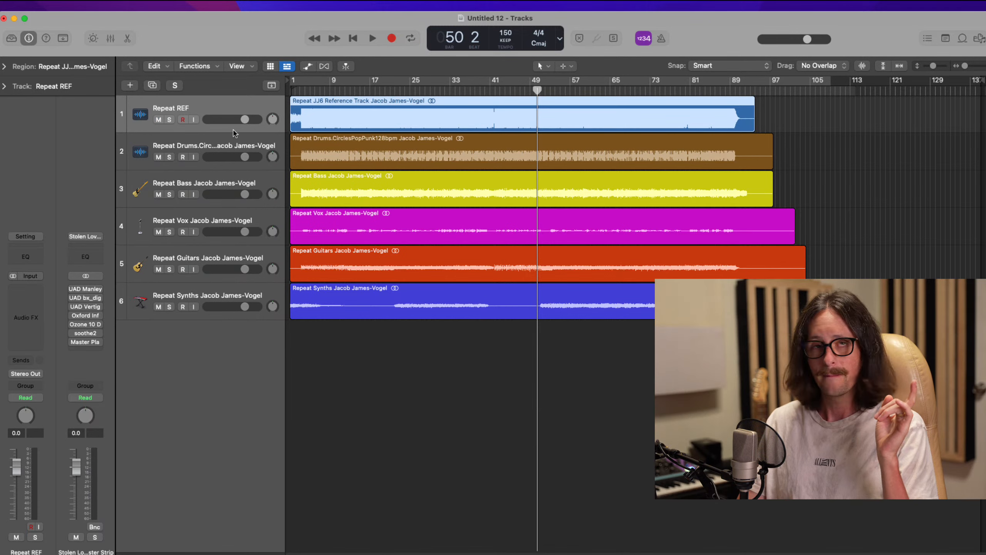
click(169, 120)
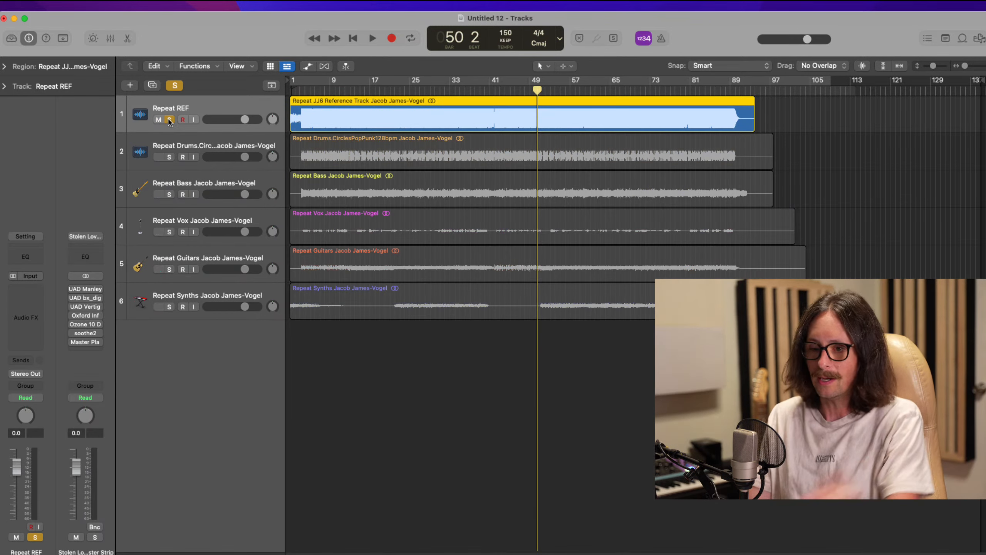
Step: Play the soloed reference track from bar 1 to about bar 27 and stop playback
key(Return)
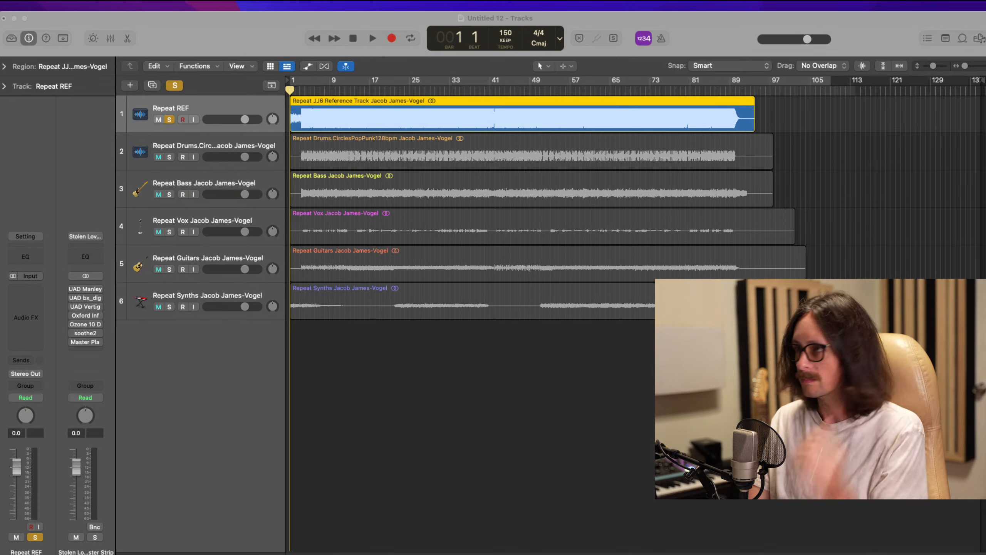
click(869, 22)
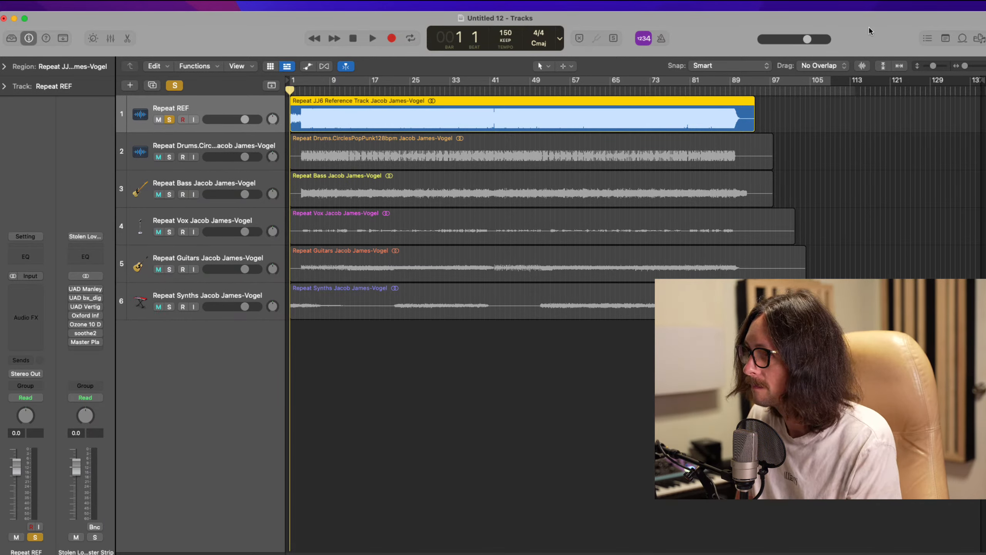
key(space)
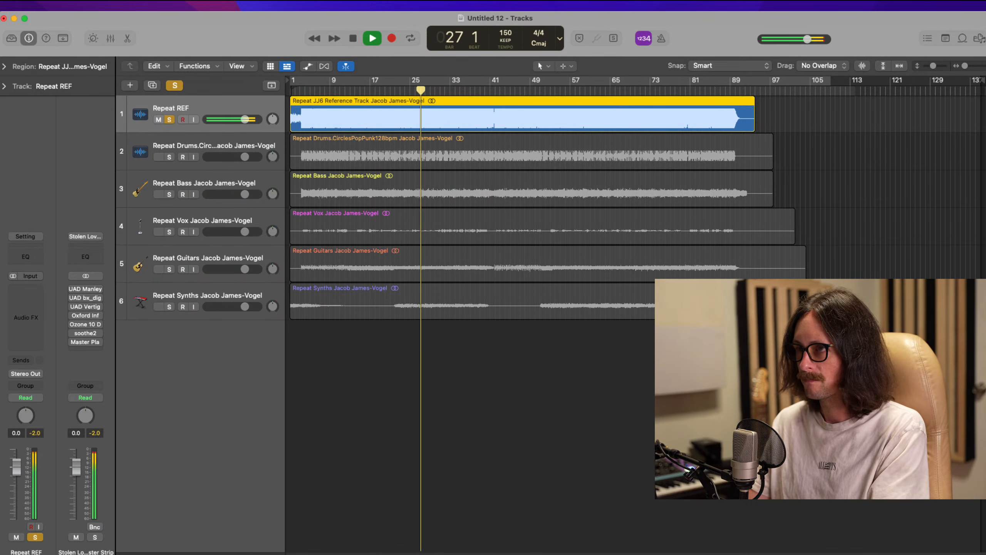
key(space)
key(super+Tab)
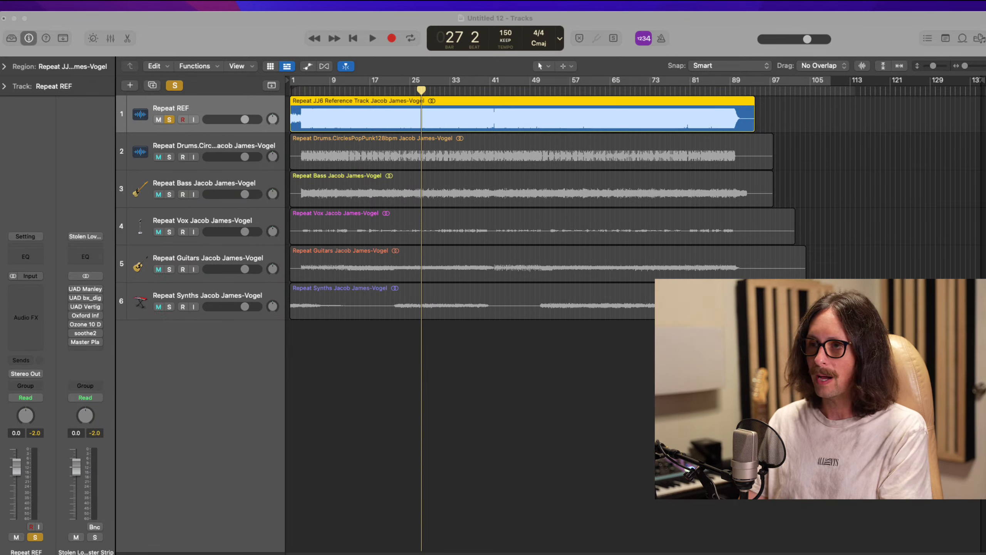
click(316, 249)
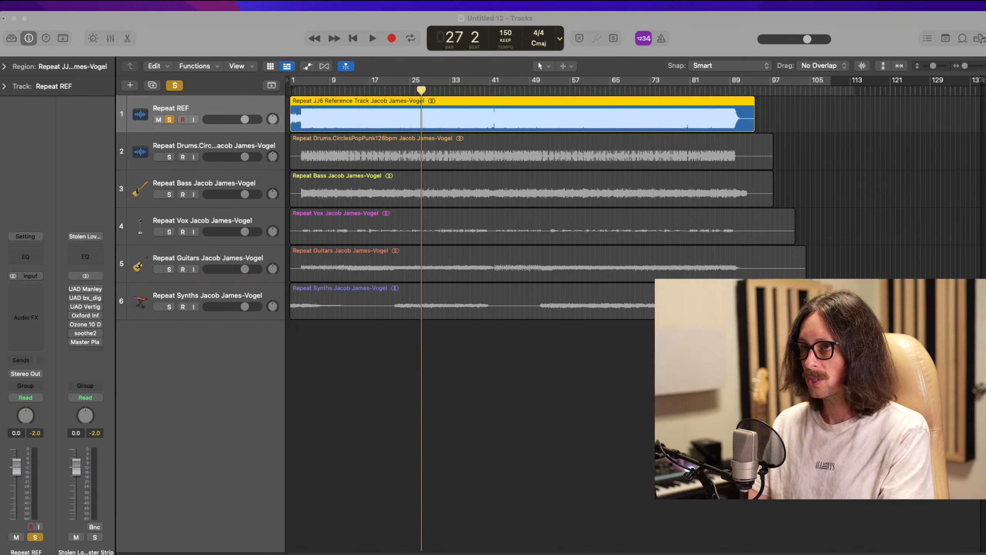
Step: Unsolo and mute the Repeat REF track, and play the other stems from bar 1 to about bar 6
click(169, 119)
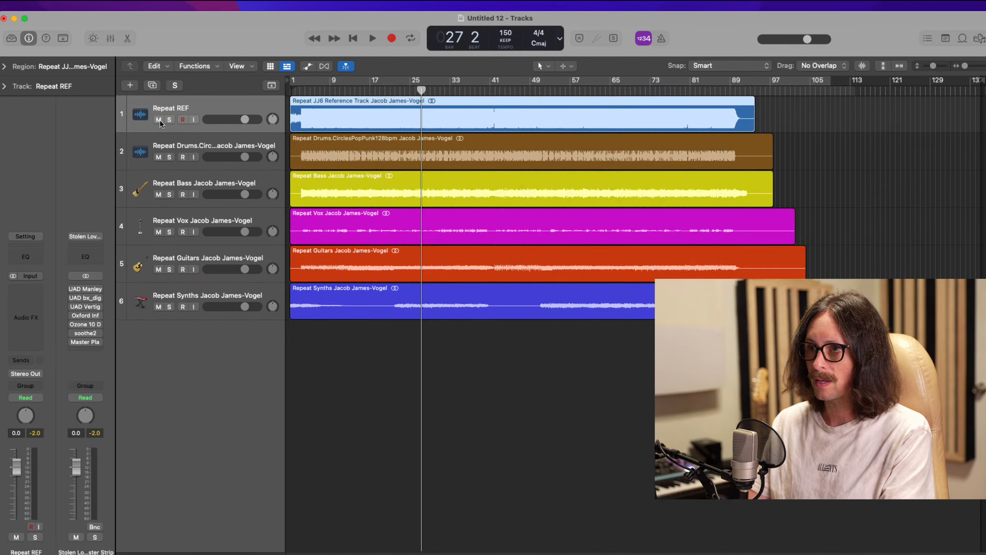
click(158, 120)
key(Return)
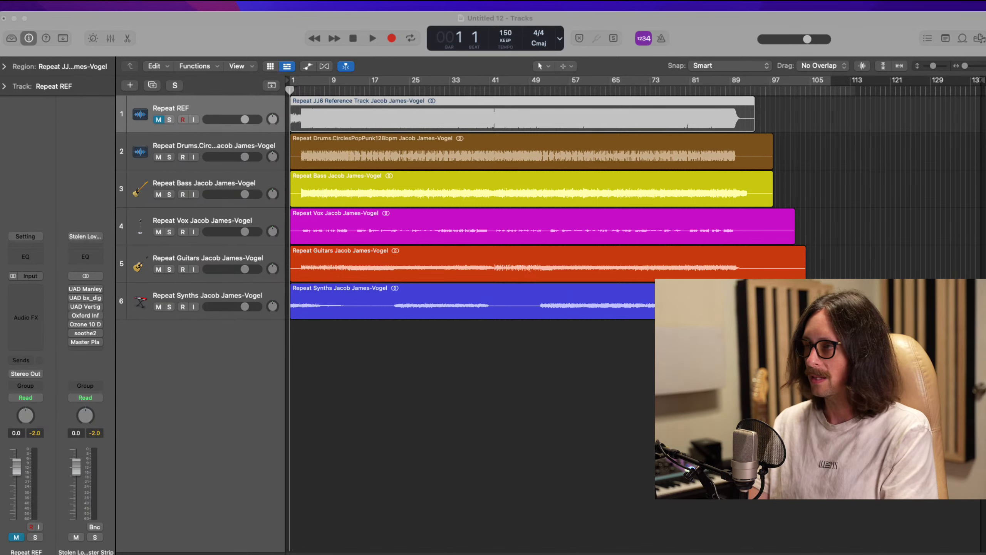
key(space)
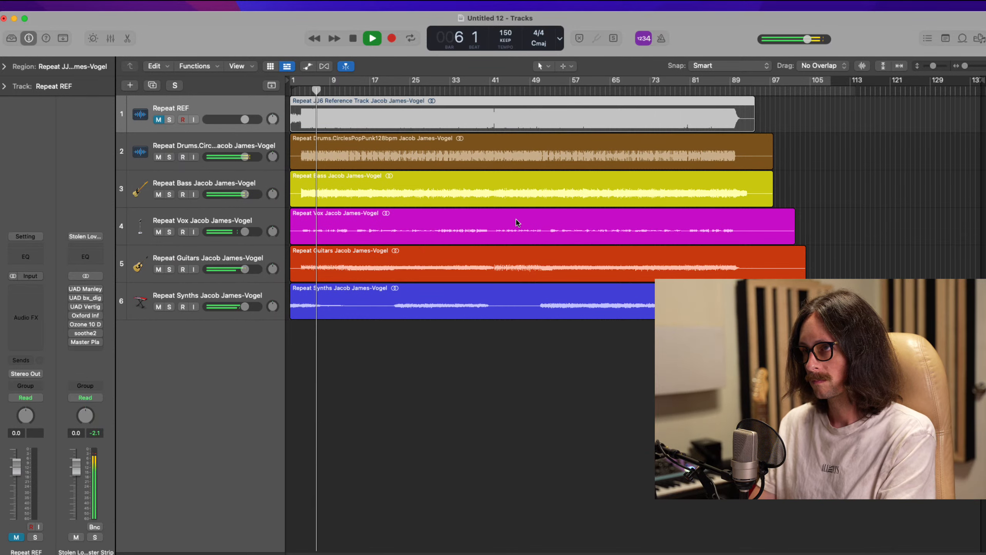
key(space)
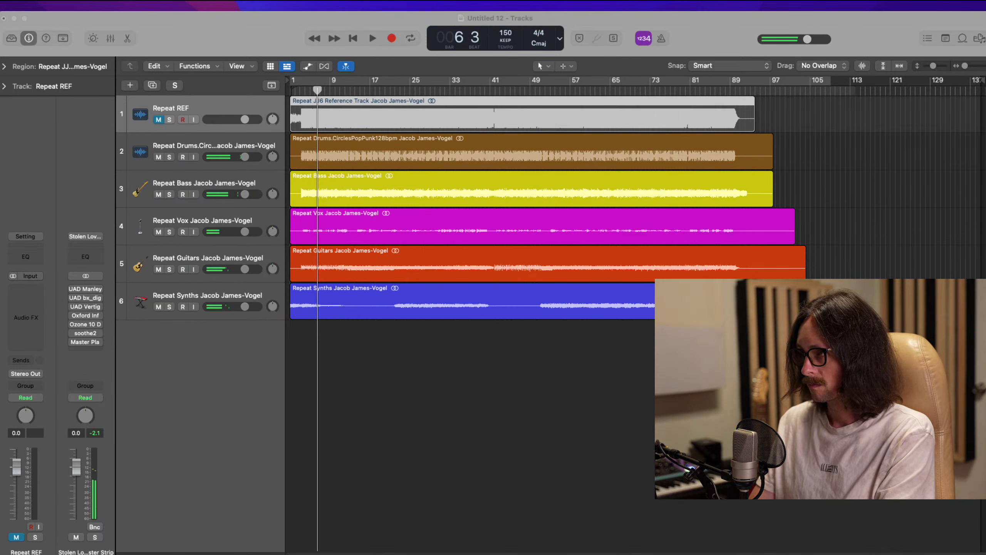
Step: Select the Repeat Vox region, show its region parameters and raise its gain to +7.8 dB
click(358, 239)
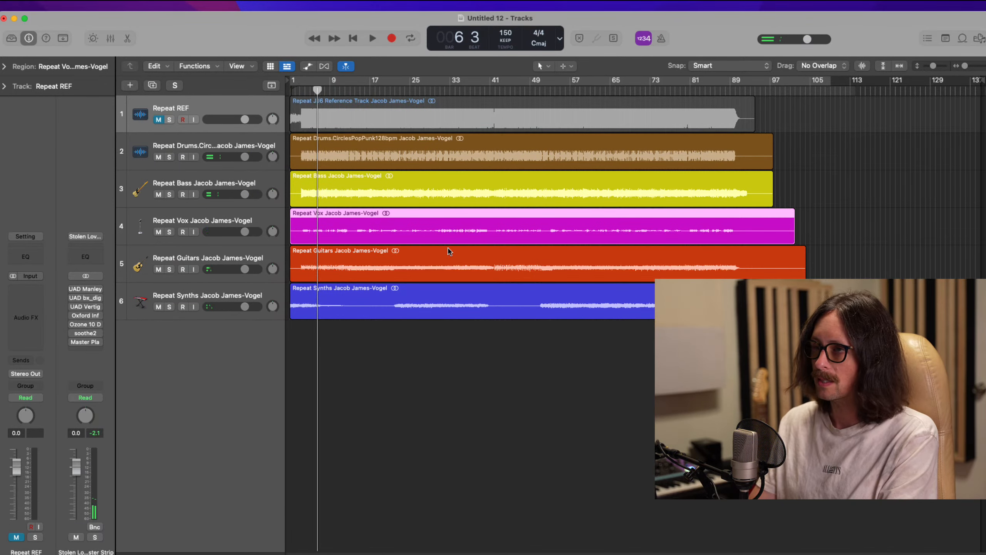
click(5, 66)
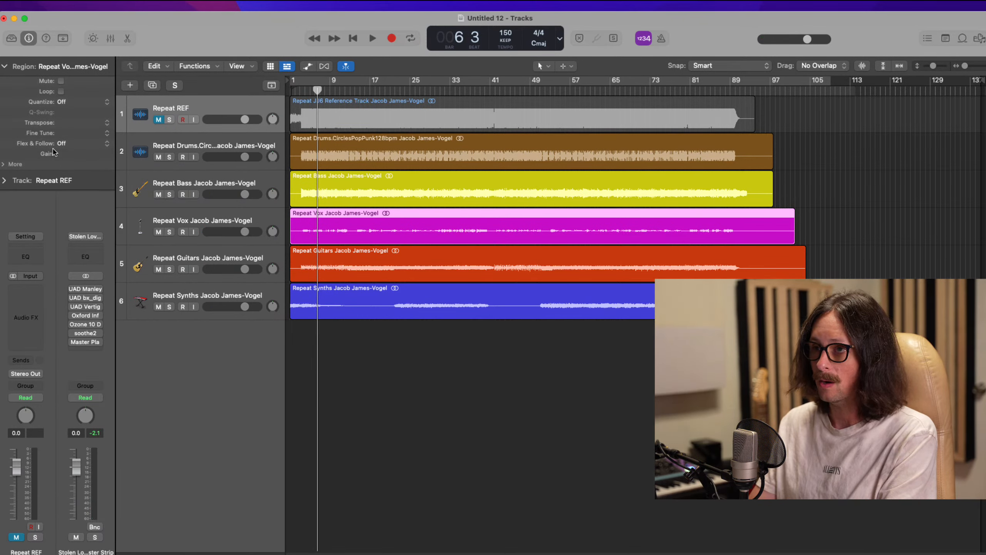
drag(62, 154, 73, 14)
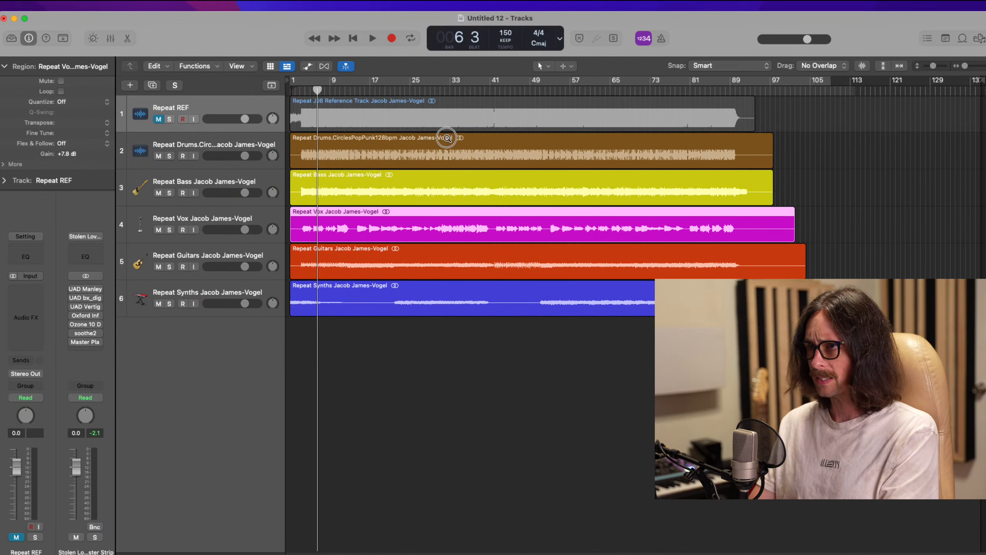
drag(446, 137, 297, 374)
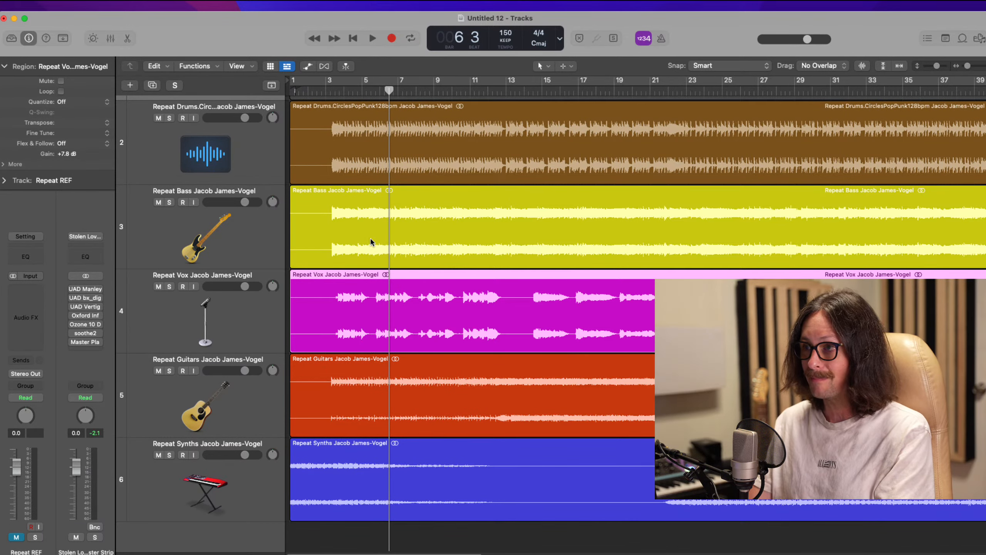
scroll(443, 160, up, 2)
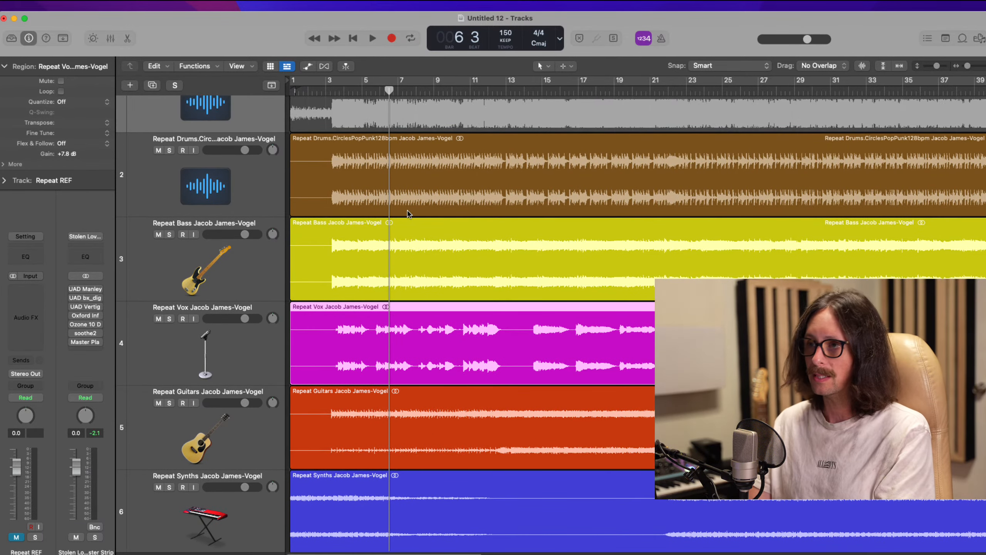
scroll(418, 267, down, 3)
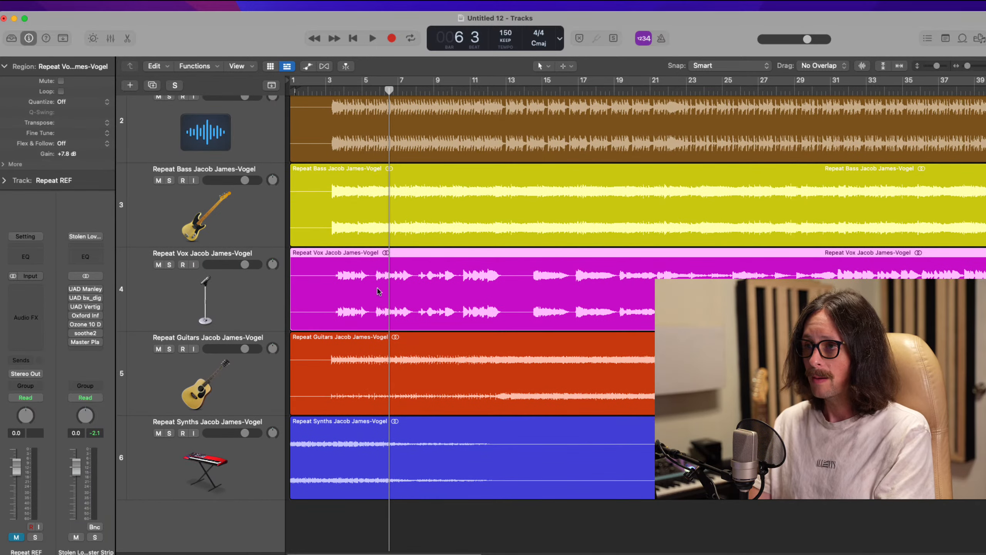
Step: Undo the vocal gain change and set the Repeat Vox region's gain to +10.0 dB
key(super+z)
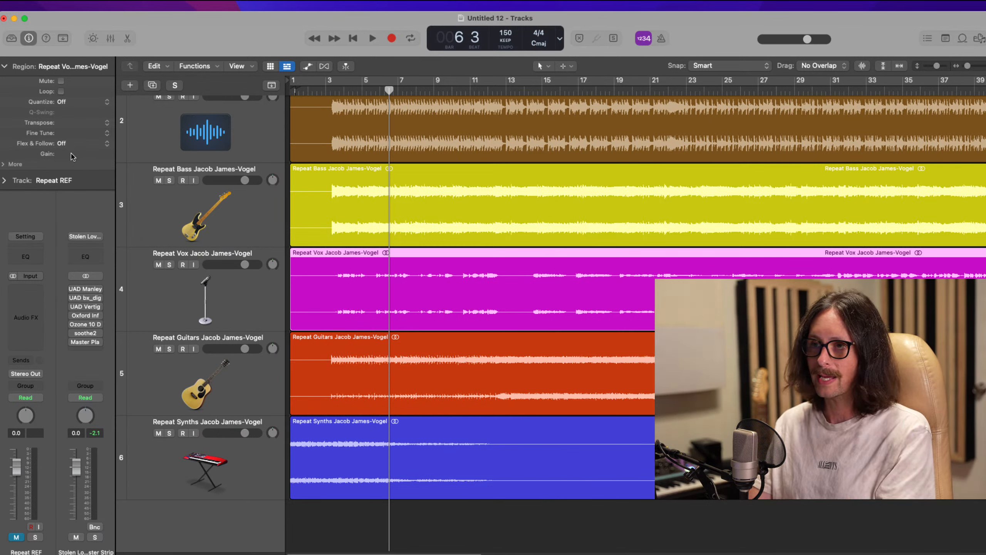
drag(71, 155, 117, 19)
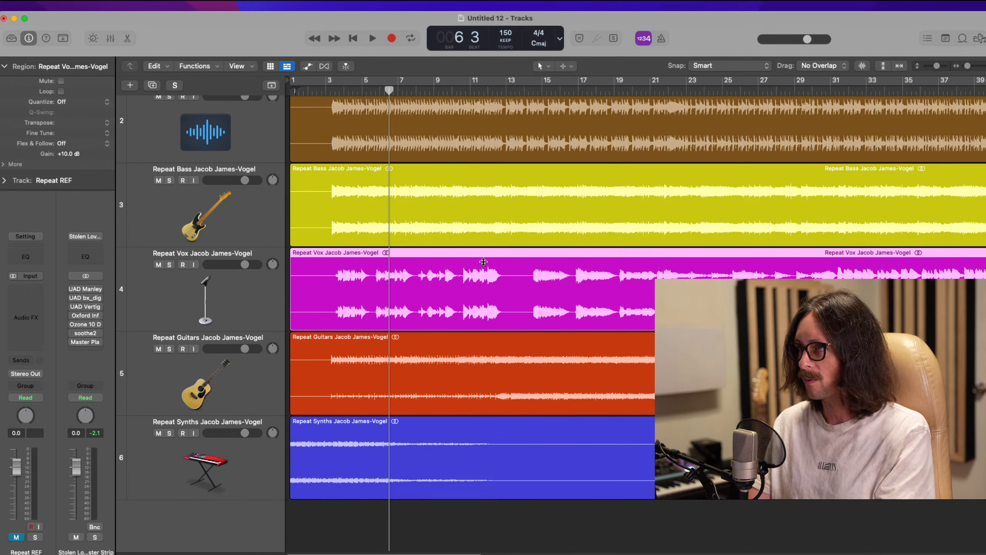
scroll(501, 297, up, 2)
ctrl+alt+click(501, 298)
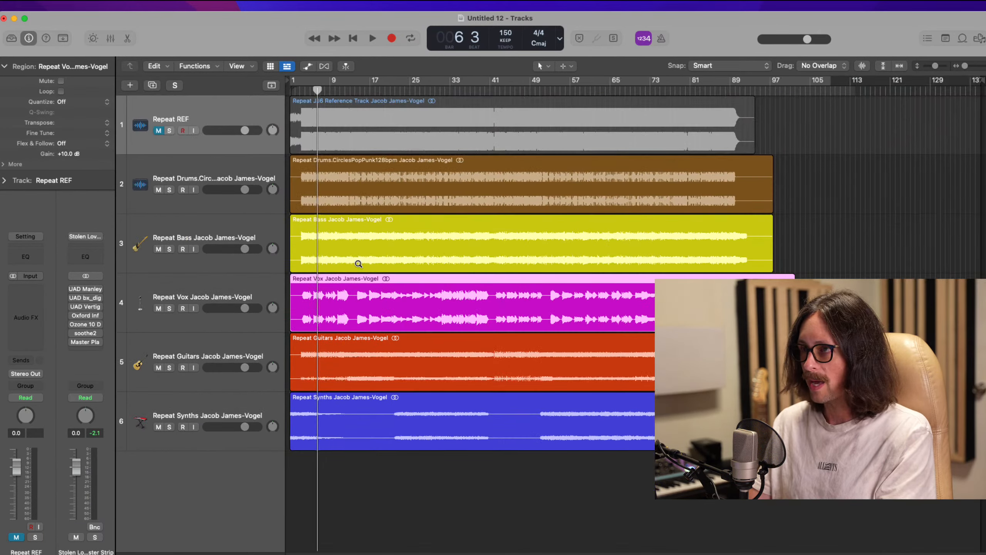
key(super+Tab)
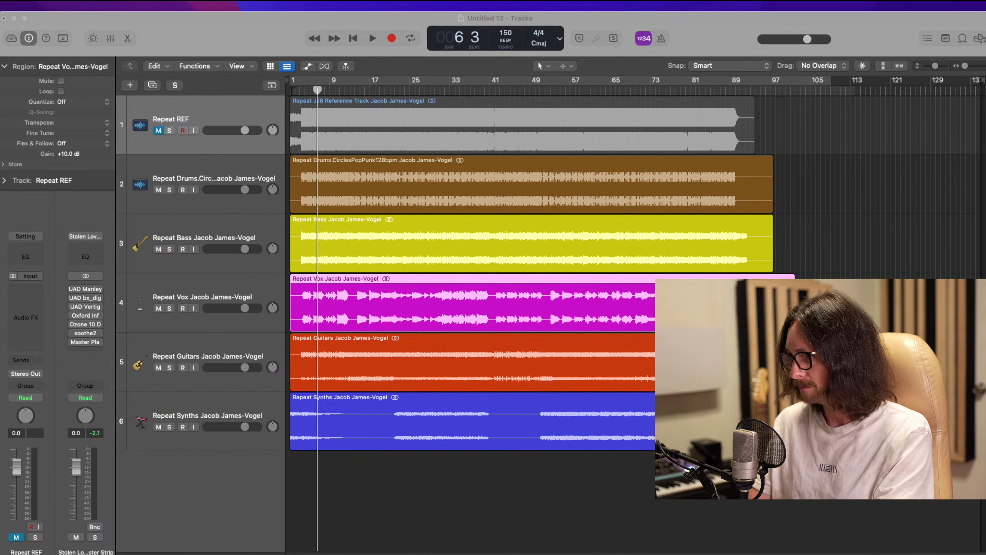
Step: Play the stems from about bar 6 to bar 12 to judge the raised vocal level, and stop playback
click(354, 311)
key(space)
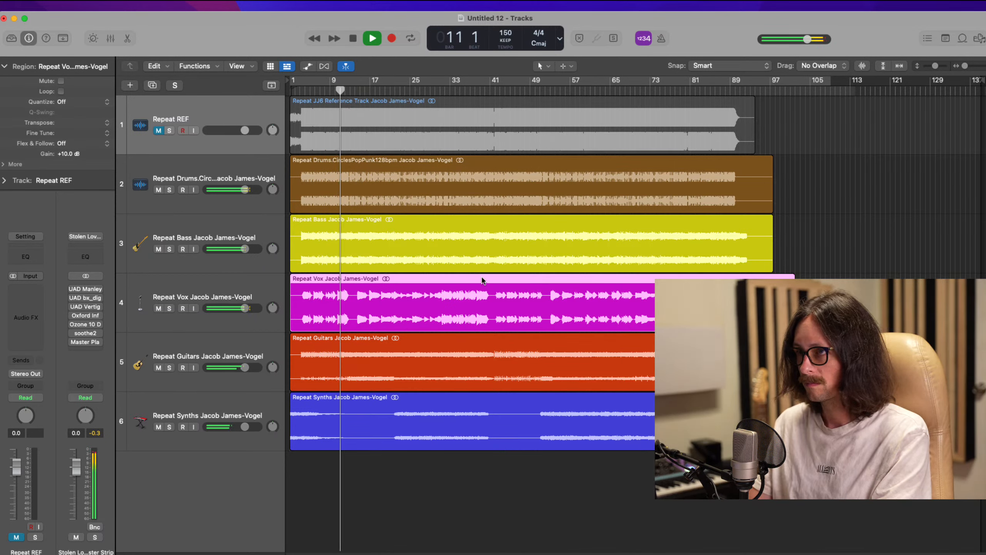
key(space)
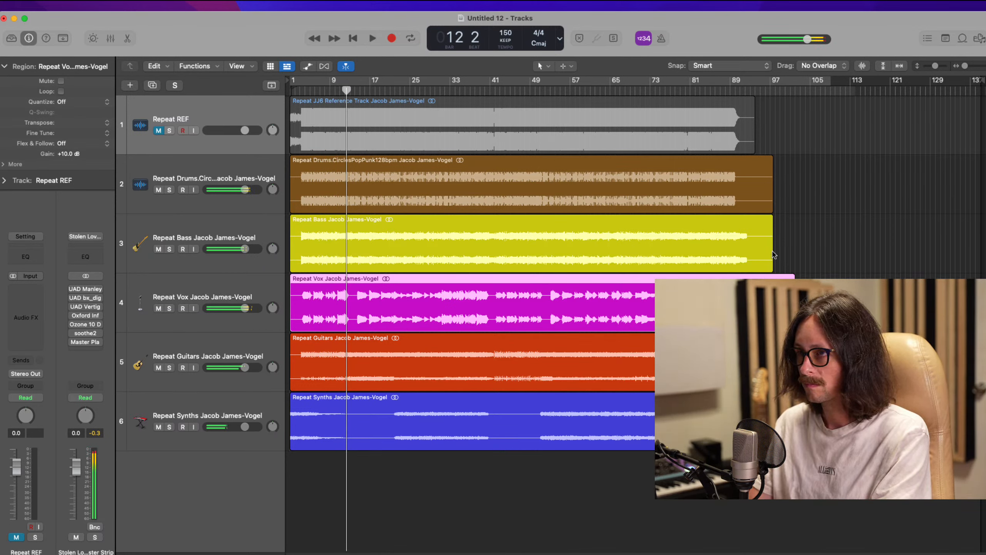
key(super+Tab)
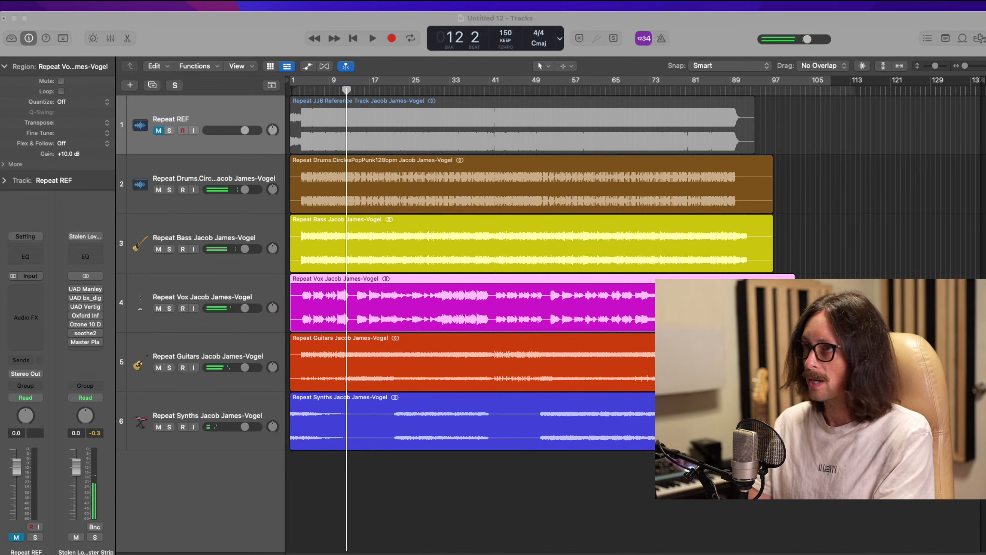
key(super+Tab)
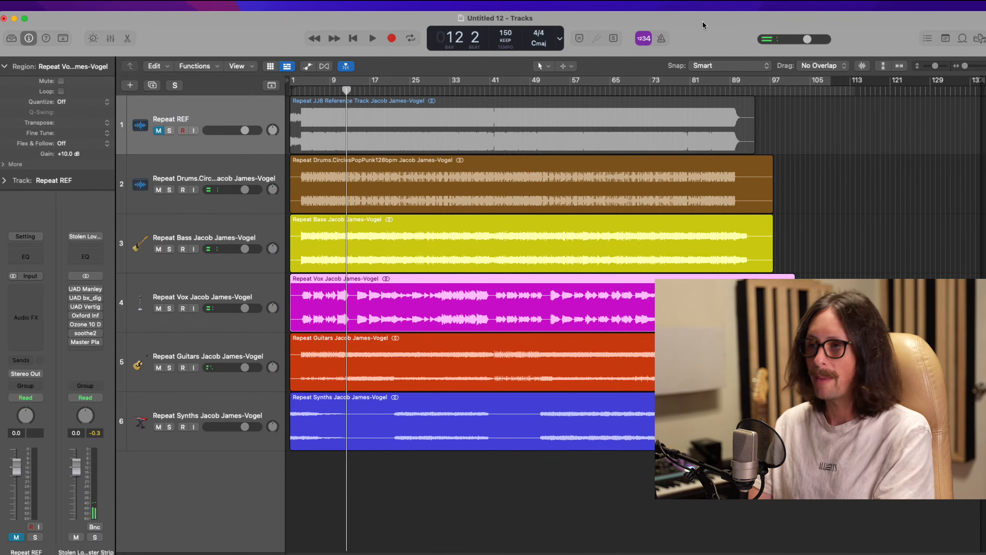
Step: Lower the Repeat Bass track's volume to -1.4 dB and clear the peak level readouts on the channel strips
click(235, 234)
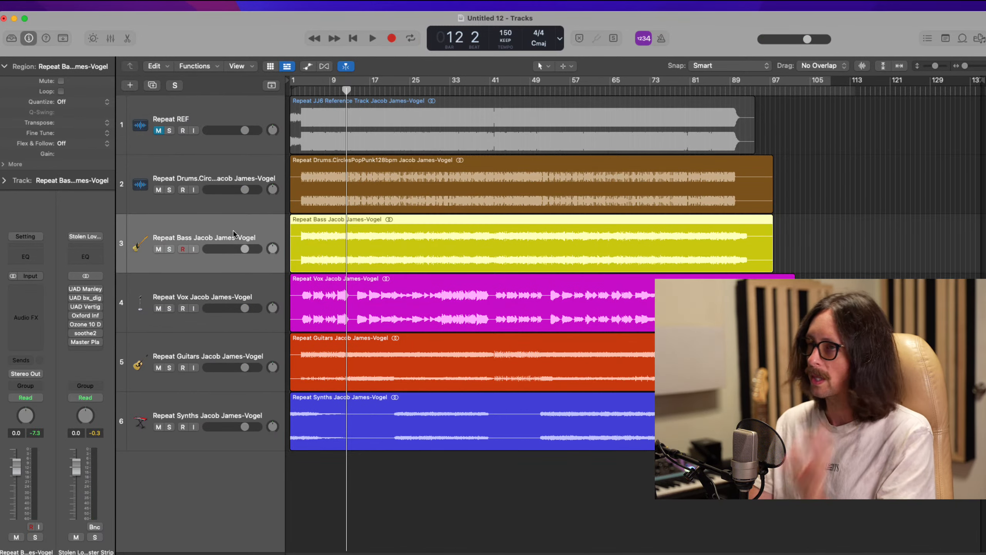
click(246, 252)
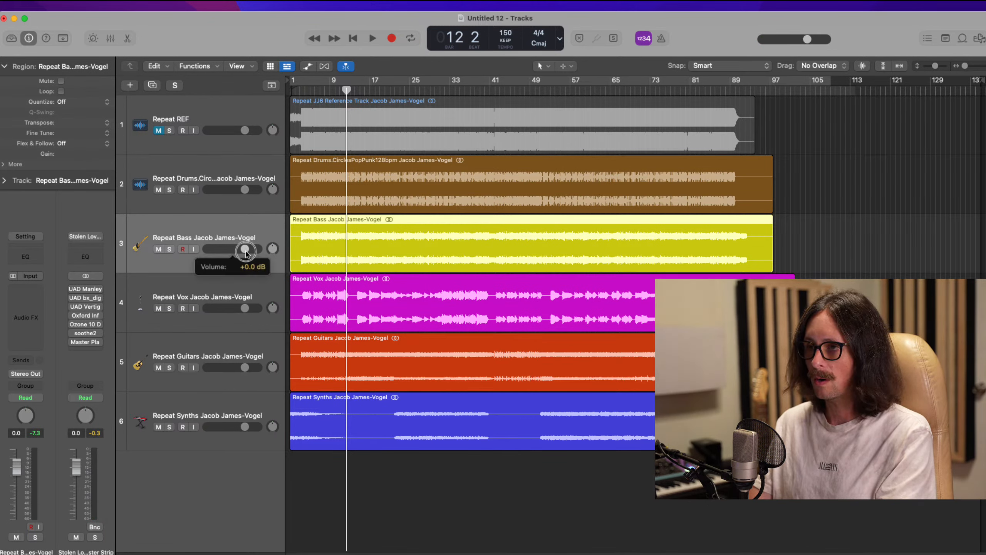
drag(245, 249, 241, 249)
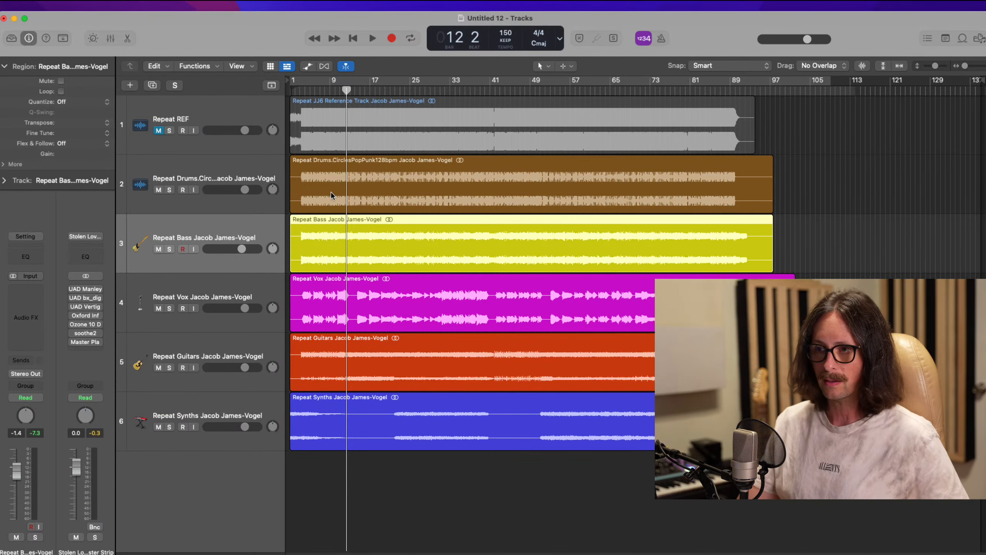
mouse_move(78, 308)
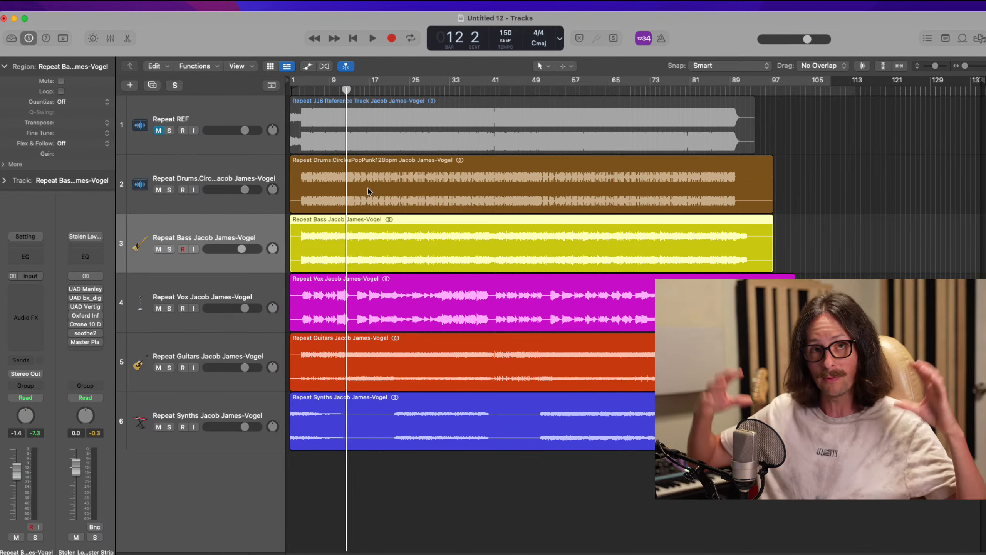
click(95, 433)
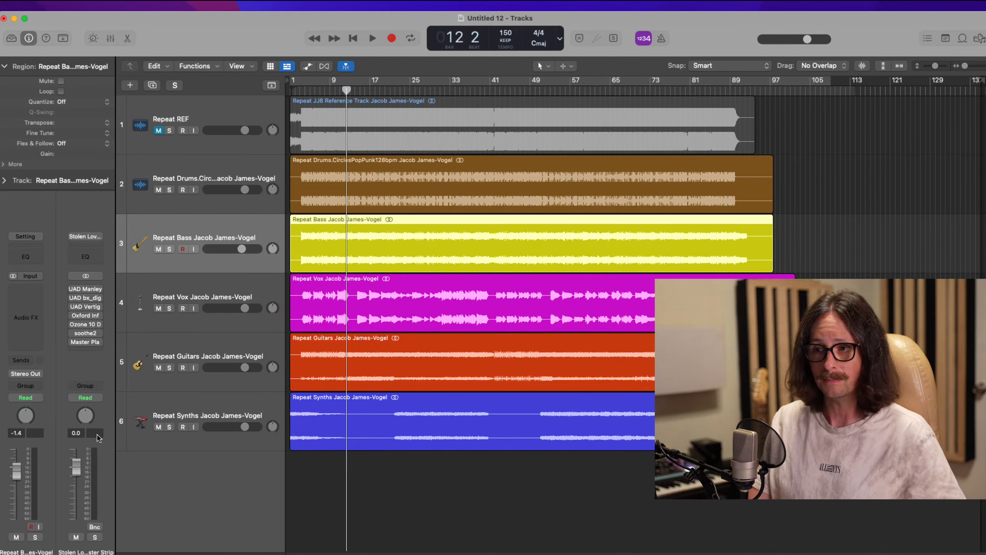
Step: Insert Plugin Alliance's SPL HawkEye metering plug-in in the next free effect slot of the master strip
click(84, 352)
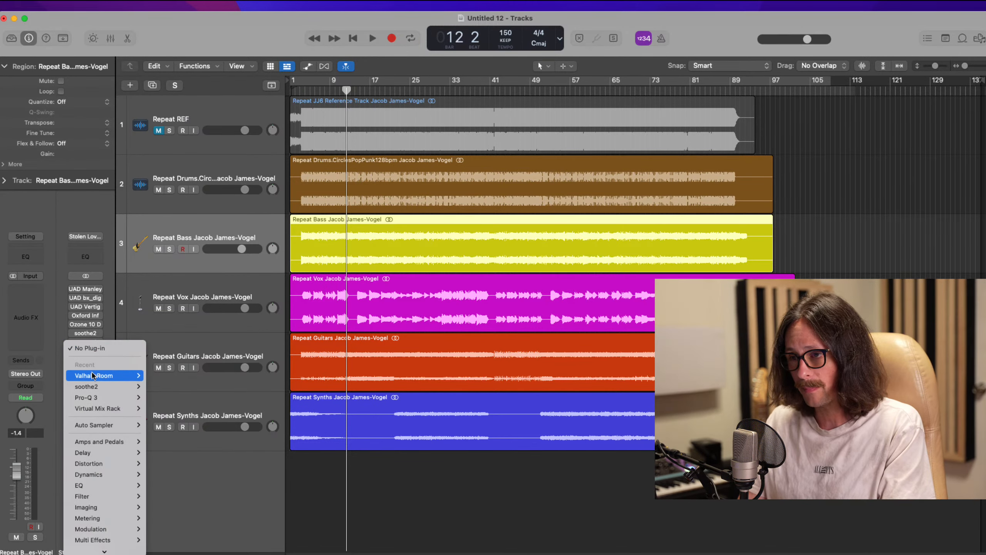
mouse_move(109, 540)
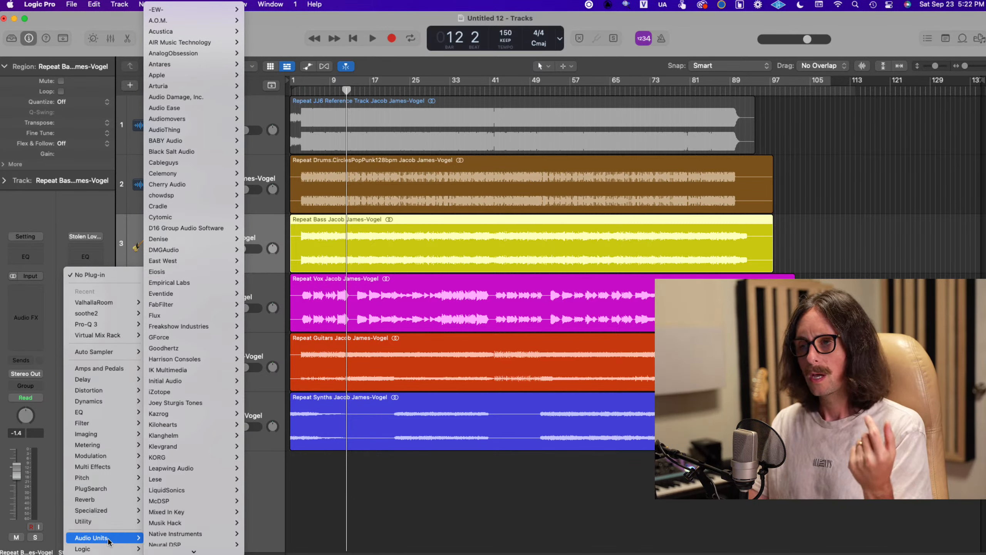
scroll(186, 528, down, 3)
mouse_move(195, 516)
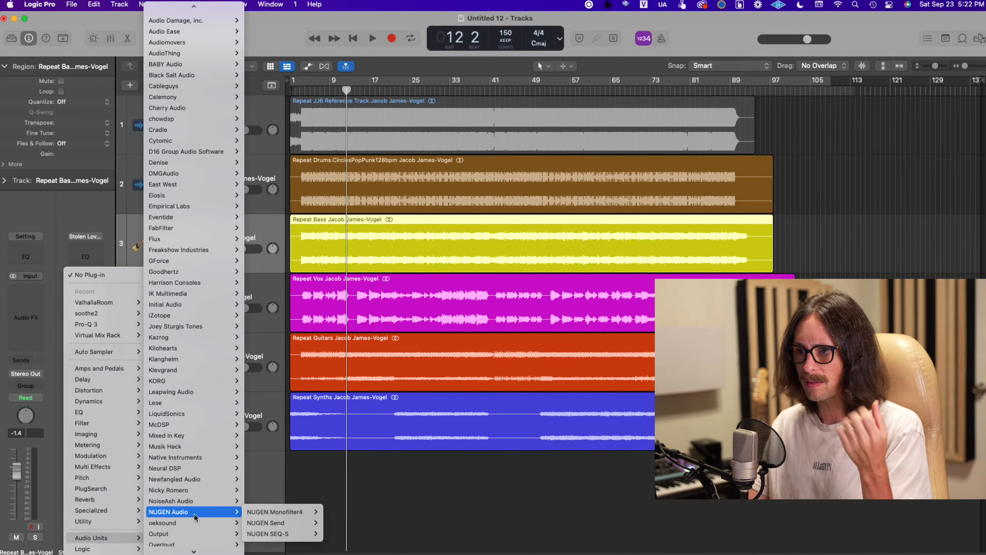
scroll(192, 494, down, 10)
mouse_move(202, 461)
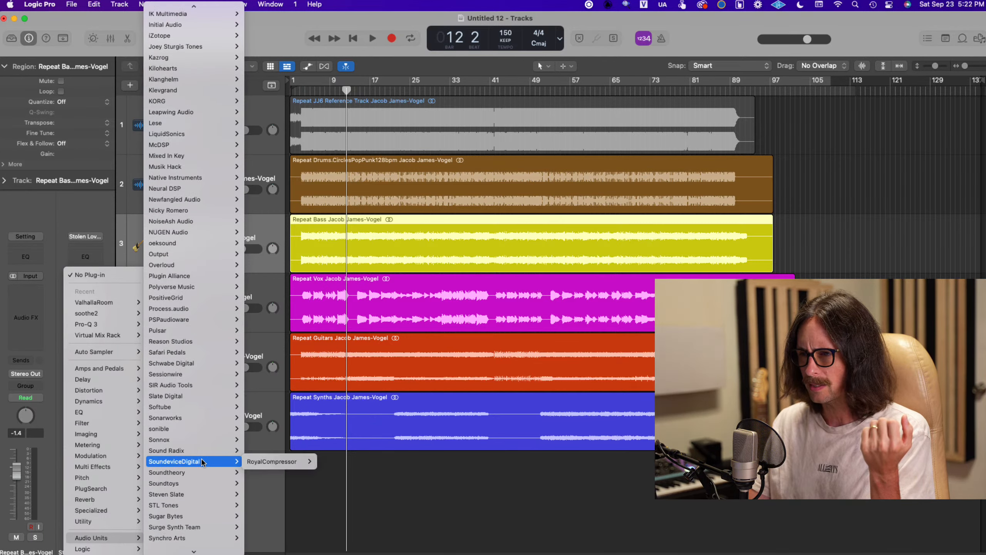
scroll(190, 325, up, 2)
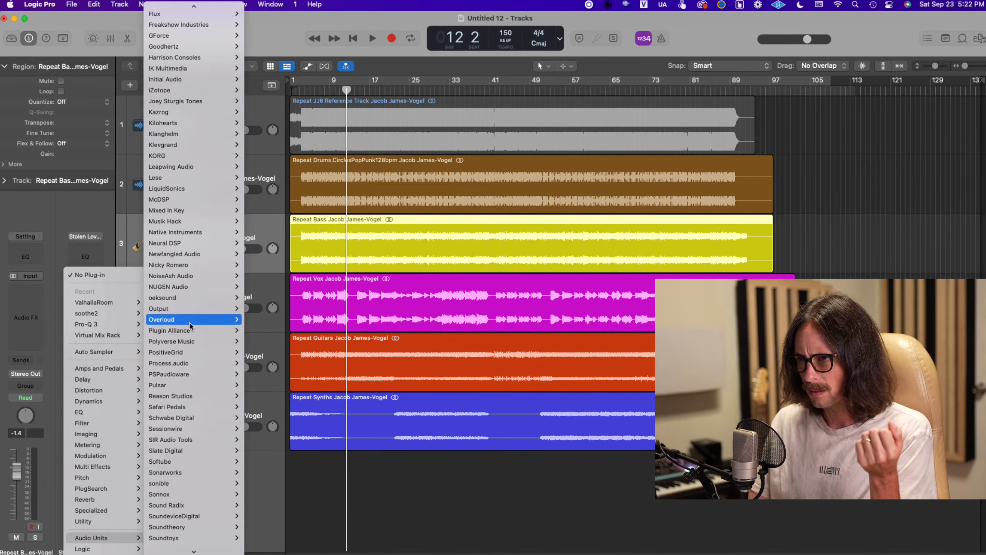
scroll(183, 233, down, 2)
mouse_move(212, 328)
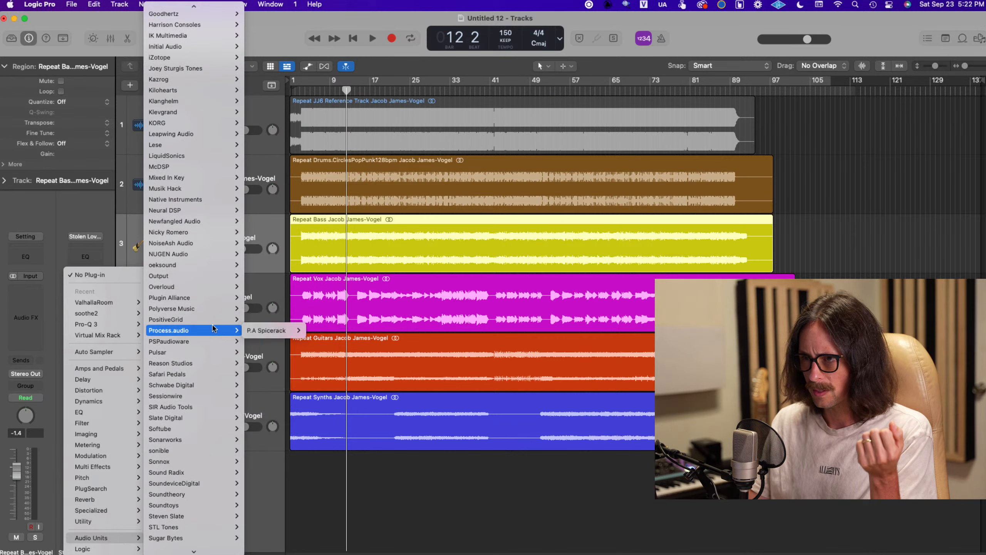
mouse_move(214, 297)
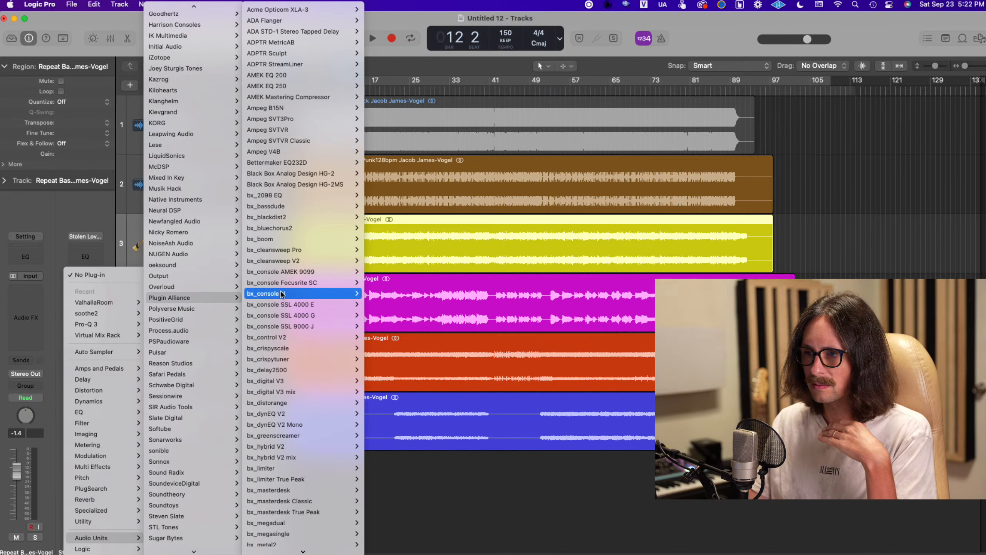
scroll(297, 412, down, 5)
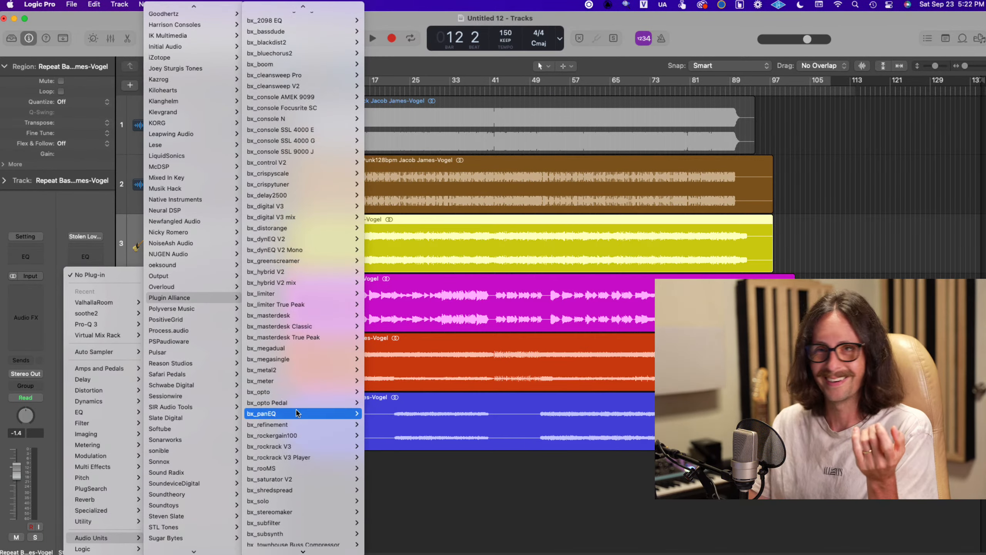
scroll(297, 413, down, 12)
mouse_move(310, 436)
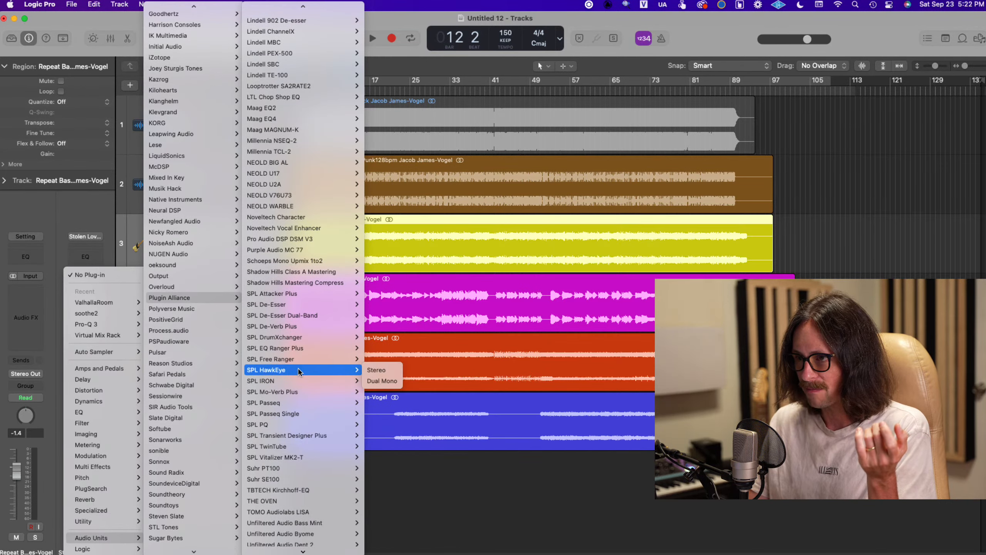
click(476, 359)
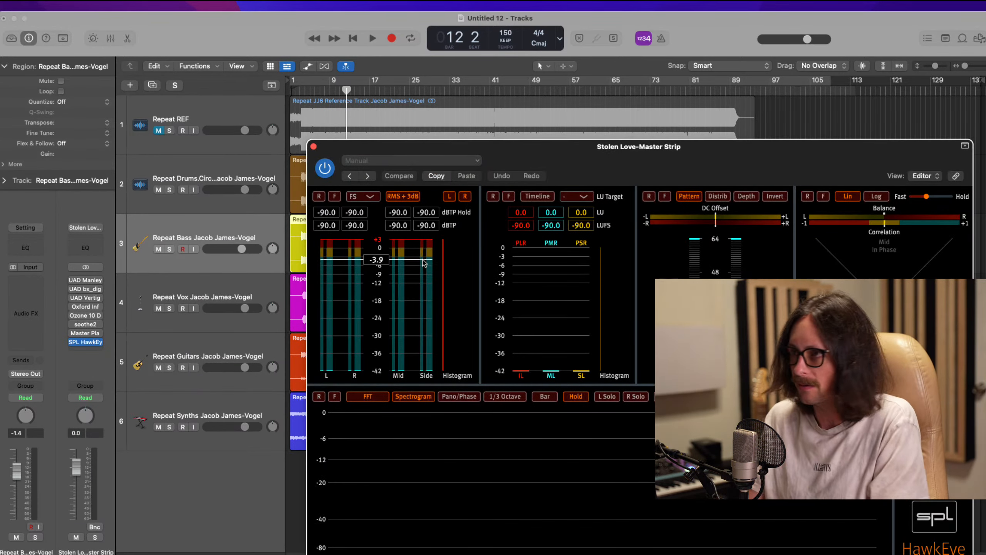
Step: Play the stems from bar 22 to about bar 28 while metering the master's levels and loudness in SPL HawkEye
drag(596, 158, 358, 64)
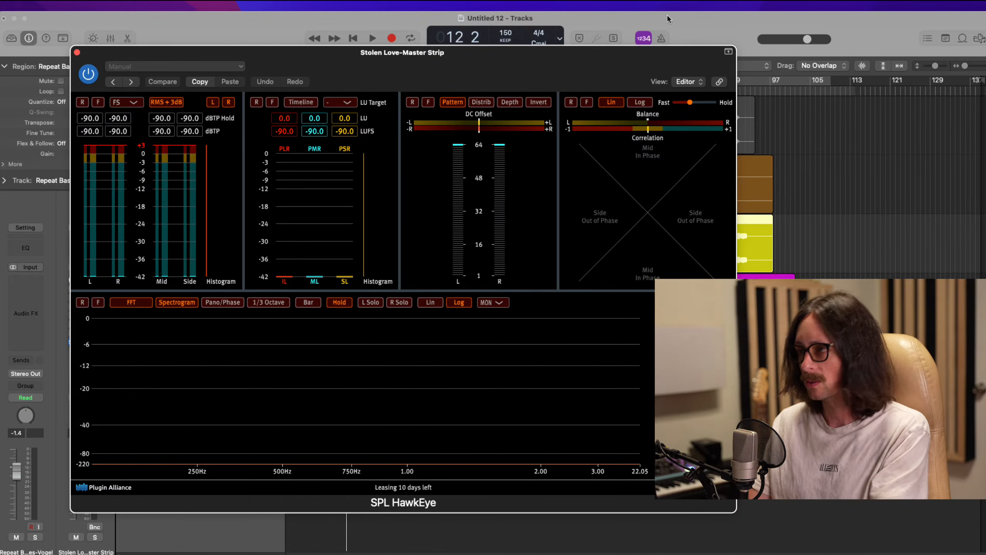
drag(472, 68, 900, 89)
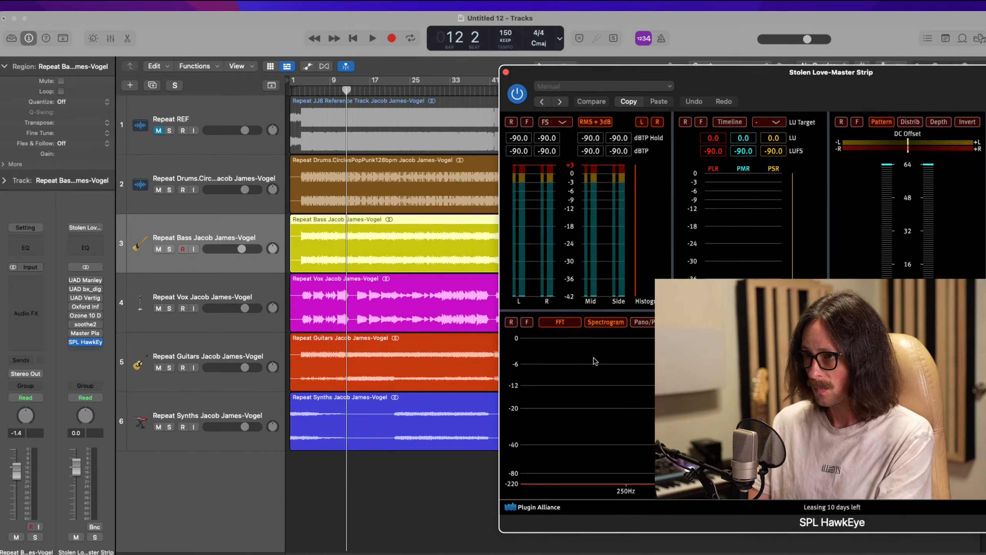
click(394, 92)
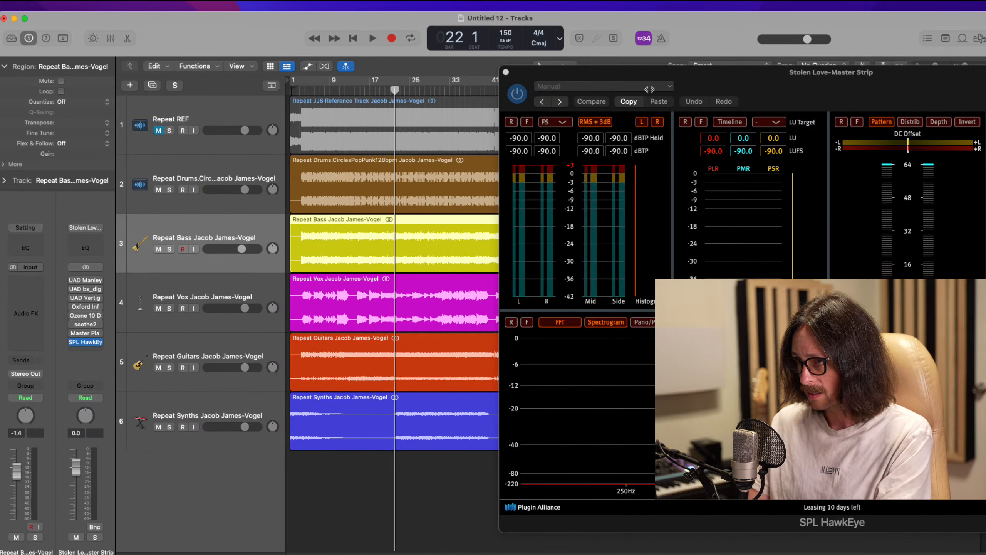
drag(712, 92, 357, 65)
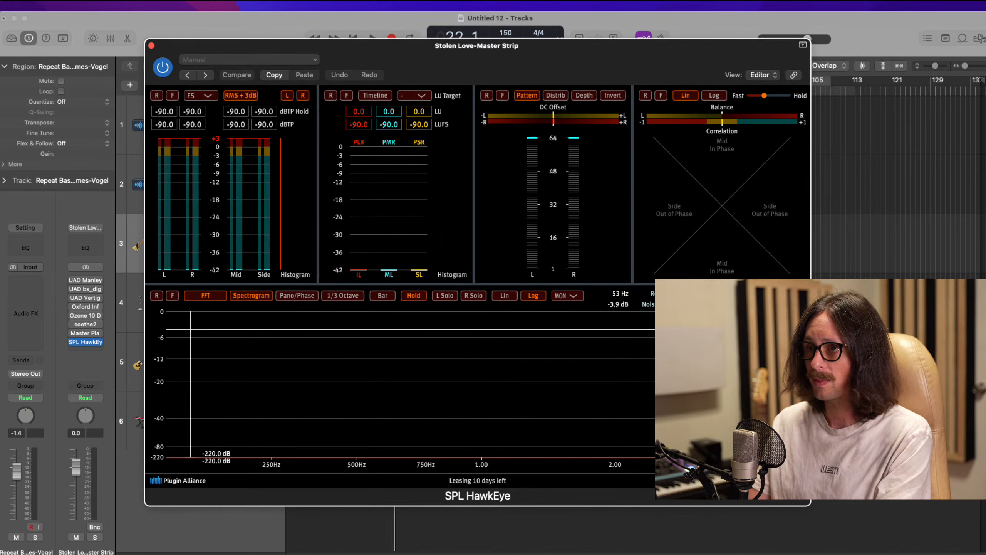
click(984, 135)
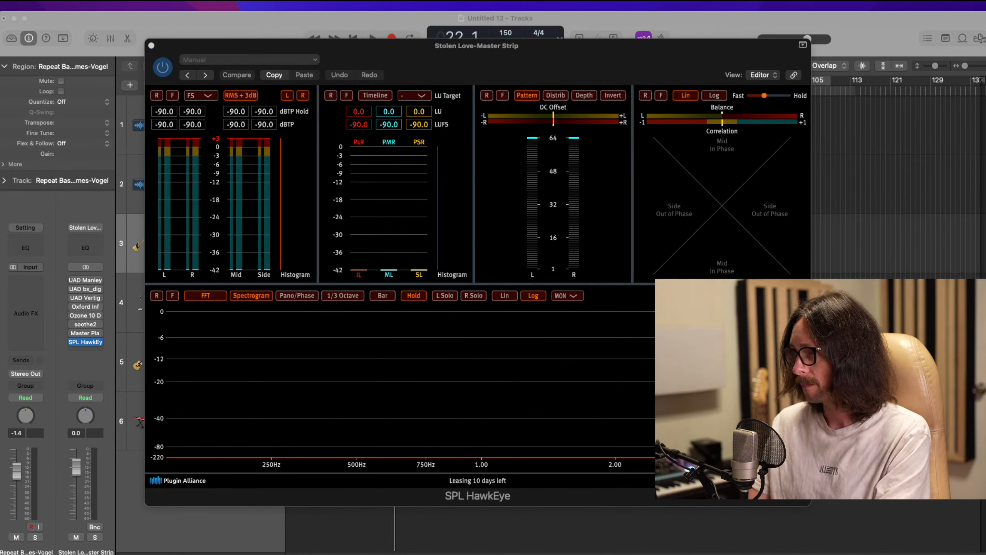
click(876, 43)
key(space)
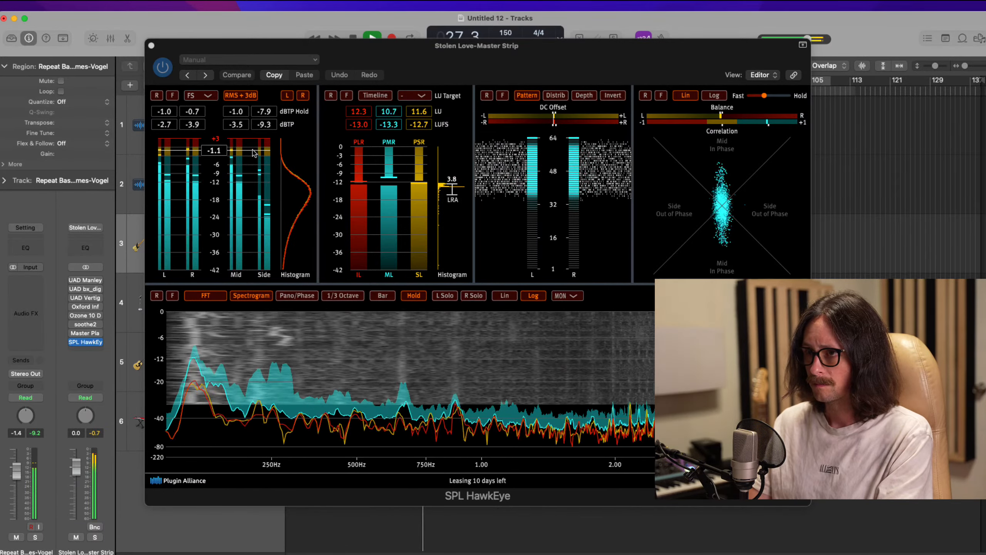
key(space)
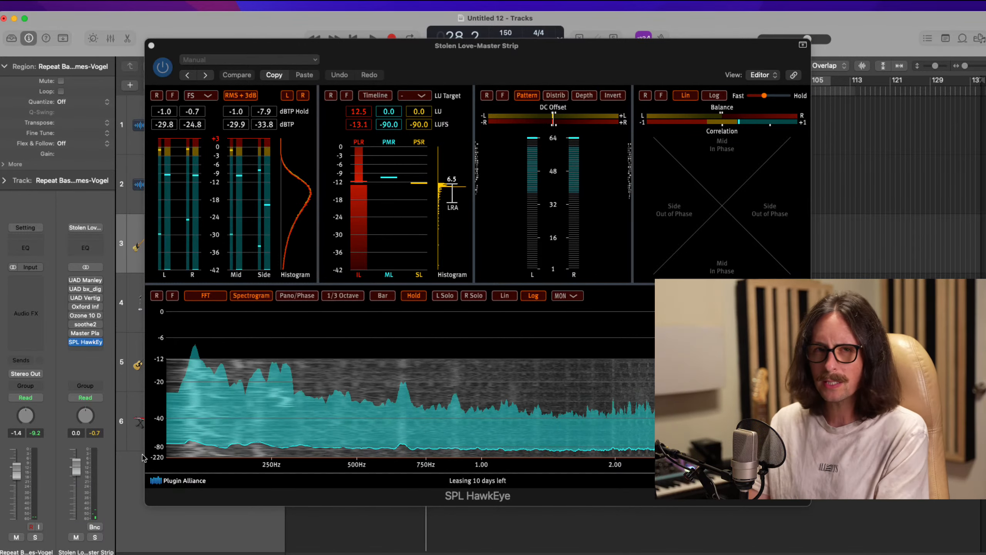
Step: Close the HawkEye window and set a cycle range from about bar 31 to bar 41
click(151, 46)
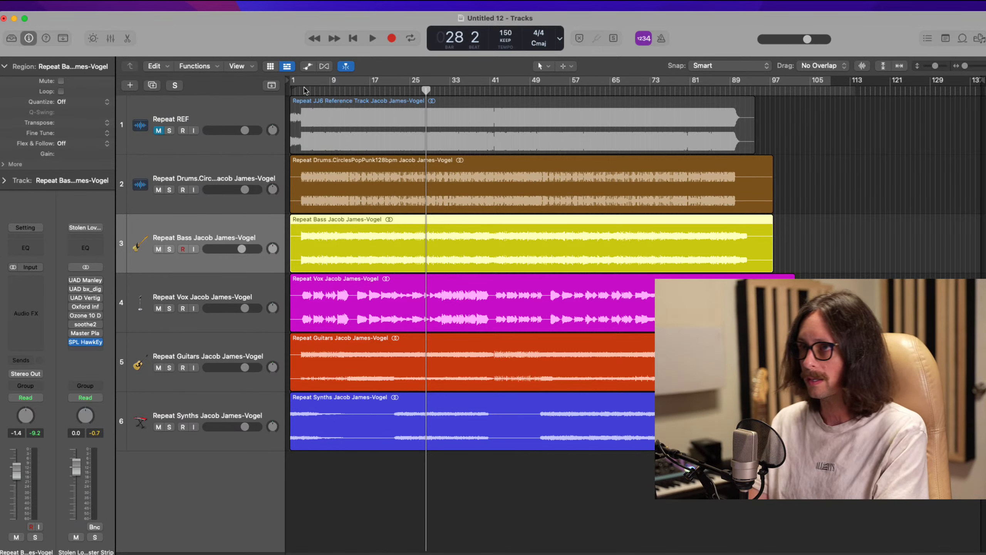
drag(305, 84, 504, 84)
click(440, 84)
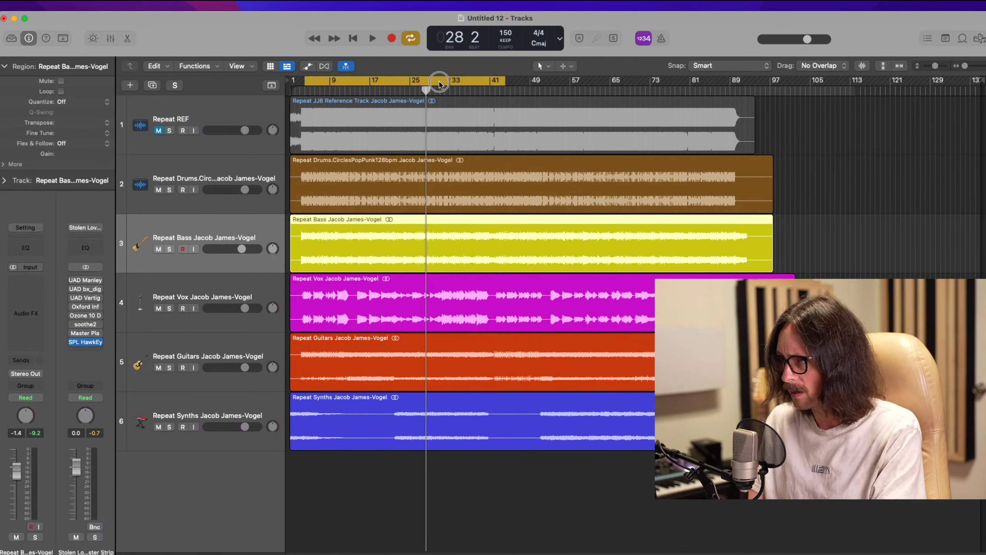
drag(440, 83, 489, 88)
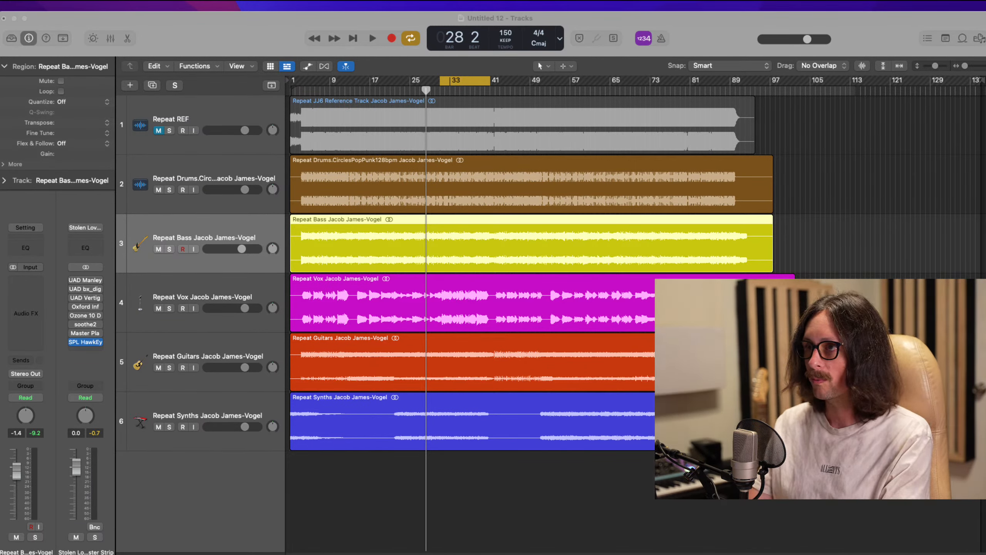
Step: Select the five stem tracks, show the mixer and lower their faders together, bringing the bass to -2.7 dB and the others to -1.3 dB
click(257, 34)
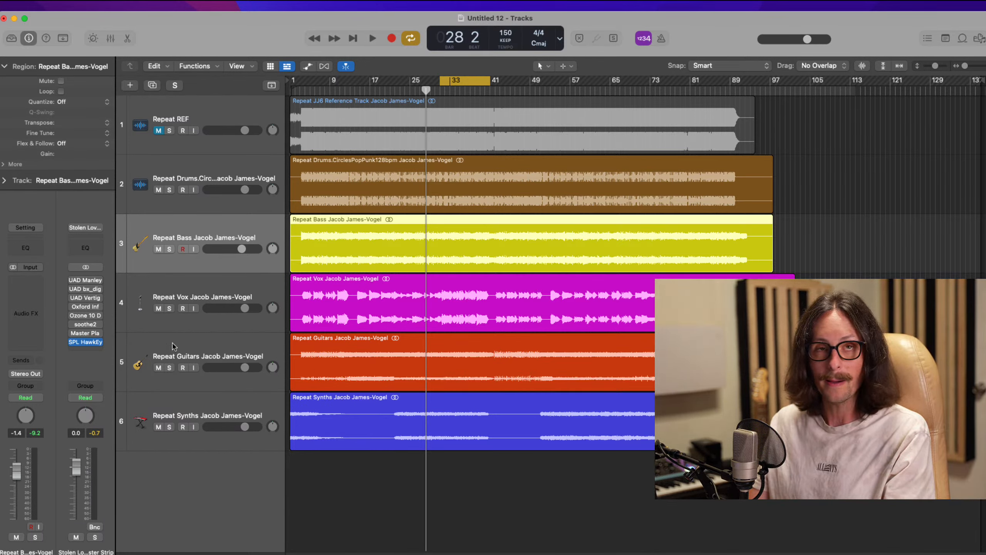
click(206, 168)
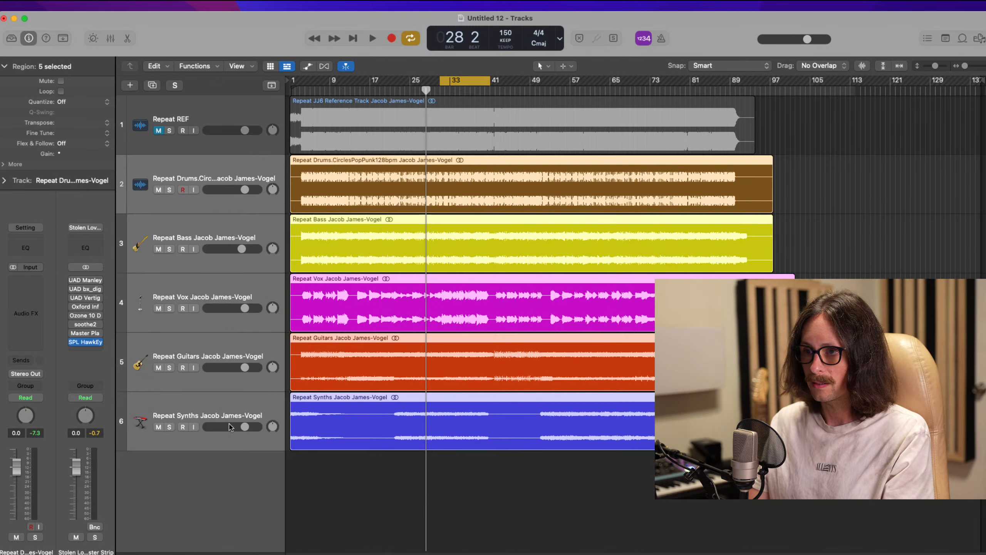
shift+click(198, 411)
key(x)
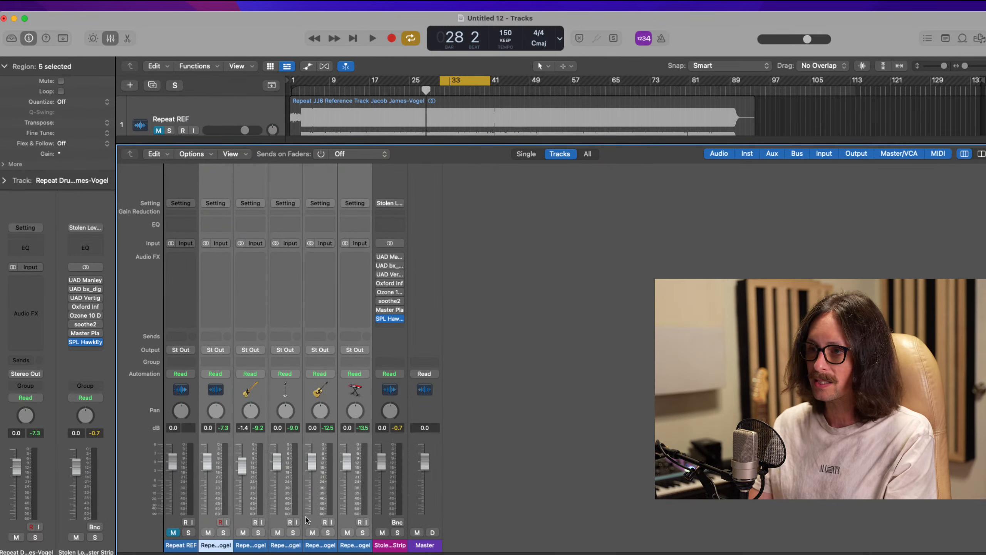
click(243, 473)
drag(243, 473, 241, 471)
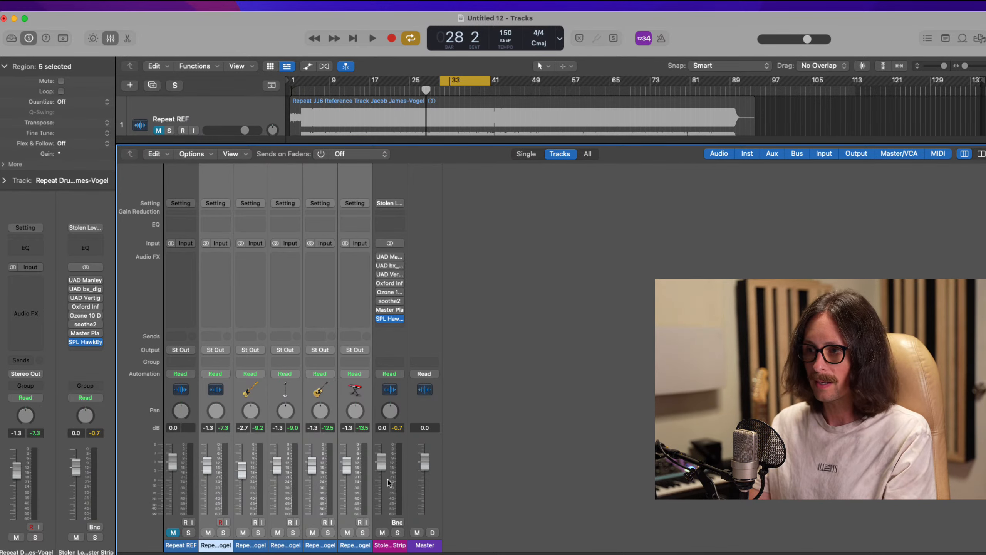
Step: Review the held master level readings in SPL HawkEye, close its window and hide the mixer
click(390, 318)
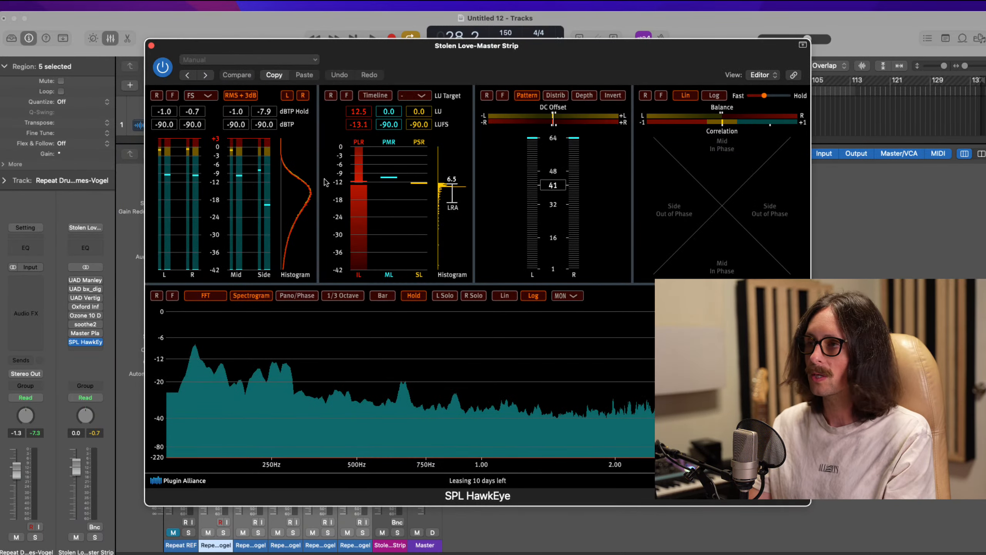
drag(284, 46, 364, 1)
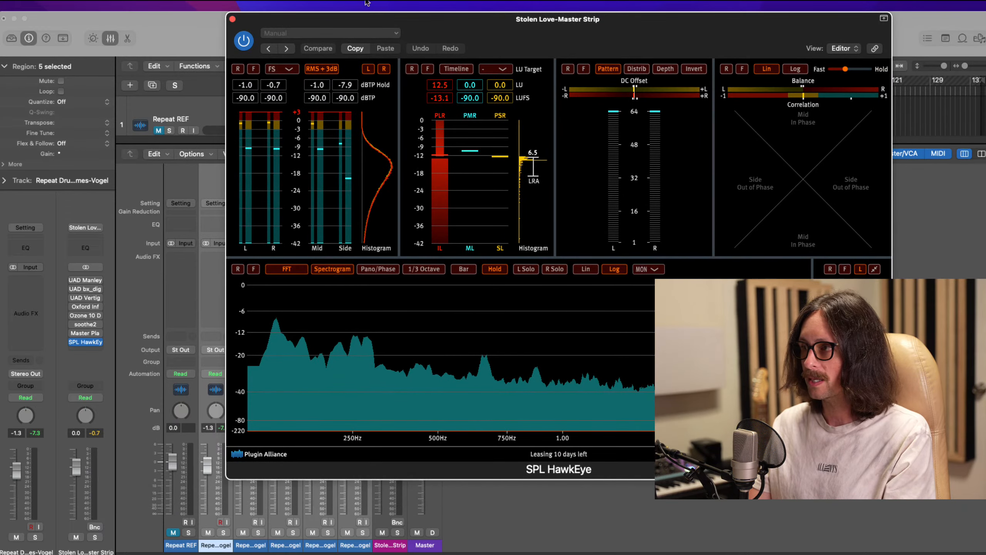
drag(629, 35, 469, 36)
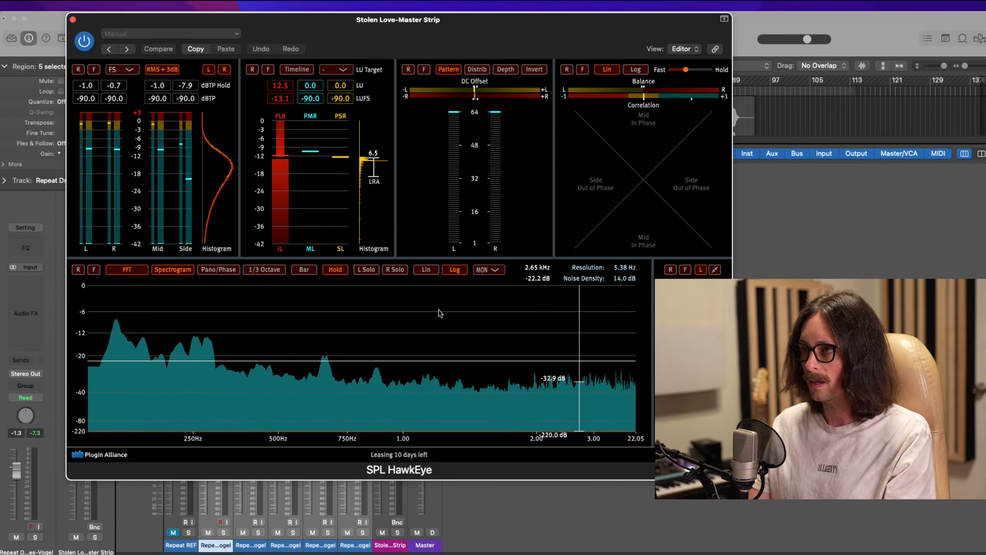
drag(325, 29, 728, 30)
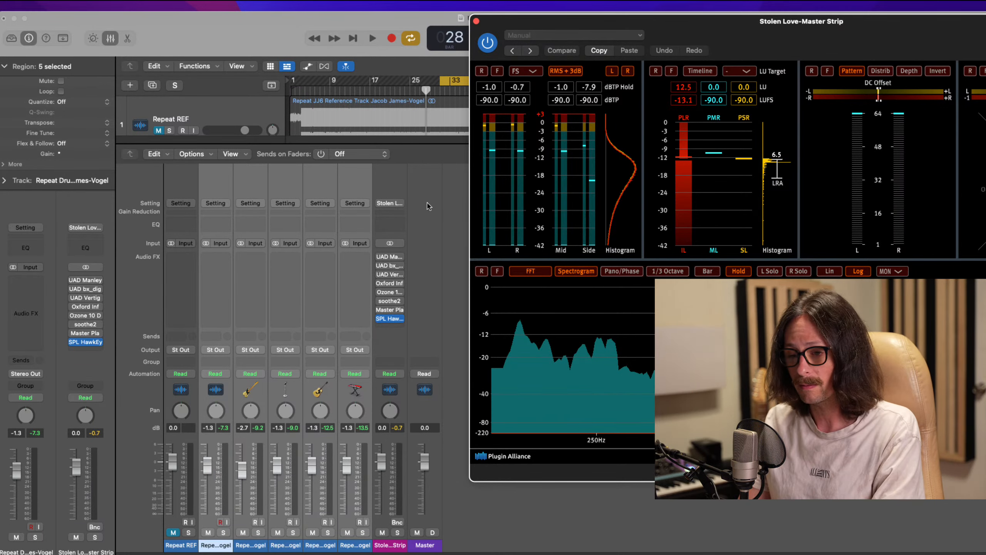
click(476, 21)
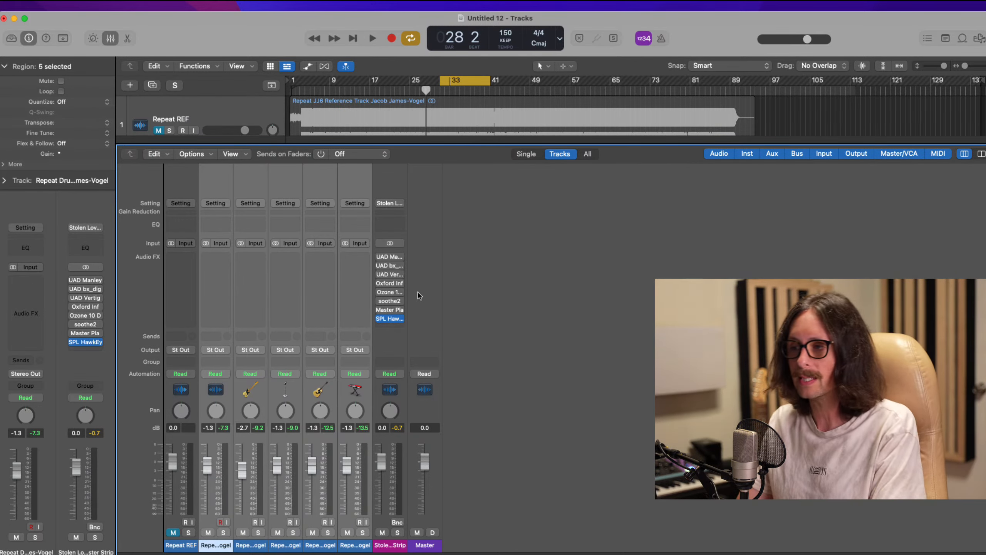
key(x)
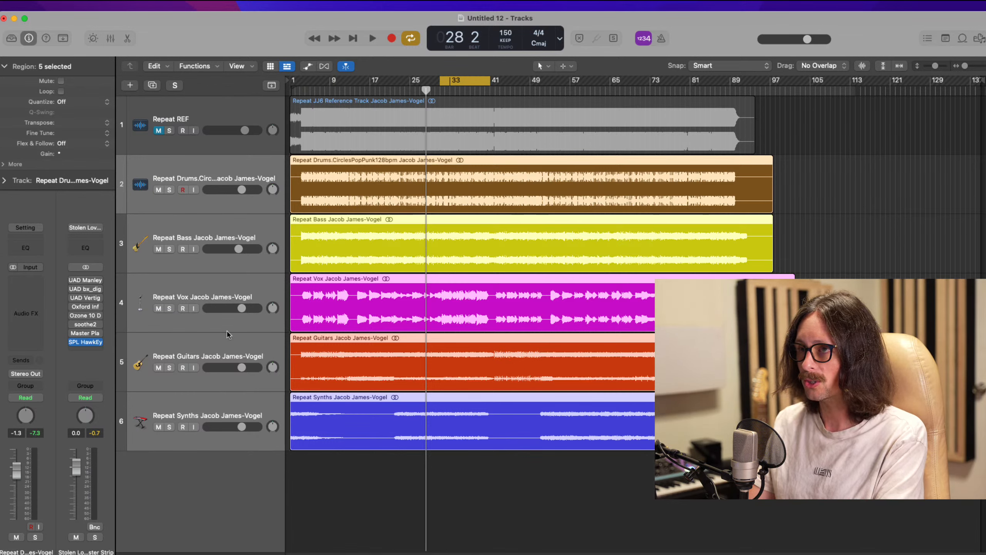
Step: Play the cycle range with all five stems and check the master's levels in SPL HawkEye during playback
key(super+Tab)
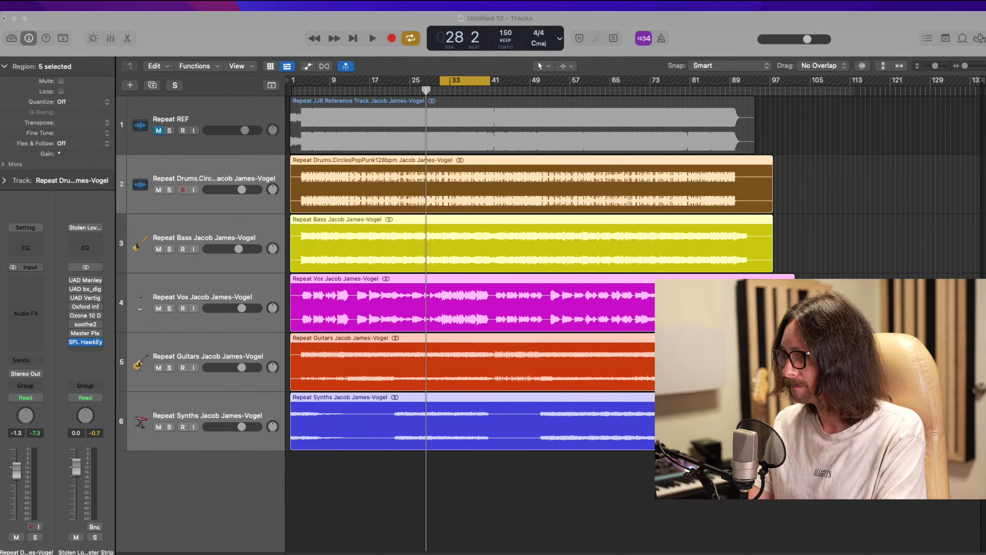
click(744, 210)
key(space)
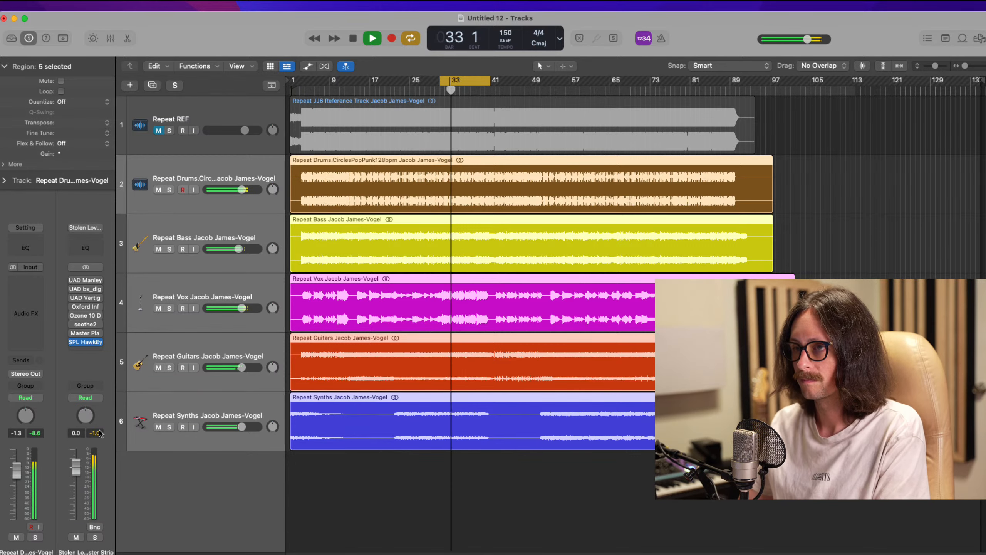
click(87, 343)
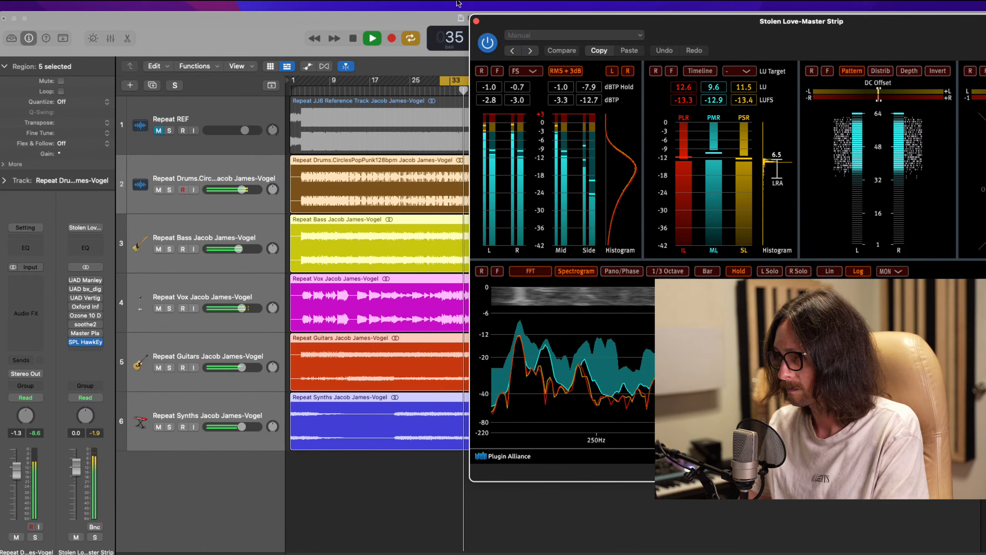
click(476, 21)
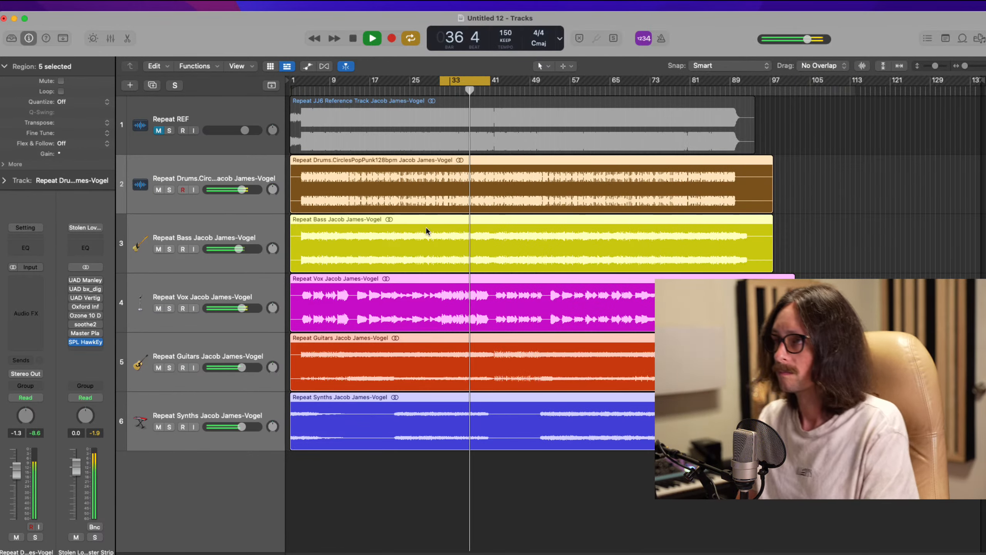
Step: Raise the vocal track's volume to -0.7 dB, solo the vocals and stop playback
click(223, 298)
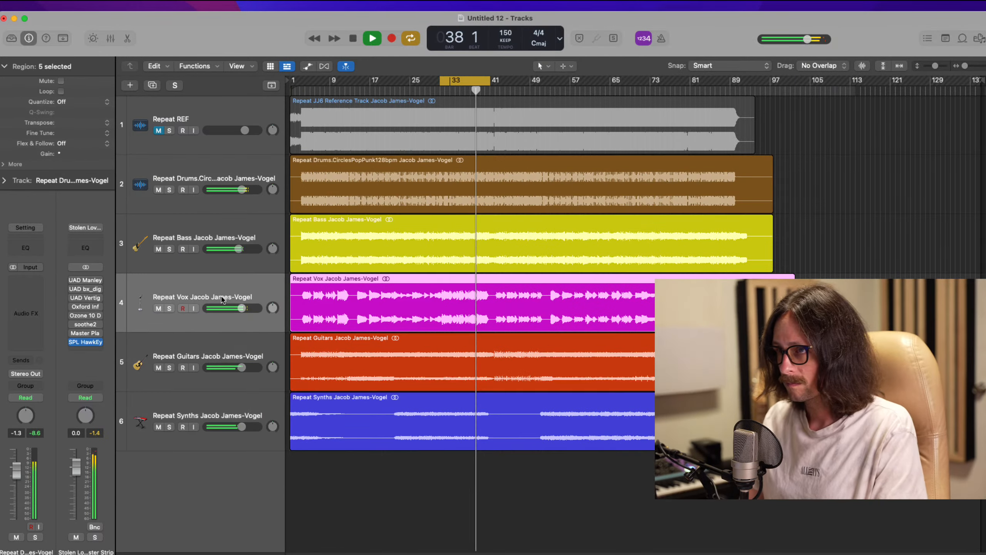
drag(242, 308, 245, 307)
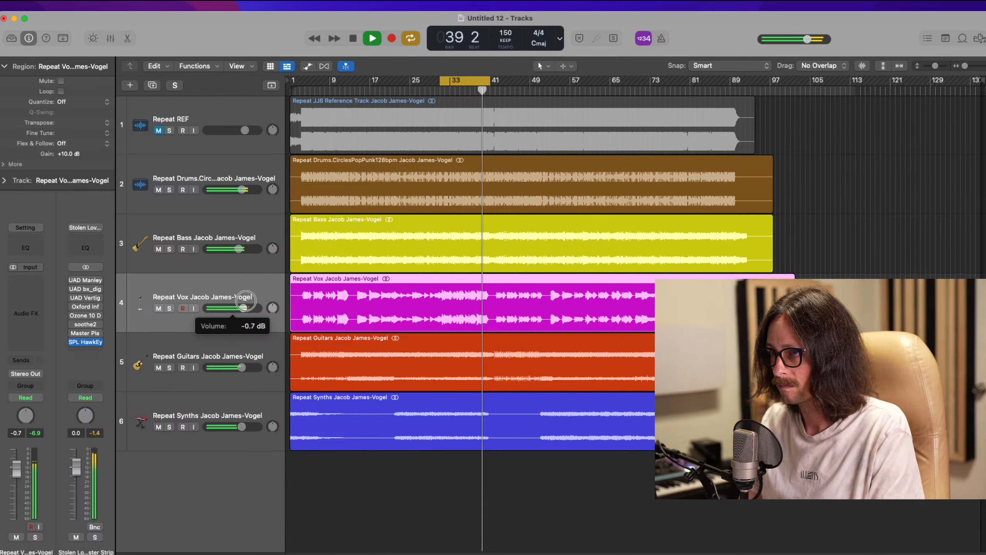
click(170, 308)
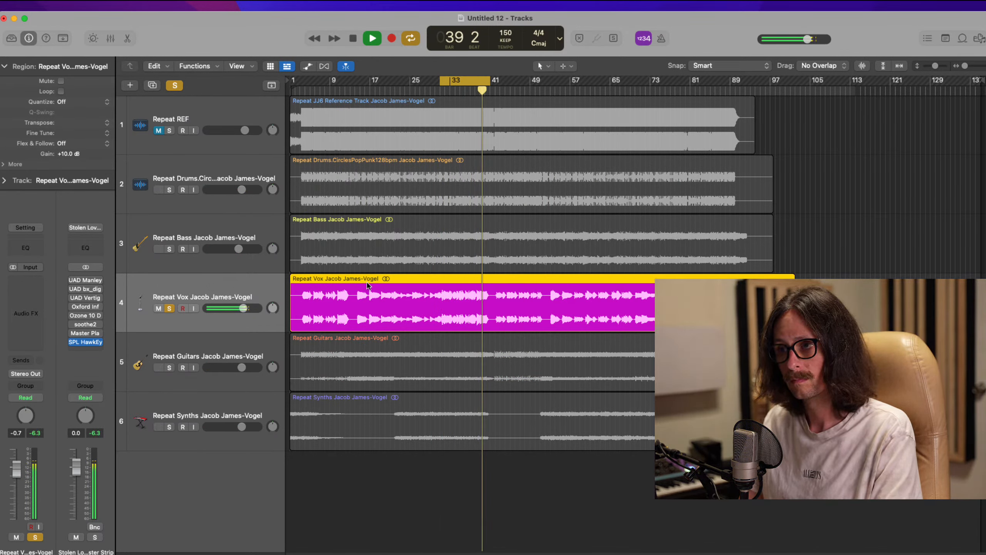
key(space)
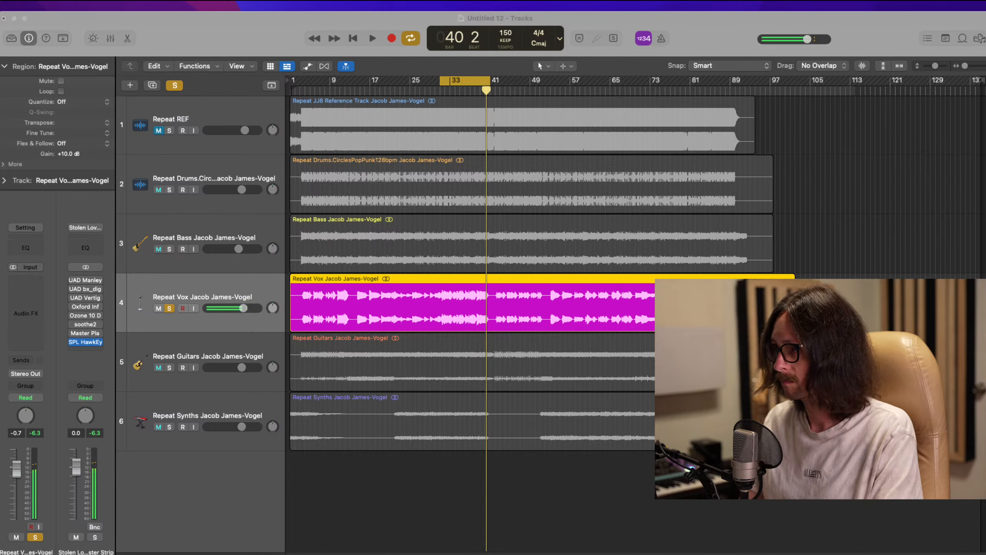
click(857, 17)
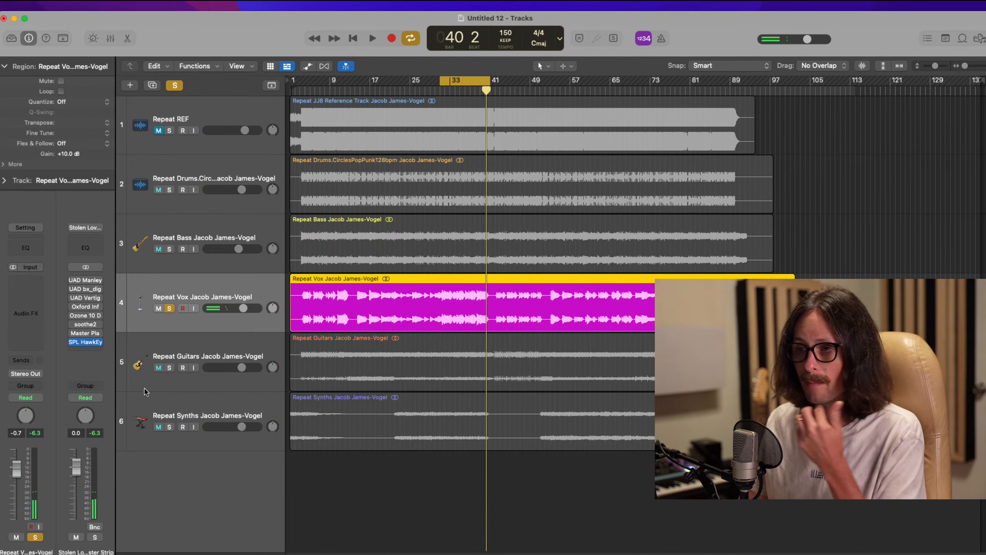
Step: Insert a stereo FabFilter Pro-Q 3 in the vocal track's first effect slot and move its window aside
click(26, 280)
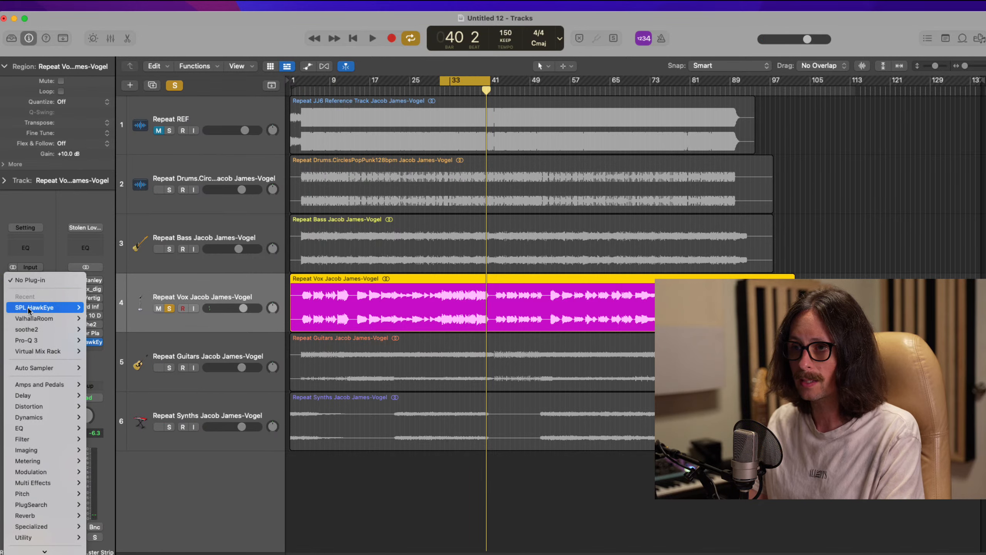
mouse_move(28, 310)
mouse_move(28, 339)
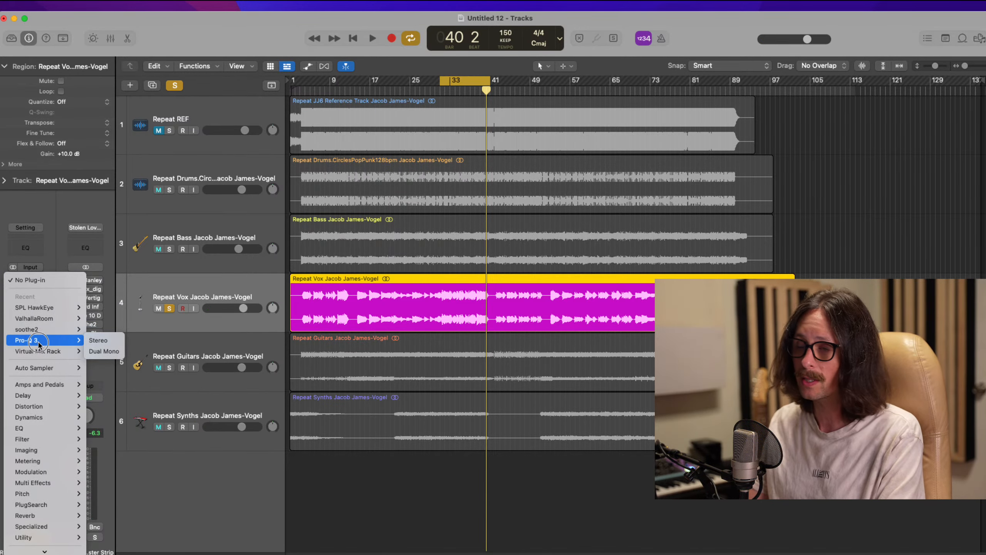
click(98, 340)
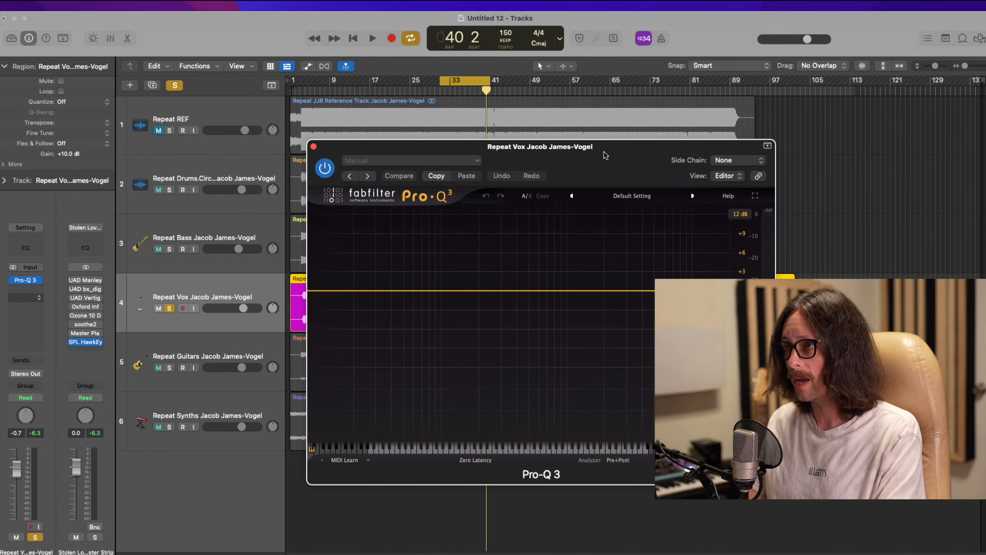
drag(604, 151, 871, 115)
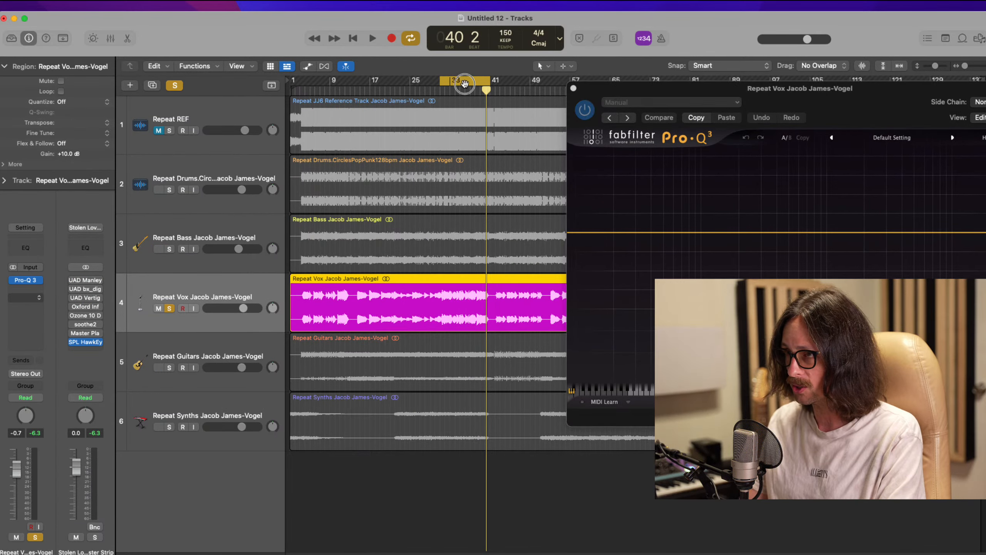
Step: Shorten the cycle range to about bars 36 to 41 and play the soloed vocals with Pro-Q 3 in view
drag(442, 80, 465, 81)
drag(806, 92, 365, 118)
key(super+Tab)
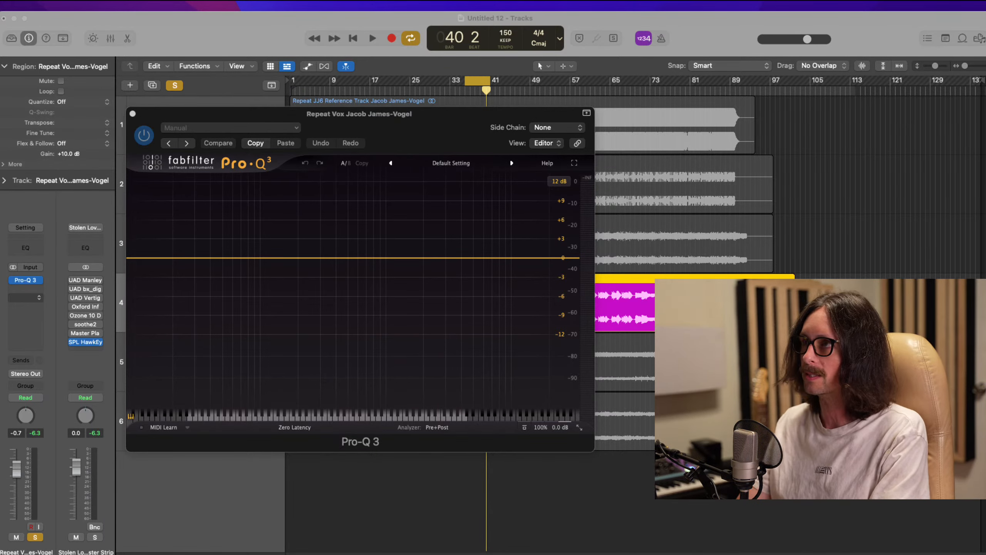
click(698, 22)
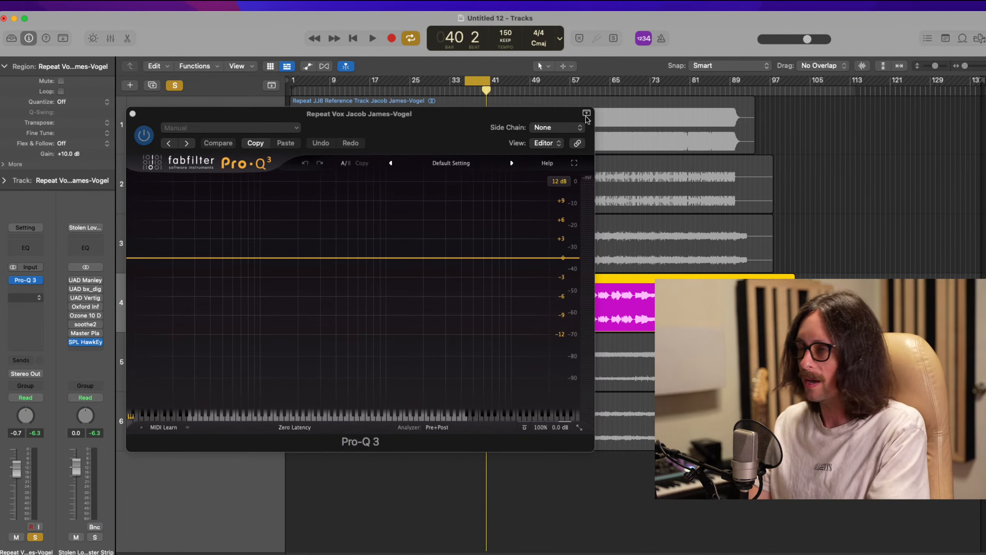
click(512, 221)
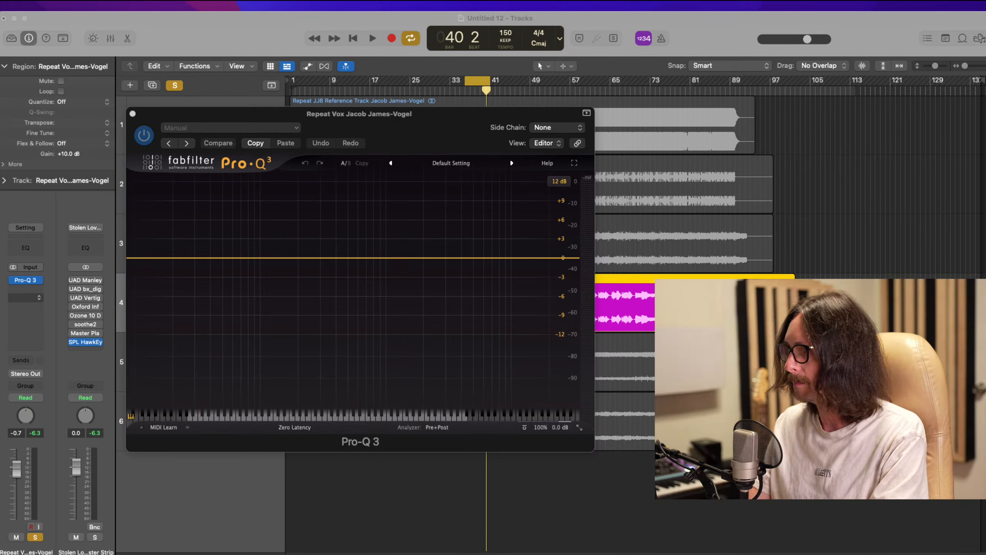
key(space)
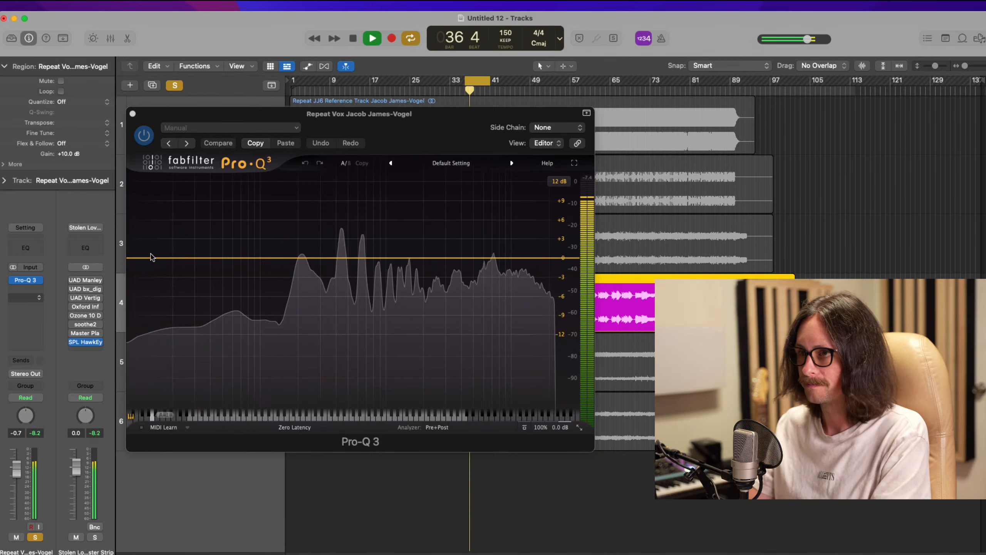
Step: Add a 30 dB/oct low cut to the vocals in Pro-Q 3, raising its frequency to just below the lowest vocal peak
drag(151, 257, 167, 252)
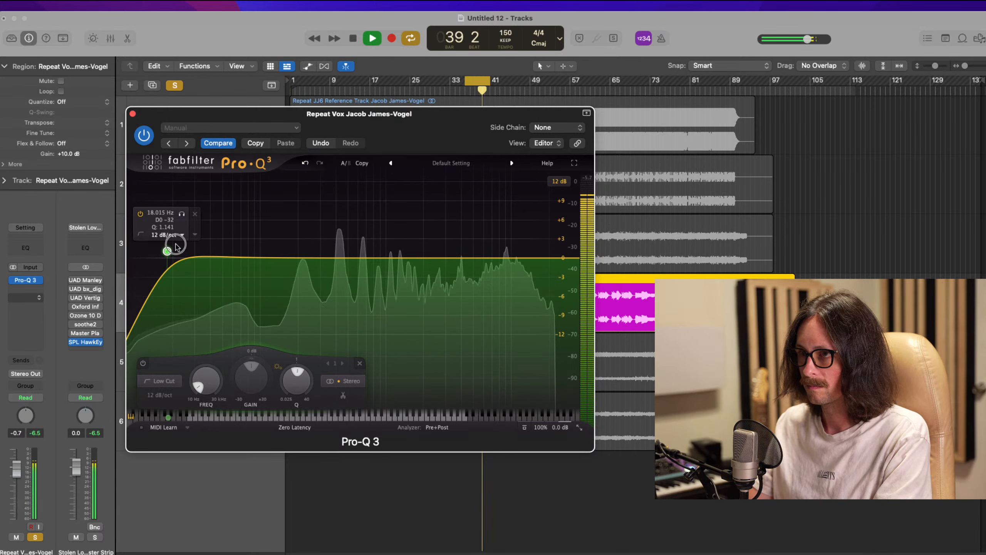
drag(169, 252, 259, 260)
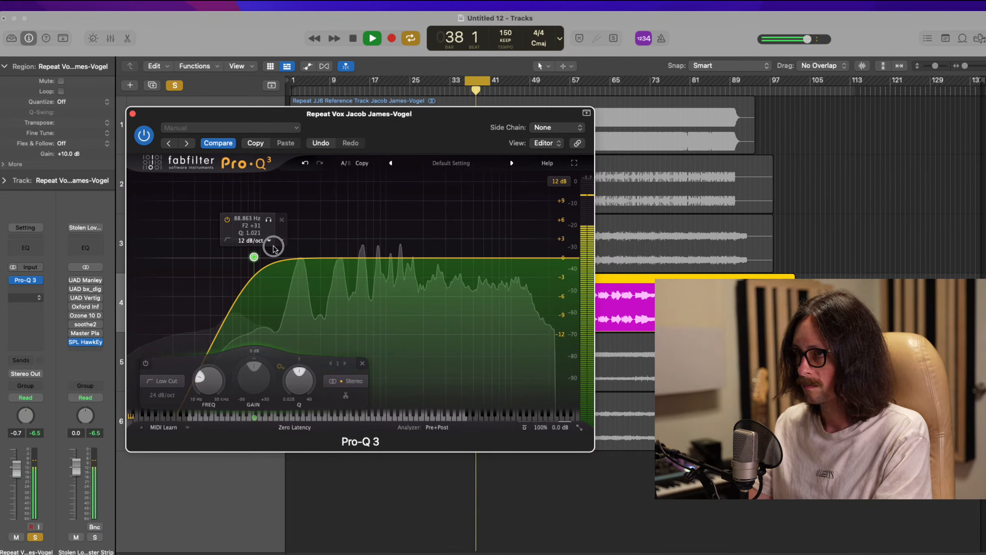
click(255, 293)
drag(255, 257, 285, 260)
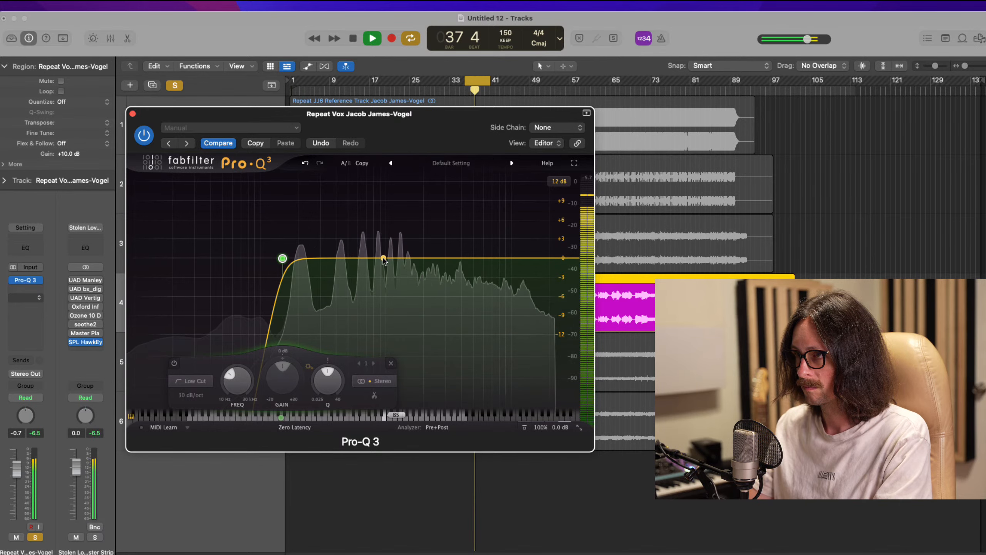
Step: Add a shallow low-mid bell cut with a Q of about 1.2 and a +2.16 dB bell boost at about 1443 Hz
drag(381, 258, 337, 268)
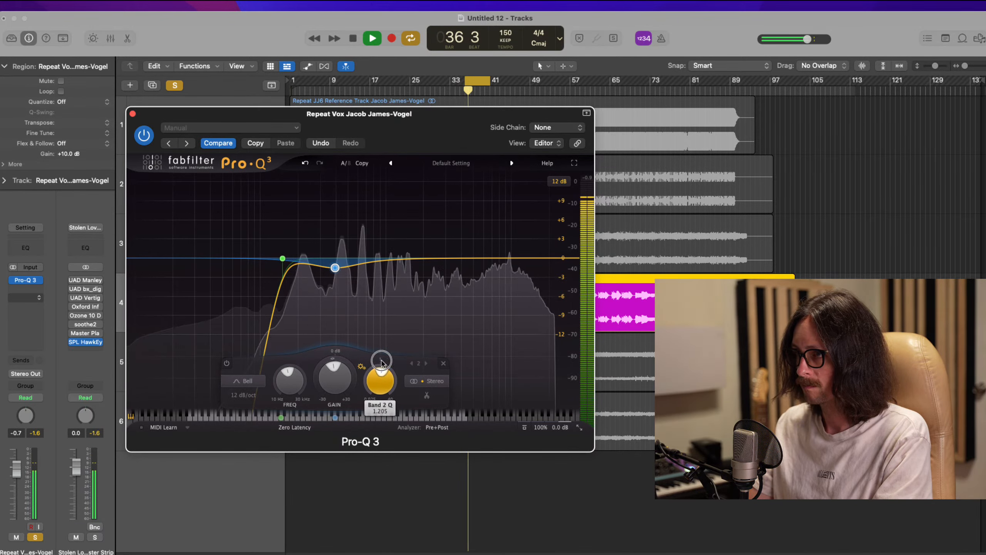
mouse_move(397, 263)
mouse_down()
mouse_move(387, 242)
mouse_move(402, 232)
mouse_move(405, 248)
mouse_up()
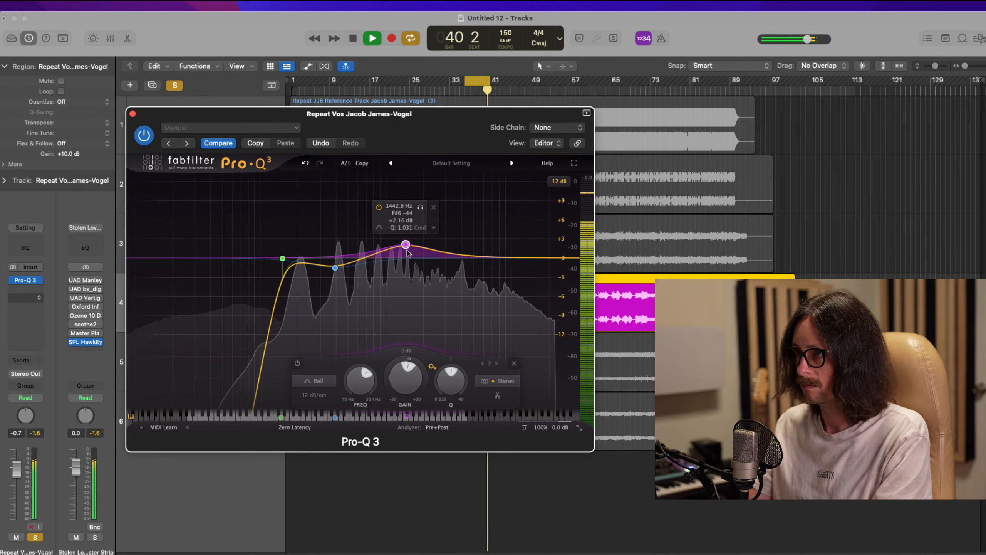
Step: Bypass and re-enable Pro-Q 3 to compare the vocals with and without EQ, and close its window
click(144, 136)
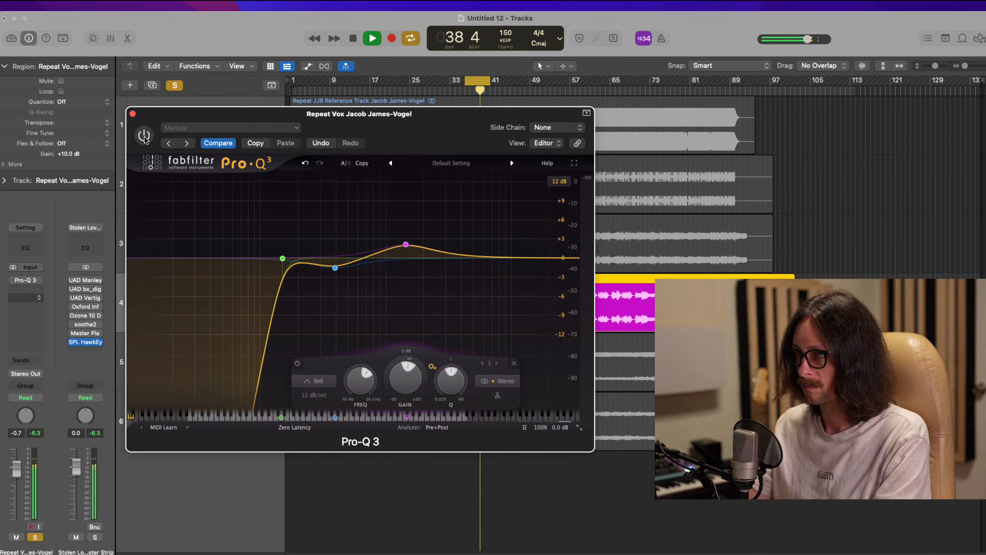
click(144, 136)
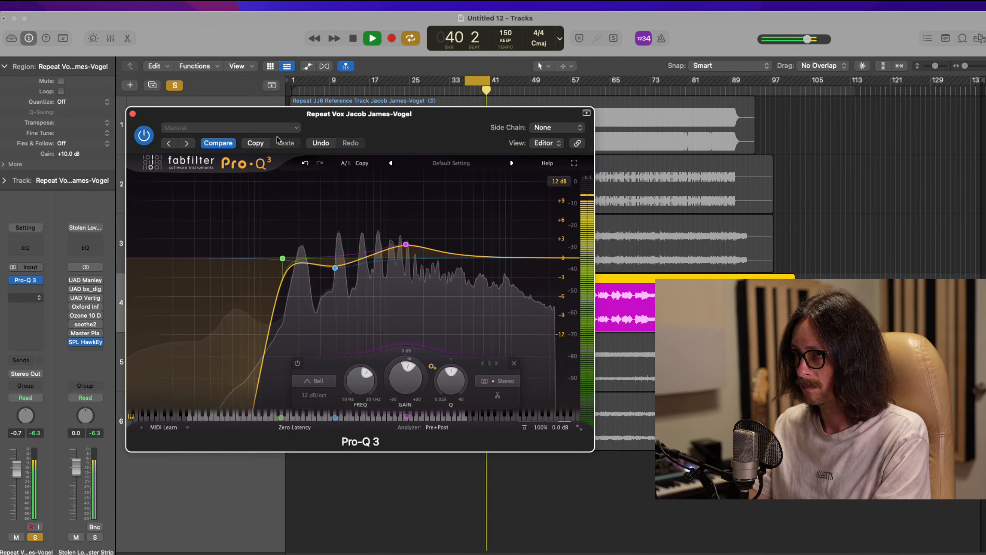
click(477, 90)
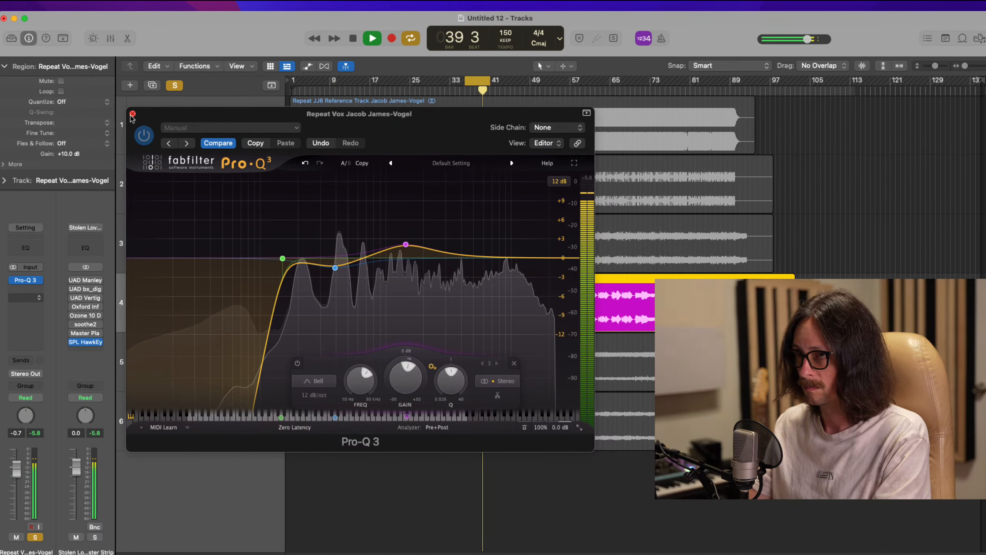
click(133, 113)
Step: Stop playback and unsolo the vocal track so all the stems are active again
key(space)
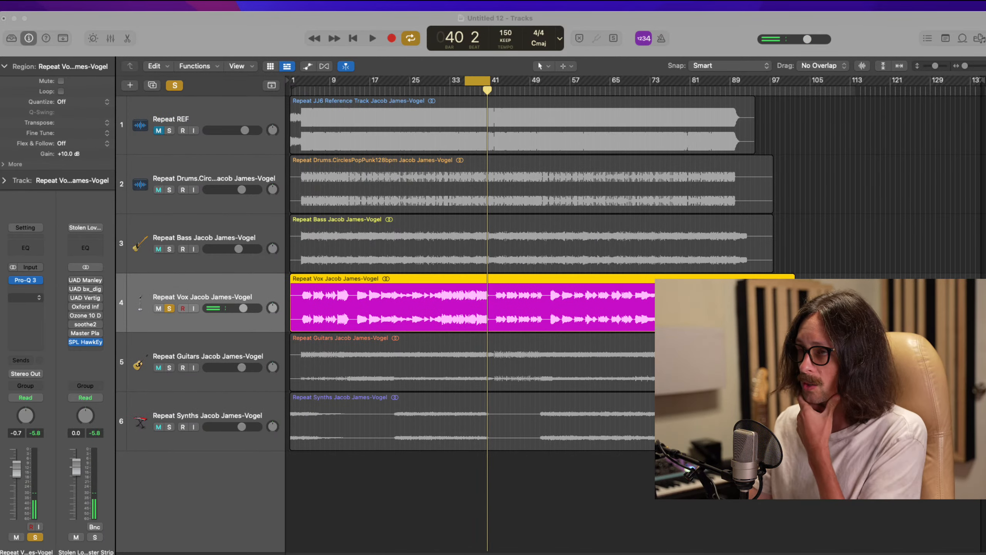
click(855, 38)
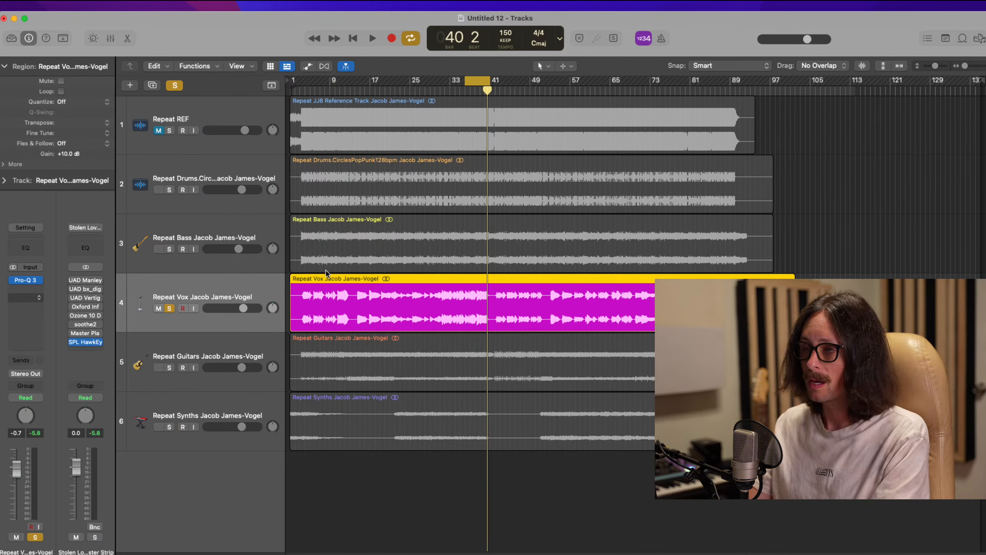
click(170, 309)
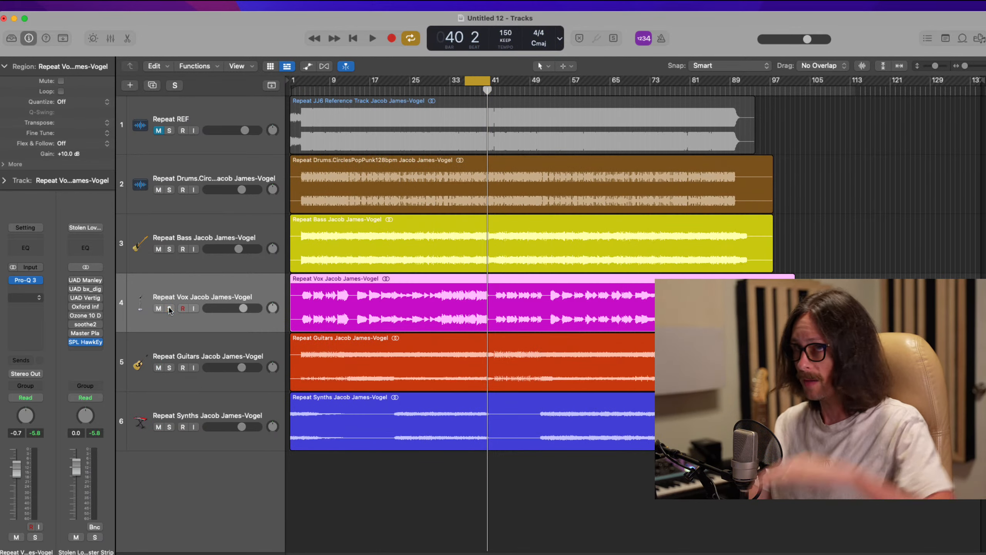
key(super+Tab)
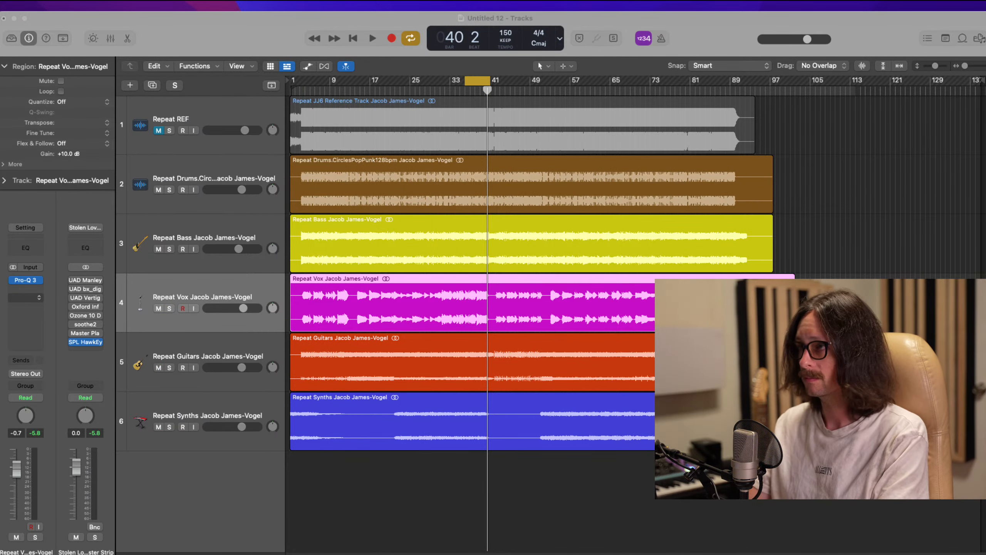
Step: Play the looped section with all the stems active to hear the vocals in the mix, and stop playback
key(super+Tab)
key(space)
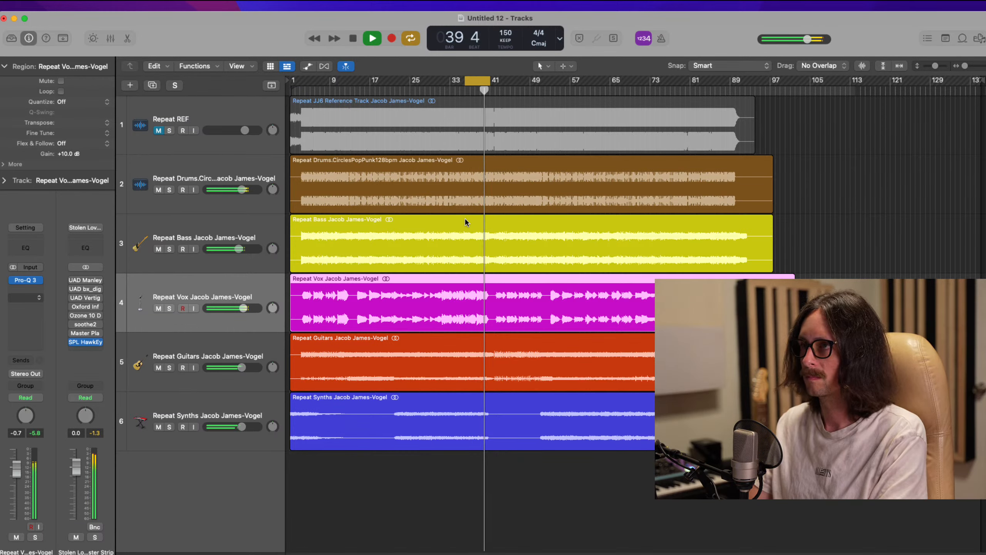
key(space)
key(super+Tab)
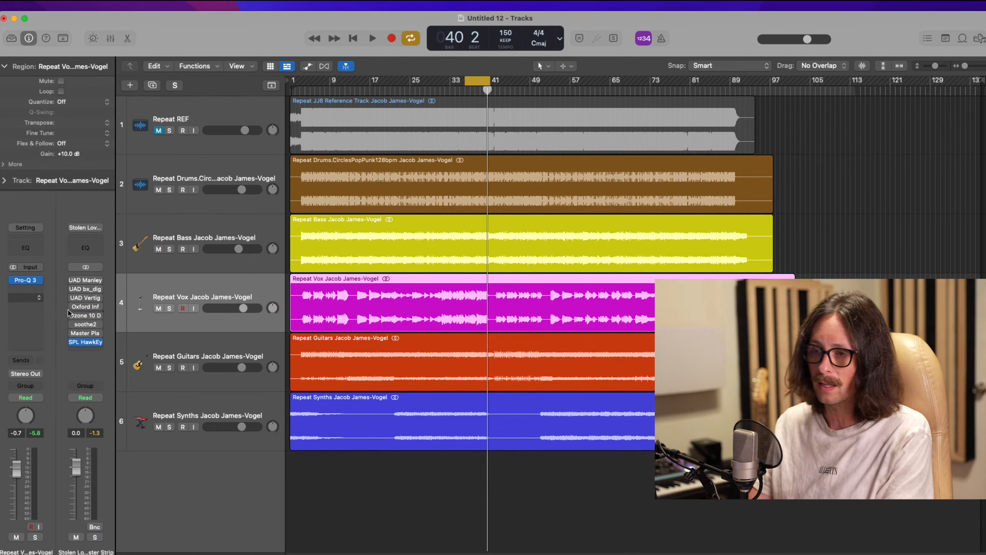
Step: Solo the bass track and play the loop, briefly adding the vocals to the solo for comparison
click(369, 238)
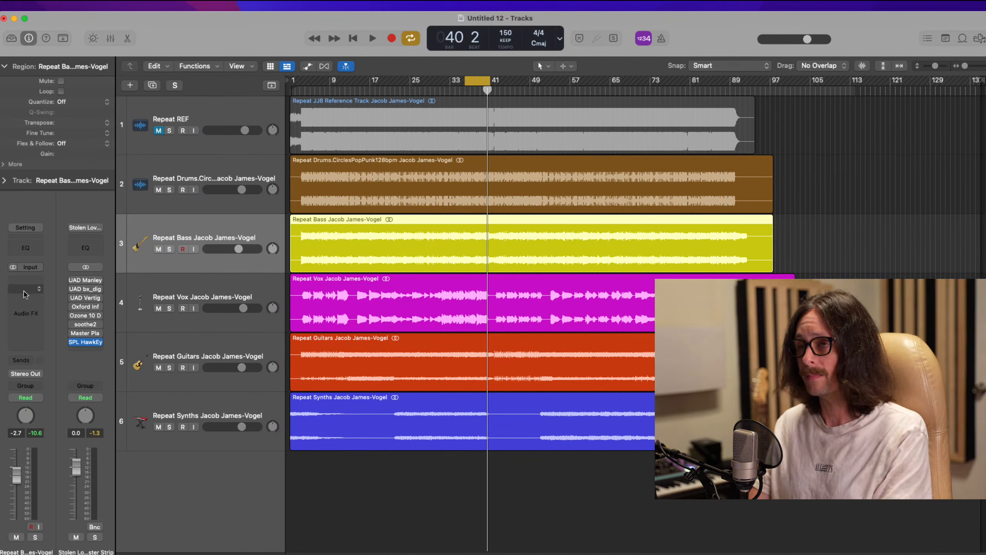
click(170, 250)
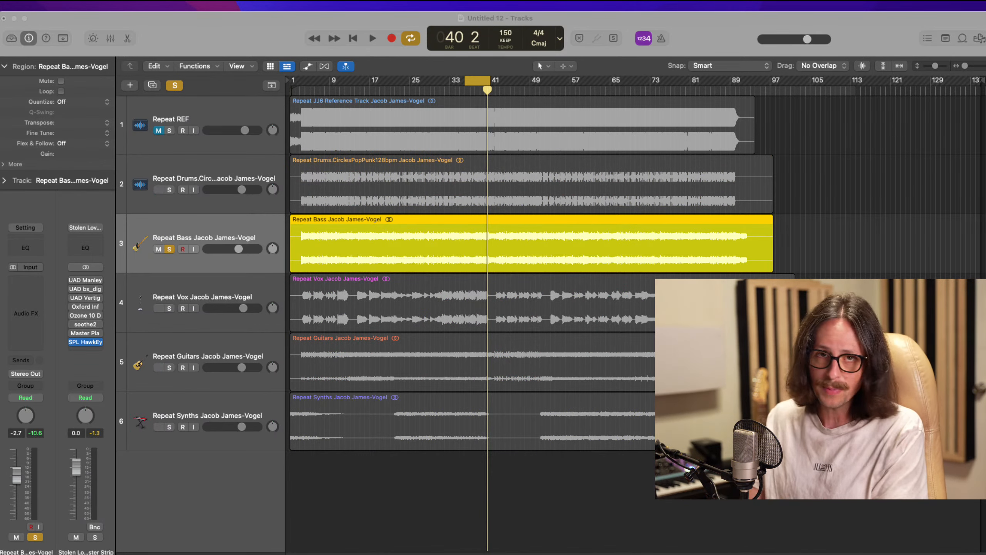
click(870, 27)
key(space)
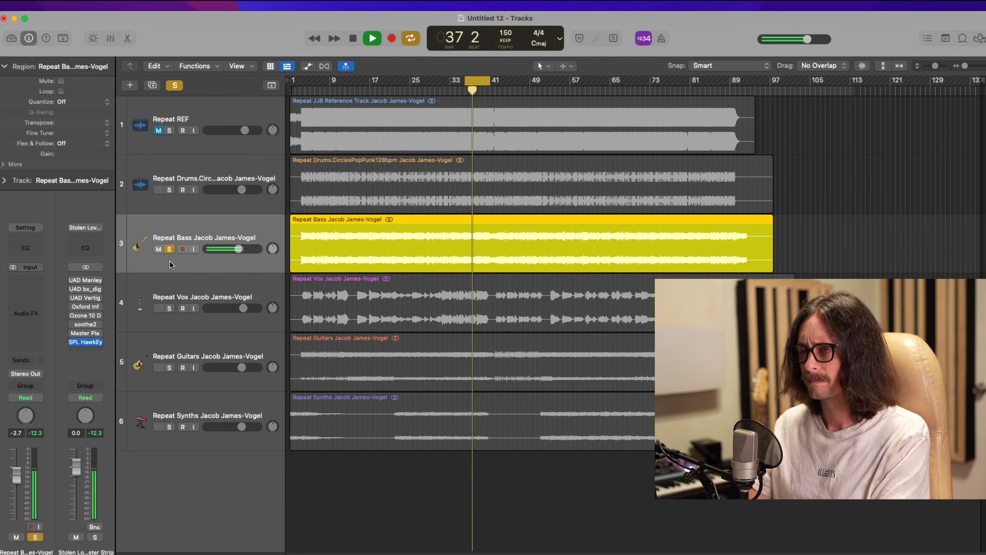
click(170, 309)
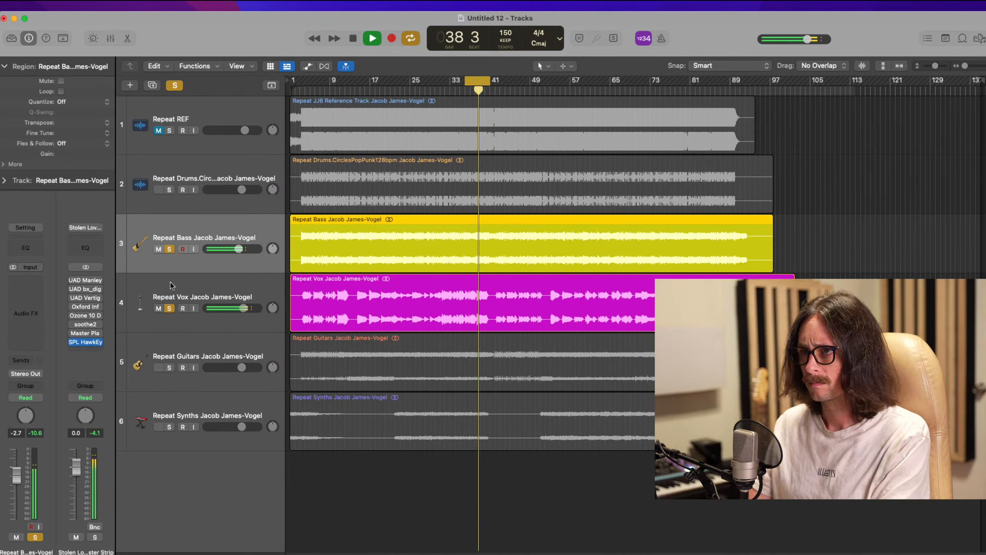
click(170, 309)
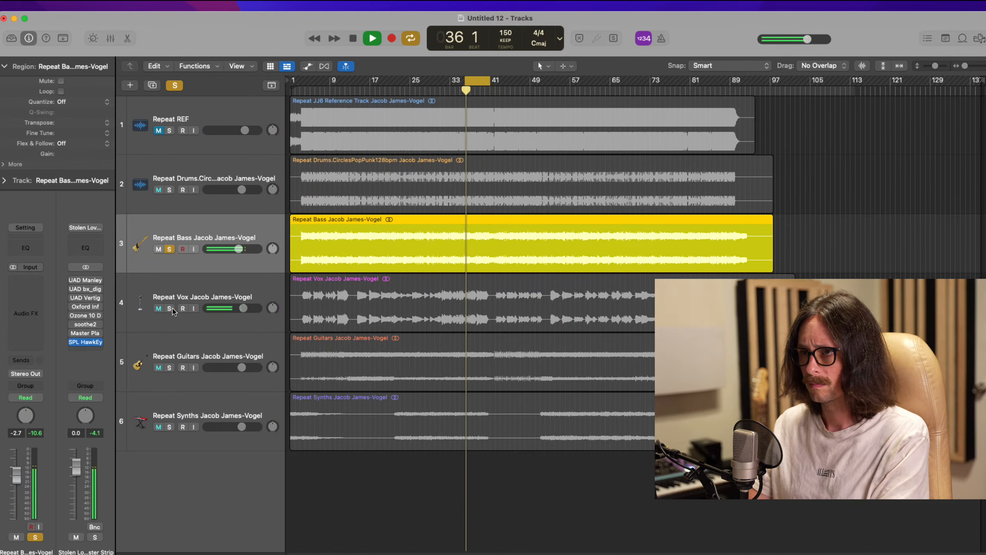
Step: Insert Pro-Q 3 on the bass and add a dynamic bell cut at about 673 Hz with -0.67 dB gain and a Q of about 1.9
click(29, 279)
click(31, 307)
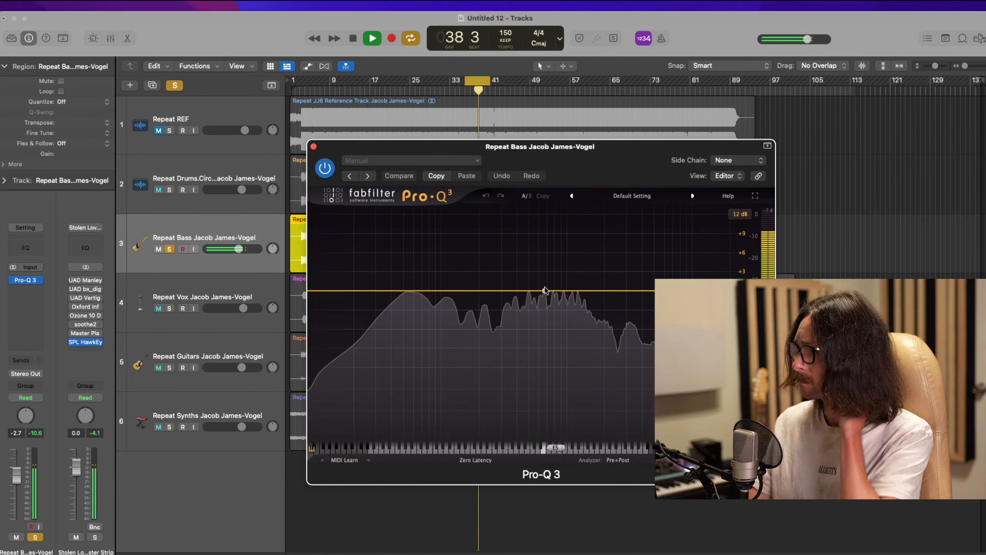
mouse_move(544, 289)
mouse_down()
mouse_move(548, 217)
mouse_move(544, 301)
mouse_up()
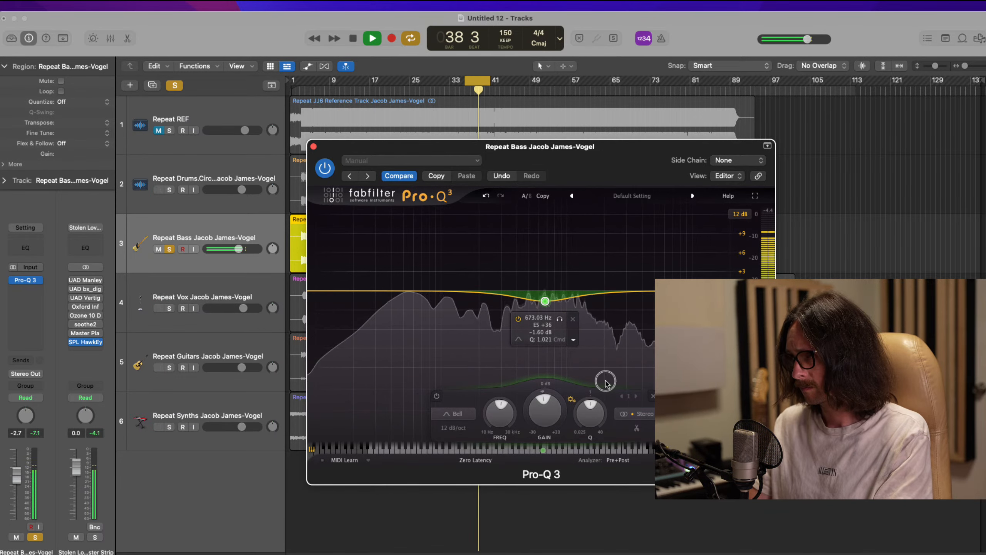
drag(590, 406, 555, 379)
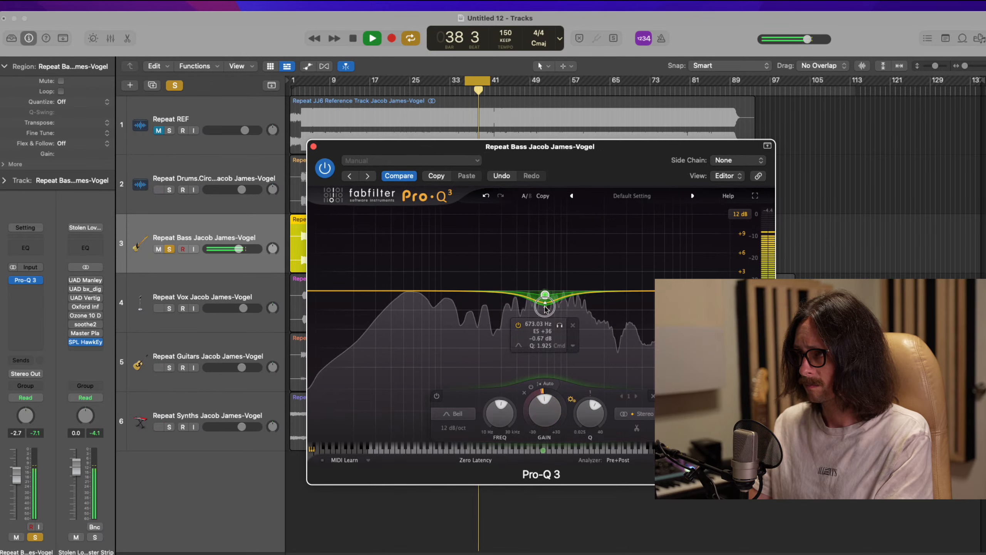
Step: Try a small bell boost at about 302 Hz and remove it, and add a 30 dB/oct low cut at about 20 Hz
drag(474, 289, 502, 287)
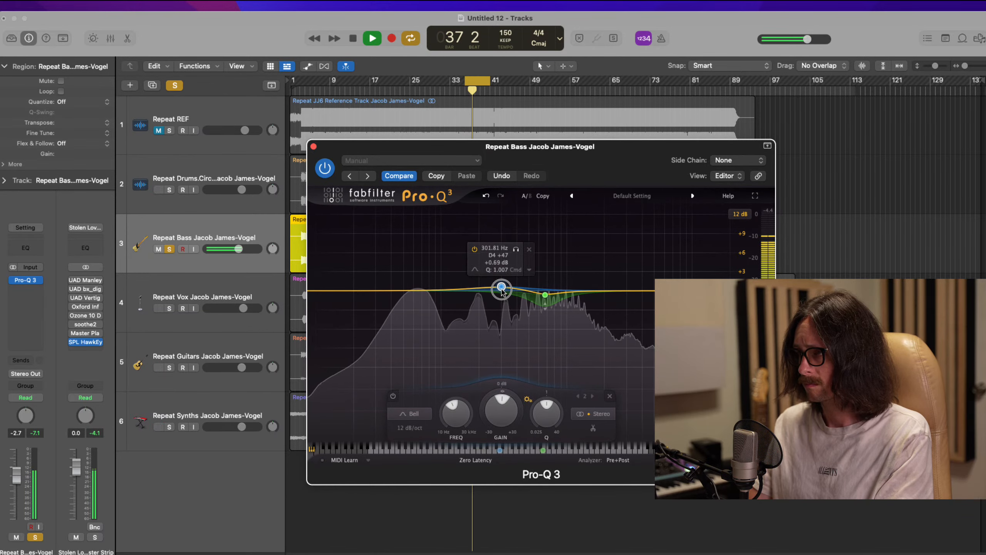
click(527, 252)
click(328, 291)
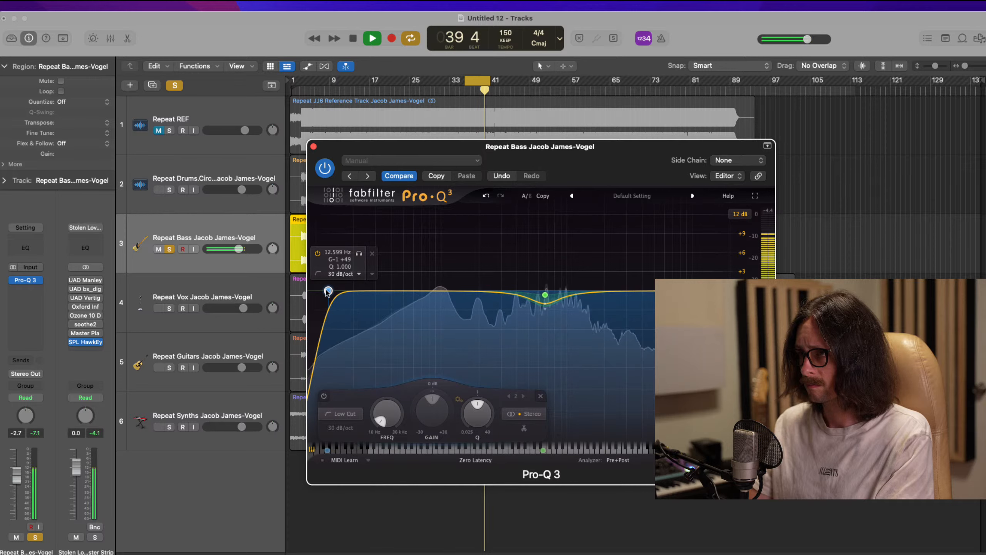
drag(328, 290, 355, 297)
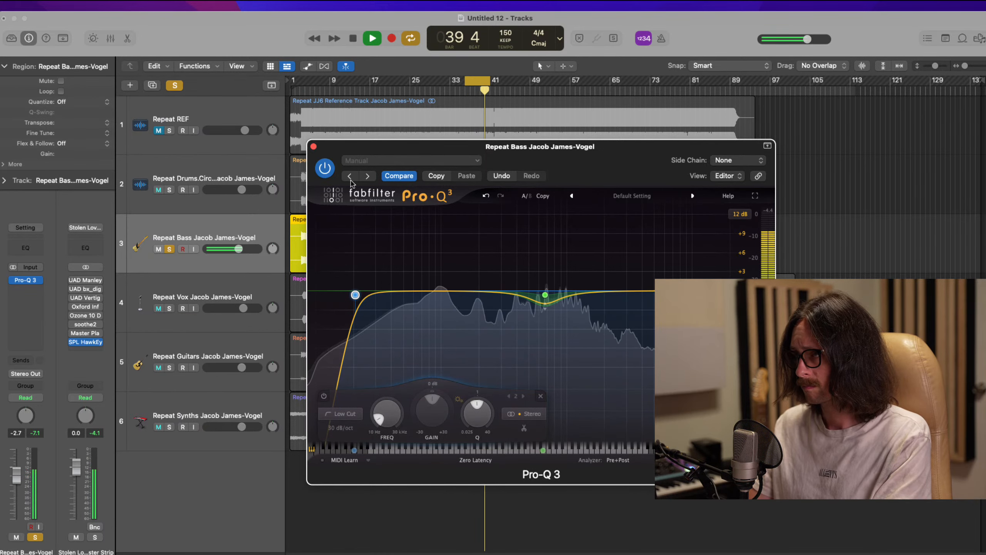
Step: Compare the bass with Pro-Q 3 bypassed and re-enabled while the vocals are also soloed, close the plug-in window and stop playback
click(324, 168)
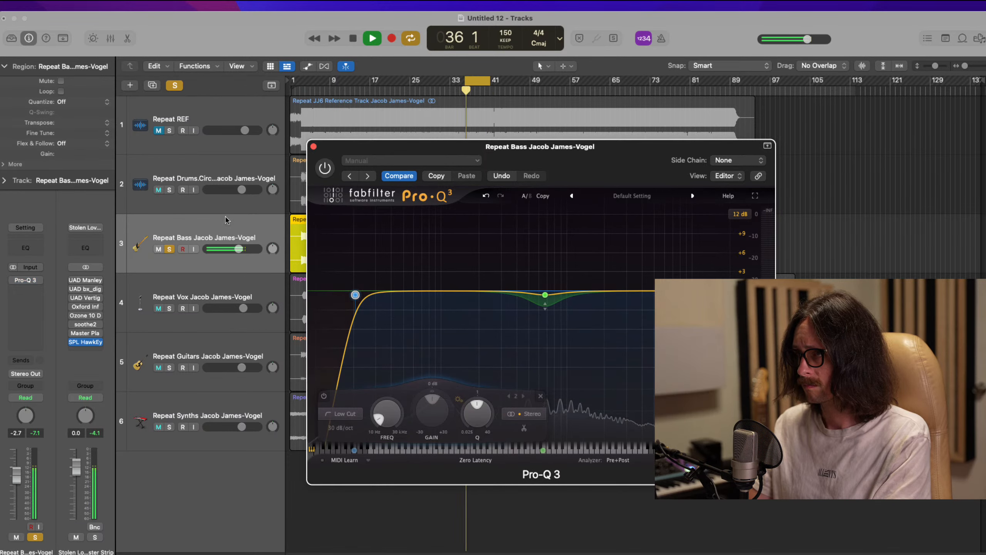
click(169, 308)
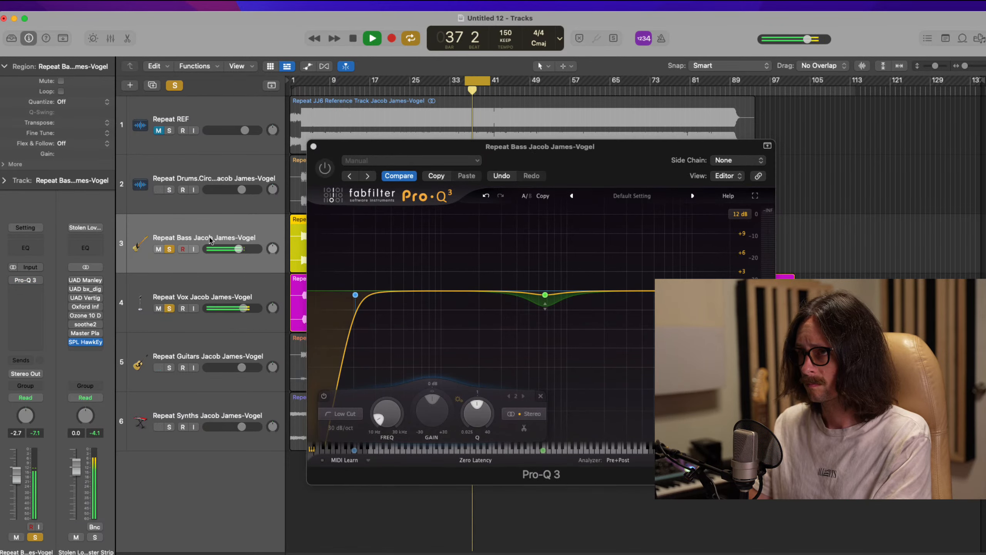
click(325, 167)
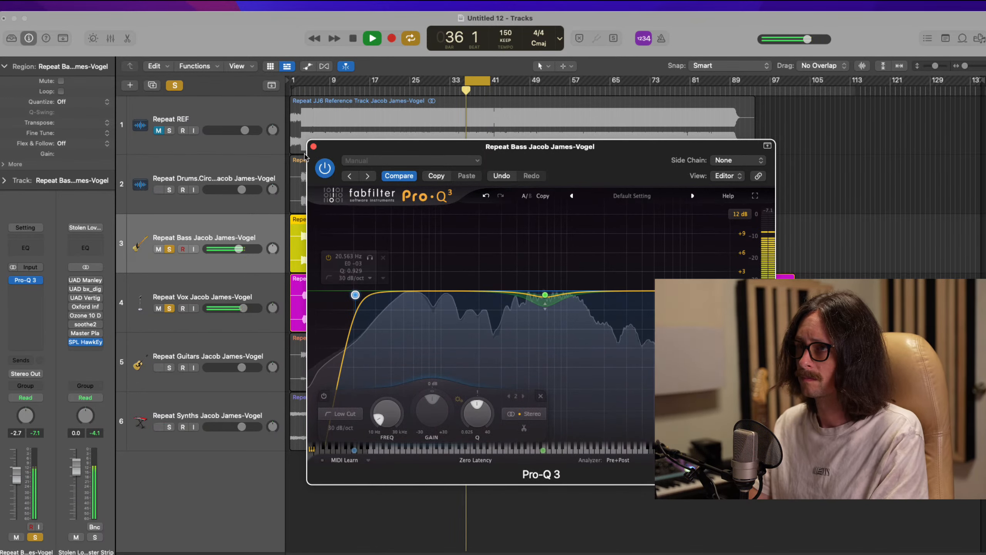
click(313, 147)
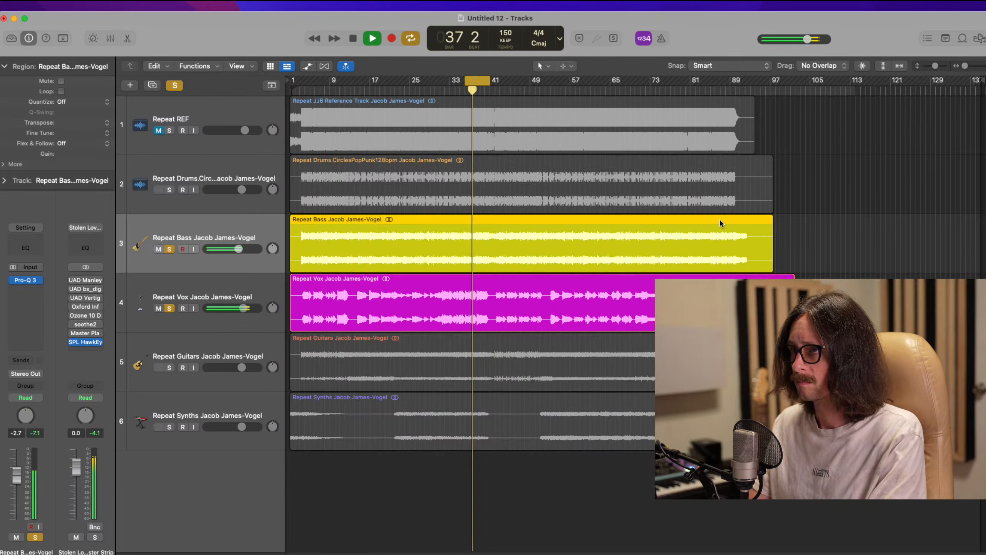
key(space)
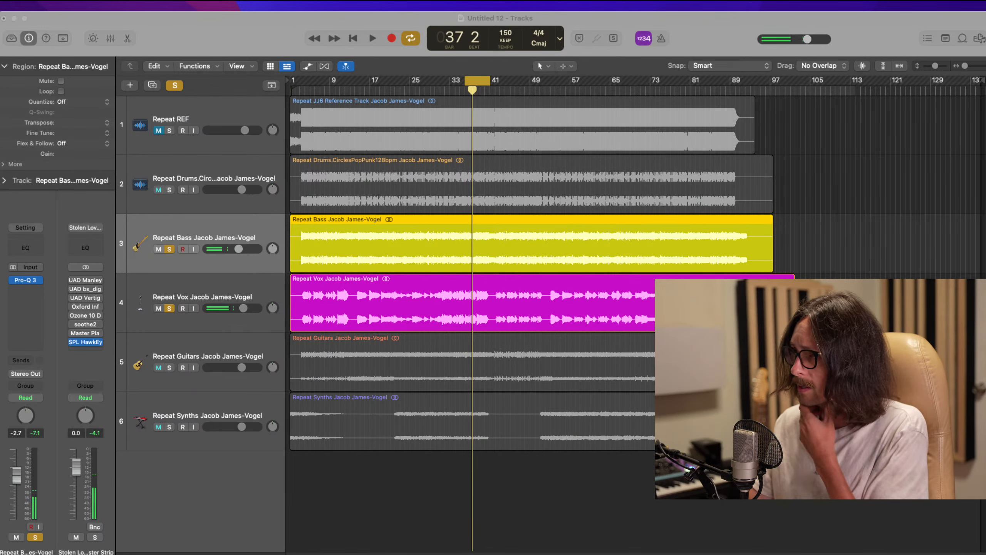
Step: Solo the drums alongside the bass and take the vocals out of the solo
click(868, 35)
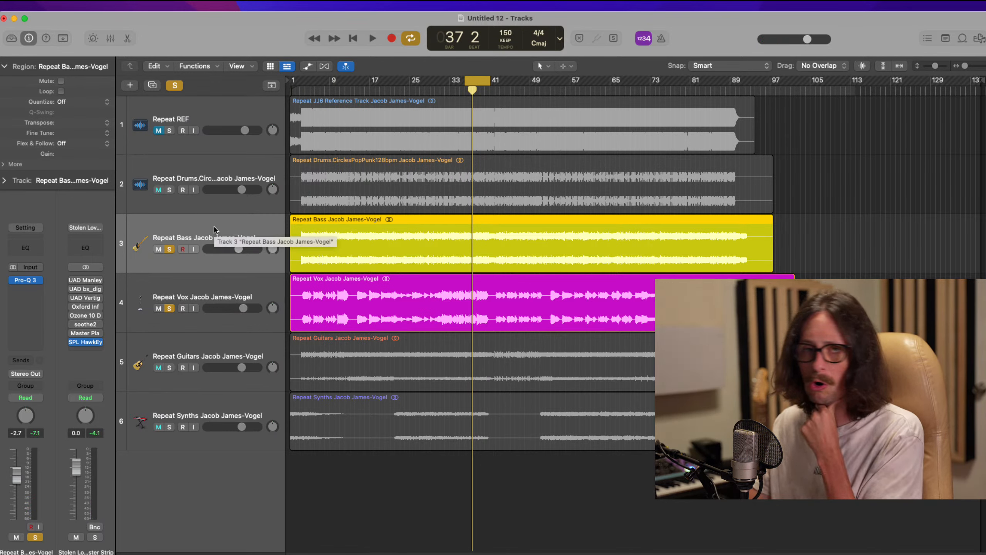
click(210, 344)
click(175, 234)
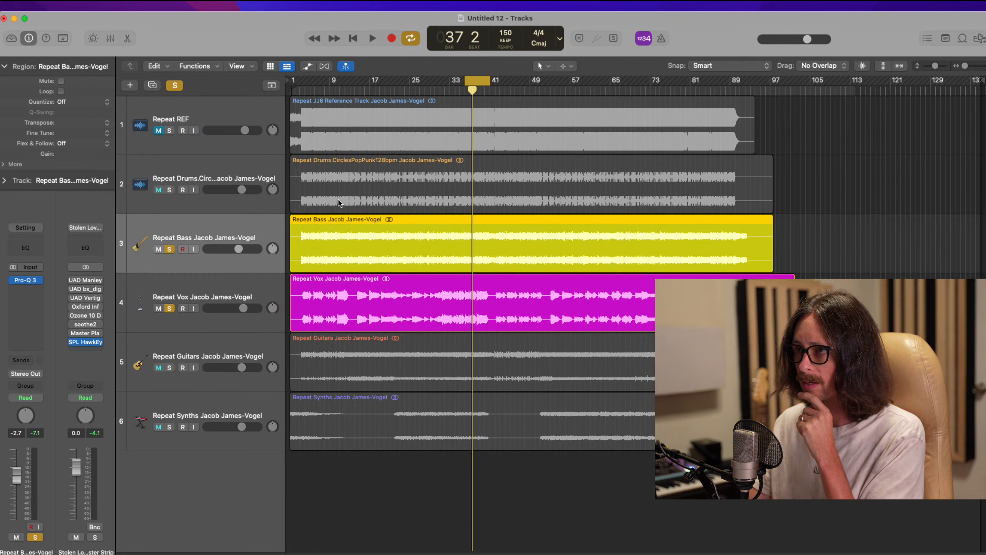
click(169, 189)
click(196, 180)
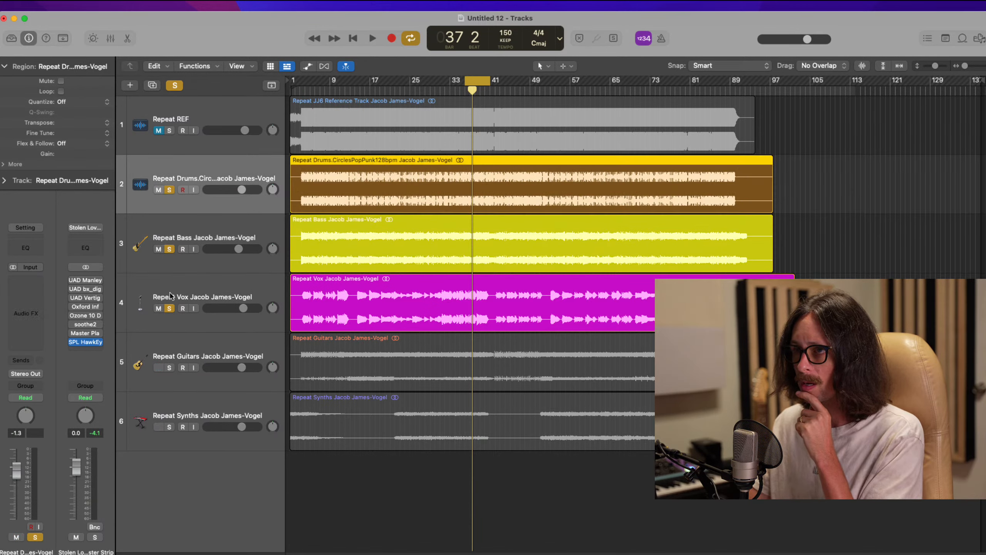
click(170, 308)
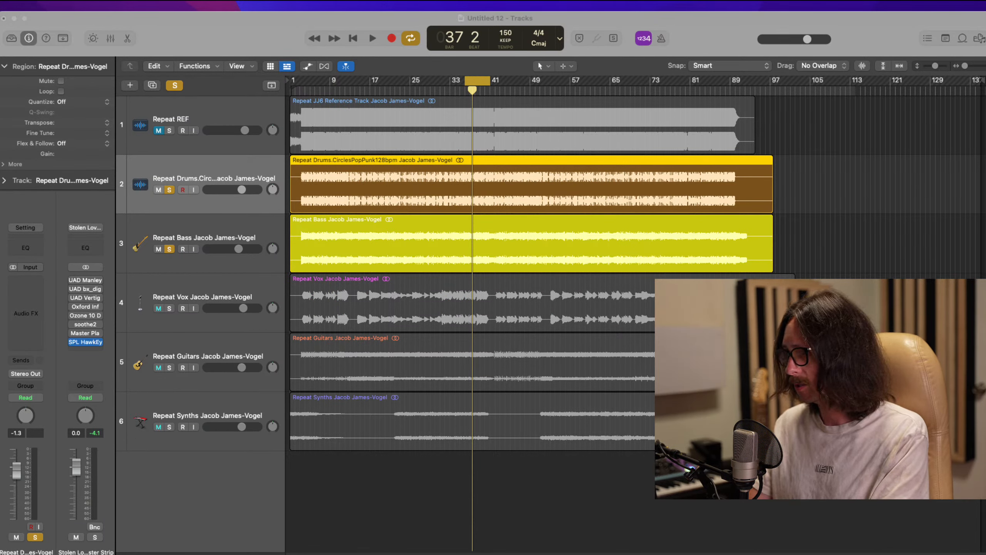
Step: Play the drums and bass together, lower the bass track's volume to -3.6 dB, and stop playback
key(space)
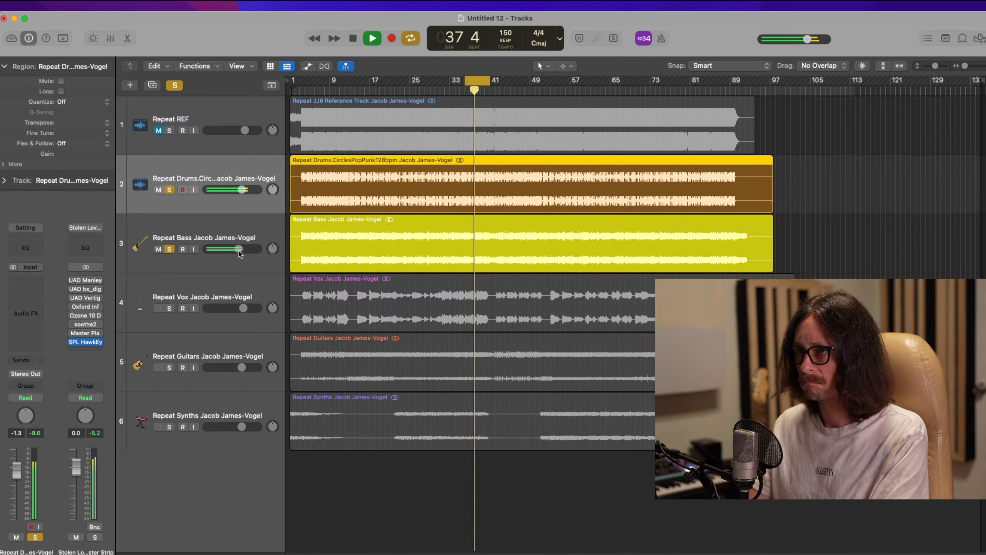
click(238, 251)
drag(238, 252, 234, 256)
click(236, 252)
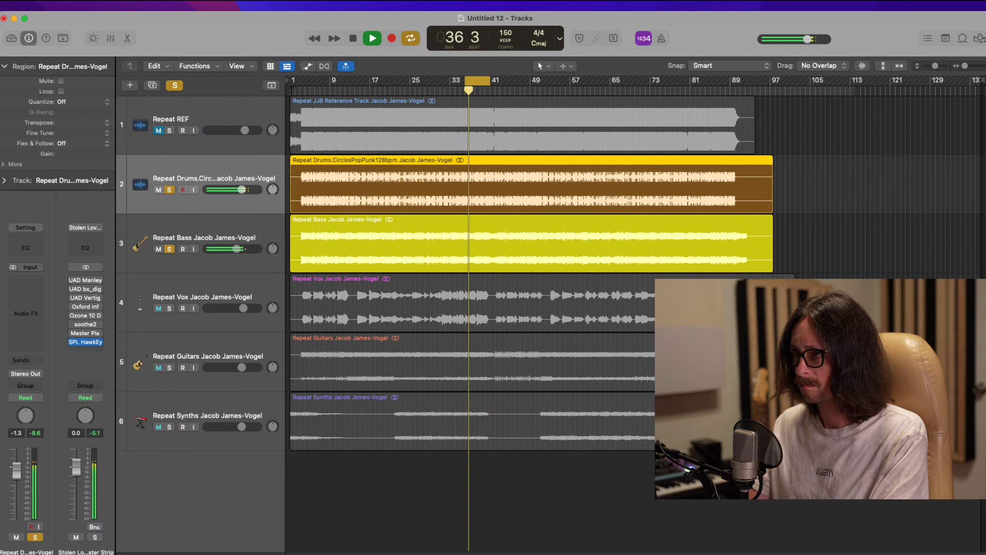
key(space)
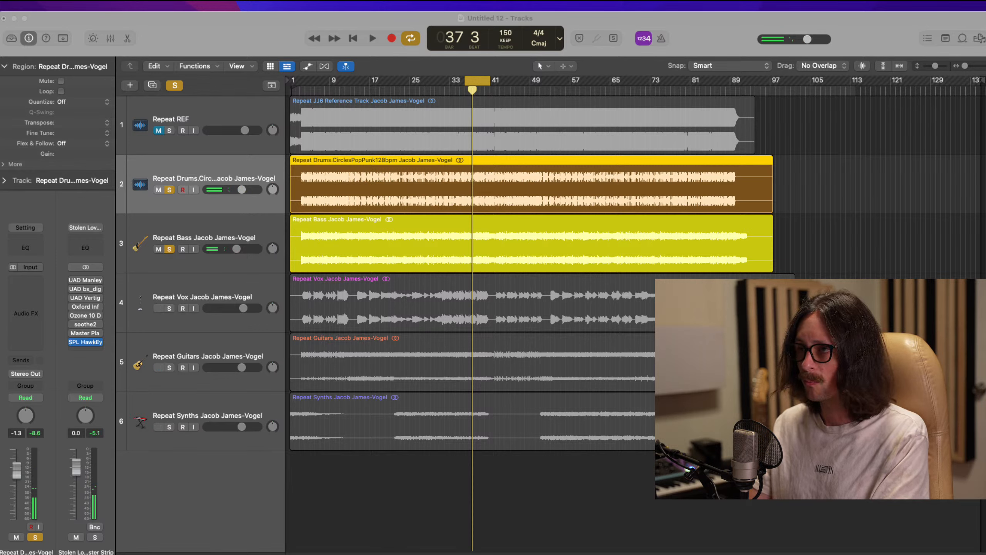
click(221, 49)
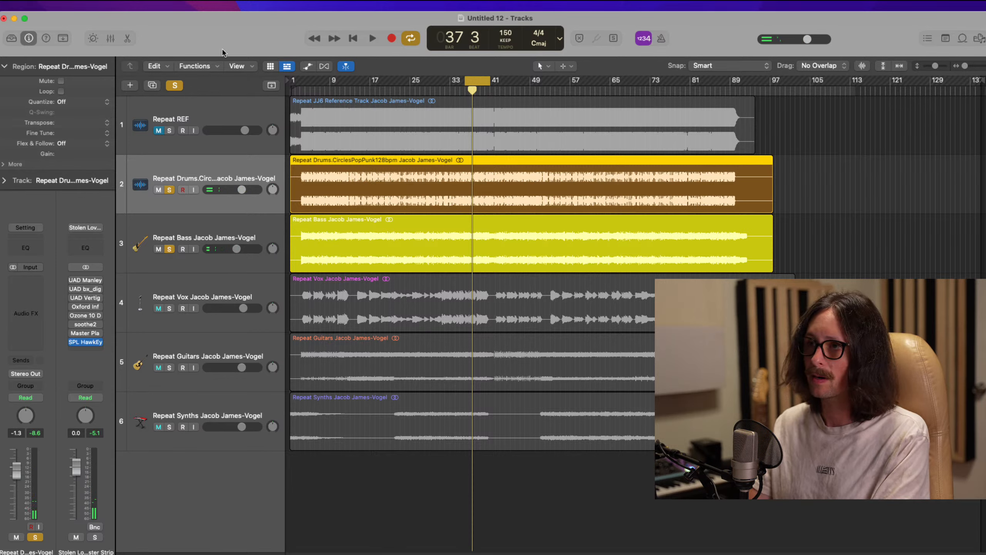
Step: Insert the Waves RCompressor (s) plug-in on the bass track in the slot after Pro-Q 3
click(310, 257)
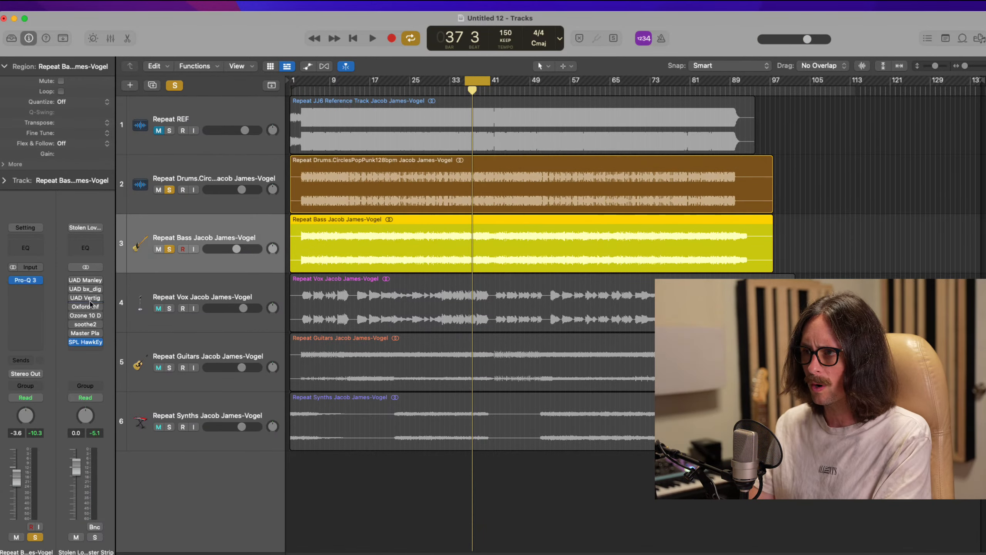
click(26, 297)
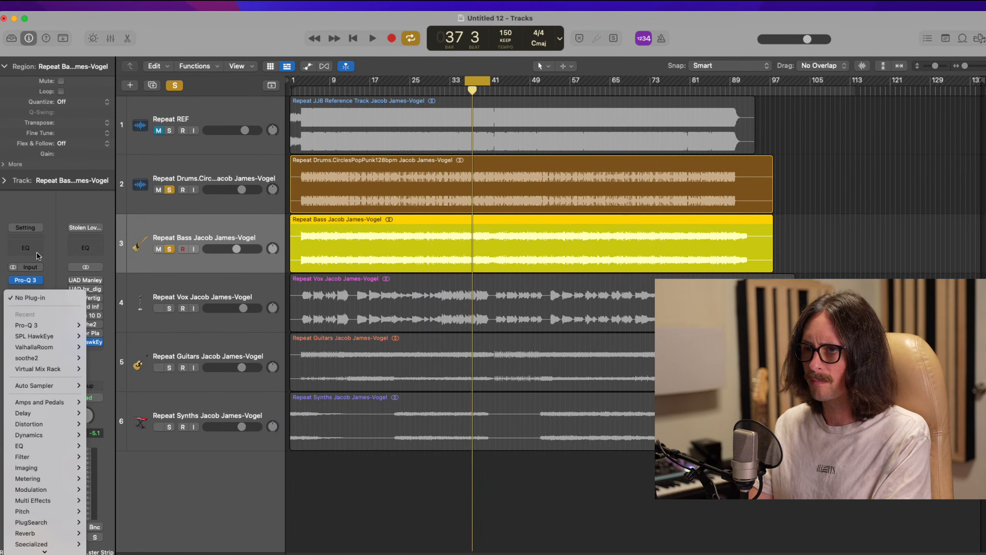
click(54, 235)
click(27, 291)
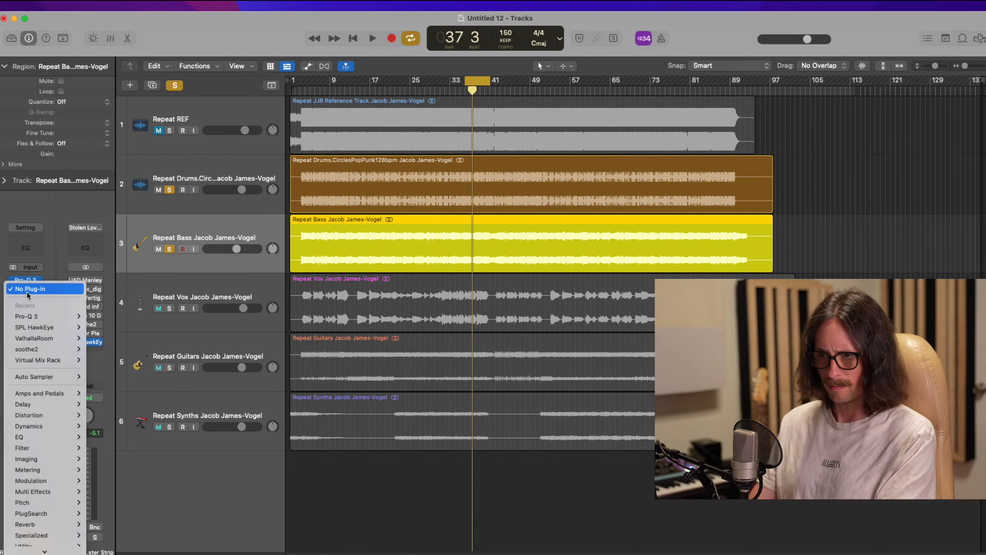
mouse_move(46, 461)
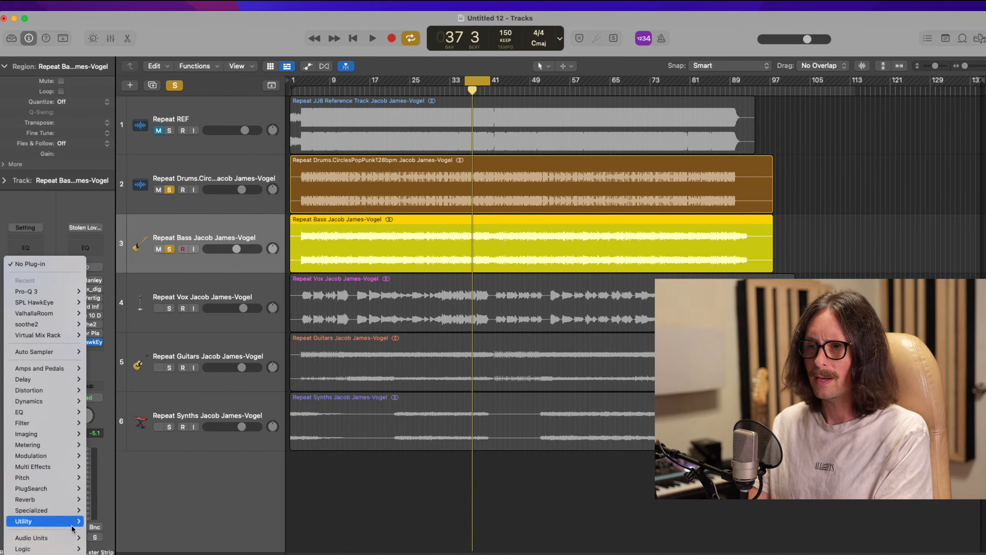
mouse_move(60, 540)
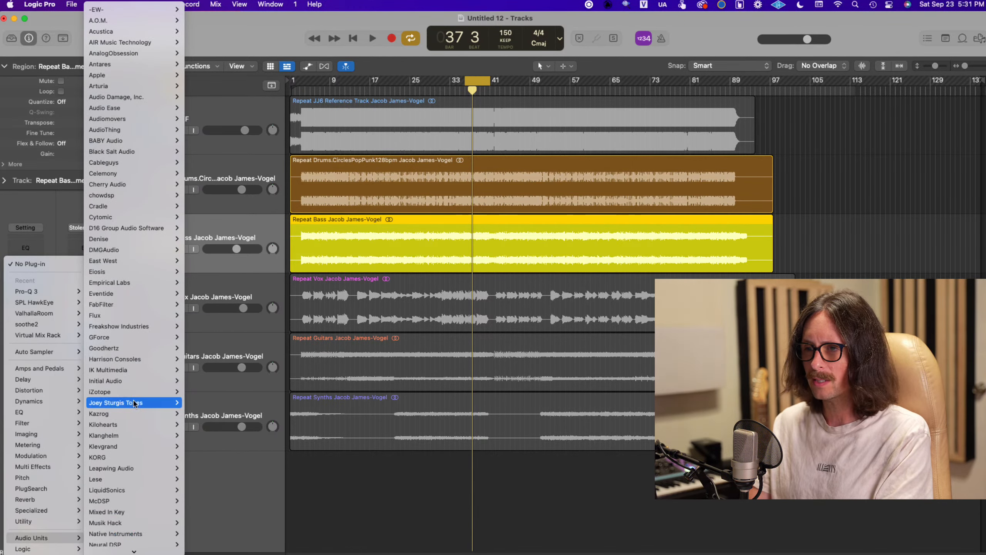
mouse_move(124, 328)
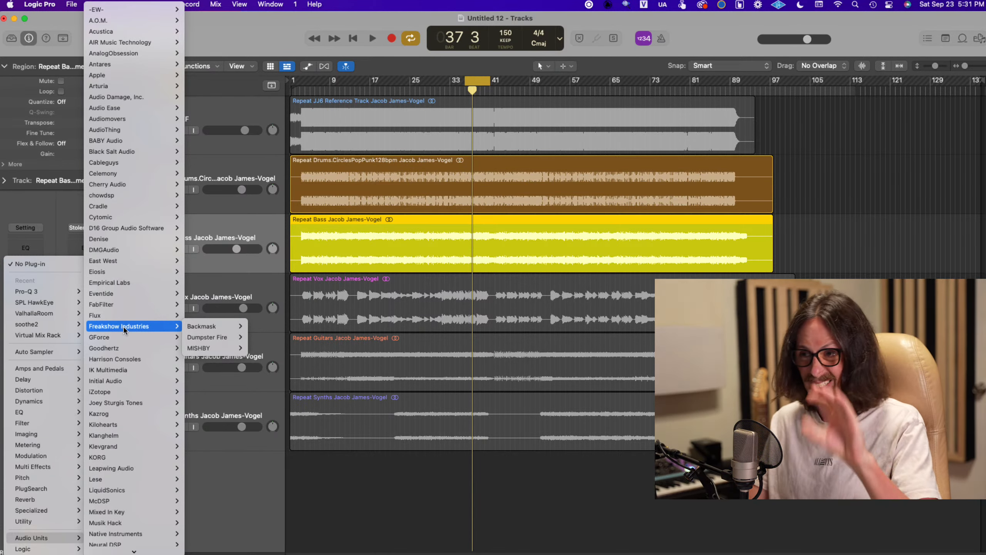
scroll(128, 341, down, 10)
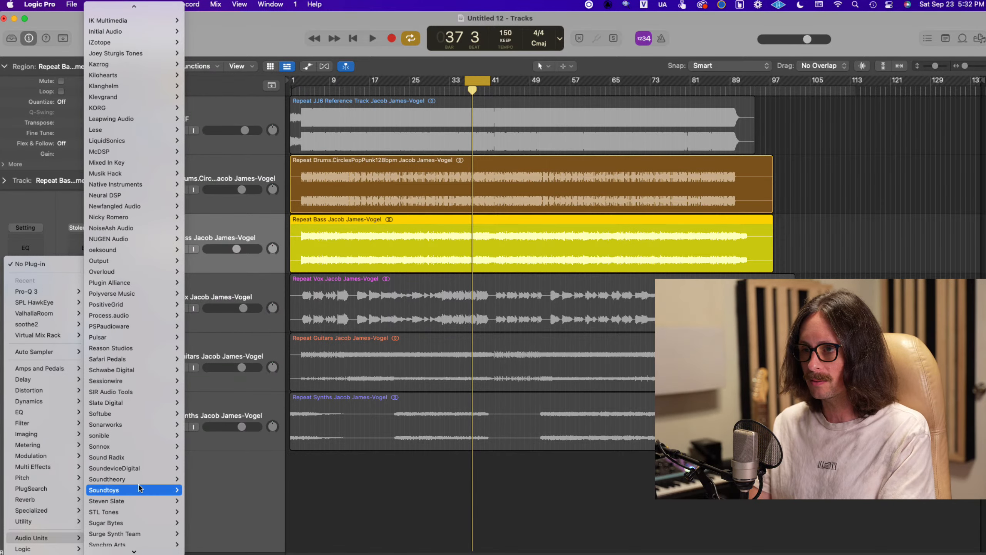
mouse_move(134, 451)
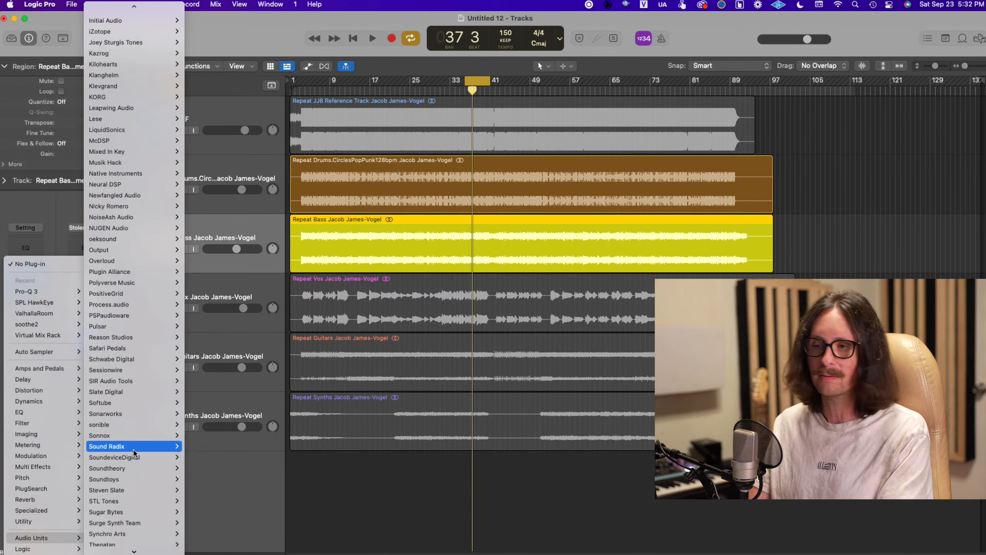
scroll(130, 462, down, 5)
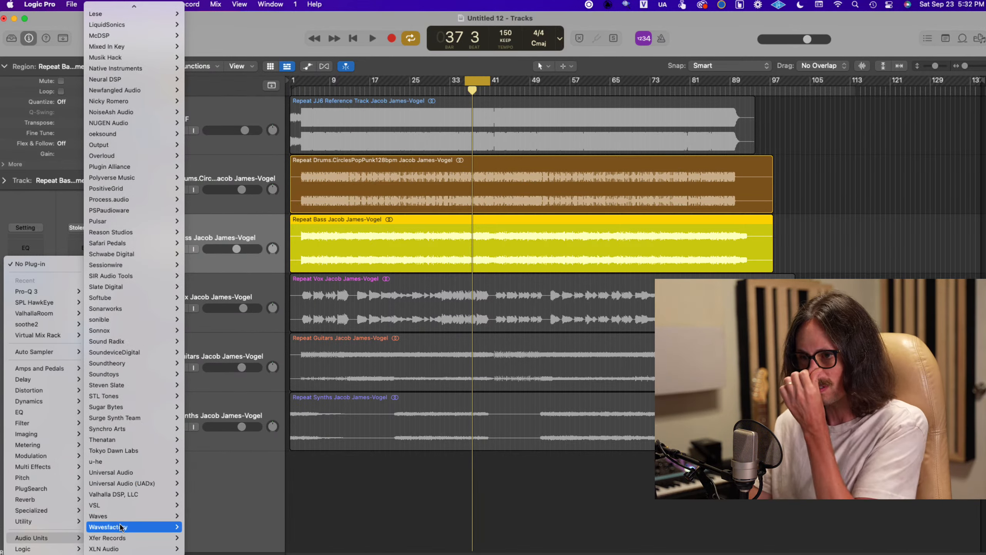
mouse_move(117, 516)
scroll(245, 496, down, 15)
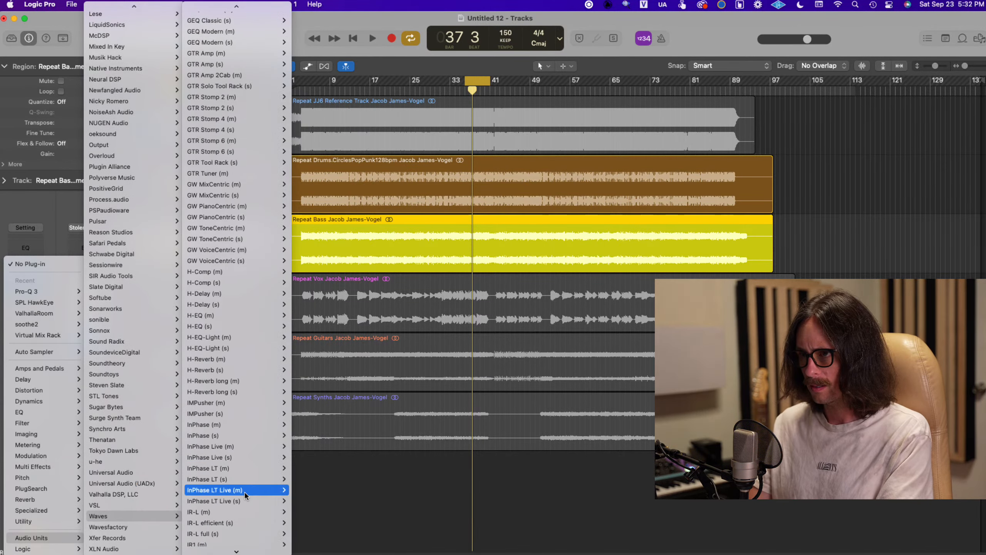
scroll(245, 495, down, 15)
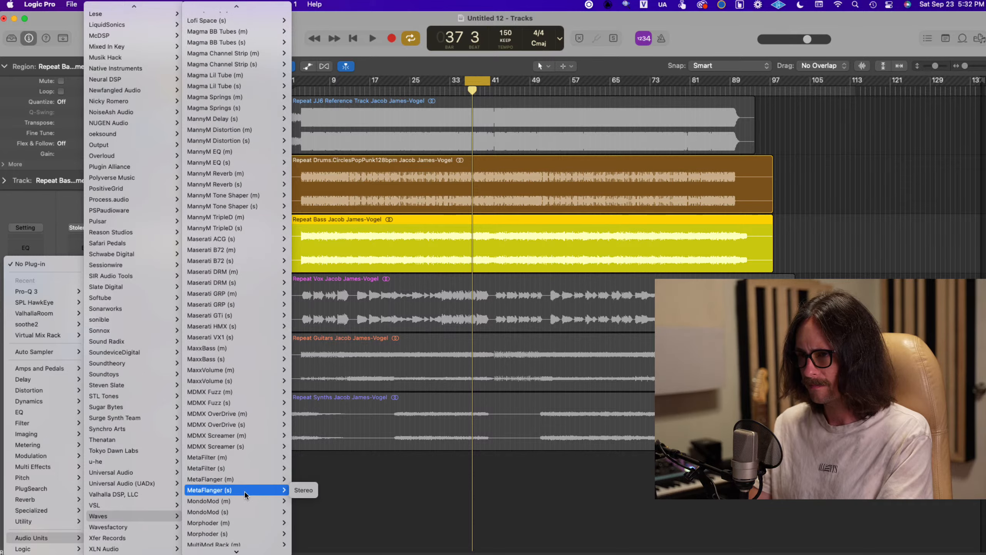
mouse_move(218, 445)
scroll(217, 445, down, 15)
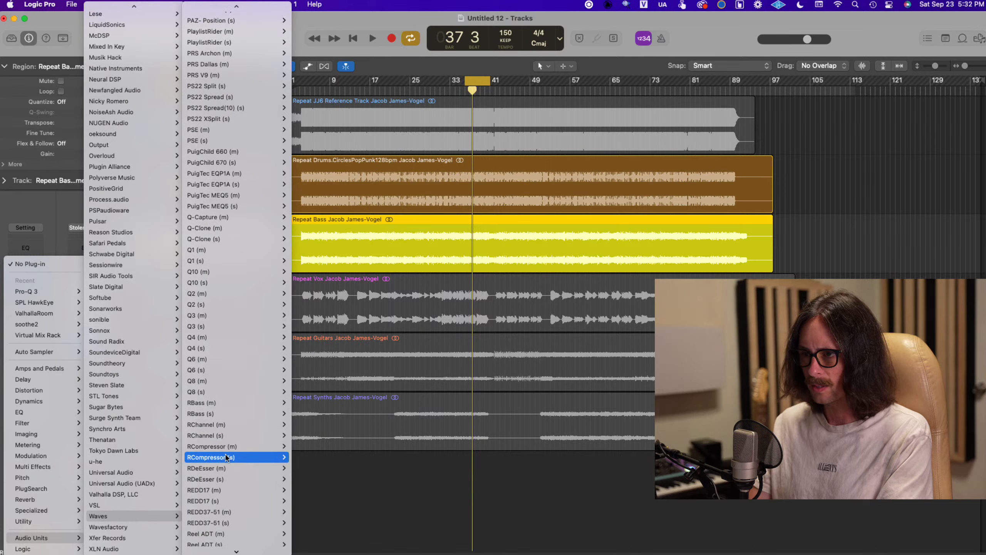
click(227, 458)
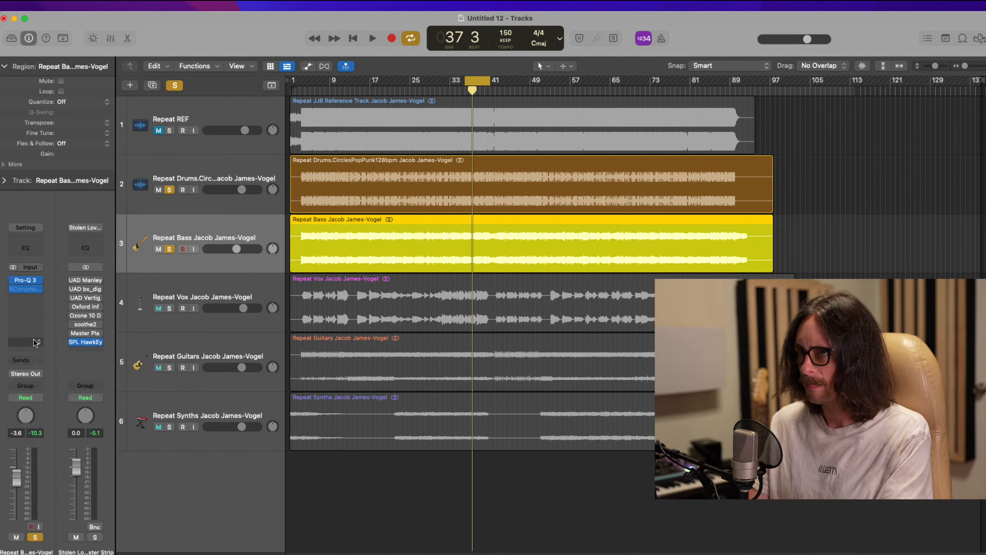
drag(420, 155, 377, 152)
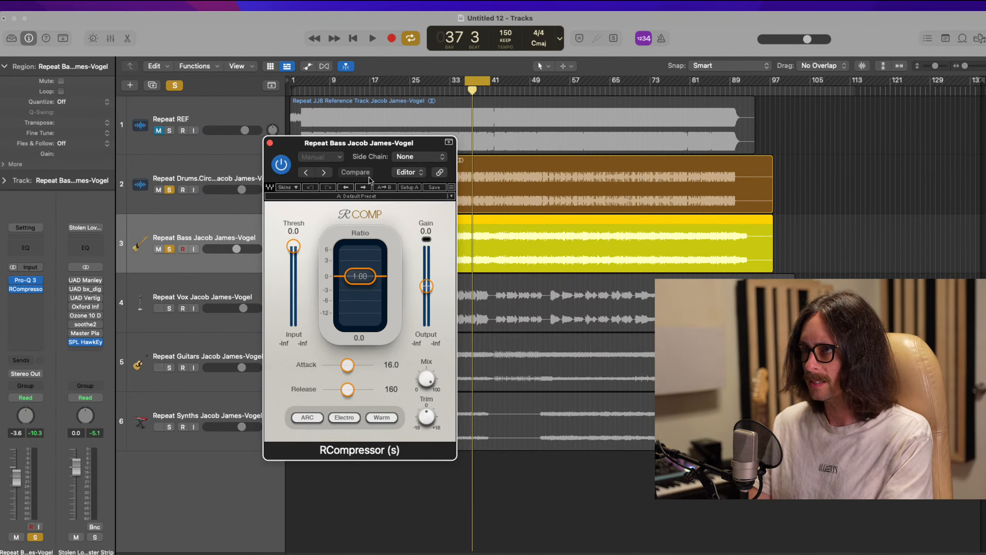
Step: Set the bass compressor's ratio to about 4.01, attack to about 86.7 and release to about 7.29, with the release mode on Manual
drag(354, 272, 357, 313)
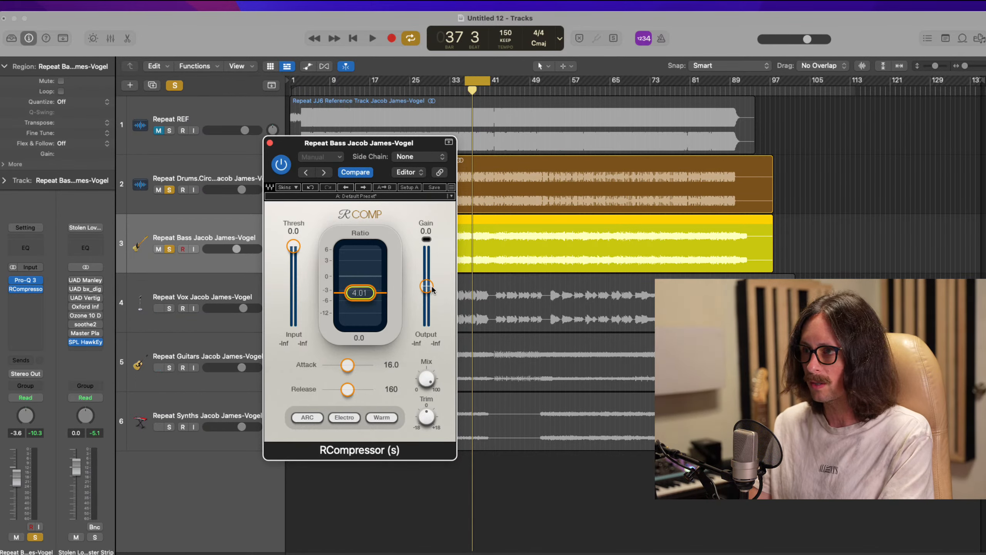
drag(343, 371, 328, 394)
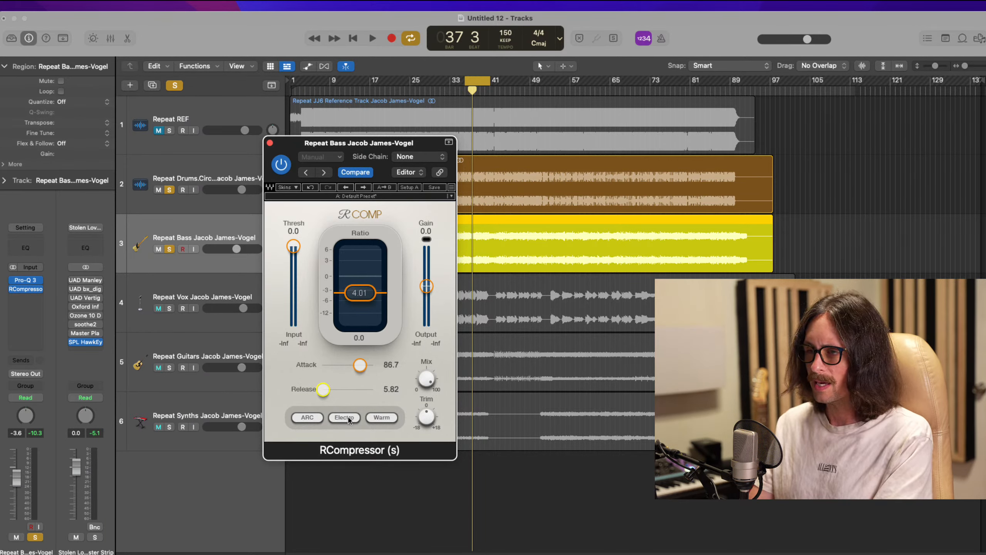
click(305, 418)
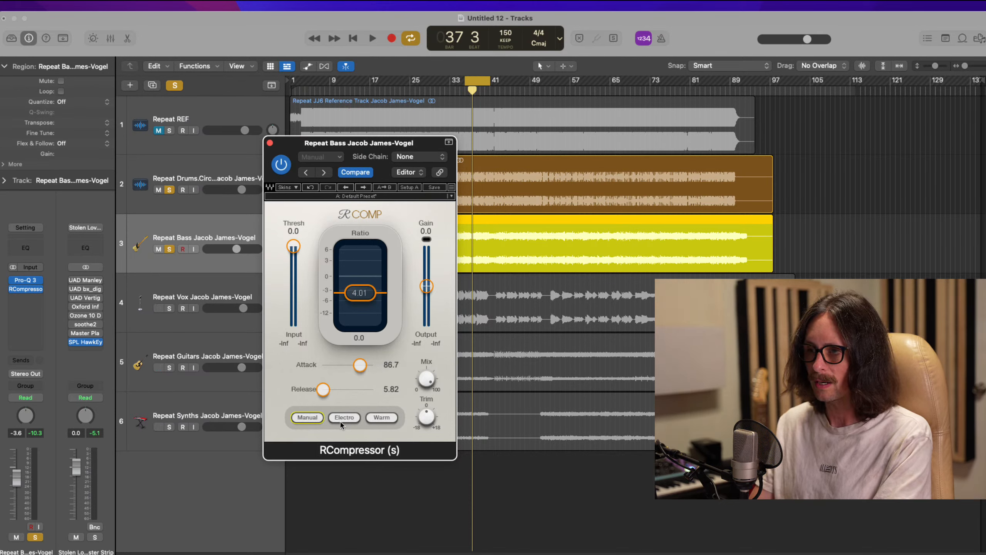
drag(317, 392, 312, 398)
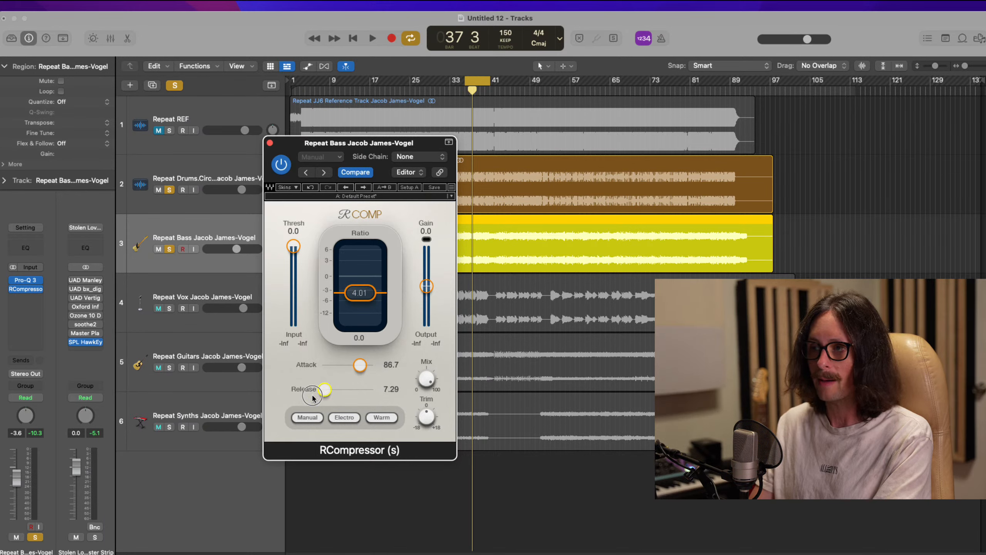
Step: Switch the bass compressor's behaviour to Opto and its character to Smooth, keeping Manual release
click(314, 418)
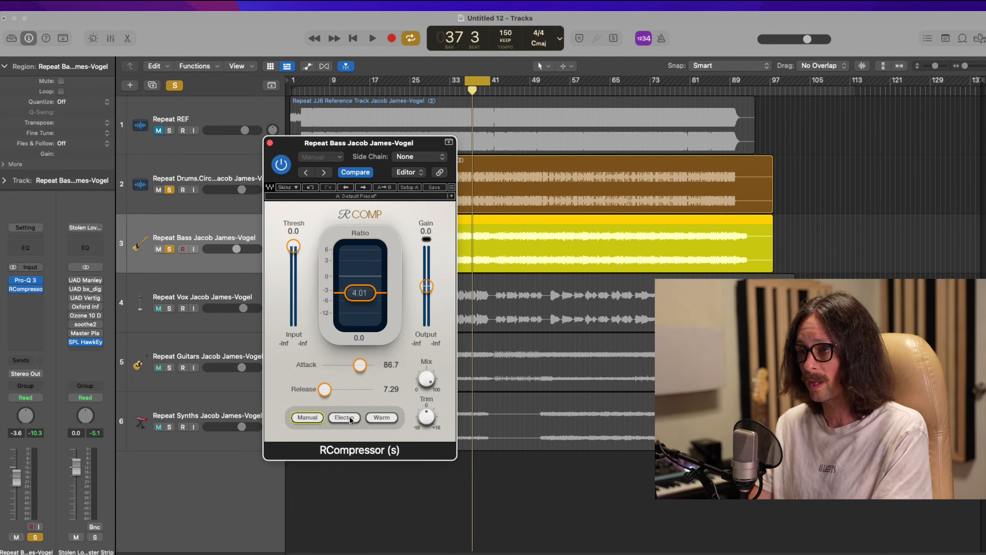
click(383, 417)
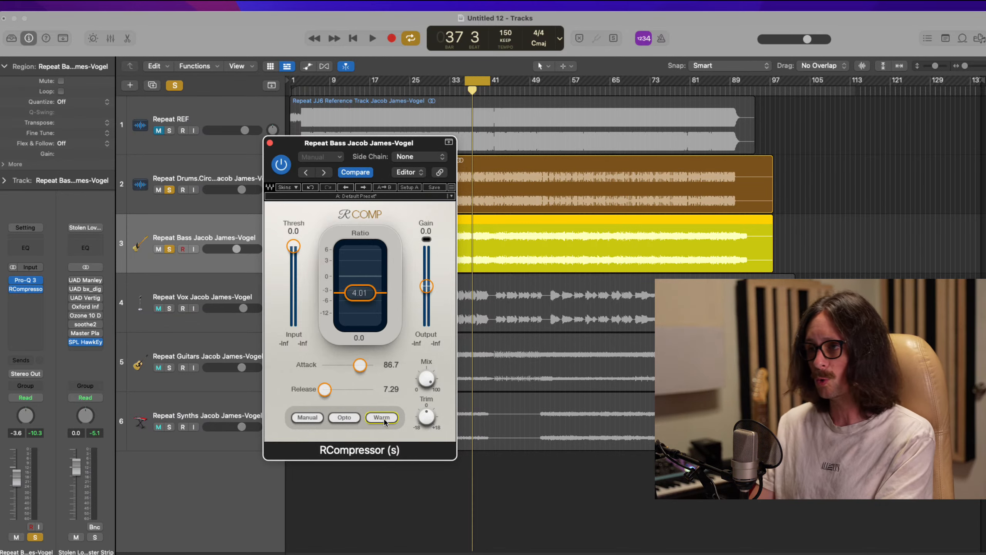
click(383, 418)
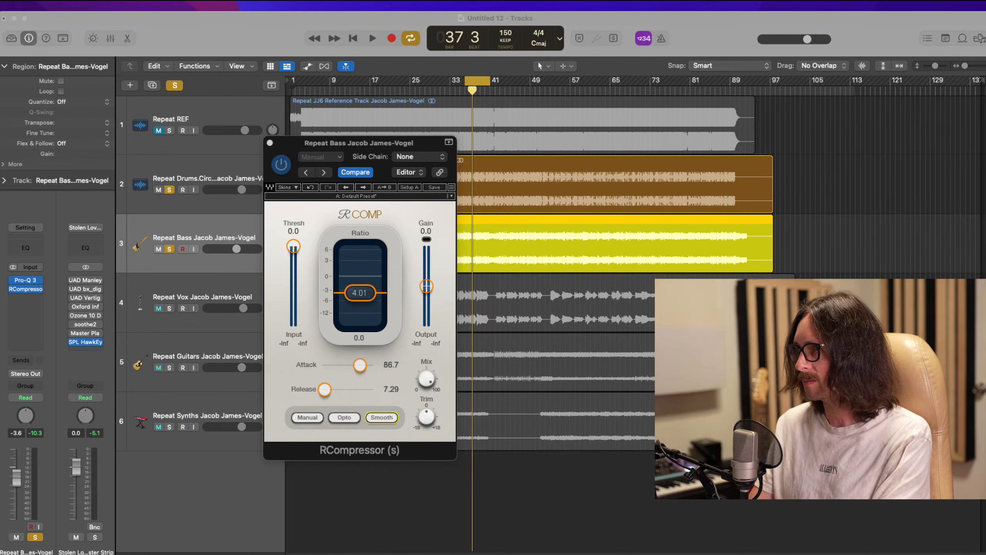
Step: Play the drums and bass and set the bass compressor's threshold to -9.7 and output gain to 1.0
key(space)
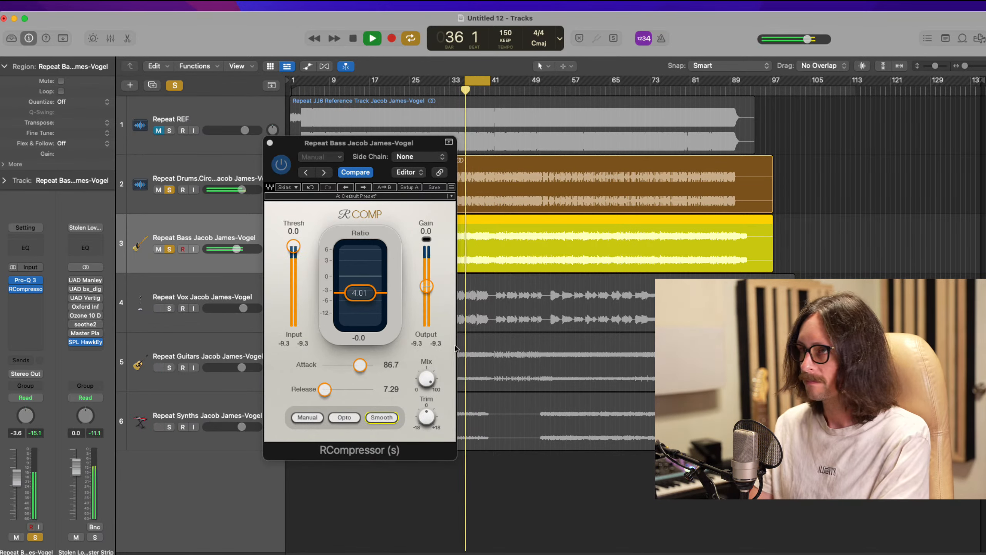
drag(293, 246, 295, 283)
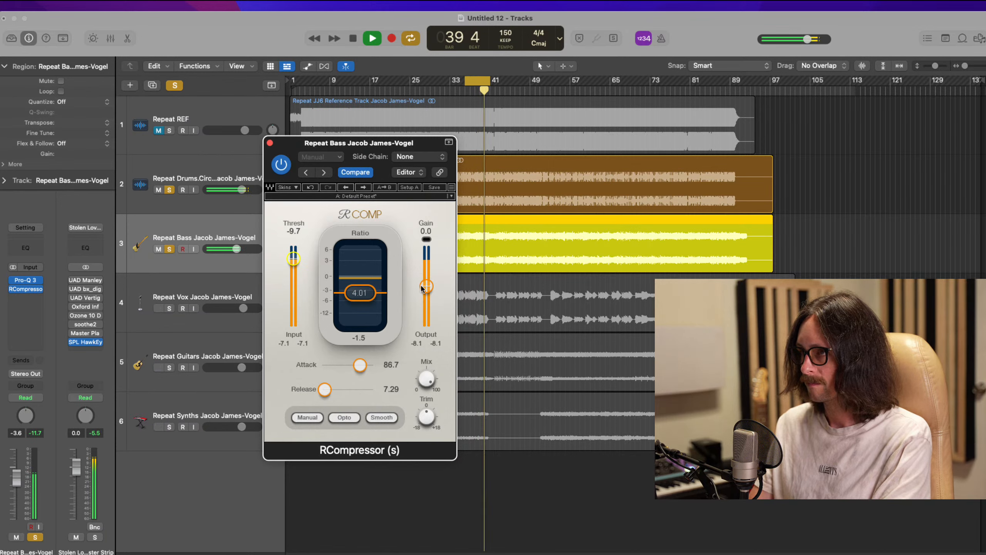
drag(427, 286, 426, 279)
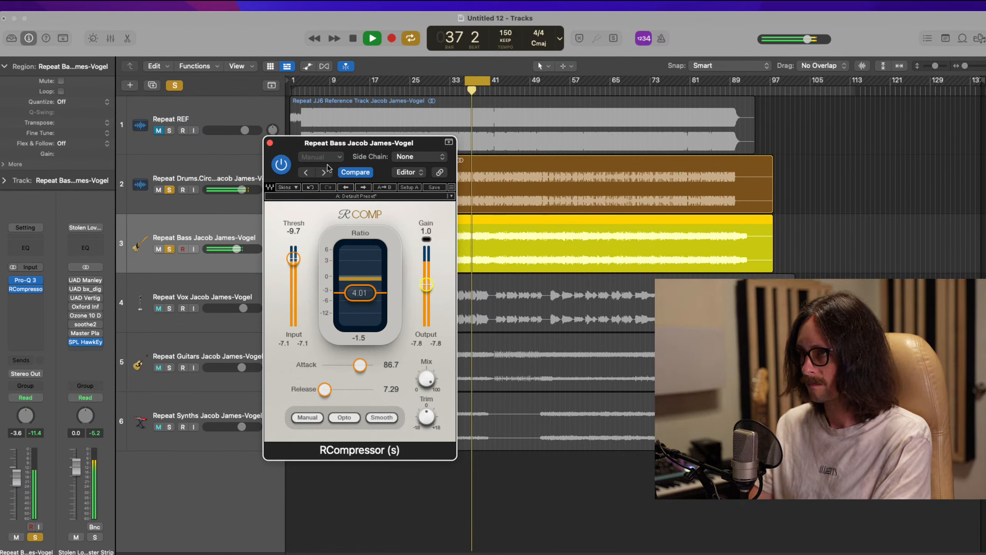
Step: Compare the bass with the compressor bypassed and re-enabled, close the plug-in window and stop playback
click(282, 165)
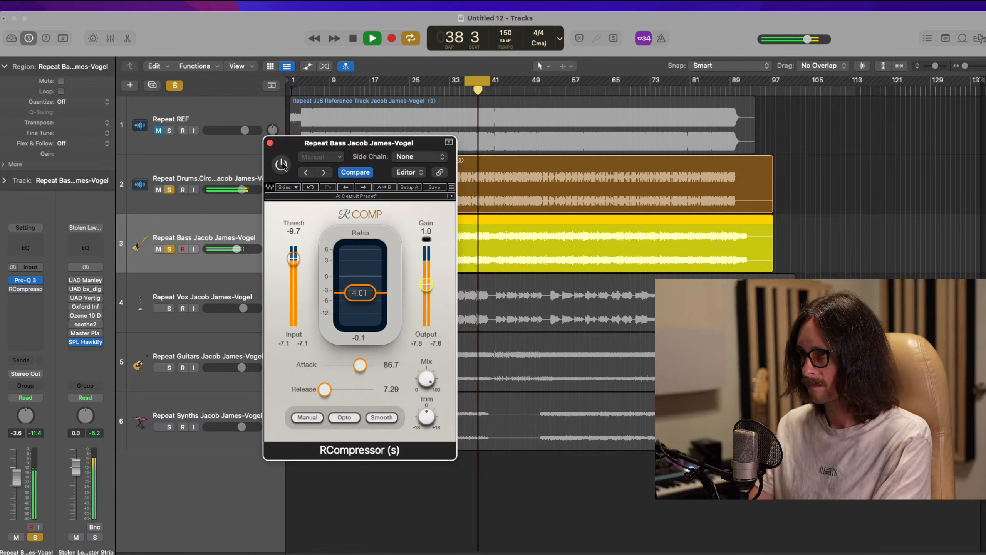
click(282, 165)
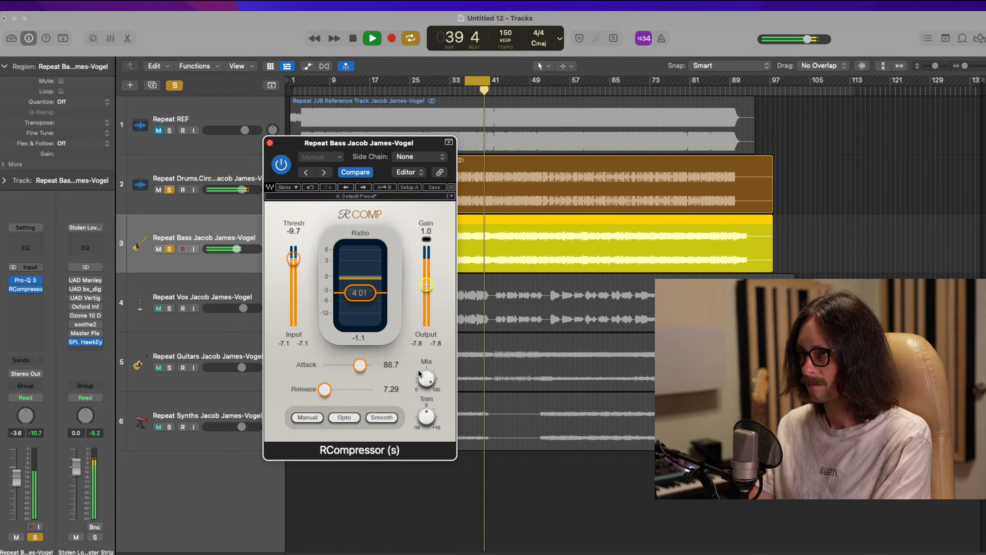
click(281, 165)
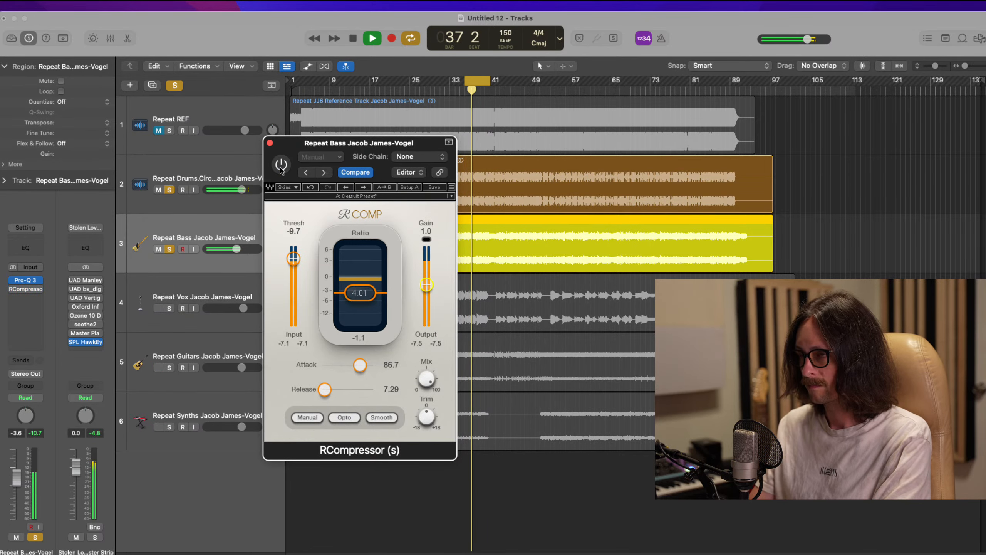
click(282, 165)
click(269, 143)
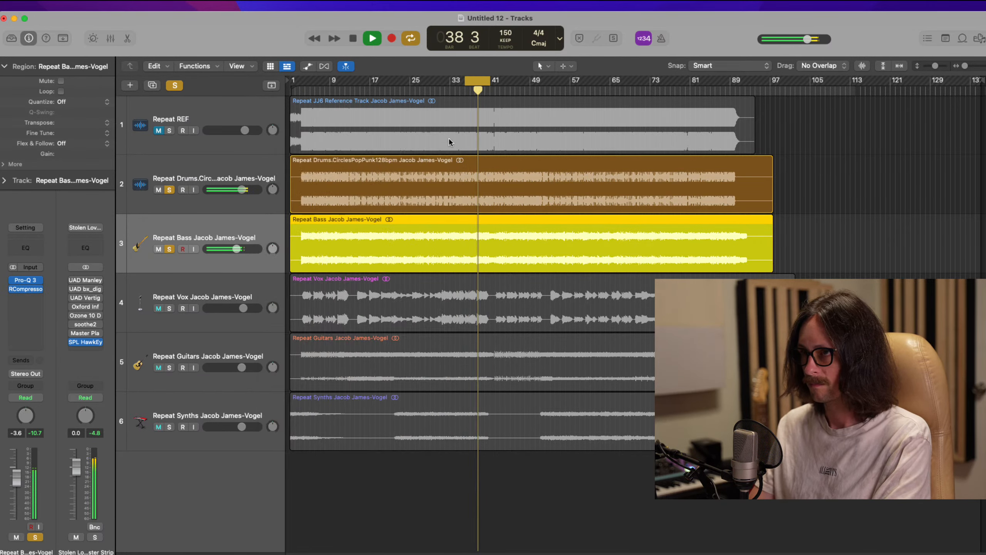
key(space)
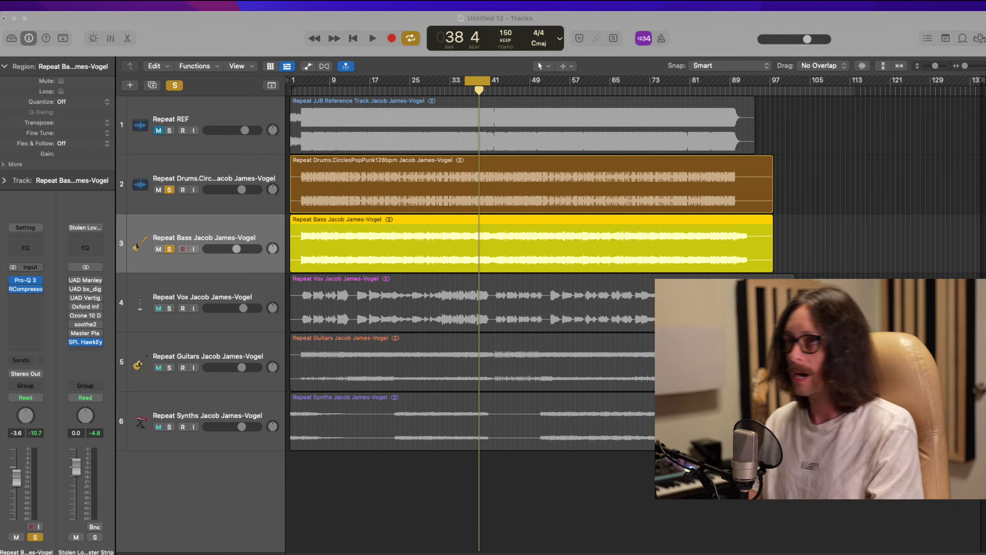
Step: Insert Pro-Q 3 on the drums track and add a 12 dB/oct low cut at about 21 Hz during playback
click(205, 38)
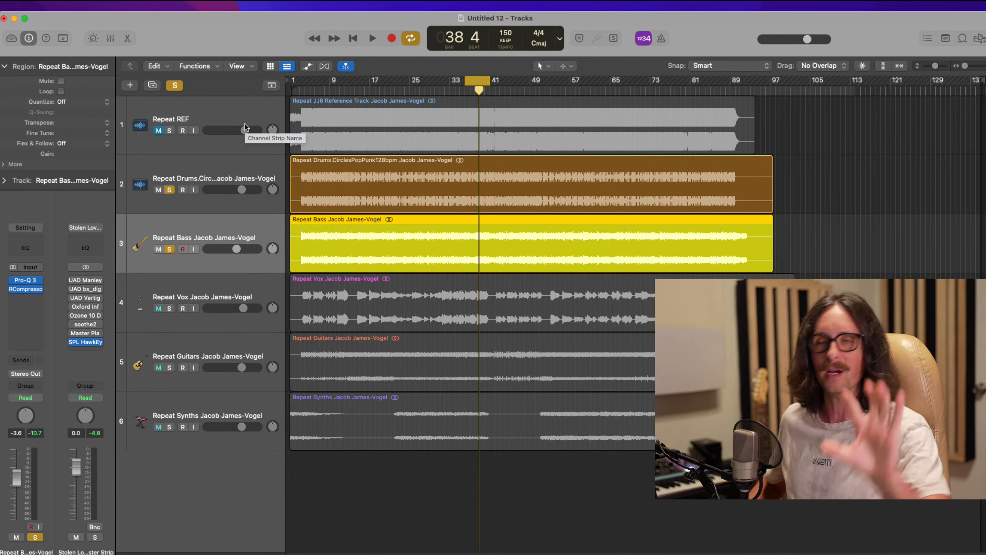
click(213, 176)
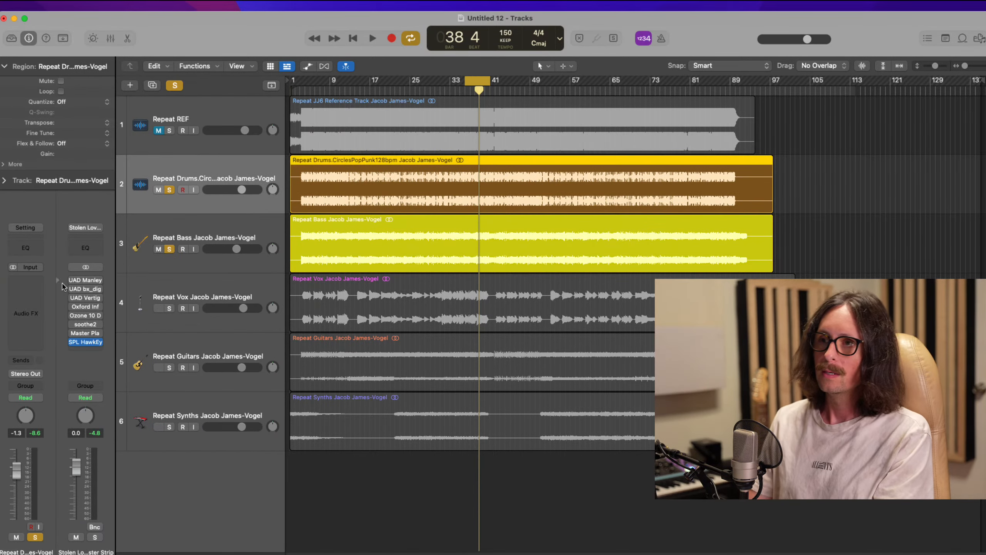
click(24, 282)
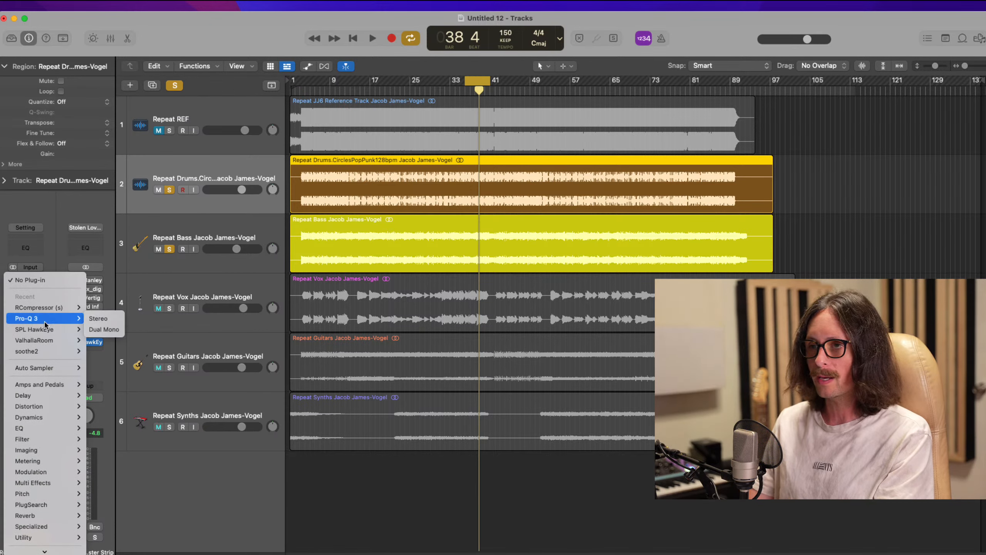
click(44, 322)
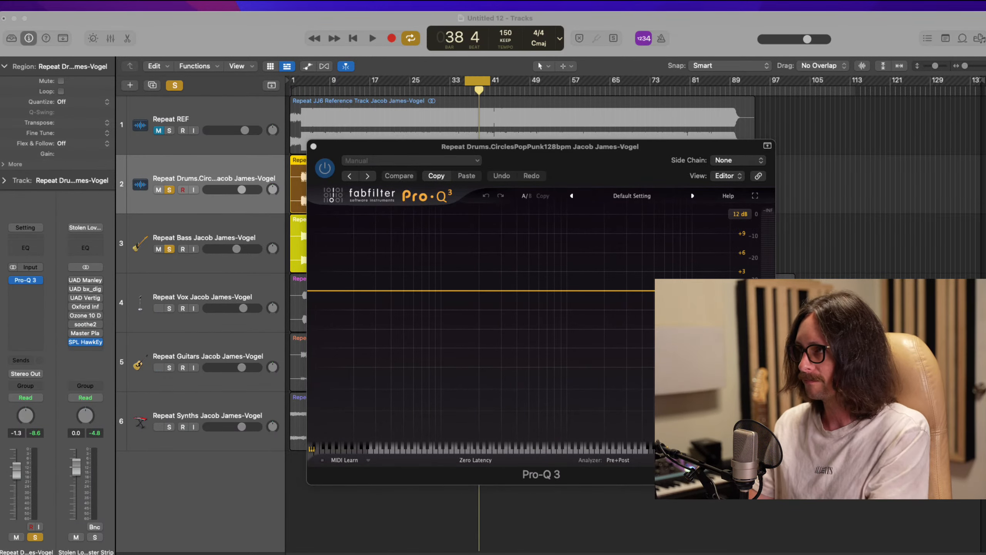
key(space)
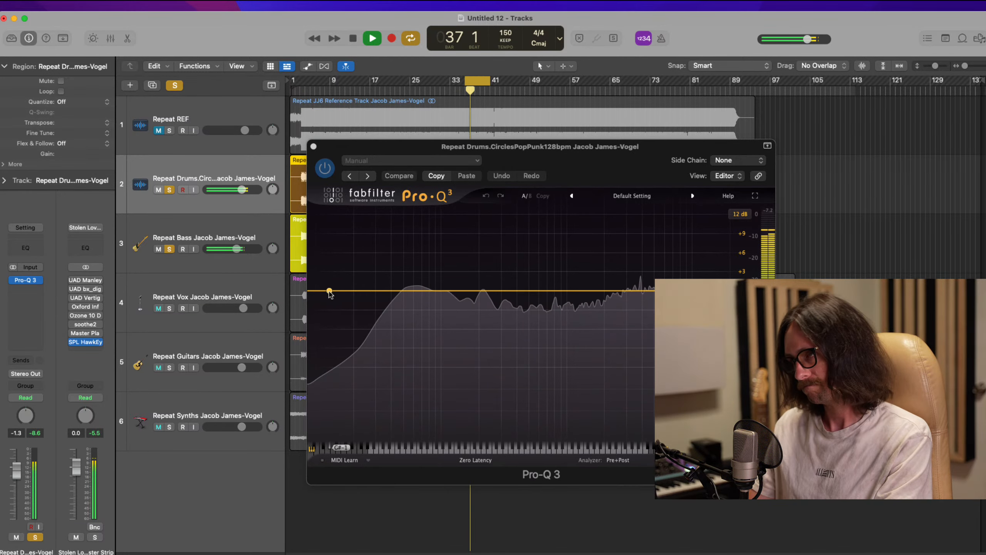
drag(329, 291, 356, 285)
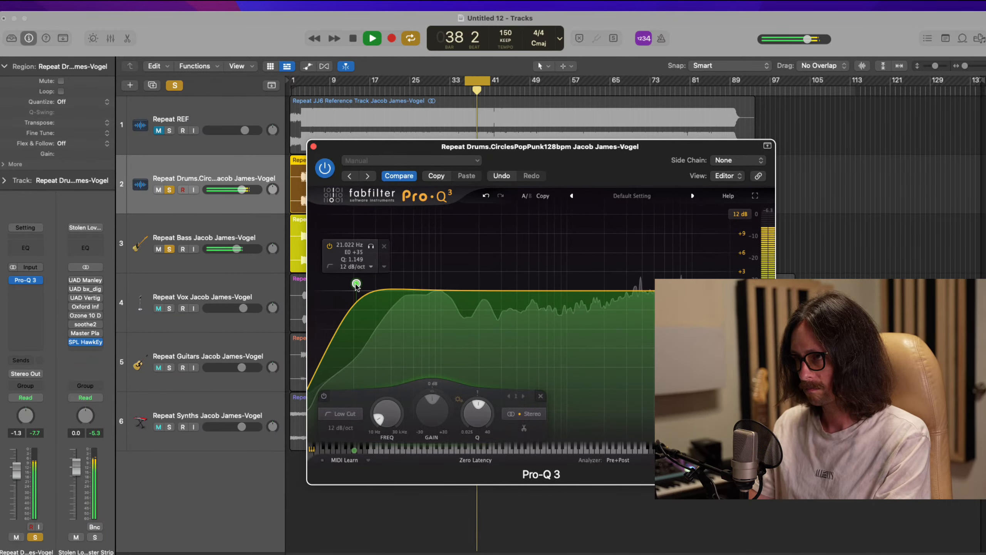
Step: Set the drums EQ's display range to 3 dB and move the low cut to about 21.8 Hz during playback
click(362, 269)
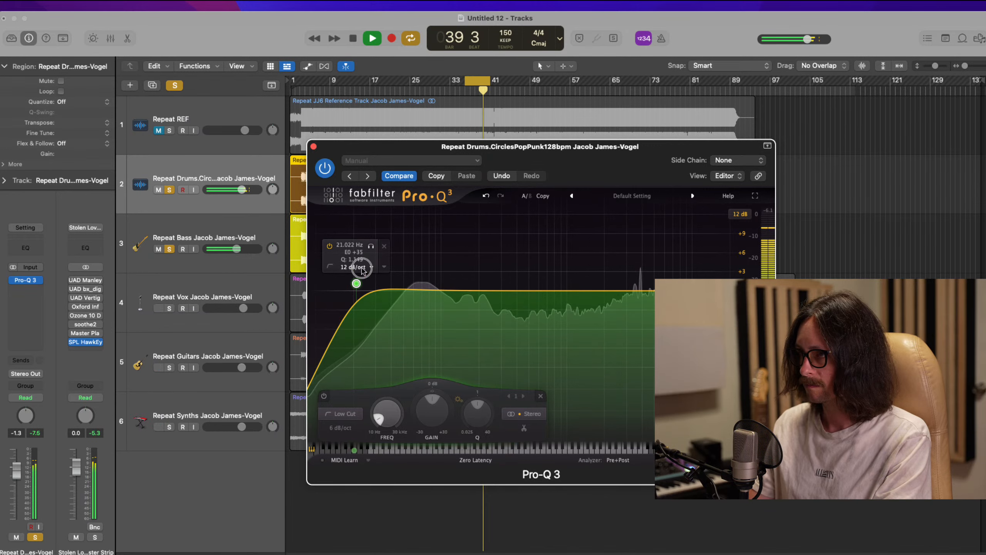
click(379, 326)
click(743, 214)
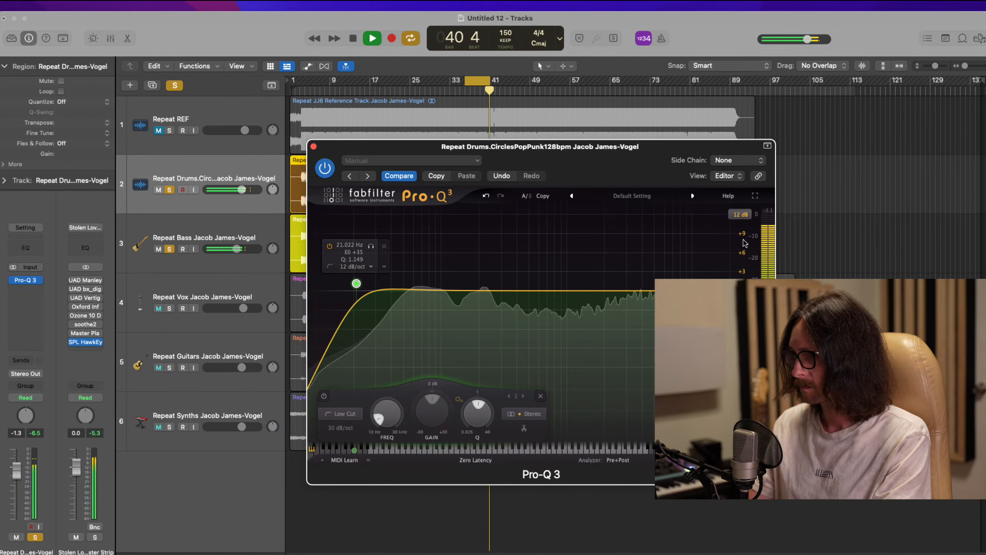
click(745, 257)
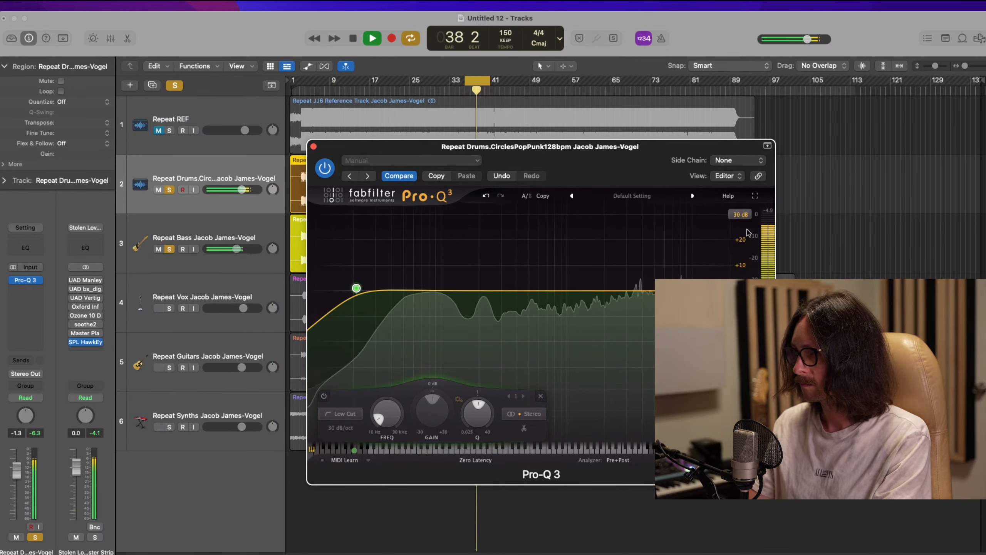
click(746, 230)
drag(356, 263, 358, 277)
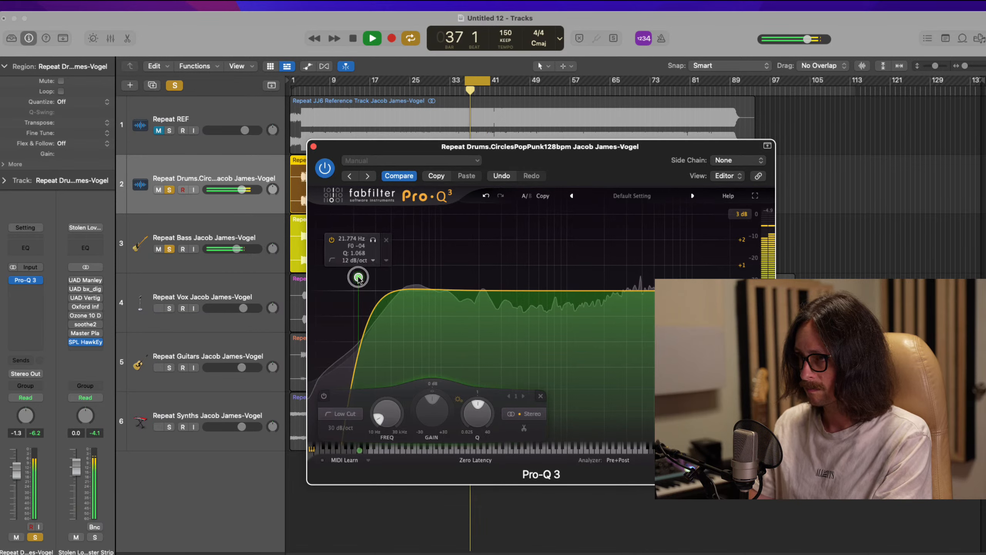
Step: Add a slight bell boost below about 69 Hz to the drums EQ, close the plug-in window and stop playback
click(422, 286)
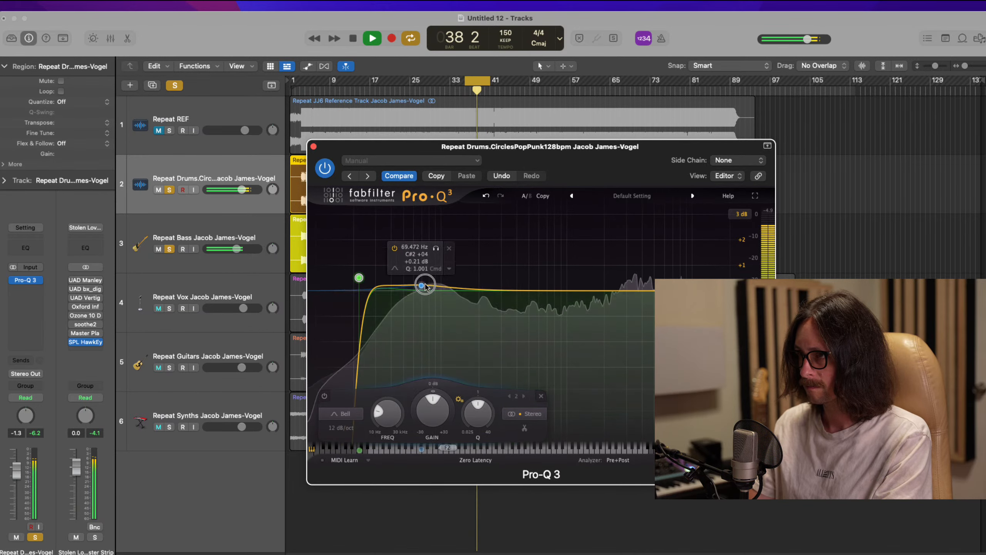
mouse_move(425, 286)
mouse_down()
mouse_move(429, 274)
mouse_move(444, 274)
mouse_move(410, 283)
mouse_up()
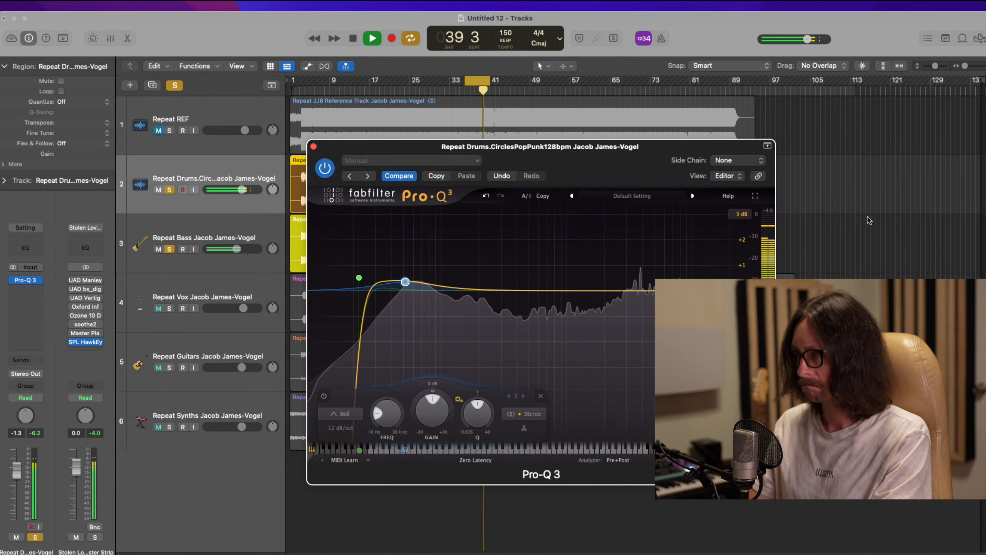
click(314, 147)
key(space)
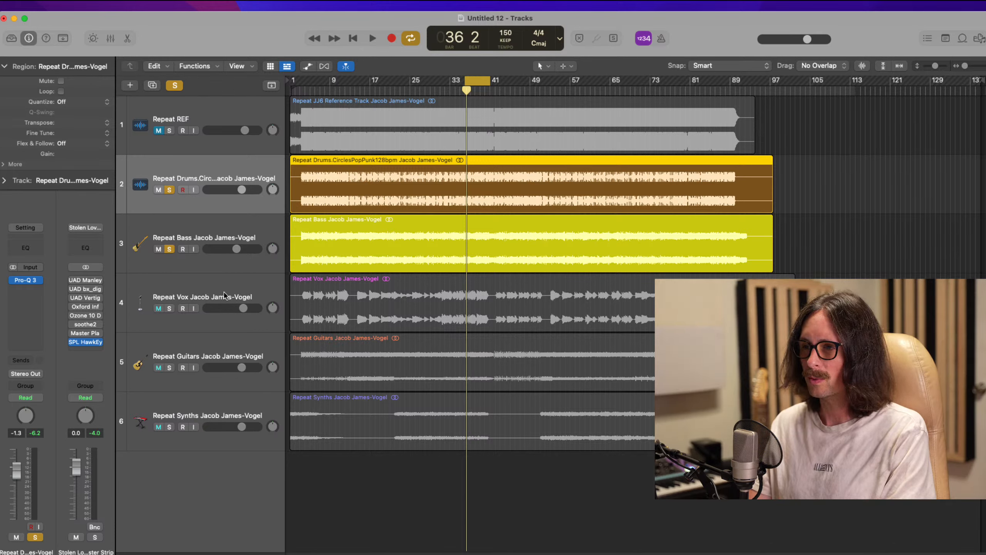
Step: Solo the vocals alongside the drums and bass, play the looped section and stop playback
click(213, 283)
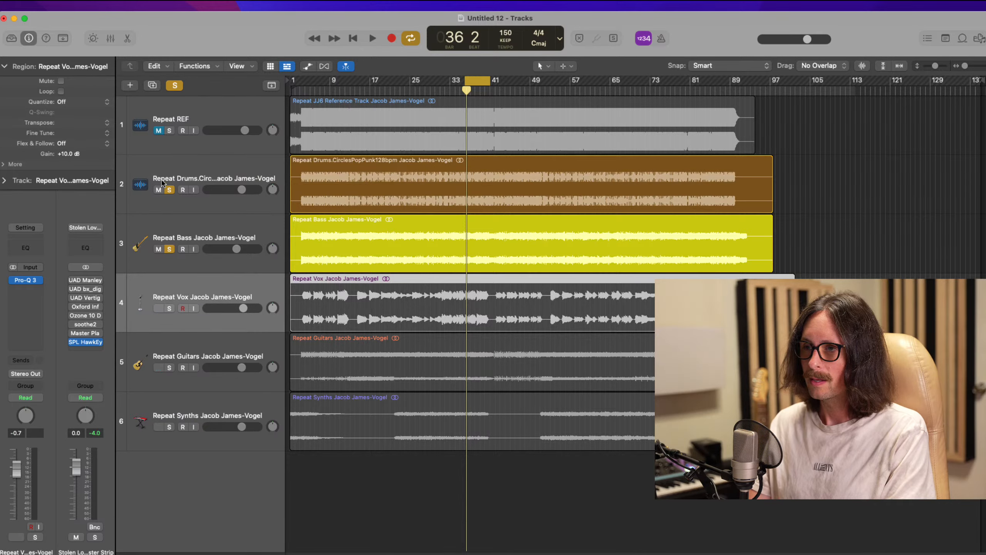
click(169, 309)
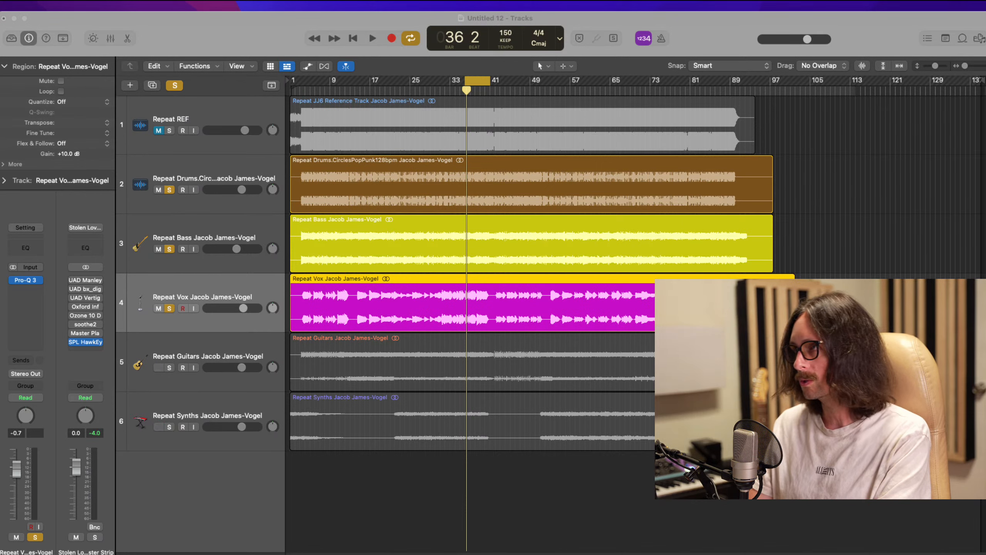
click(869, 21)
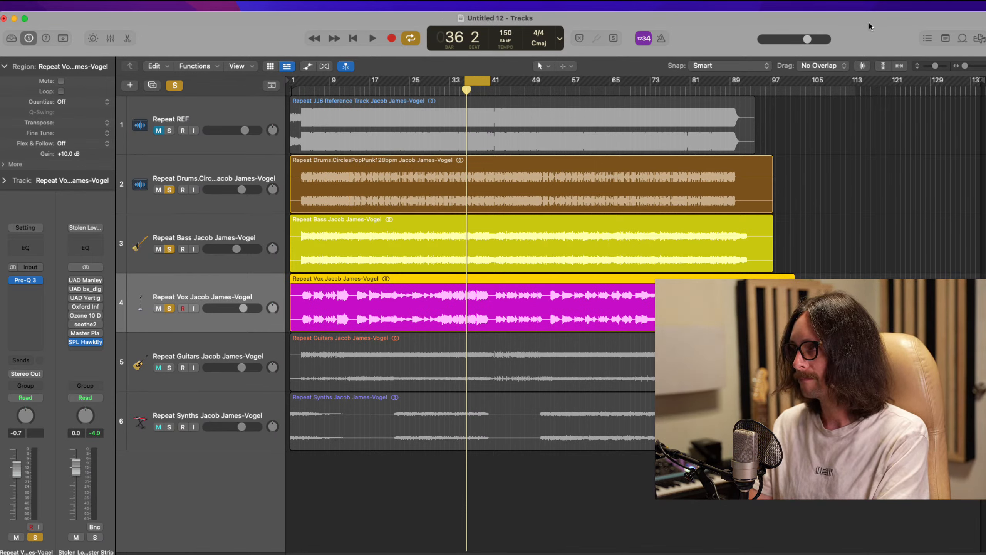
key(space)
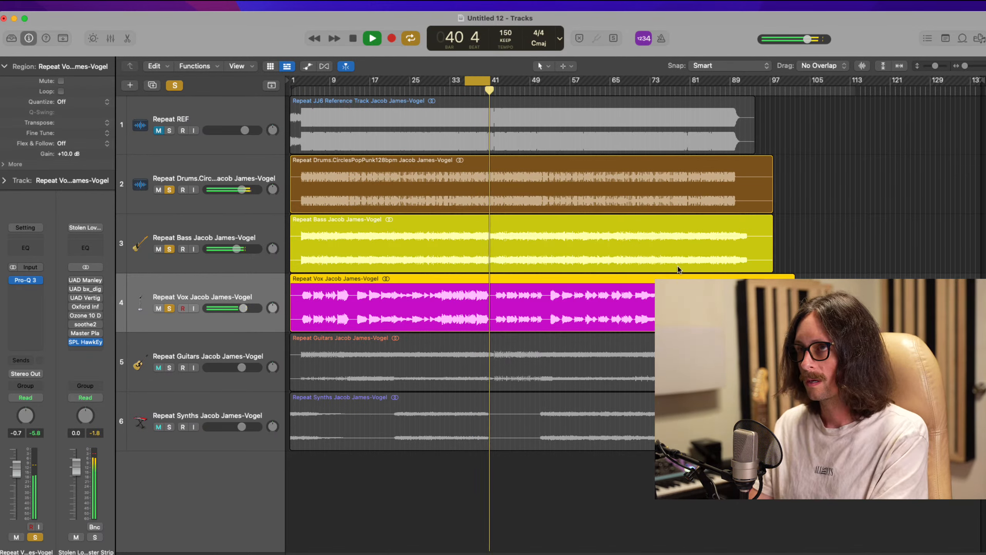
key(space)
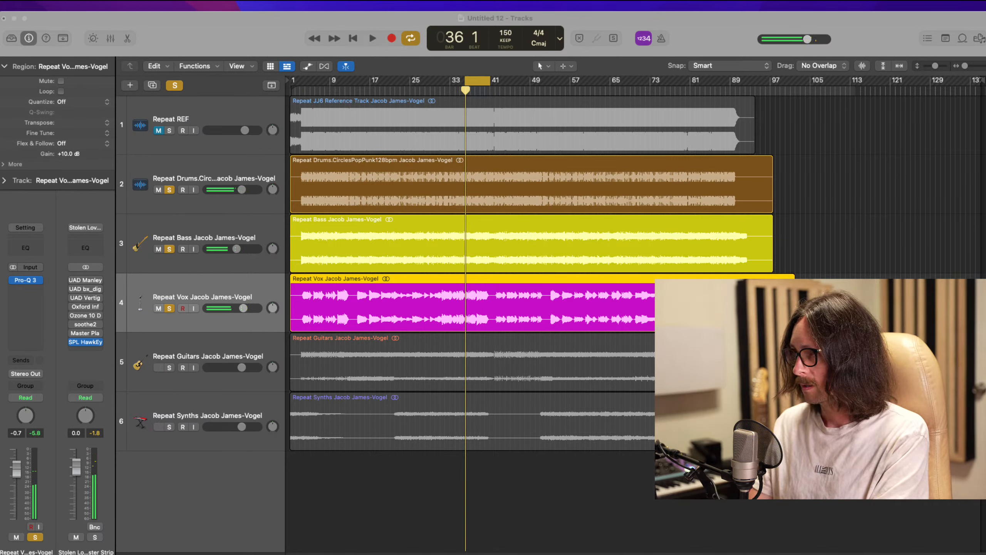
click(863, 28)
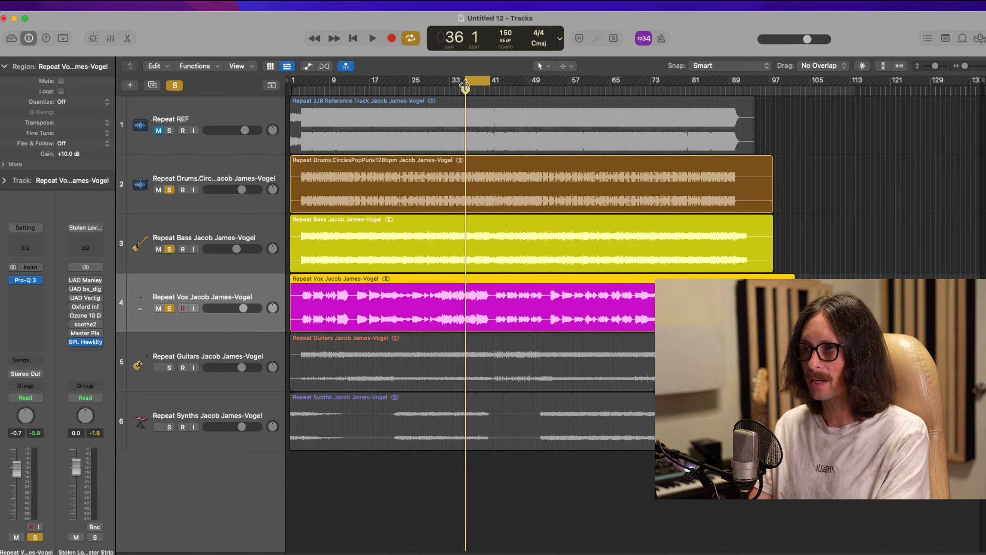
Step: Select the guitars track, open the UAD Manley Variable Mu on the master channel and try its dual input, output, threshold, attack and recovery controls
click(188, 335)
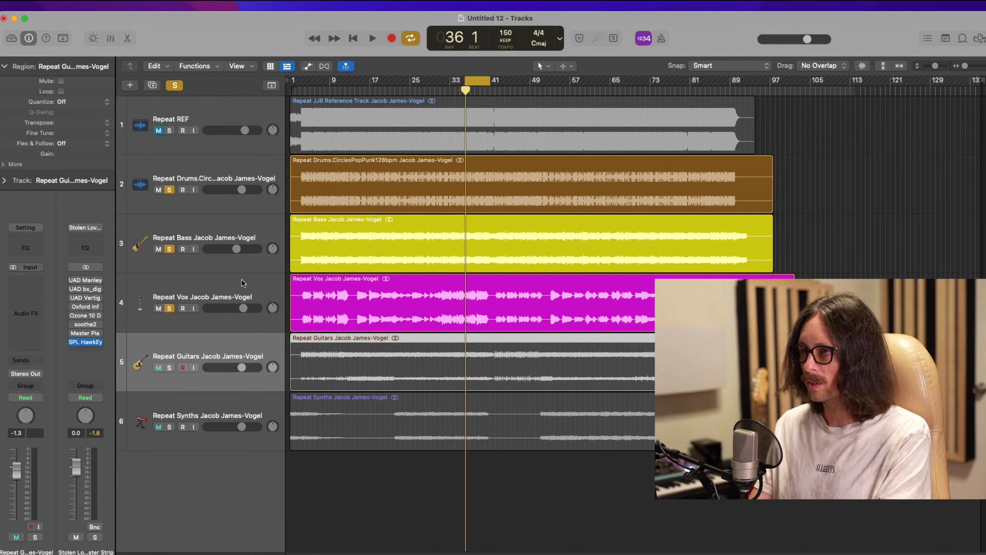
click(85, 280)
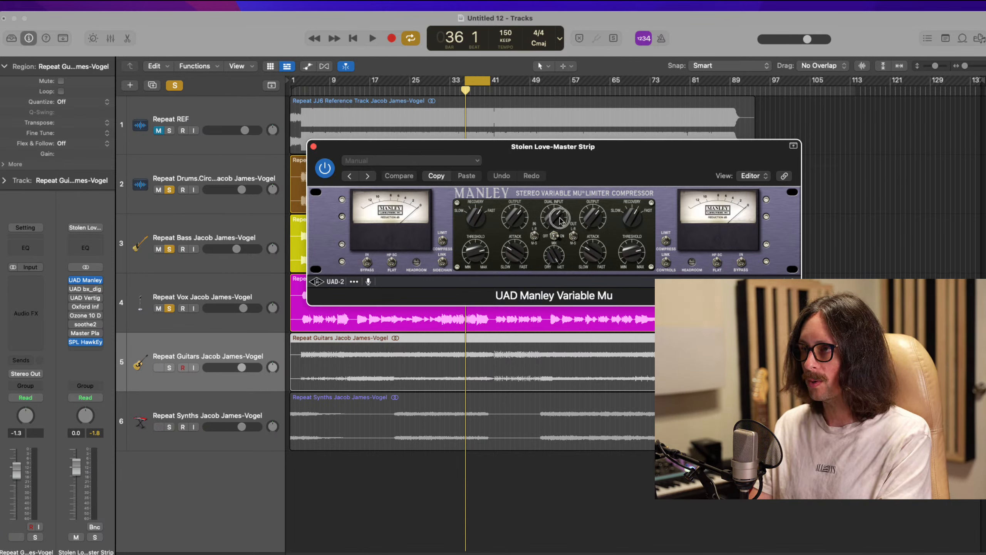
drag(560, 221, 561, 210)
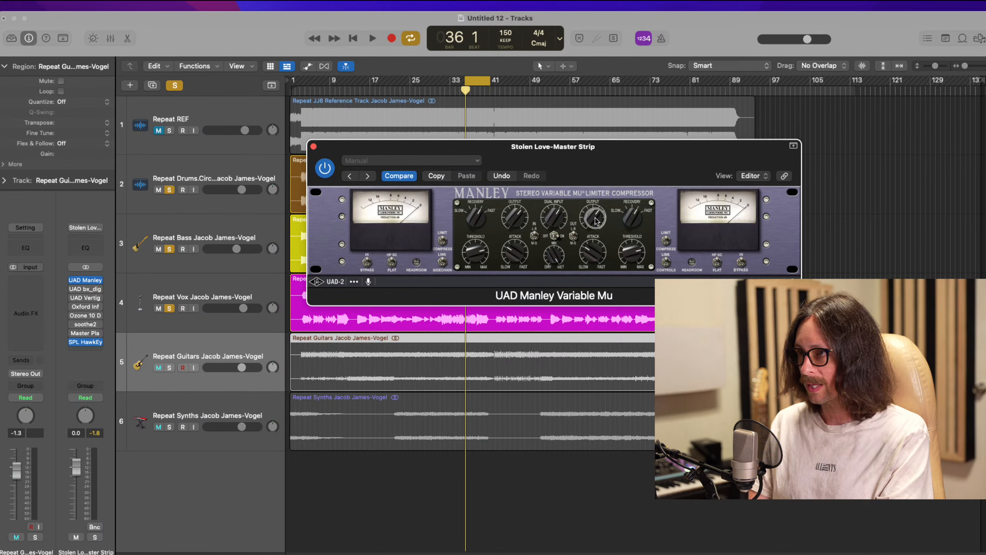
drag(595, 216, 592, 228)
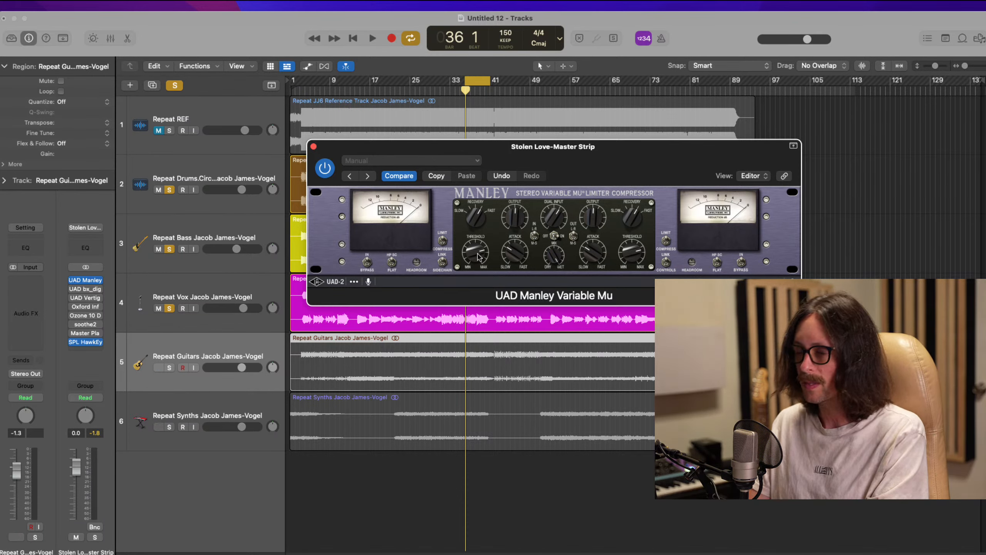
drag(475, 252, 473, 235)
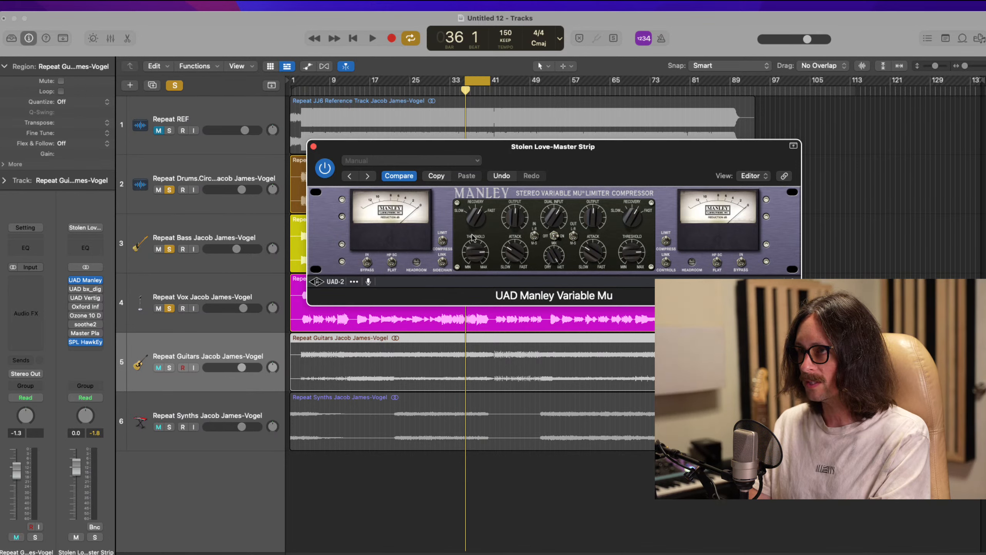
click(518, 252)
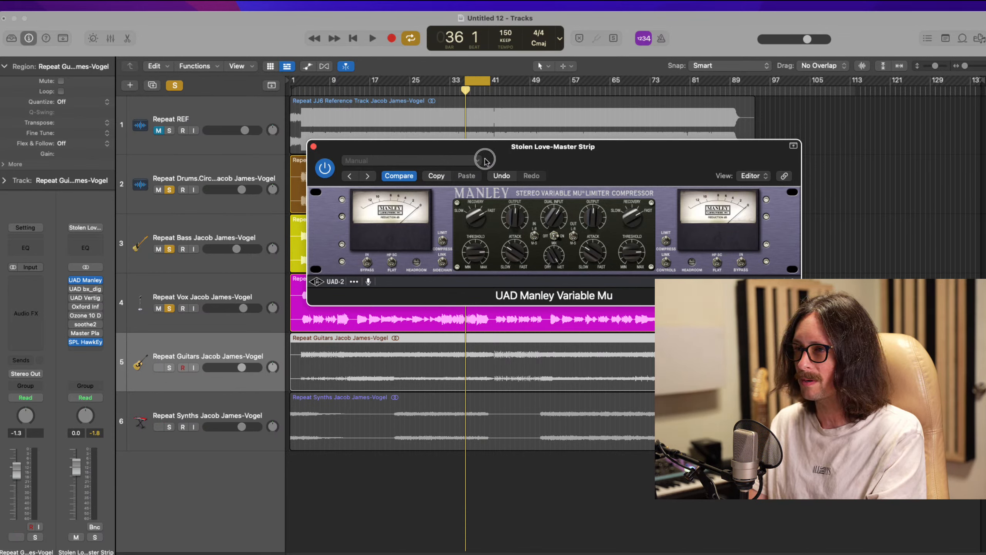
drag(480, 225, 480, 166)
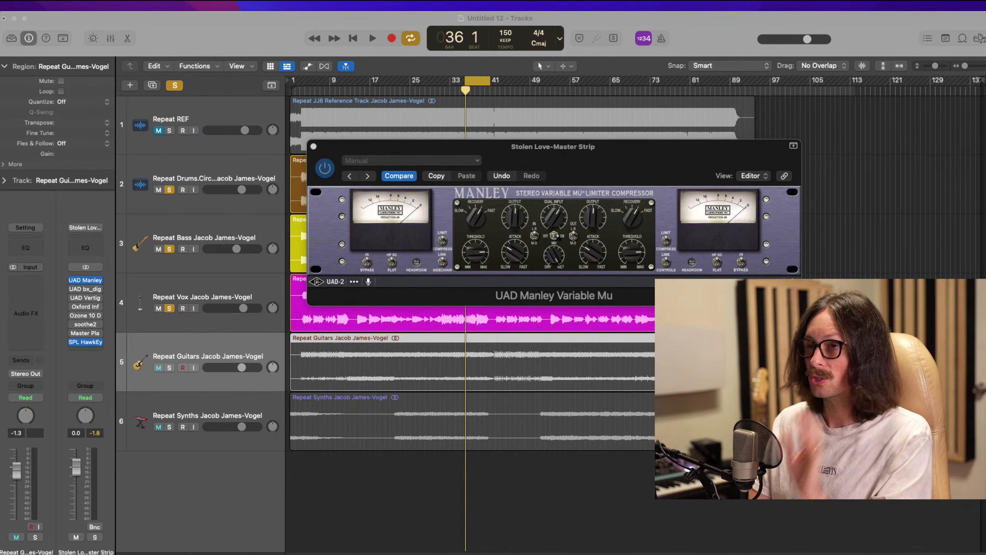
Step: Play the loop, adjust the Variable Mu's threshold and compare the mix with the compressor bypassed and re-enabled
click(407, 235)
key(space)
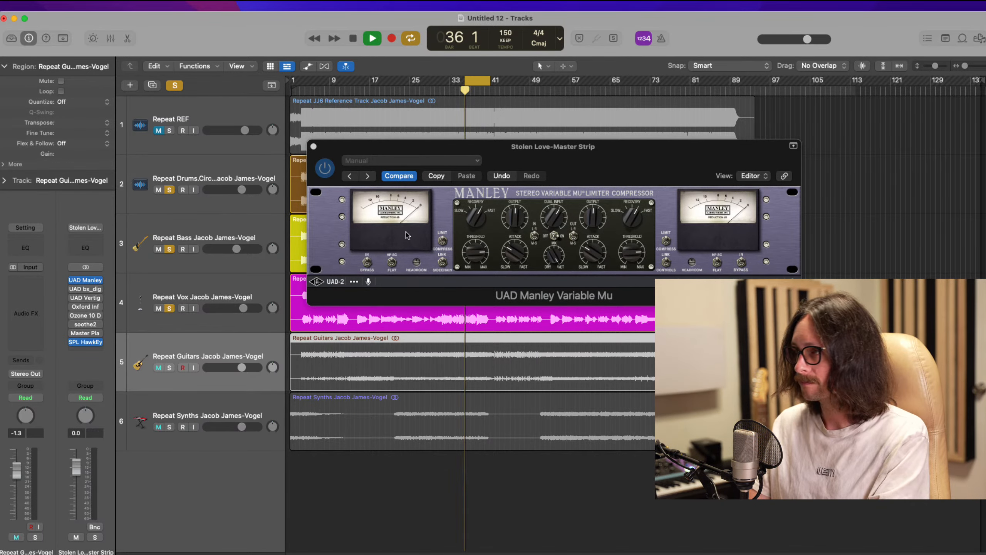
click(473, 251)
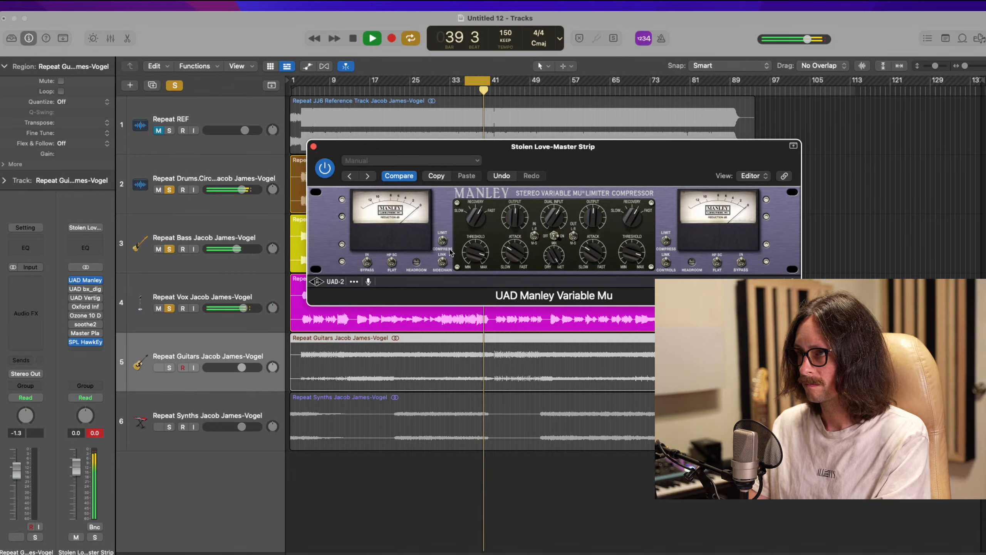
click(325, 168)
click(325, 168)
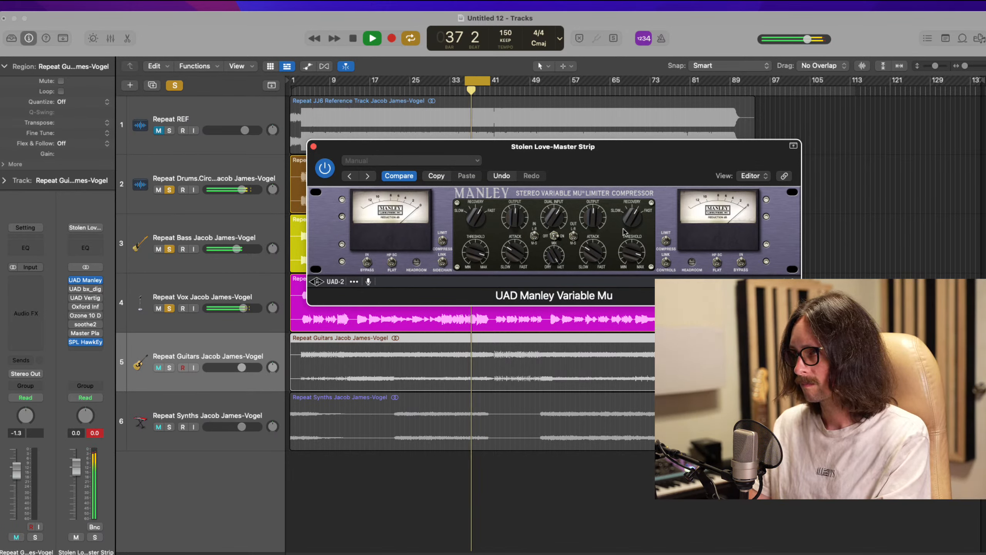
Step: Adjust the Variable Mu's dual input and output levels while the loop plays, and stop playback
click(553, 203)
drag(553, 202, 553, 216)
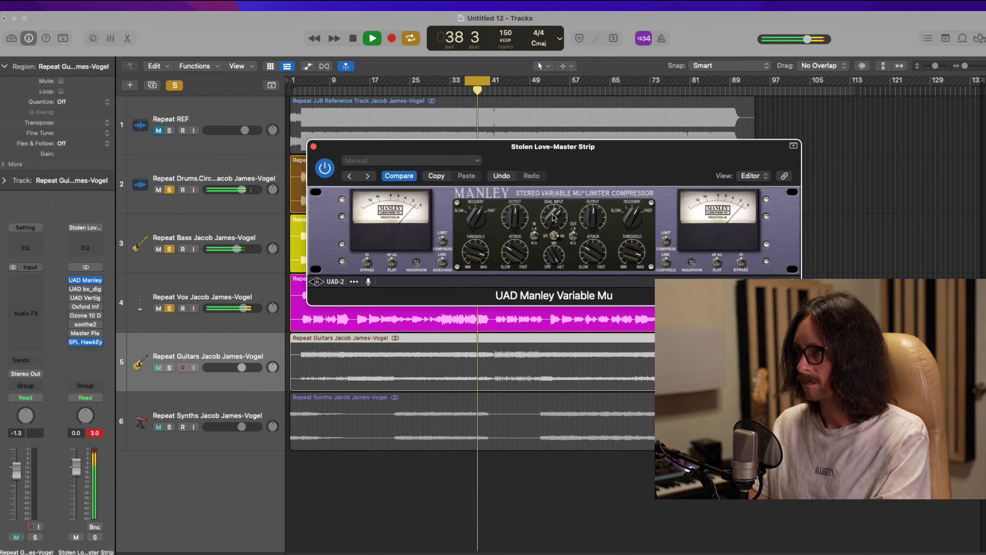
drag(598, 214, 597, 214)
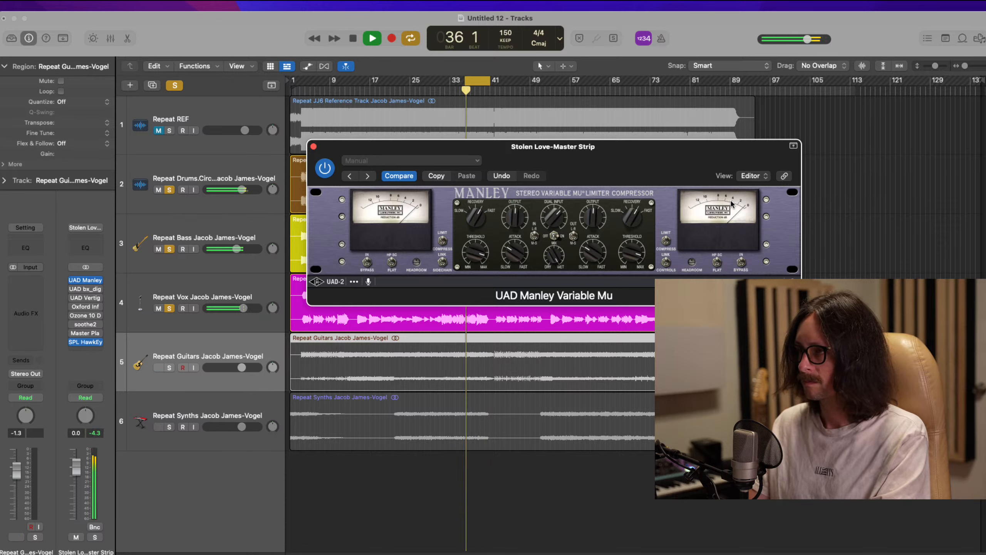
key(space)
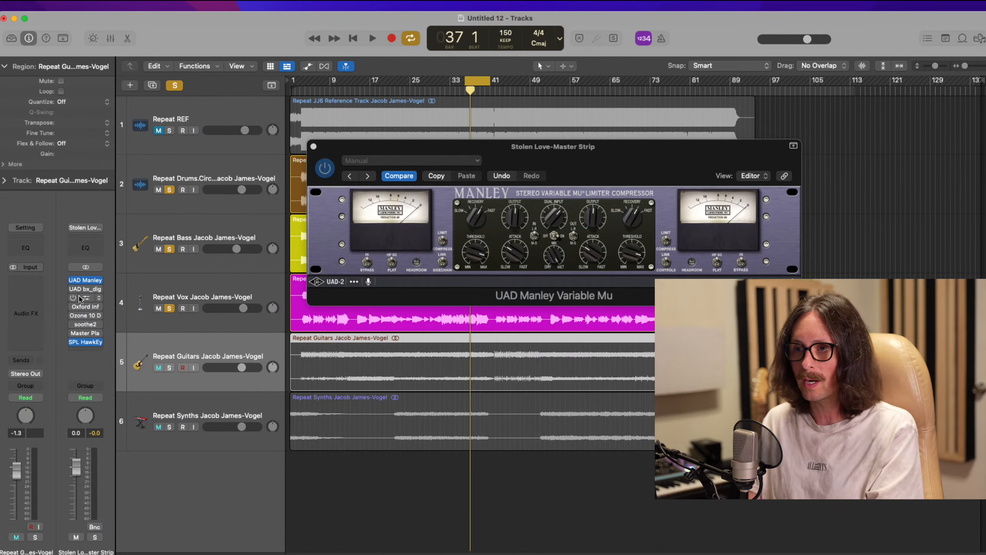
Step: Switch on the remaining bypassed master plug-ins: bx_digital V3, UAD Vertigo, Oxford Inflator, Ozone 10, soothe2 and Master Plan
click(70, 290)
click(73, 325)
click(73, 332)
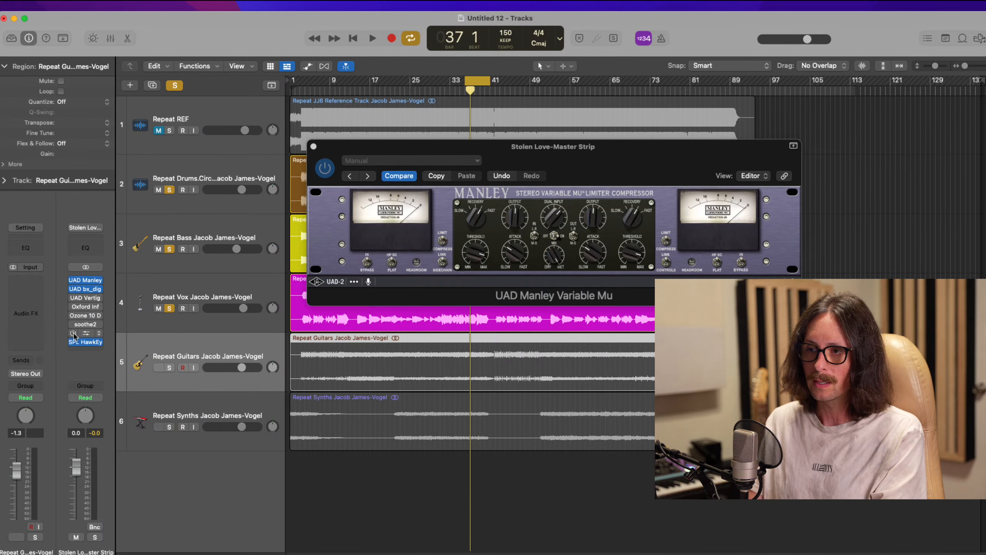
click(73, 317)
click(75, 307)
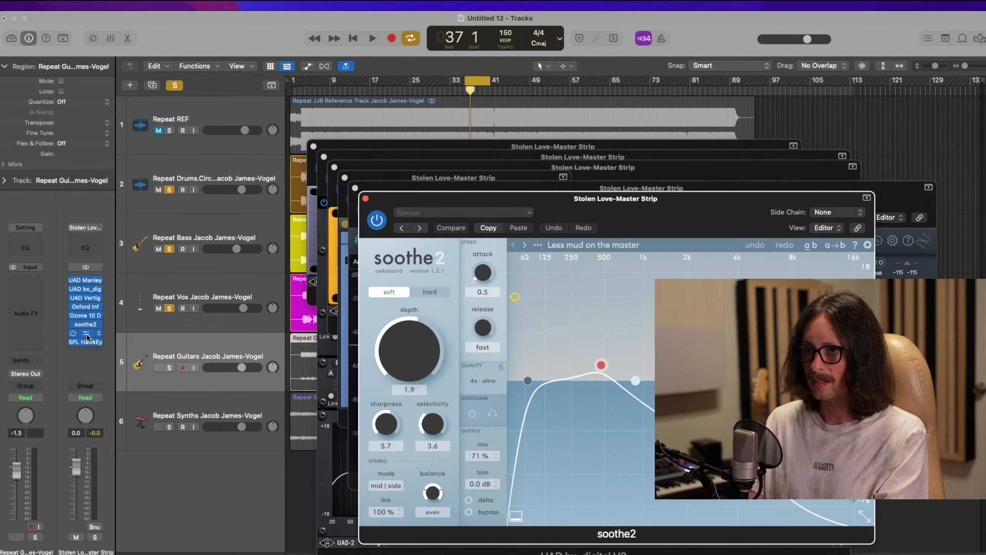
Step: Open Master Plan on the master channel and examine its Loud and Wide controls
click(87, 336)
click(86, 334)
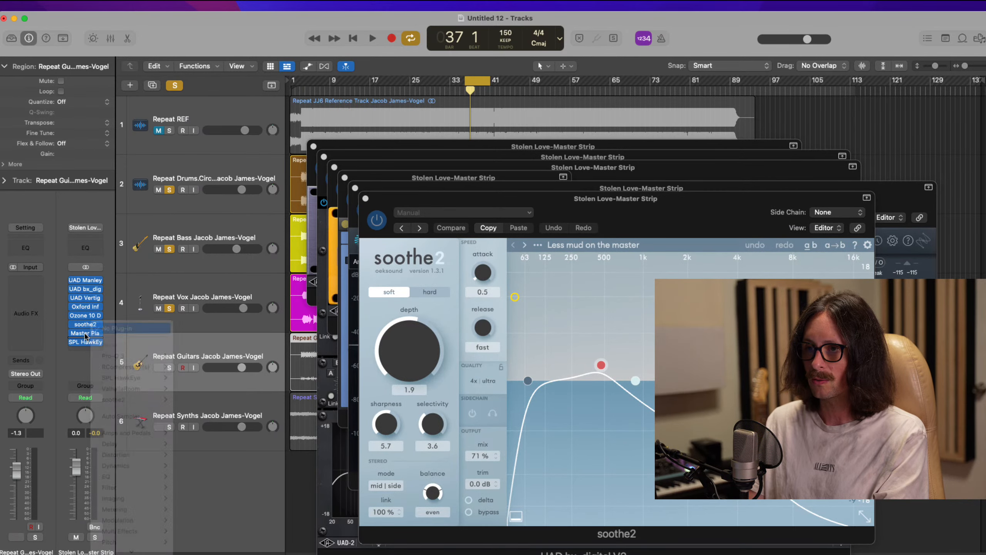
click(86, 333)
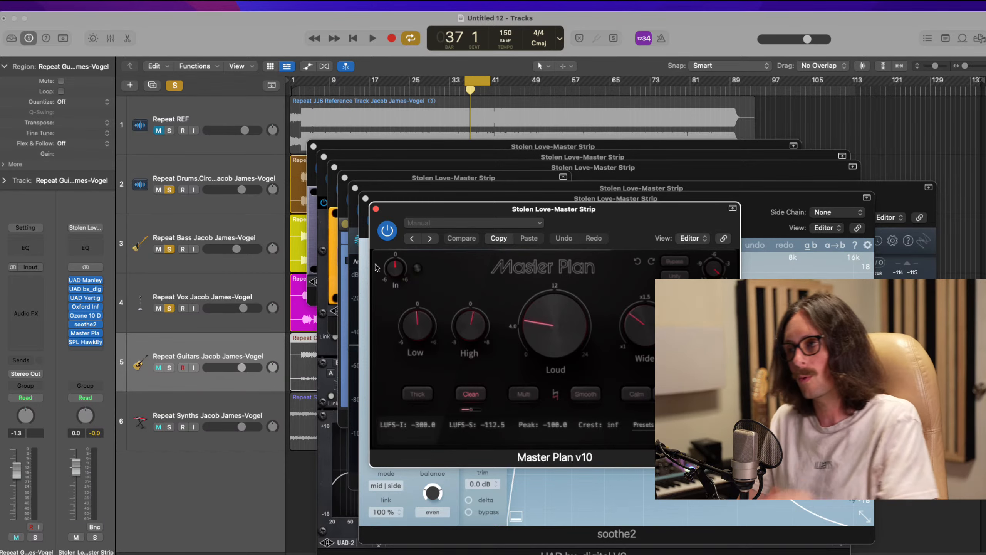
mouse_move(549, 345)
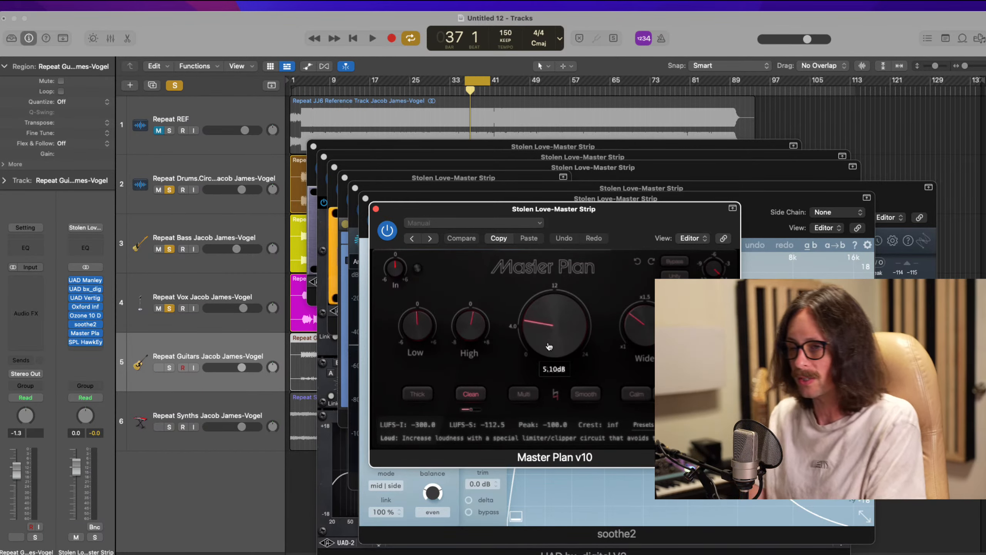
key(super+Tab)
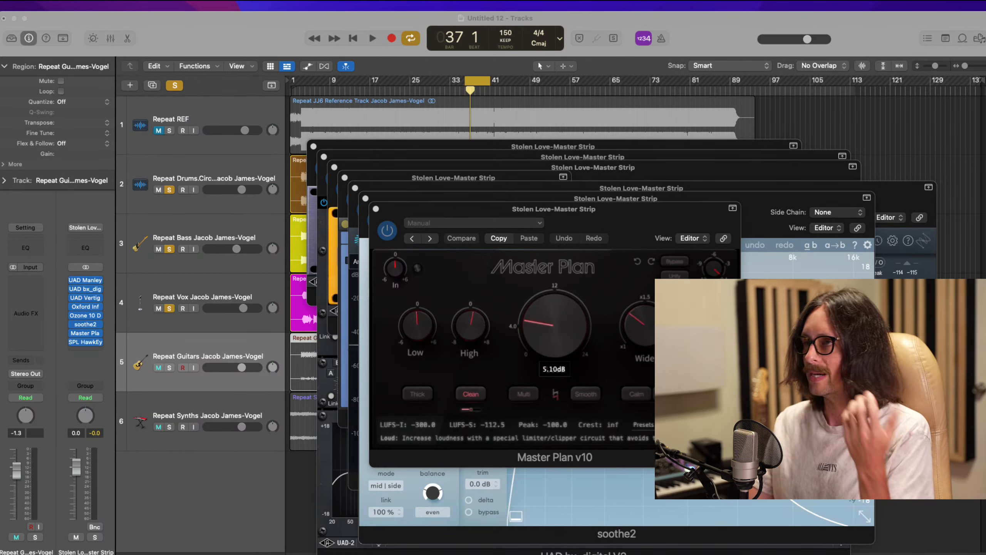
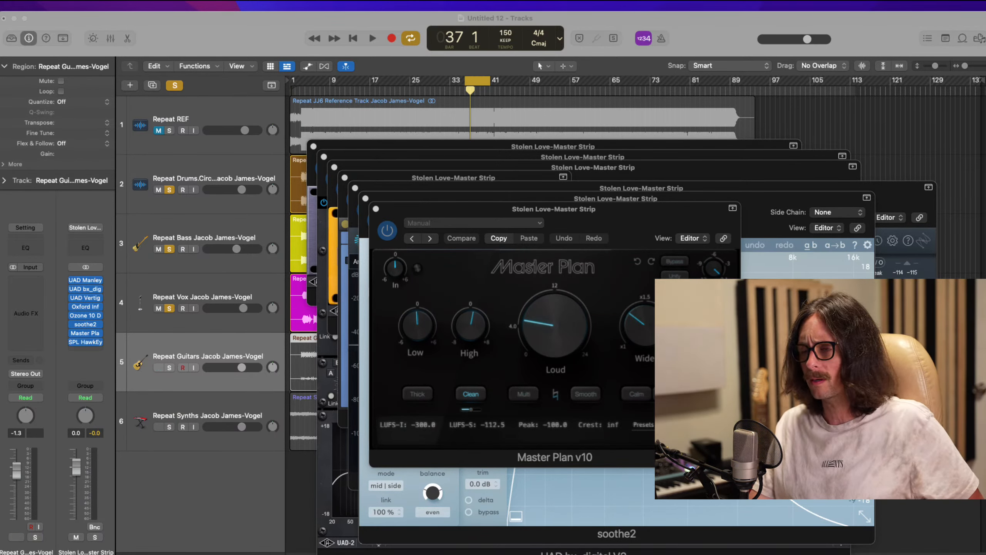
click(418, 459)
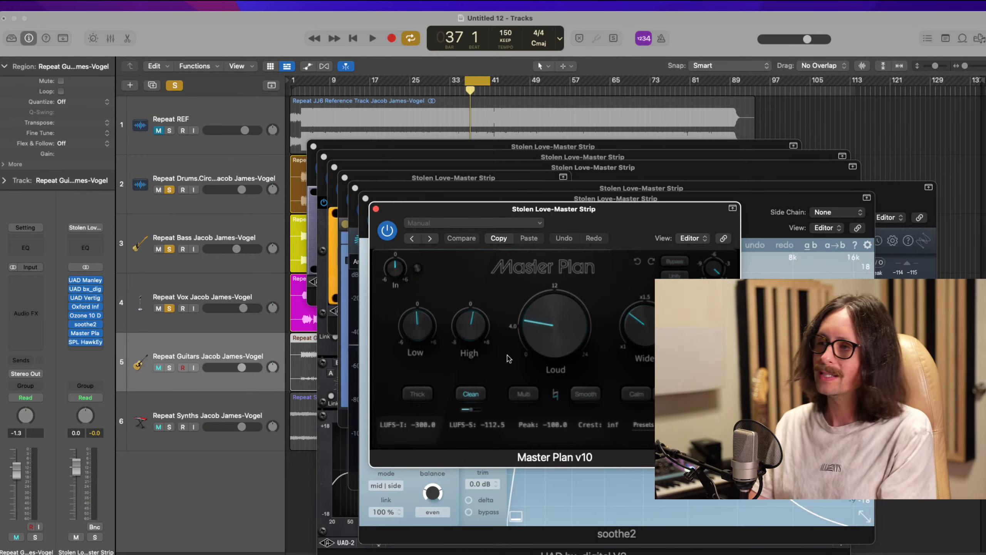
mouse_move(557, 340)
mouse_move(651, 331)
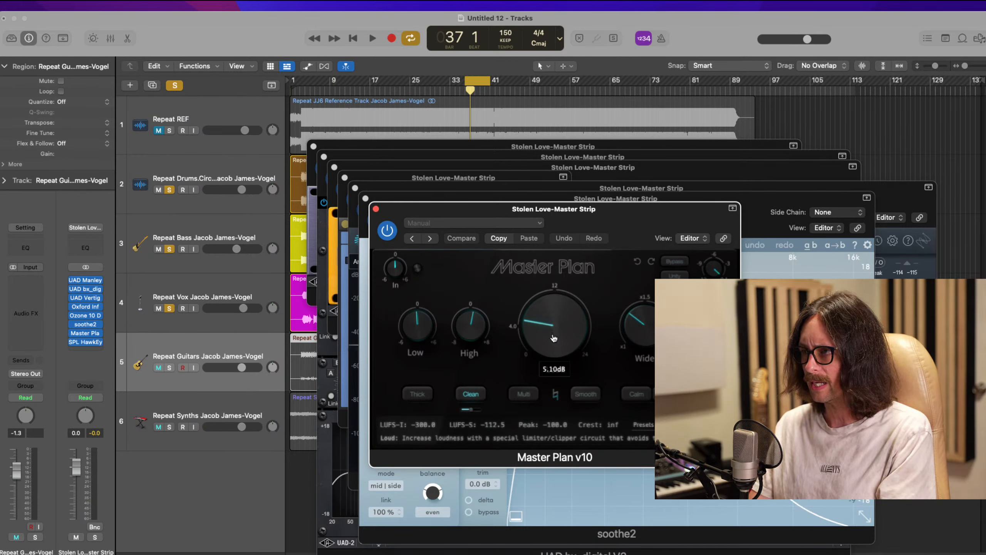
Step: In Master Plan, lower Loud to 1.58 dB, reset High to 0 and reduce the Clean amount to its minimum
drag(553, 337, 546, 335)
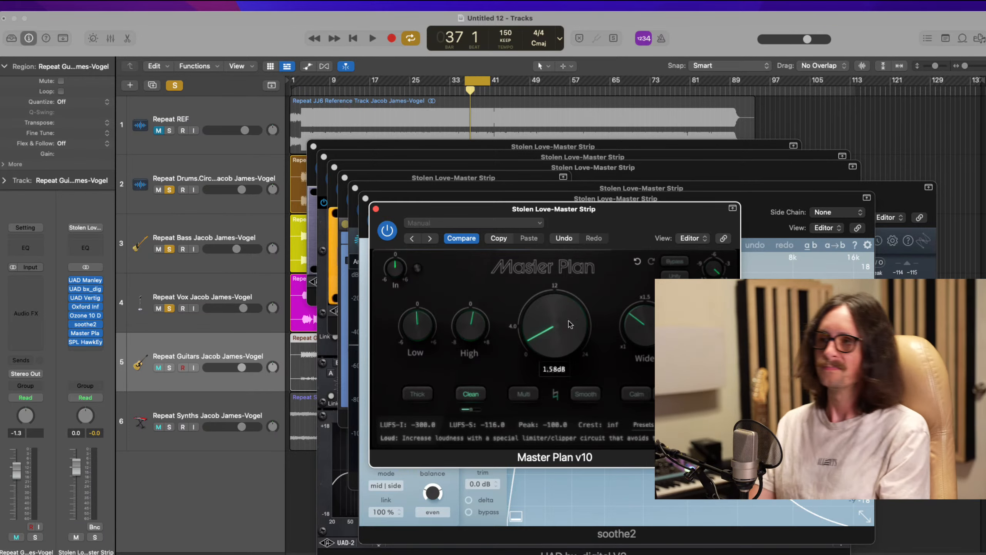
double_click(470, 332)
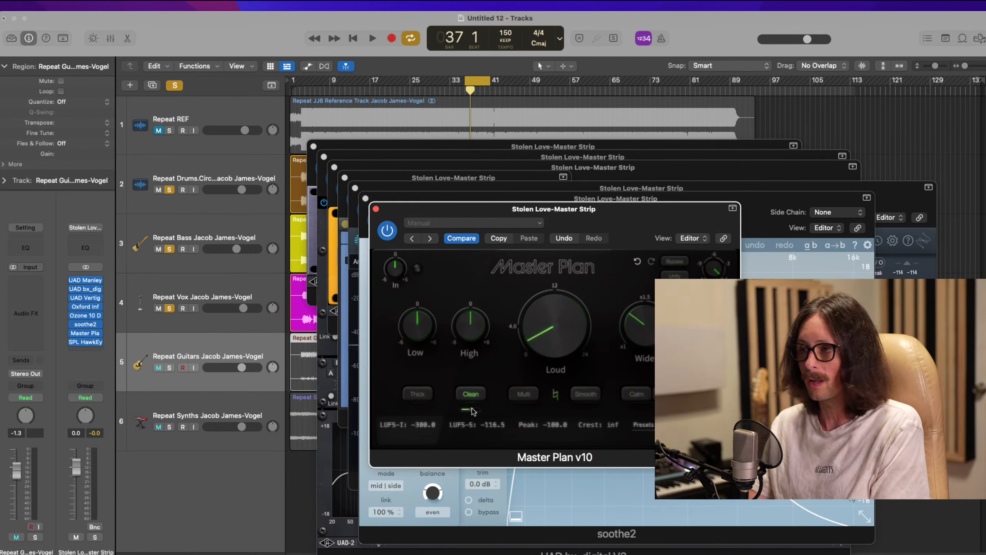
drag(471, 410, 438, 420)
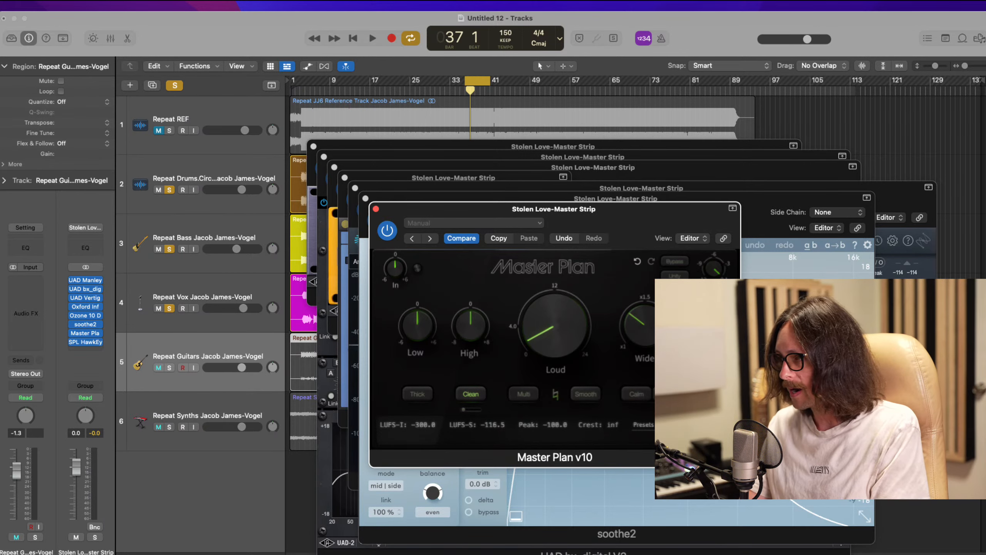
Step: Try Master Plan's Smooth and Calm options on the master channel
click(585, 394)
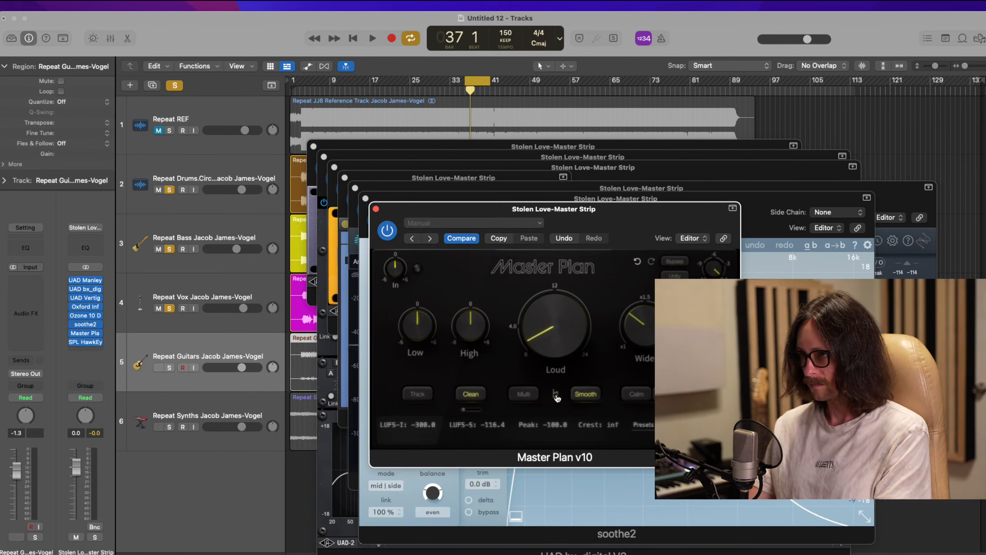
click(585, 394)
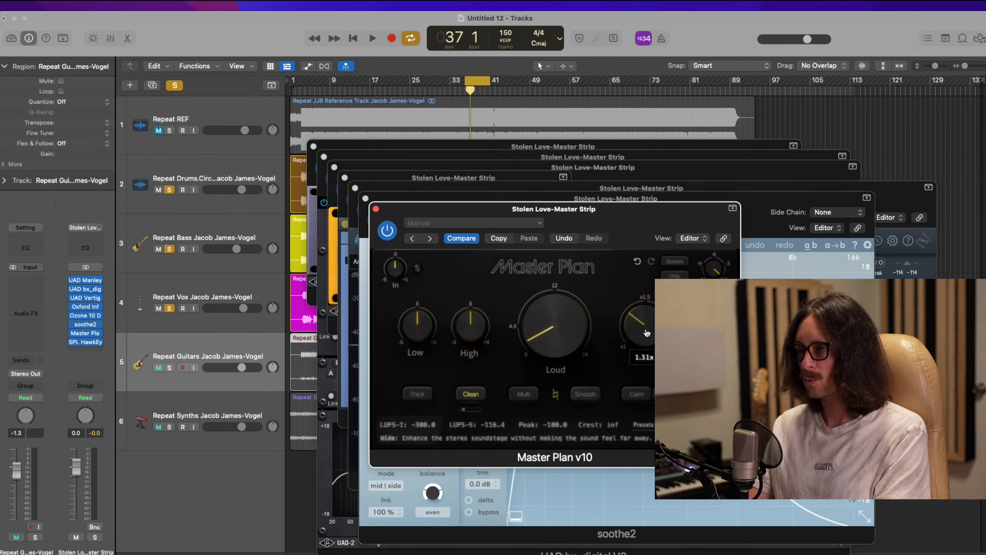
click(640, 396)
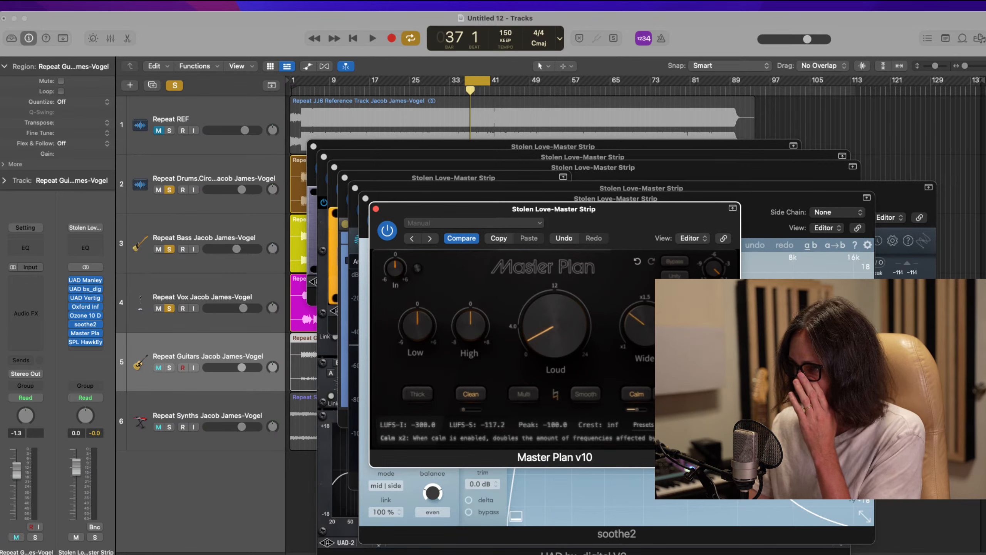
mouse_move(636, 413)
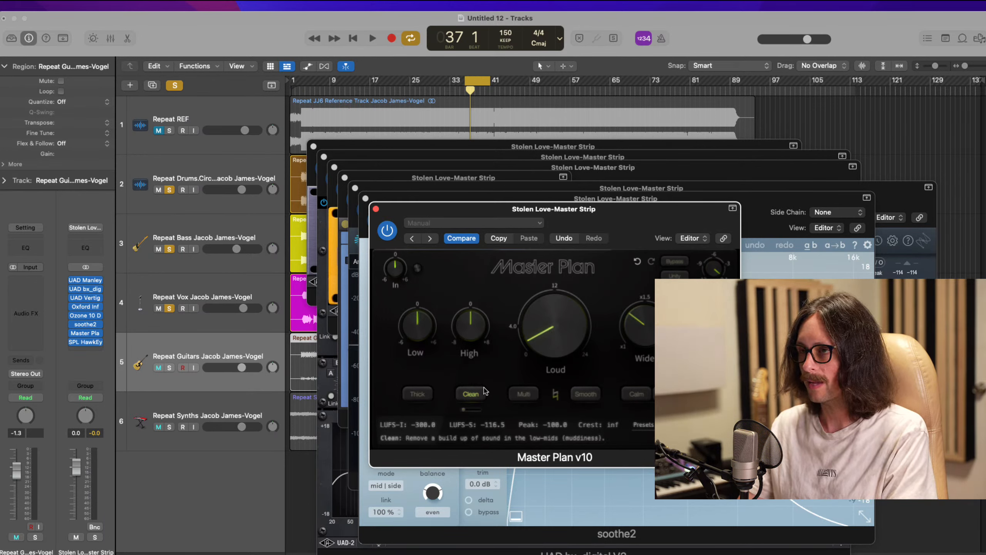
mouse_move(551, 329)
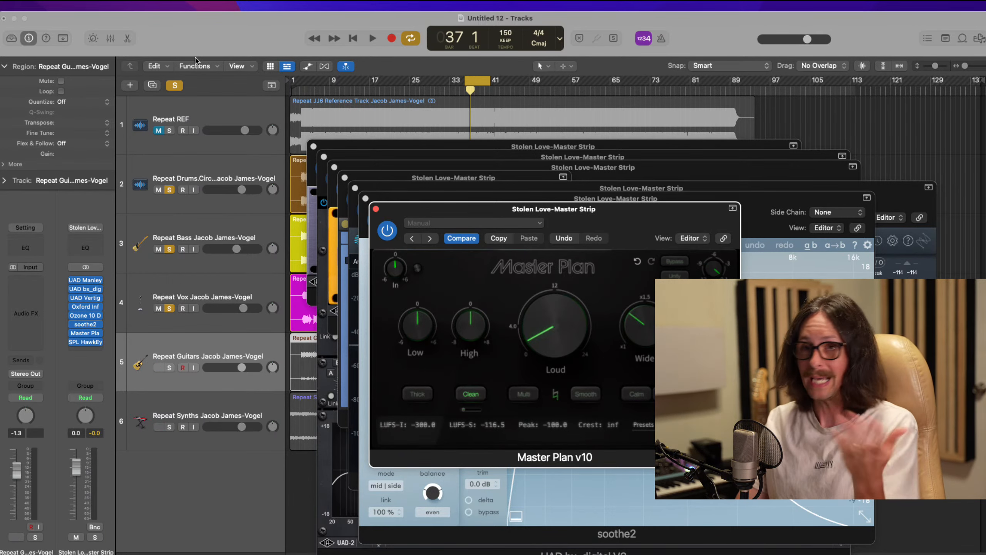
click(209, 40)
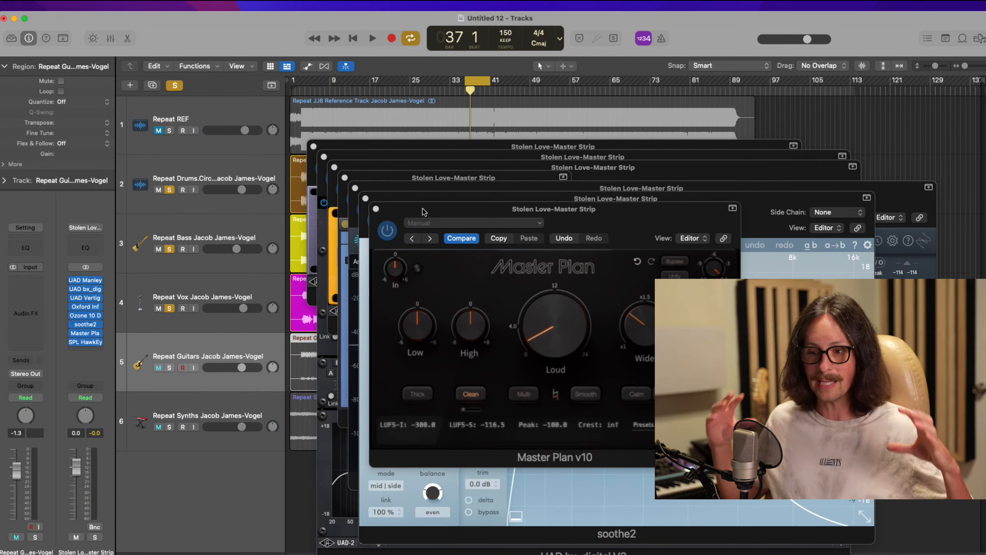
key(super+Tab)
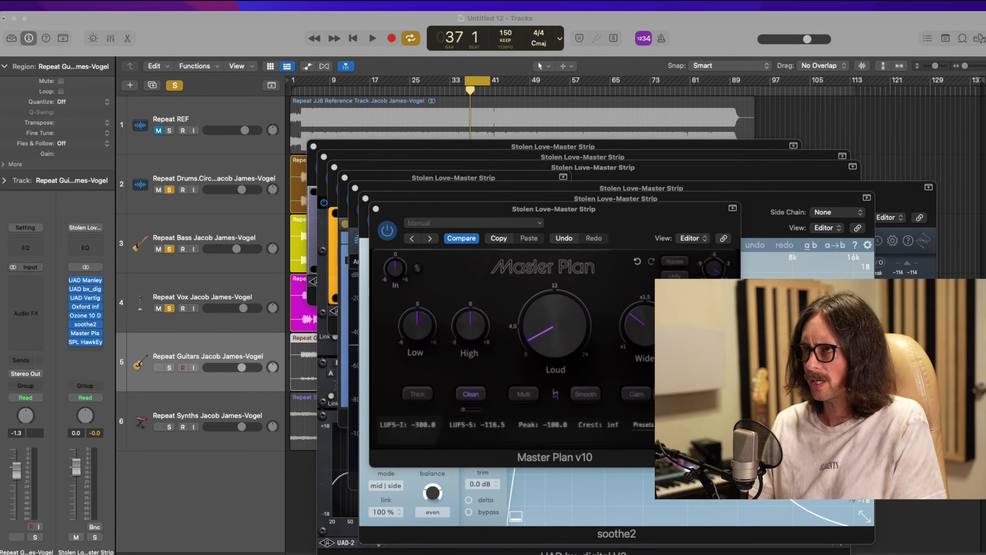
click(610, 22)
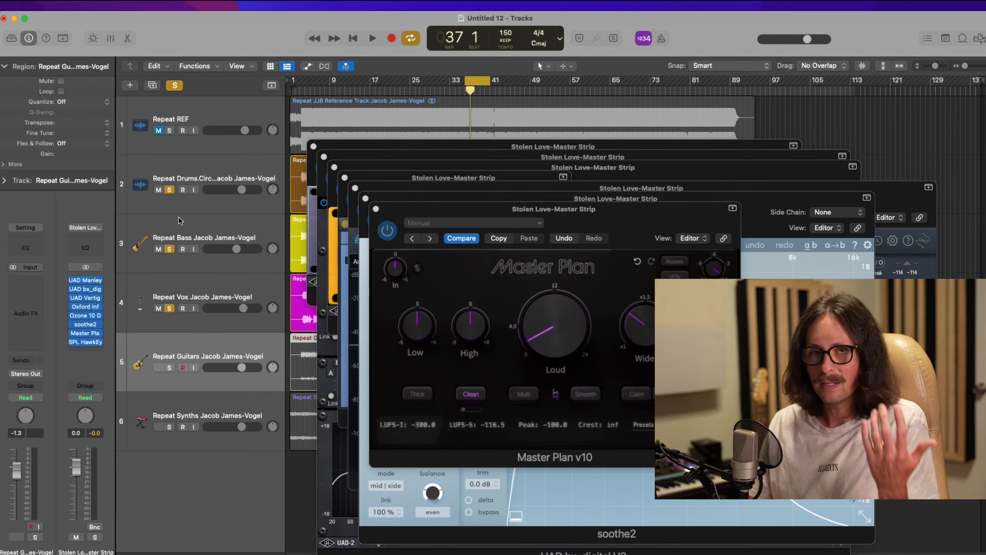
Step: Close Master Plan, and bypass and close soothe2 and the Ozone 10 Dynamic EQ on the master channel
click(376, 210)
drag(421, 206, 224, 159)
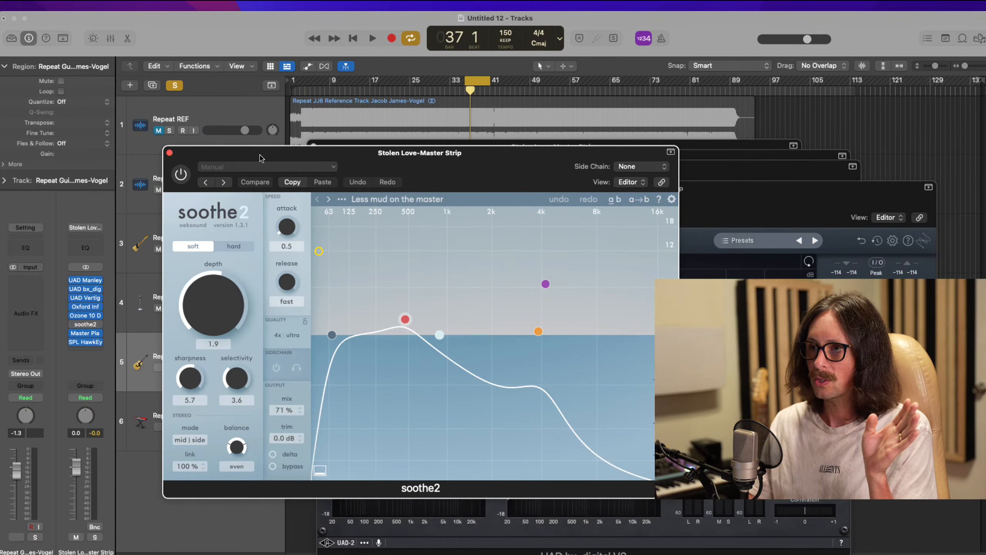
drag(260, 157, 480, 128)
click(391, 124)
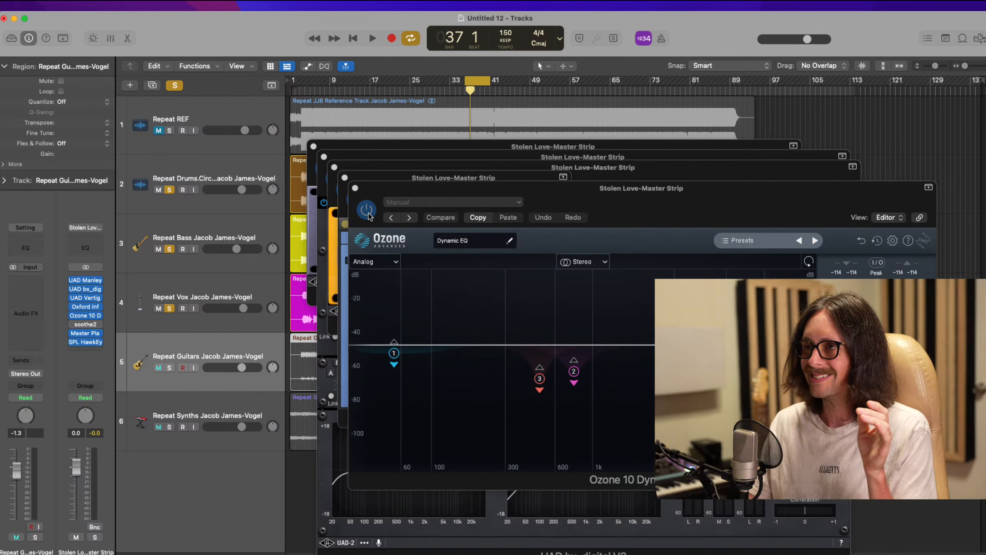
click(367, 213)
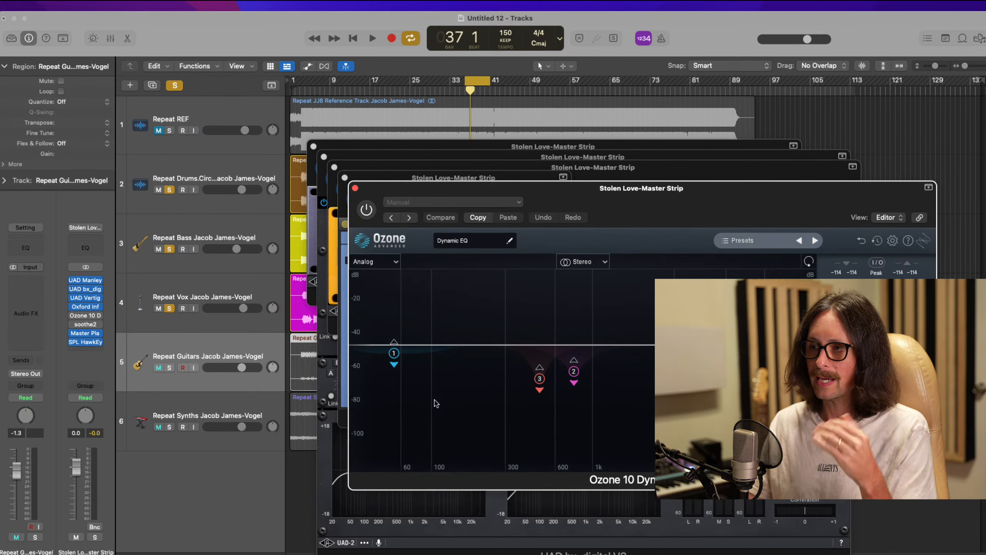
click(355, 189)
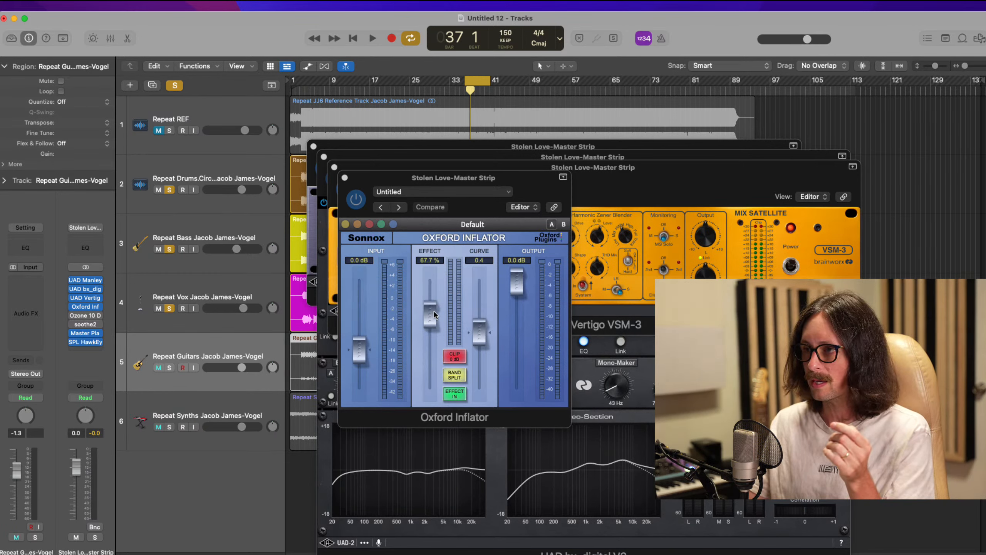
Step: Lower the Oxford Inflator's effect to 35.5 %, bypass the UAD Vertigo VSM-3 and close both plug-in windows
drag(434, 314, 434, 348)
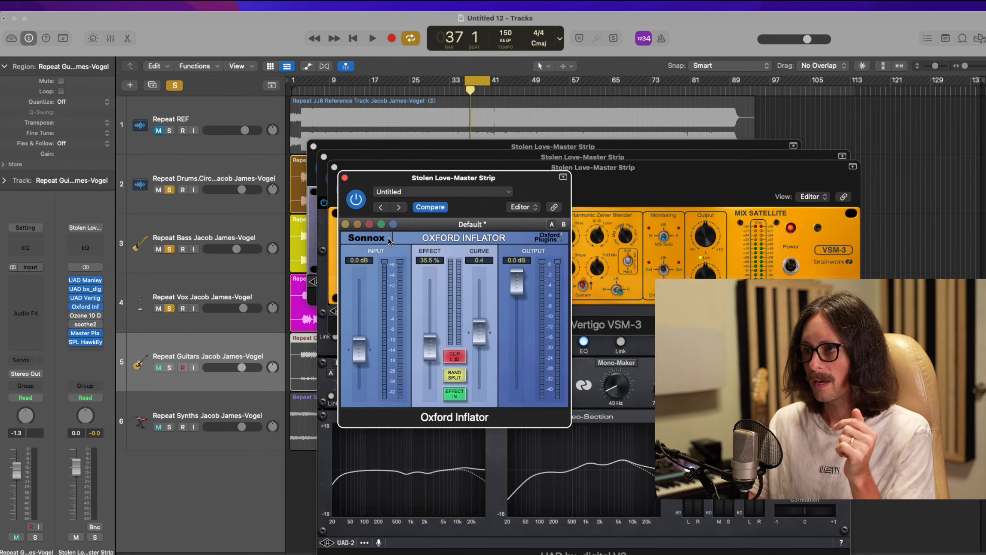
click(345, 176)
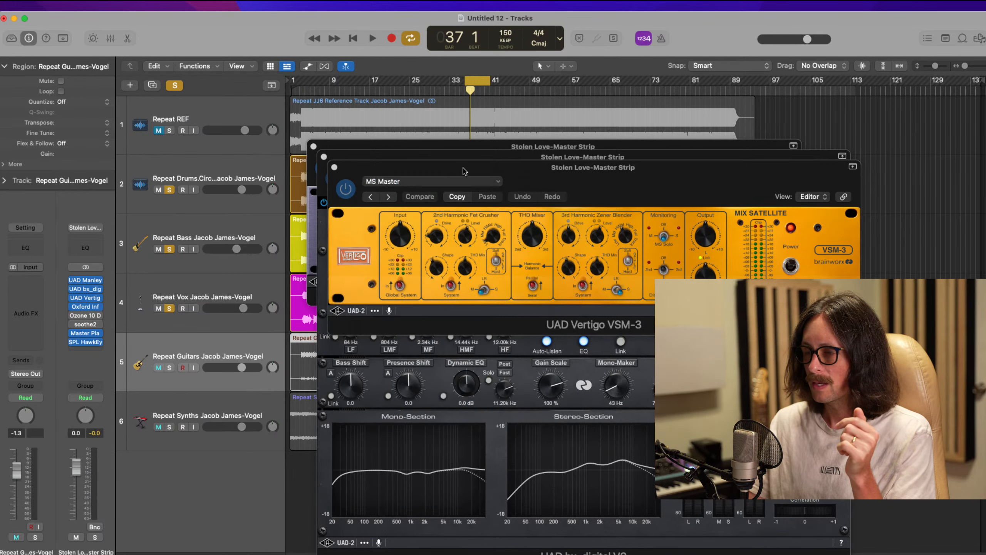
click(606, 186)
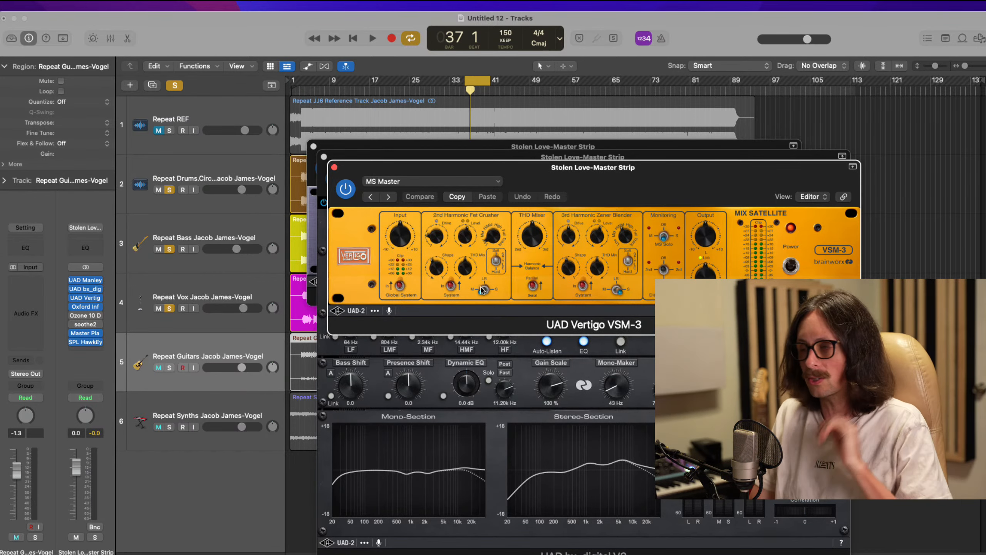
drag(617, 175, 444, 145)
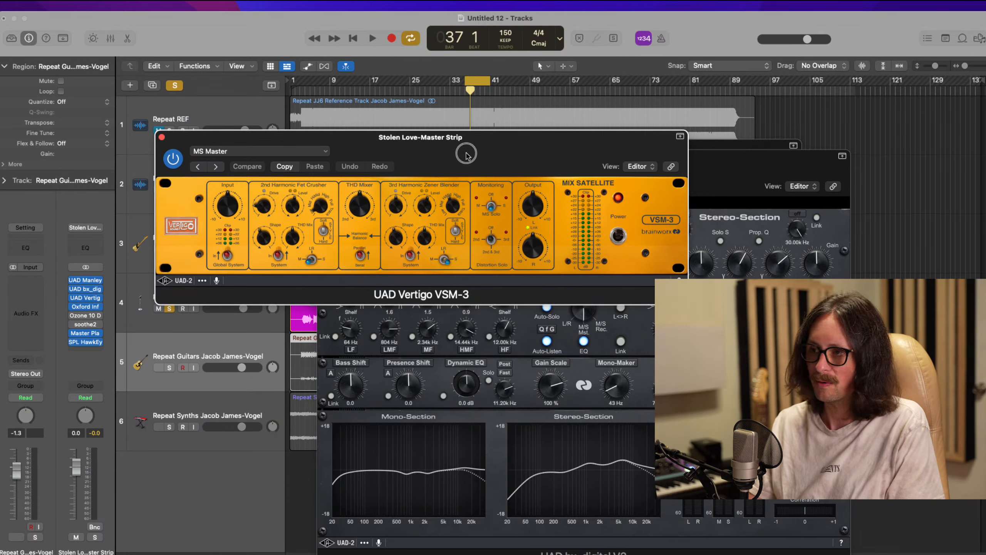
drag(465, 154, 467, 157)
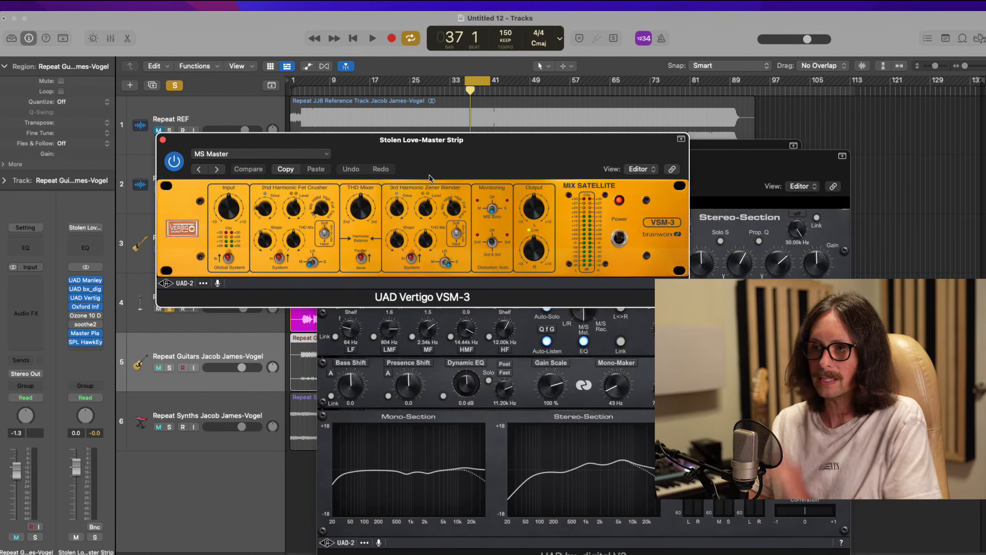
mouse_move(423, 157)
mouse_down()
mouse_move(403, 167)
mouse_move(412, 172)
mouse_up()
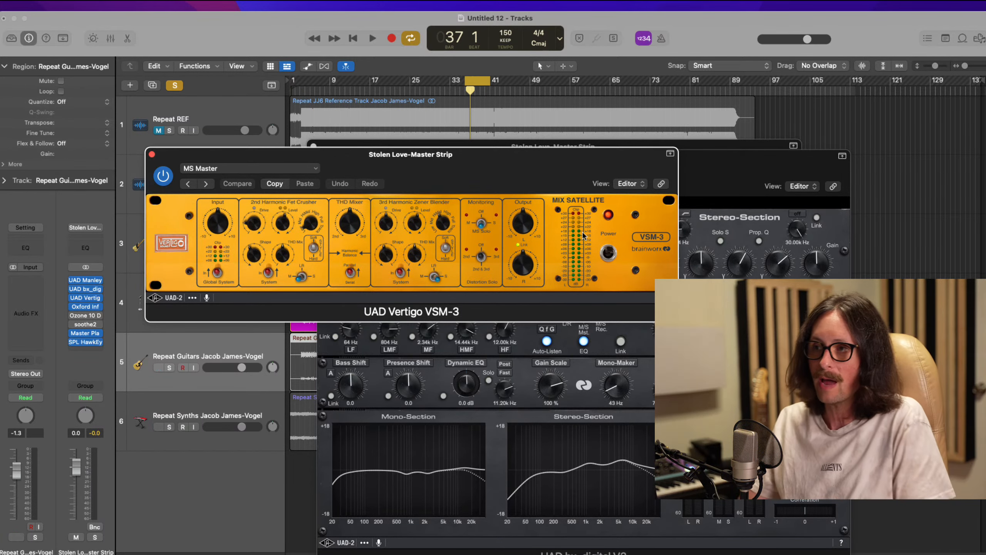
click(163, 175)
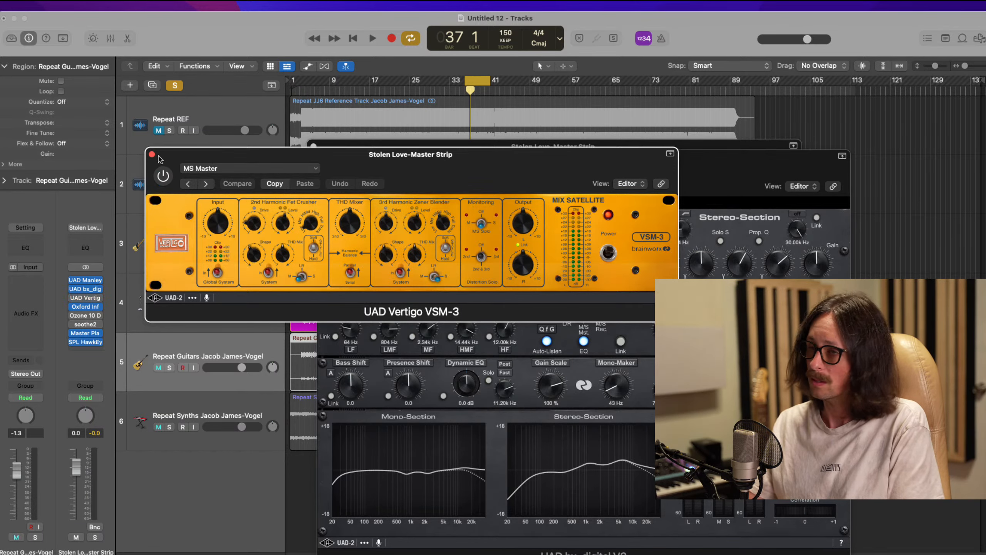
click(152, 155)
Step: In bx_digital V3, reset the stereo section's MF and HMF gains and the mono section's LMF, MF and HMF gains to 0.0 dB
drag(671, 172, 559, 107)
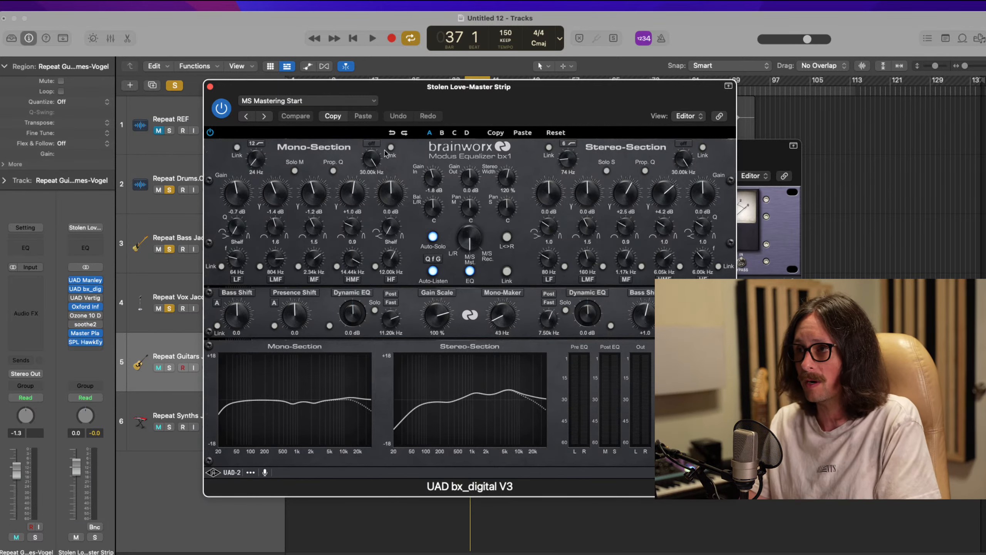
drag(467, 95, 407, 98)
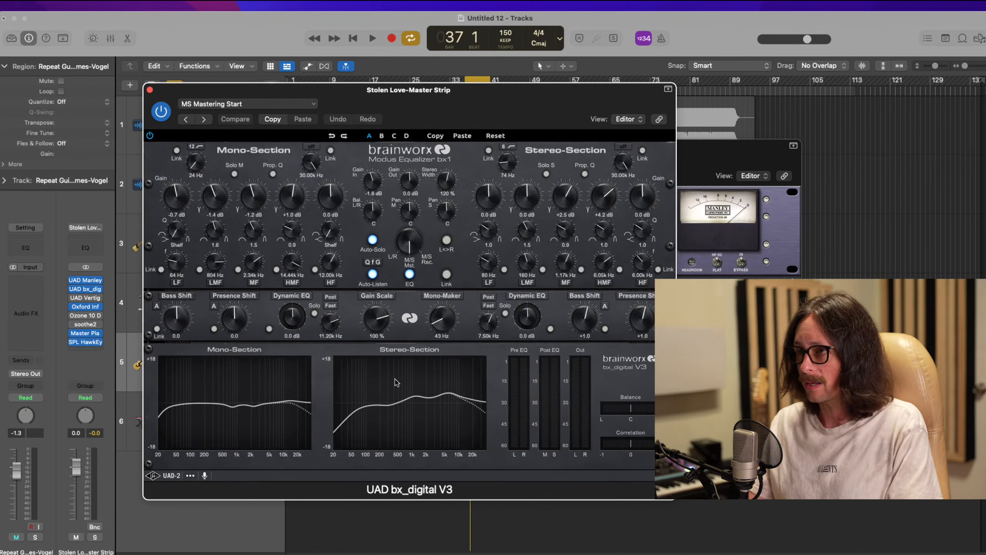
click(571, 201)
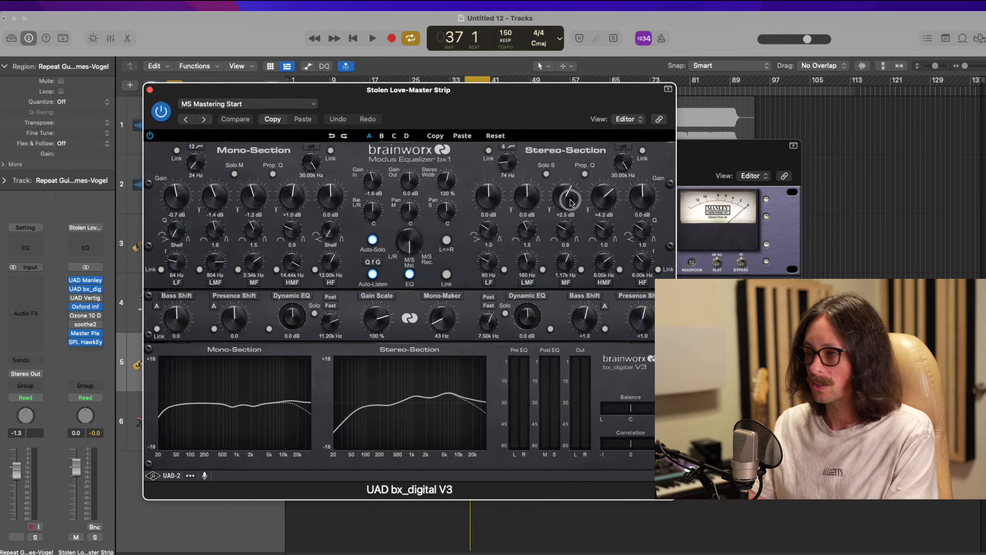
double_click(571, 202)
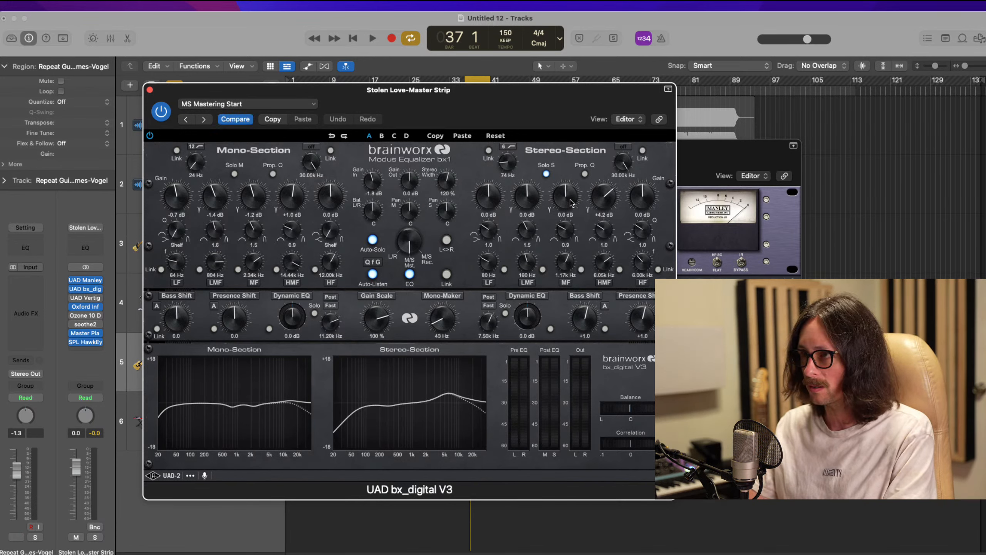
double_click(606, 195)
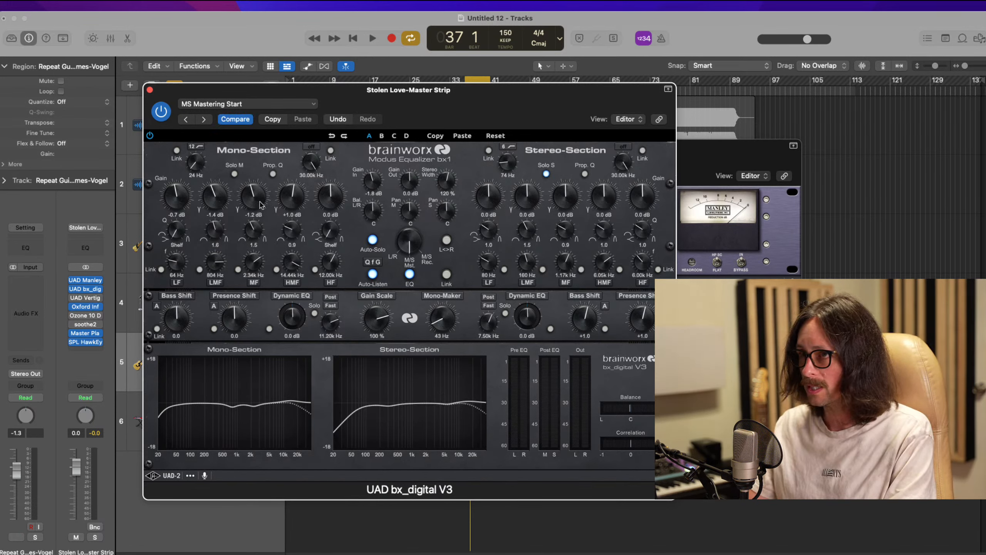
double_click(216, 197)
double_click(252, 196)
double_click(292, 196)
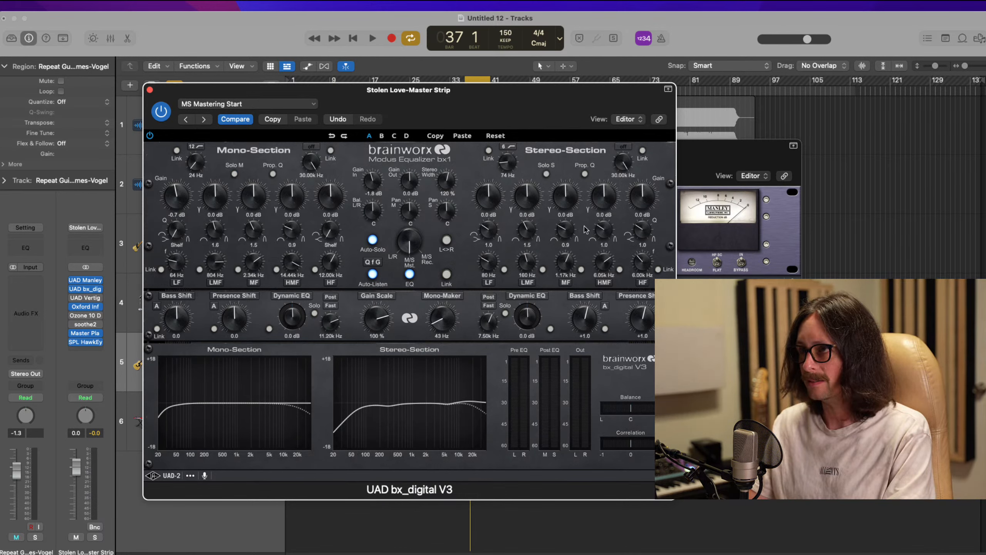
Step: Set bx_digital V3's stereo width to 116 %, zero the stereo presence and bass shifts, set Mono-Maker to 47 Hz and close the plug-in
drag(451, 185, 451, 189)
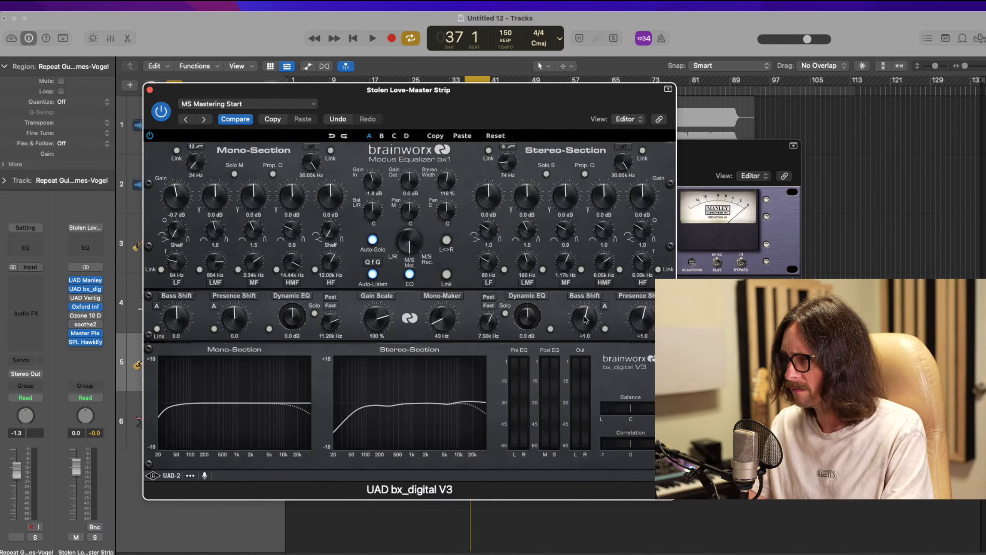
alt+click(639, 320)
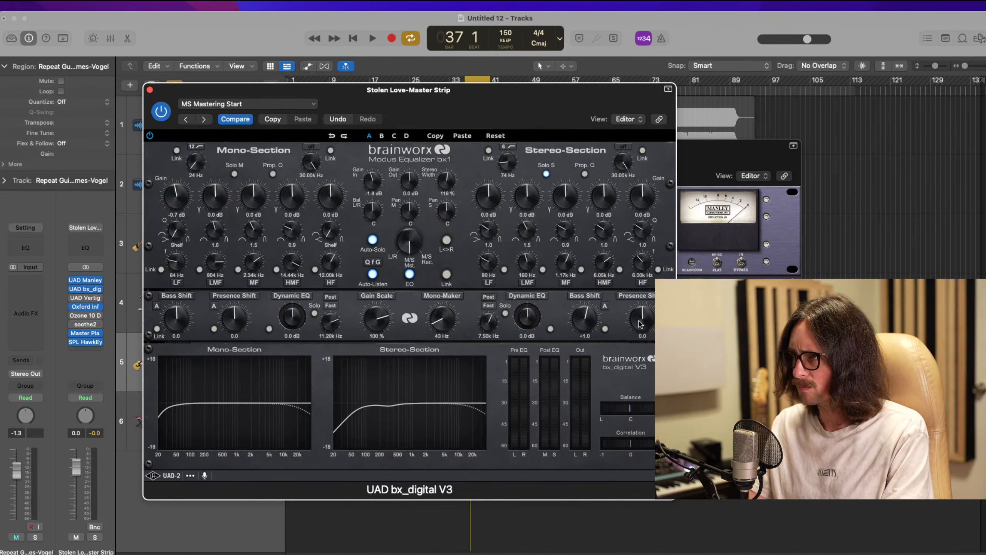
alt+click(587, 323)
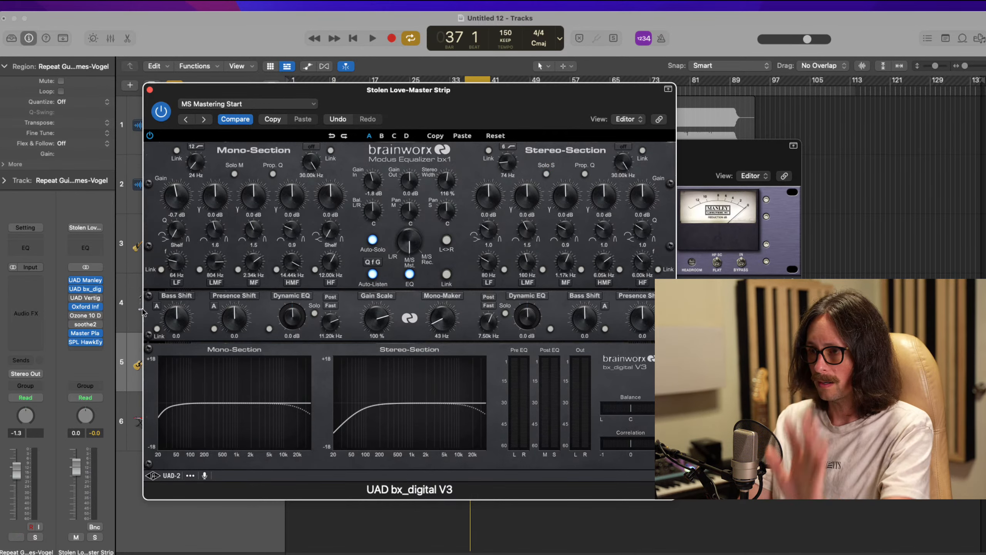
drag(446, 323, 446, 320)
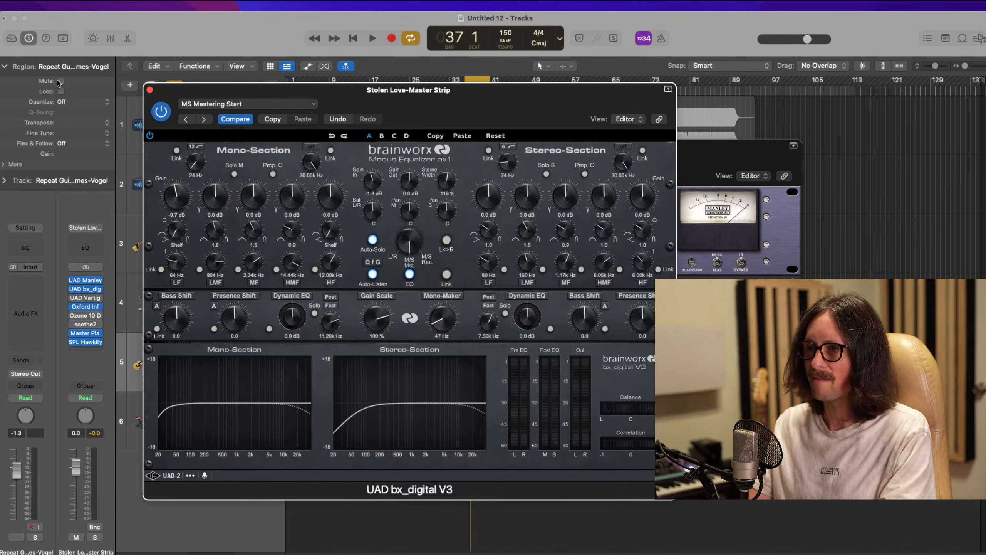
click(149, 90)
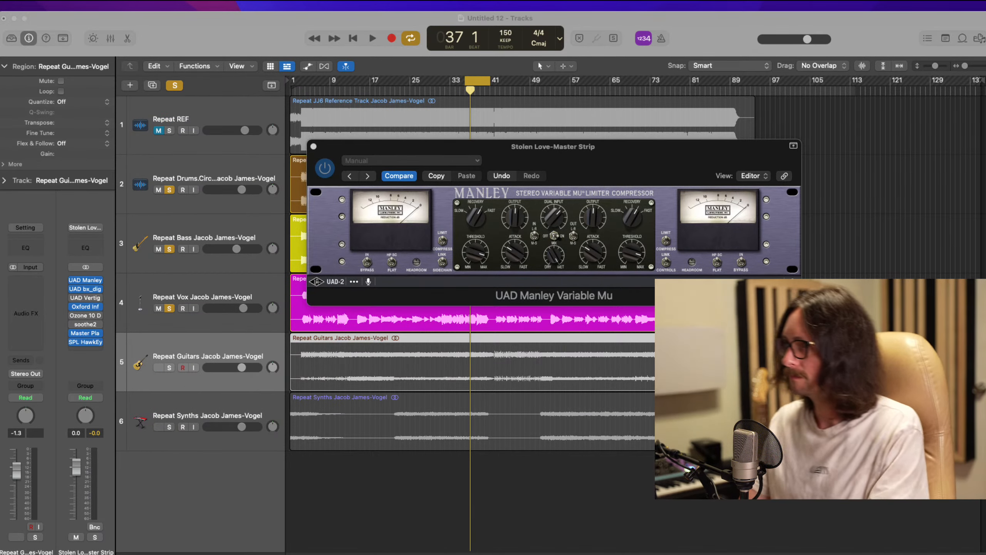
Step: Play the mix from the loop section with cycle mode switched off and listen to the revised master chain
click(733, 148)
key(space)
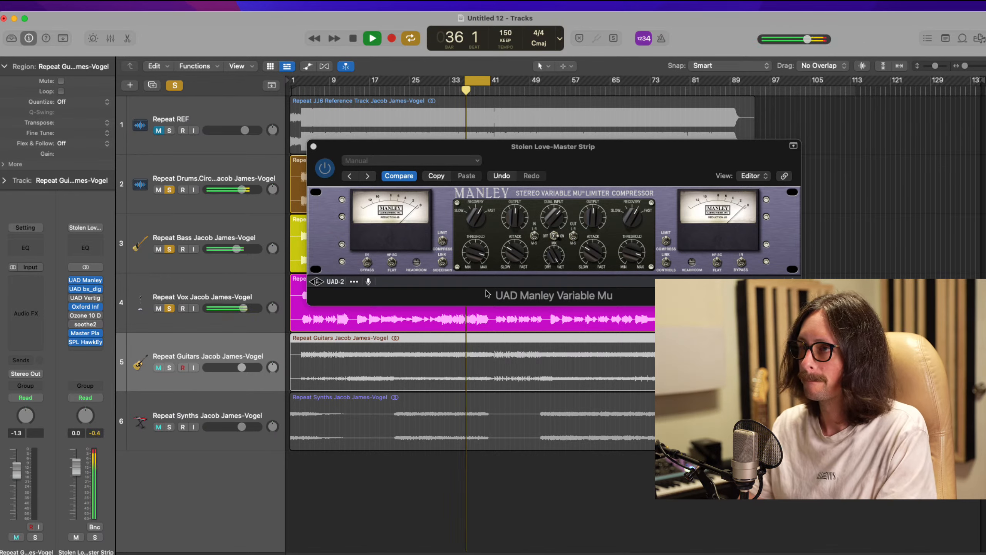
key(c)
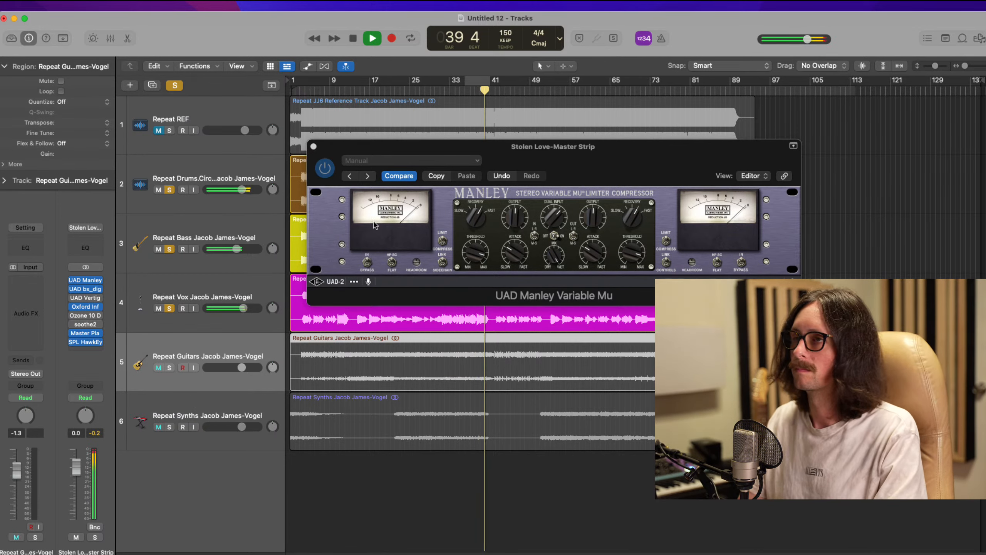
Step: Close the Manley Variable Mu window, audition the mix from around bar 17 and again from the song's opening, and stop playback
drag(378, 146, 347, 142)
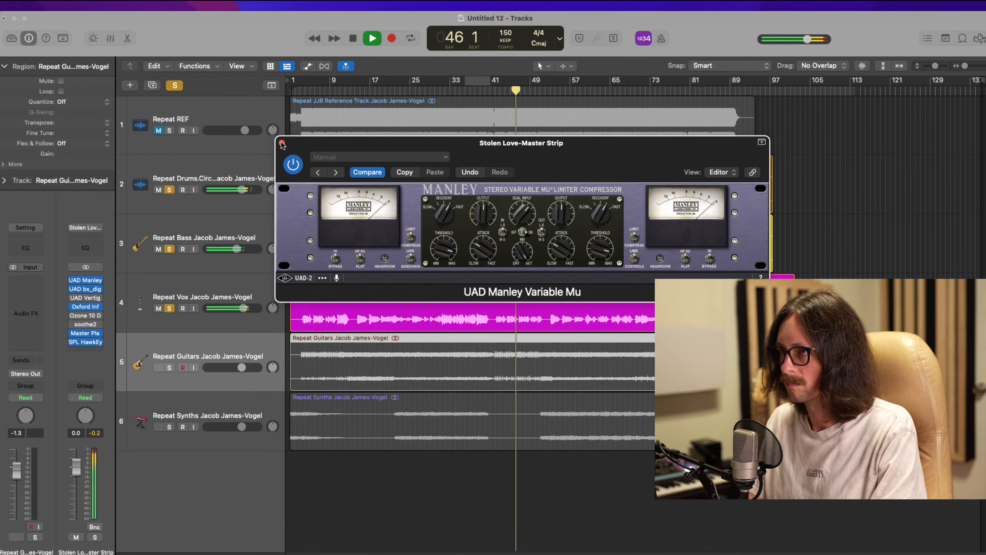
click(282, 143)
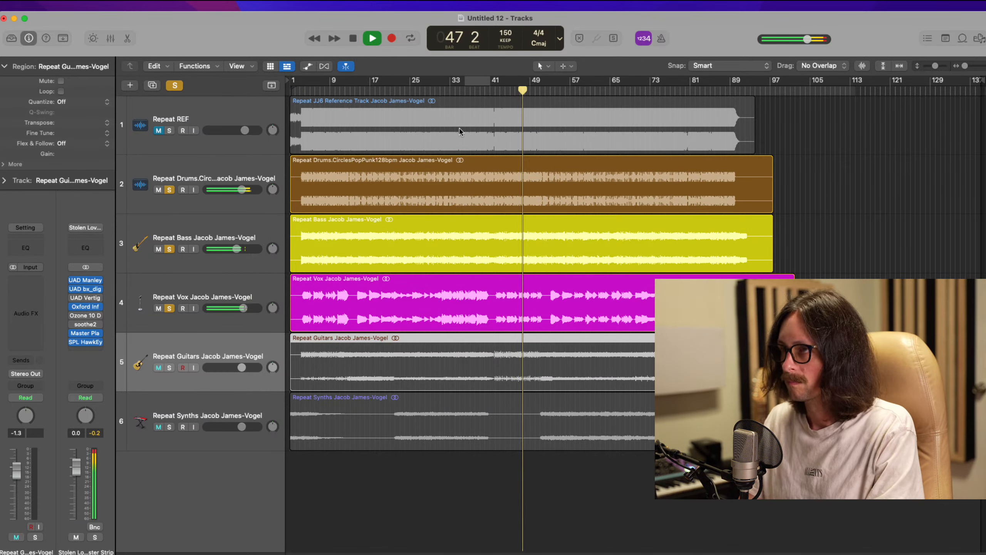
click(370, 91)
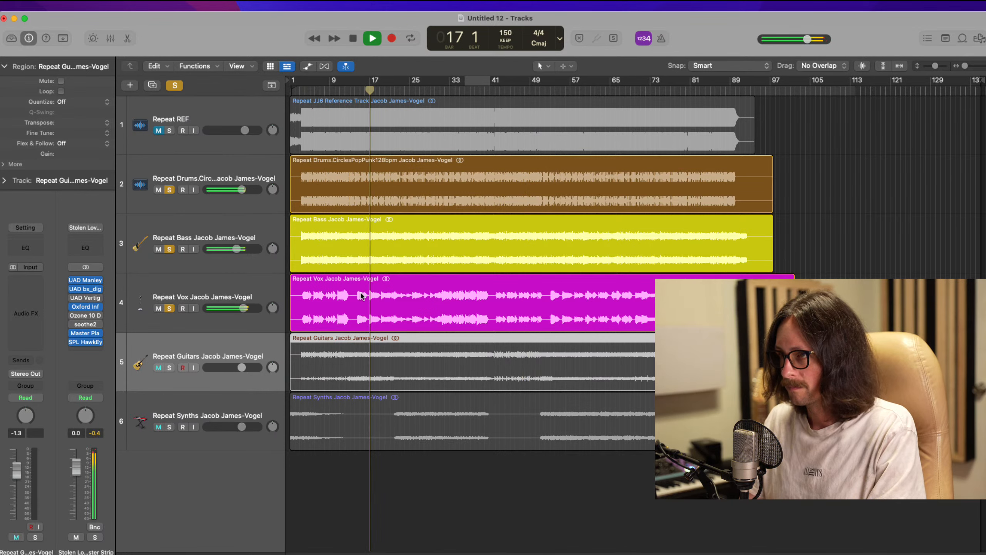
click(300, 92)
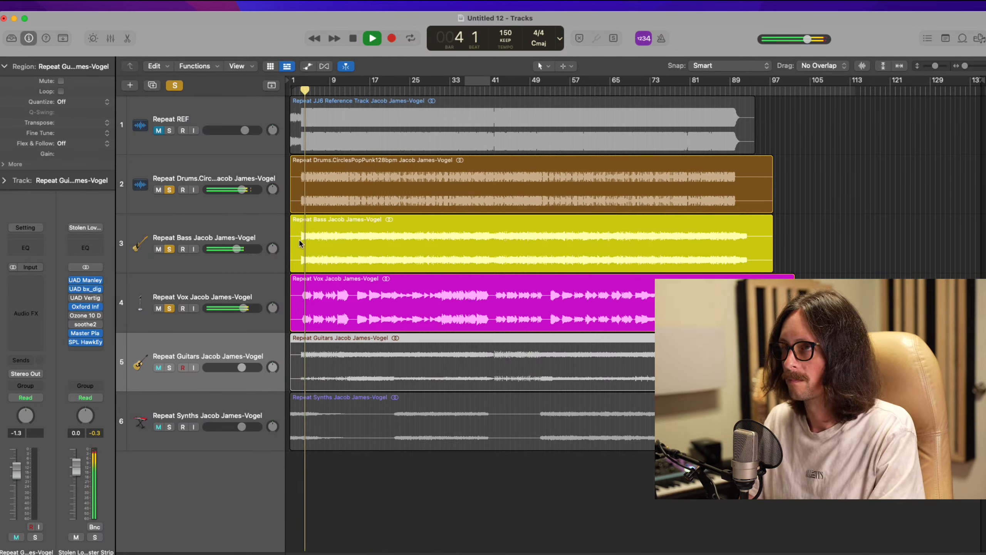
key(space)
key(super+Tab)
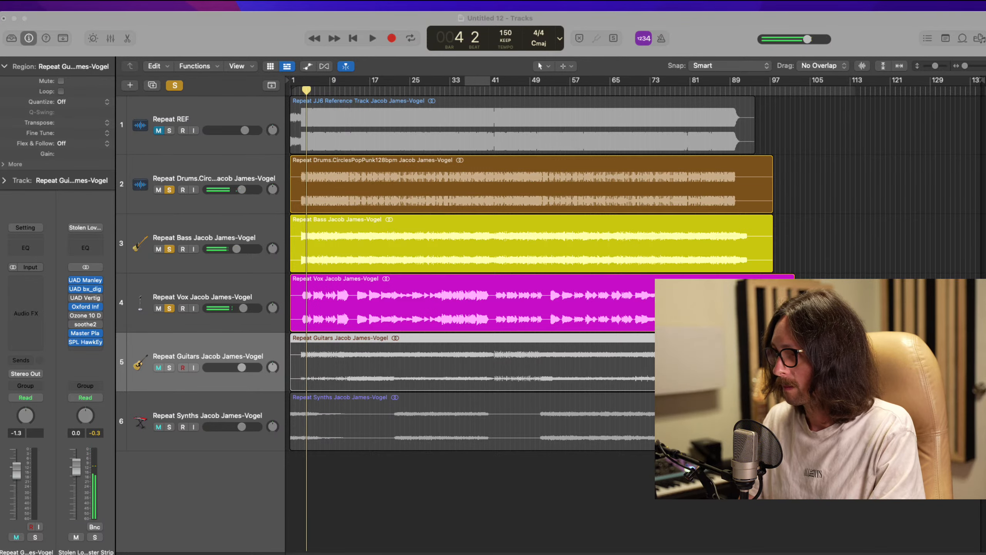
click(187, 382)
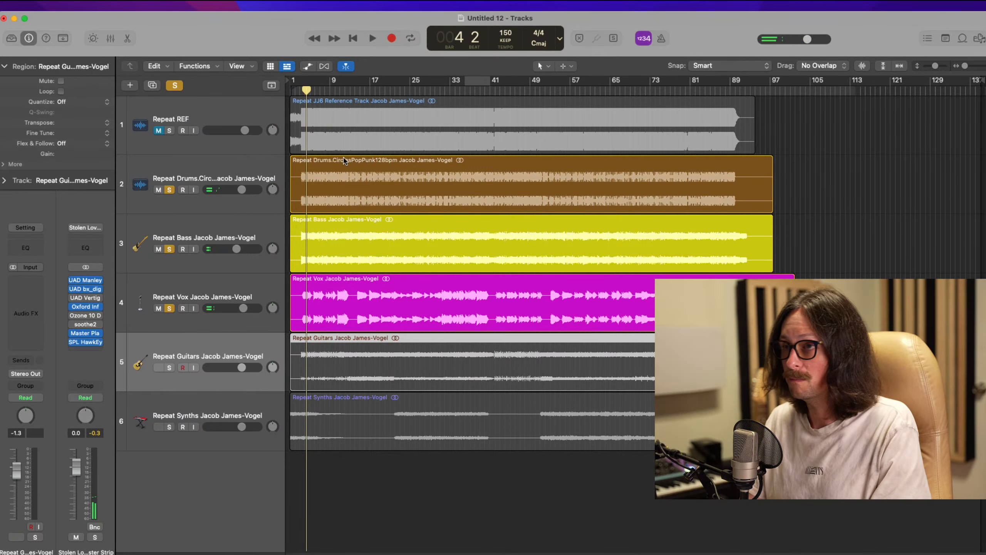
Step: Set a cycle range from bar 3 to bar 11 and open Pro-Q 3 on the drums track
drag(343, 164, 272, 255)
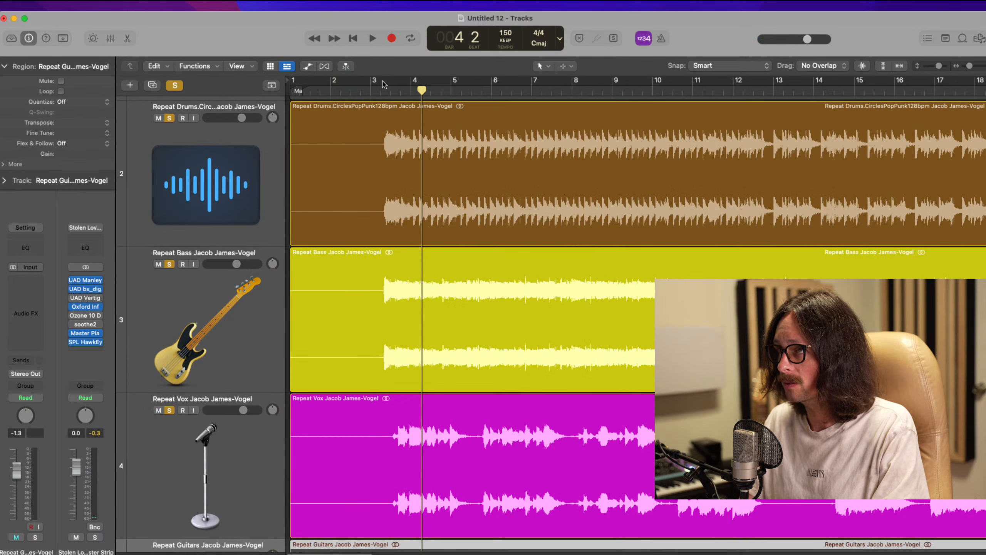
drag(384, 83, 697, 70)
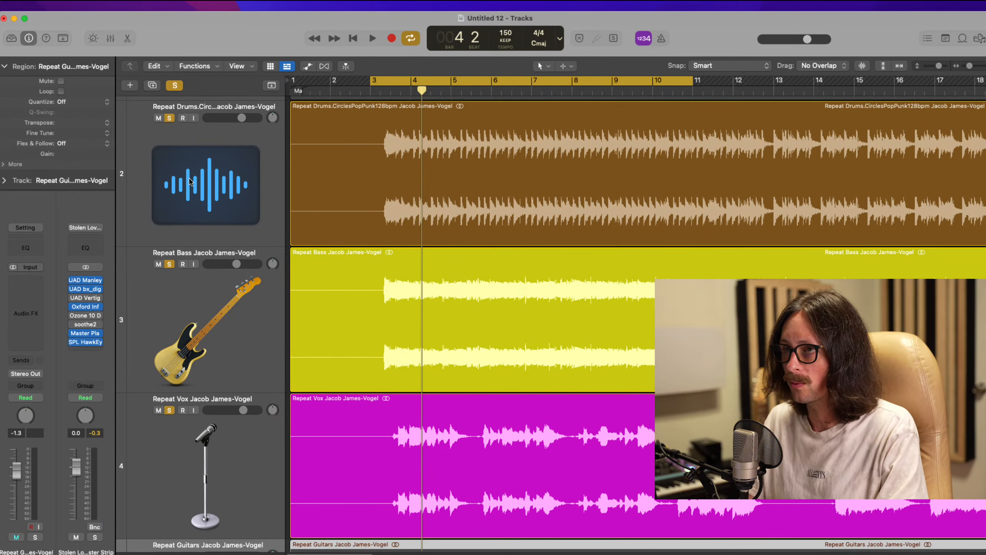
click(232, 238)
click(24, 284)
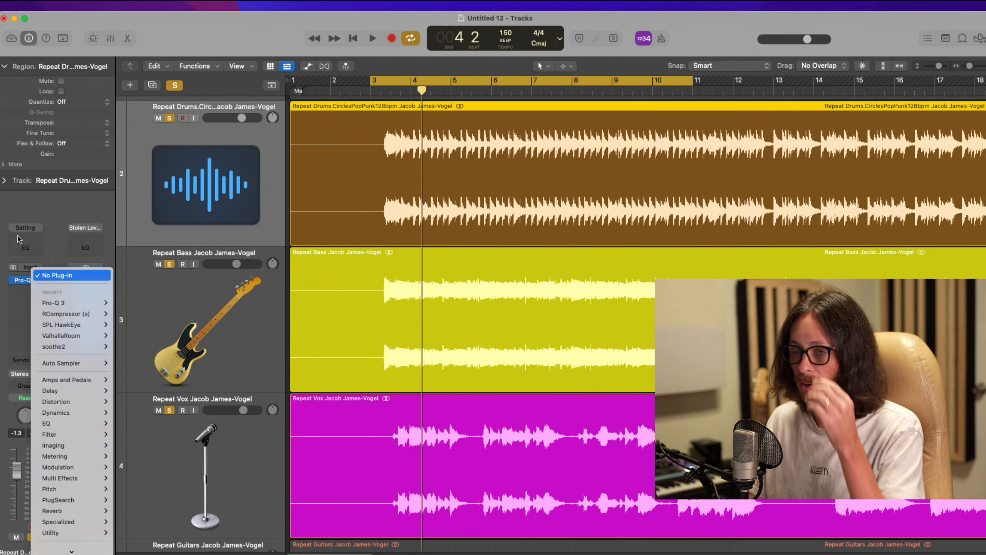
click(5, 248)
click(26, 280)
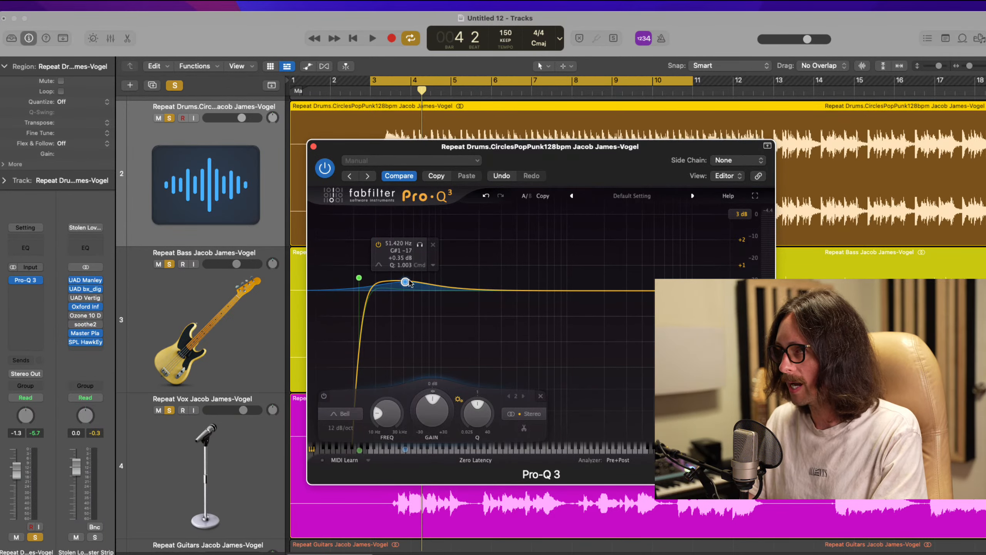
Step: In the drums' Pro-Q 3, lower the 51 Hz boost to +0.26 dB and add a -0.38 dB bell at about 6468 Hz
drag(409, 284, 404, 285)
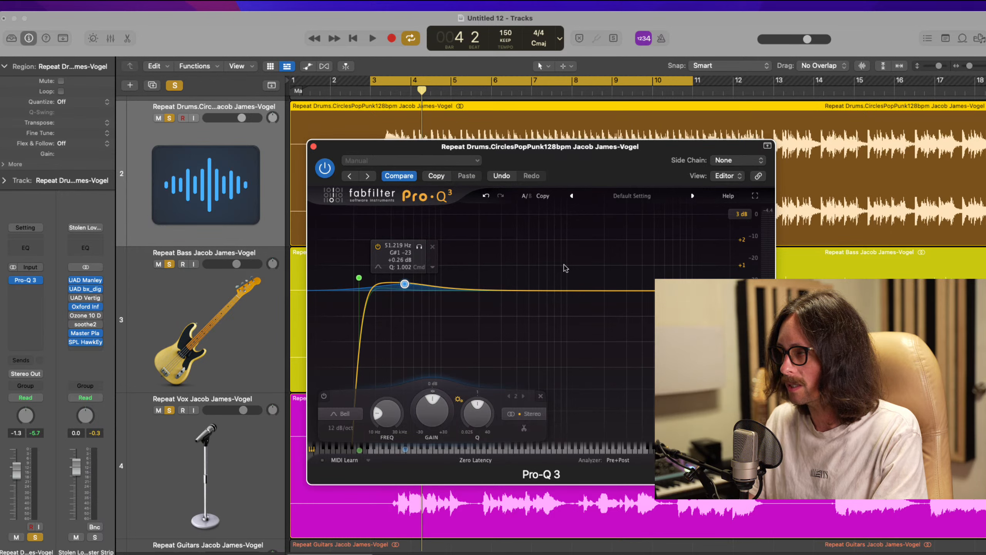
drag(648, 292, 672, 298)
key(super+Tab)
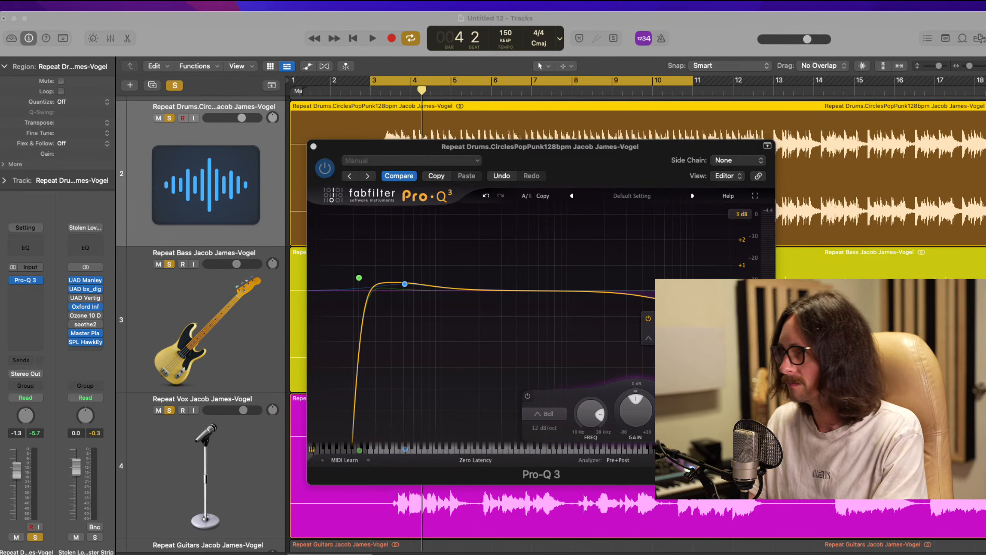
key(super+Tab)
key(space)
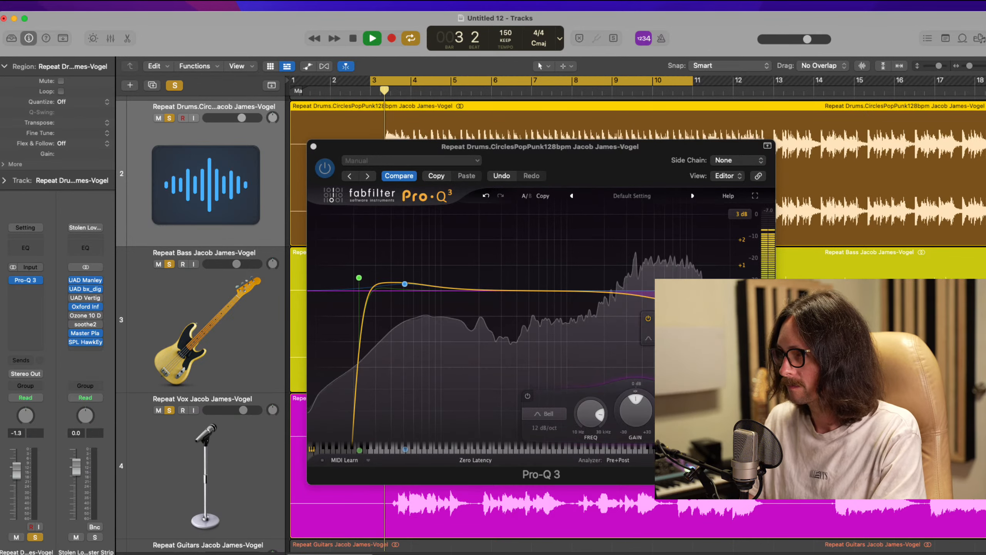
click(652, 300)
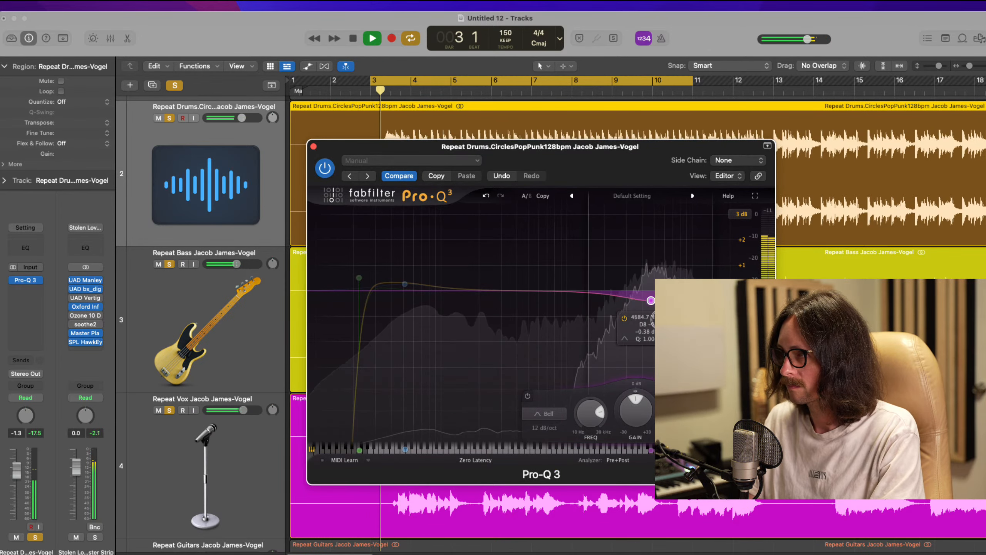
drag(679, 318, 694, 318)
key(space)
key(space)
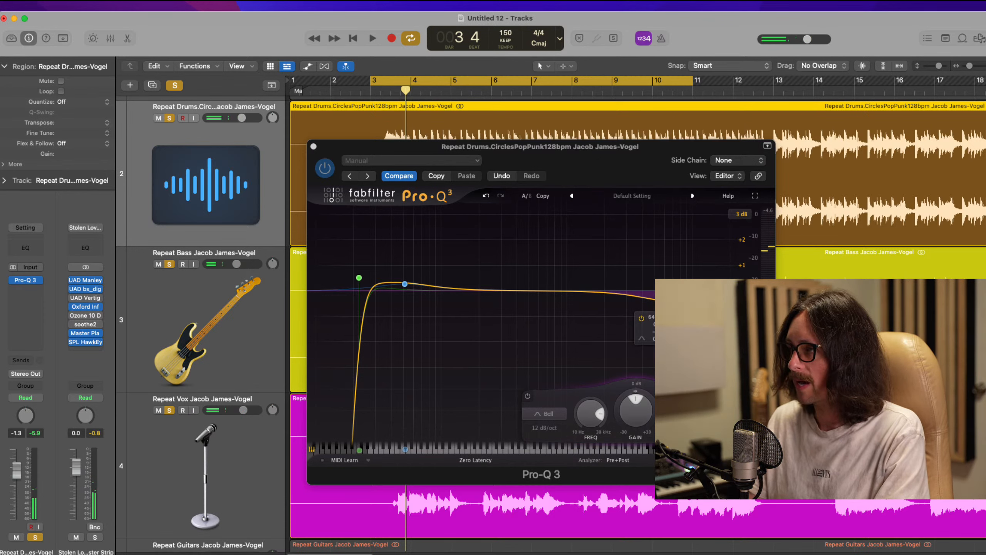
Step: Make the high bell on the drums dynamic, reset its static gain to 0.00 dB and play the cycle range
click(670, 303)
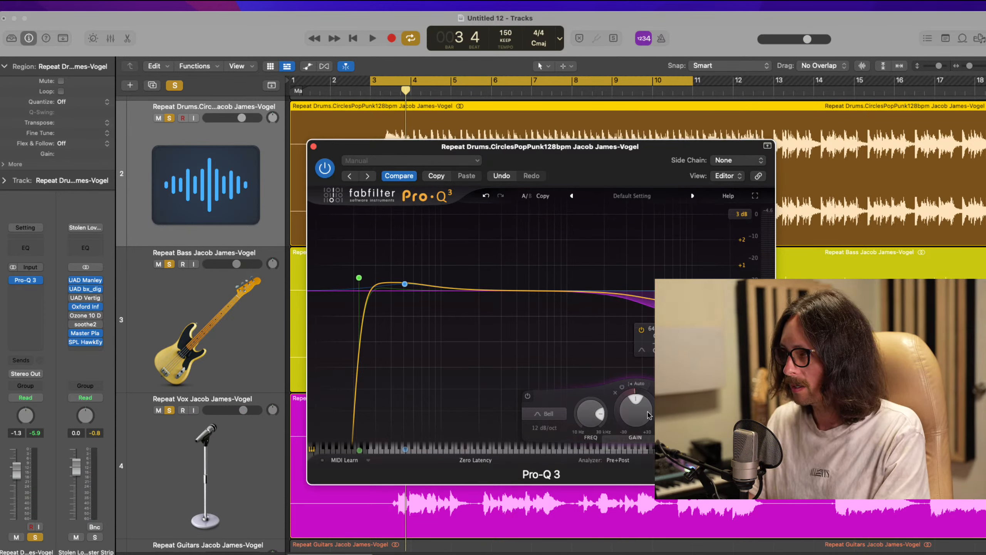
mouse_move(640, 408)
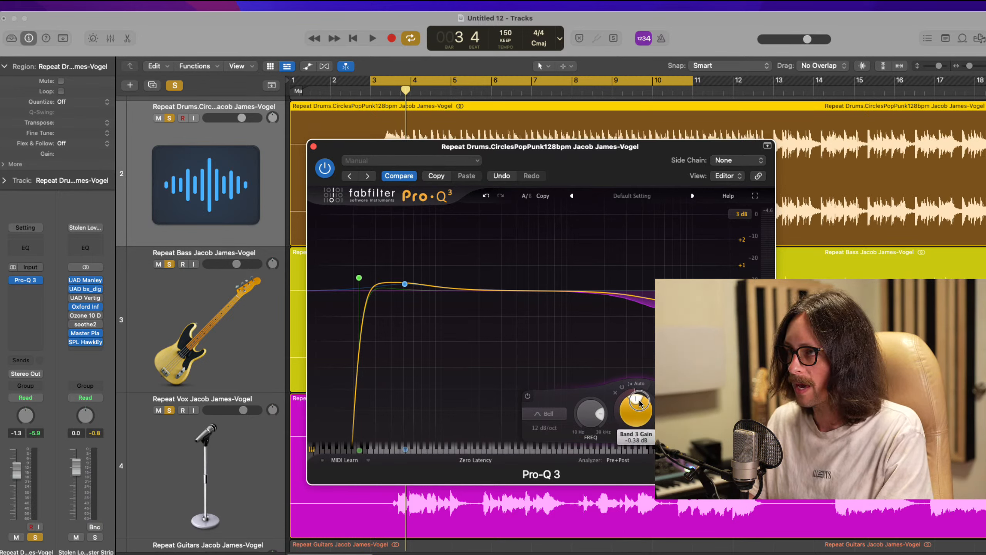
double_click(639, 403)
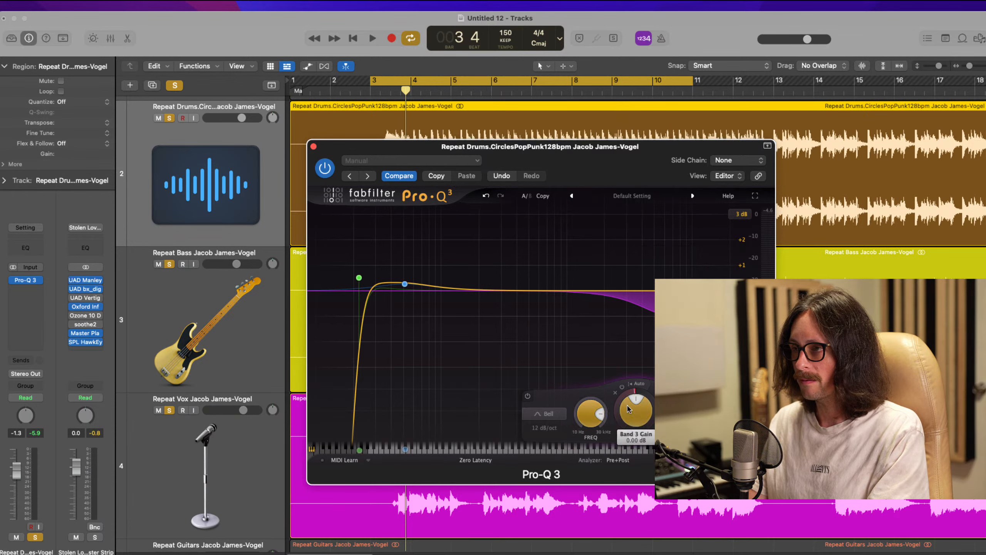
mouse_move(645, 300)
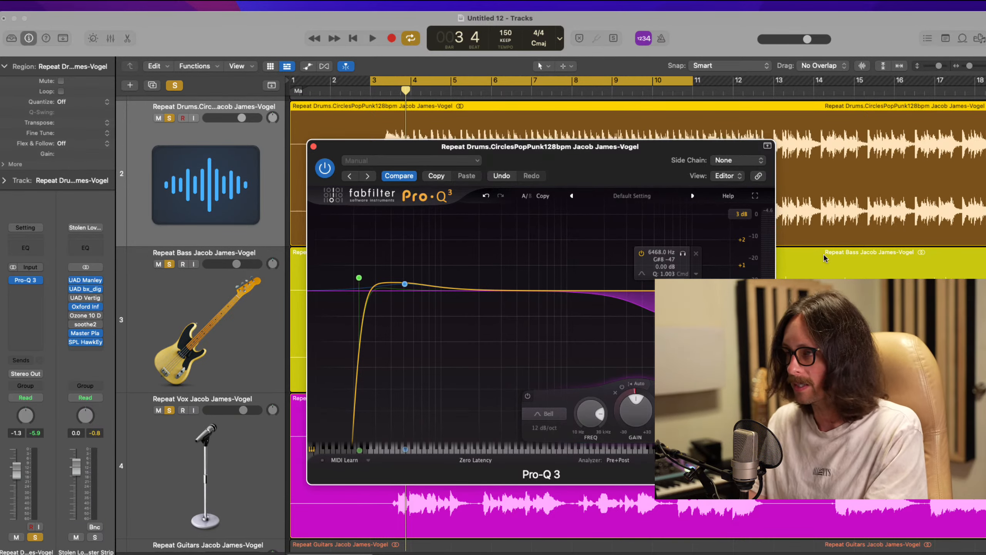
click(831, 217)
key(space)
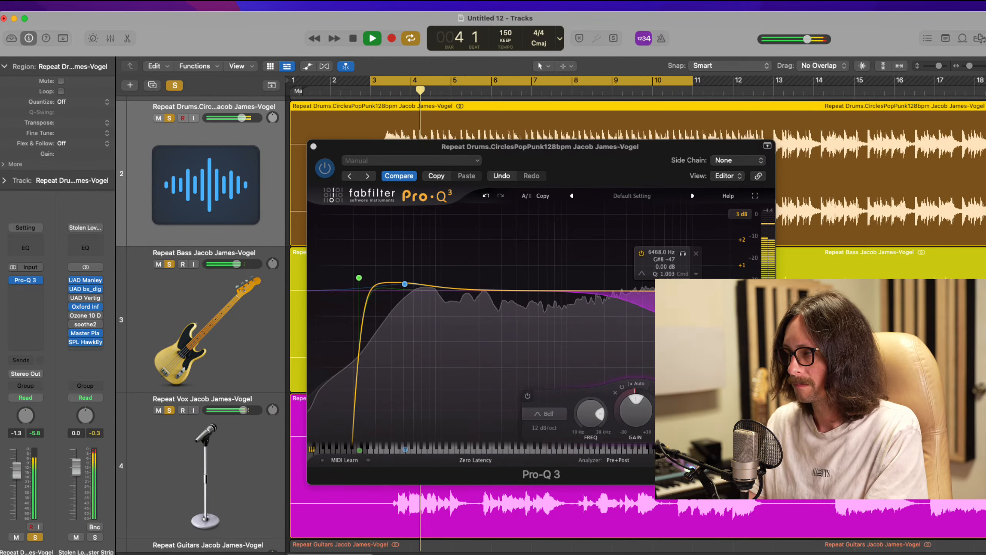
Step: Retune the dynamic high bell to about 6978 Hz with a Q of 1.41 and +0.02 dB gain while replaying the drums' entry
drag(670, 290, 660, 291)
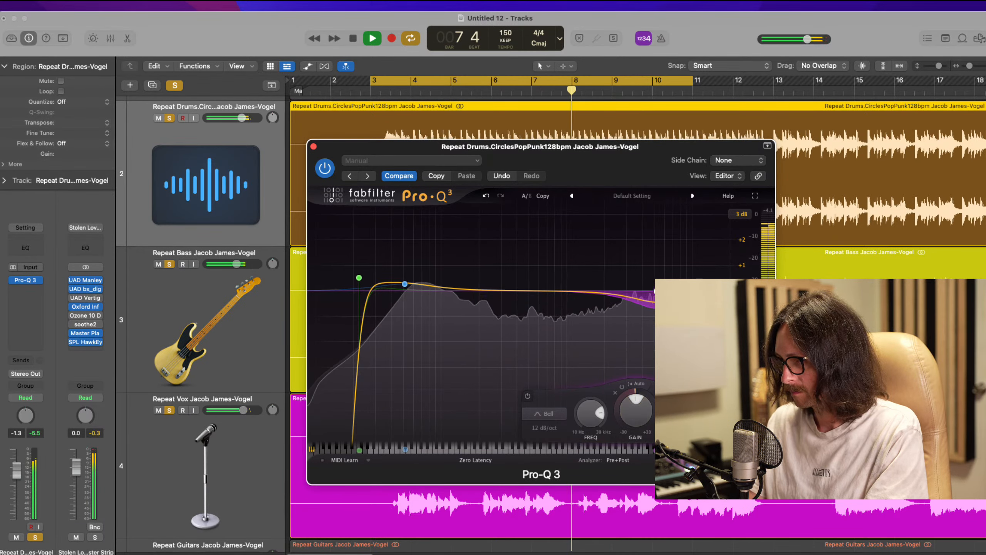
key(space)
key(space)
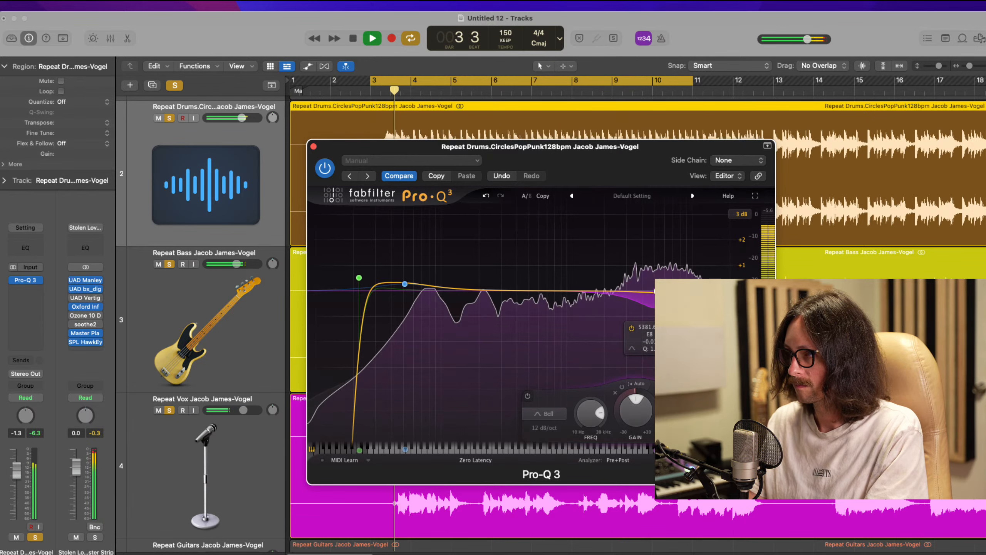
key(space)
key(space)
drag(651, 292, 666, 291)
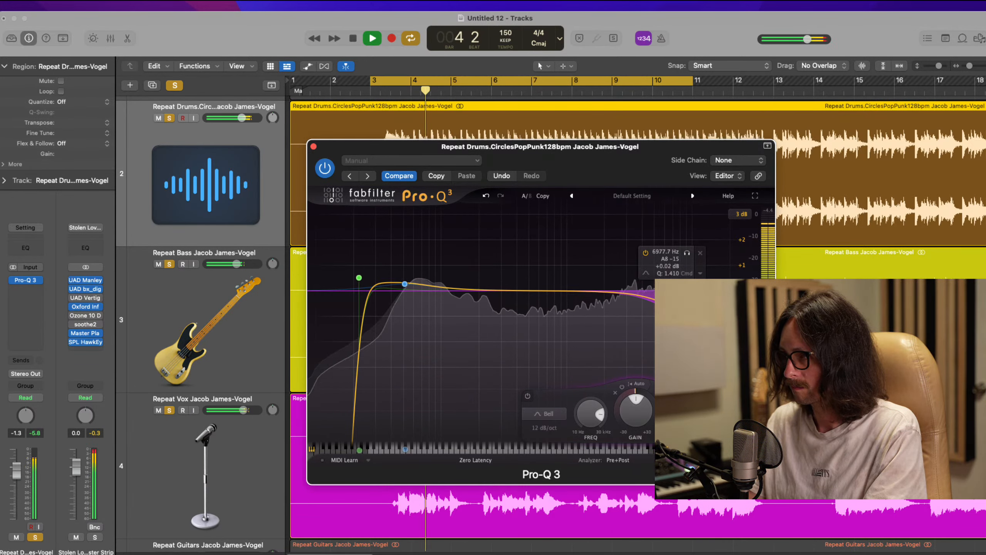
key(space)
key(space)
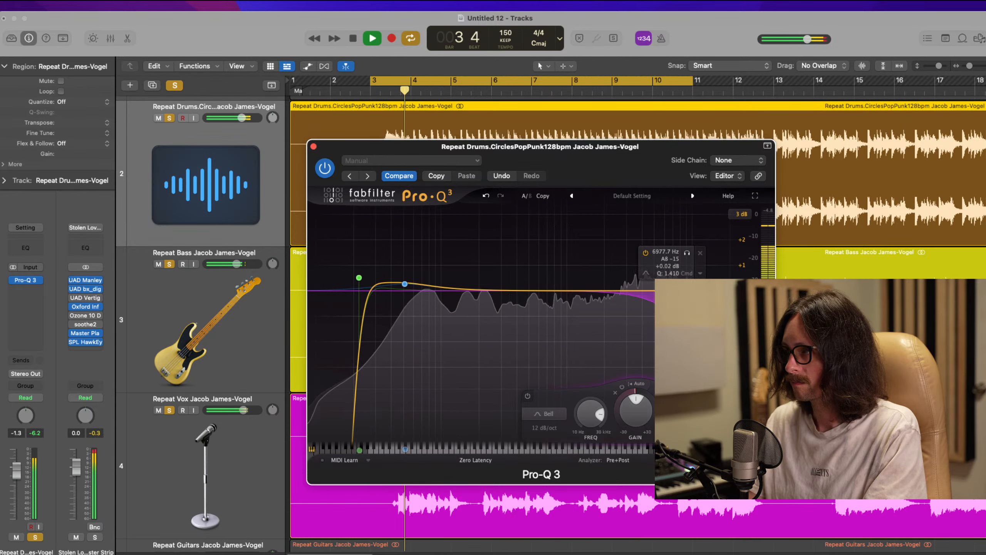
key(space)
key(space)
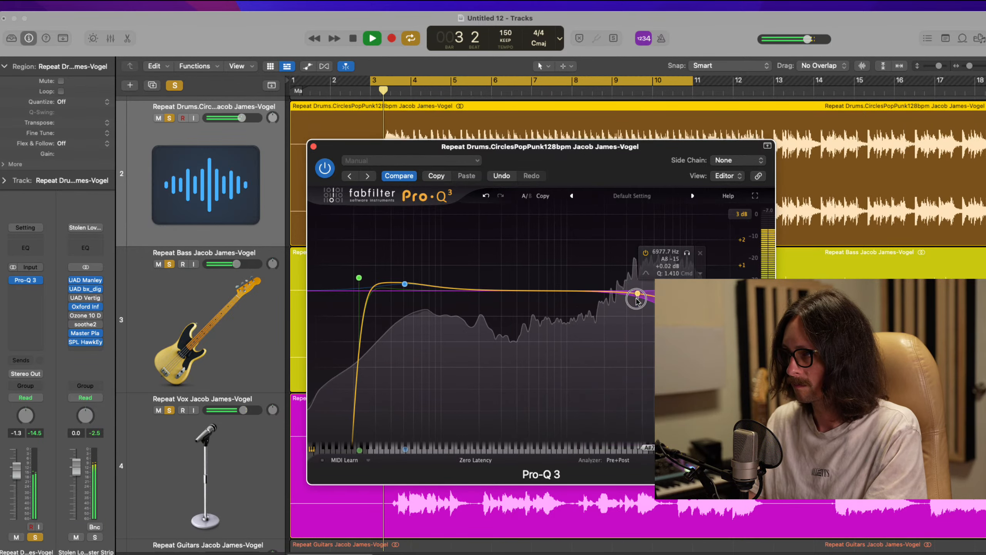
Step: Add a dynamic bell cut at about 3559 Hz to the drums, with a Q of about 1.56 and static gain near 0 dB, auditioning repeatedly
drag(637, 291, 652, 322)
key(space)
key(space)
key(space)
key(space)
key(space)
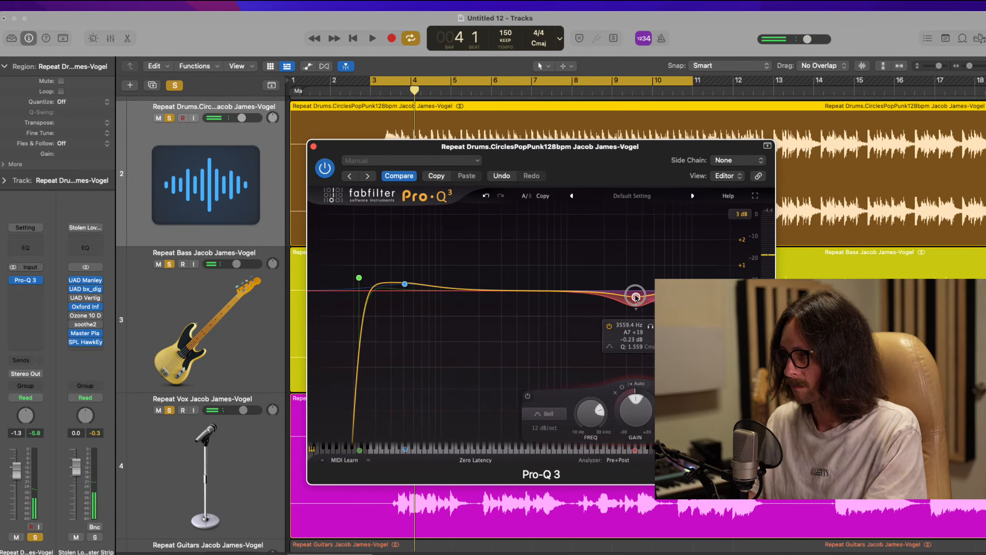
key(space)
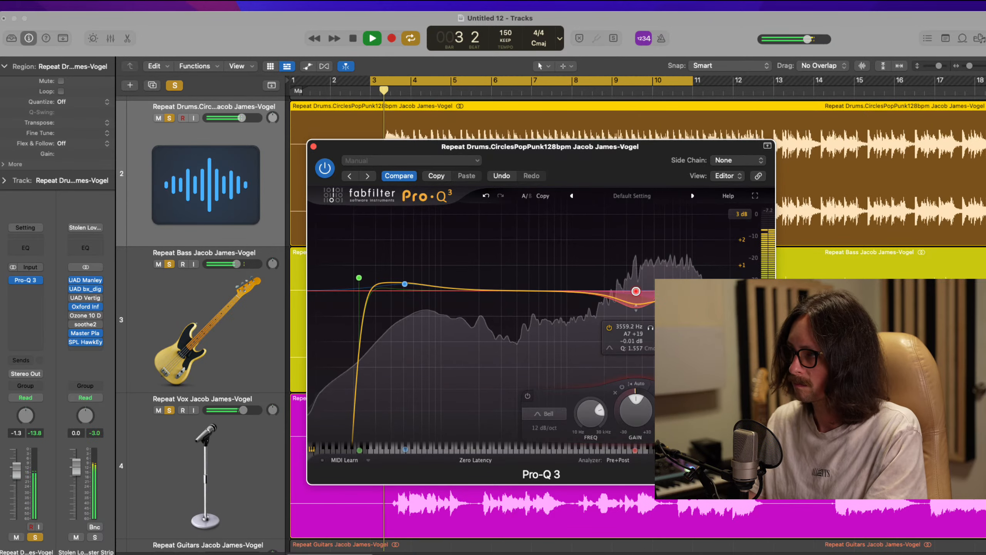
drag(636, 409, 637, 406)
key(space)
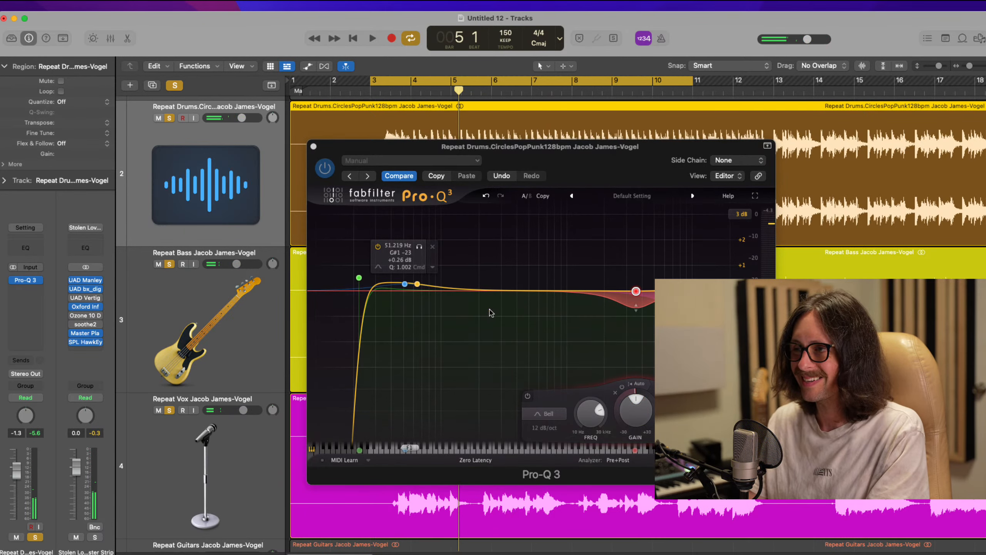
Step: Add another band to the drums' Pro-Q 3, change its shape to Tilt Shelf and set its frequency to 734.44 Hz
click(542, 292)
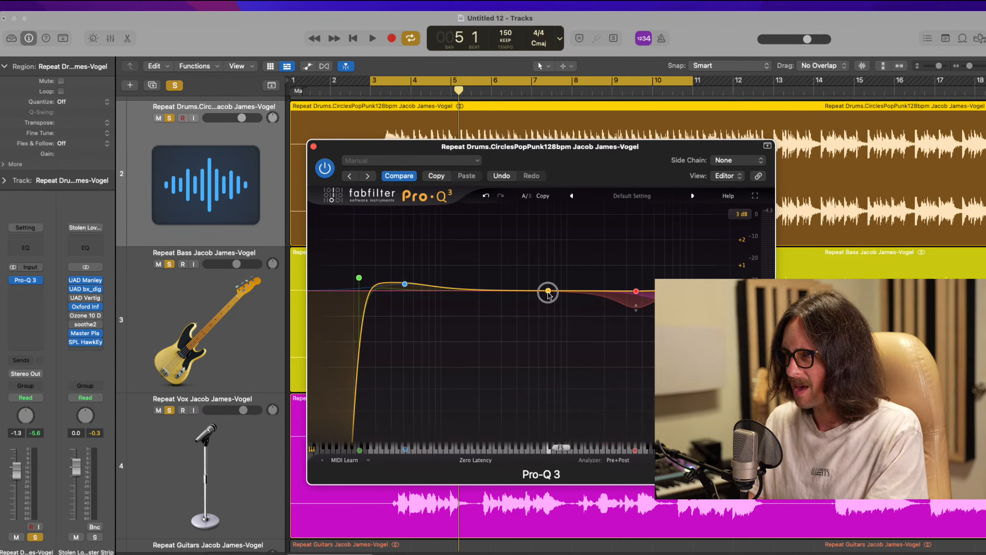
click(548, 291)
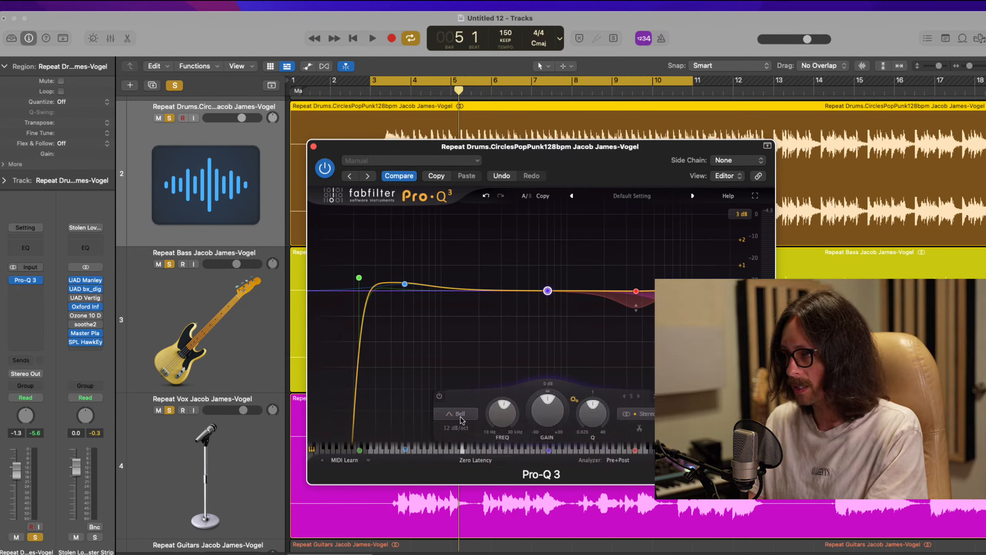
click(461, 413)
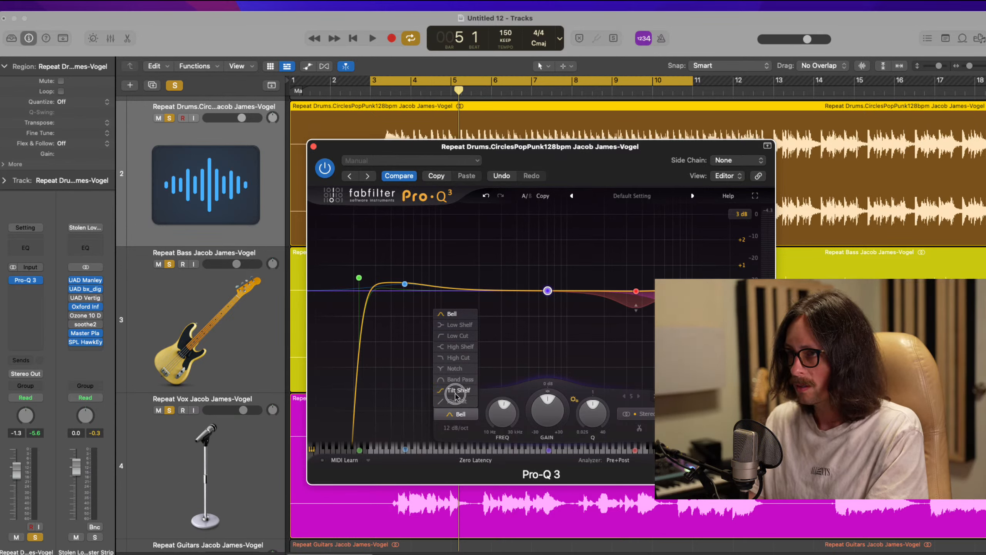
click(455, 394)
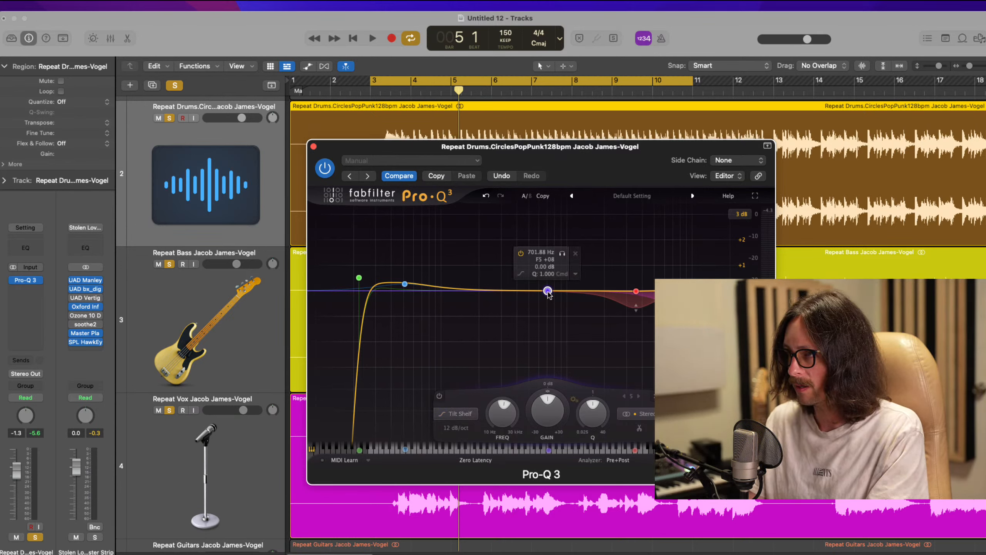
mouse_move(587, 408)
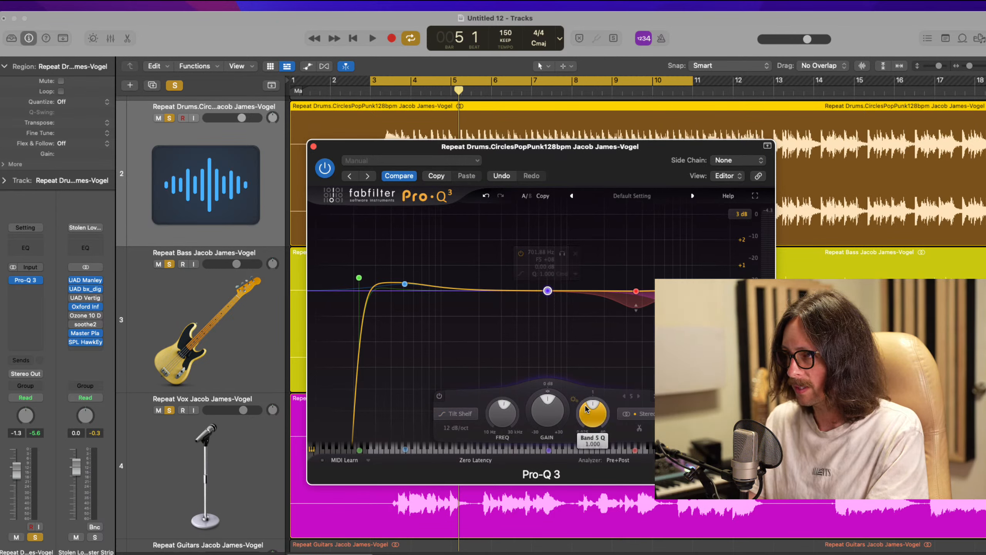
mouse_move(512, 411)
mouse_move(509, 413)
mouse_down()
mouse_move(501, 390)
mouse_move(502, 405)
mouse_up()
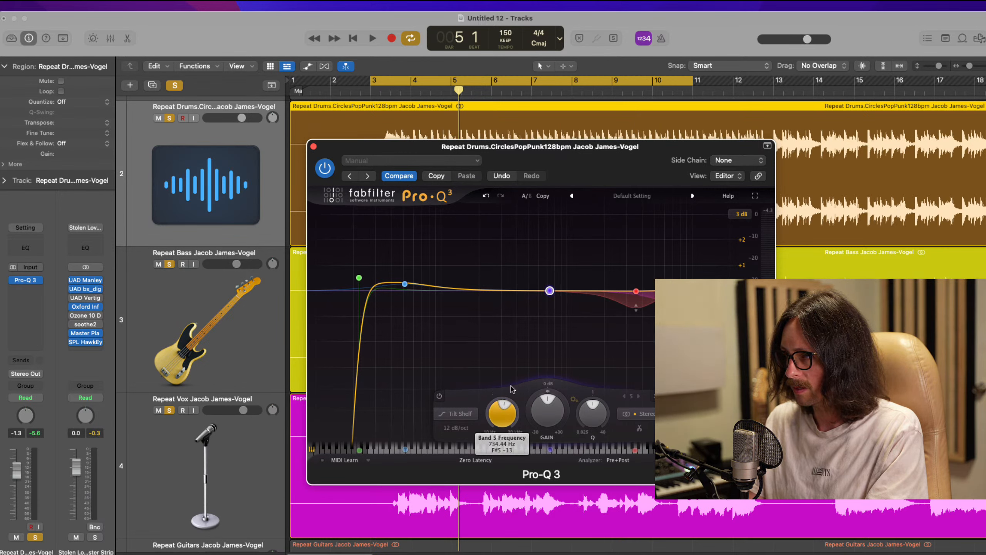
click(439, 396)
click(439, 396)
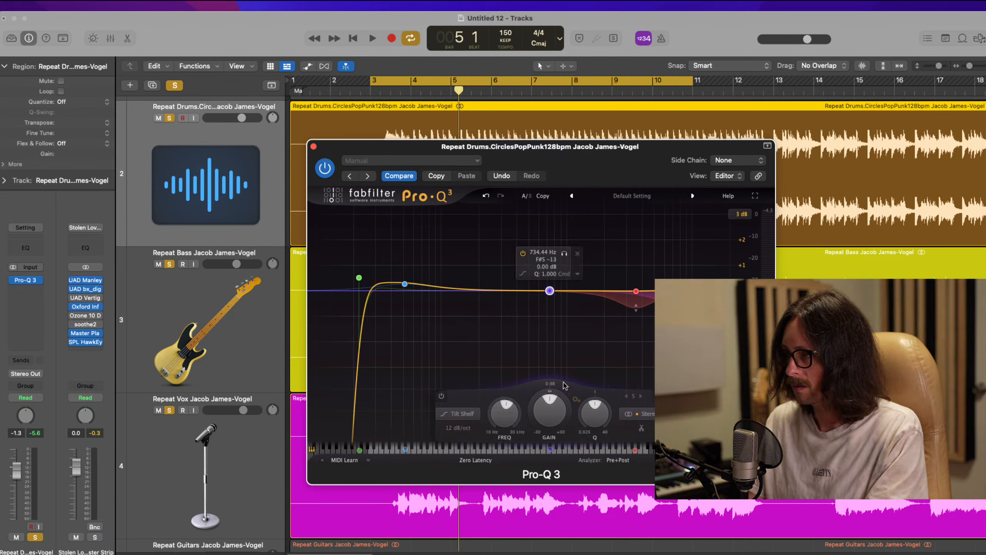
Step: Set the drums' tilt shelf gain to -0.43 dB and lower the 51 Hz bell to about +0.21 dB
mouse_move(548, 406)
mouse_down()
mouse_move(555, 391)
mouse_move(542, 417)
mouse_move(541, 397)
mouse_up()
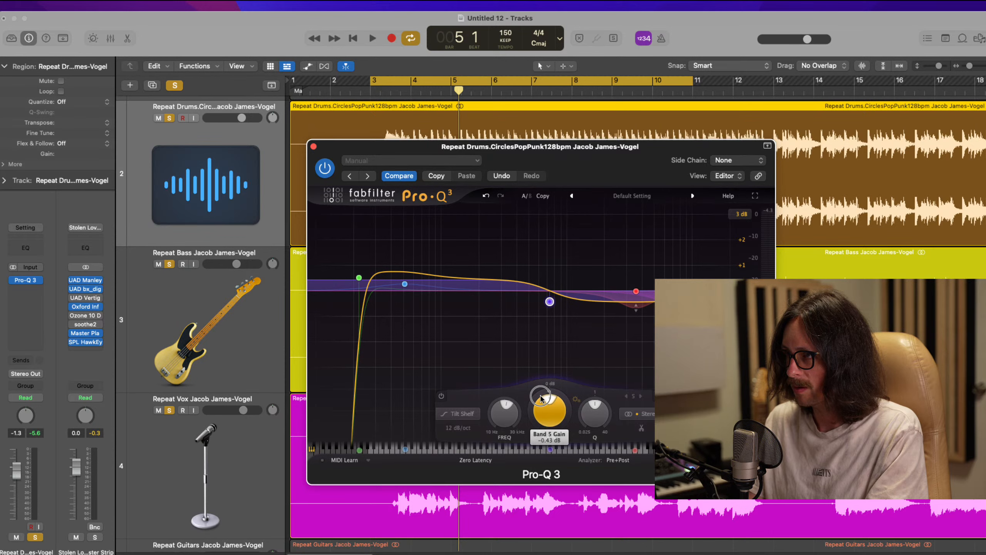
click(404, 284)
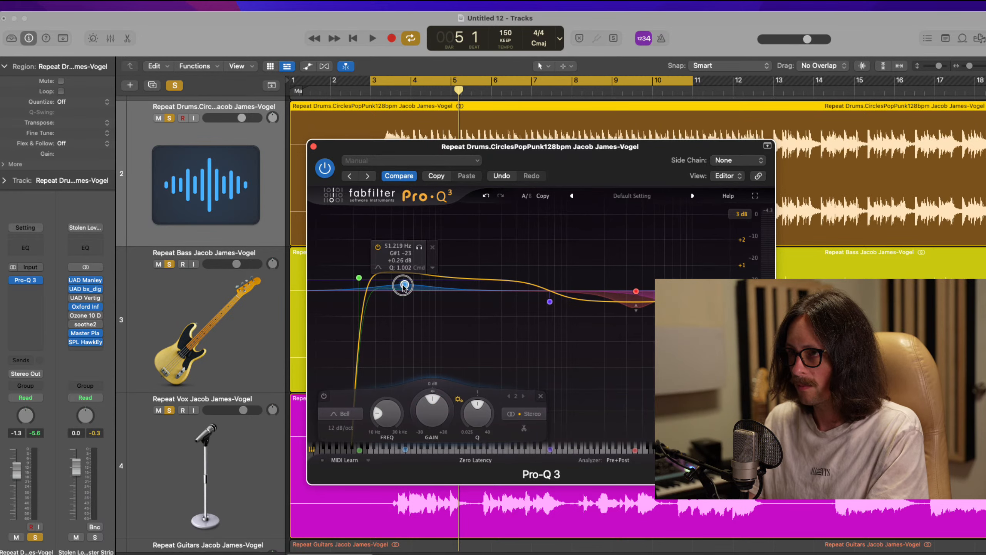
mouse_move(358, 280)
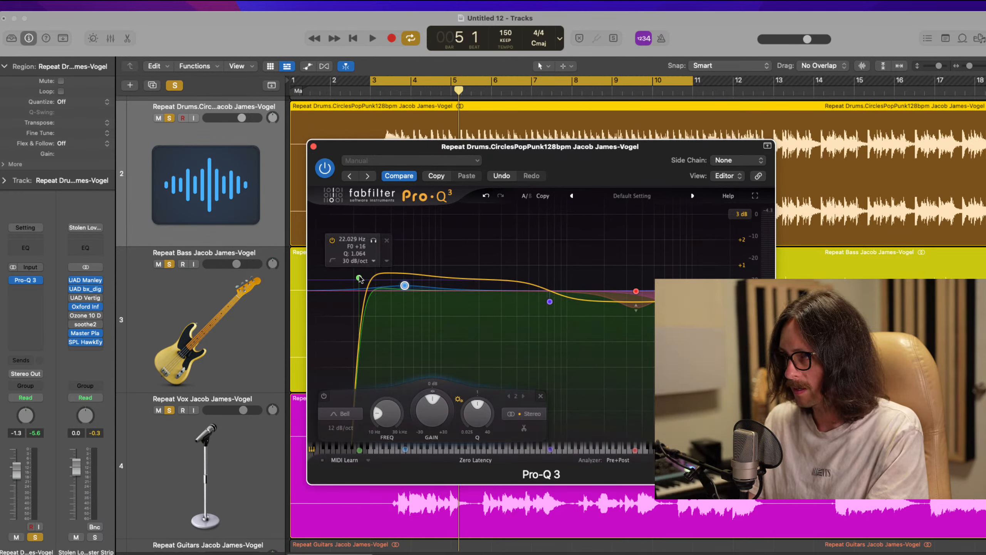
mouse_move(542, 302)
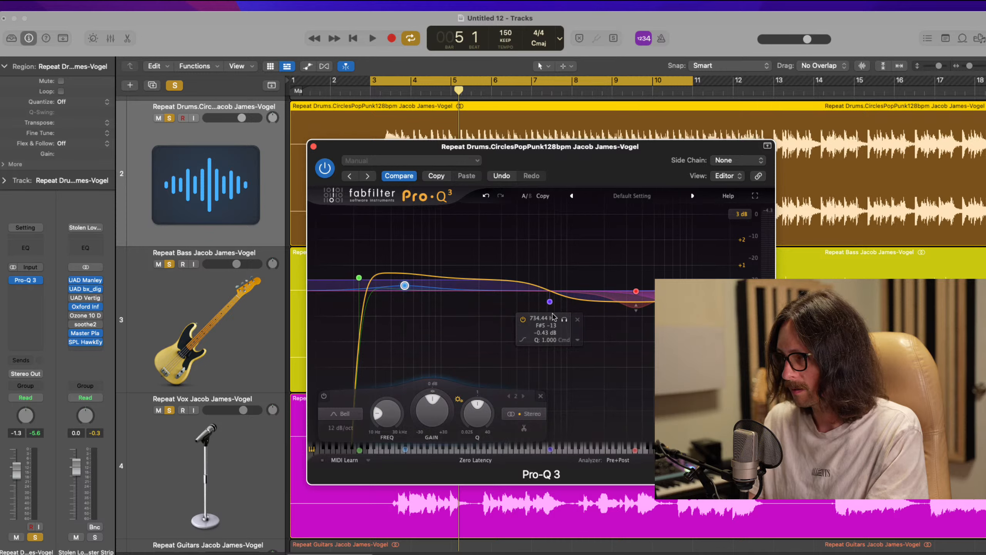
Step: Play the cycle range to audition the drums' EQ, checking the tilt shelf and the dynamic bell near 3559 Hz
key(super+Tab)
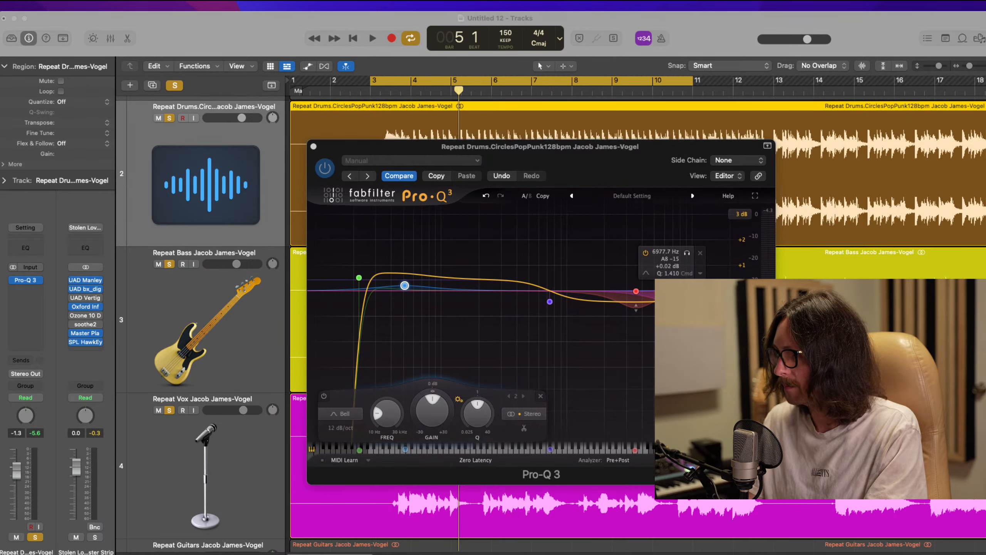
click(680, 200)
key(space)
mouse_move(550, 302)
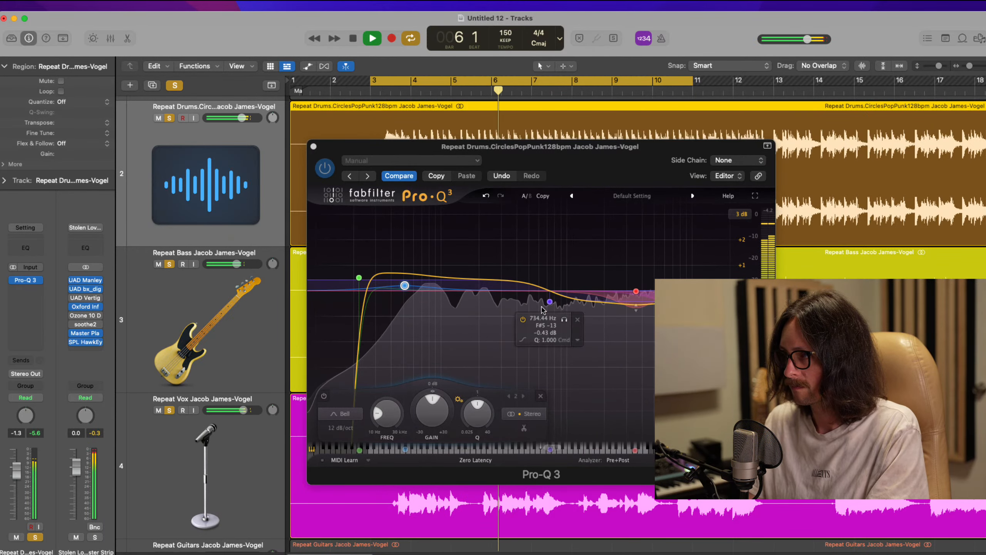
click(639, 310)
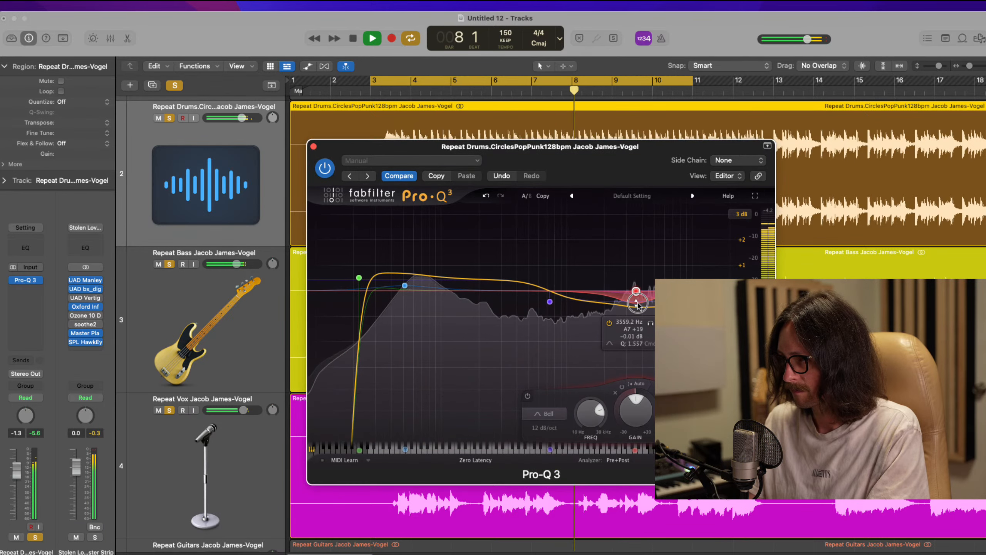
Step: Change the drums' tilt shelf to Flat Tilt and move it to about 496 Hz with a gain of about -0.46 dB
click(549, 303)
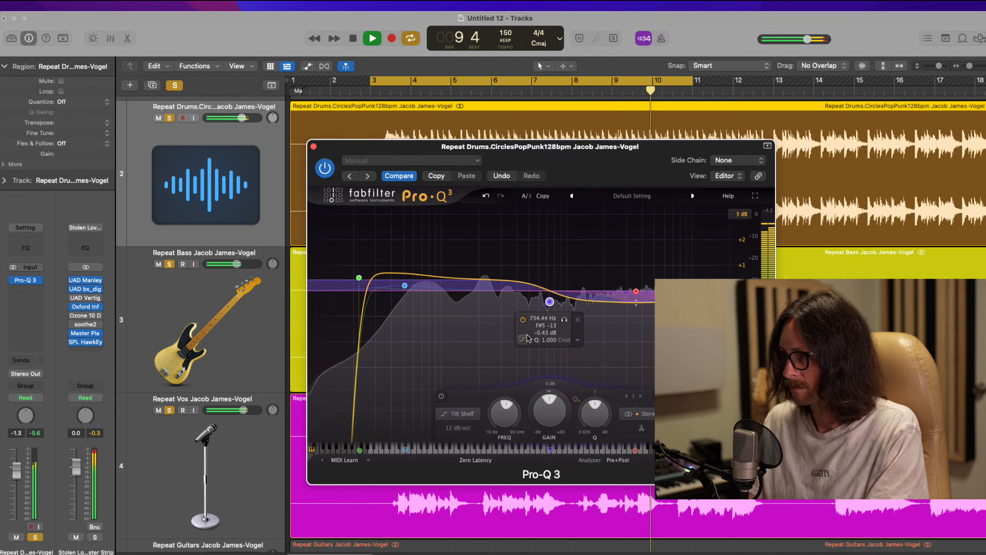
click(523, 340)
click(615, 350)
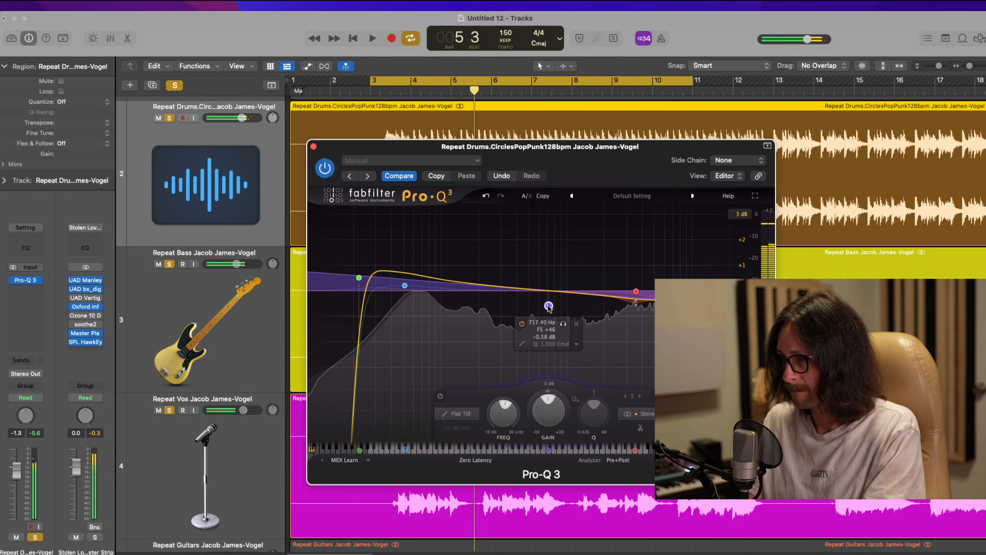
drag(550, 302, 530, 303)
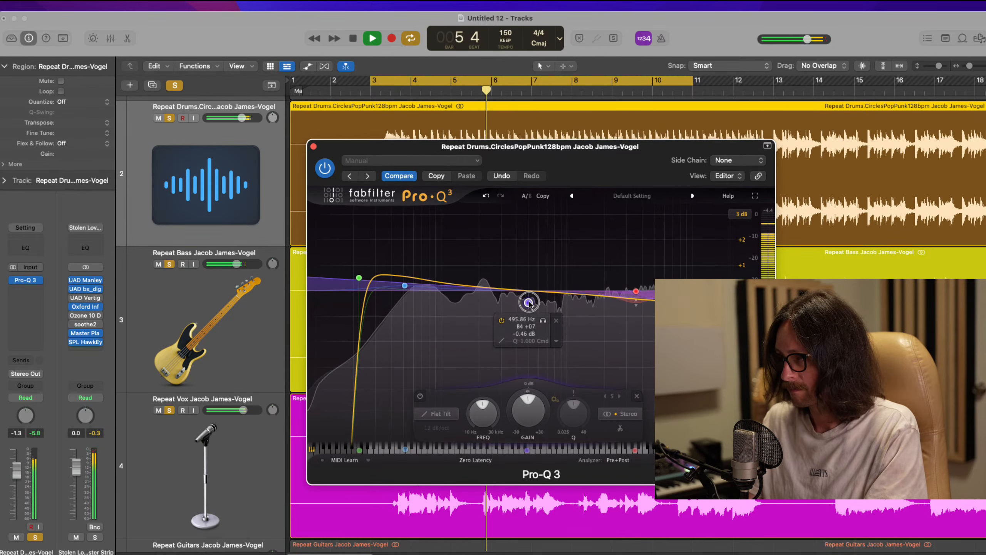
Step: Soften the drums' low cut to a Q of about 0.96 and shift its frequency slightly below 21.5 Hz
click(359, 278)
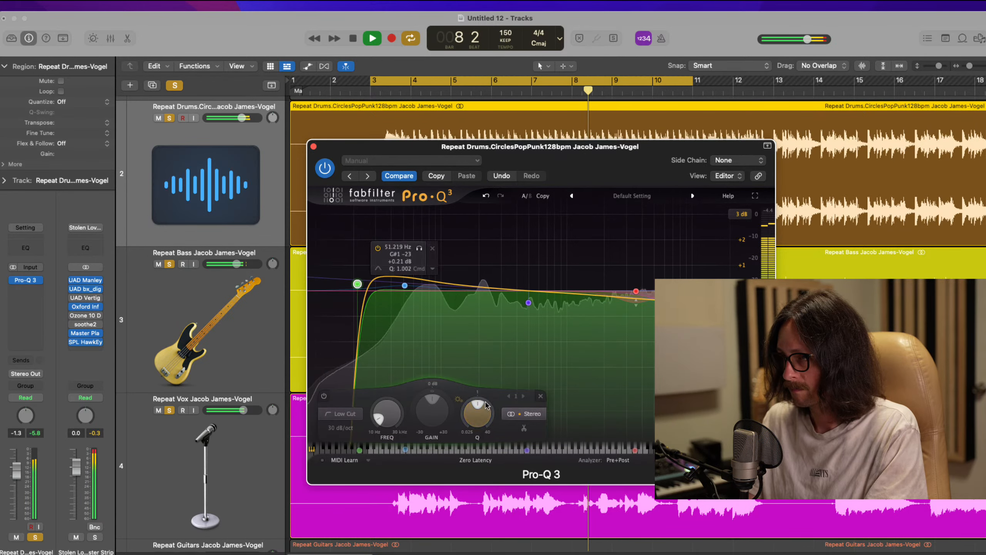
drag(487, 405, 474, 407)
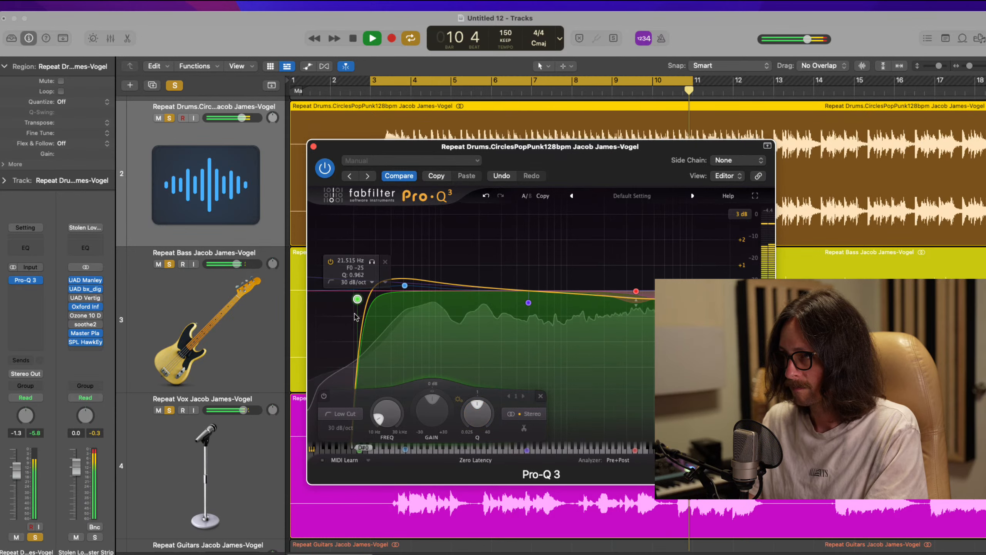
drag(357, 299, 354, 299)
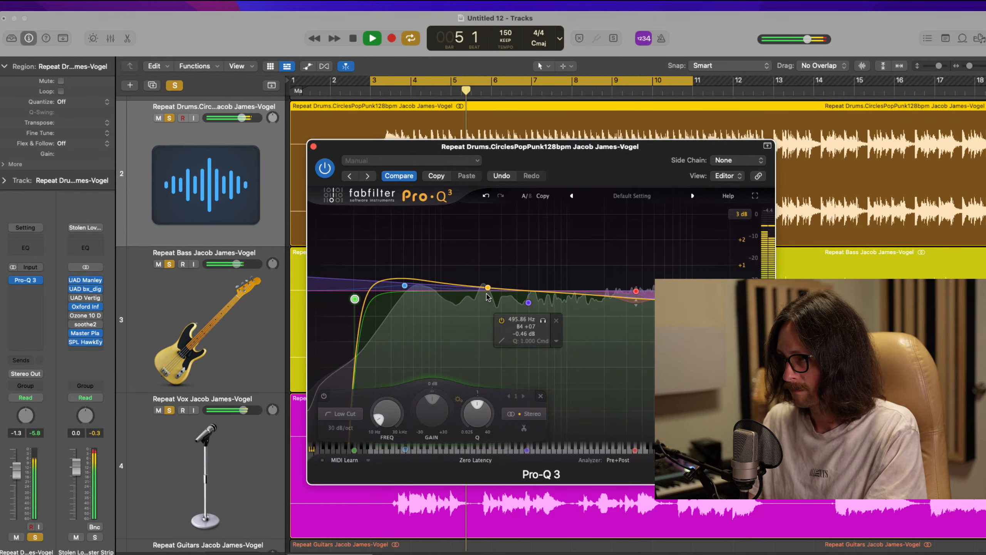
Step: Compare the mix with the drums' Pro-Q 3 bypassed and enabled during playback, and close the plug-in window
key(space)
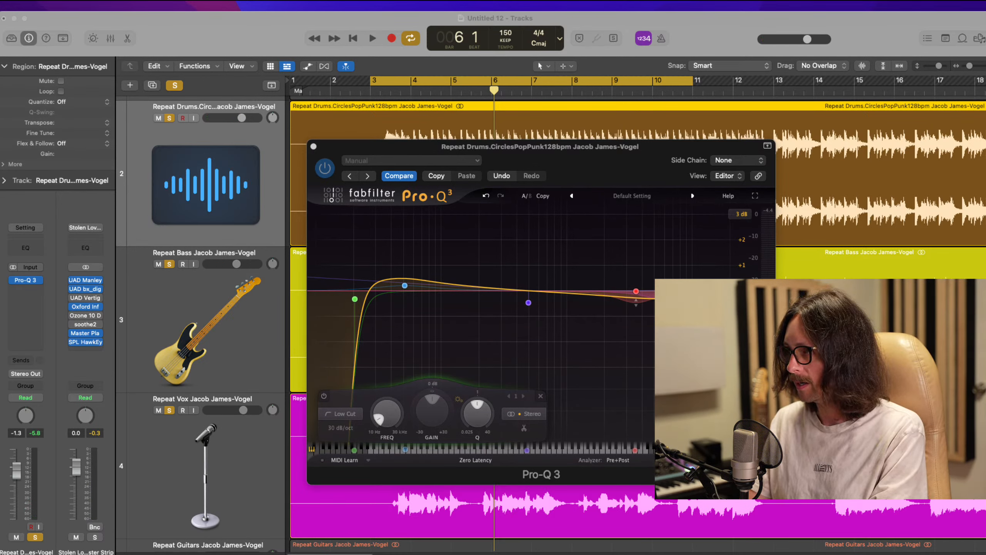
click(330, 171)
key(space)
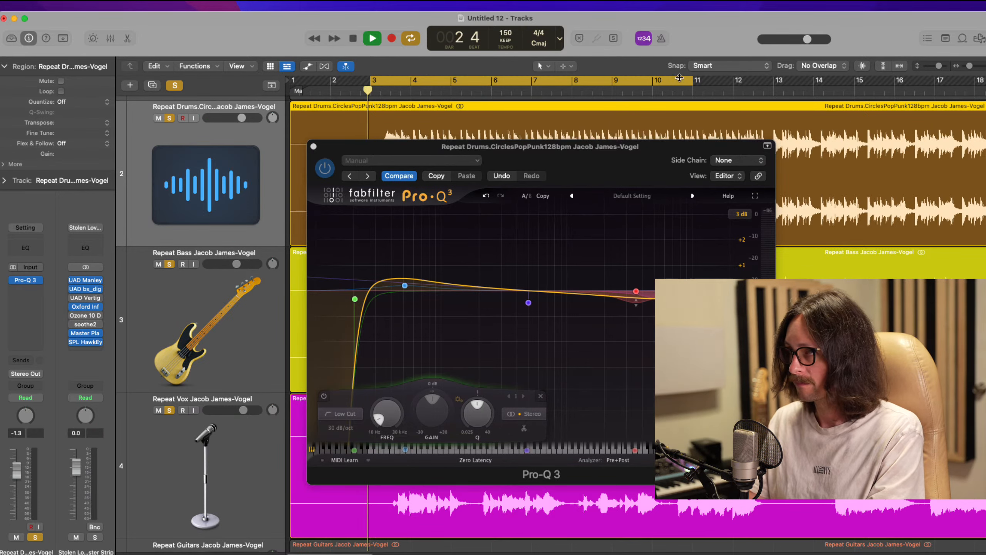
click(327, 169)
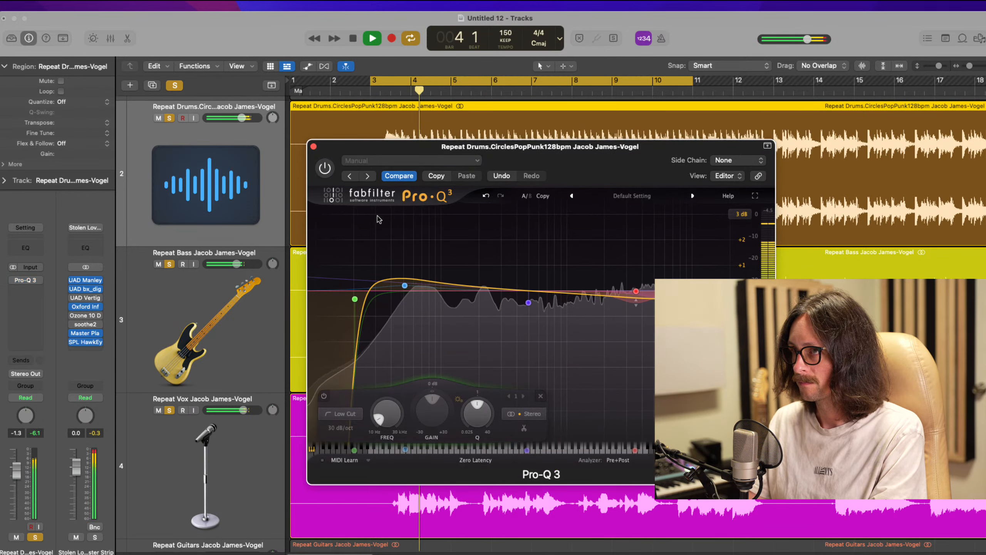
click(327, 170)
key(Return)
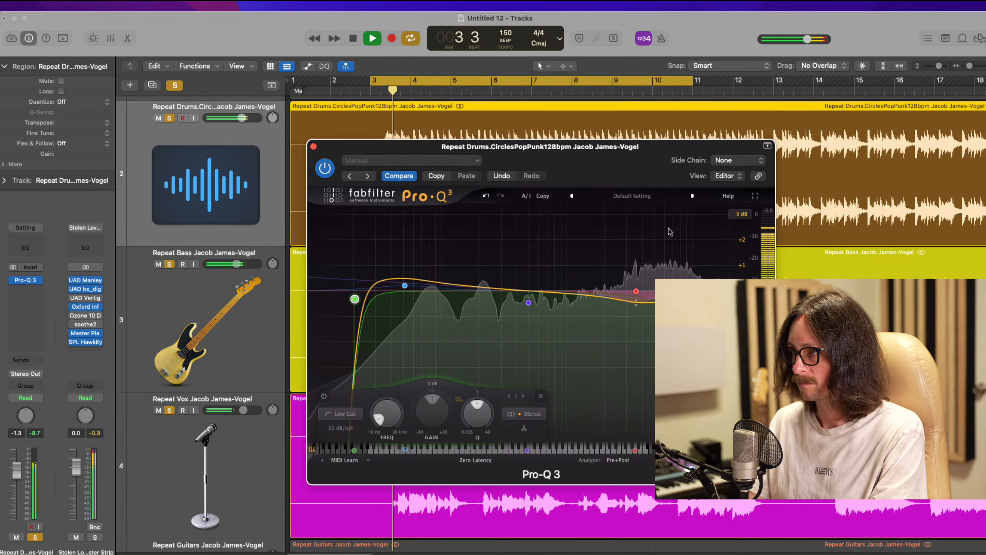
mouse_move(672, 290)
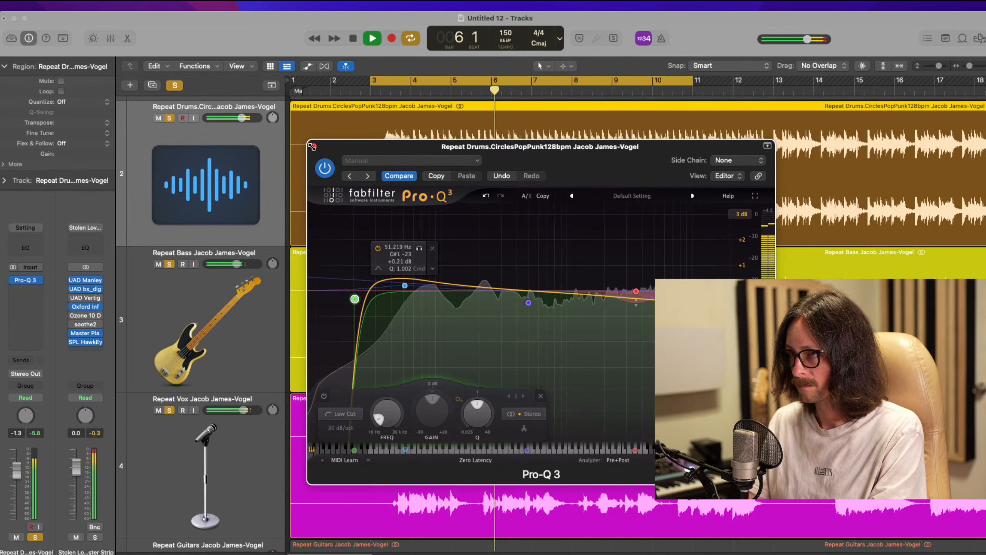
key(space)
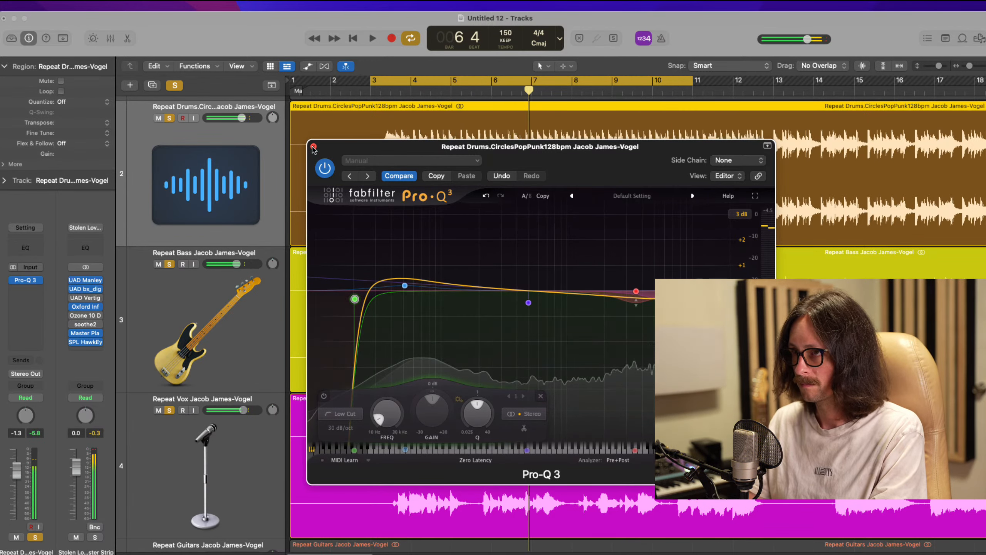
click(313, 147)
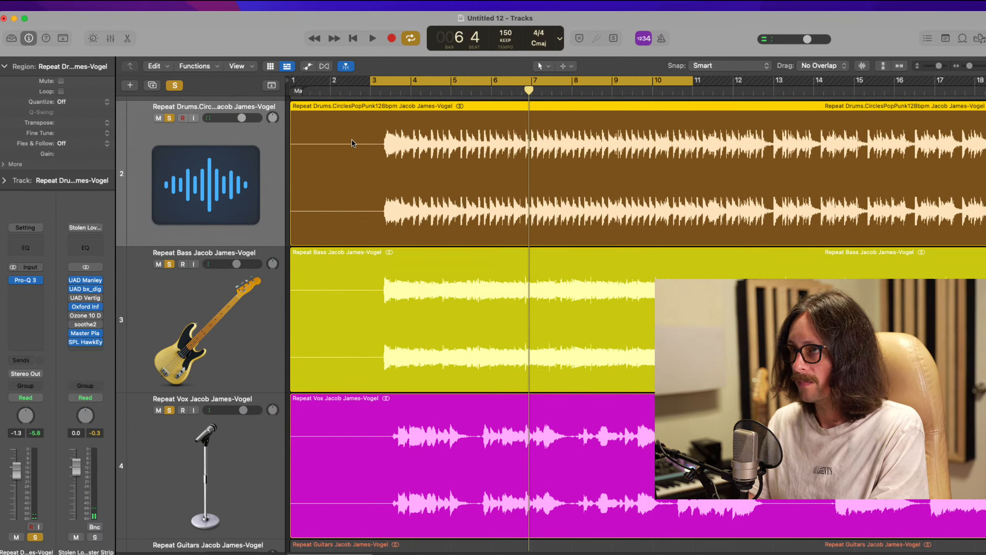
Step: Show track automation and create a short volume dip at the drums' first hit, using -3.2 and -3.0 dB points between -1.3 dB points
drag(352, 143, 489, 293)
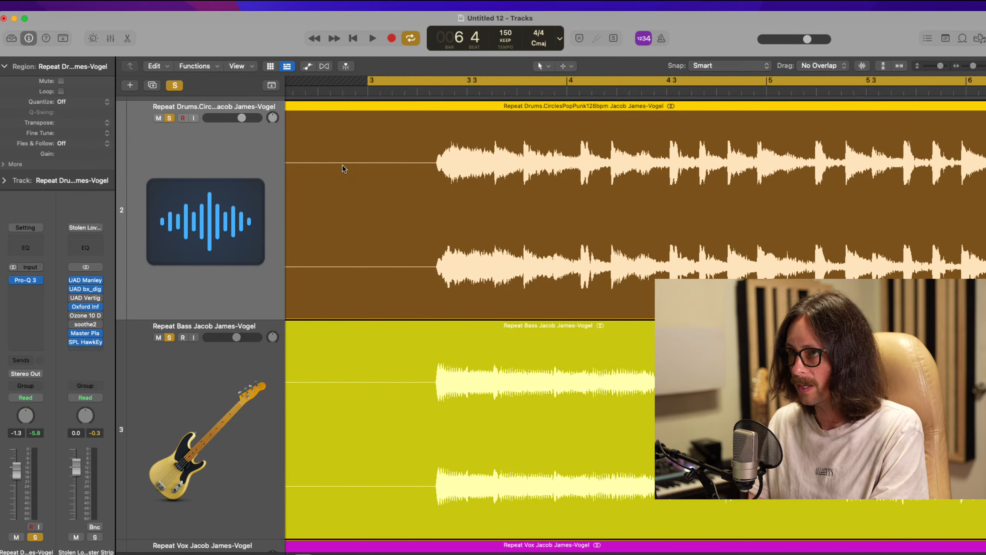
key(a)
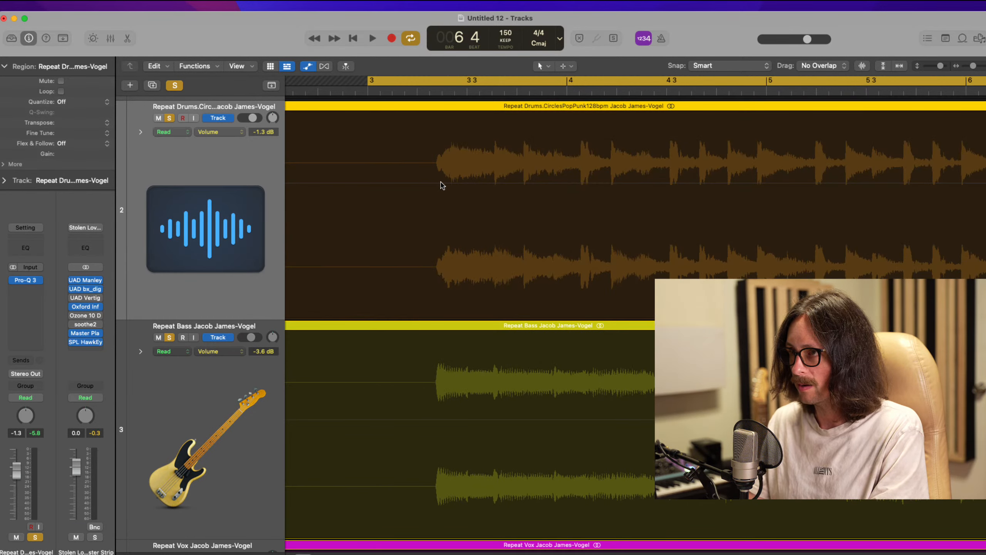
click(442, 185)
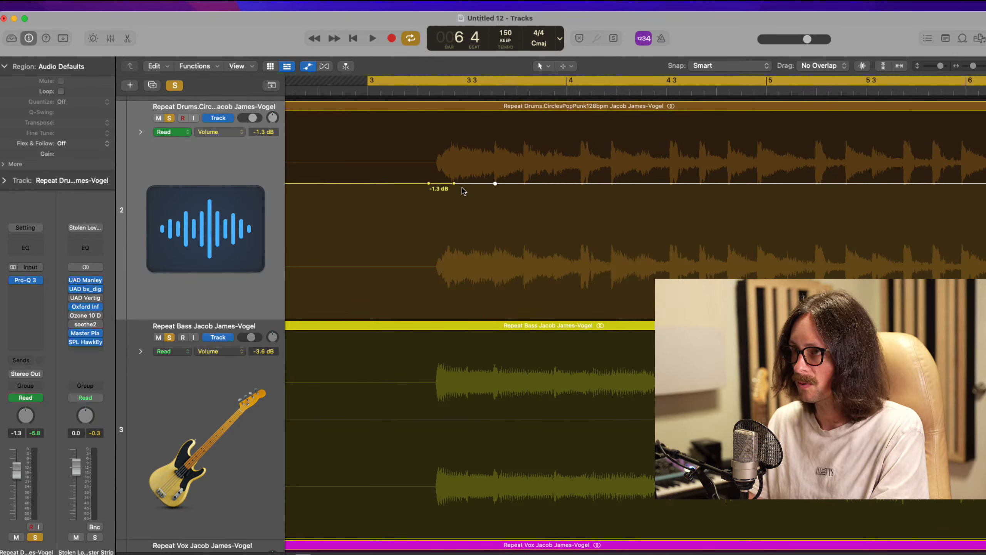
drag(454, 184, 451, 190)
key(space)
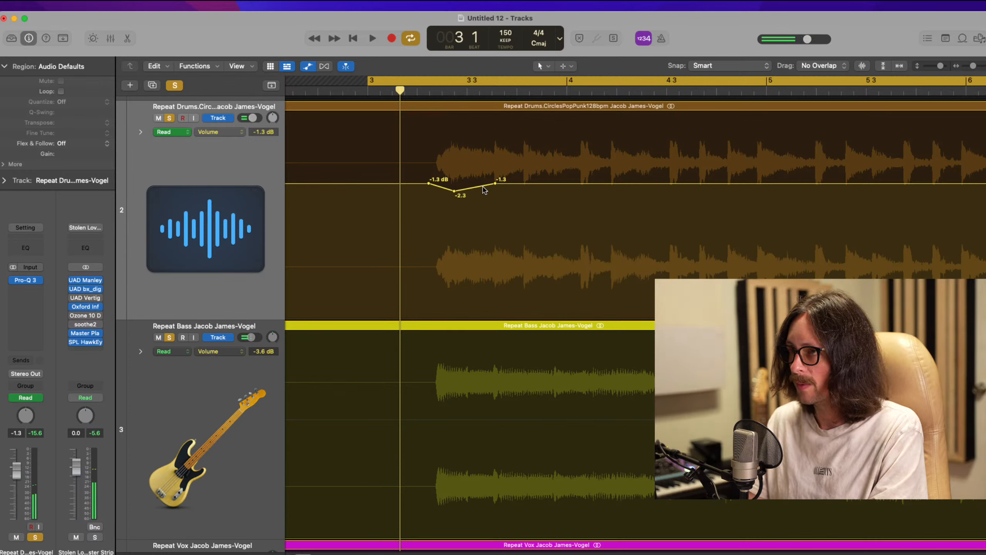
drag(482, 186, 451, 197)
key(super+z)
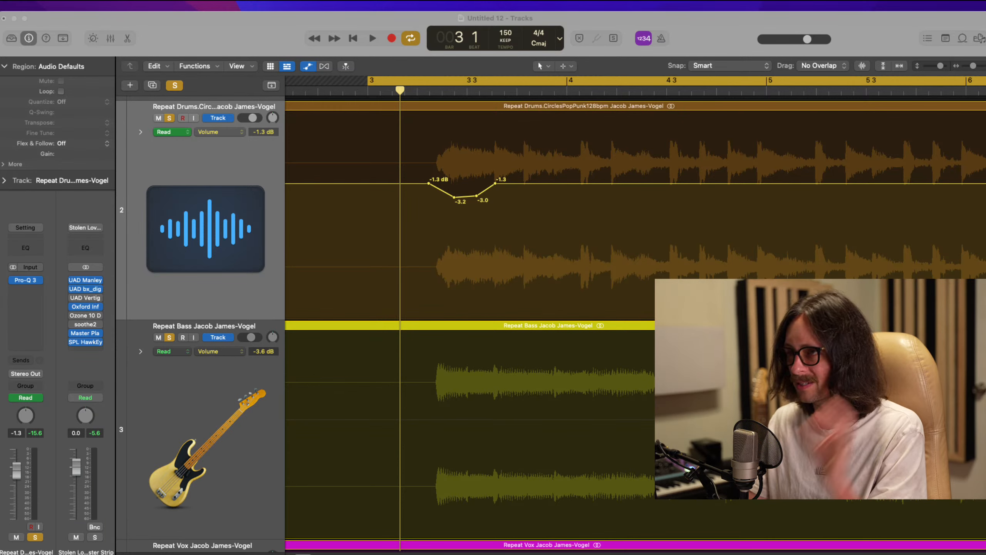
Step: Play the intro with the drum volume dip, comparing the drums' Pro-Q 3 bypassed and enabled, and stop playback
key(space)
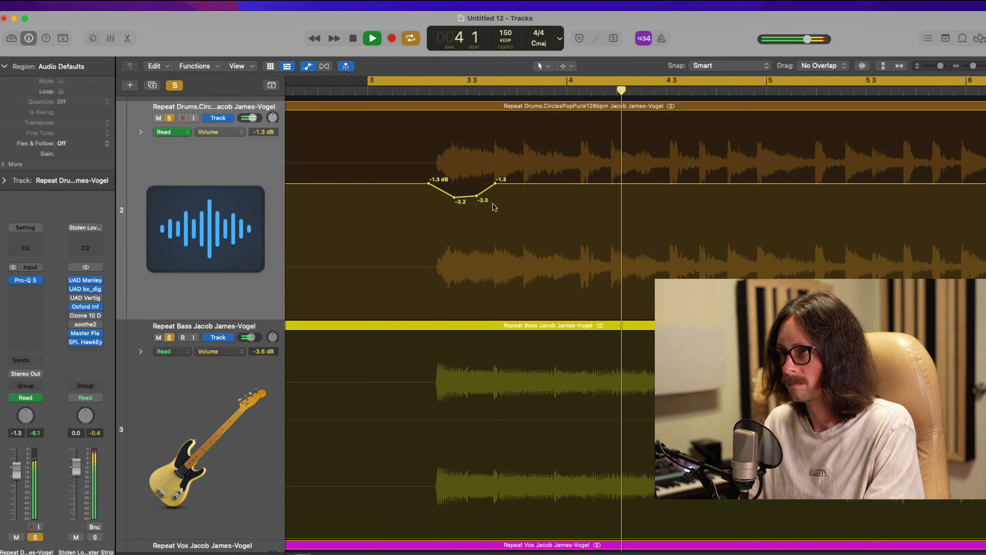
key(space)
key(space)
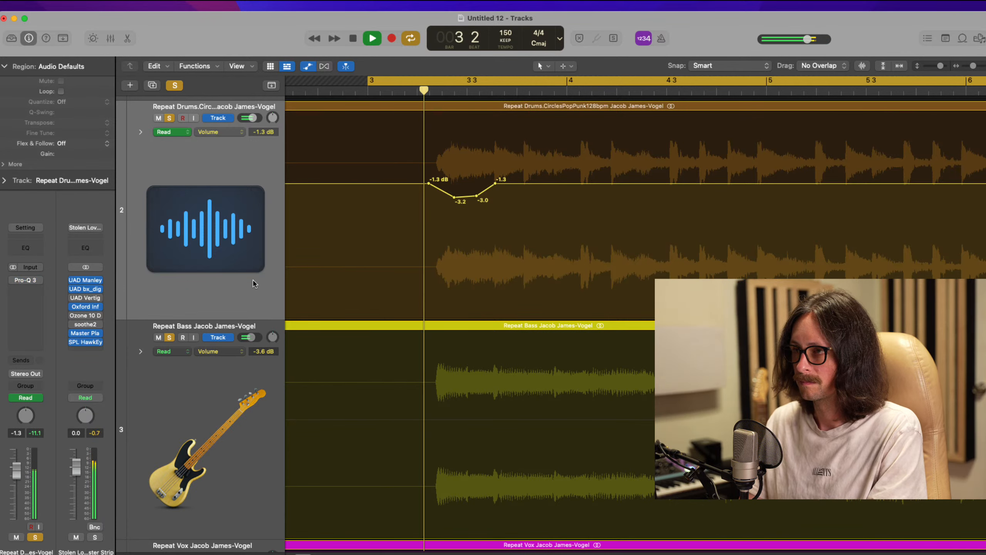
key(space)
click(11, 280)
key(space)
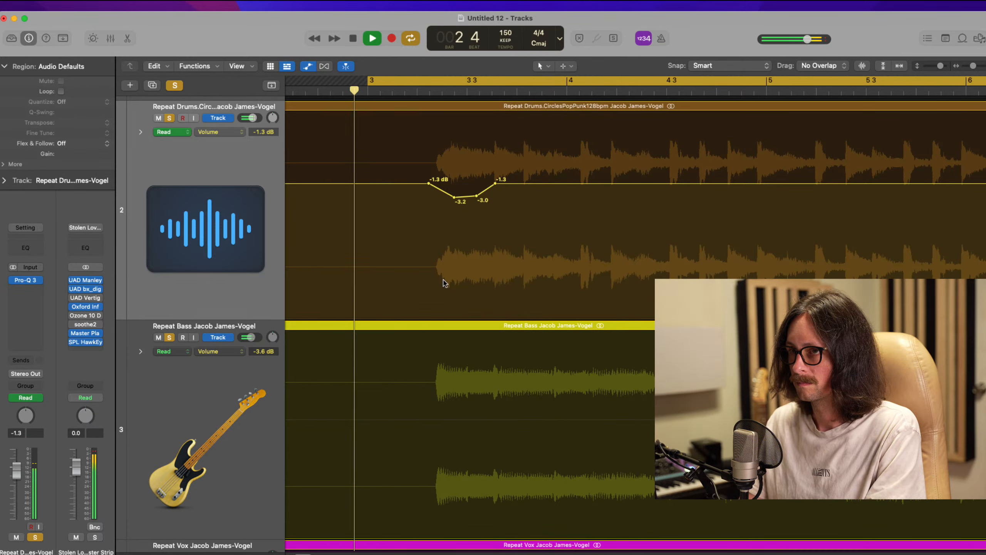
scroll(557, 241, up, 3)
scroll(557, 242, down, 6)
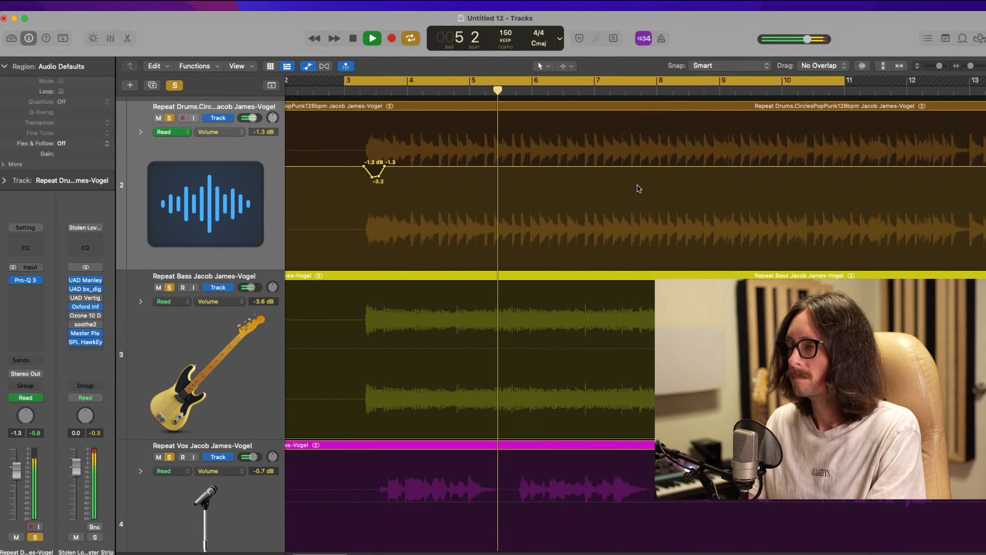
scroll(633, 194, down, 4)
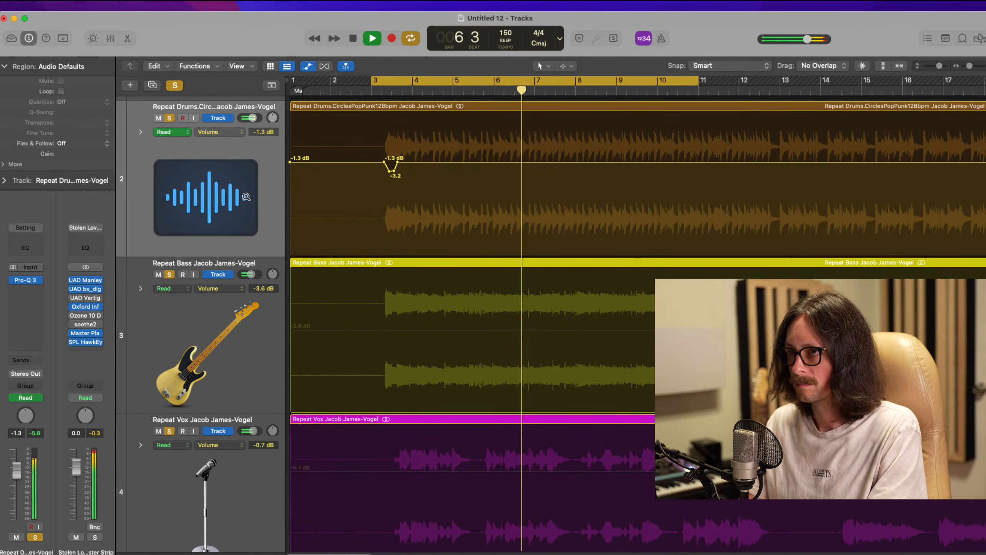
click(427, 194)
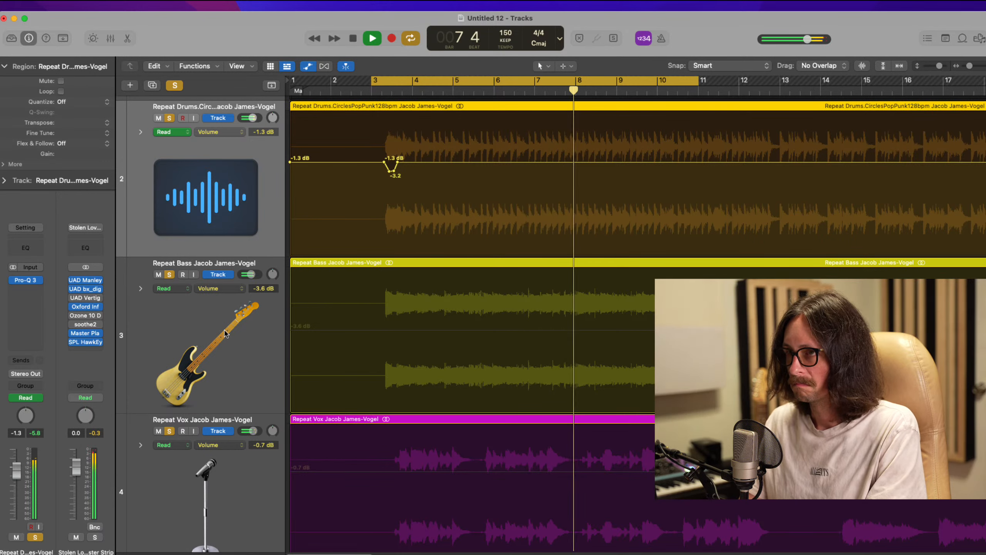
scroll(484, 385, down, 2)
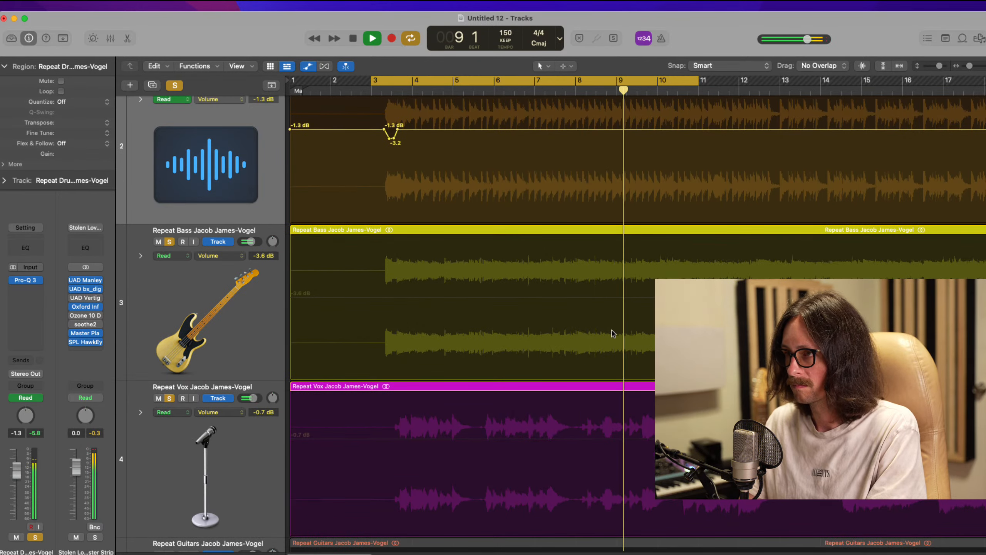
key(space)
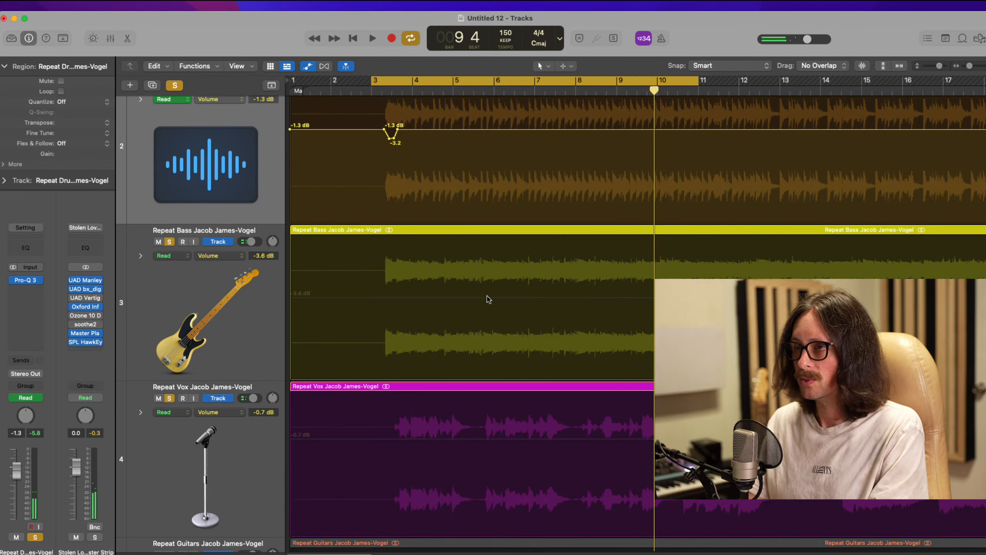
Step: Hide track automation and extend the cycle range to bar 91 so it covers the song
key(a)
scroll(565, 376, down, 10)
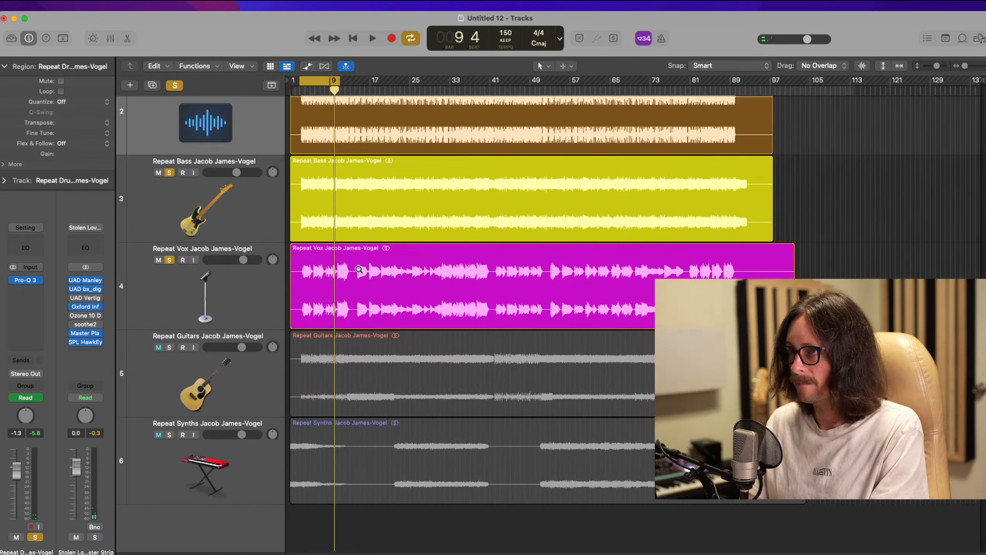
scroll(359, 270, down, 1)
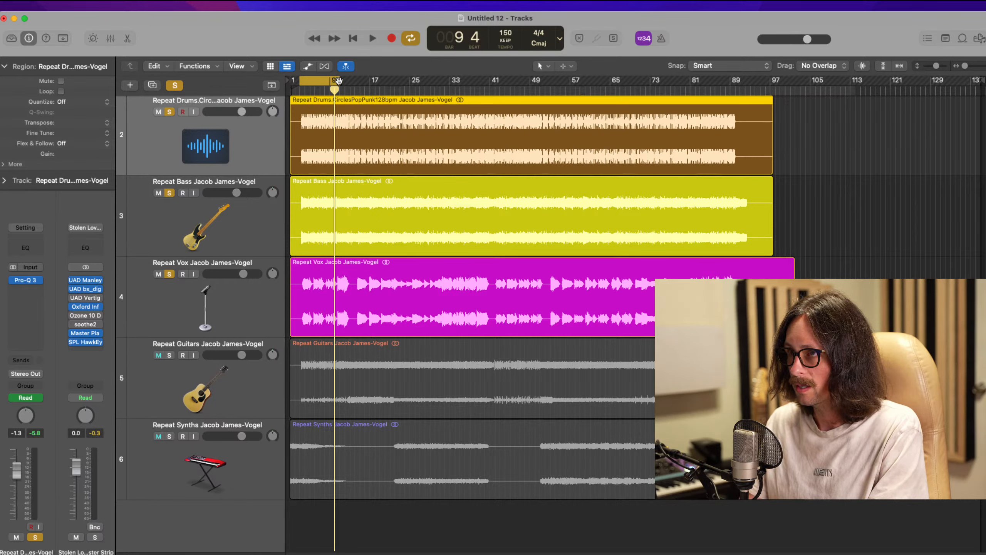
drag(339, 81, 740, 93)
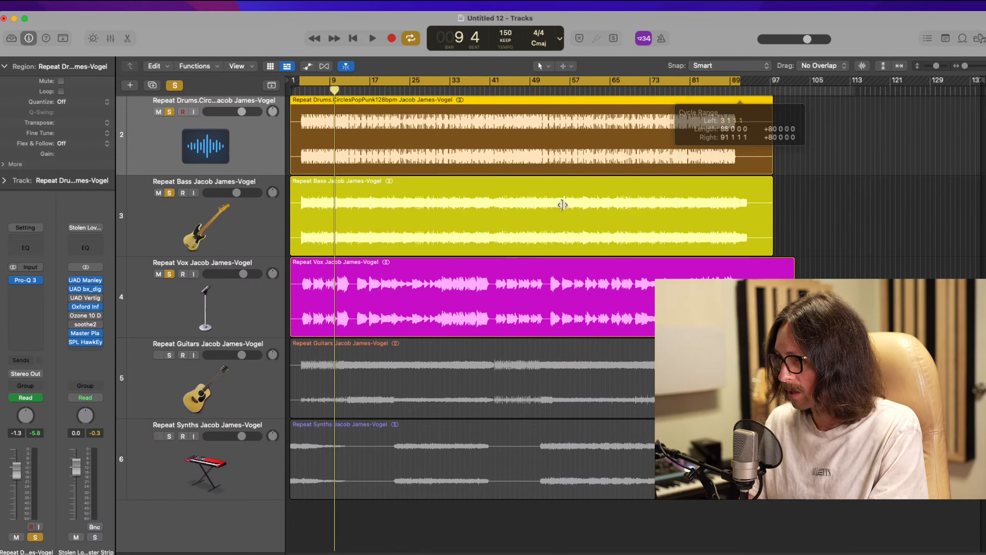
Step: Add the Guitars track to the soloed tracks and insert Pro-Q 3 on it
click(175, 391)
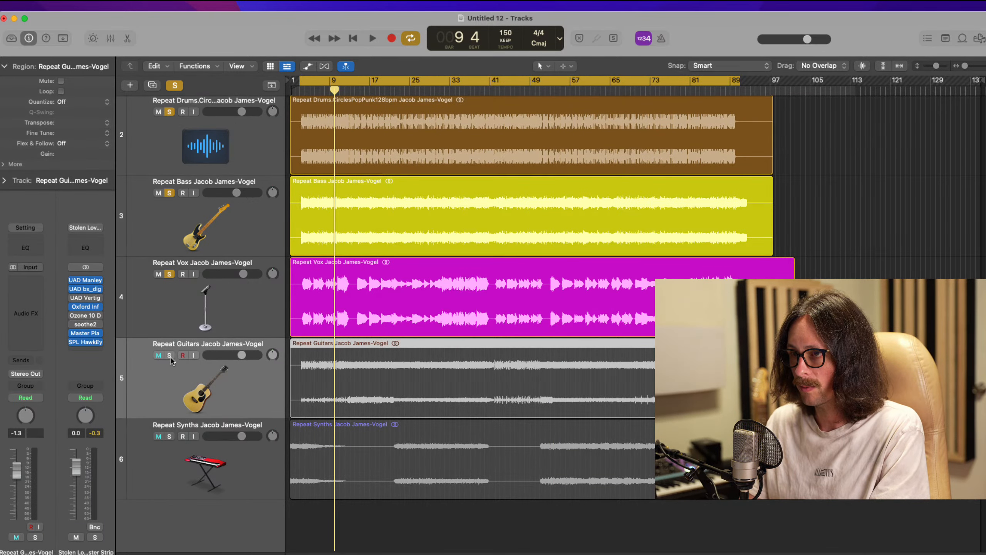
click(170, 355)
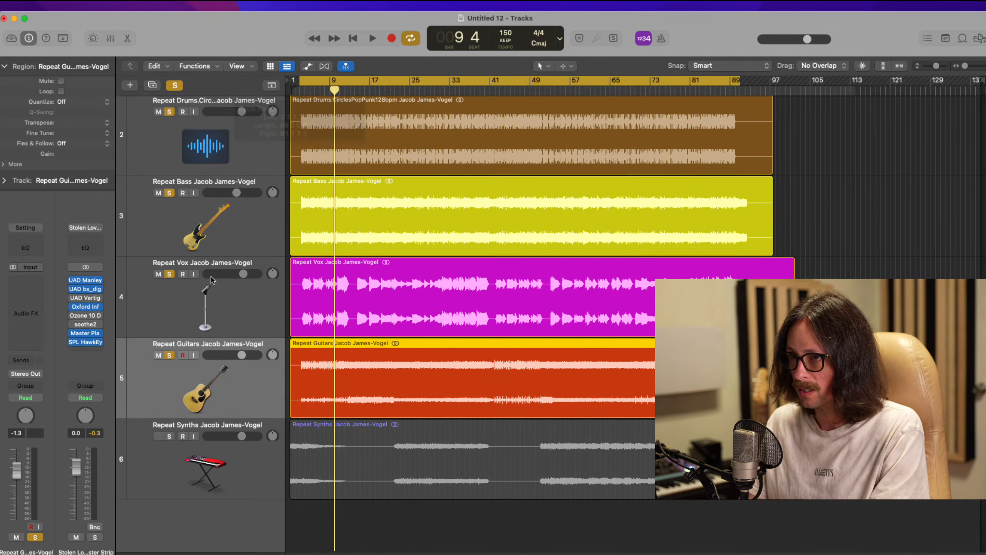
click(27, 280)
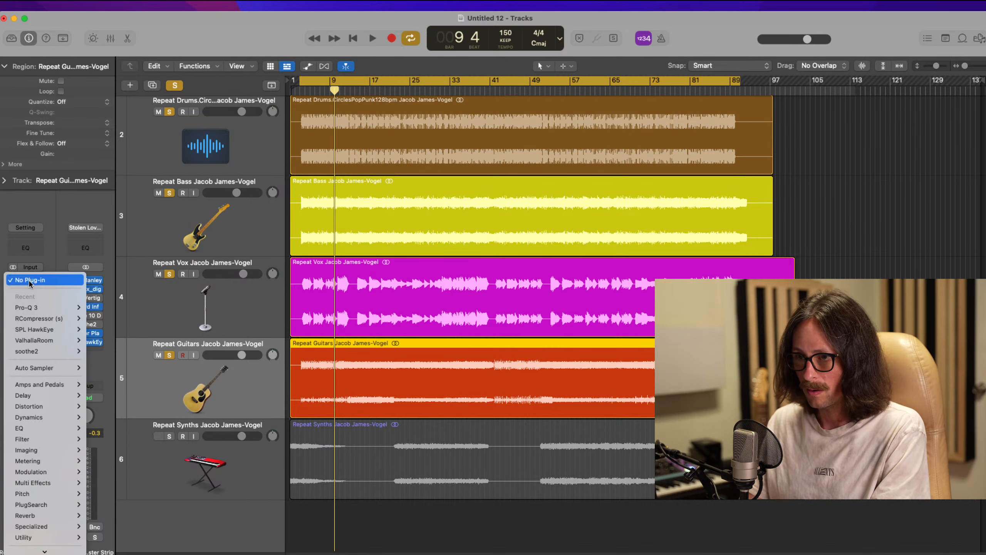
click(46, 308)
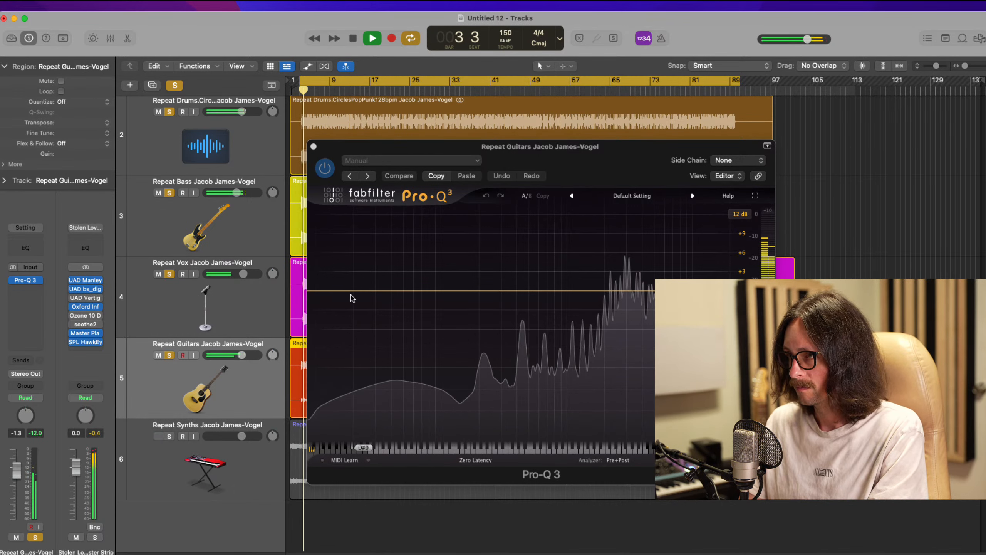
Step: Add a 24 dB/oct low cut at about 176 Hz to the guitars' EQ during playback
click(345, 291)
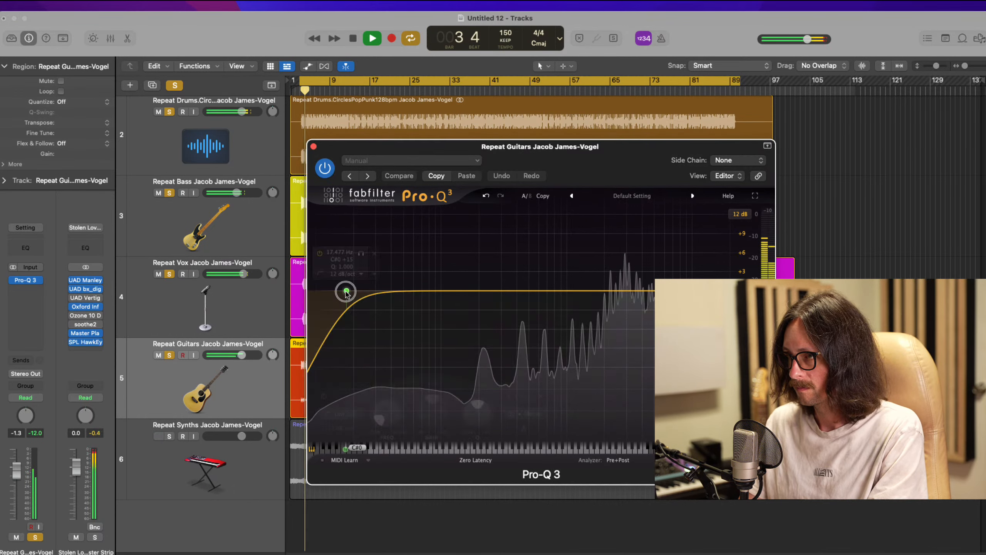
drag(346, 291, 433, 286)
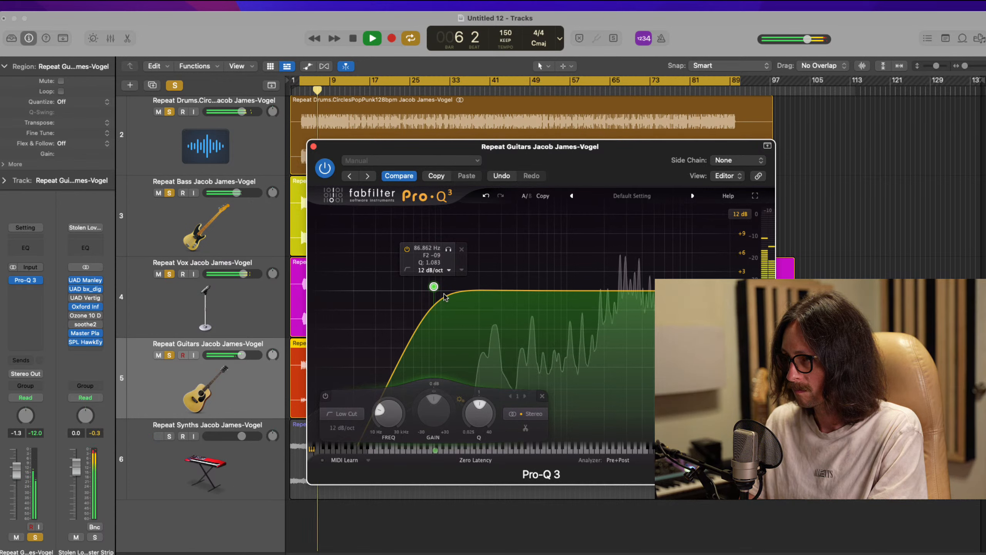
drag(434, 287, 471, 285)
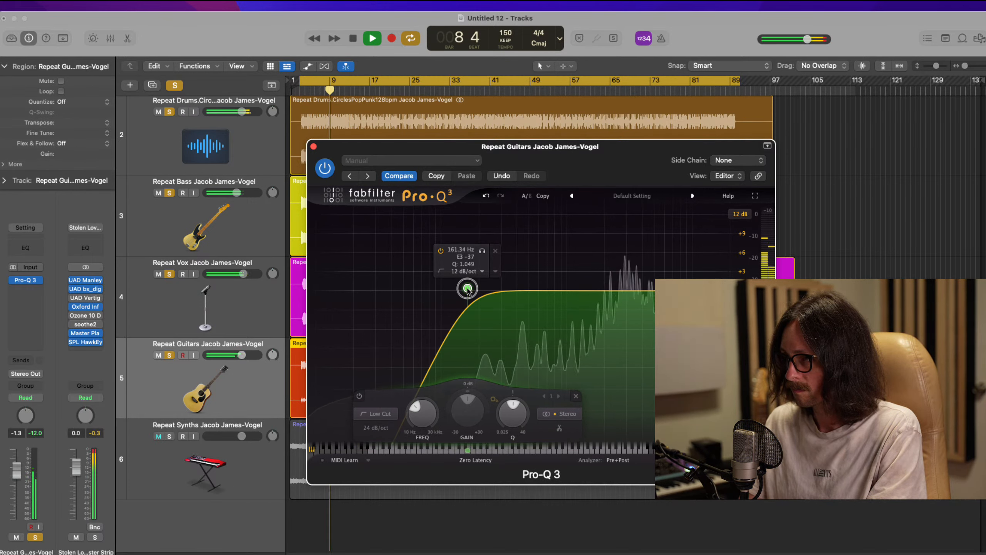
mouse_move(467, 289)
mouse_down()
mouse_move(502, 290)
mouse_move(490, 289)
mouse_move(533, 267)
mouse_move(473, 291)
mouse_up()
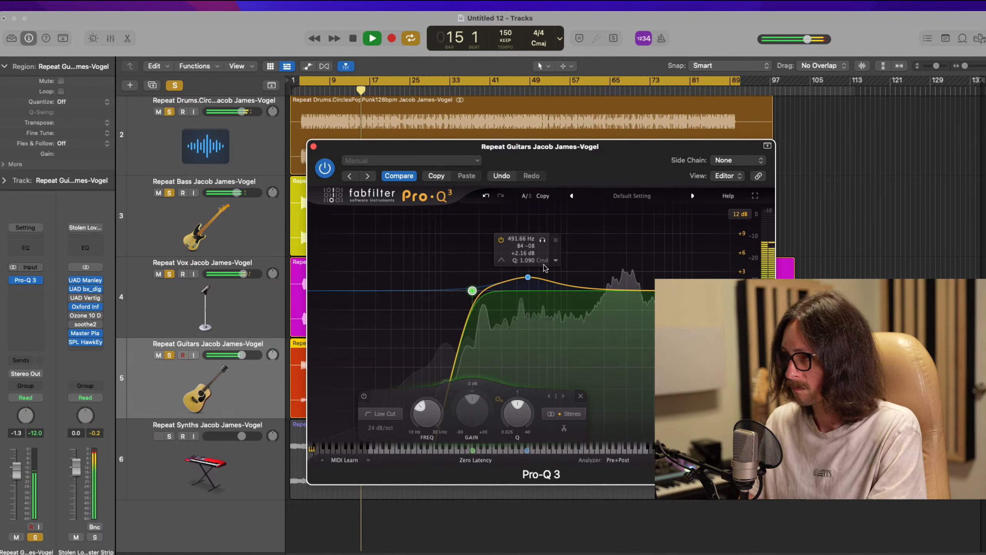
Step: Restrict the guitars' bell boost to the Side signal, position it near 500 Hz at about +2 dB, and solo only the Guitars track
click(555, 261)
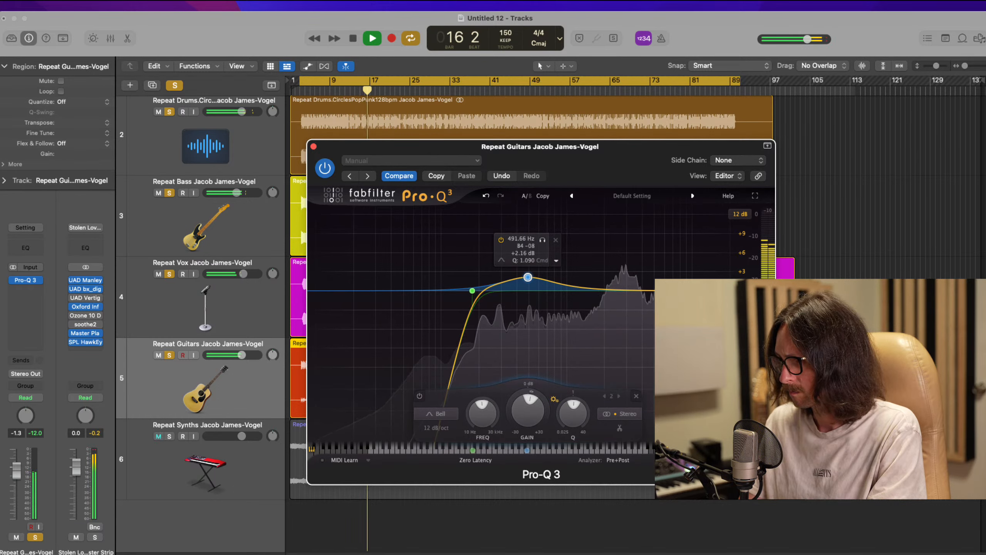
click(661, 380)
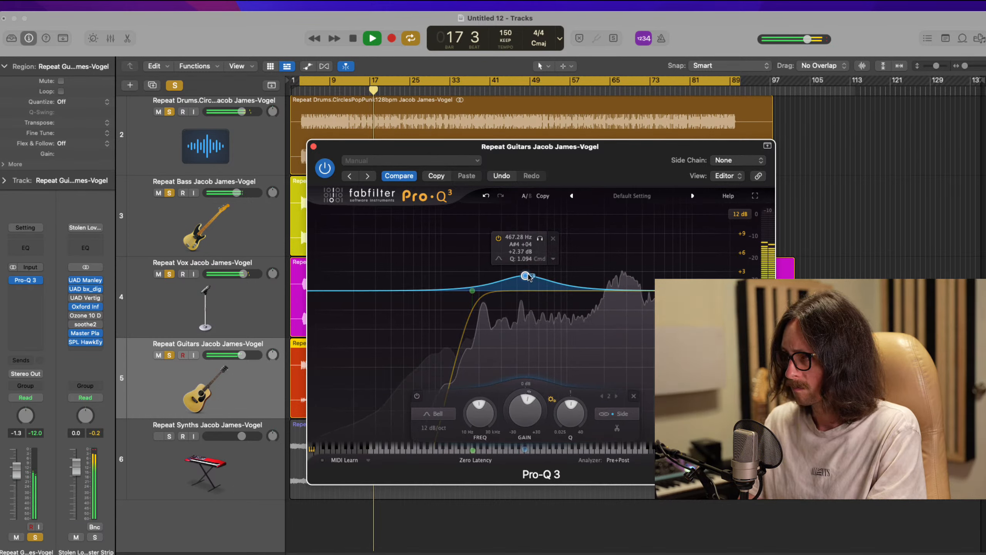
drag(532, 280, 531, 277)
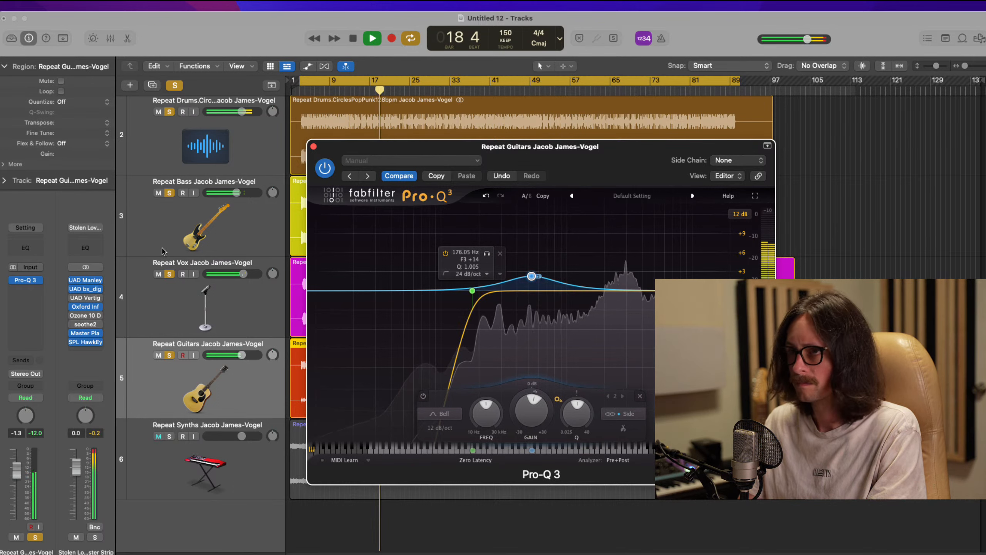
alt+click(168, 355)
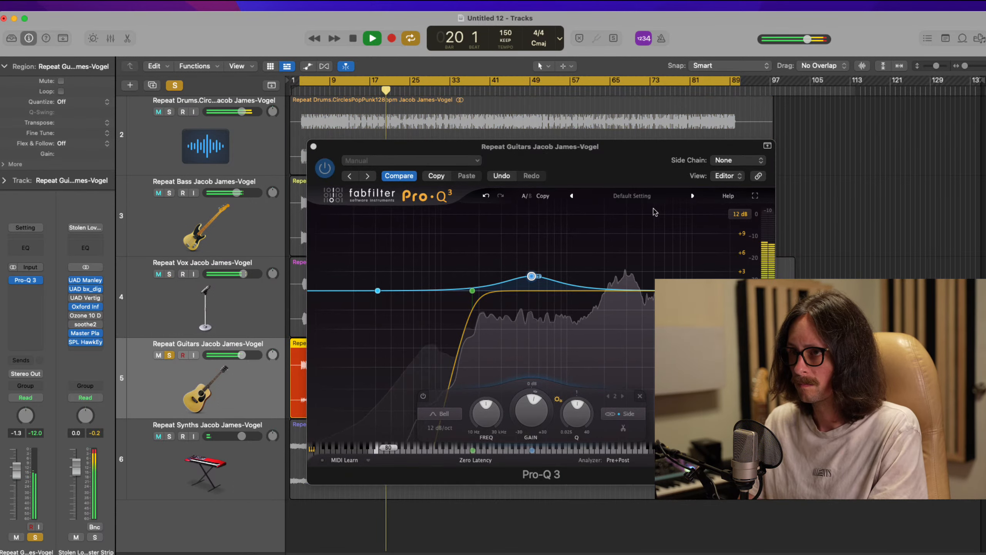
Step: Shift the guitars' Side bell boost to about 550 Hz by auditioning the band, then replay the soloed track from around bar 11
click(531, 275)
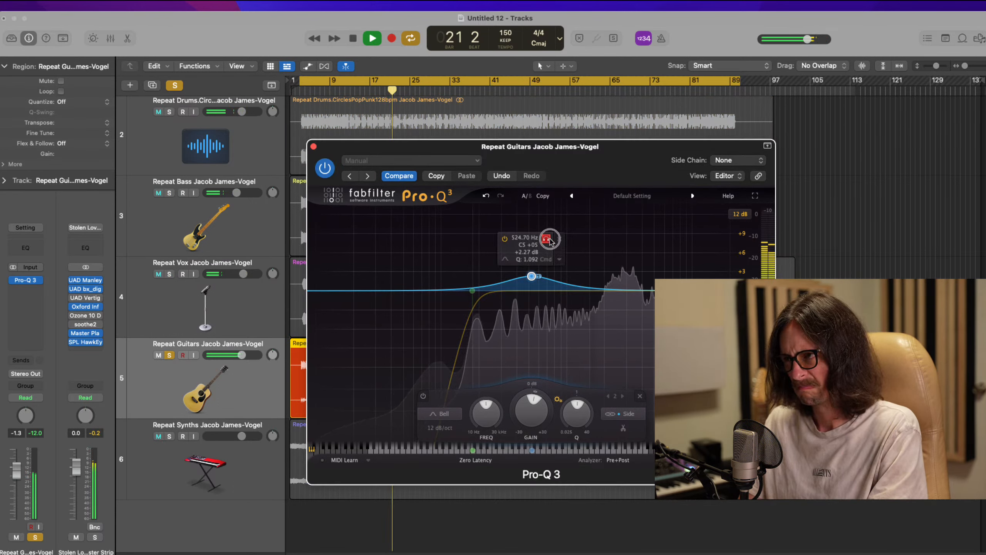
drag(550, 239, 555, 241)
key(space)
key(space)
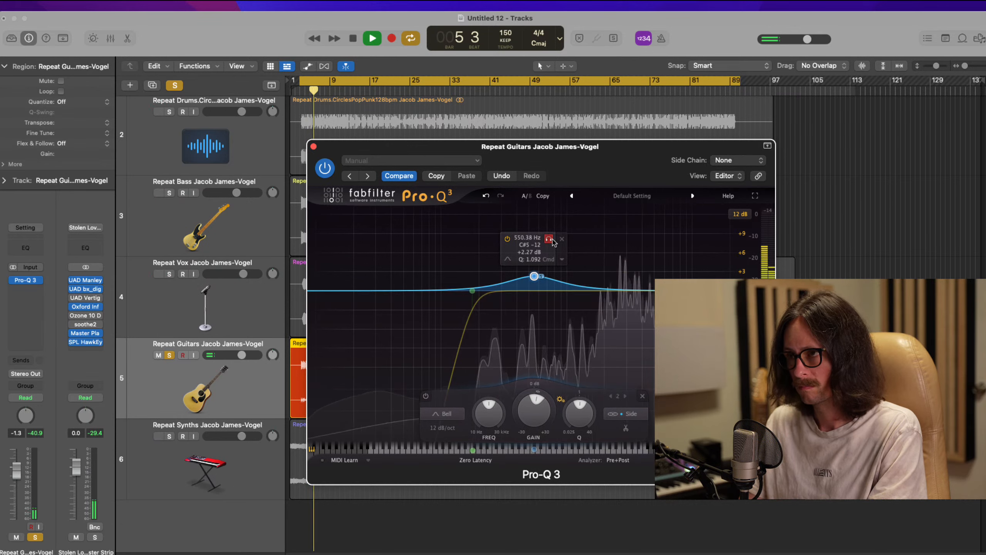
click(343, 93)
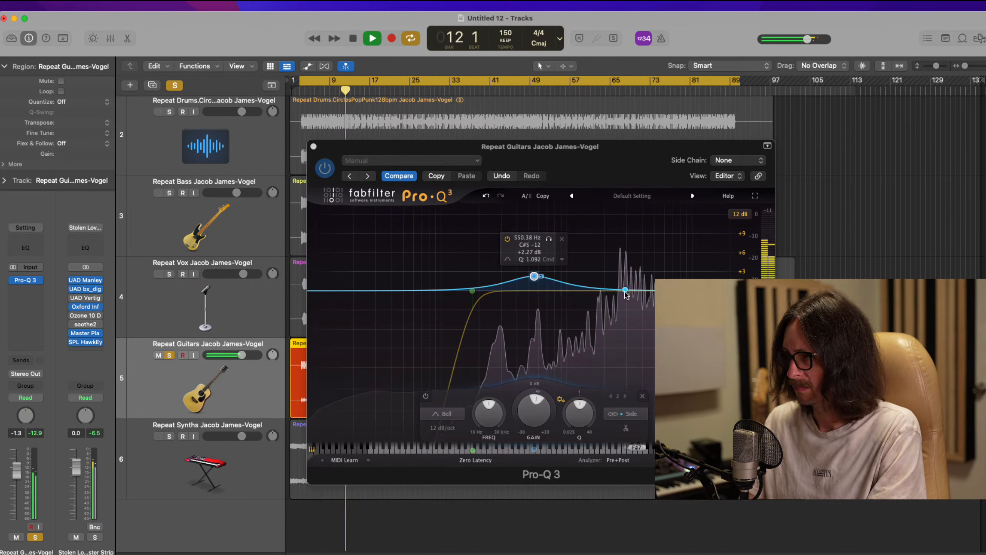
Step: Add a bell cut of about -2 dB near 2.5 kHz with Q about 1.6 to the guitars' EQ and compare against bypass
drag(626, 290, 627, 315)
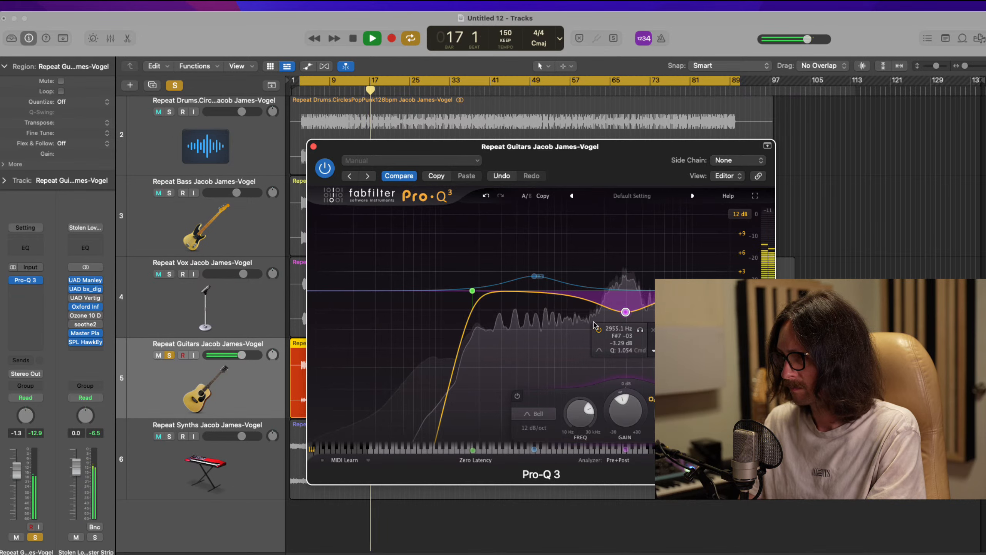
drag(625, 311, 626, 307)
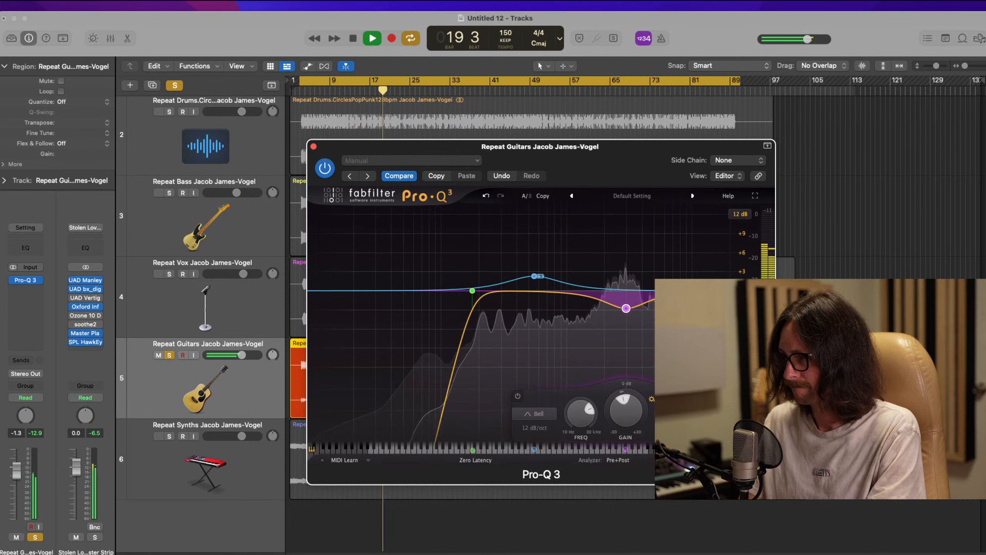
mouse_move(631, 310)
drag(629, 308, 618, 306)
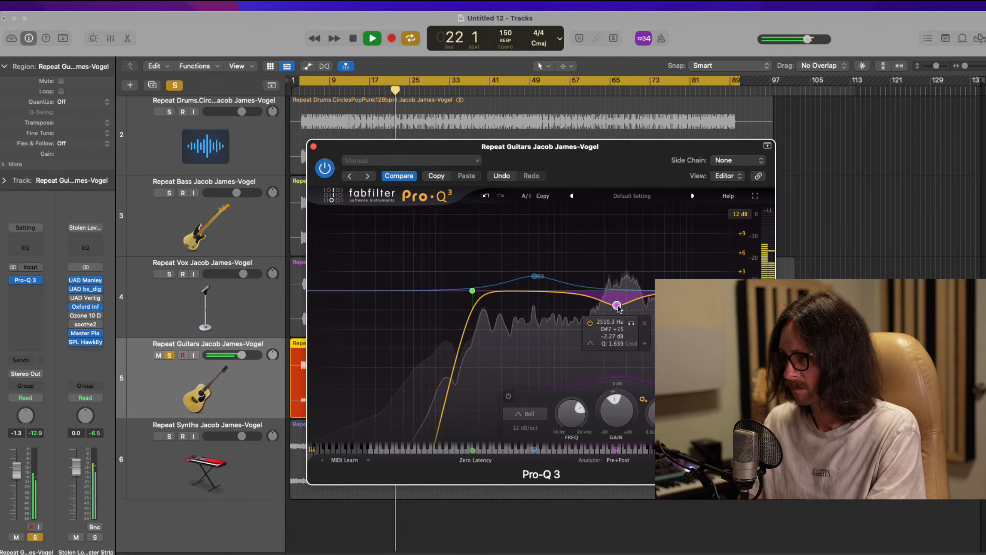
click(325, 168)
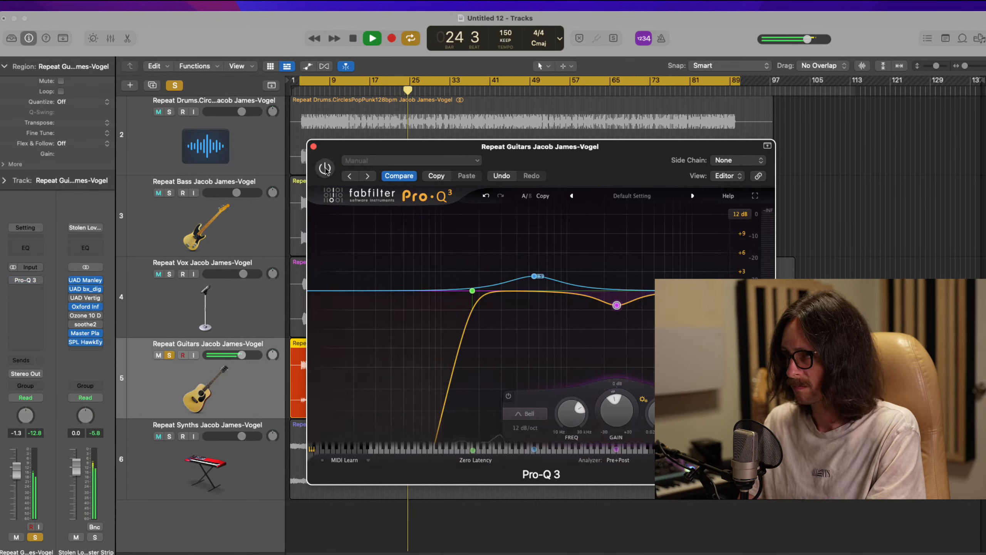
click(326, 168)
mouse_move(617, 307)
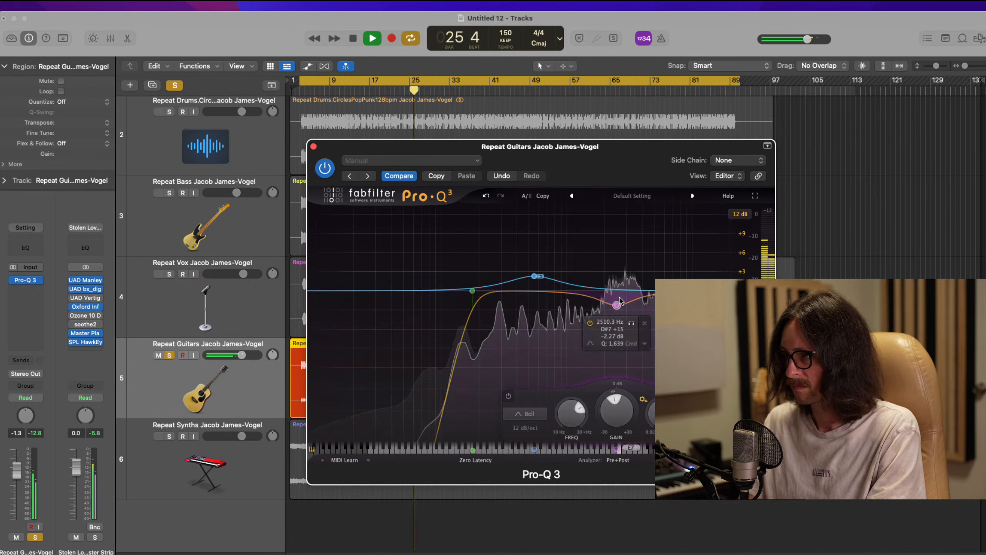
Step: Switch the guitars' bell boost to Stereo at about 587 Hz and +3.4 dB, and lower the low cut to about 152 Hz
click(536, 277)
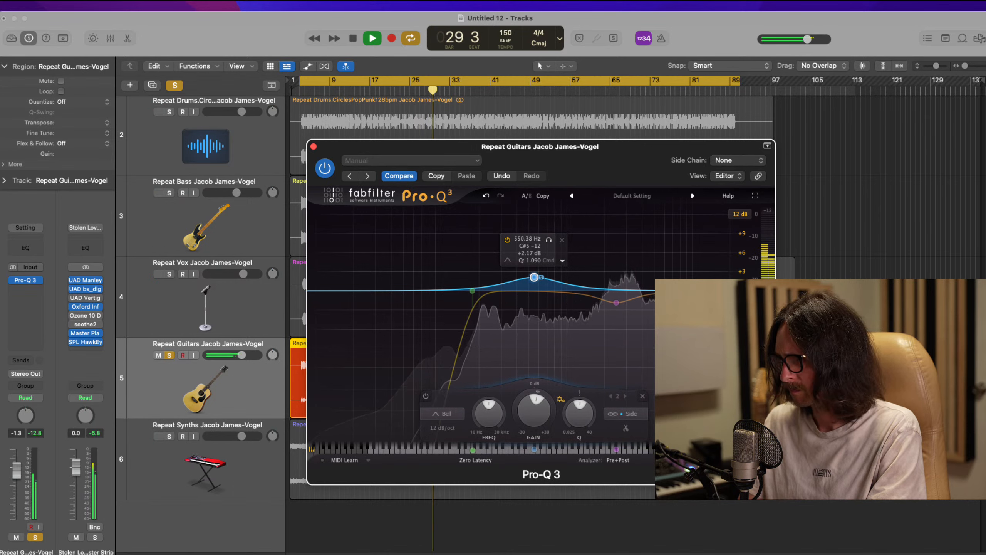
click(555, 291)
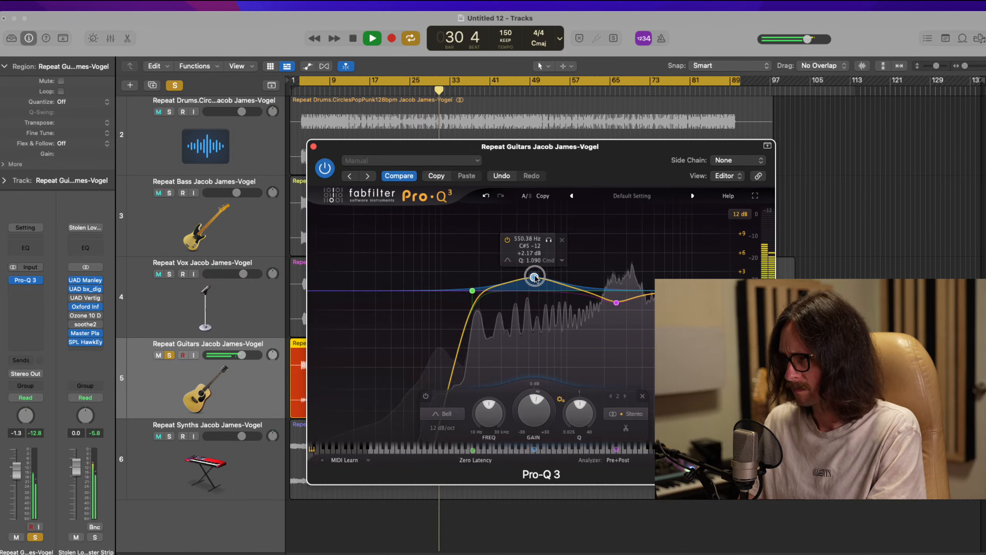
drag(535, 276, 532, 269)
drag(545, 231, 552, 232)
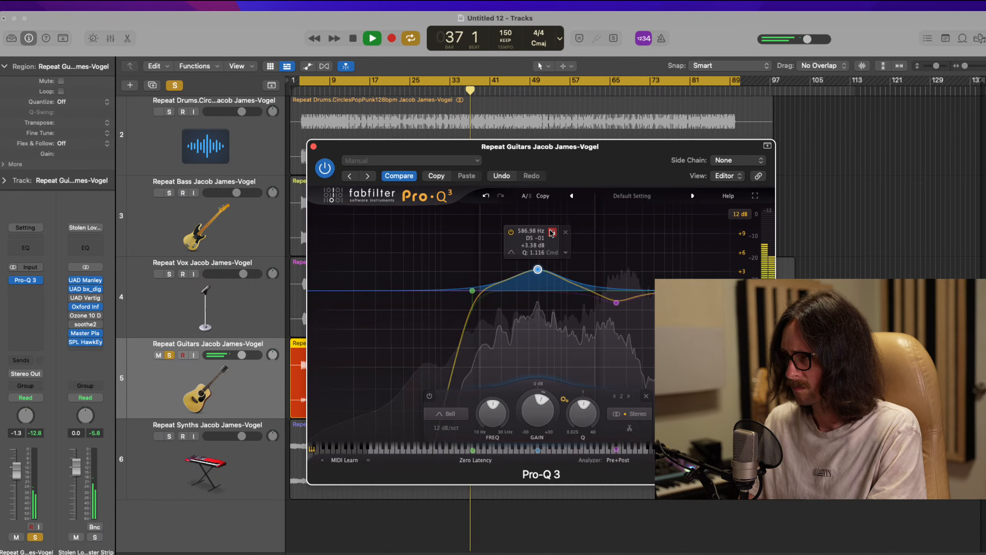
drag(476, 293, 468, 293)
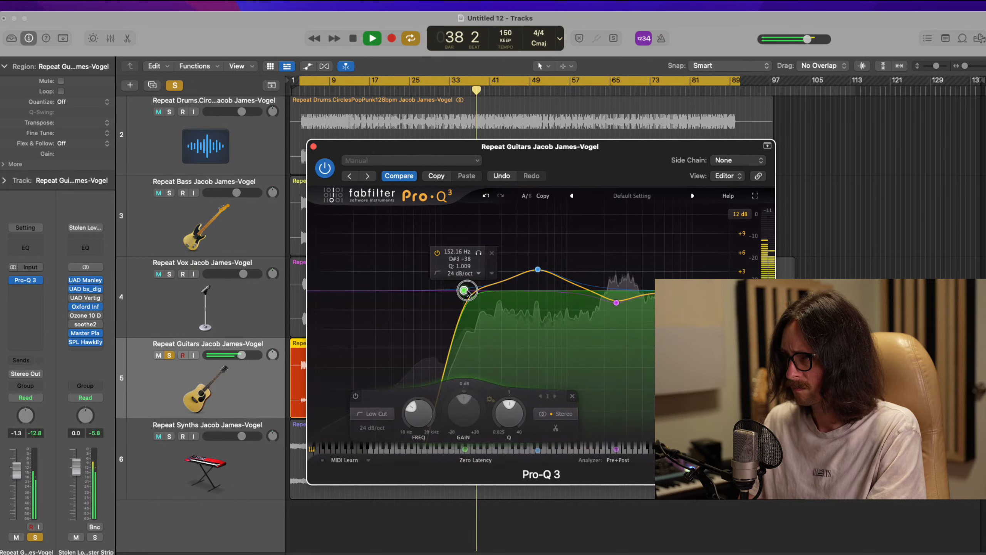
Step: Solo the Synths track instead of Guitars, listen to it from around bar 17, and close the guitars' EQ window
click(171, 355)
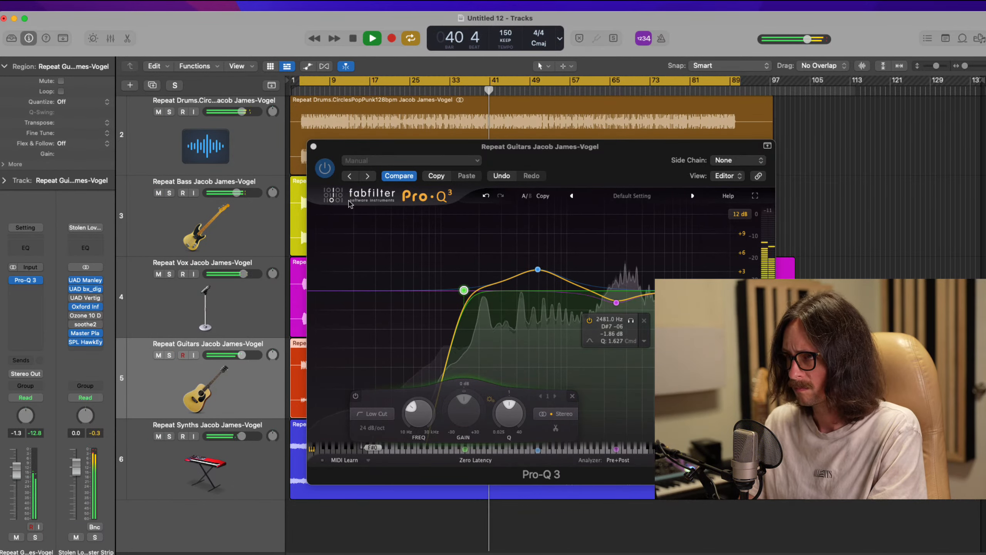
click(225, 450)
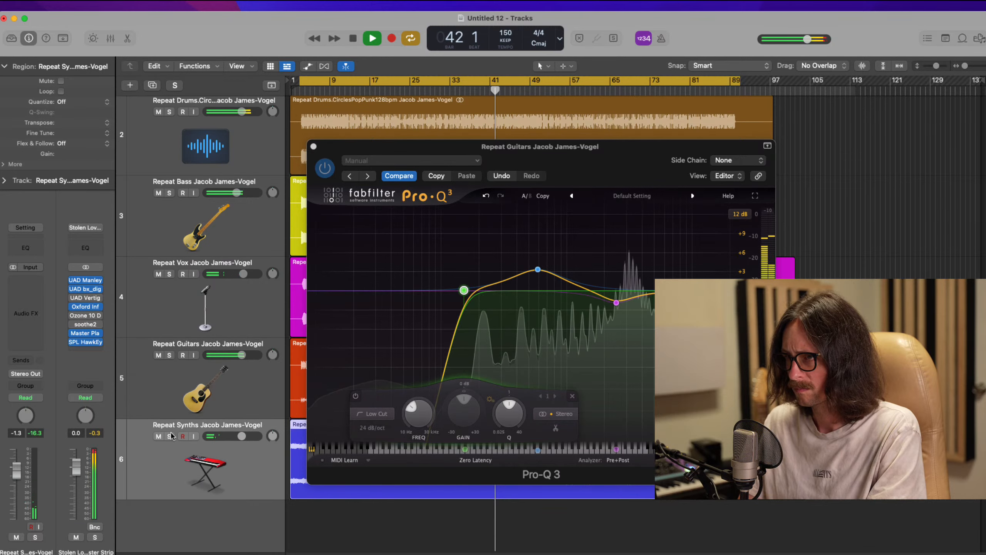
click(169, 436)
key(space)
key(space)
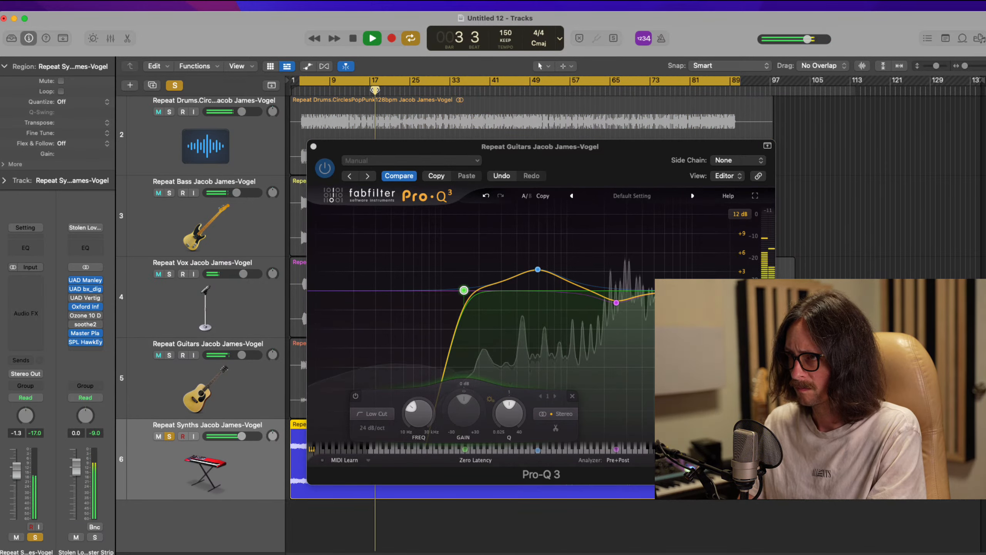
click(376, 91)
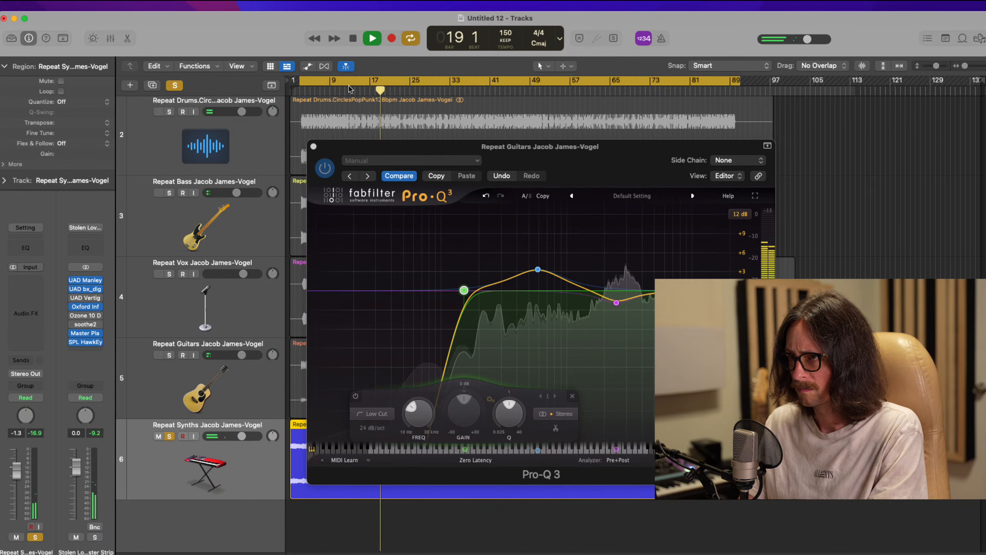
click(313, 147)
key(space)
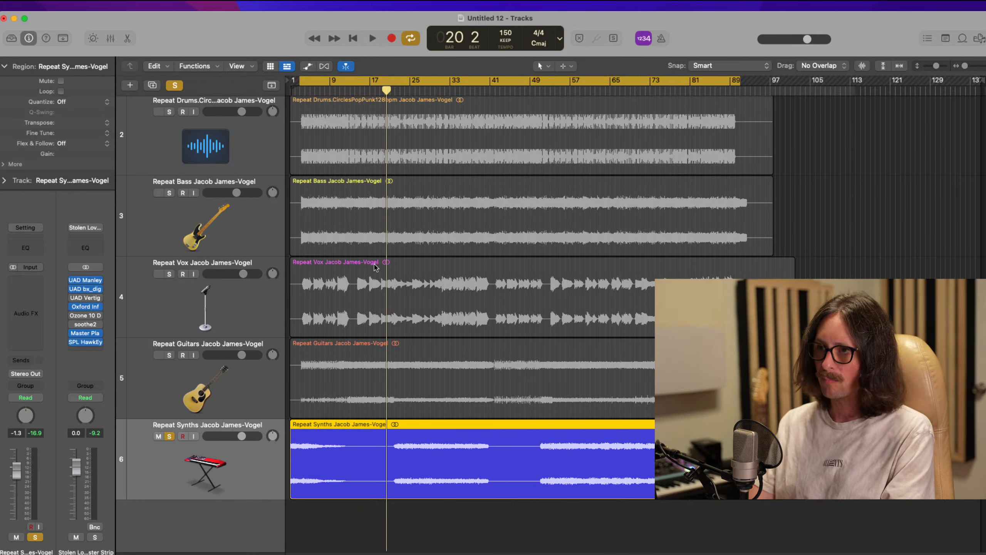
Step: Magnify the synths' waveform around bar 12 to inspect where the quiet gap in the region begins
click(265, 4)
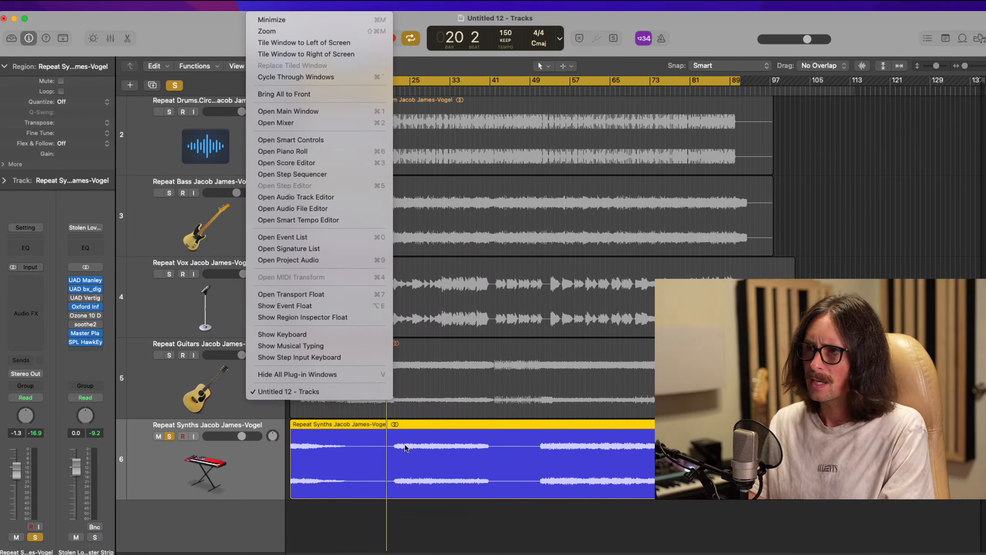
click(395, 470)
drag(312, 427, 439, 518)
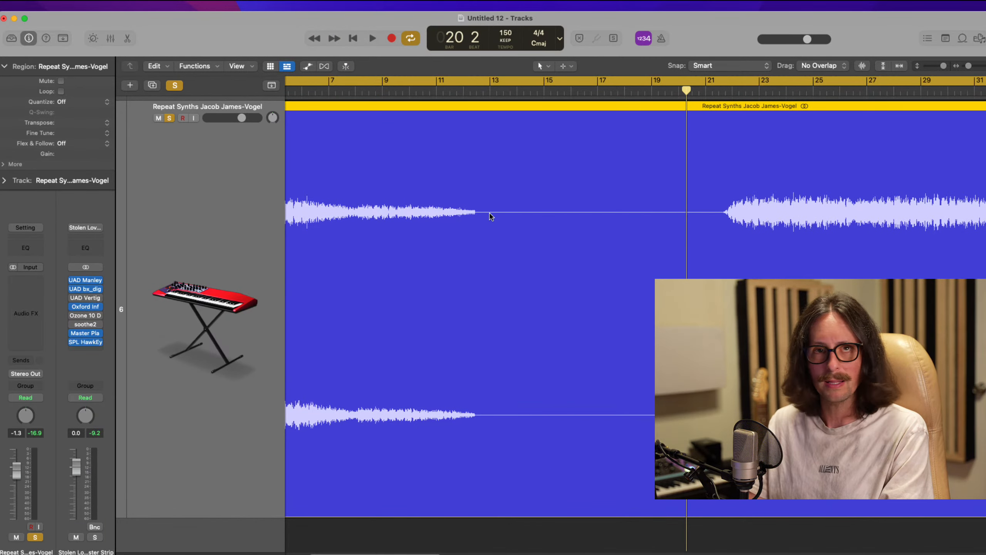
drag(451, 164, 548, 371)
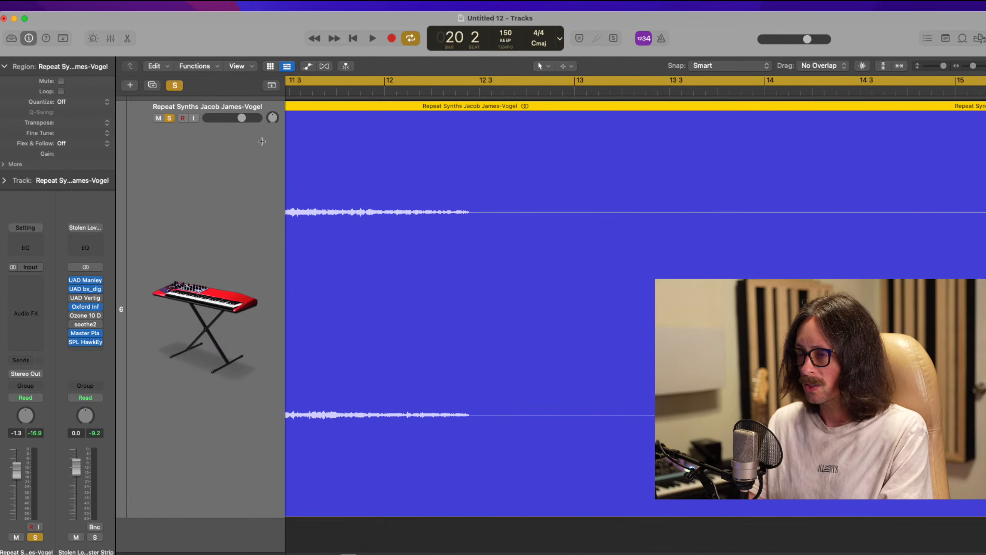
key(super+equal)
key(super+equal)
key(super+equal)
key(super+equal)
key(super+equal)
key(super+equal)
key(super+equal)
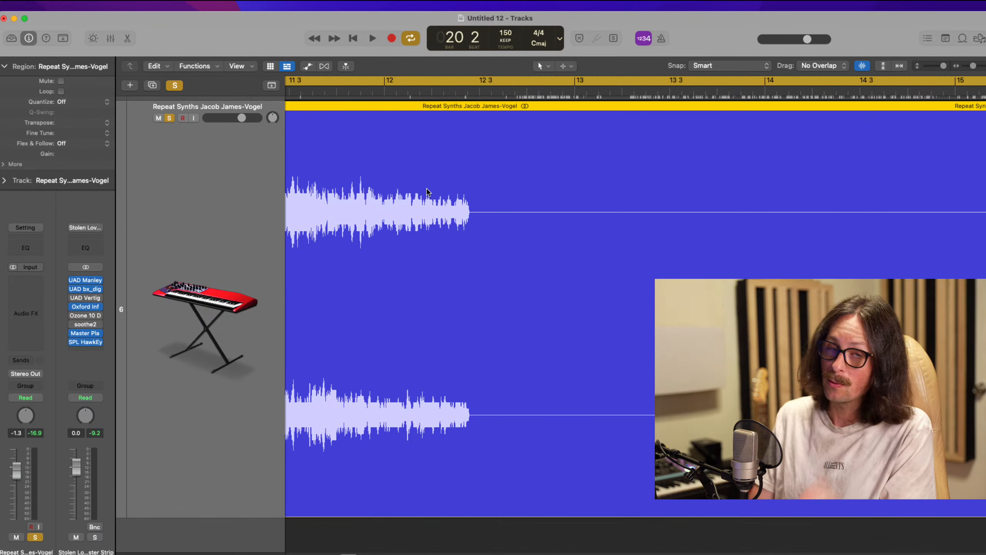
Step: Set the cycle range from bar 17 to about bar 22.5 and play the seemingly silent section of the synths
ctrl+alt+click(576, 288)
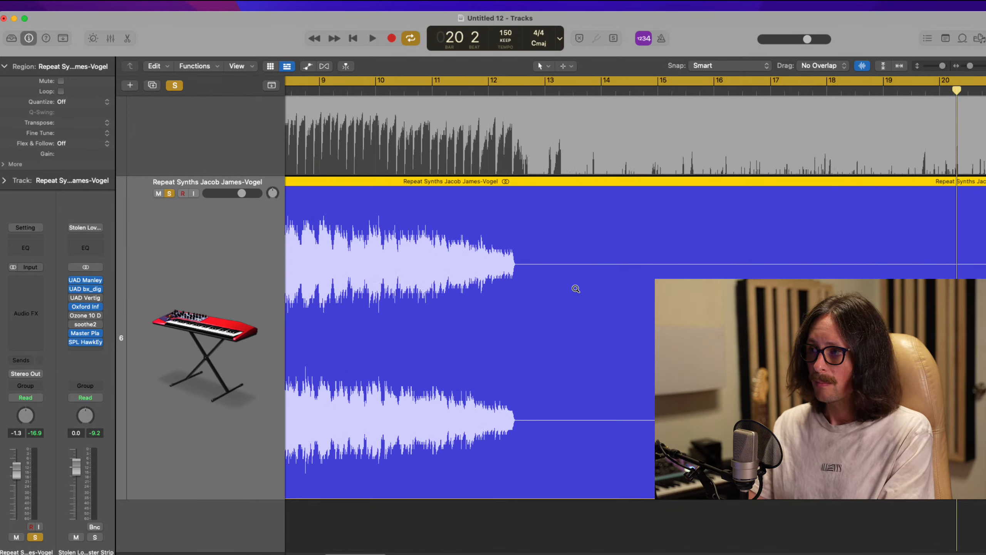
ctrl+alt+click(576, 289)
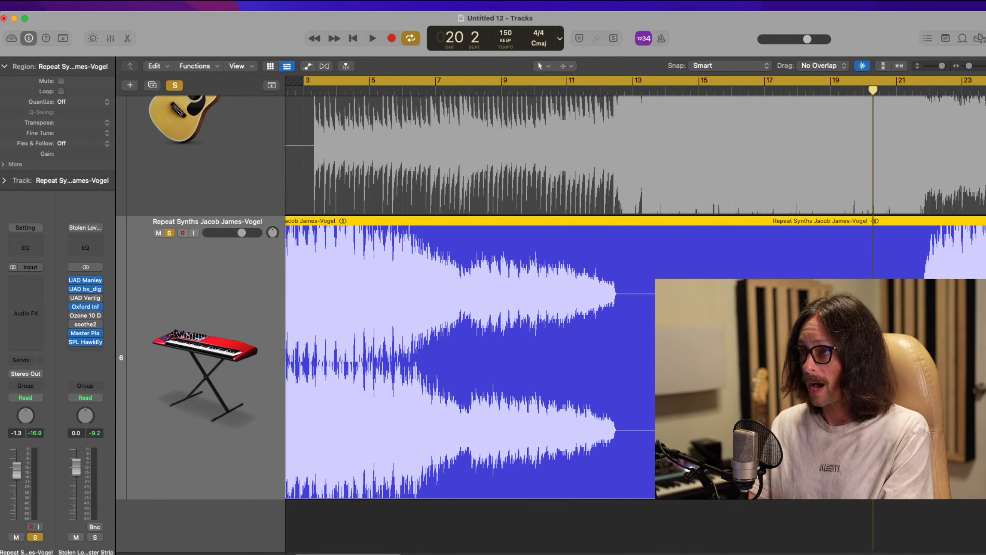
drag(679, 284, 982, 419)
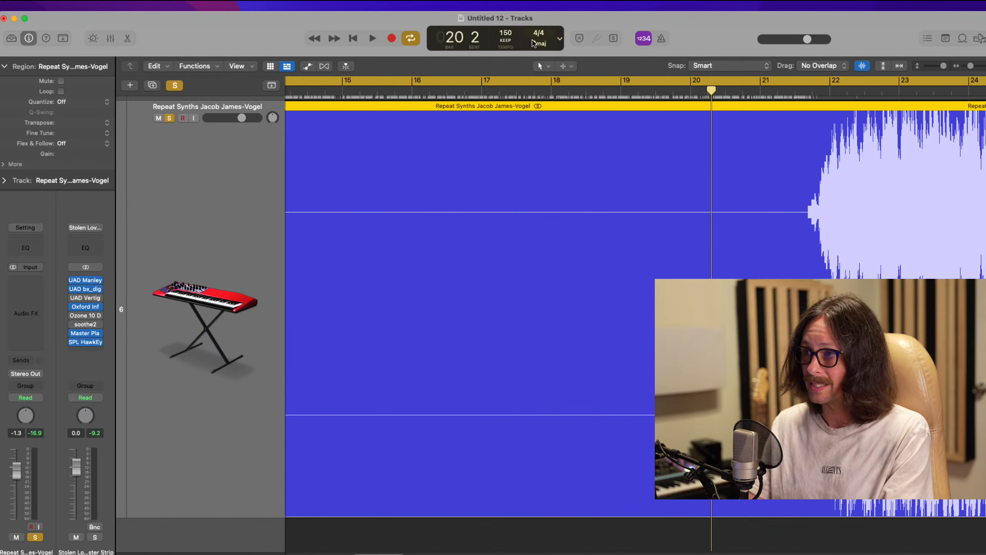
click(539, 93)
click(550, 78)
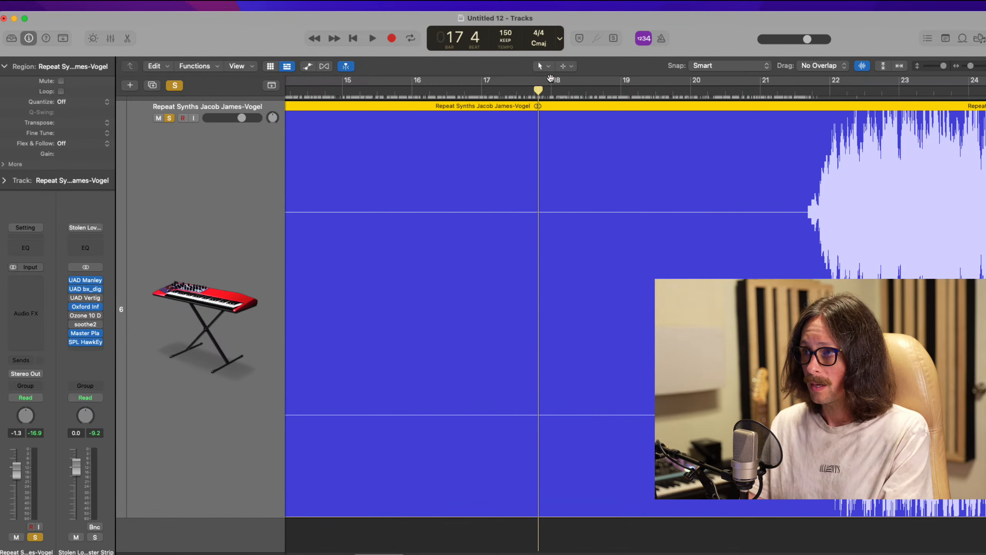
drag(482, 83, 869, 83)
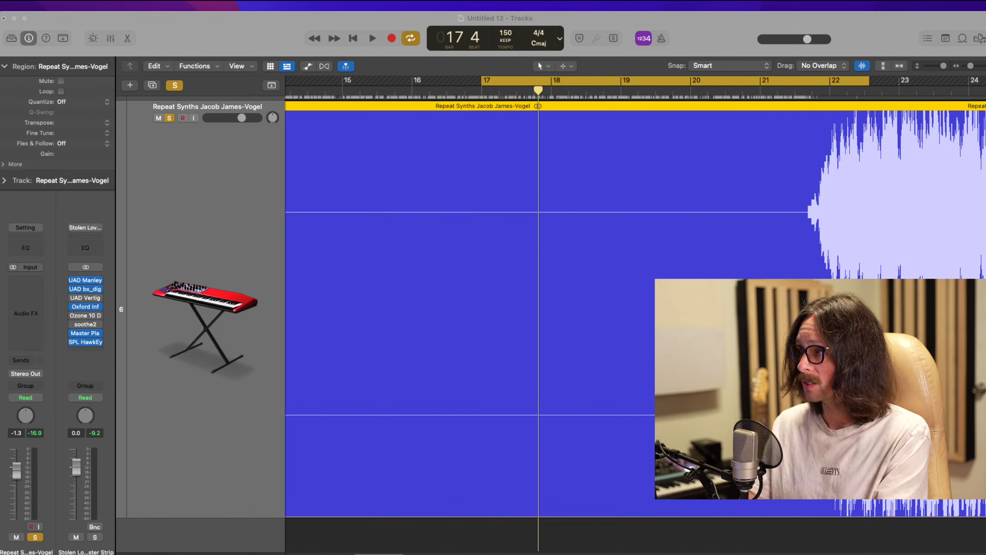
key(space)
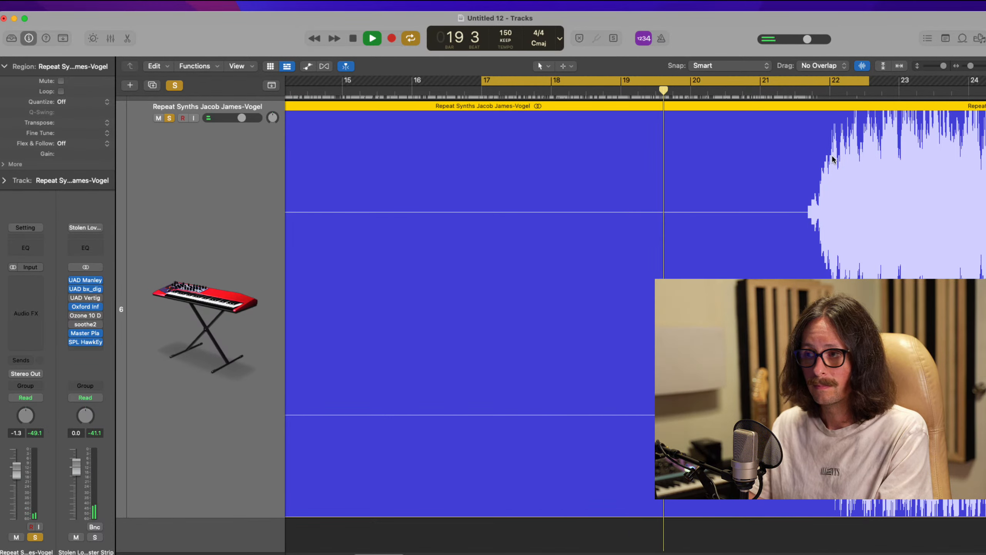
key(space)
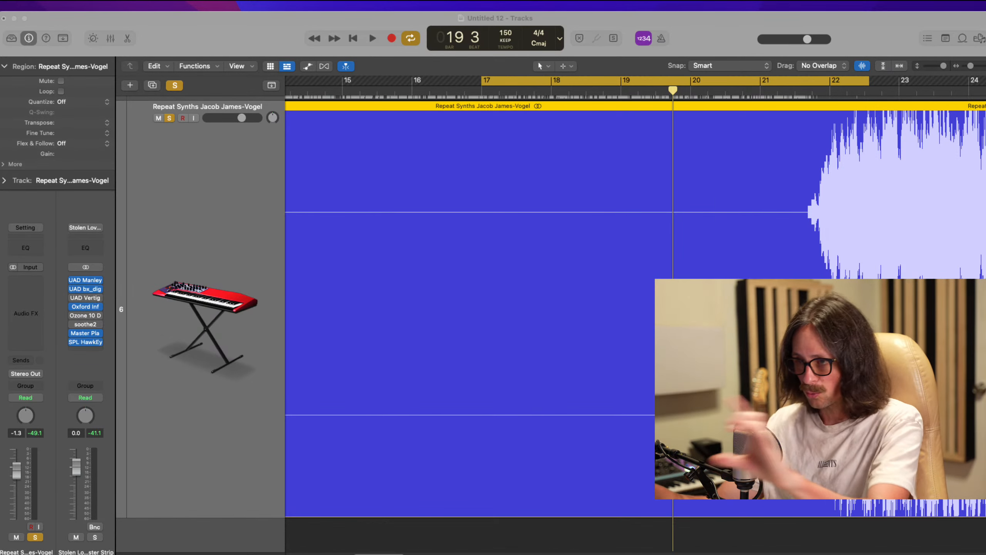
Step: Delete the silent section of the Synths region from about bar 12 to bar 21.5
click(565, 391)
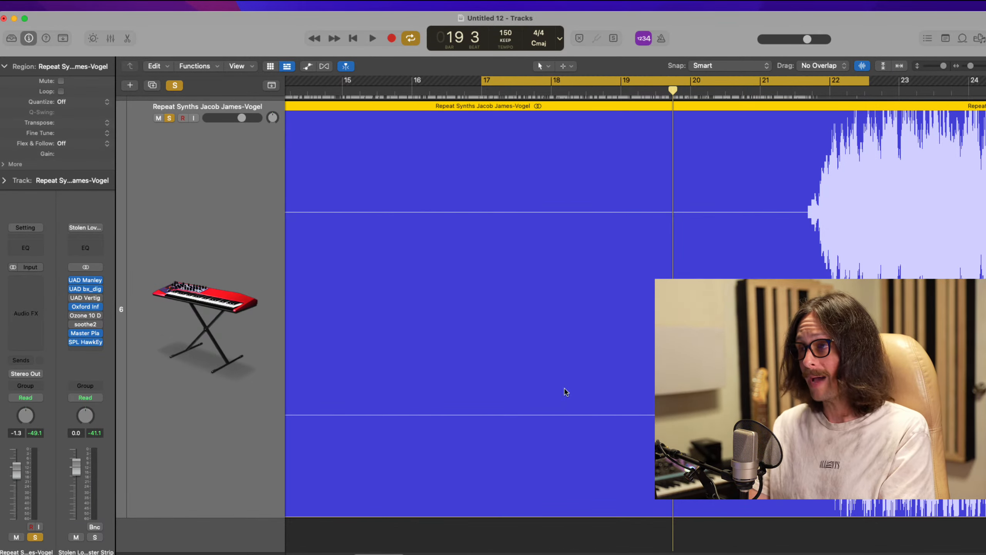
key(z)
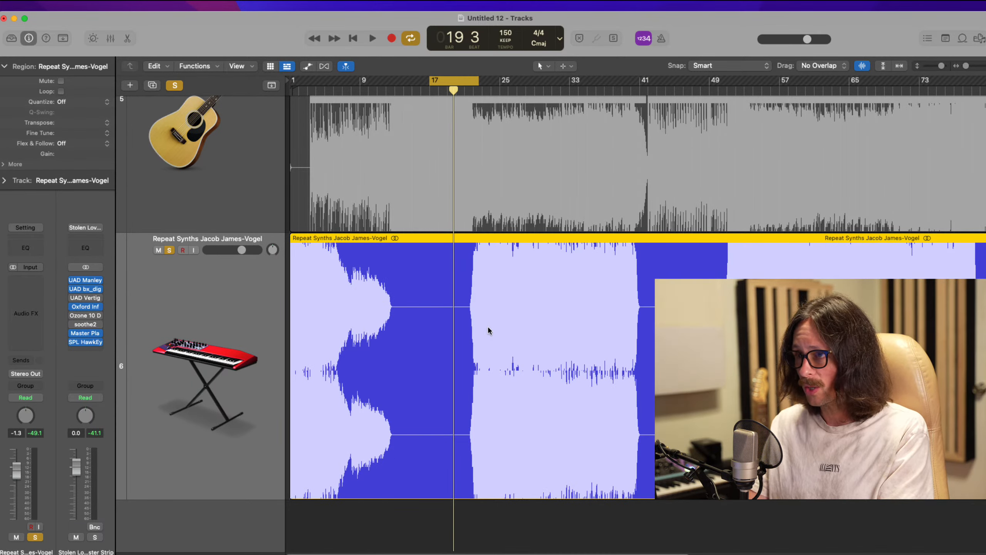
scroll(488, 328, up, 3)
scroll(489, 329, down, 6)
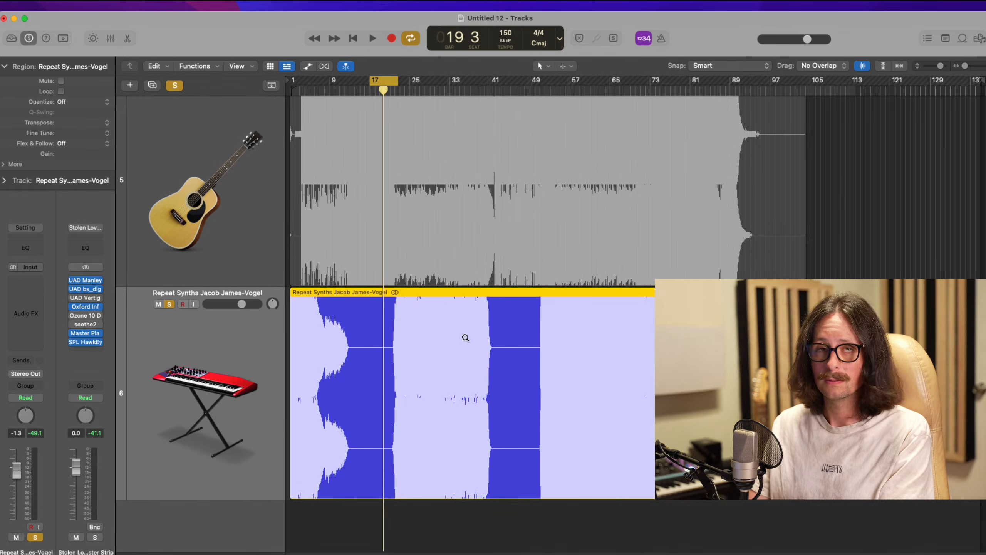
drag(328, 320, 481, 456)
drag(337, 198, 722, 402)
drag(369, 214, 738, 236)
key(Delete)
Step: Fade the synth regions' edges on both sides of the removed section
drag(342, 188, 414, 287)
drag(434, 227, 587, 275)
ctrl+alt+click(589, 275)
drag(691, 178, 789, 276)
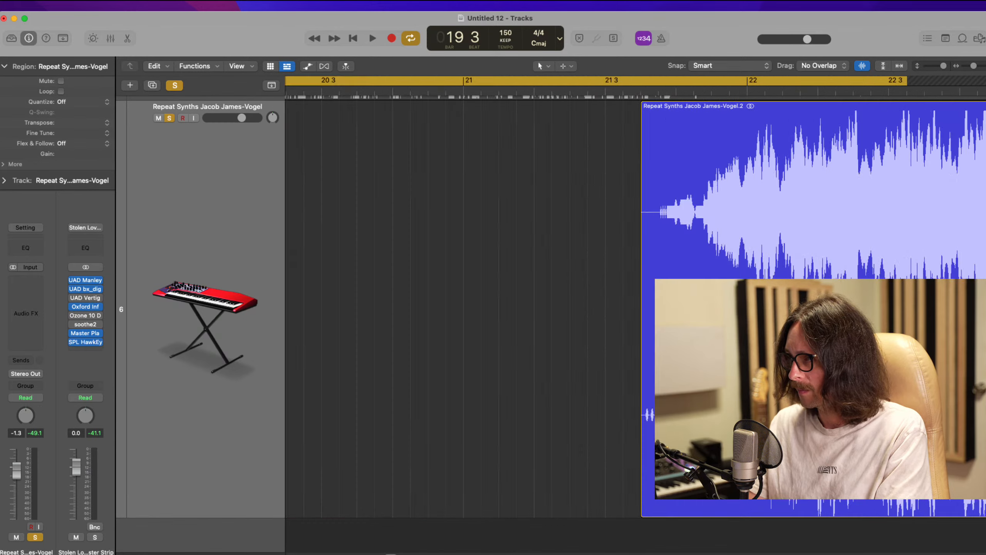
drag(695, 241, 587, 265)
ctrl+alt+click(594, 266)
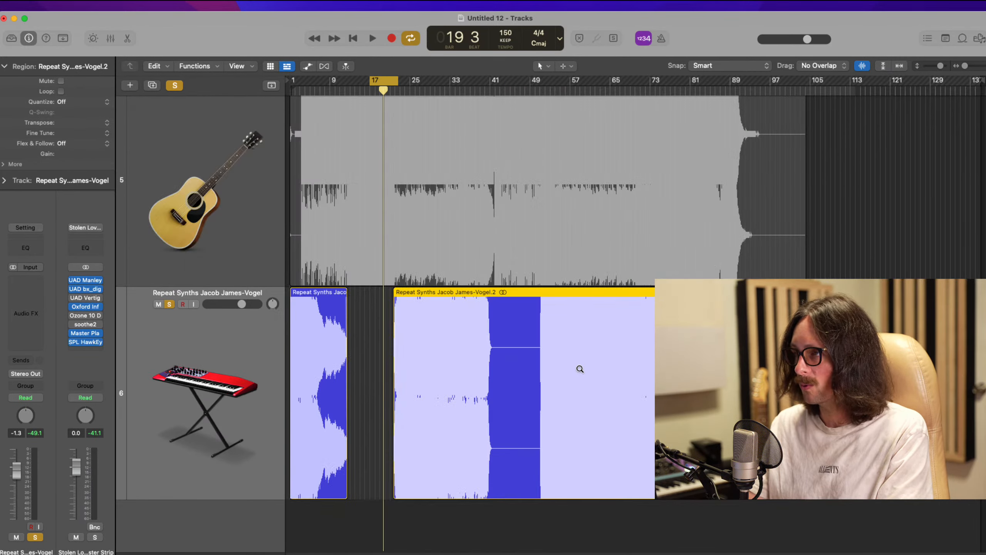
Step: Delete the silent section of the Synths region between about bar 41 and bar 51
drag(453, 314, 574, 394)
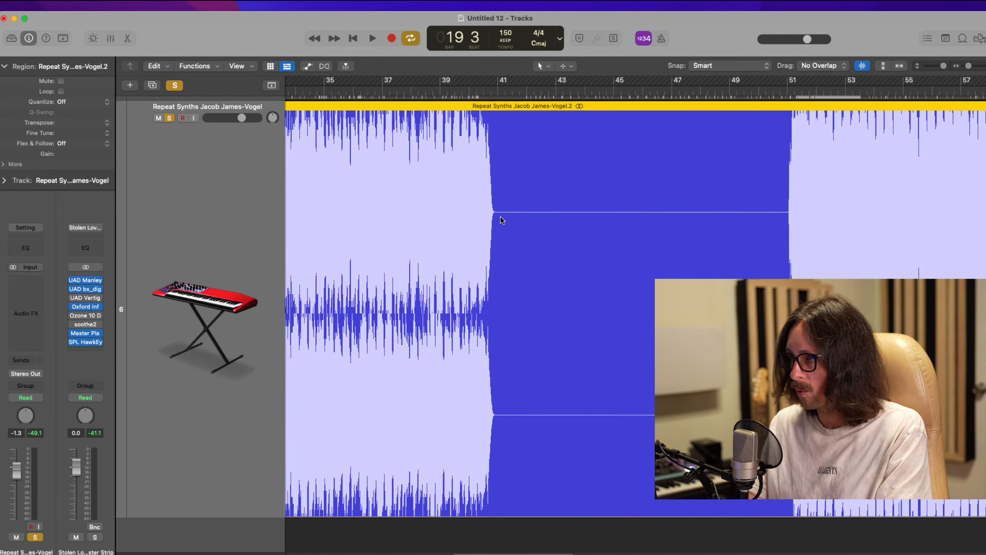
drag(497, 221, 784, 260)
key(Delete)
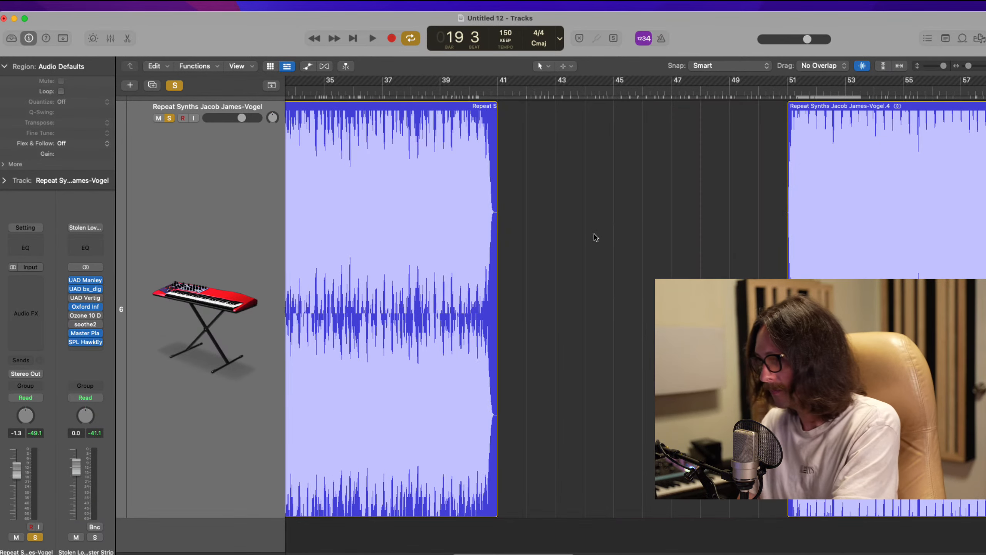
Step: Fade the synth region edges on both sides of the gap between about bar 41 and bar 51
click(490, 236)
click(807, 238)
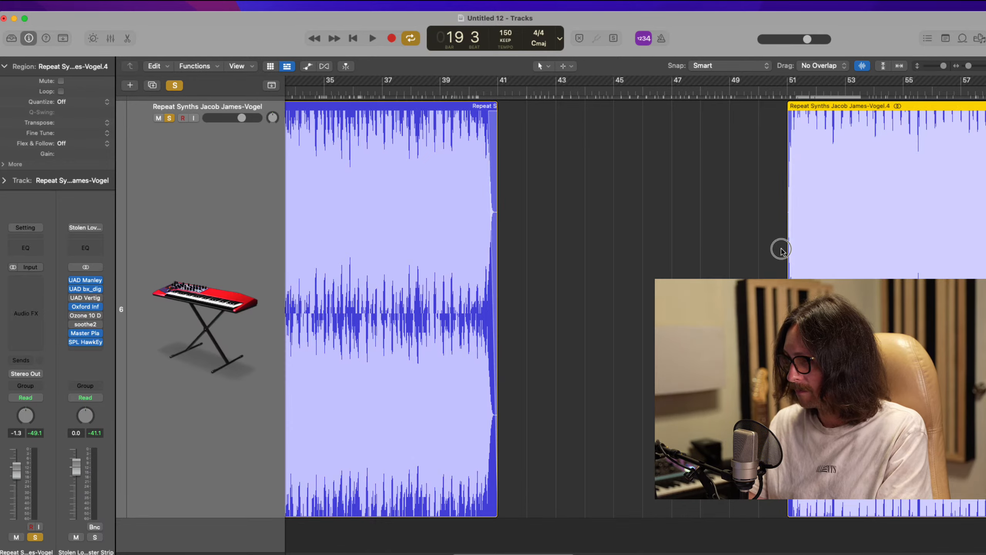
Step: Split the last synth region where its sound ends, at about 79 2 4, and delete the silent remainder
key(z)
key(z)
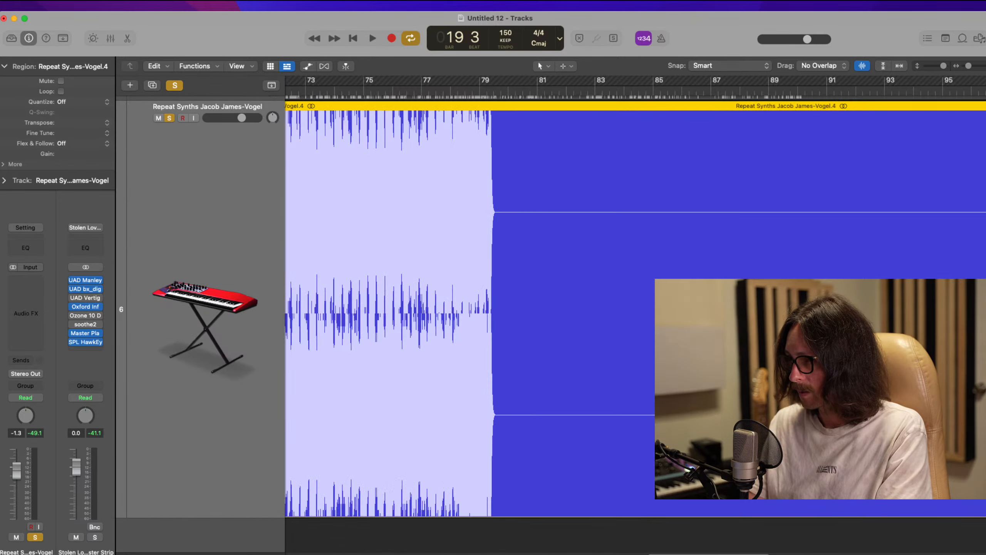
super+double_click(495, 235)
ctrl+alt+drag(468, 184, 550, 319)
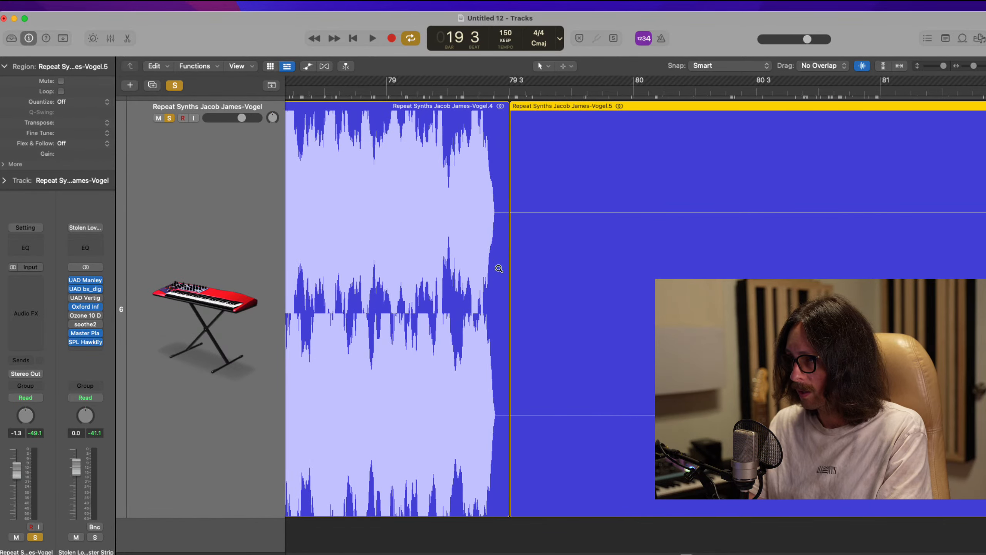
ctrl+alt+drag(440, 209, 560, 421)
super+click(612, 235)
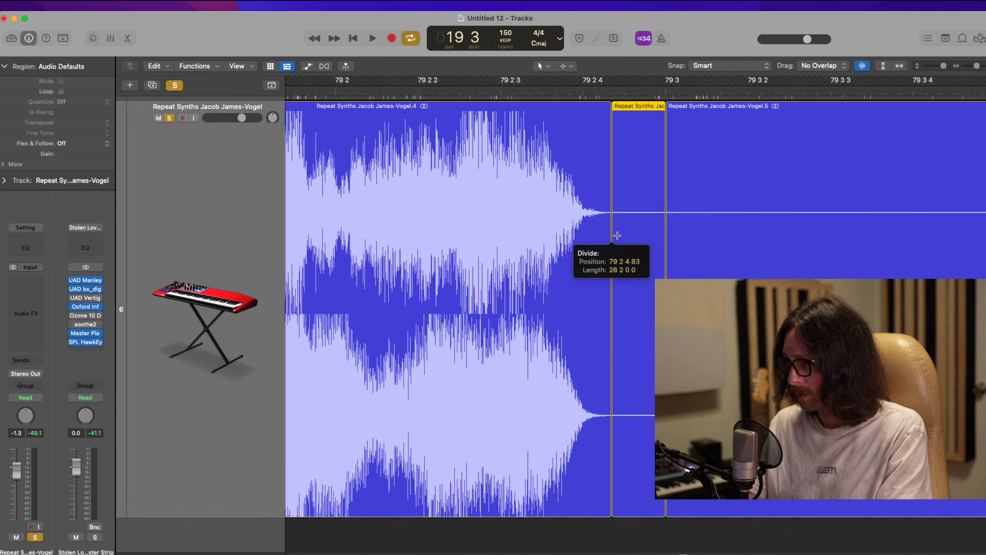
key(Delete)
key(Delete)
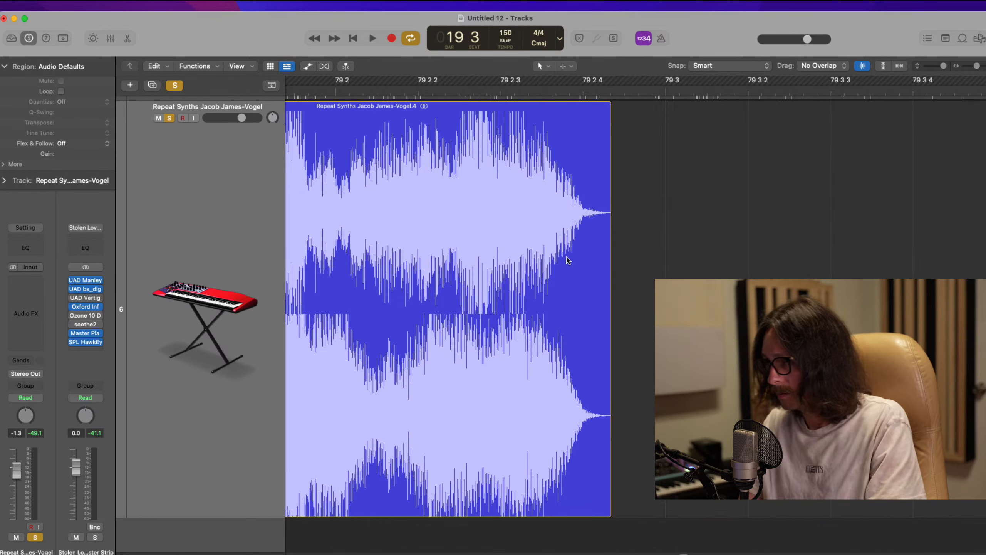
Step: Fade out the end of the last synth region just before 79 3
ctrl+shift+drag(567, 257, 685, 274)
ctrl+alt+click(685, 274)
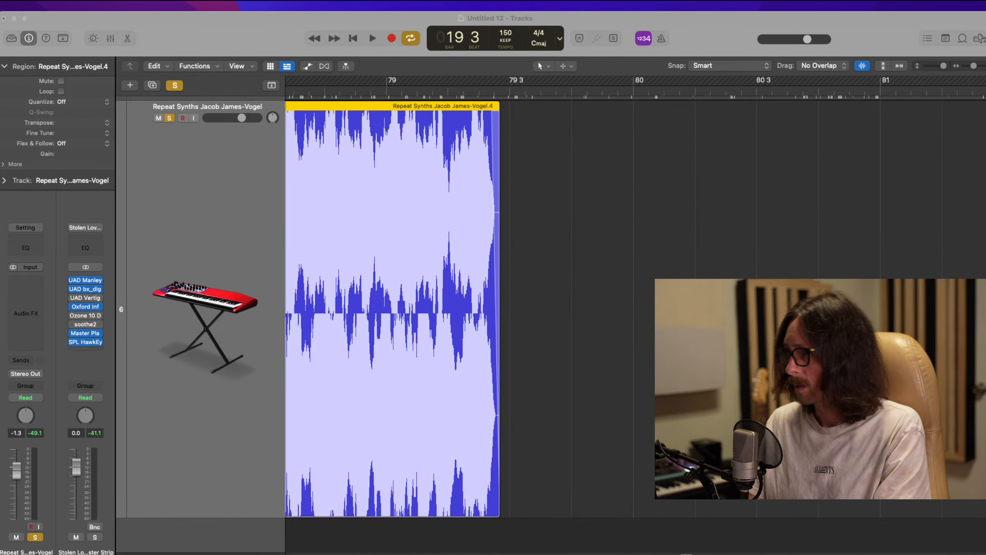
click(542, 336)
ctrl+alt+click(541, 334)
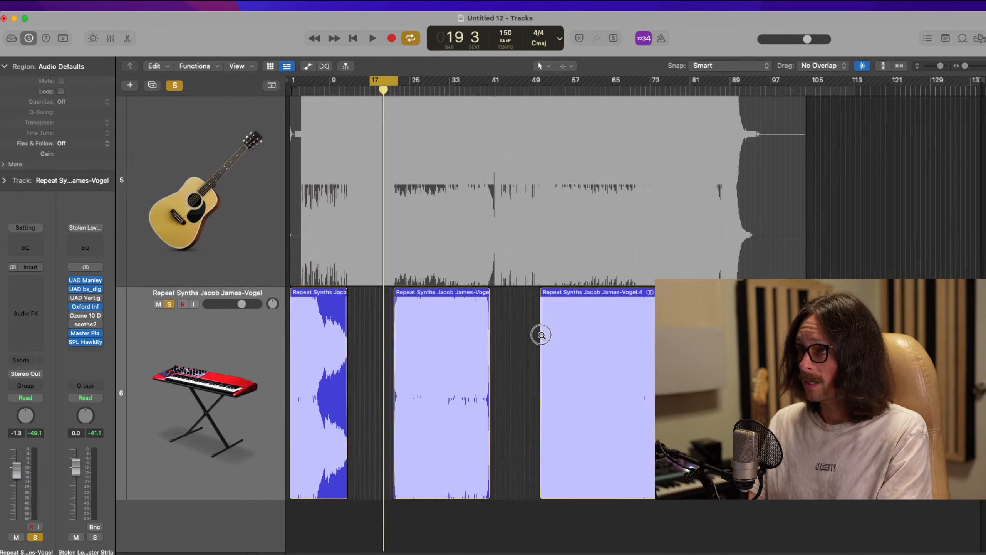
Step: Examine the fade-out at the end of the first synth region, near bar 12
ctrl+alt+click(542, 335)
ctrl+alt+drag(451, 167, 521, 281)
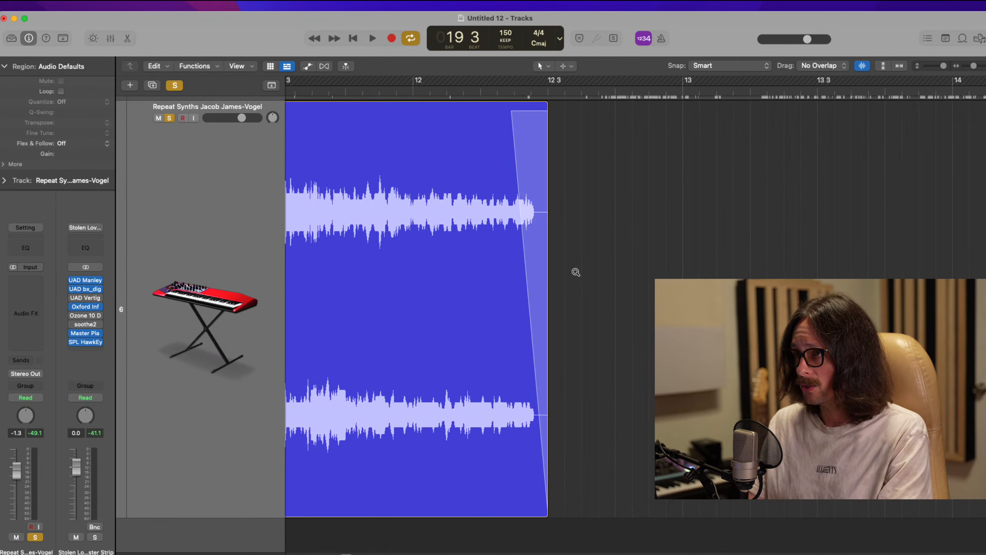
click(499, 245)
ctrl+alt+click(632, 287)
ctrl+alt+click(633, 286)
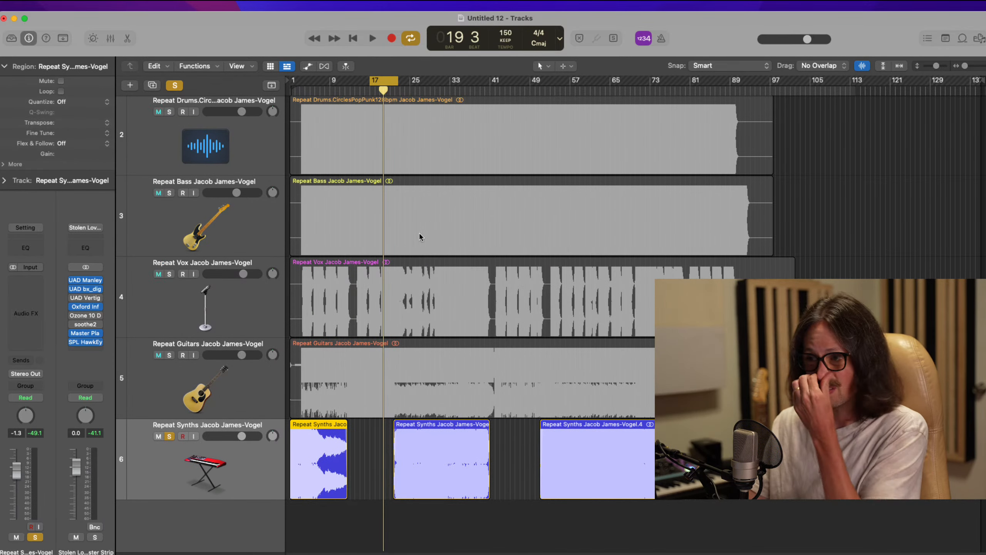
Step: Move the cycle range to bar 28 through about bar 33.5 and play the soloed synths
scroll(423, 367, down, 4)
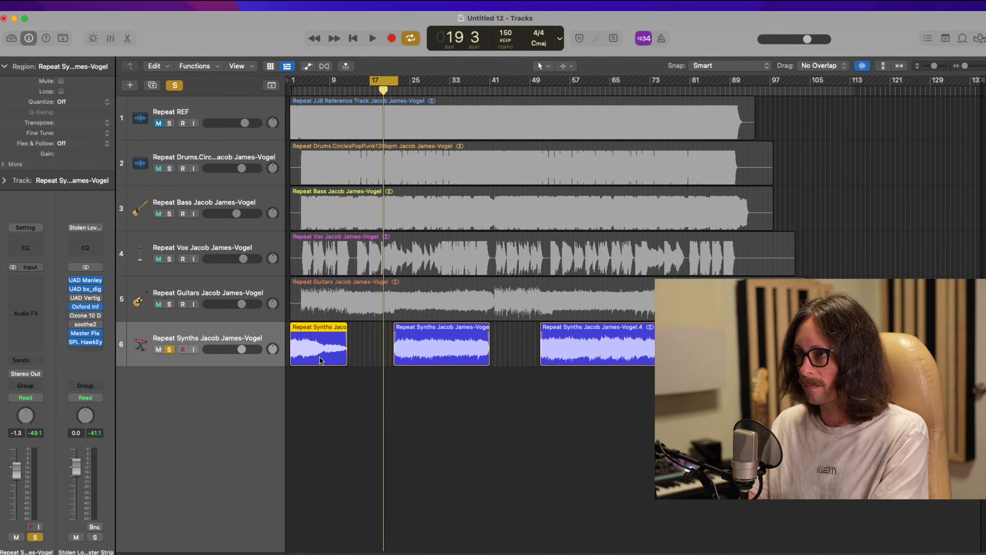
drag(386, 85, 441, 85)
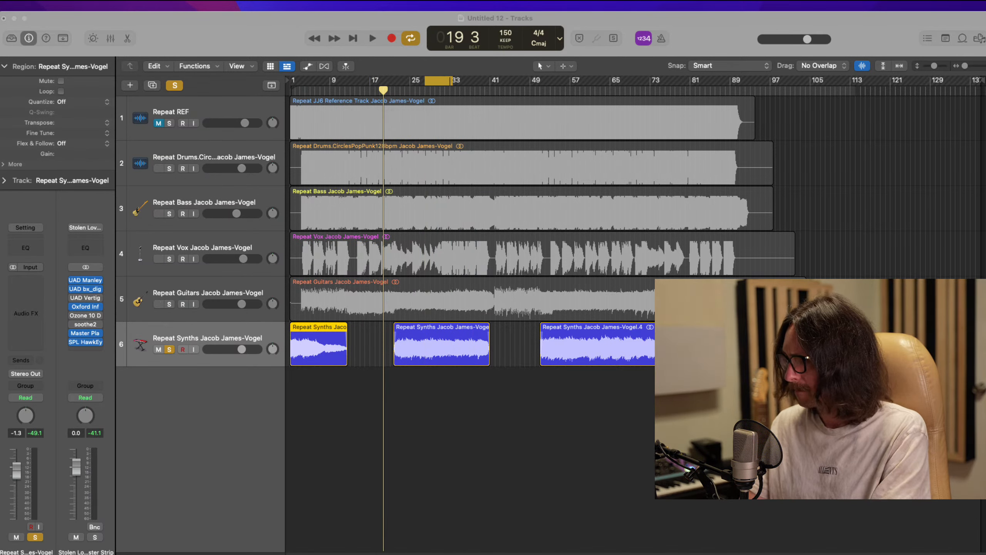
key(space)
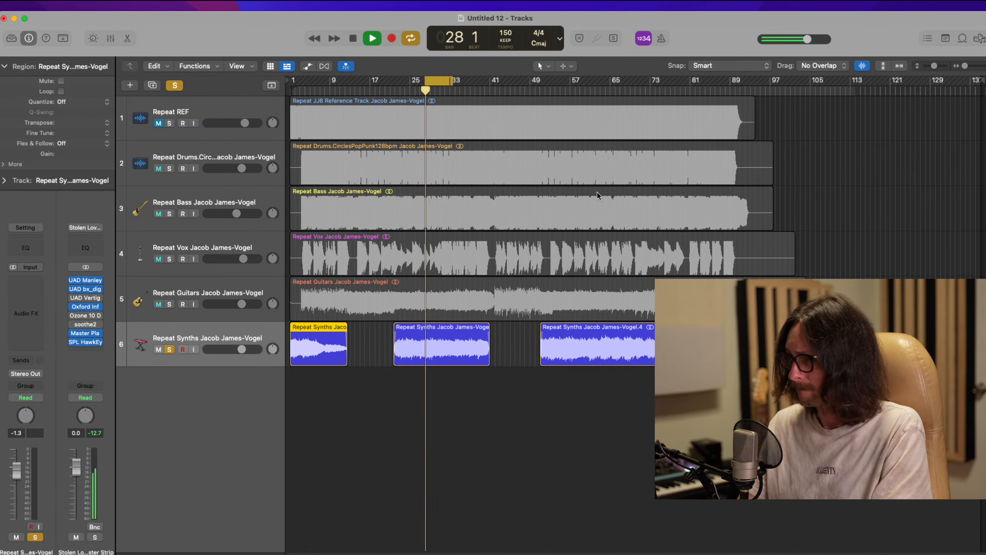
drag(392, 278, 577, 394)
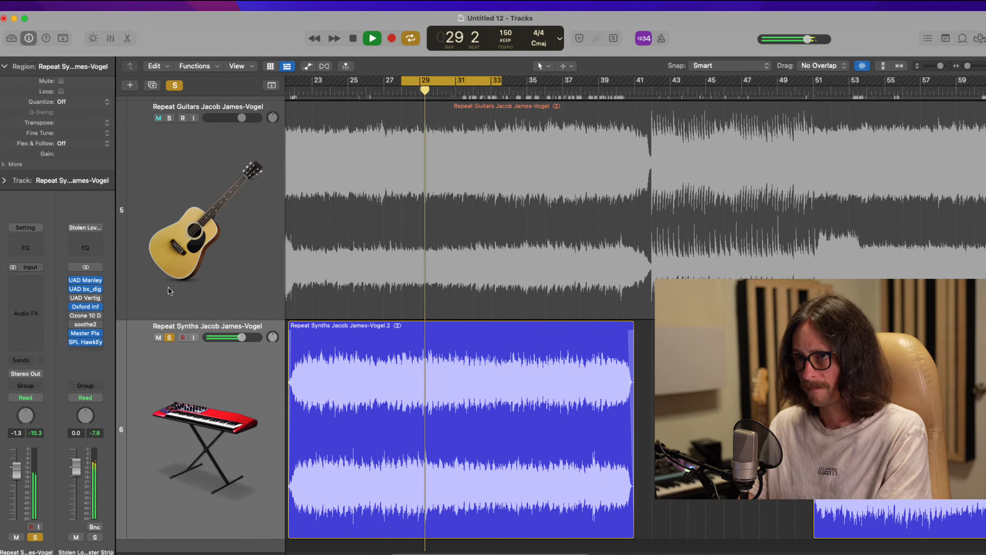
key(space)
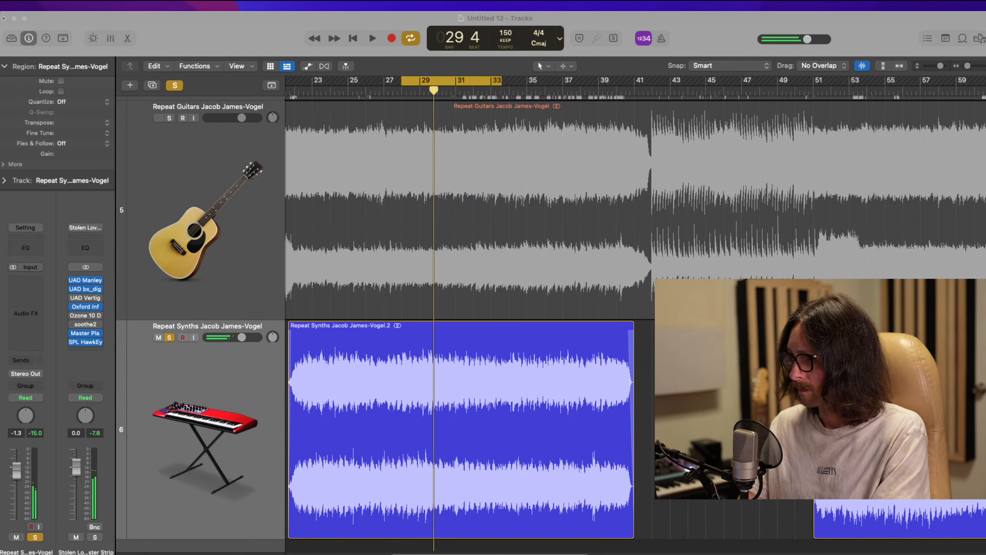
Step: Insert the Pro-Q 3 equalizer on the Synths track
click(320, 347)
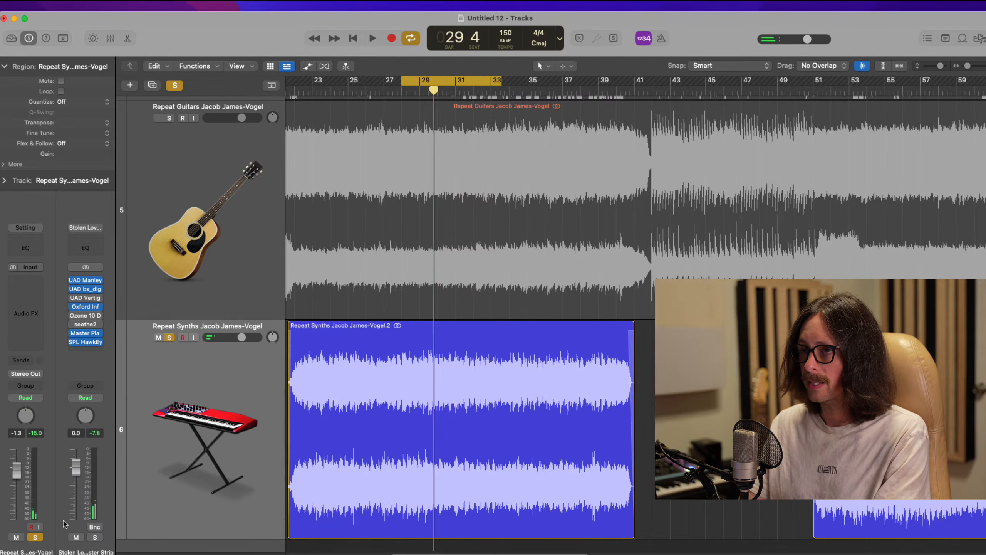
click(142, 487)
click(26, 280)
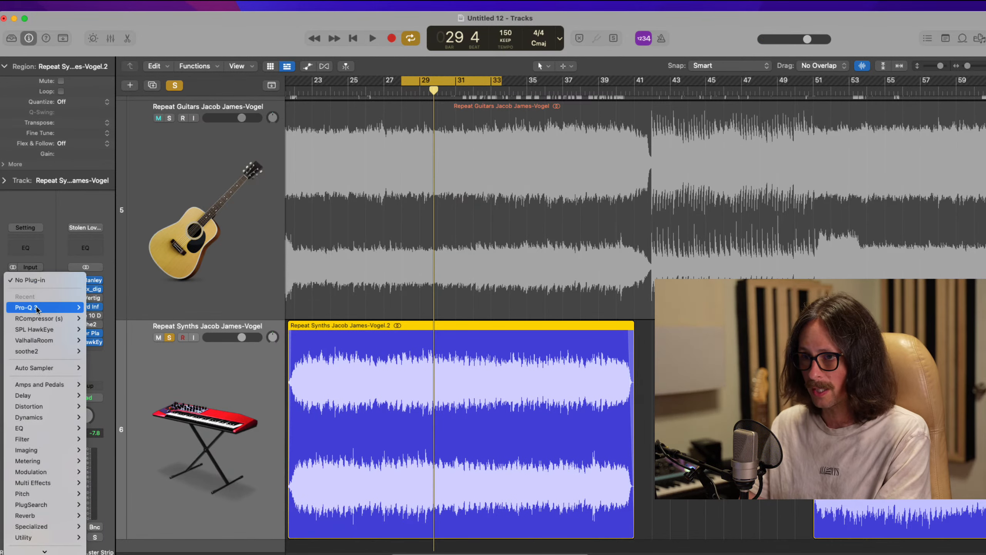
click(99, 308)
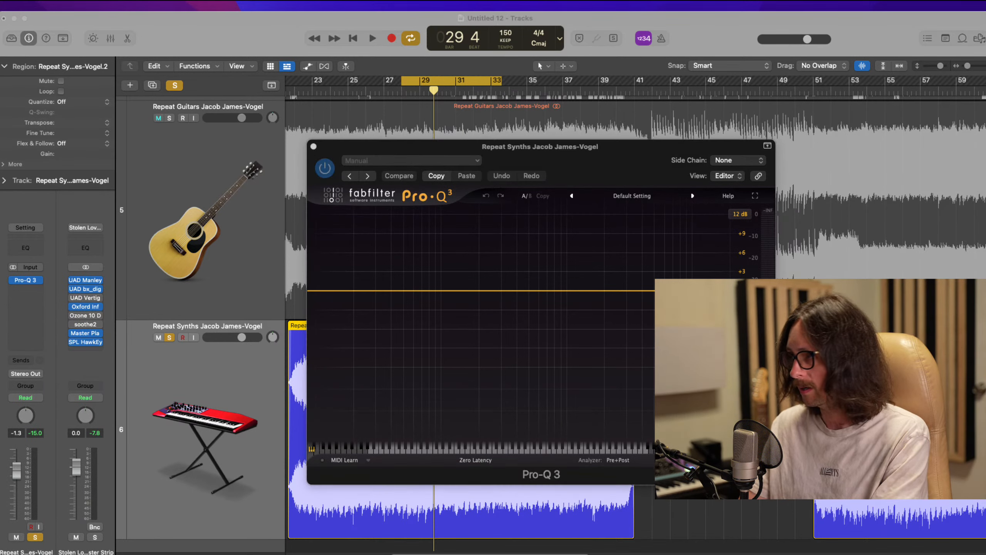
Step: Play the looped synths and add a 12 dB/oct low cut at about 58.7 Hz in Pro-Q 3
key(space)
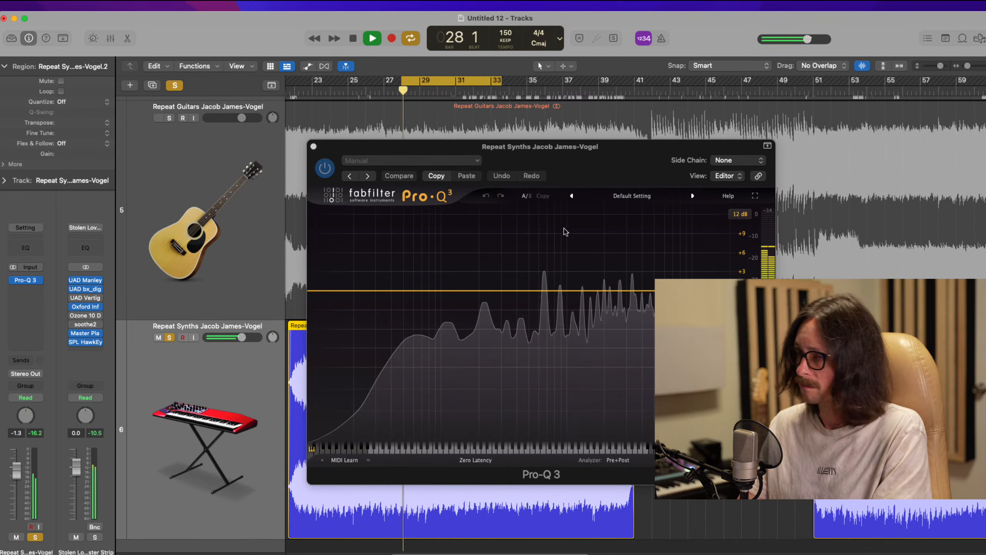
drag(325, 291, 411, 287)
key(space)
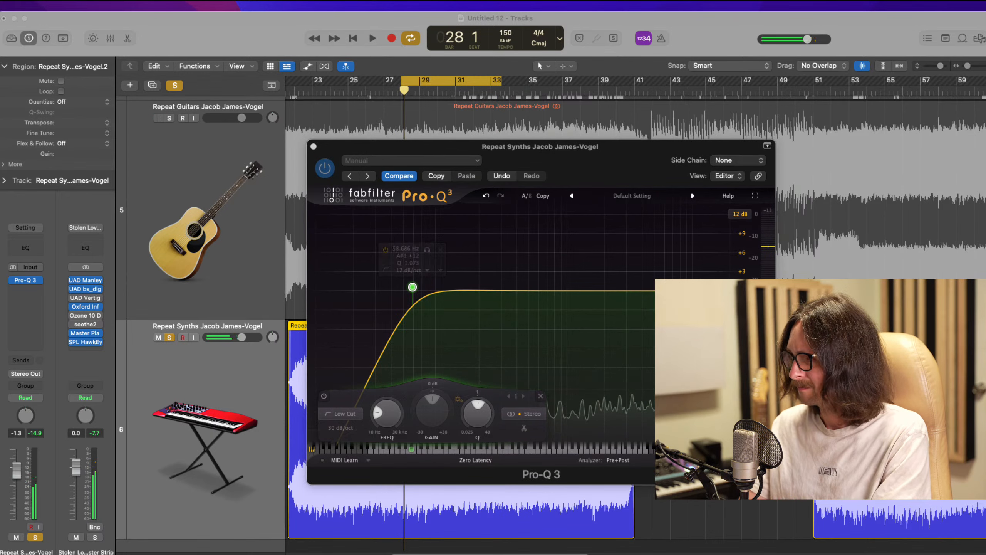
click(502, 268)
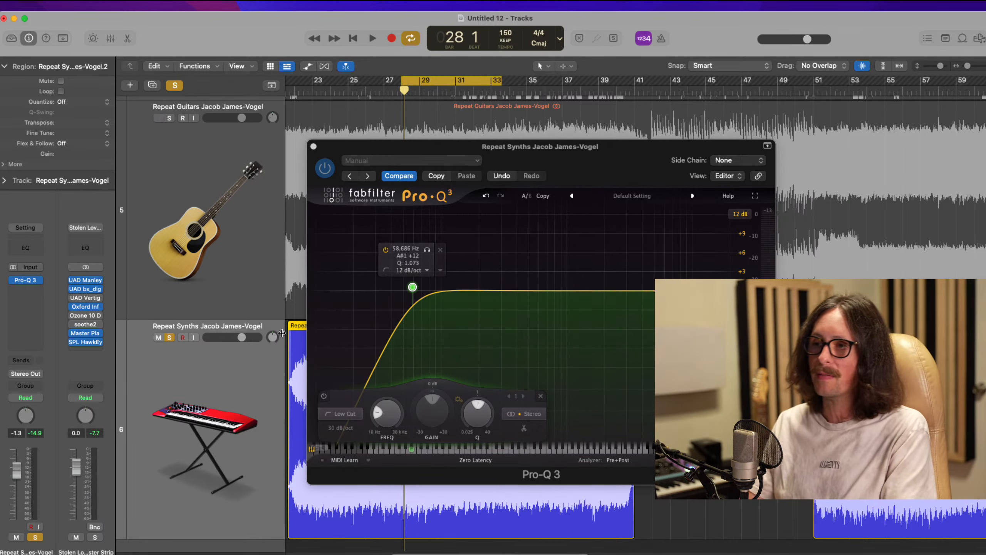
Step: Move the Pro-Q 3 window clear of the tracks and solo the bass and drums together with the synths
scroll(274, 220, down, 3)
scroll(274, 219, down, 5)
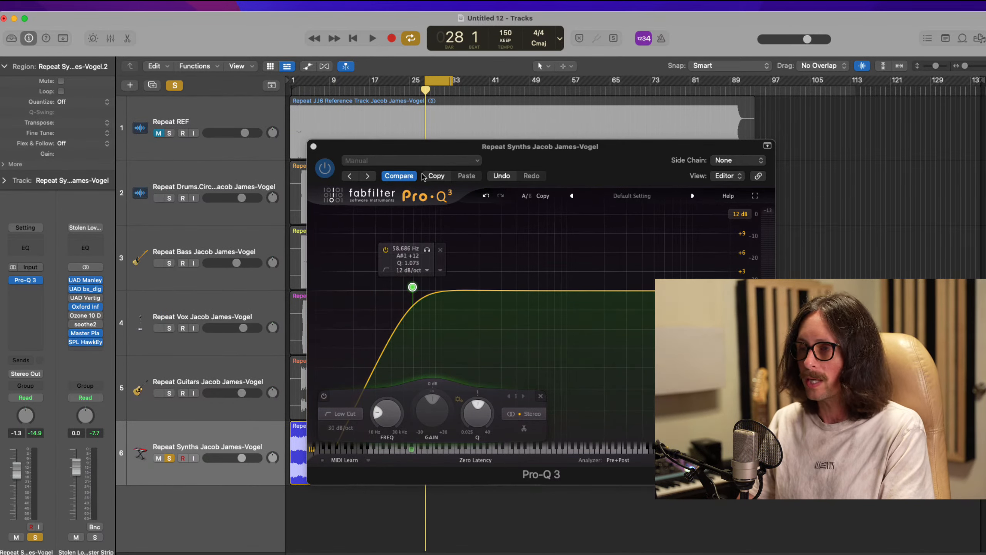
drag(428, 153, 632, 156)
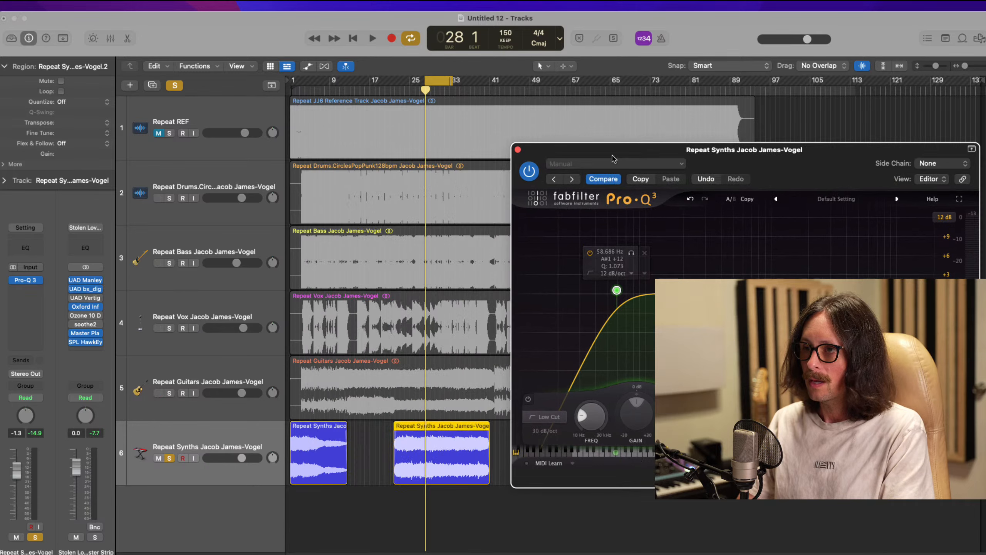
click(169, 263)
click(170, 198)
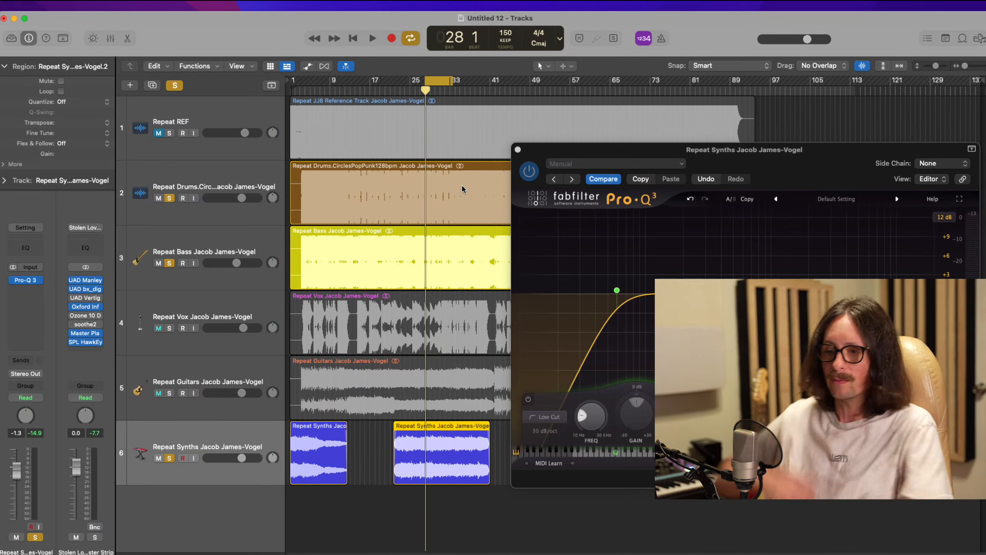
click(617, 290)
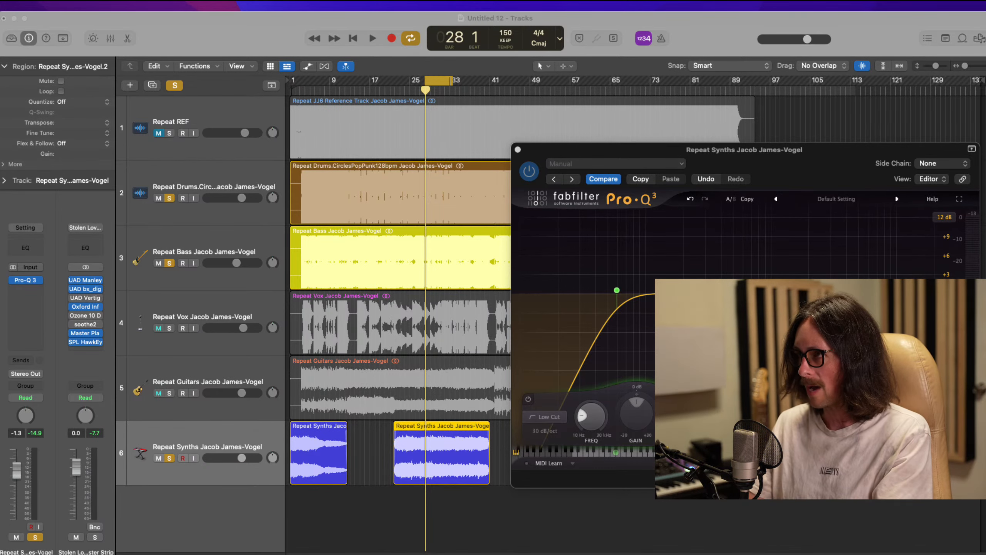
Step: While the loop plays, steepen the synths' low cut to 24 dB/oct and raise its frequency to about 158 Hz
key(space)
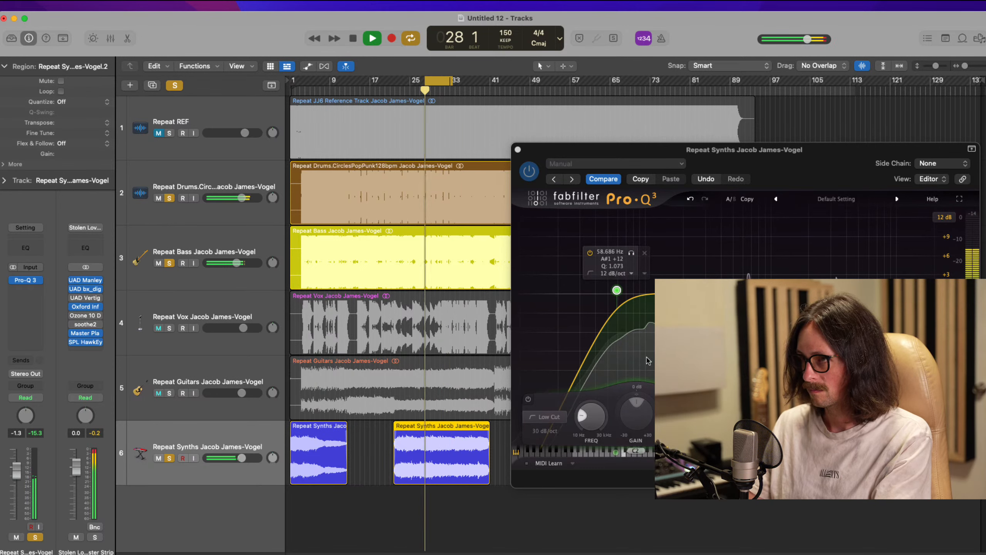
click(621, 274)
click(620, 299)
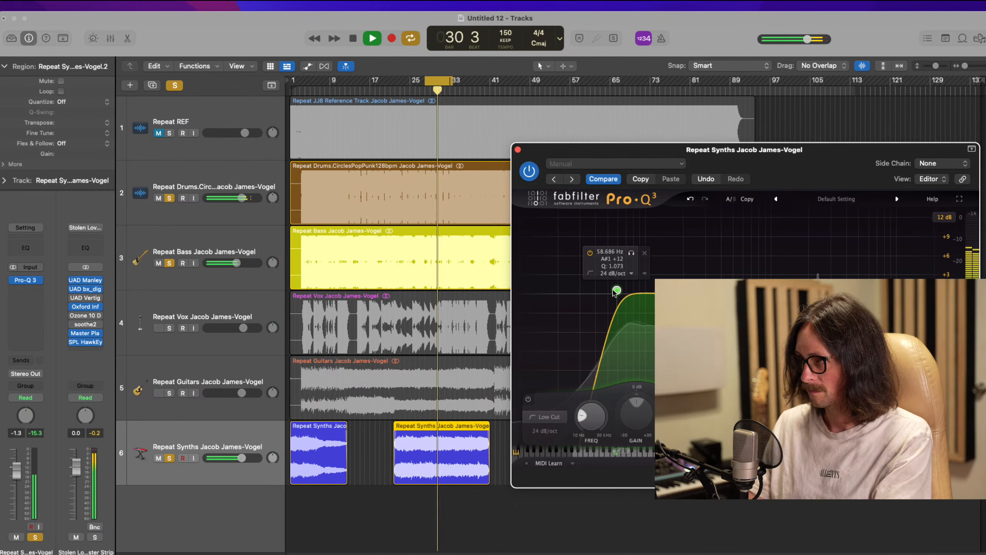
drag(618, 291, 671, 293)
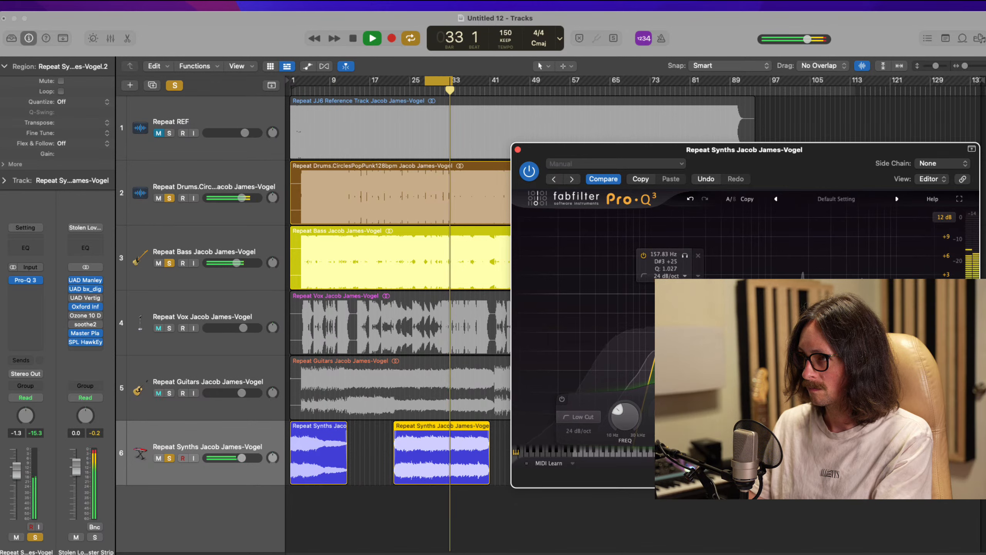
key(space)
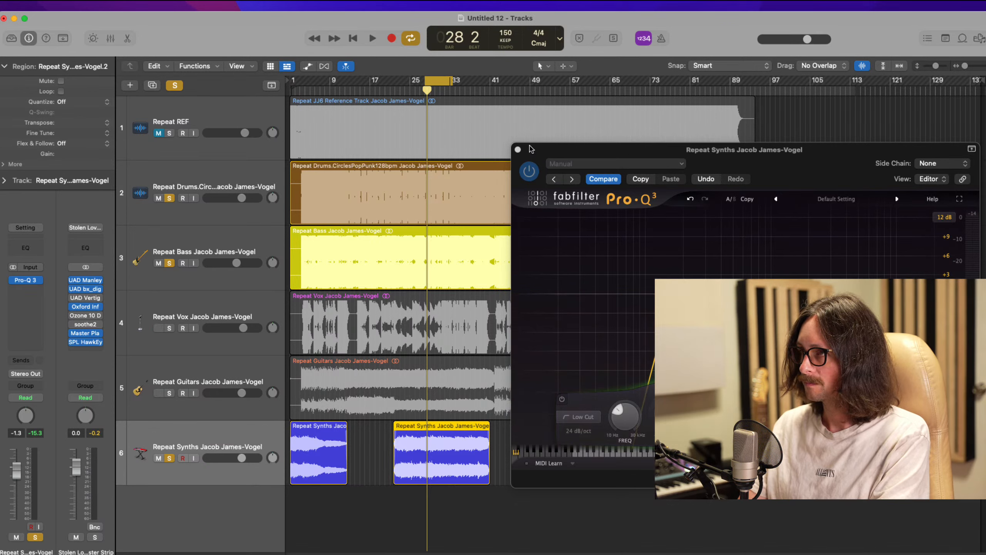
Step: Compare the synths with Pro-Q 3 bypassed and enabled while the drums and bass play along
click(683, 230)
key(space)
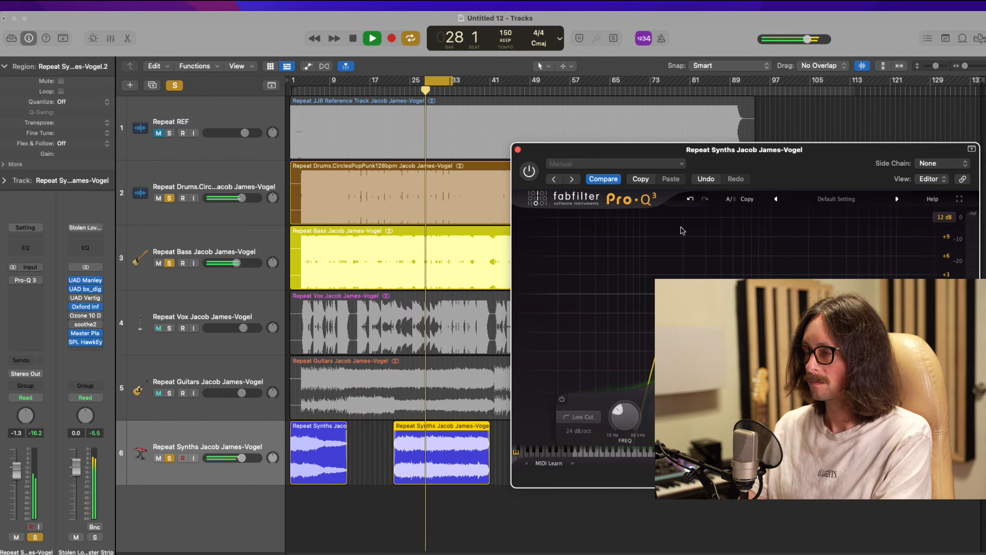
click(530, 172)
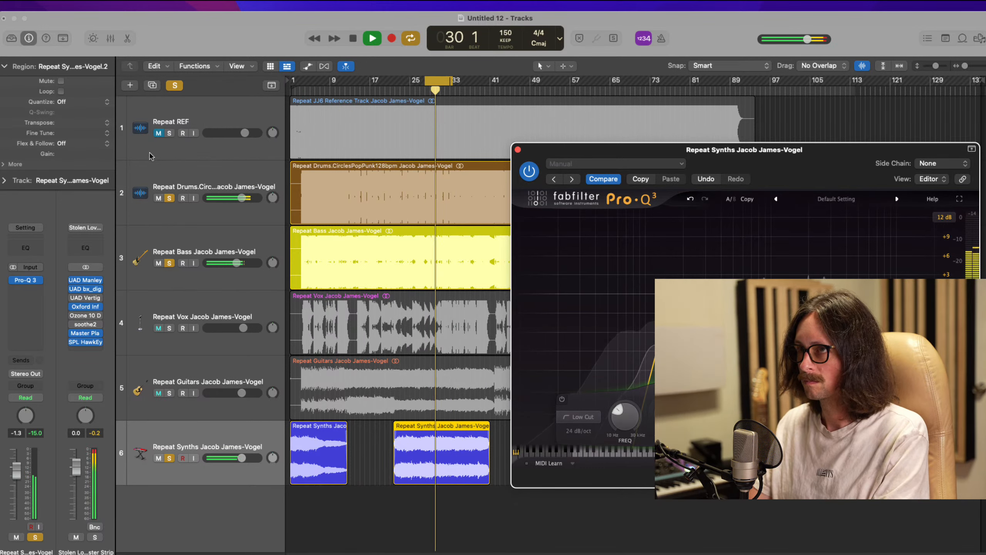
Step: Unsolo the drums, compare the synths' Pro-Q 3 bypassed and enabled against only the bass, and stop playback
click(170, 197)
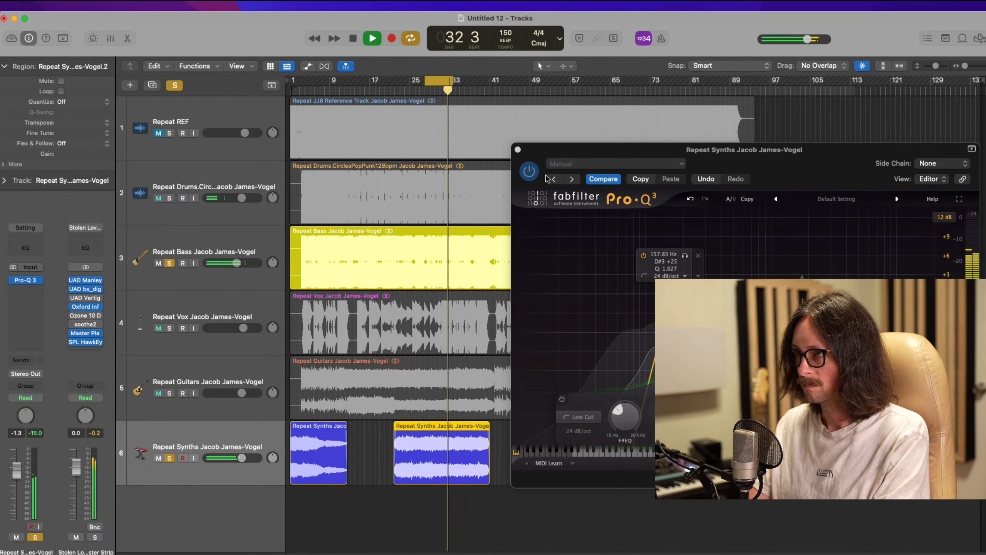
click(530, 171)
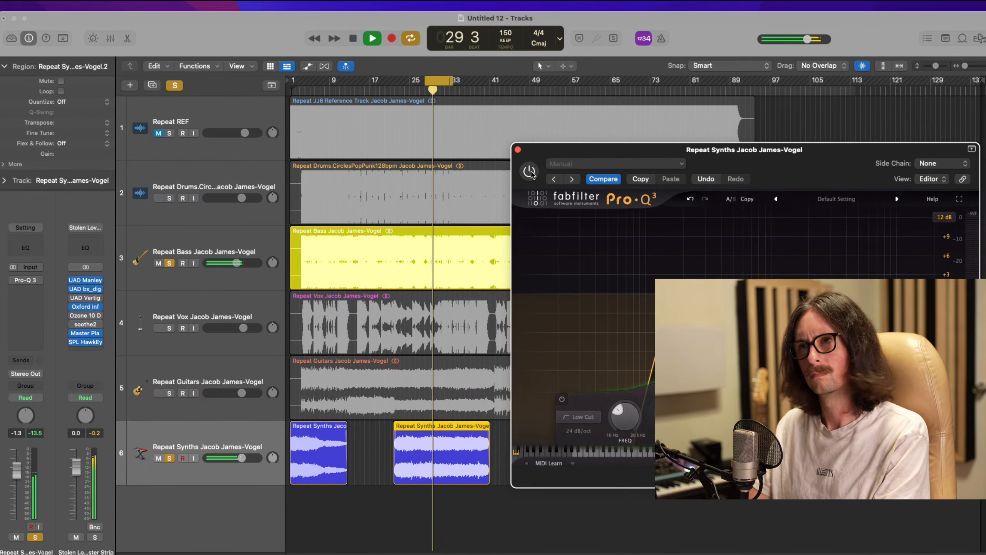
click(530, 171)
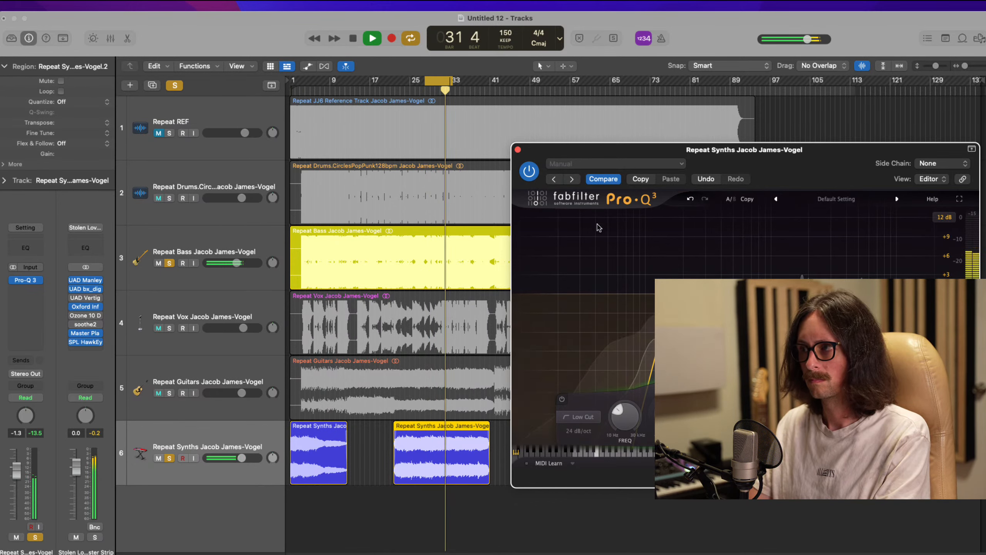
key(space)
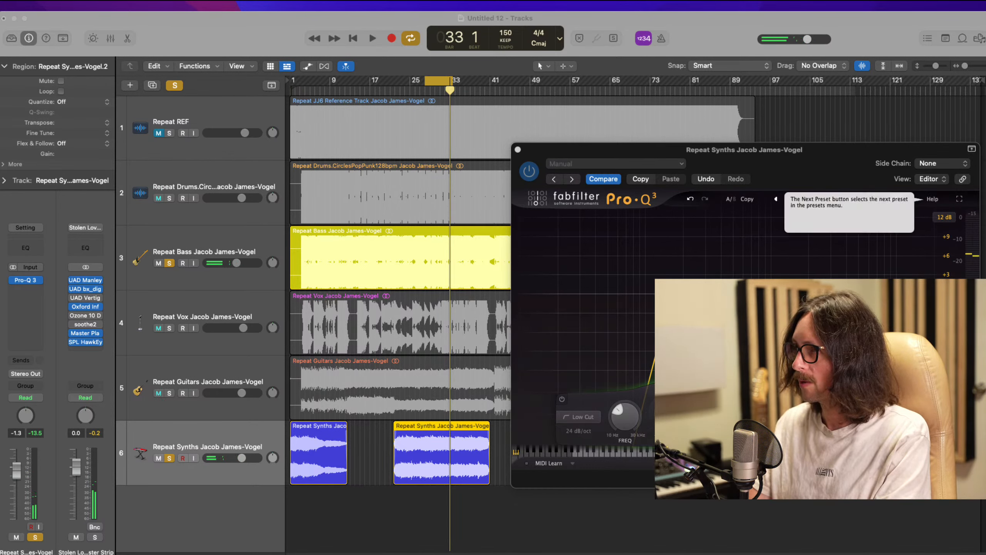
click(718, 31)
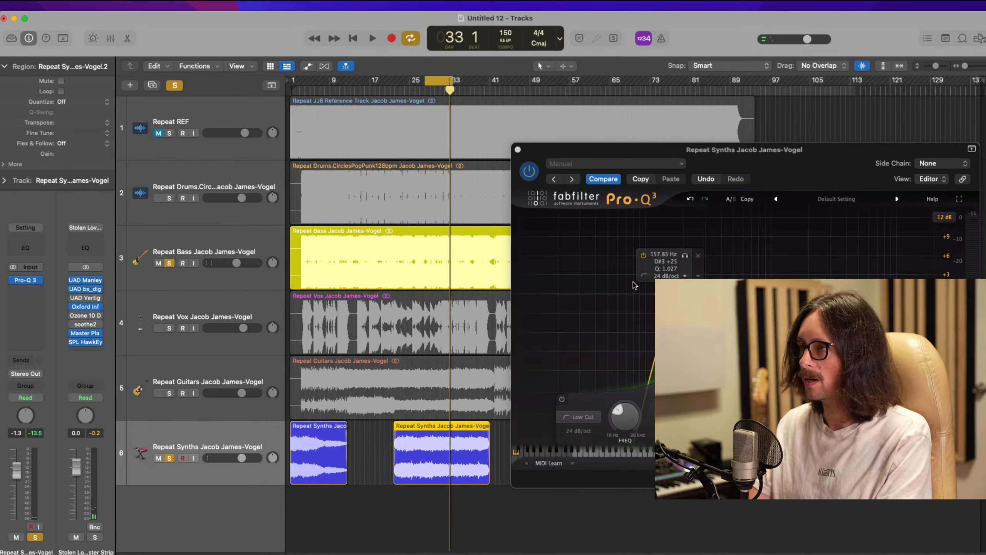
Step: Open the bass track's Pro-Q 3 alongside the synths' Pro-Q 3 and shift the synths' bell band to a higher frequency
click(187, 235)
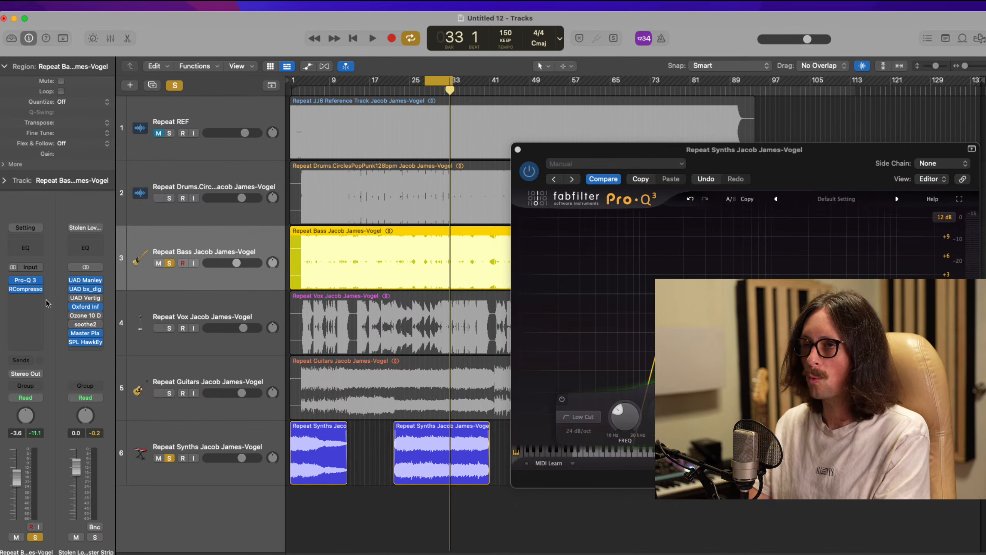
click(25, 281)
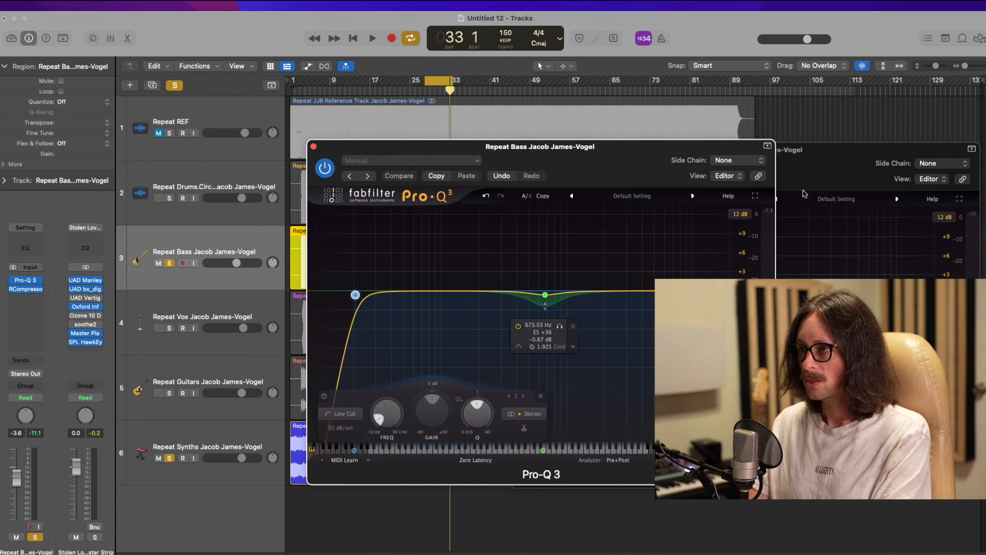
click(826, 171)
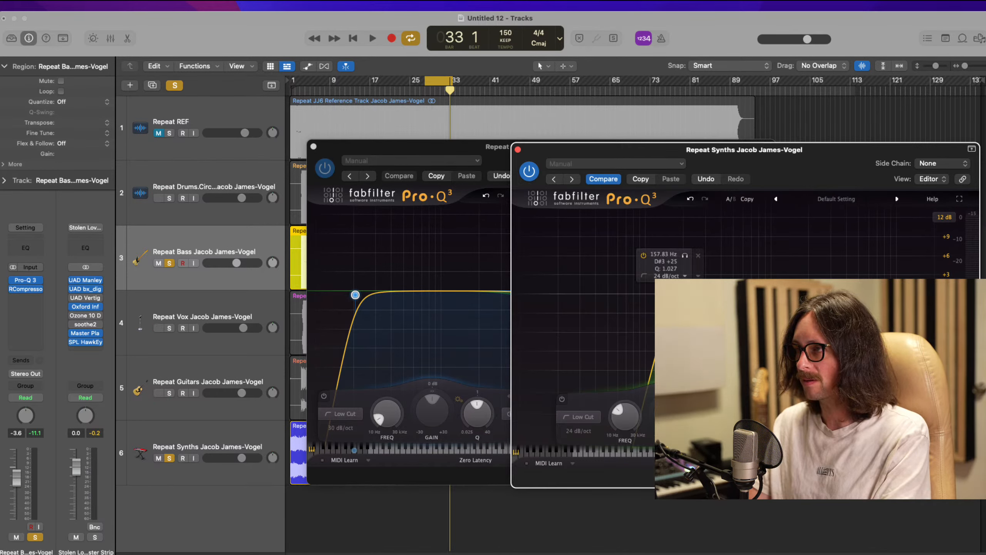
drag(710, 289, 729, 298)
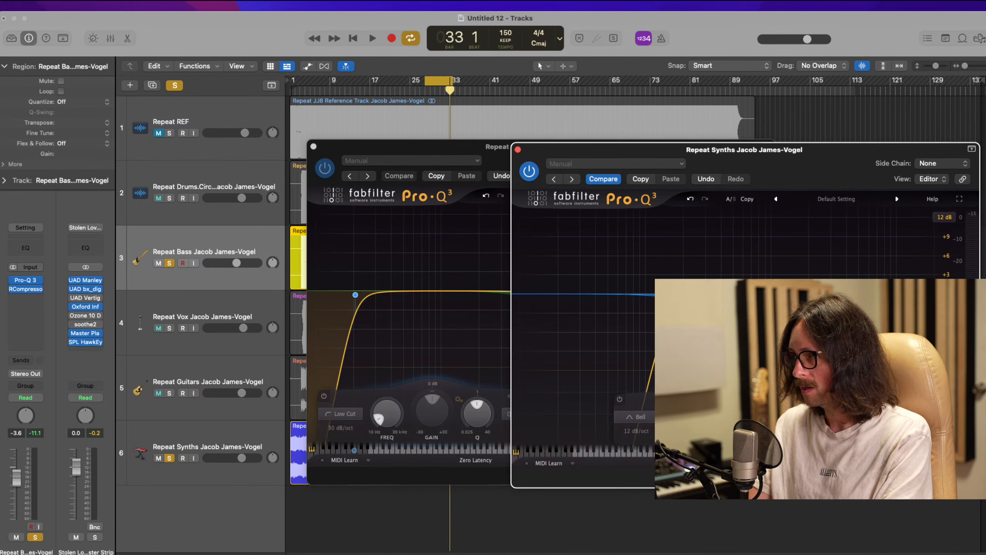
Step: With the loop playing, add a bell band at about 148 Hz to the bass's Pro-Q 3 and sweep it in solo to about 417 Hz
click(475, 147)
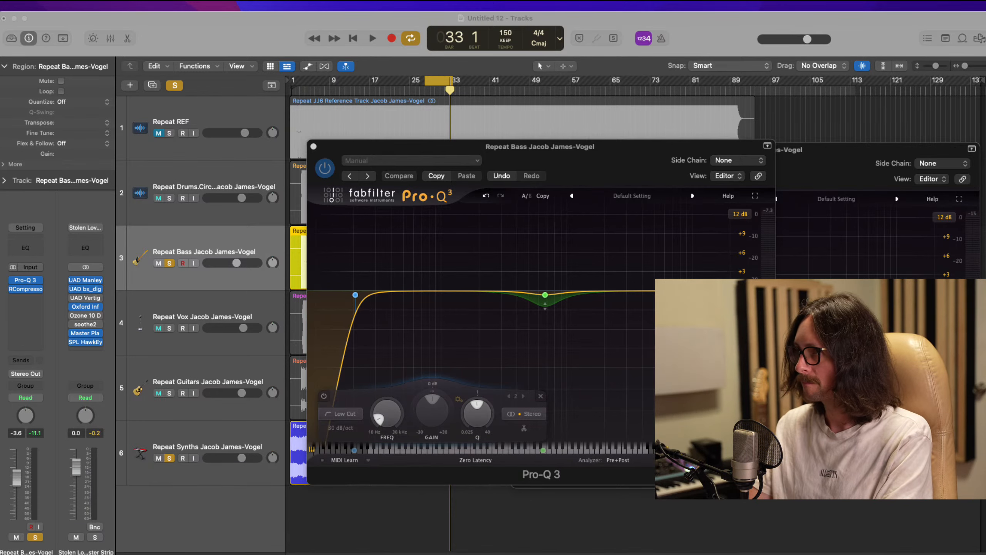
key(space)
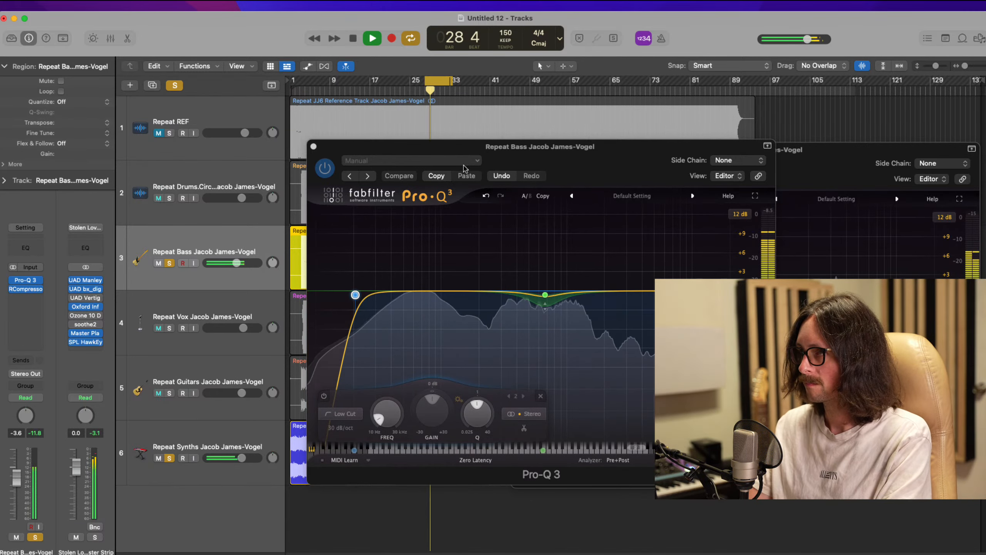
click(314, 146)
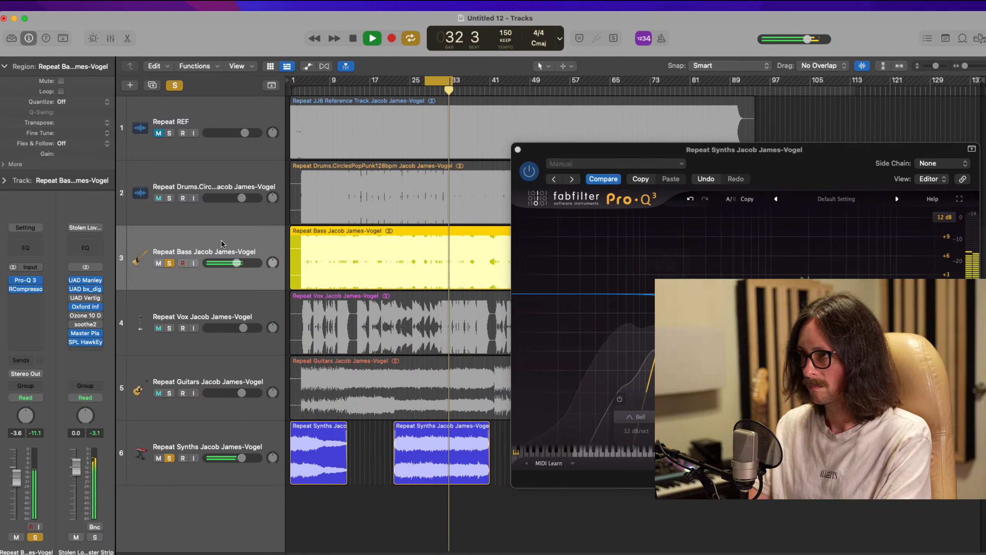
click(26, 280)
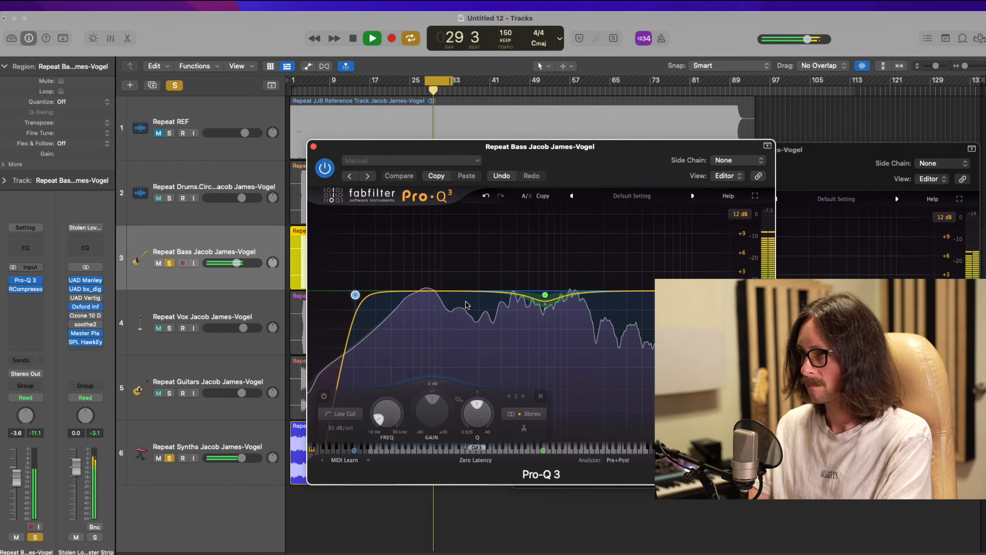
mouse_move(505, 319)
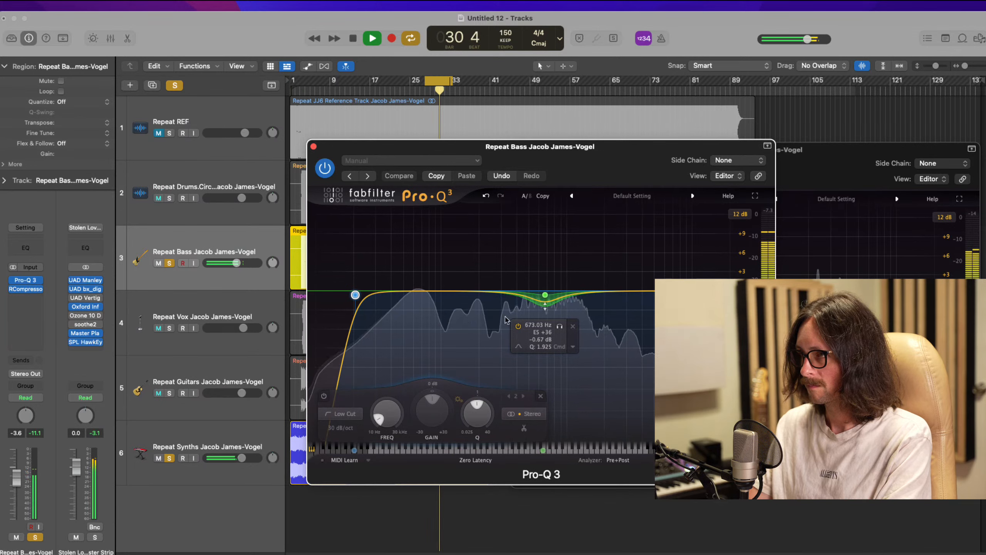
click(463, 291)
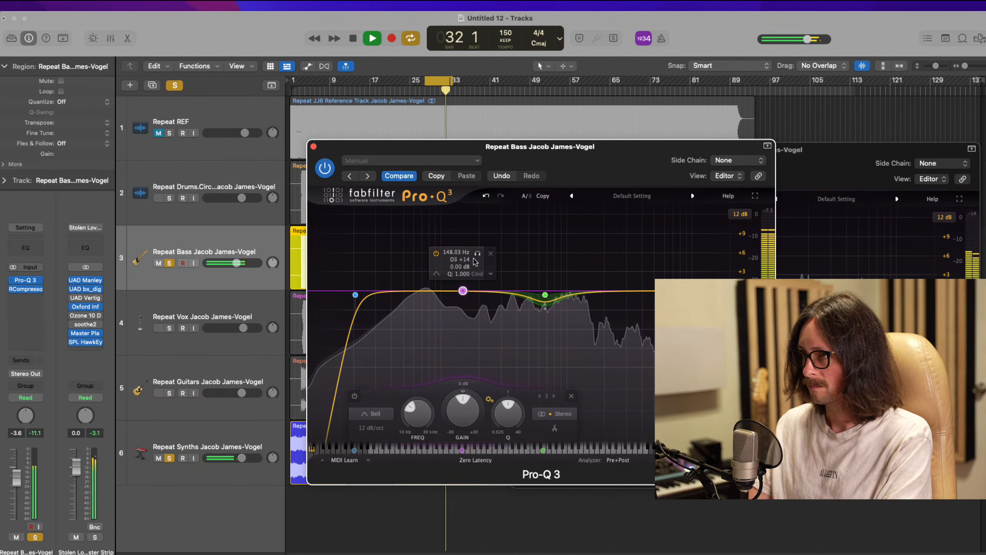
drag(478, 254, 533, 255)
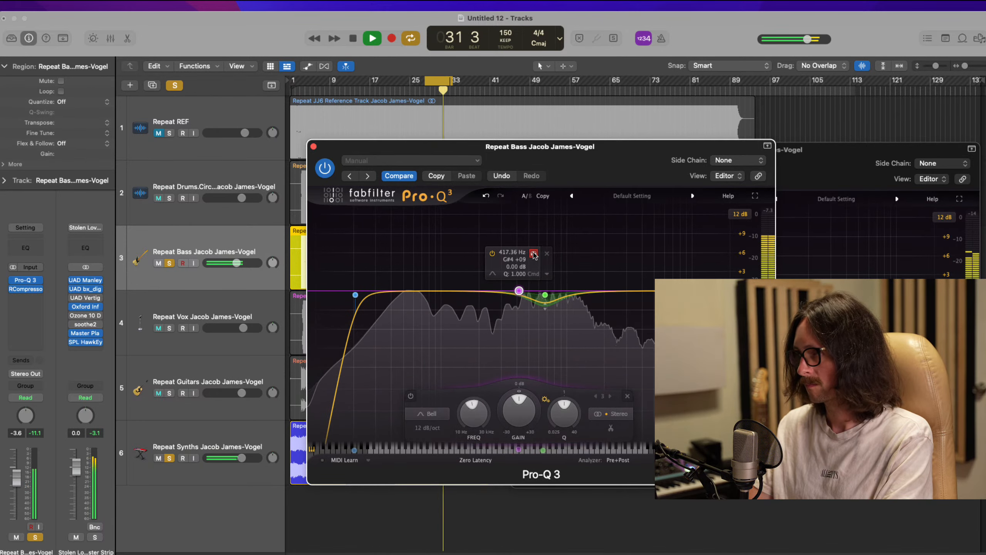
Step: Lower the synths' low cut in Pro-Q 3 to about 133 Hz and stop playback
click(889, 160)
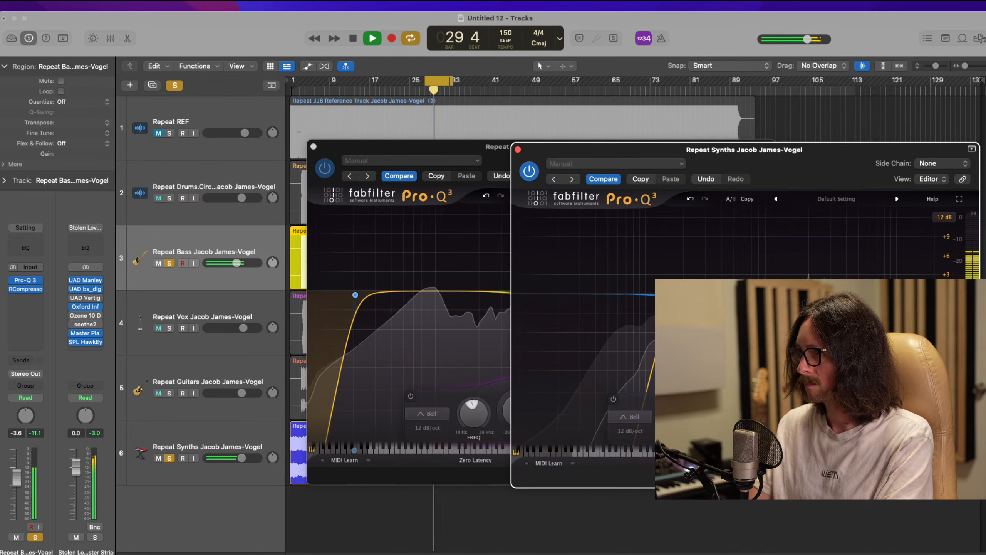
drag(670, 296, 660, 294)
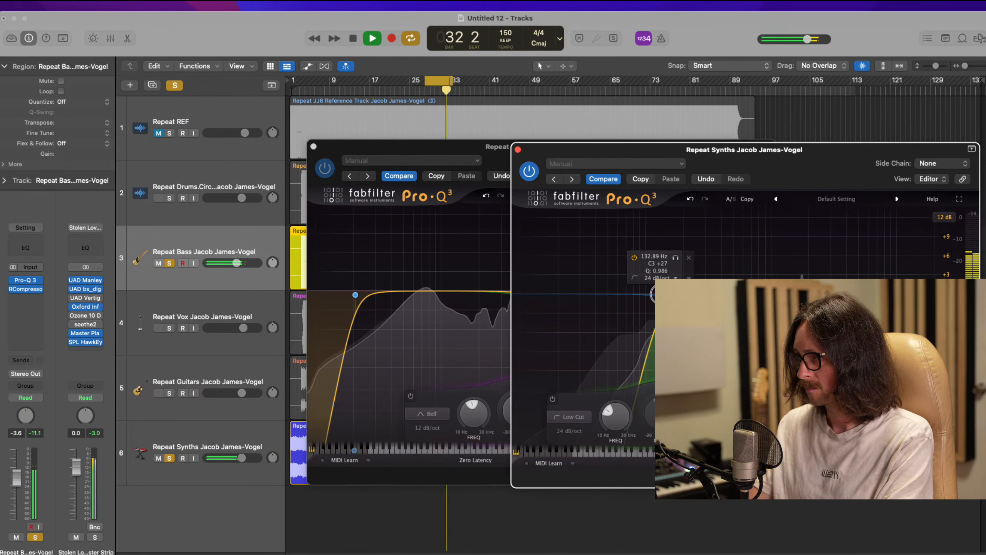
key(space)
Step: Return to the bass's Pro-Q 3 to check its new band, close that window and select the synths track
click(462, 147)
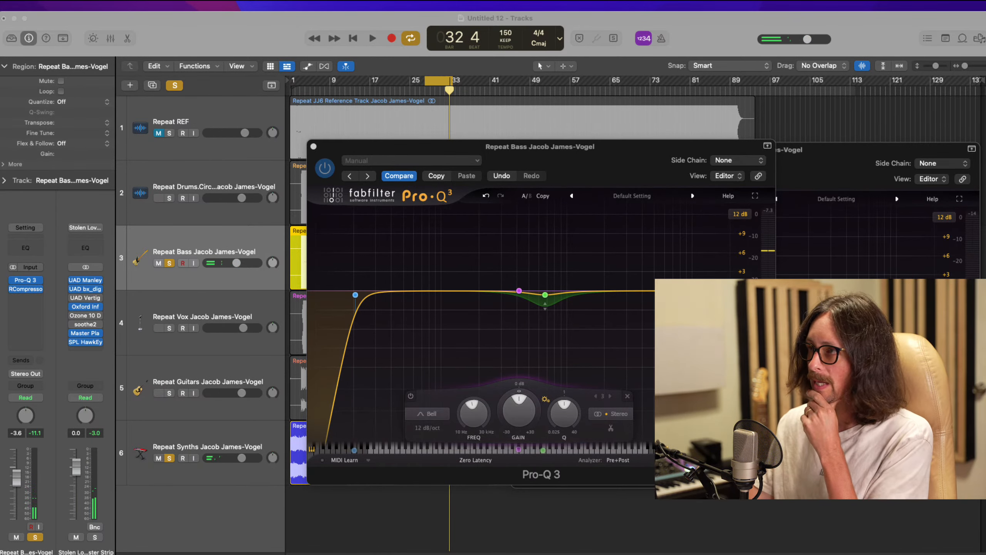
click(519, 291)
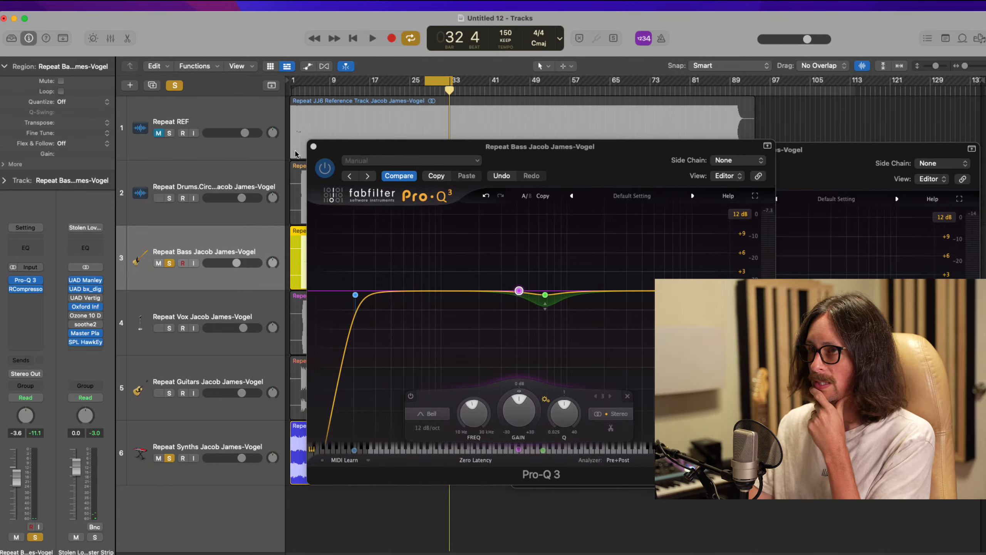
click(314, 146)
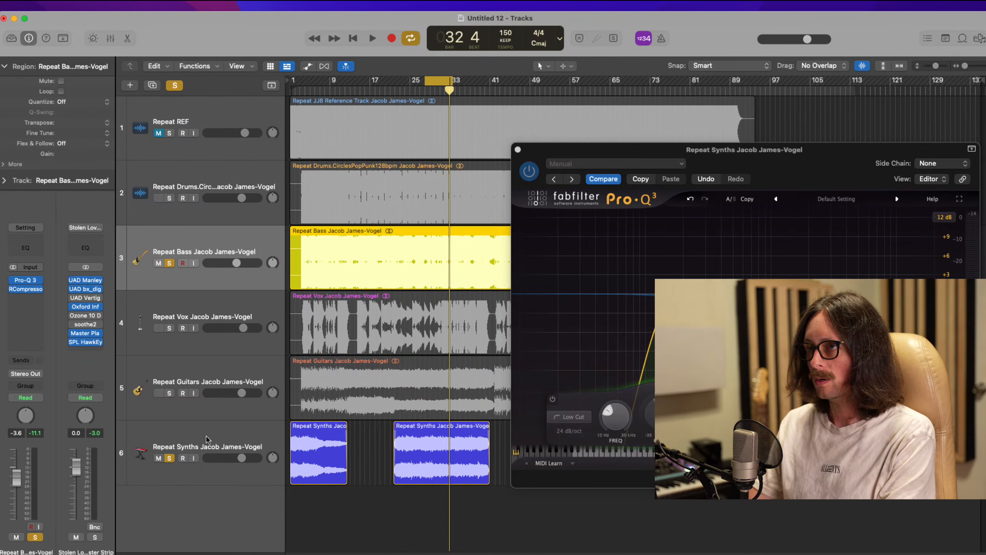
click(206, 438)
click(209, 253)
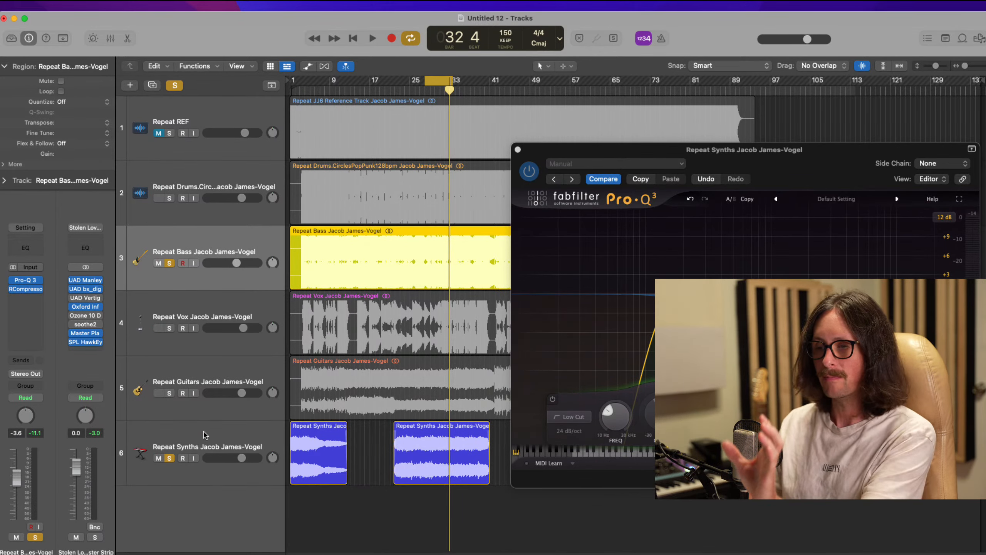
click(206, 434)
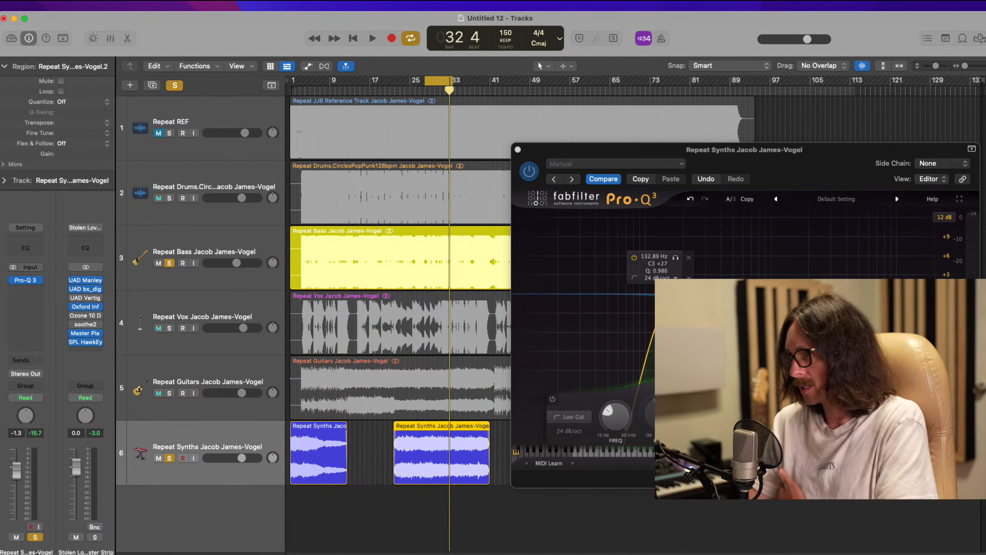
Step: Add a bell boost to the synths' Pro-Q 3 and, with the loop playing, set it to about 879 Hz and +2.12 dB
drag(785, 284, 785, 268)
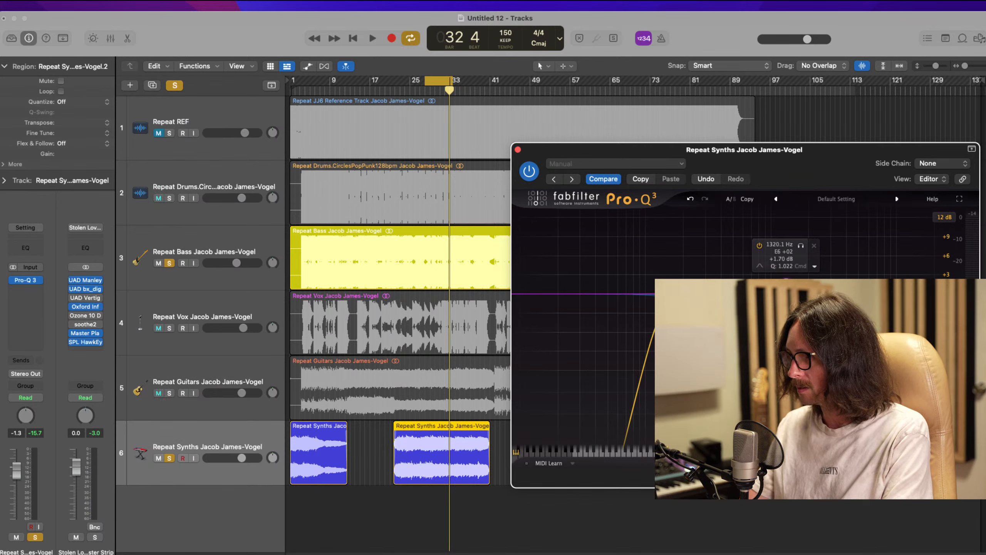
key(super+Tab)
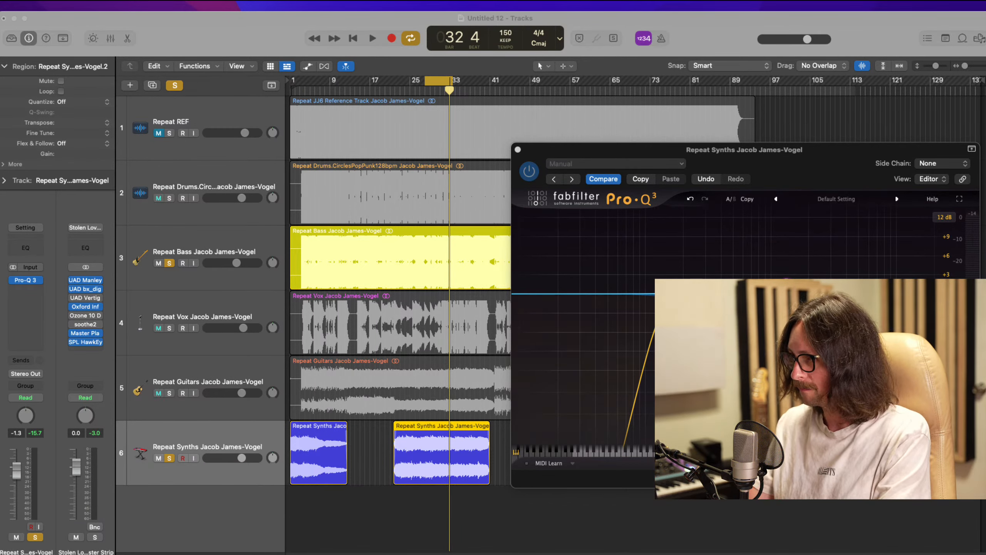
key(space)
drag(787, 282, 765, 279)
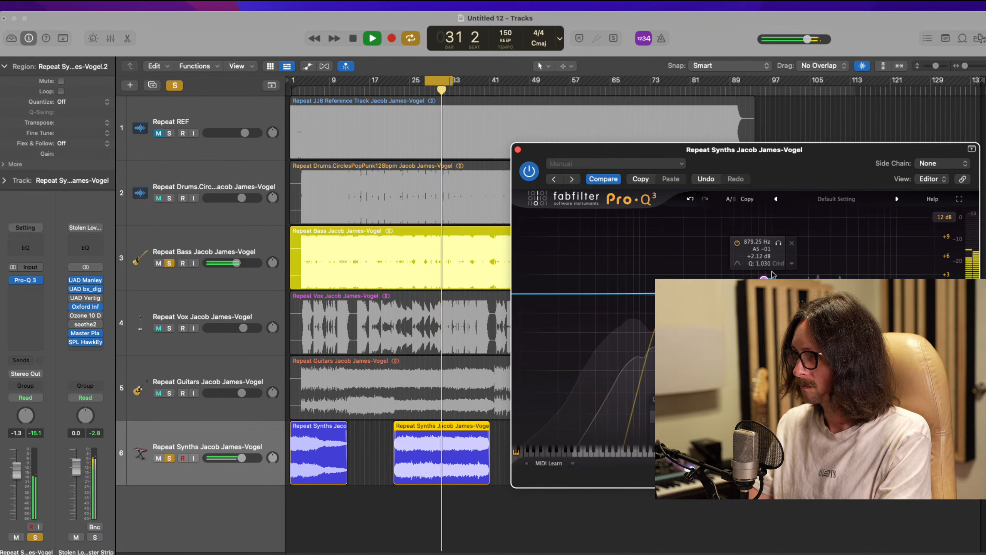
Step: Audition the synths' new bell boost in solo and fine-tune its frequency and gain by ear
mouse_move(779, 242)
mouse_down()
mouse_move(849, 248)
mouse_move(765, 255)
mouse_move(781, 257)
mouse_up()
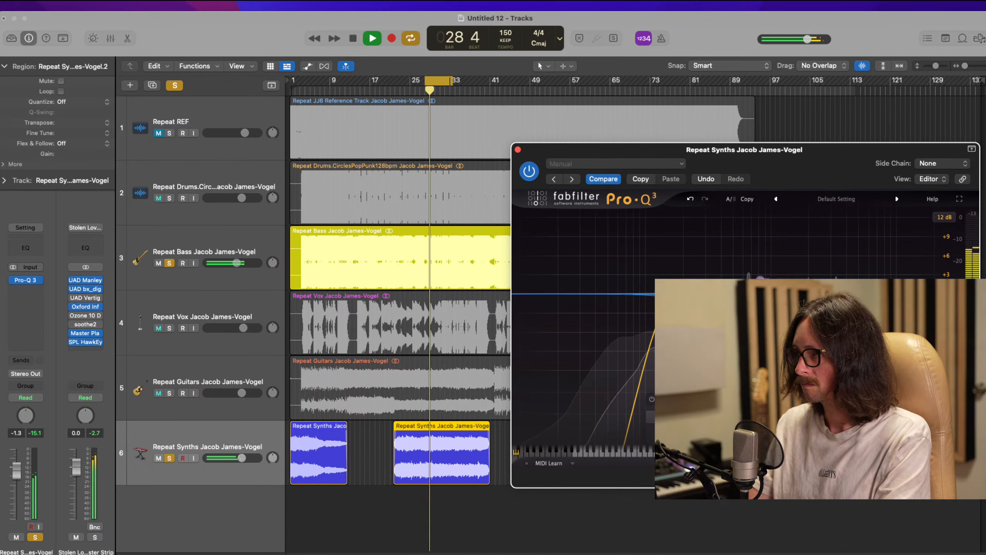
mouse_move(760, 280)
drag(760, 279, 762, 283)
Step: Compare the synths with Pro-Q 3 bypassed and enabled, close the plug-in window and stop playback
click(529, 171)
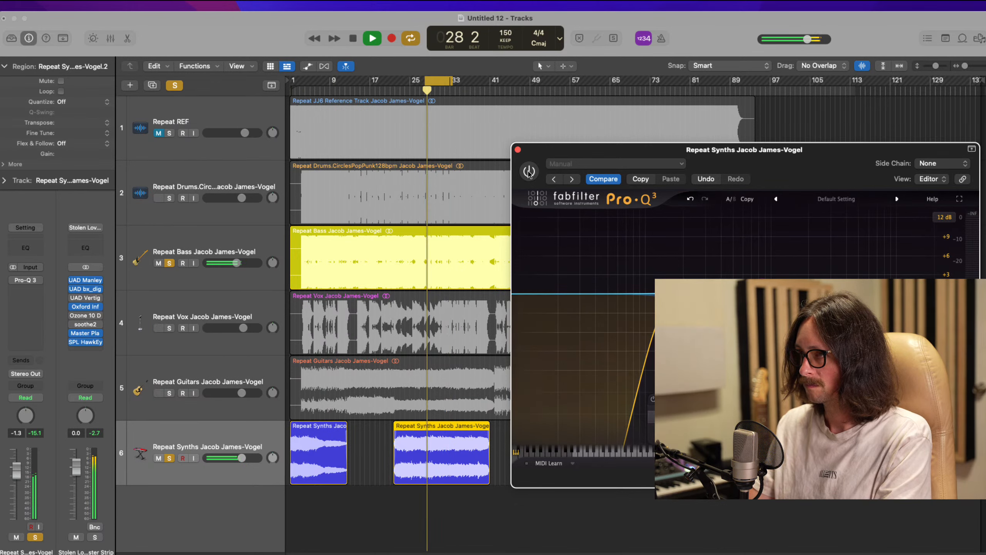
click(529, 171)
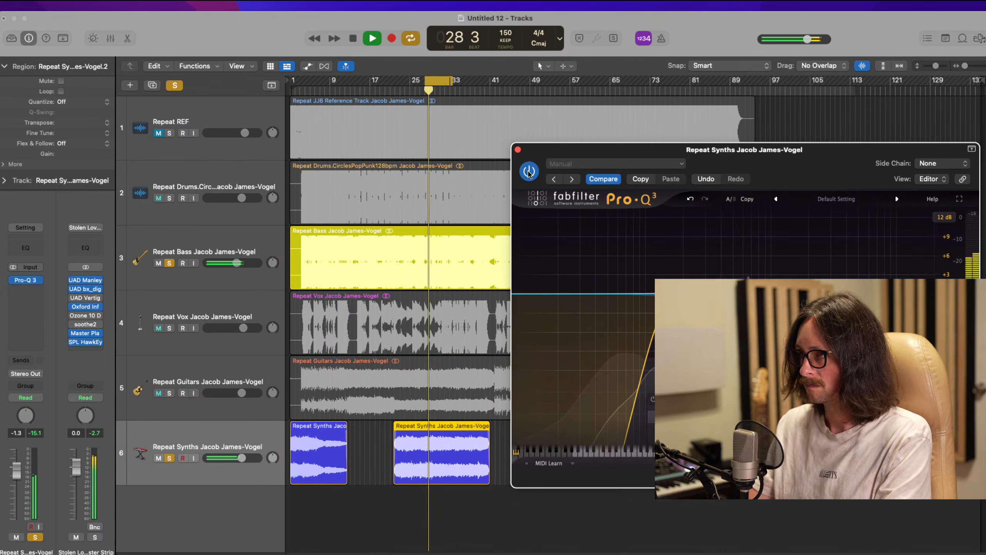
click(518, 150)
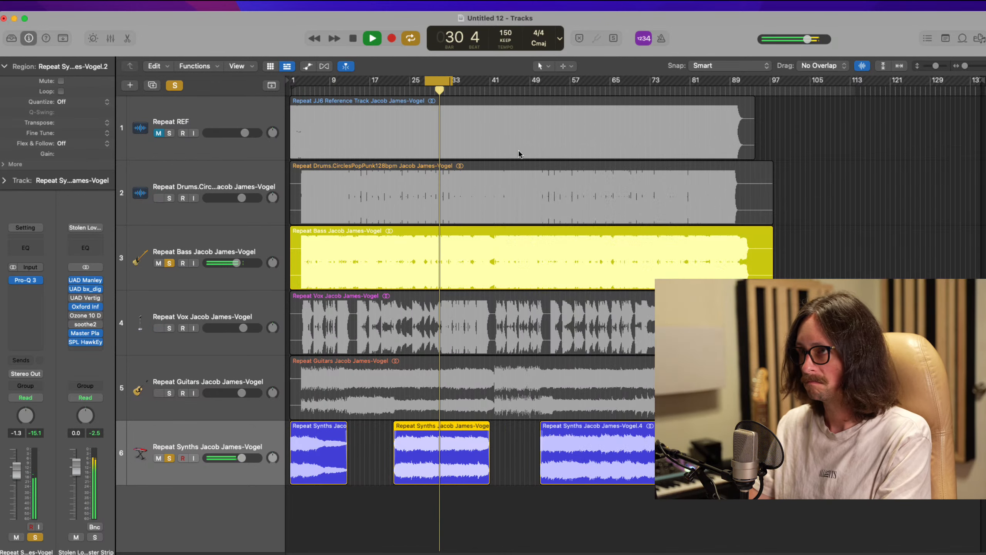
key(space)
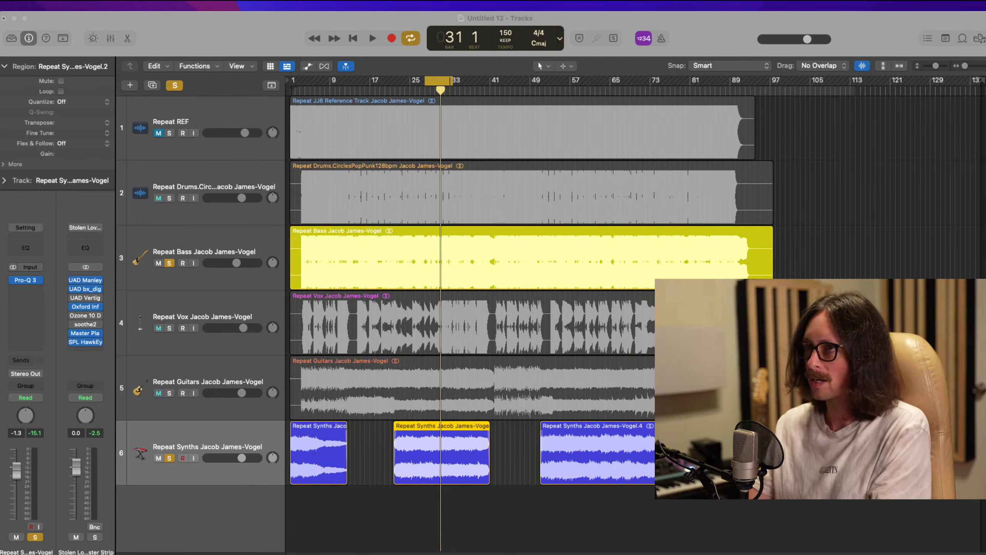
Step: Unsolo the bass and synths tracks so the whole mix can be heard
click(220, 79)
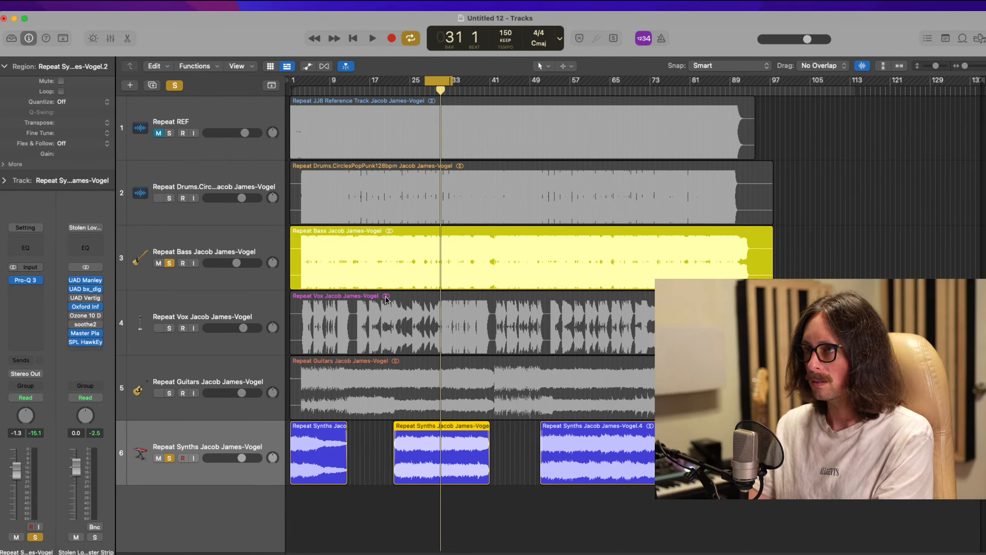
click(168, 265)
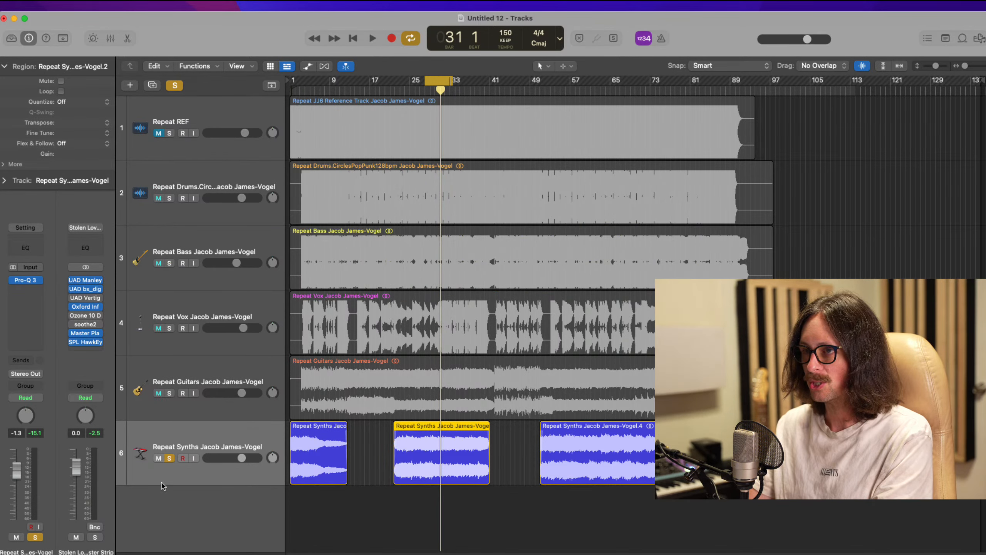
click(168, 459)
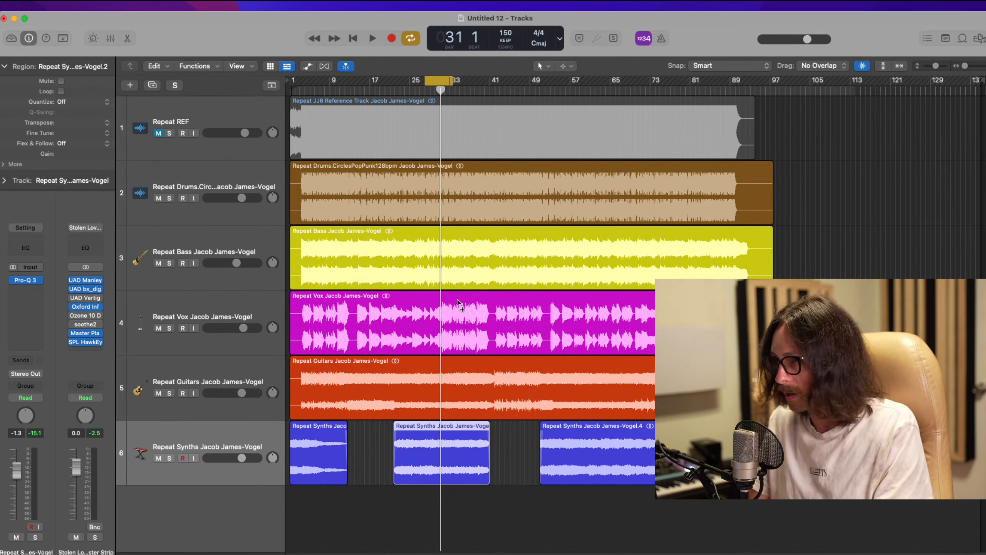
Step: Select the drums track, and turn on and open the UAD Vertigo VSM-3 on the master strip
click(218, 179)
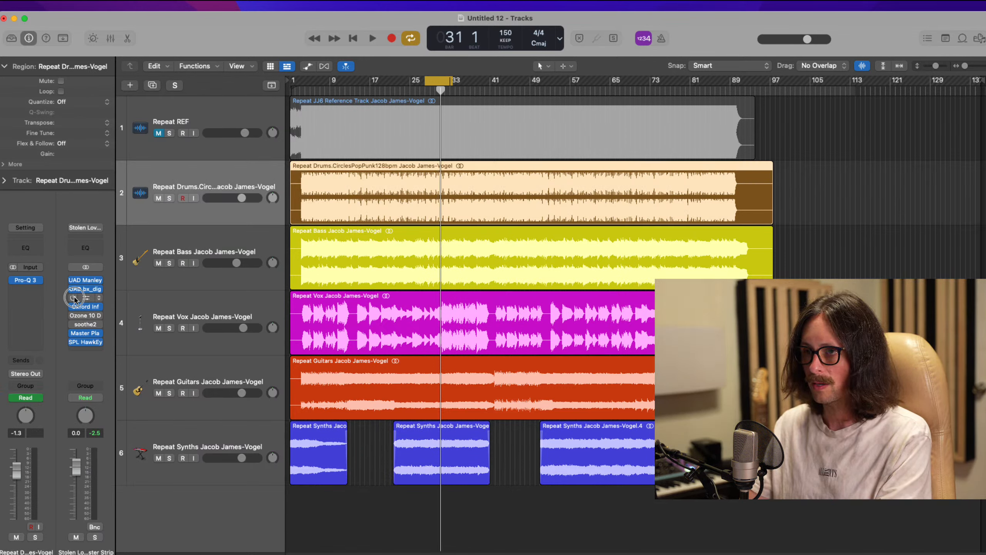
click(88, 298)
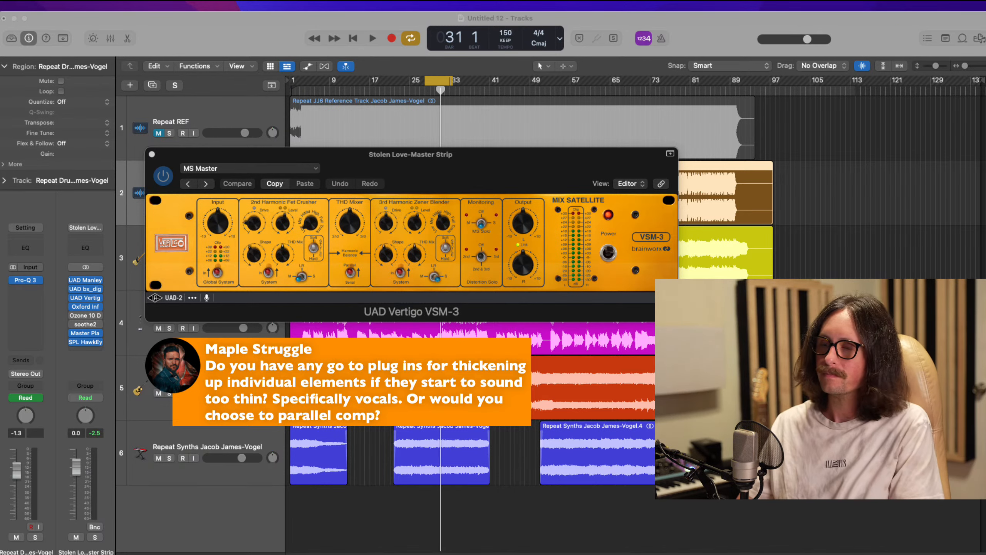
click(210, 31)
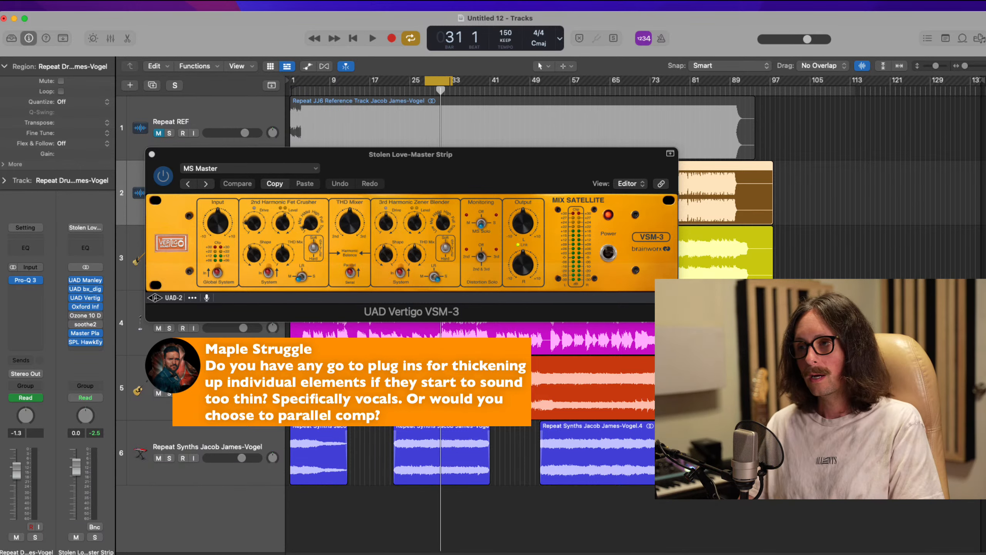
Step: Insert Universal Audio's UAD Pultec EQP-1A on the synths track, after Pro-Q 3
click(219, 442)
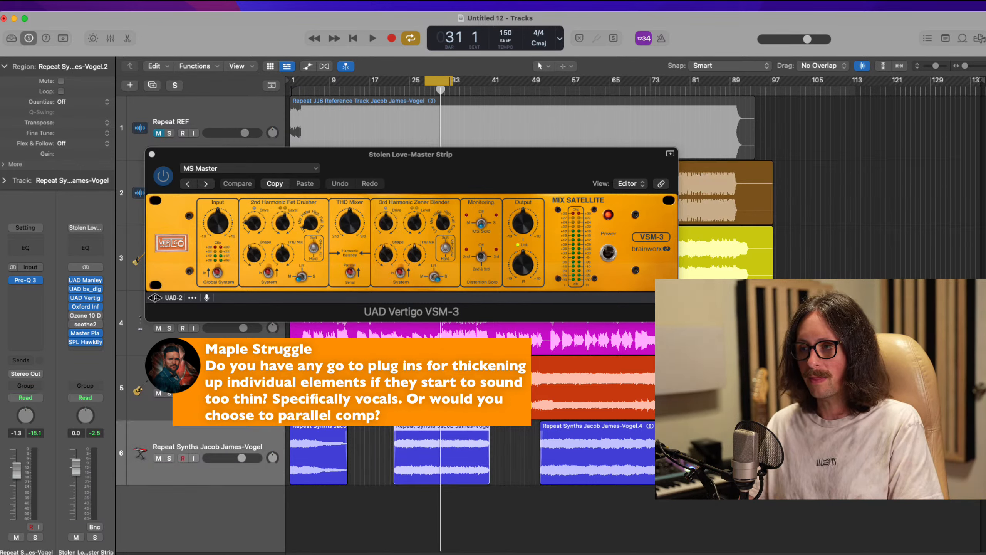
click(33, 294)
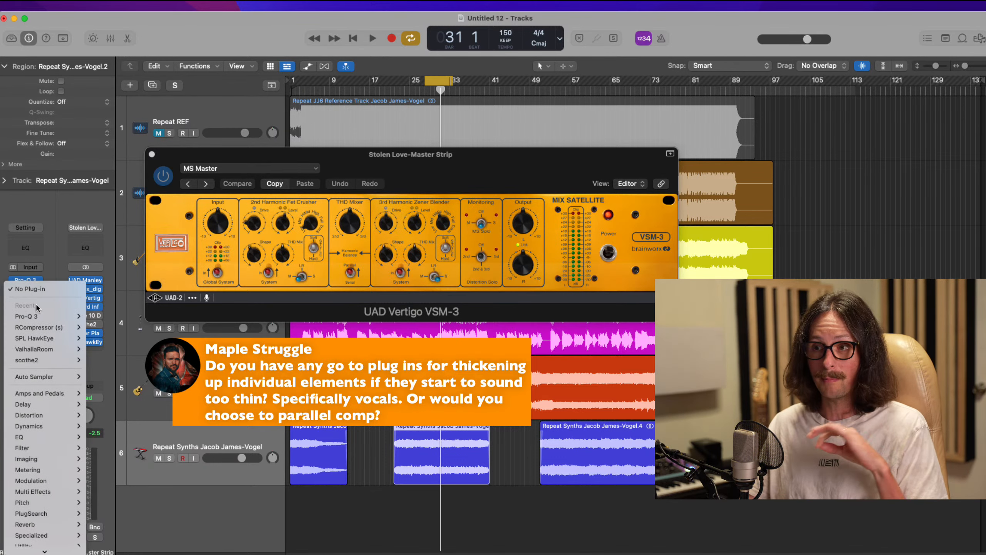
mouse_move(38, 538)
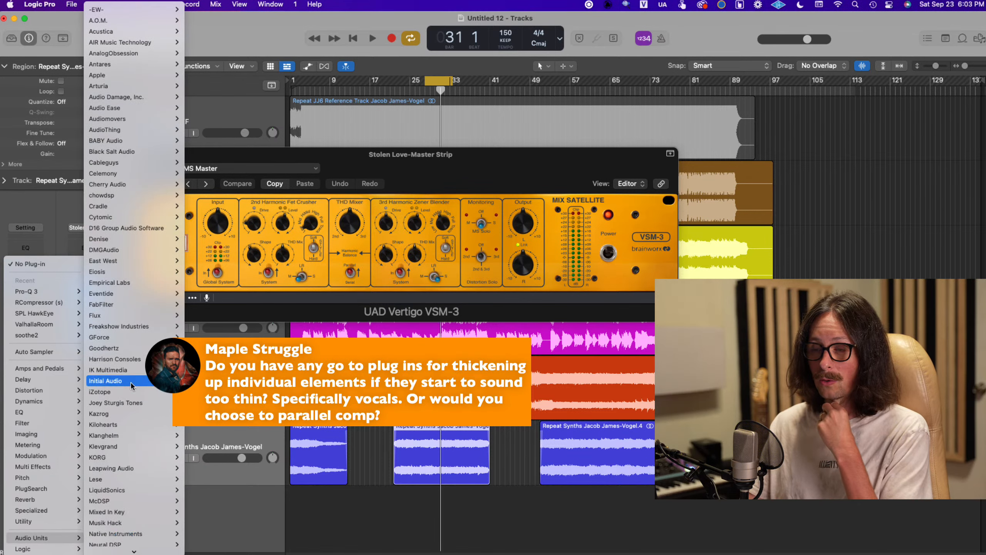
scroll(132, 295, down, 10)
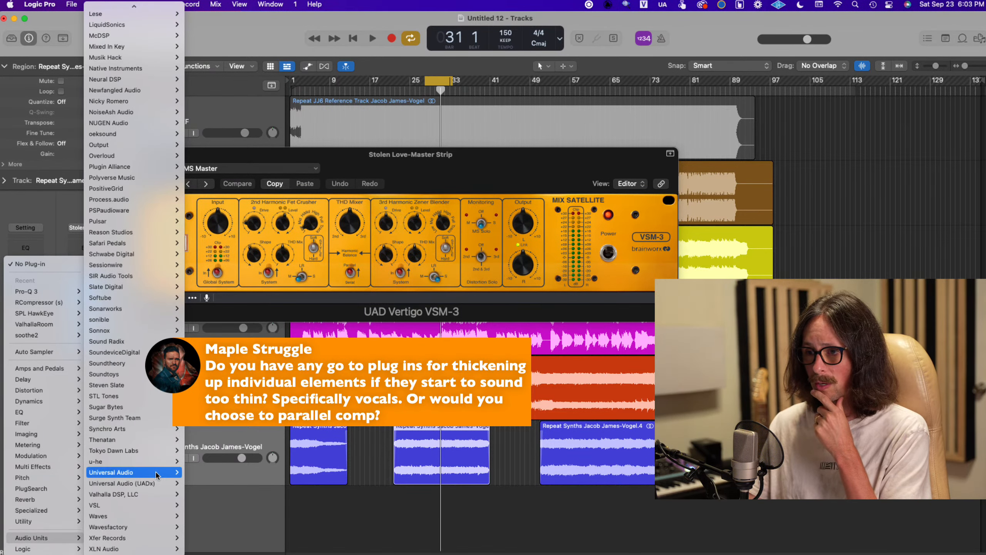
mouse_move(175, 471)
mouse_move(218, 452)
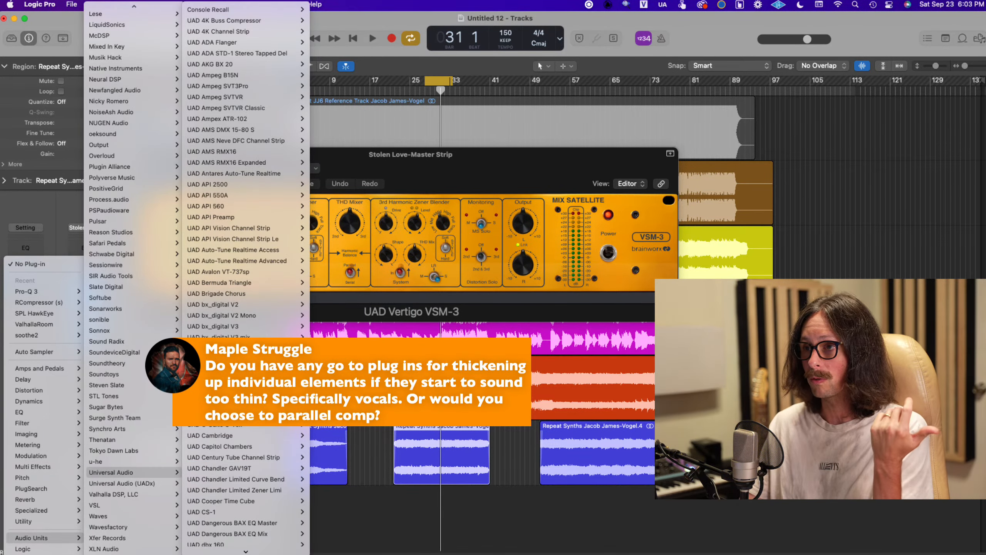
scroll(233, 336, down, 15)
scroll(206, 330, down, 20)
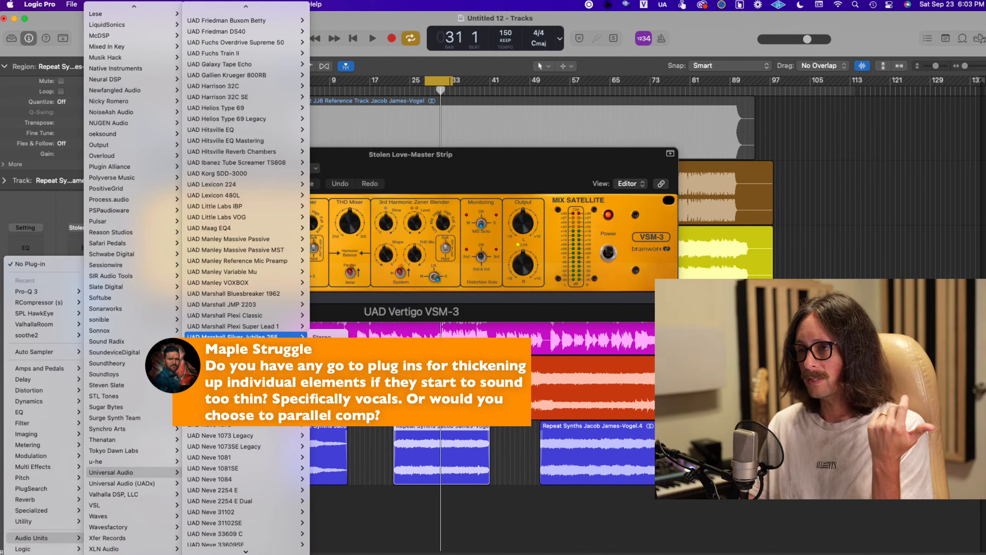
mouse_move(206, 328)
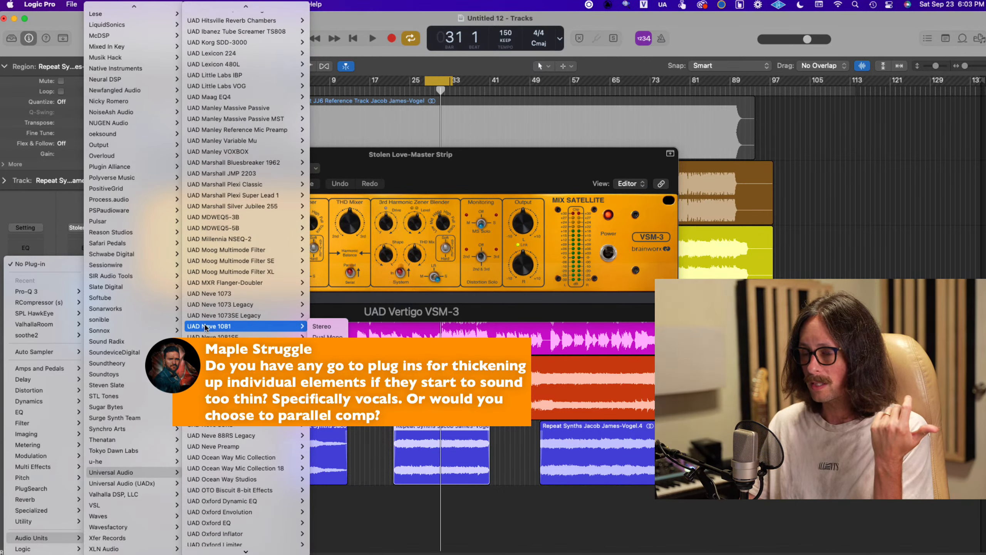
scroll(205, 326, down, 20)
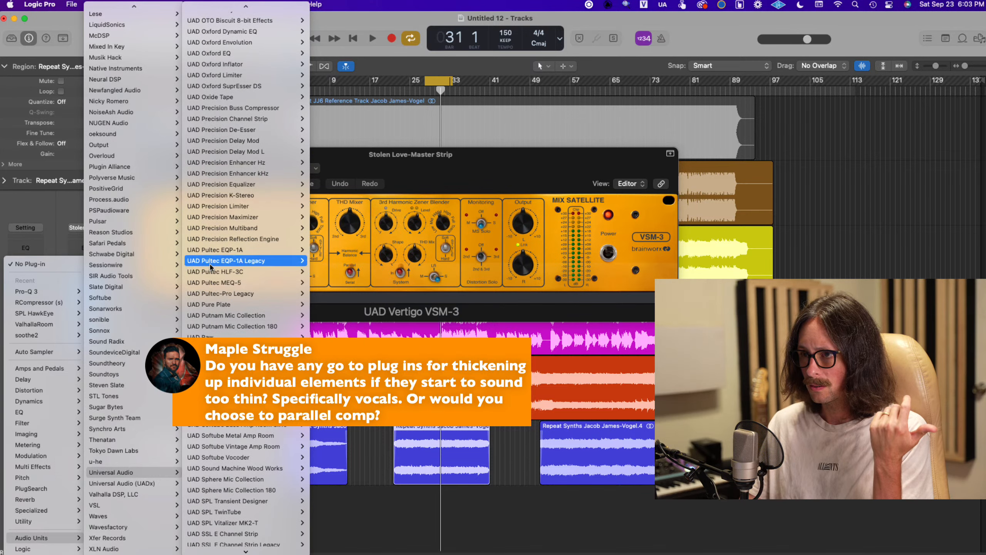
click(239, 250)
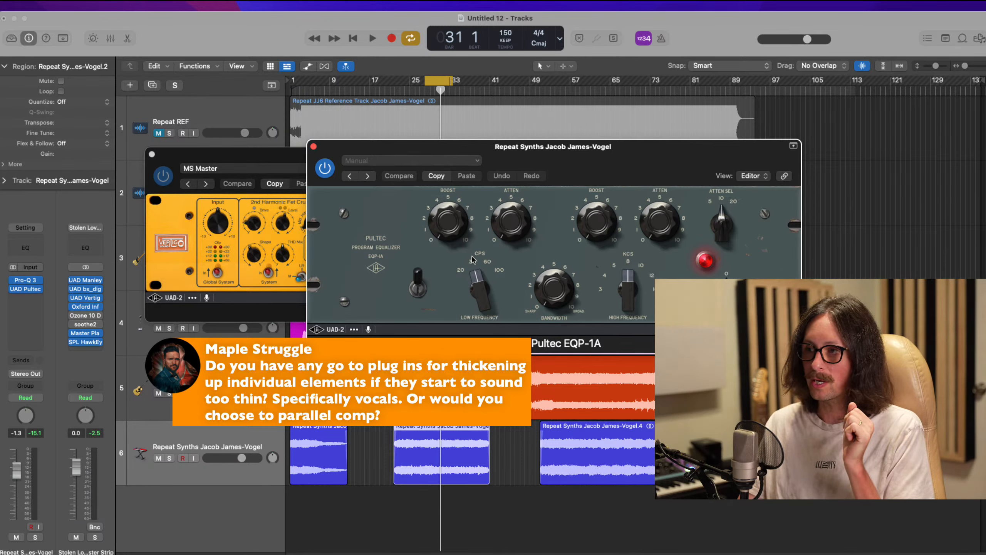
Step: Try the Pultec's low-frequency boost, low-frequency attenuation and bandwidth controls on the synths
drag(458, 225, 452, 188)
mouse_move(507, 224)
mouse_down()
mouse_move(508, 190)
mouse_move(503, 221)
mouse_up()
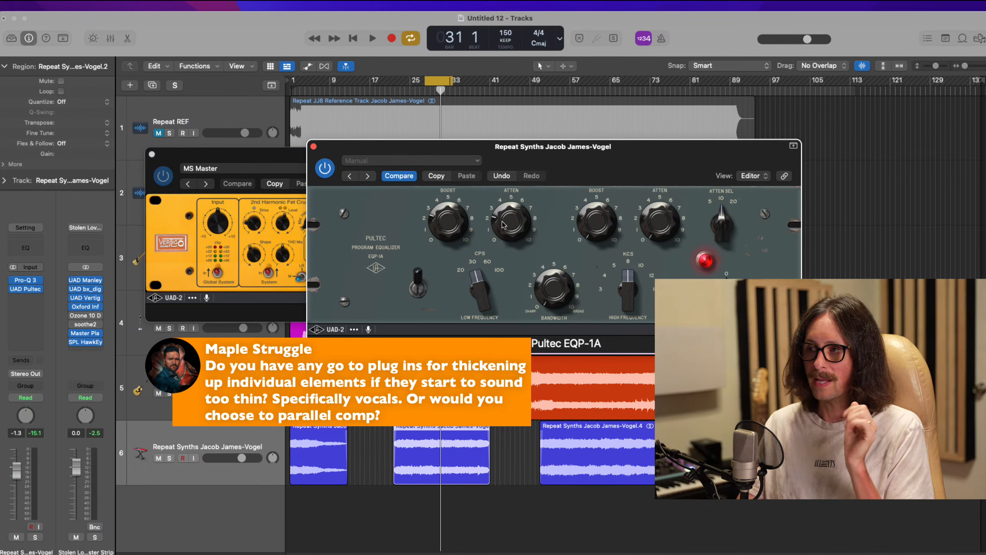
drag(556, 292, 540, 221)
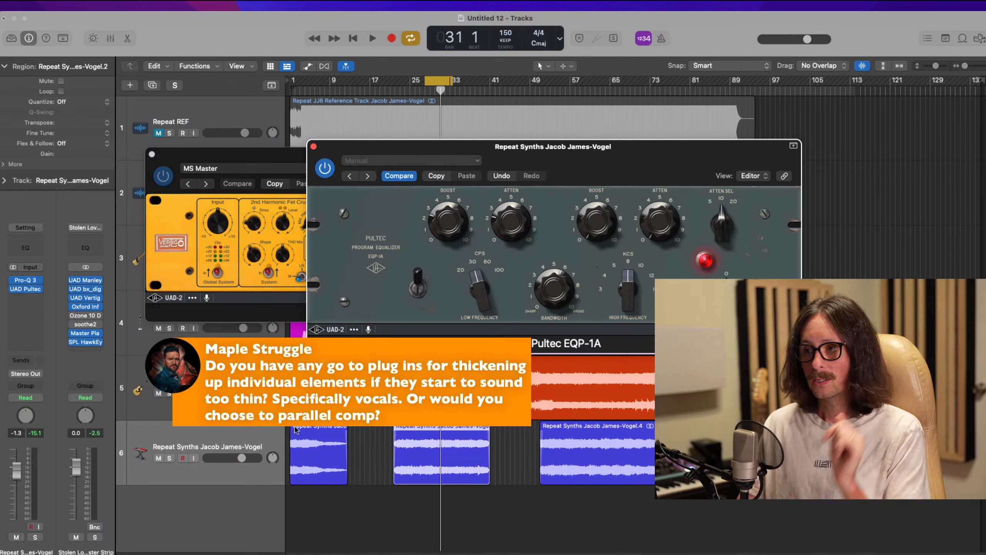
Step: Solo the synths track and start playback of the looped section with the Pultec in view
click(206, 430)
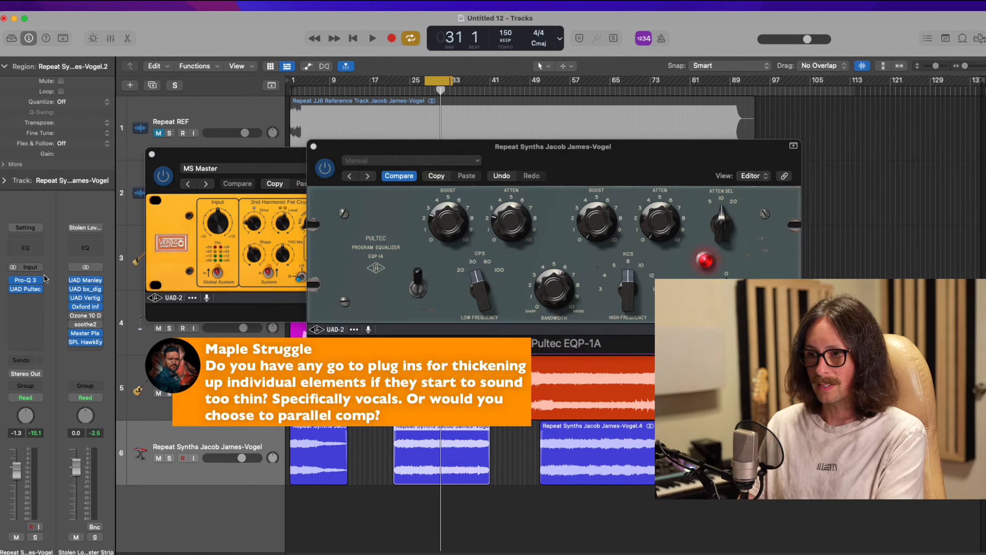
click(170, 458)
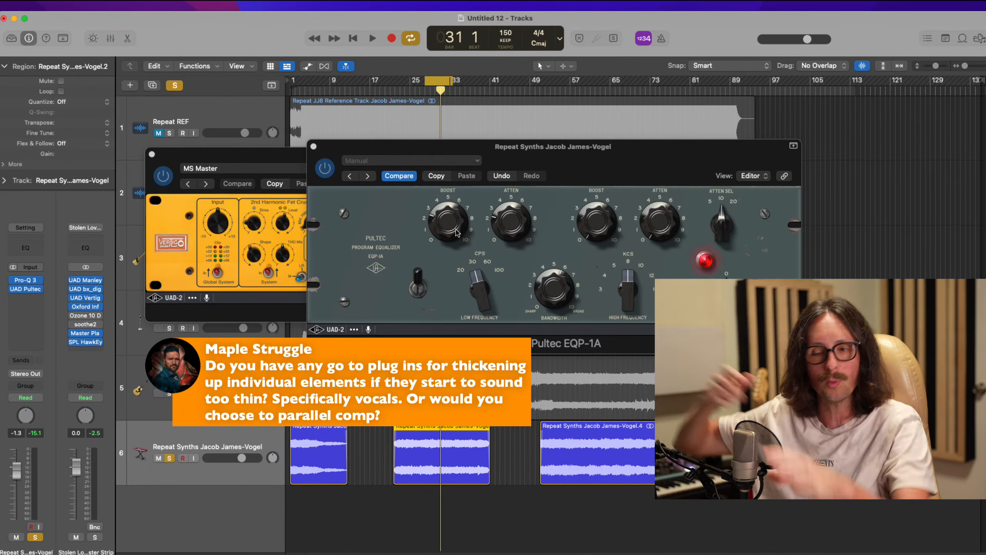
key(super+Tab)
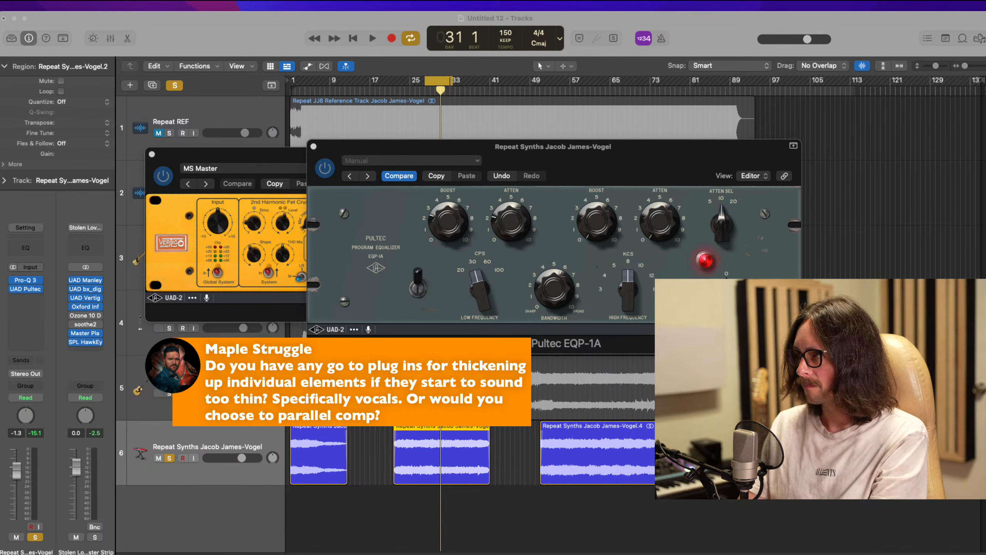
click(674, 156)
key(space)
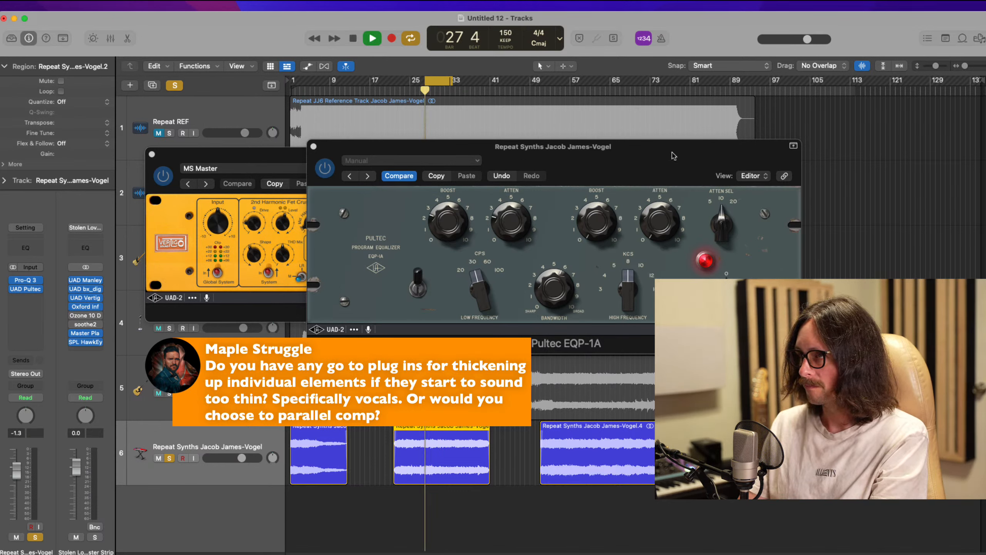
Step: Compare the soloed synths several times with the Pultec bypassed and enabled, and stop playback
click(327, 174)
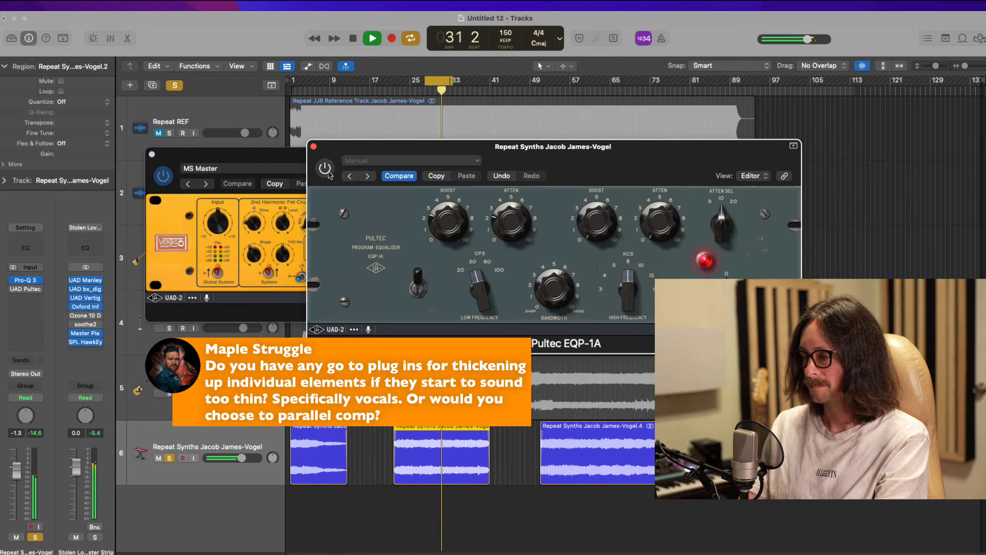
click(328, 175)
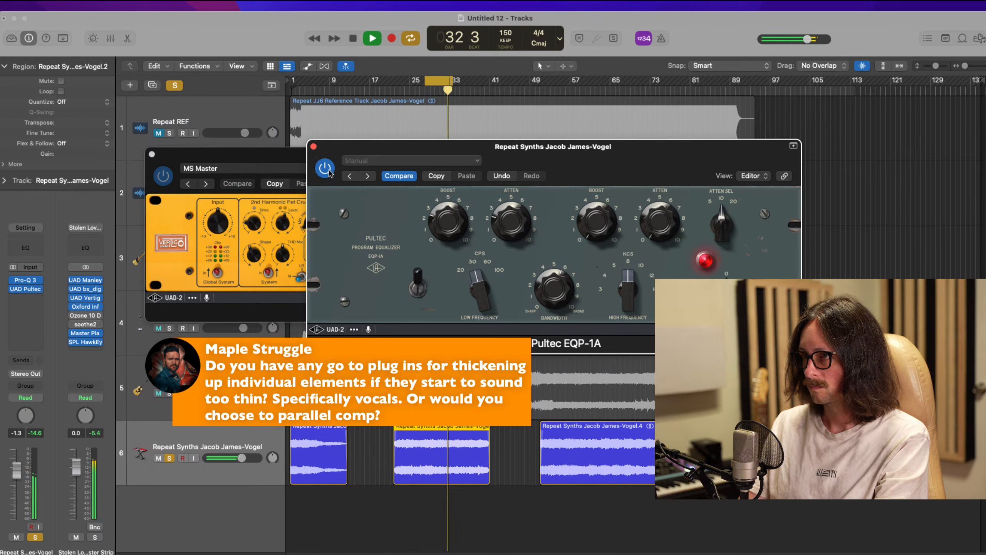
click(328, 174)
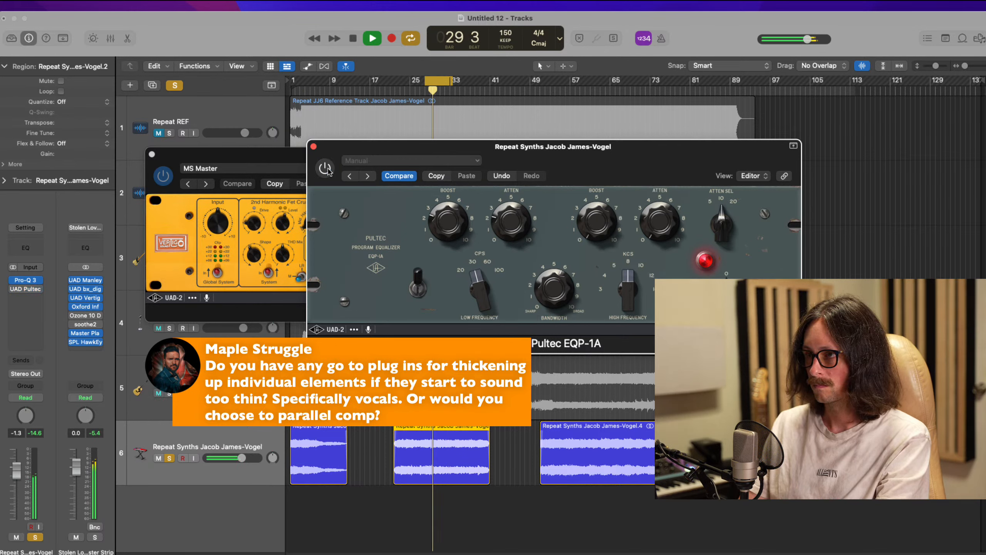
click(328, 172)
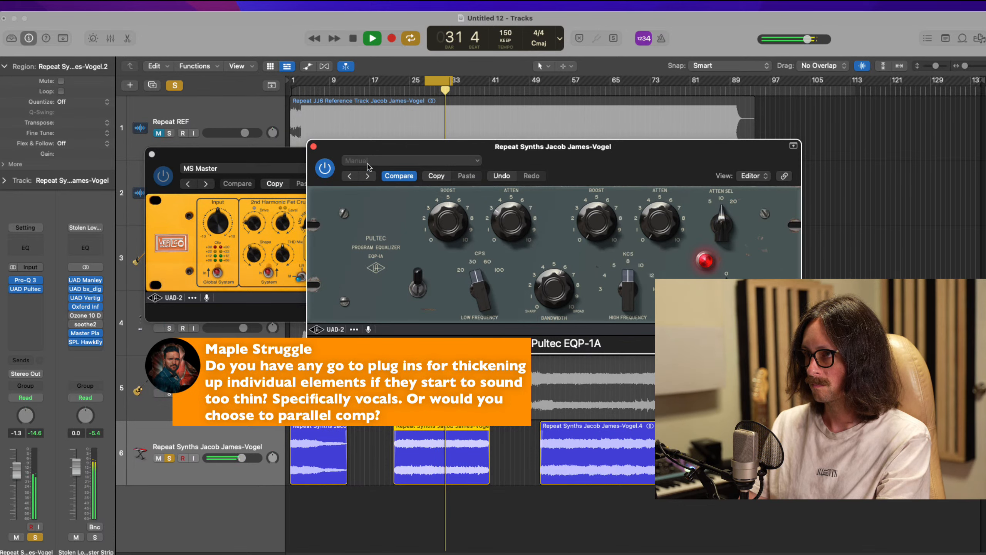
click(326, 169)
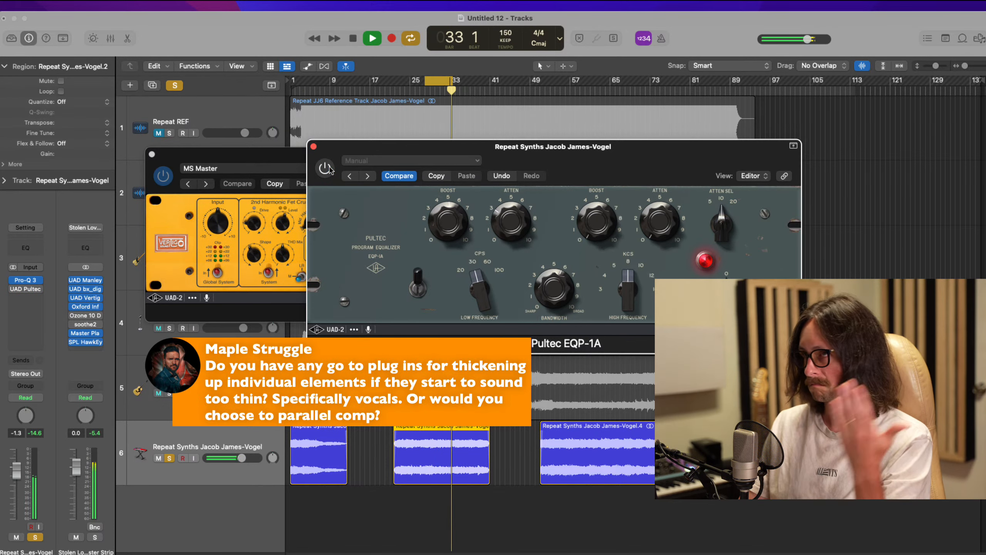
click(326, 169)
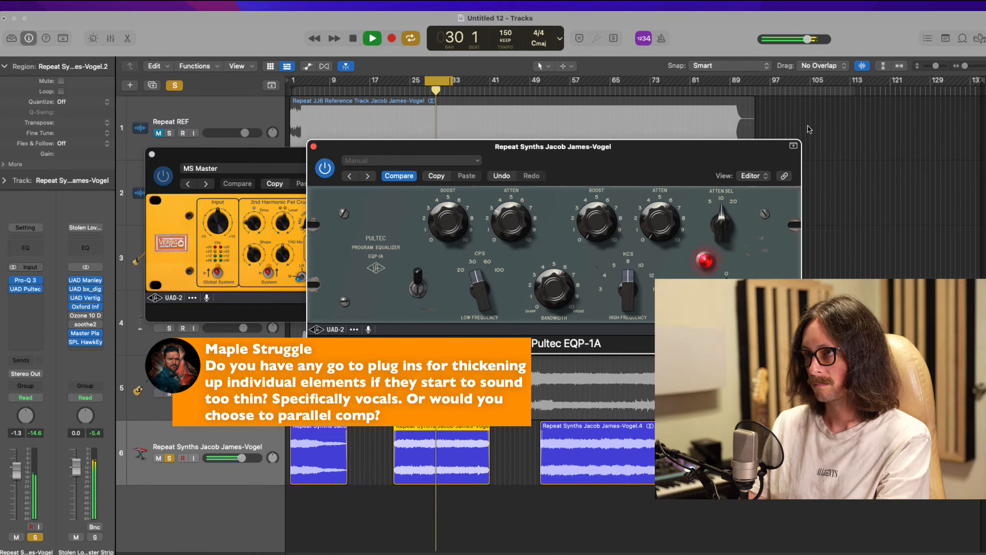
key(space)
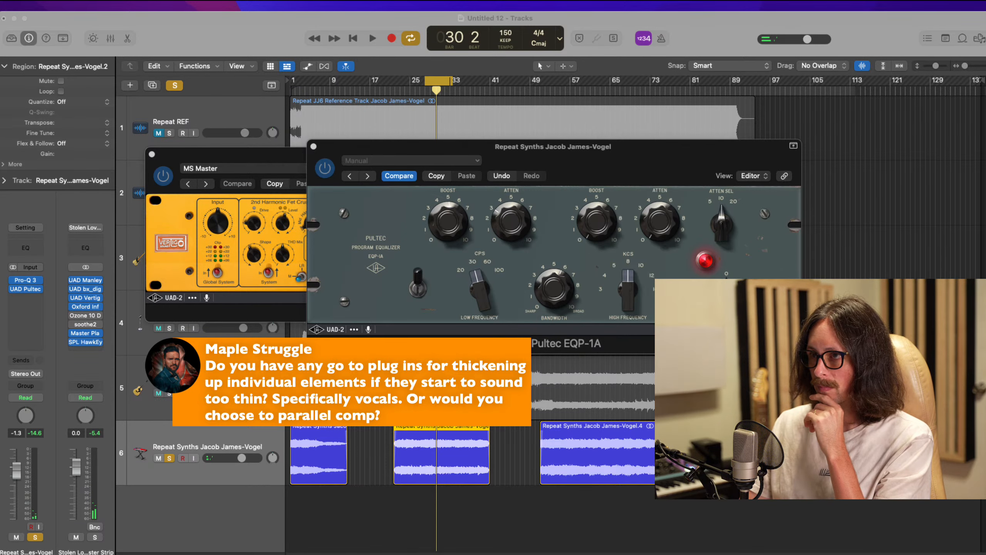
Step: Close the Pultec window, remove the Pultec from the synths track and move the VSM-3 window clear of the track names
click(267, 80)
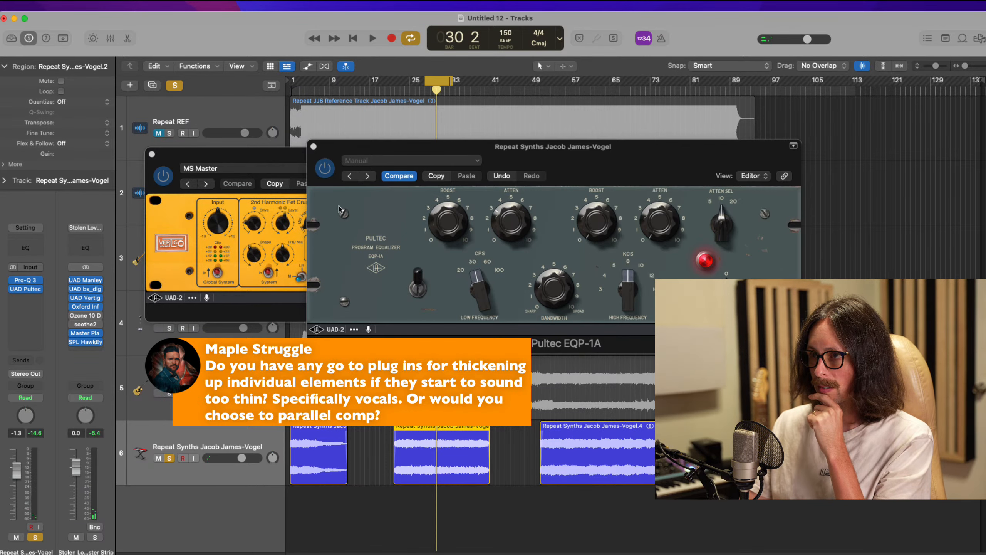
click(314, 147)
click(39, 289)
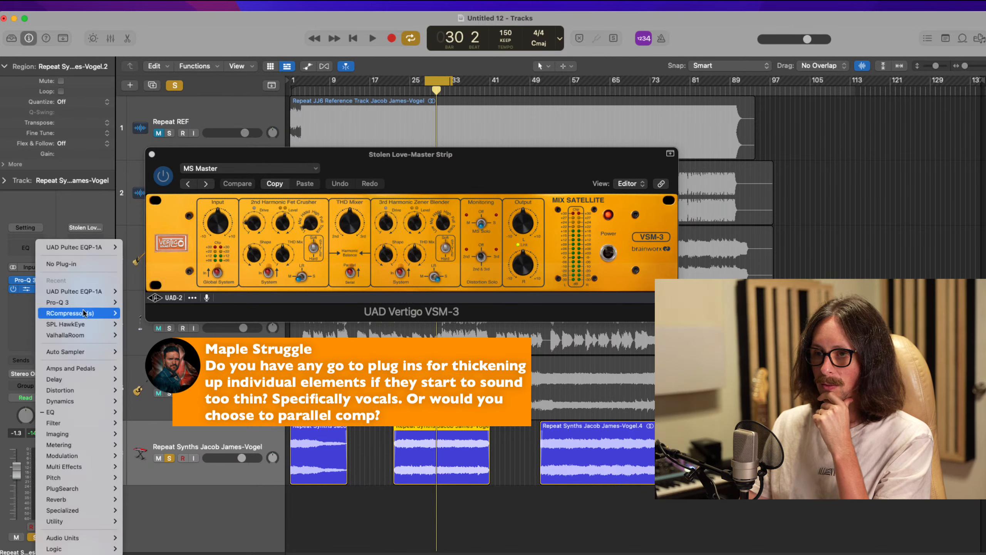
click(83, 269)
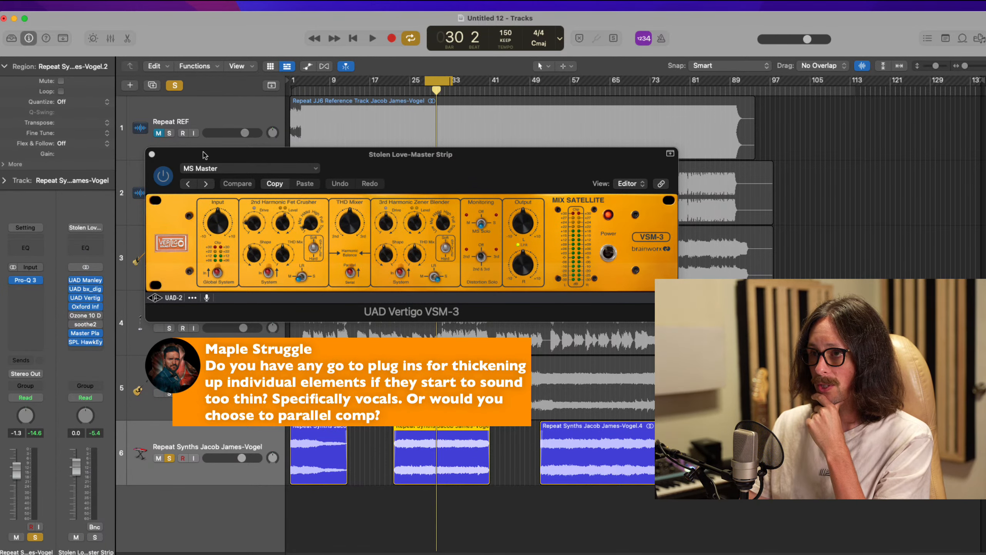
drag(204, 153, 279, 150)
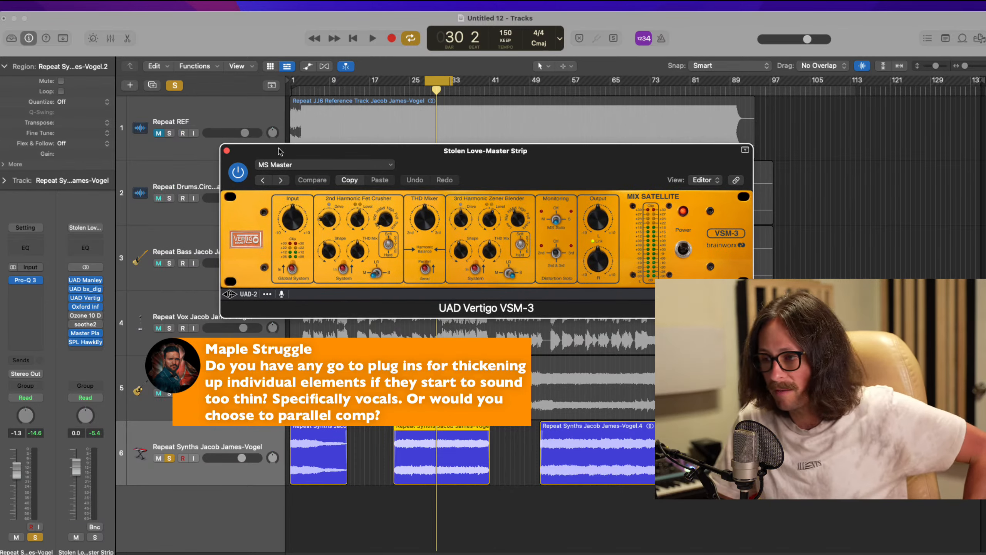
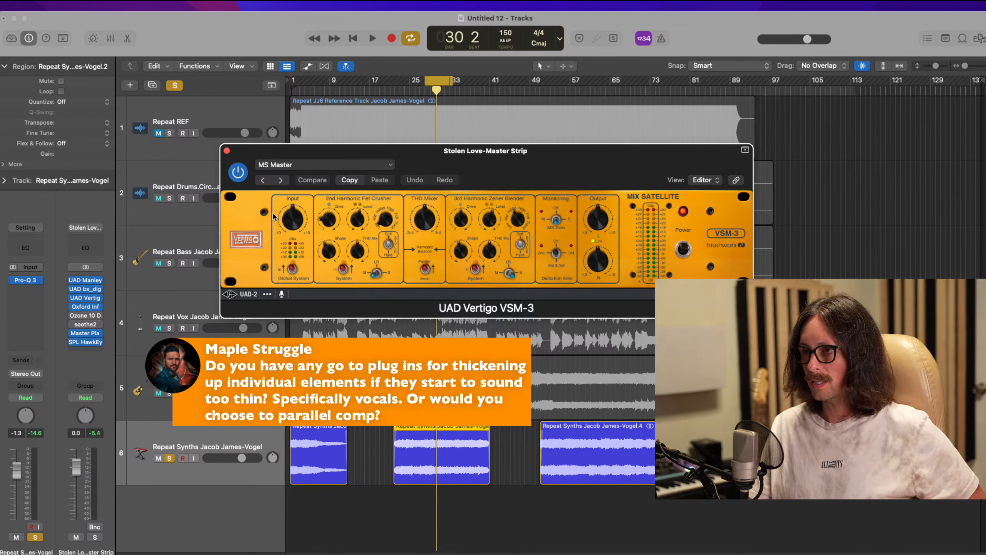
Step: Unsolo the synths, play the full mix and compare it with the master's VSM-3 bypassed and enabled
click(169, 458)
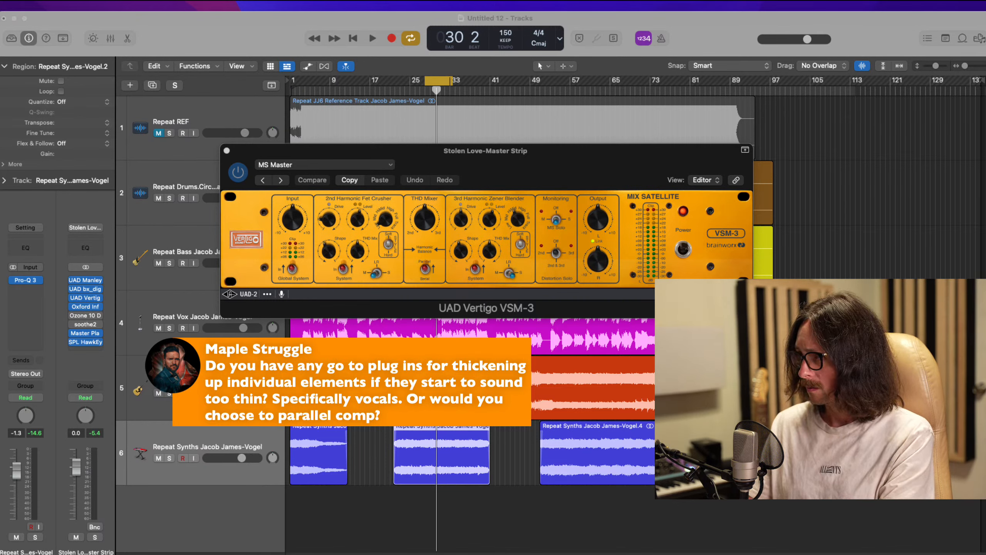
key(space)
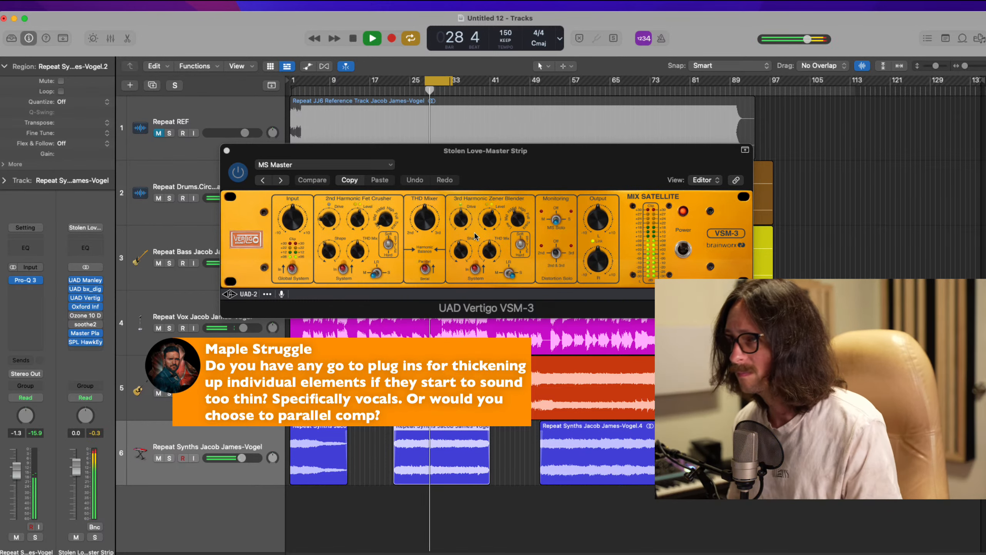
click(239, 175)
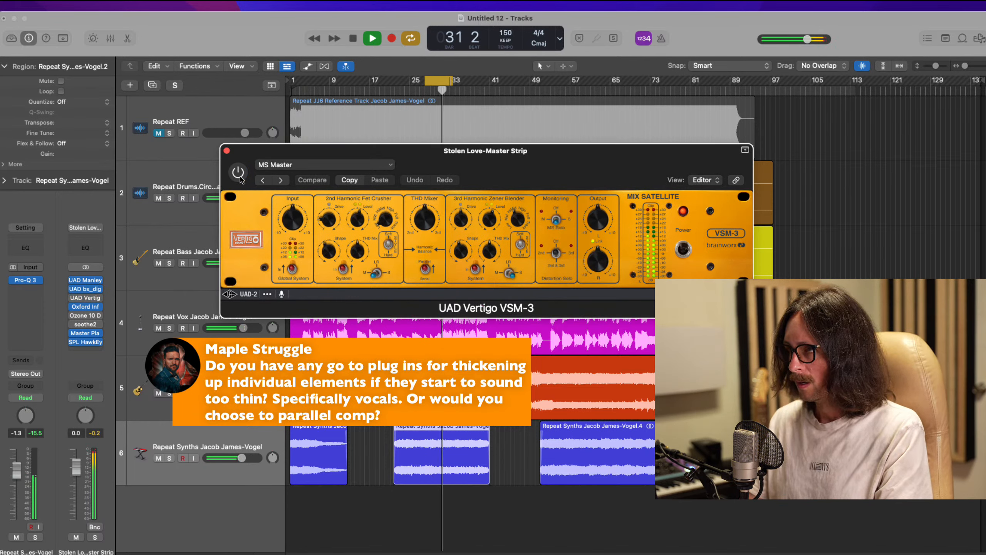
click(239, 174)
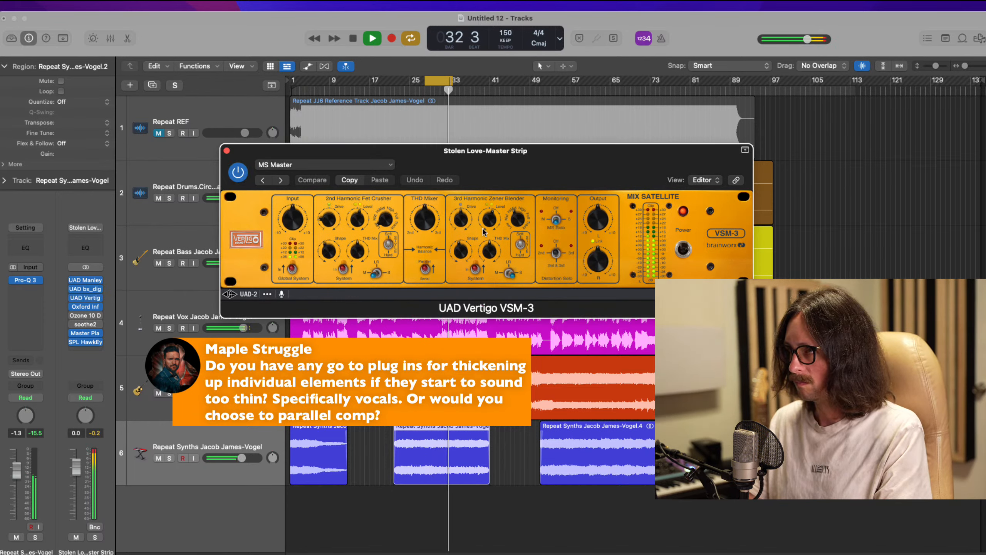
Step: Adjust the VSM-3's 3rd-harmonic Zener Blender and 2nd-harmonic Fet Crusher shape by ear, and compare the mix with it bypassed and enabled
drag(525, 220, 520, 223)
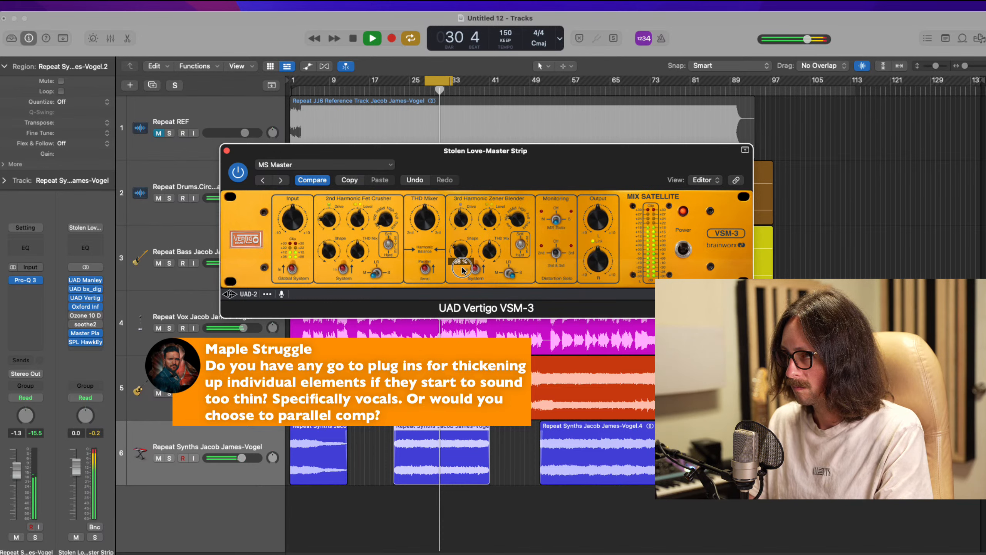
drag(326, 247, 326, 246)
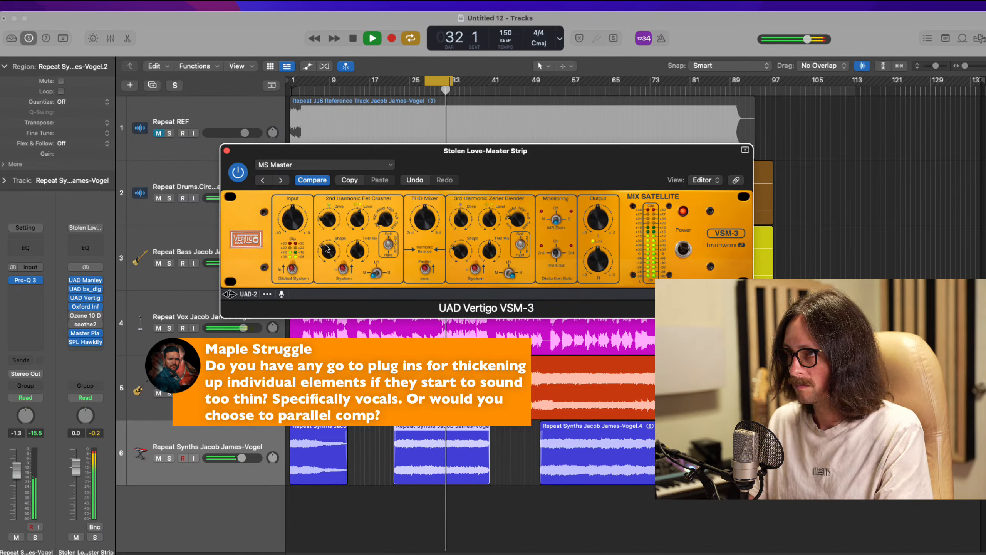
click(237, 171)
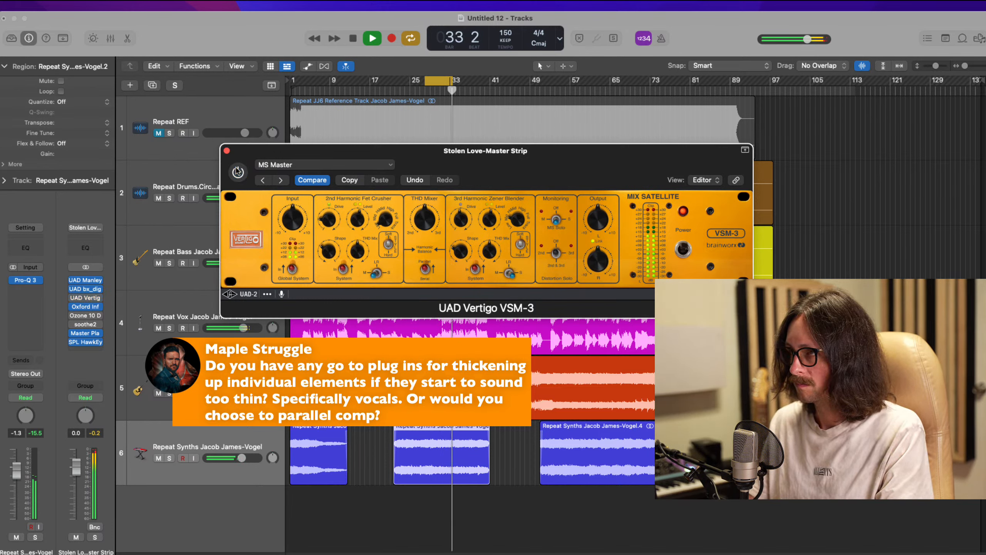
click(237, 171)
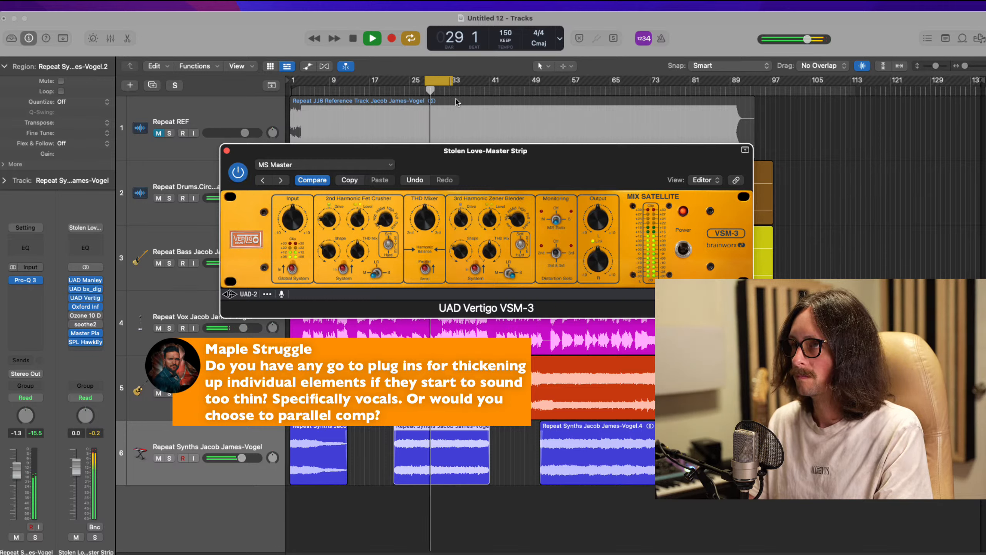
Step: Turn off looping, adjust the VSM-3's 2nd Harmonic Fet Crusher level by ear, and compare the mix with the plug-in bypassed and enabled
click(439, 83)
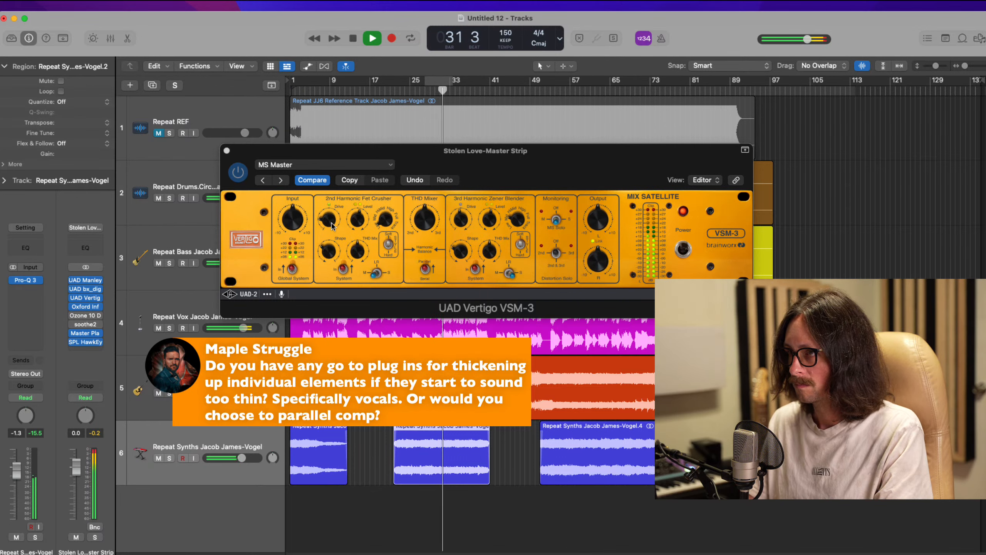
click(355, 221)
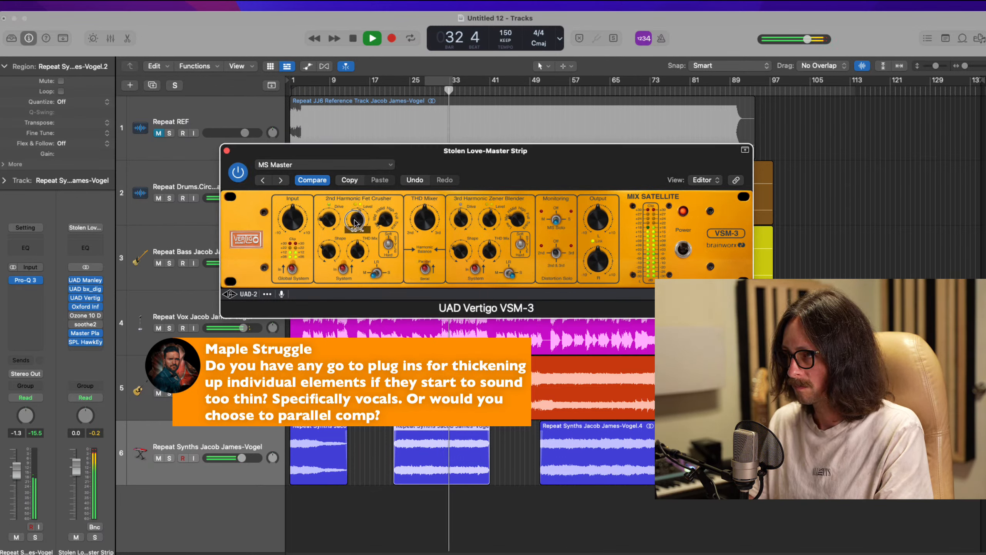
click(238, 175)
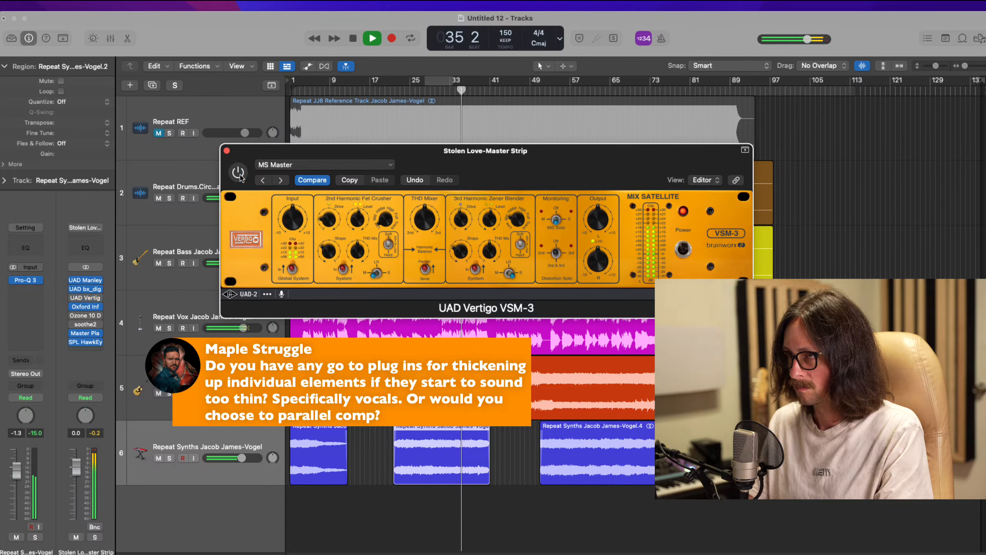
click(238, 174)
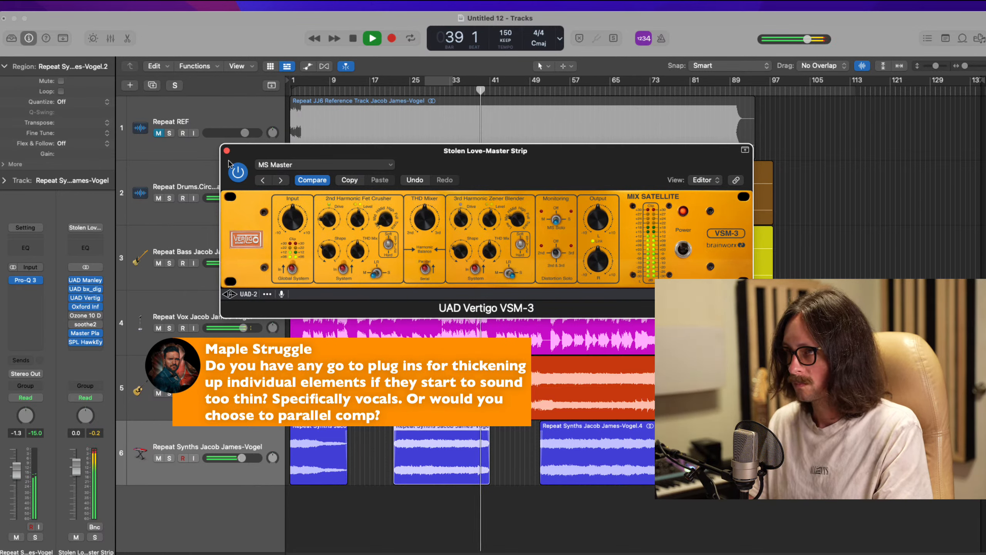
click(243, 173)
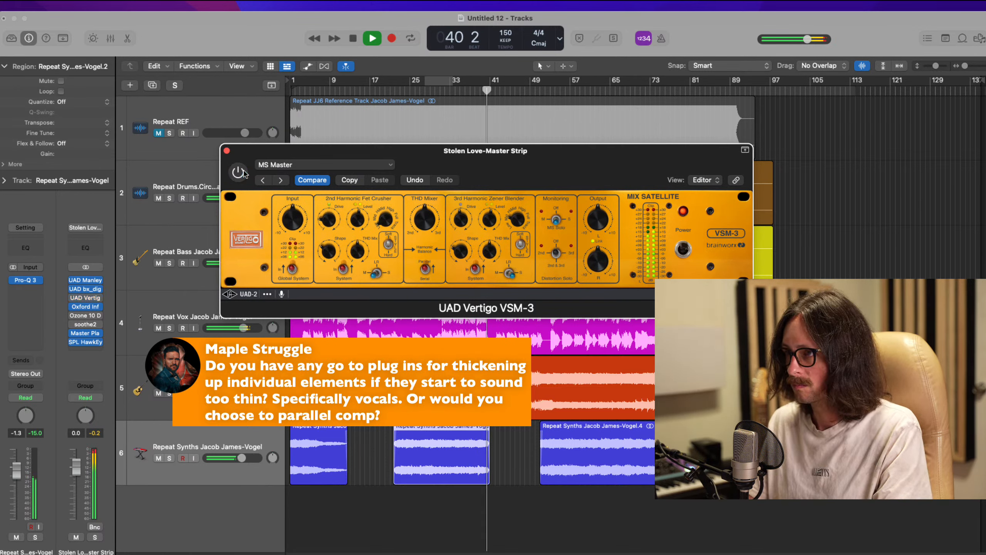
click(239, 172)
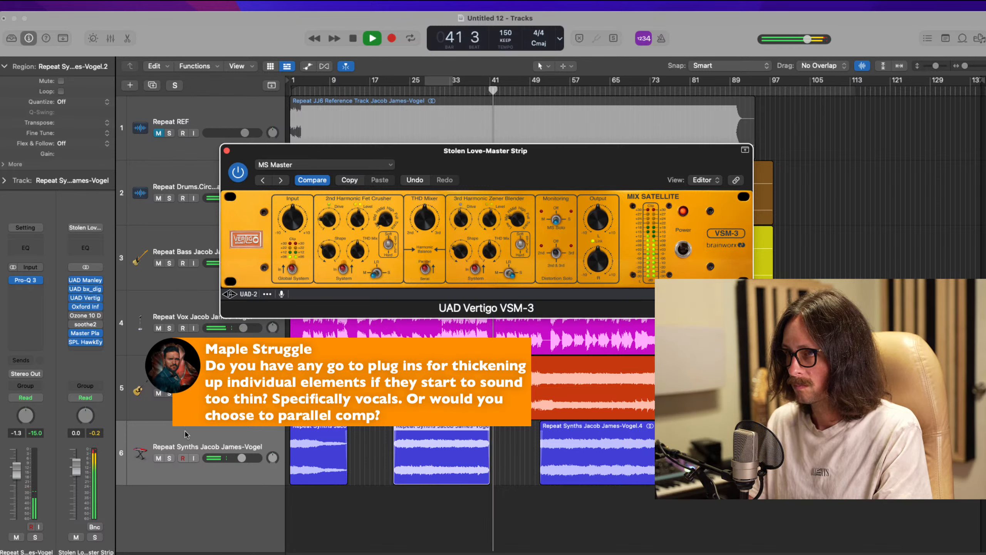
Step: Lower the synths track's volume to -1.9 dB, close the VSM-3 window and stop playback
drag(242, 458, 241, 461)
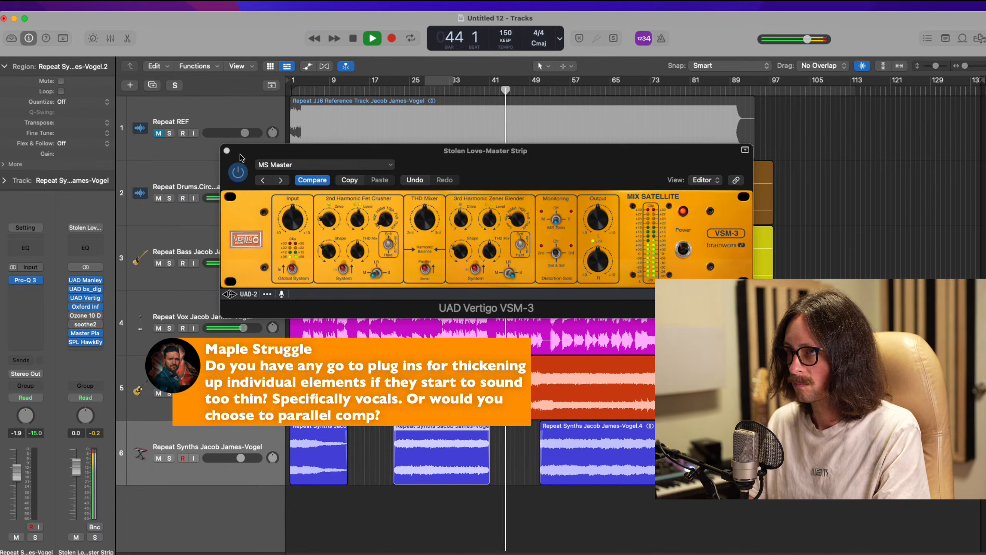
click(226, 151)
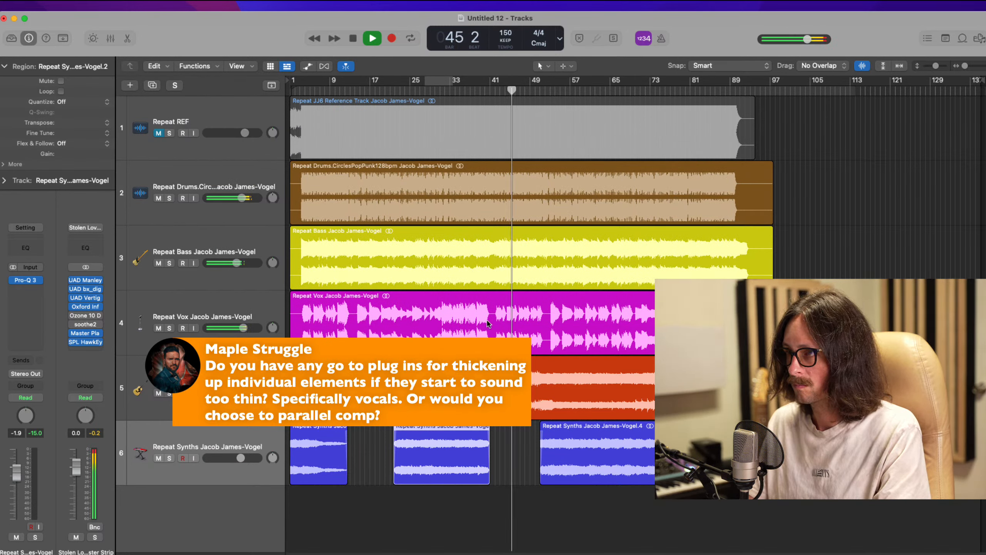
key(space)
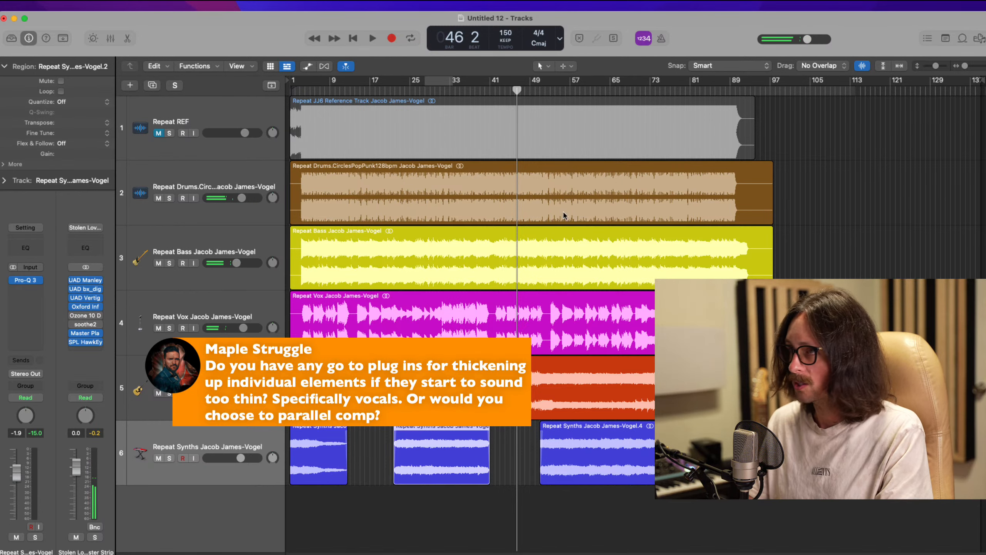
Step: Split the vocal region at the start and end of the quiet section around bars 42 to 52, and set that section's gain to +10.8 dB
drag(467, 278, 624, 371)
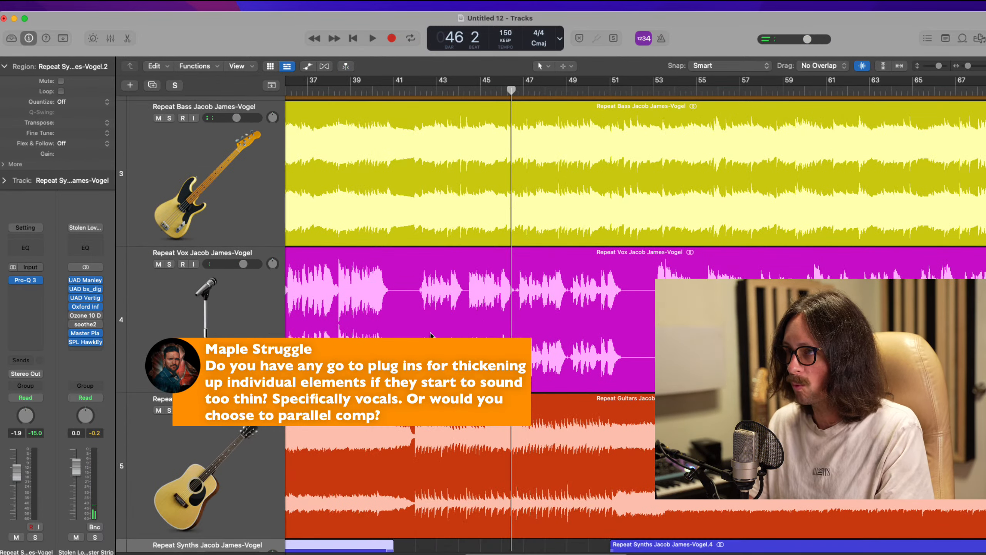
click(411, 309)
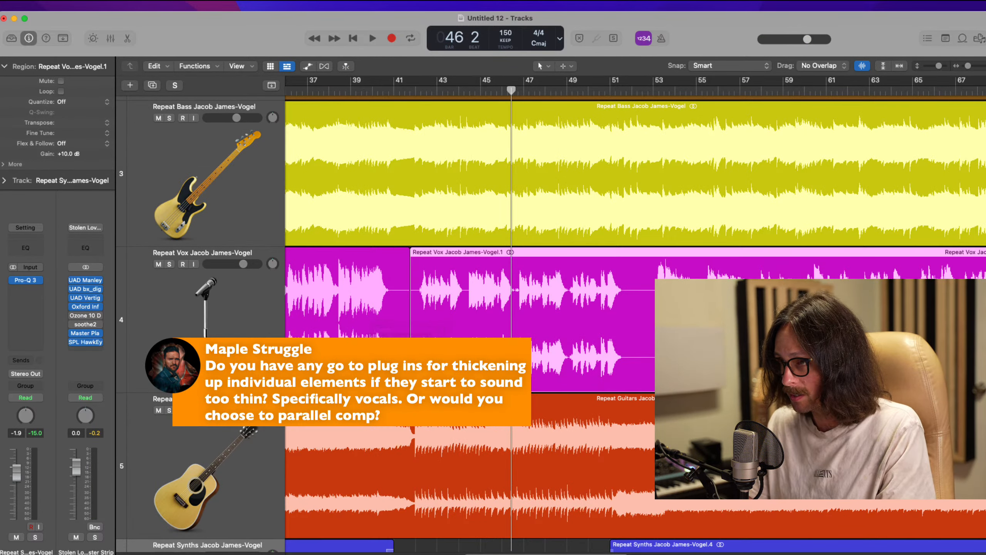
click(636, 312)
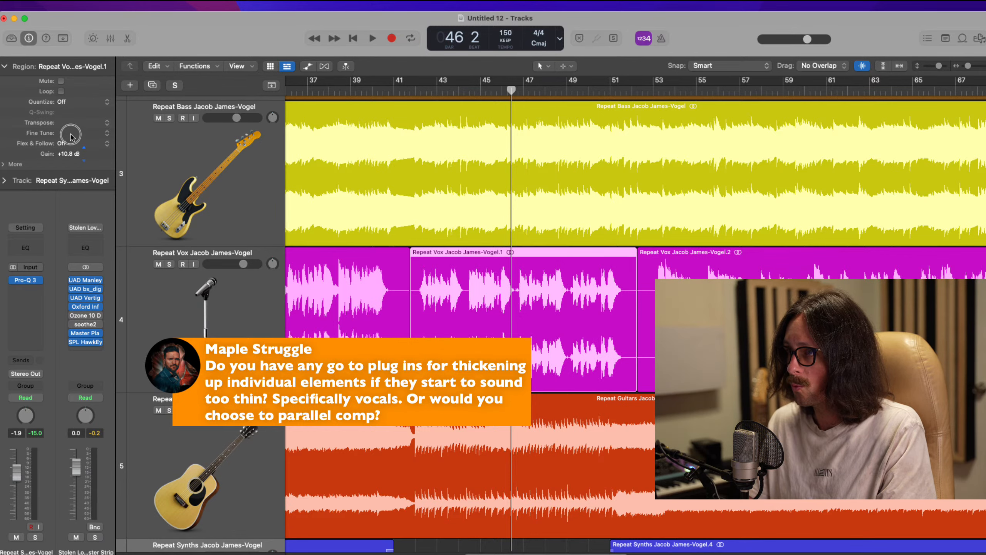
scroll(458, 307, up, 3)
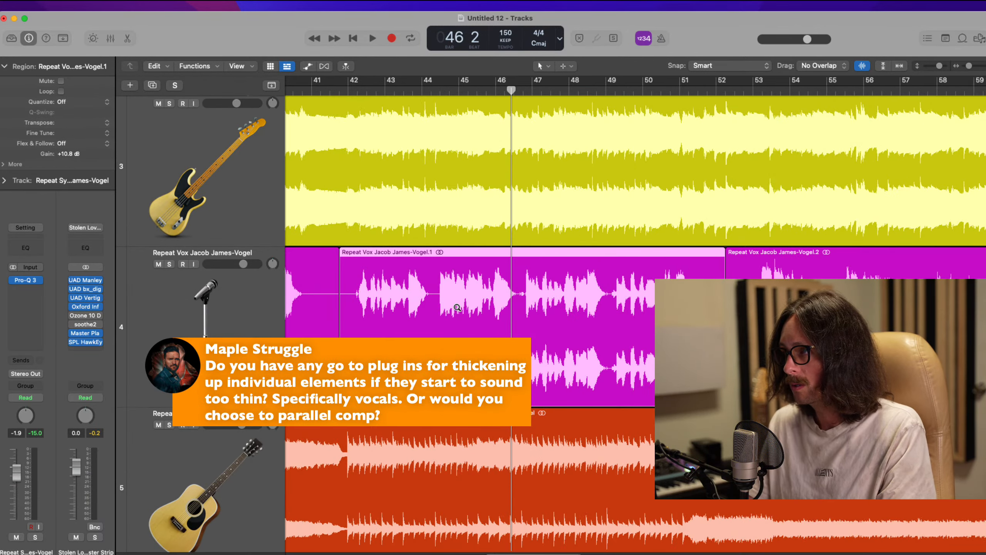
scroll(458, 307, down, 10)
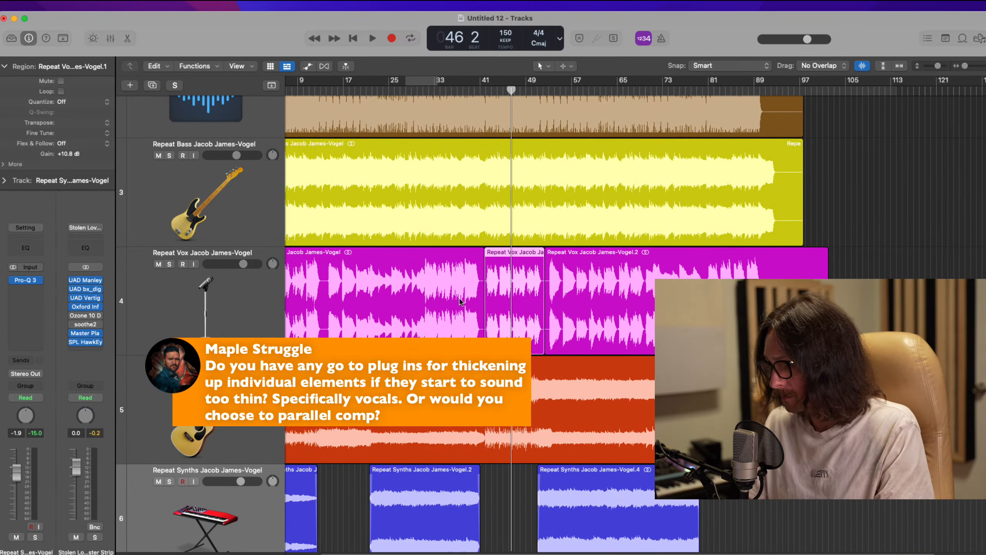
scroll(398, 280, left, 2)
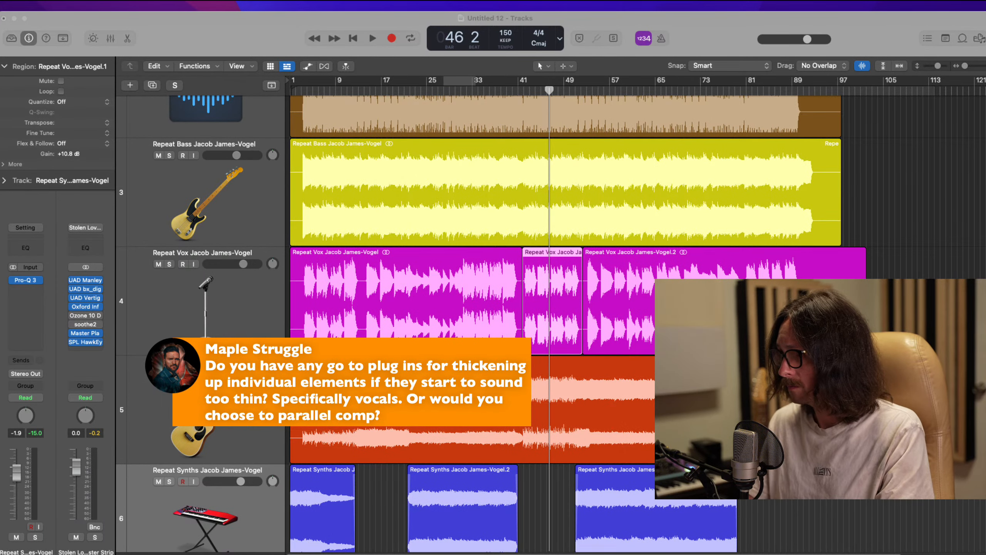
Step: Play the full mix, slightly reduce the midrange boost in the guitars track's Pro-Q 3, and close the EQ
key(space)
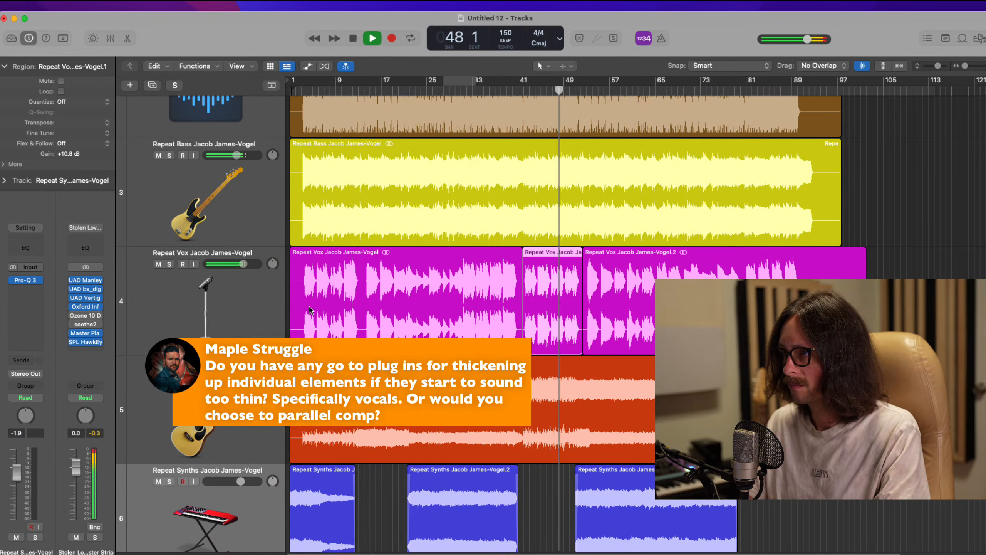
scroll(578, 336, down, 3)
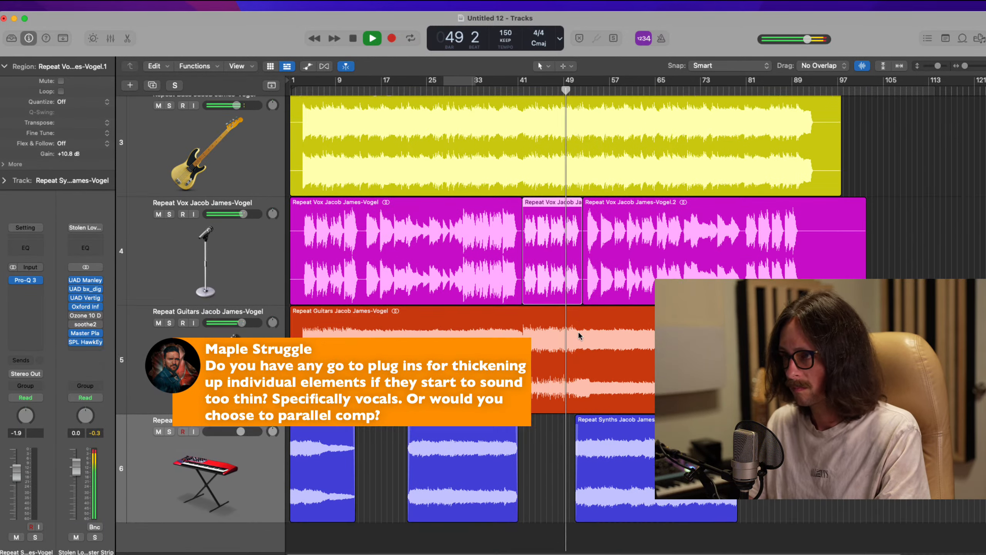
scroll(578, 336, up, 7)
scroll(548, 453, down, 2)
click(548, 453)
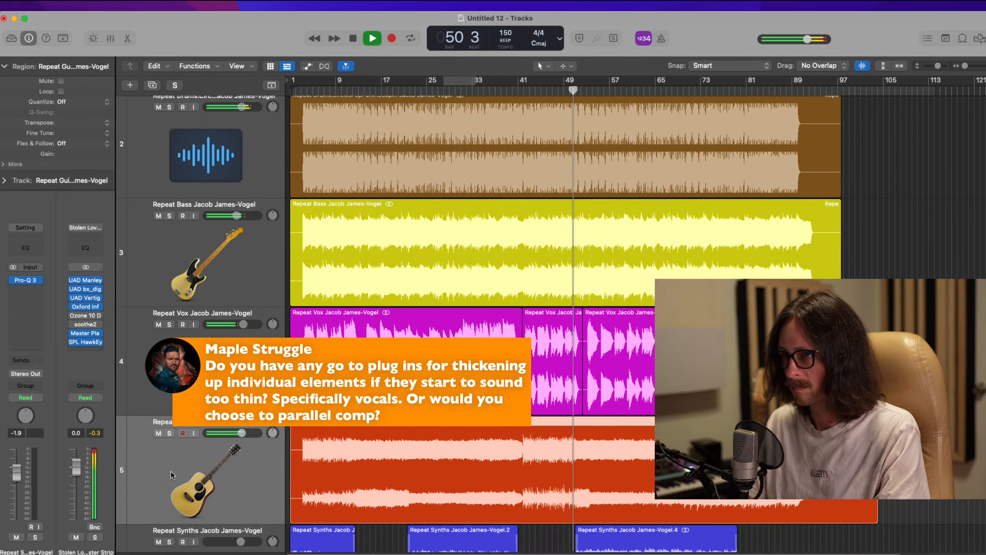
click(27, 281)
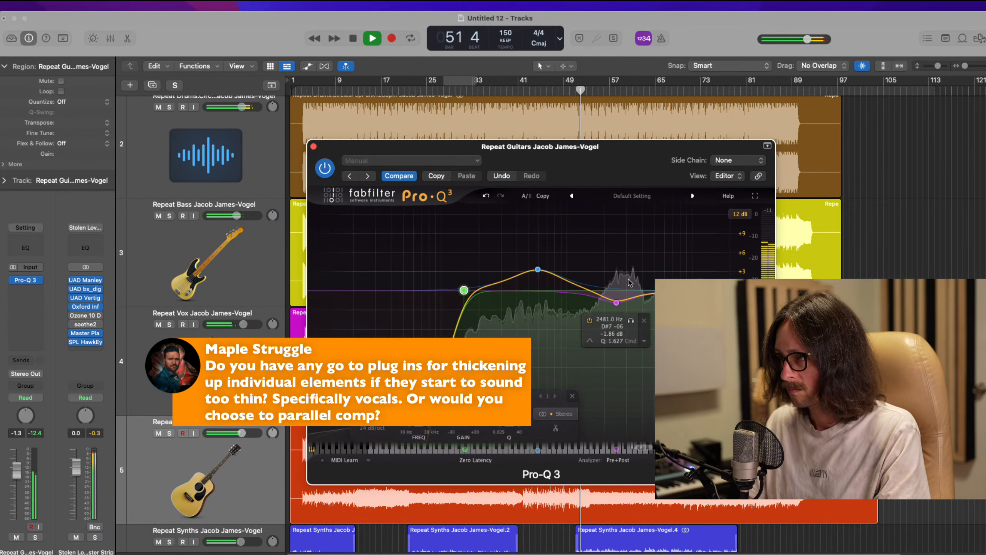
drag(538, 270, 536, 274)
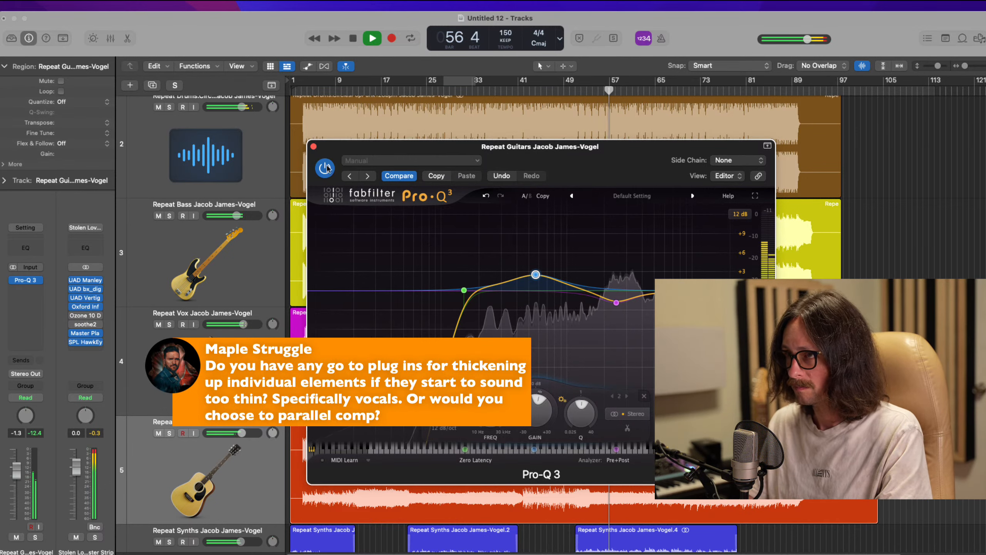
click(313, 146)
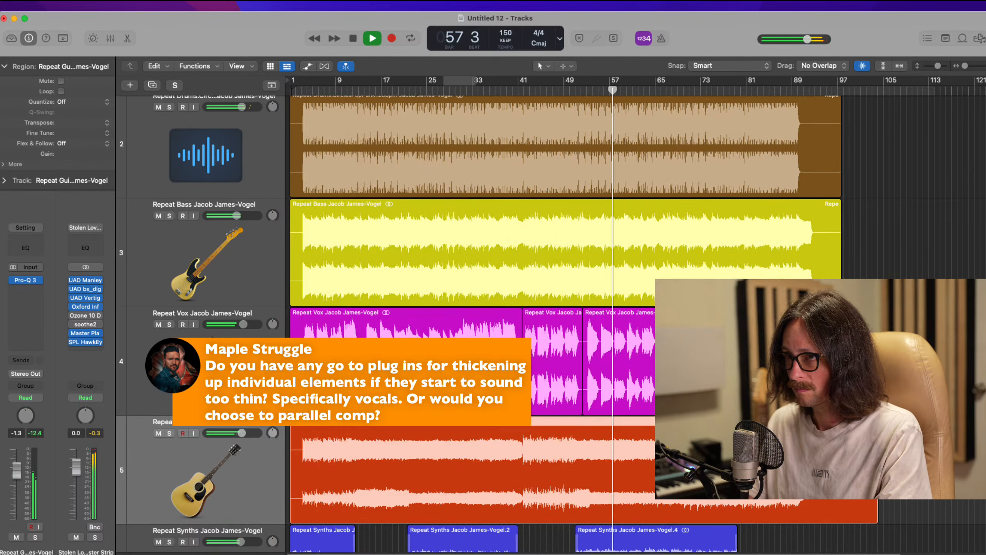
Step: Solo the guitars briefly to listen to them alone, unsolo them and stop playback
click(168, 433)
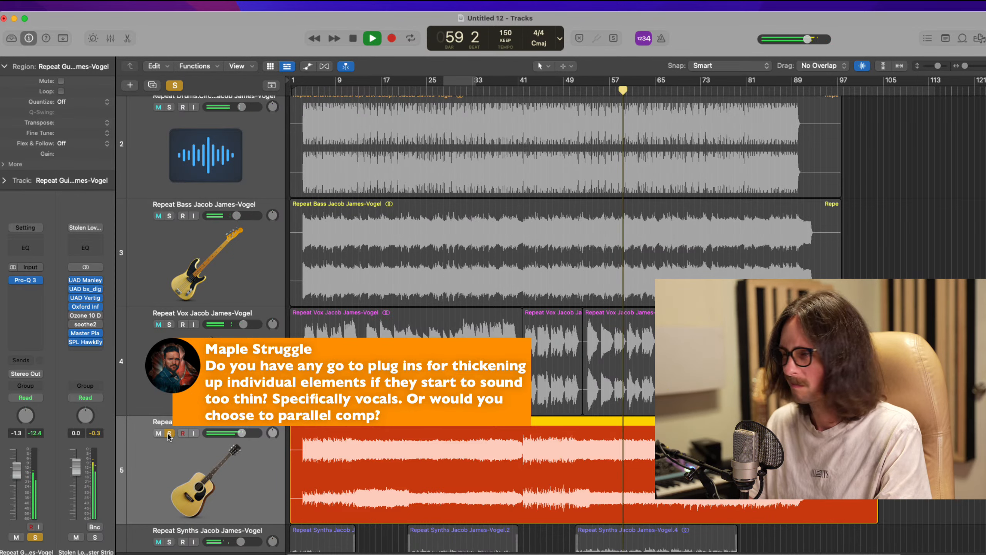
click(168, 433)
key(space)
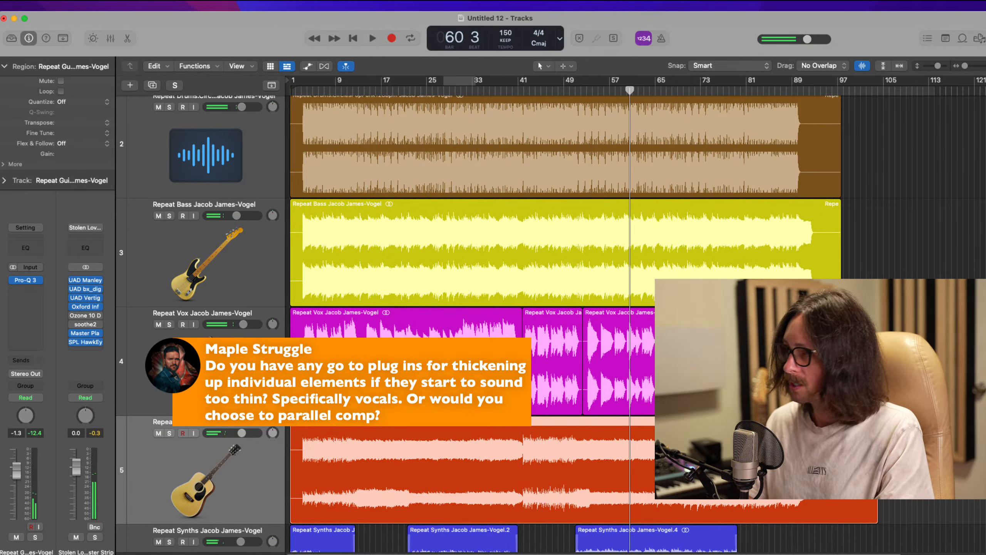
Step: Set a loop range over the guitars from bar 55 to 66, and insert Softube's Harmonics Analog Saturation Processor after the guitars' Pro-Q 3
key(z)
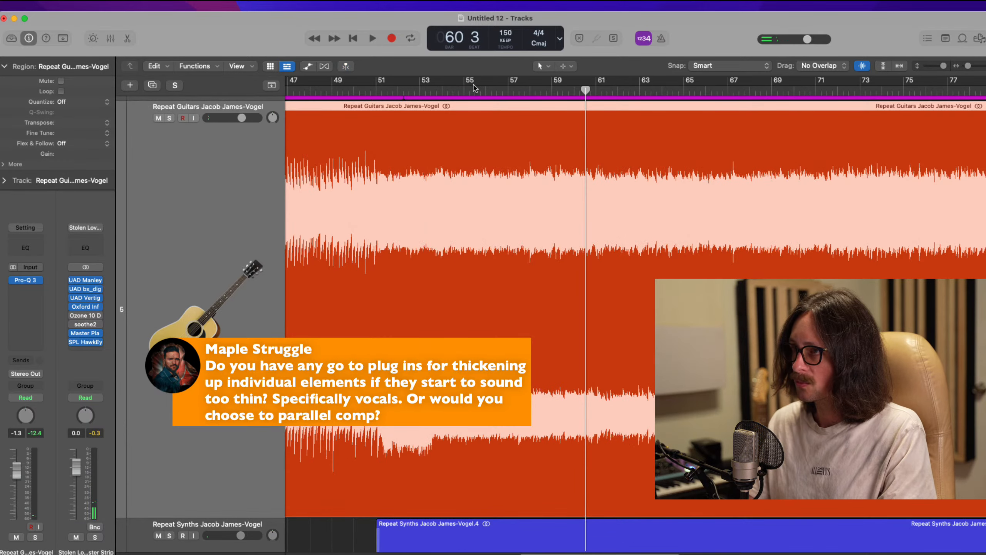
drag(466, 84, 706, 83)
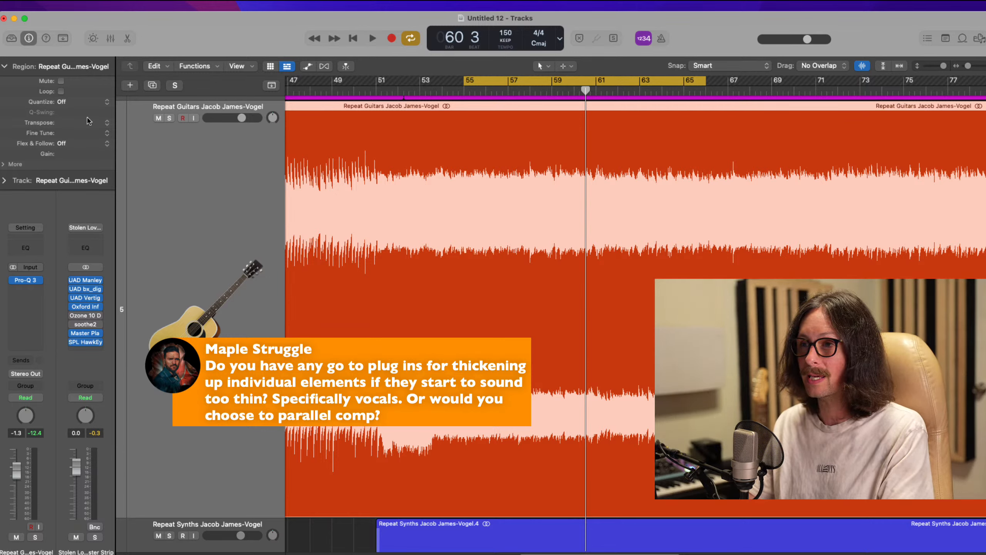
click(4, 67)
click(36, 289)
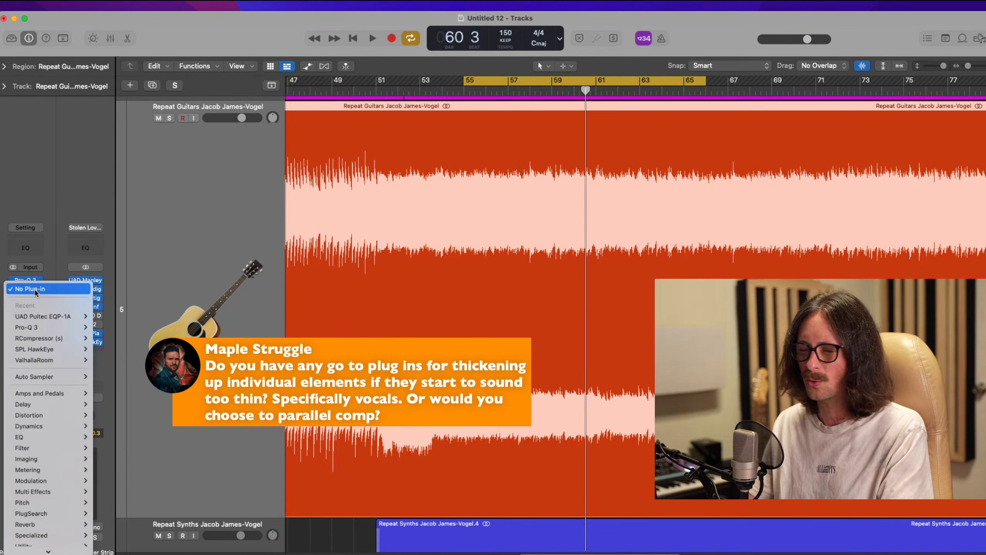
mouse_move(62, 540)
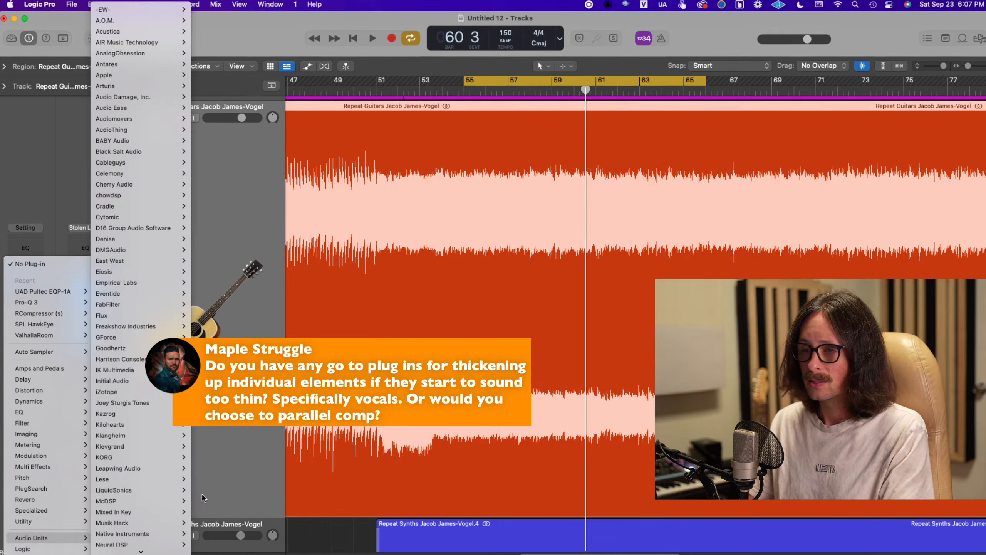
scroll(135, 408, down, 3)
scroll(135, 408, down, 10)
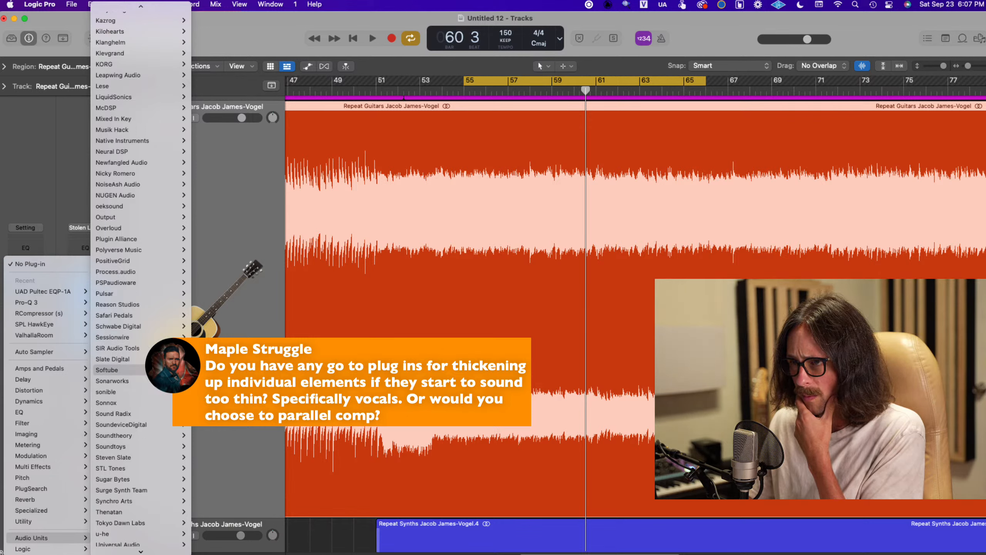
click(330, 380)
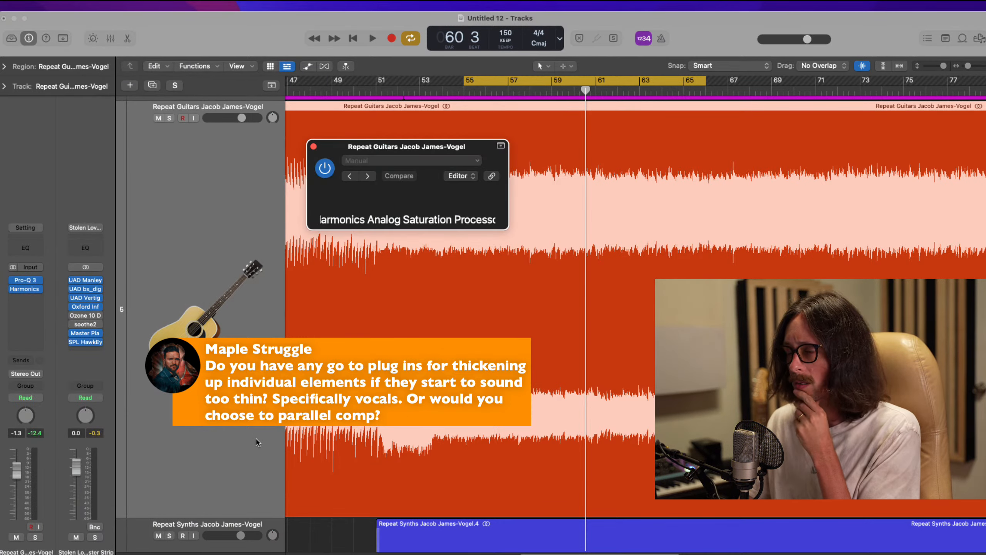
Step: Move the Harmonics window clear, set its drive type to Transformer, and try out the dynamics and character controls
drag(579, 147, 437, 88)
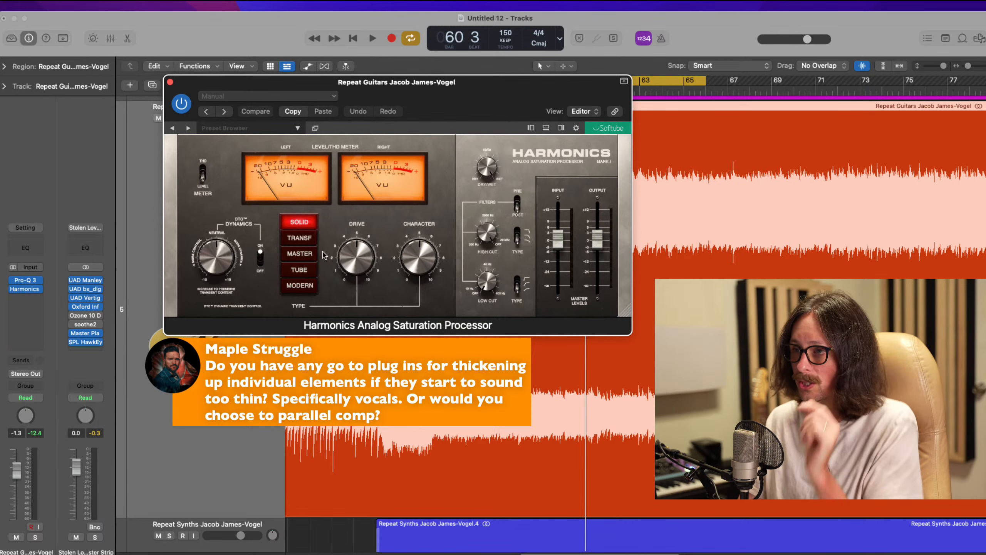
click(306, 240)
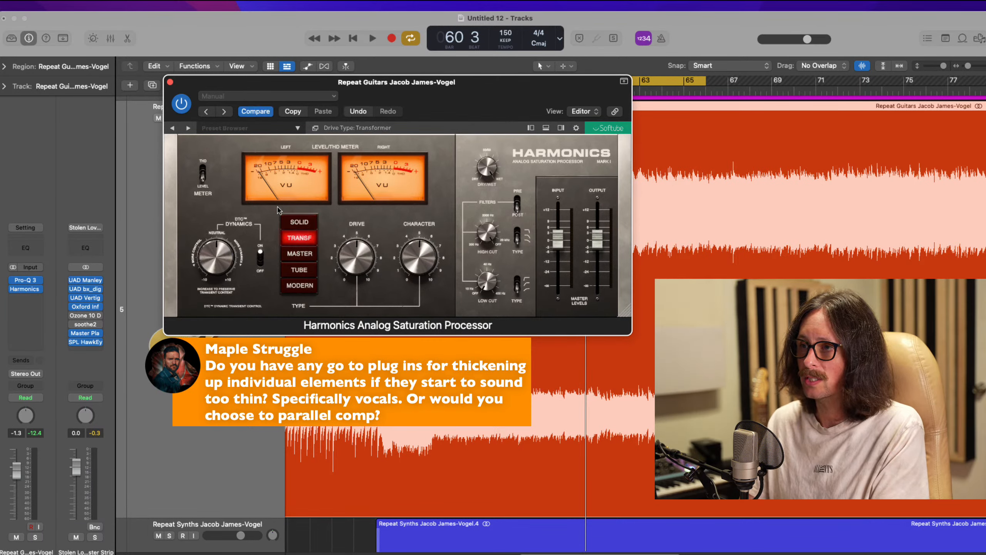
drag(219, 259, 216, 283)
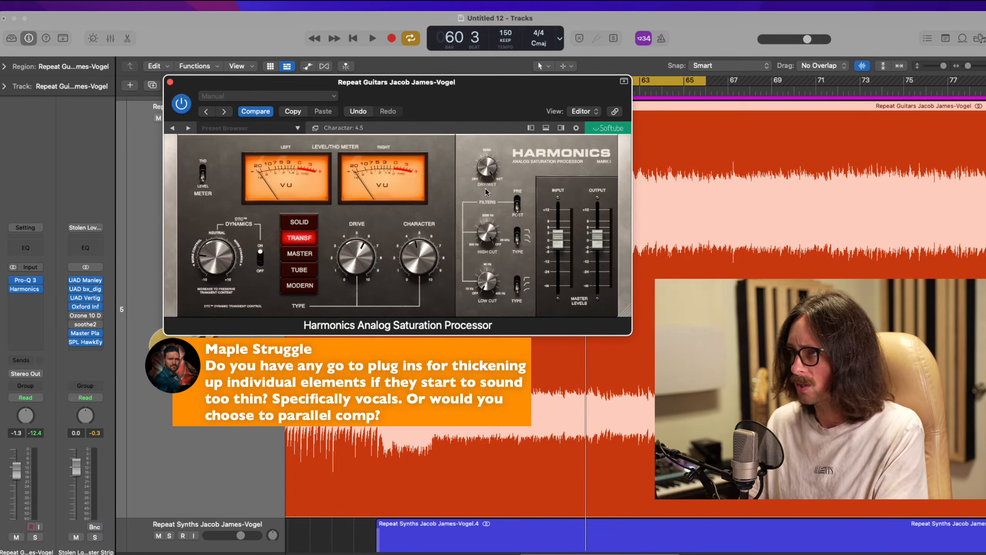
Step: Try out Harmonics' dry/wet, high-cut and low-cut controls, with full wet and a low-cut type of 2 poles
drag(487, 167, 492, 138)
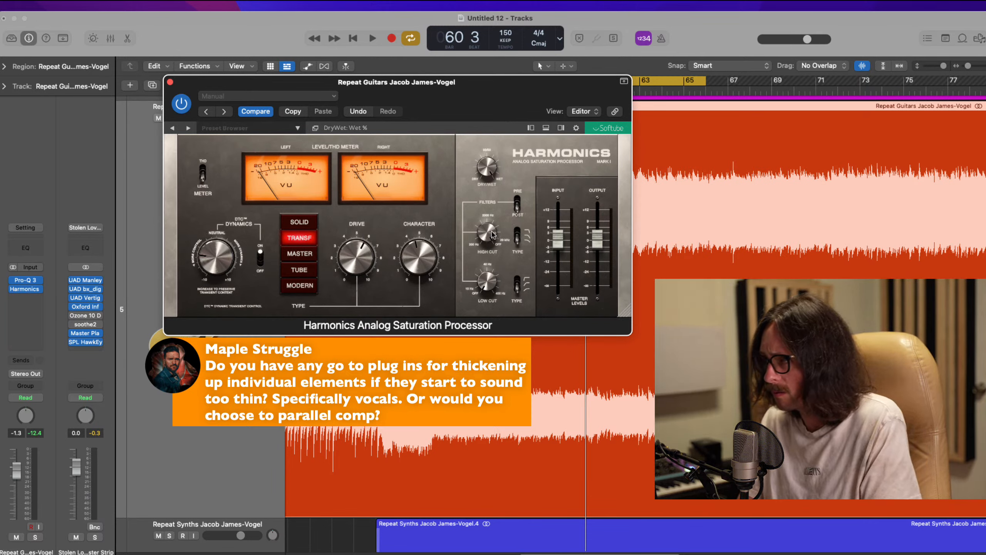
drag(492, 232, 491, 261)
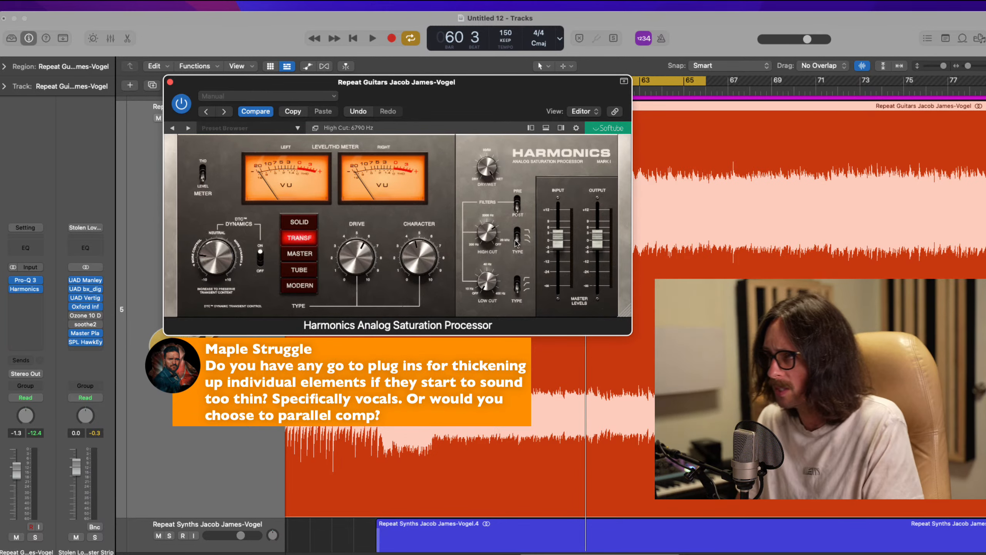
drag(493, 281, 491, 205)
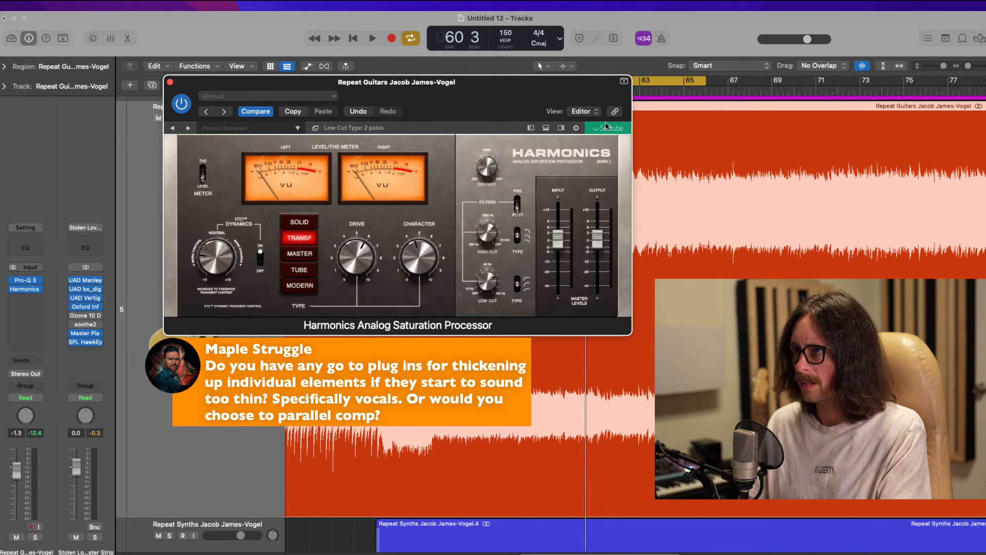
Step: Play the looped section with the guitars soloed, moving the Harmonics window so both it and the track controls can be reached
key(super+Tab)
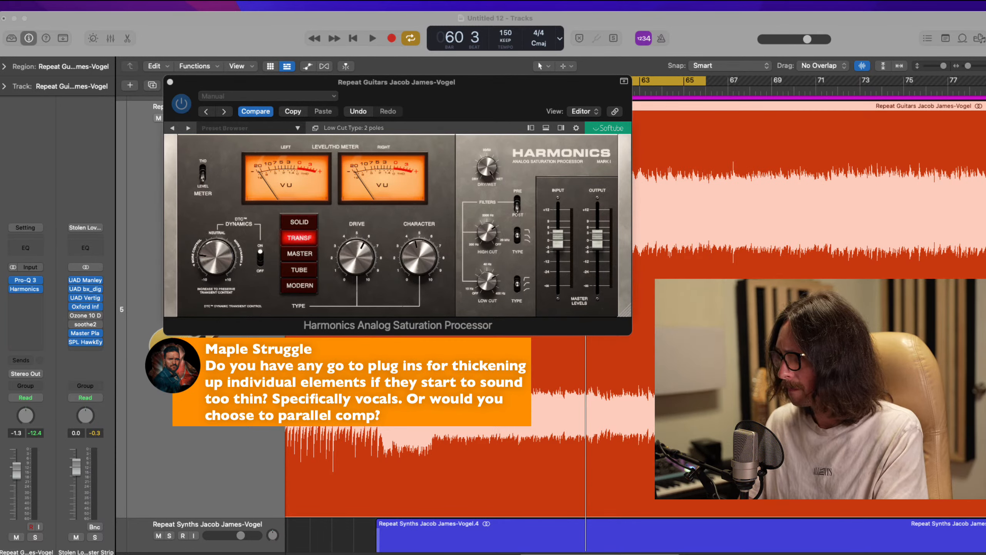
key(super+Tab)
key(space)
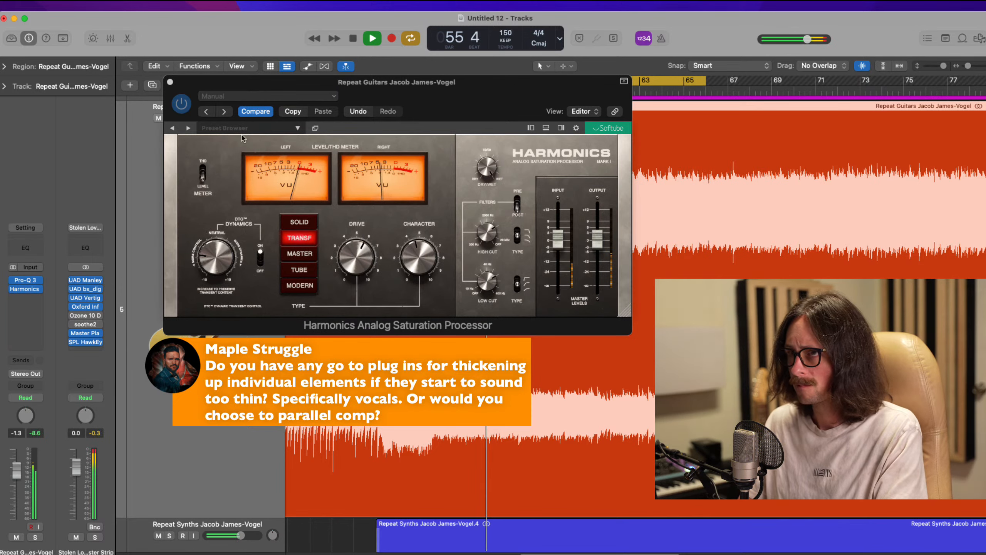
drag(241, 82, 394, 78)
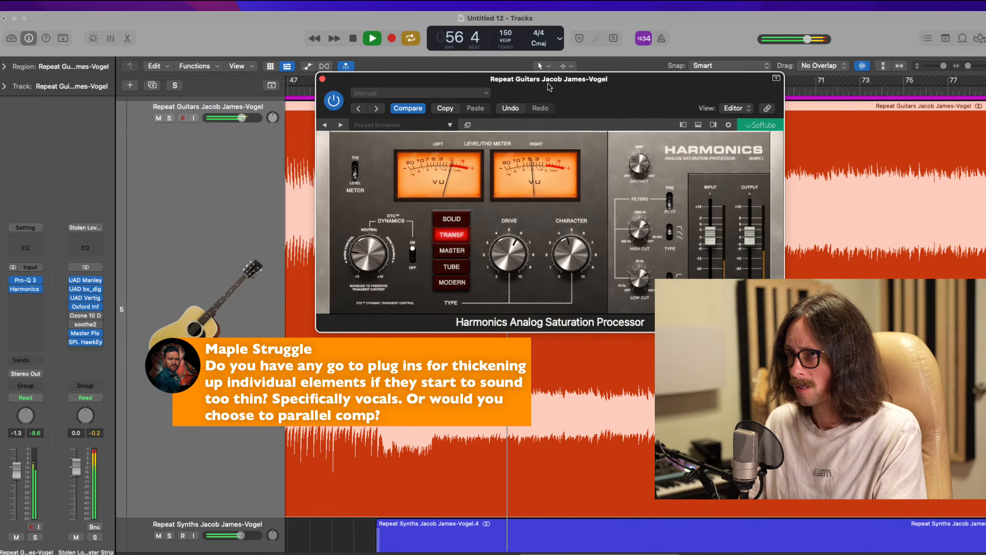
click(169, 118)
drag(623, 94, 463, 122)
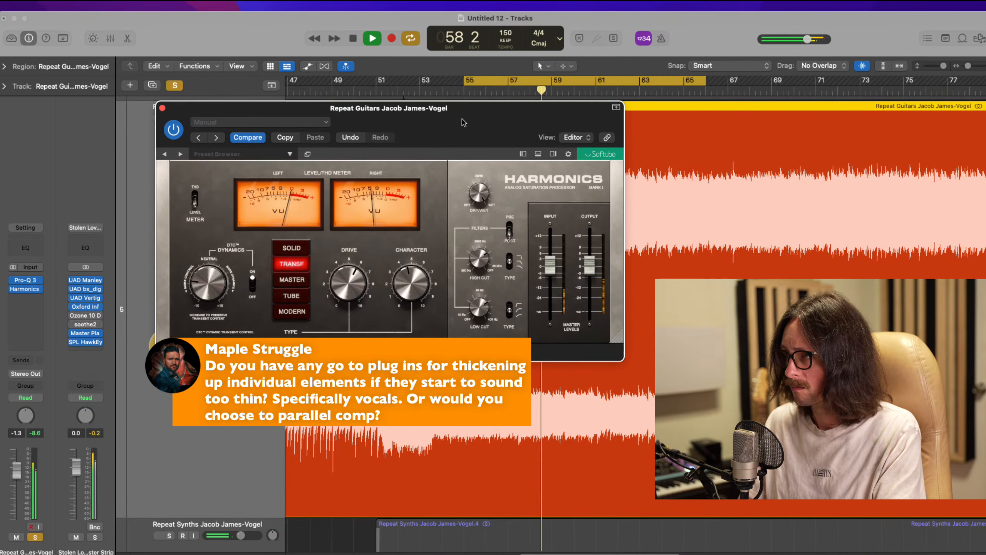
Step: Set Harmonics' high cut to 4620 Hz, low cut to 198 Hz and drive type to Modern, comparing against bypass, and close it
drag(476, 262, 473, 269)
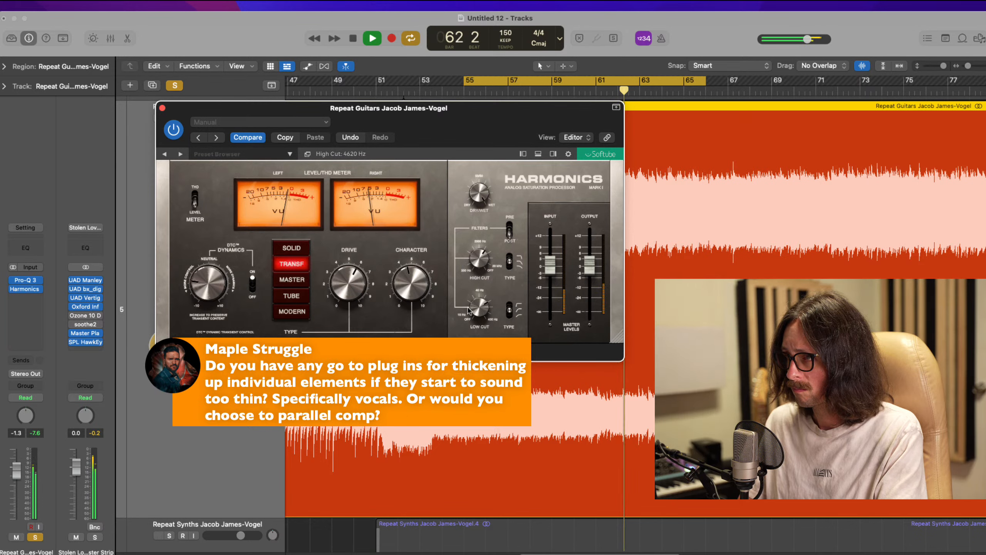
drag(469, 310, 474, 295)
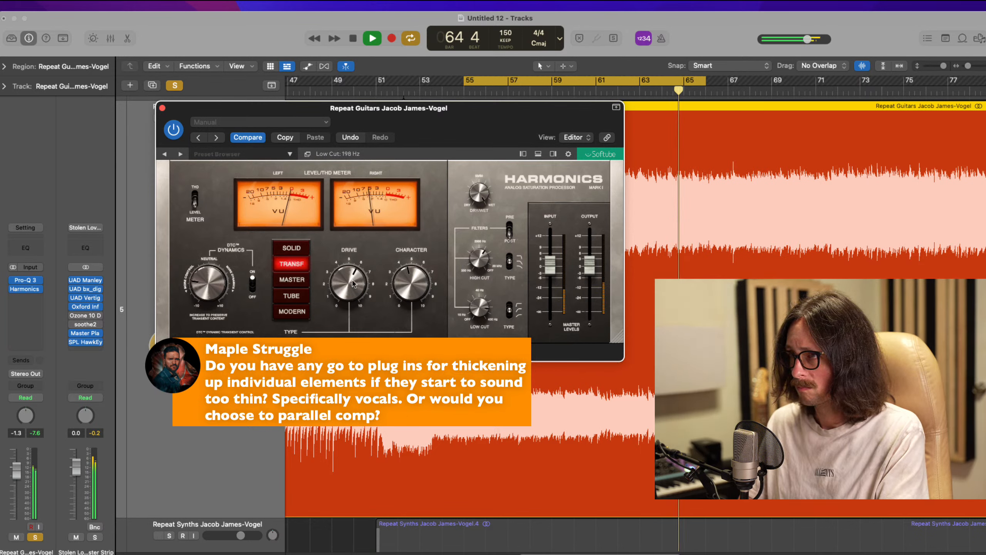
click(175, 130)
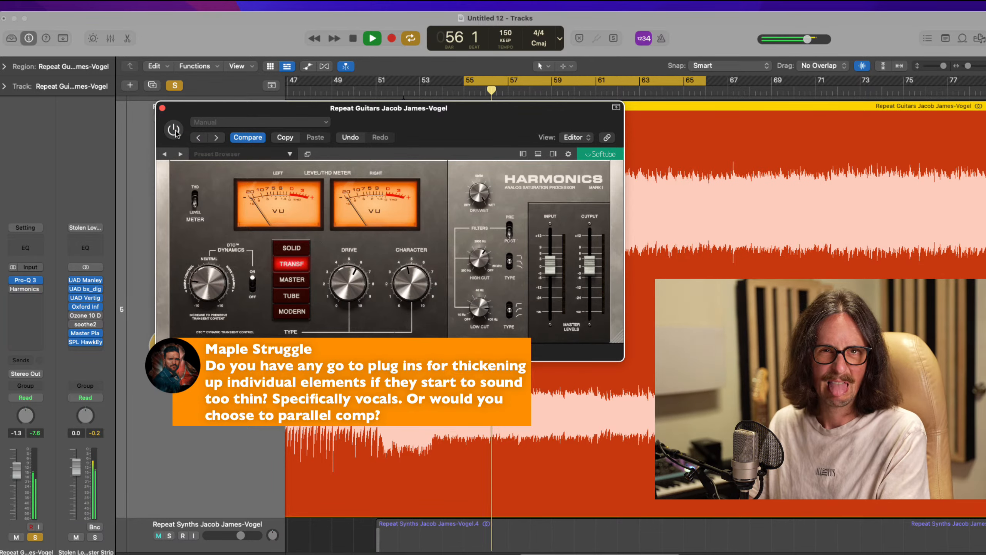
click(175, 130)
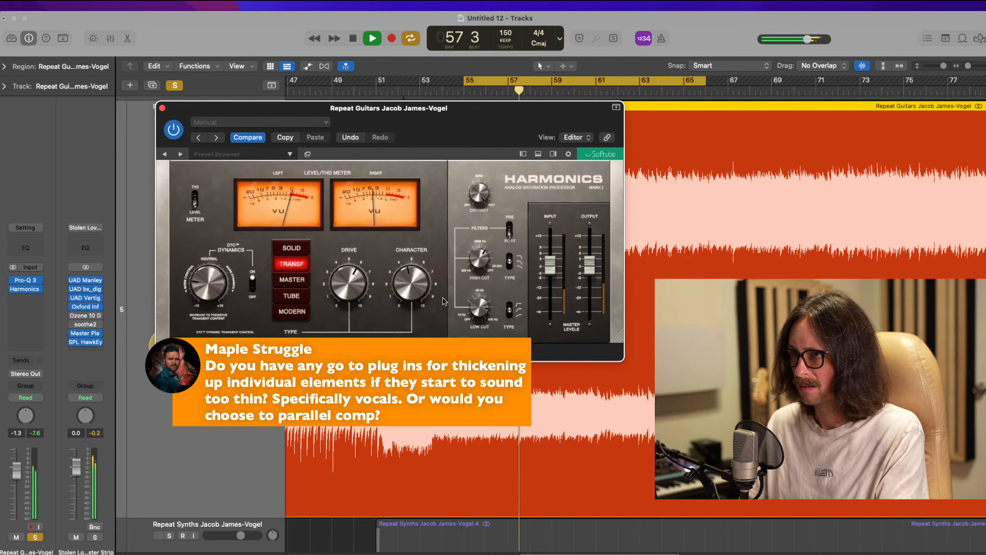
click(291, 309)
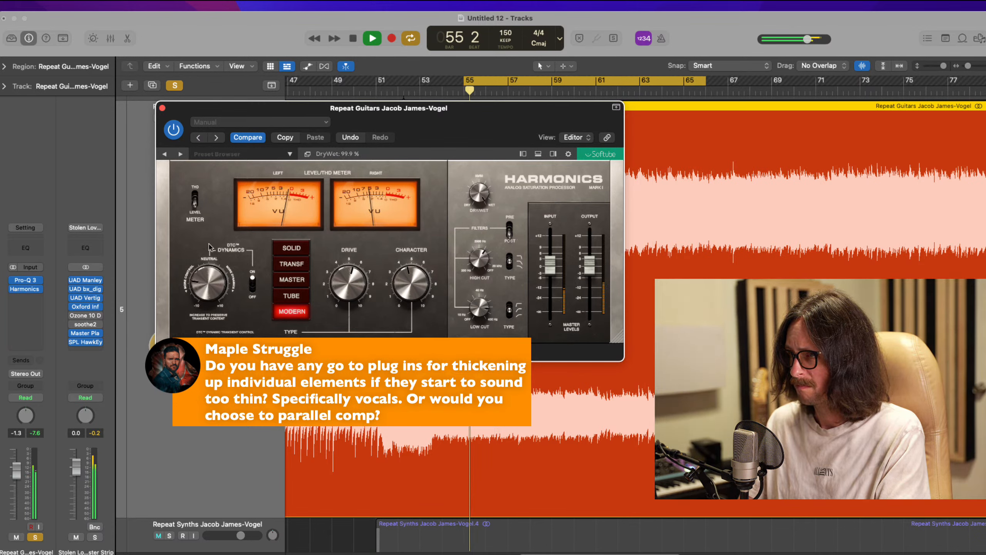
click(162, 107)
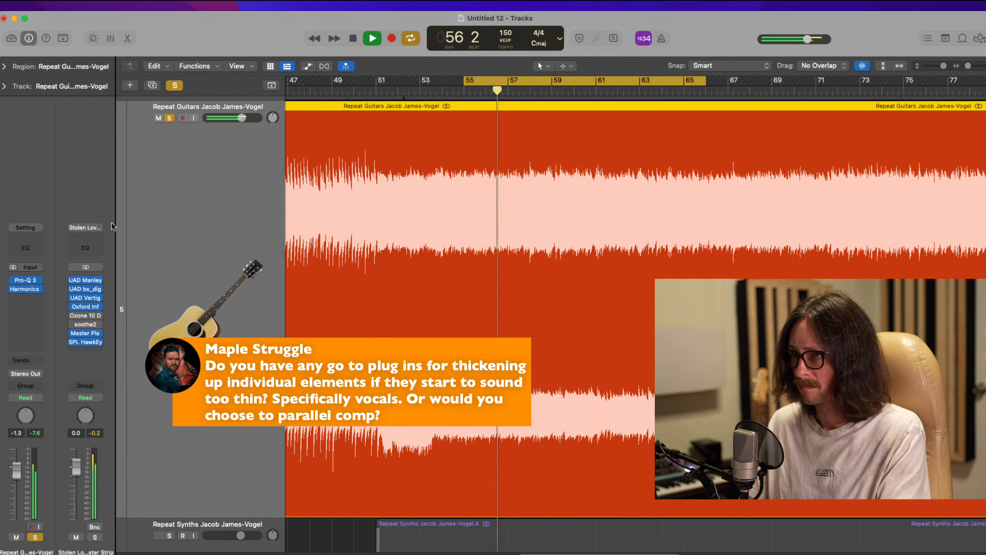
Step: Insert a Pro-Q 3 after the guitars' Harmonics, with a -1.55 dB dip at 1192.6 Hz and a -0.25 dB band at 2504.6 Hz
mouse_move(29, 284)
click(27, 306)
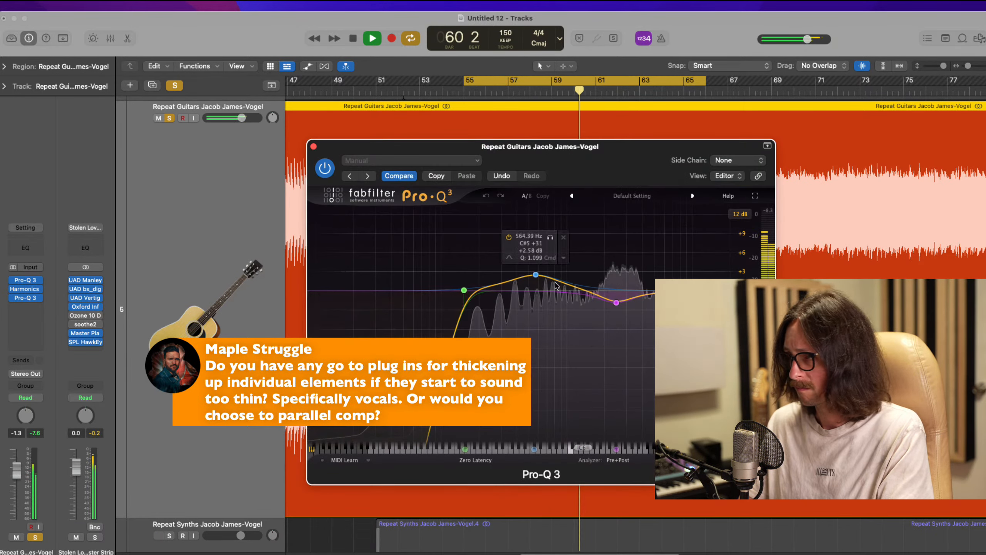
mouse_move(555, 243)
drag(556, 241, 617, 291)
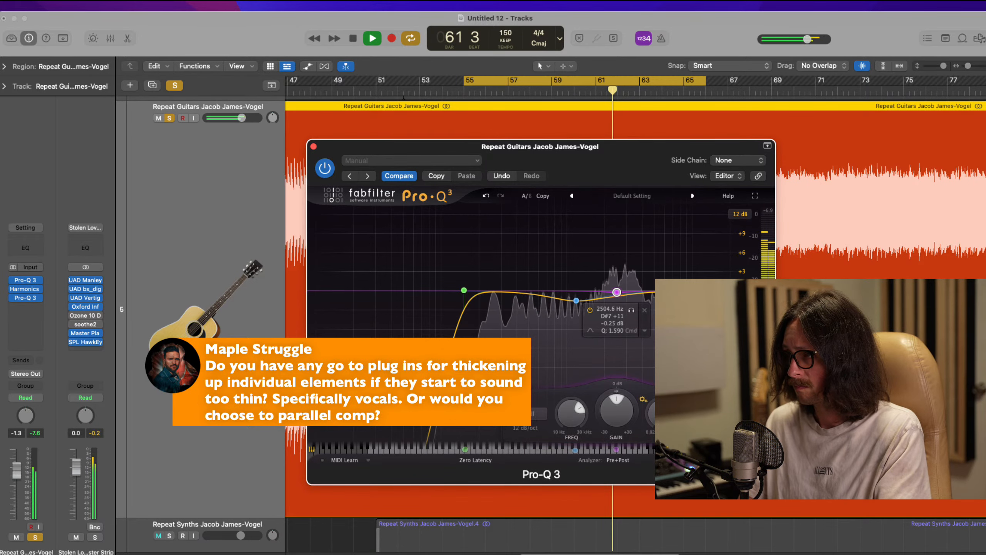
click(313, 147)
Step: Unsolo the guitars and listen to them in the full mix over the looped section
click(169, 118)
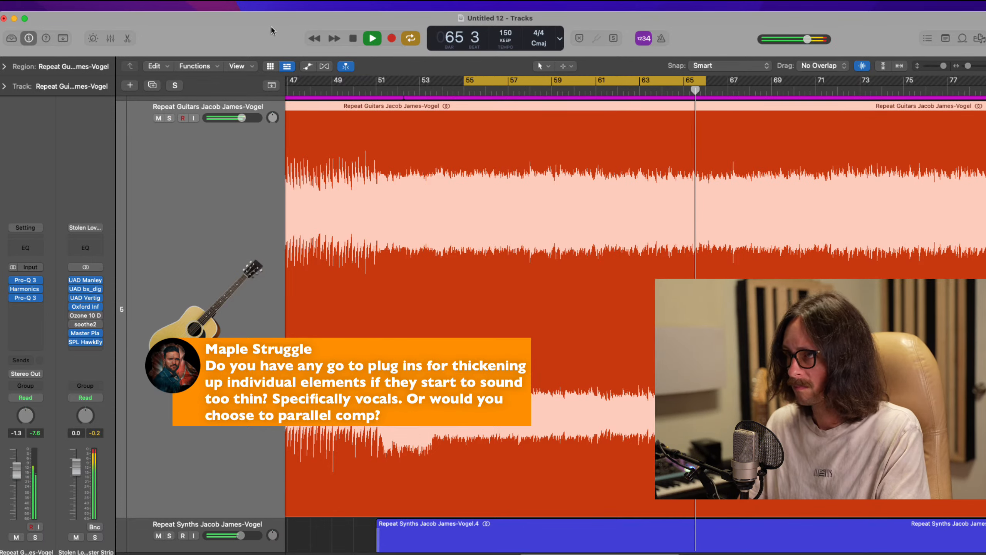
key(z)
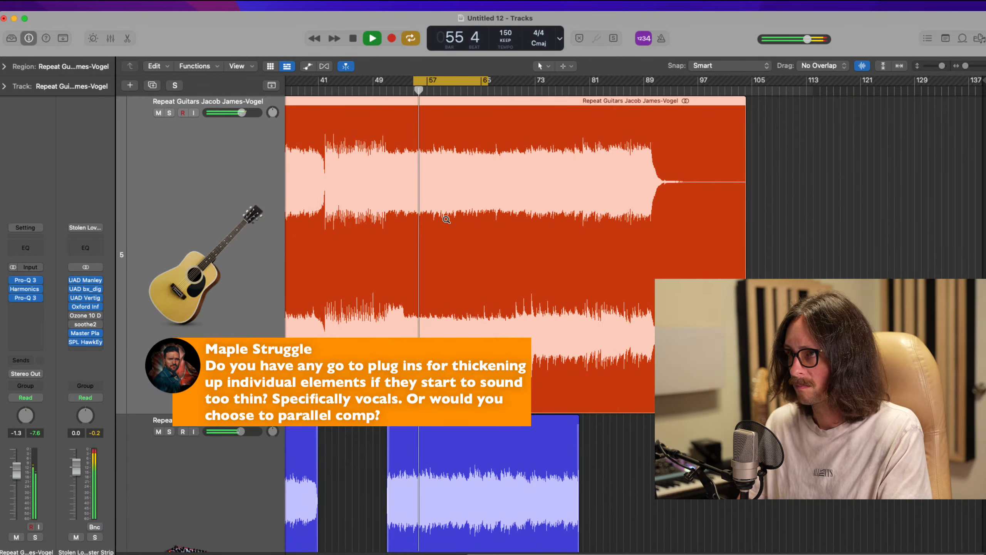
scroll(446, 219, left, 3)
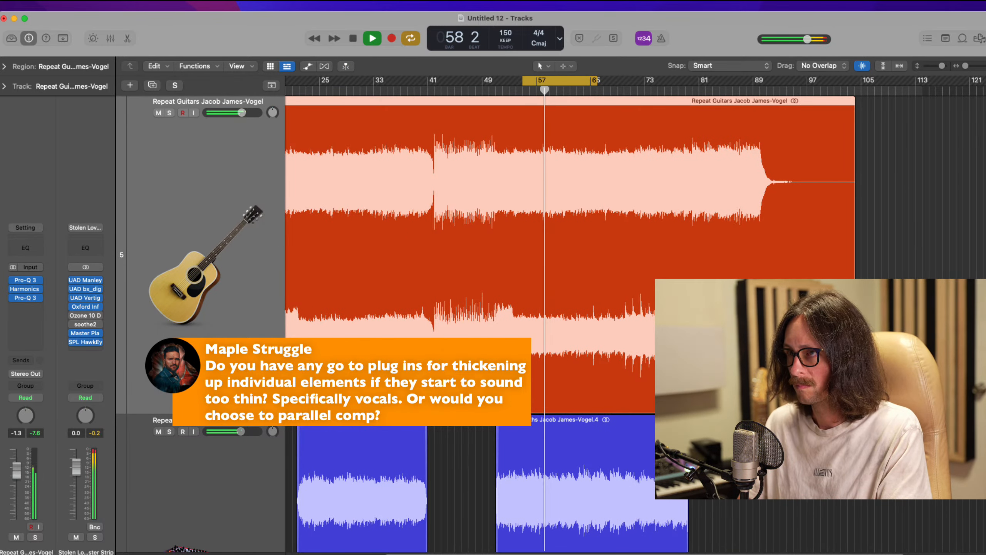
Step: Reopen the guitars' second Pro-Q 3, lower its low-cut frequency, and add a low-shelf cut of about -2.2 dB at 780 Hz
key(super+Tab)
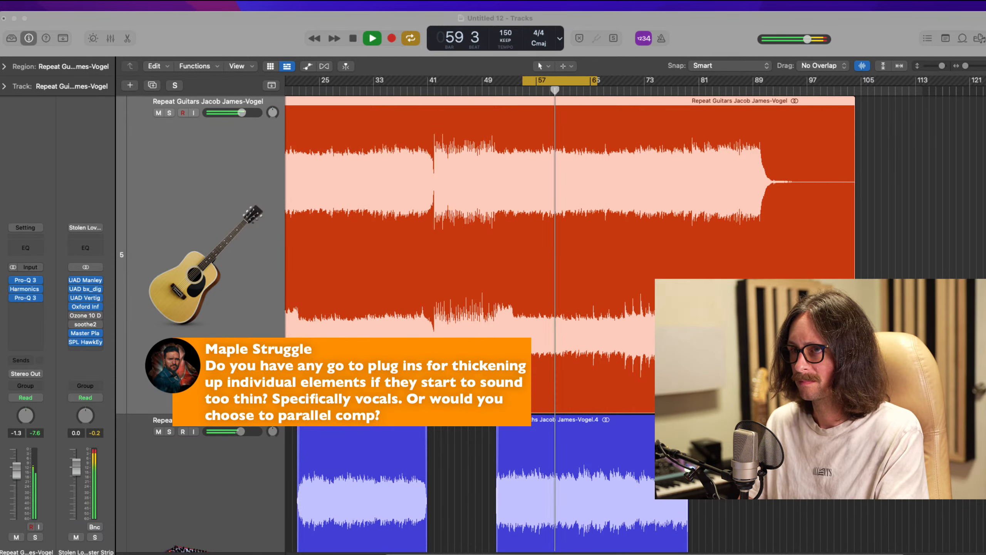
key(v)
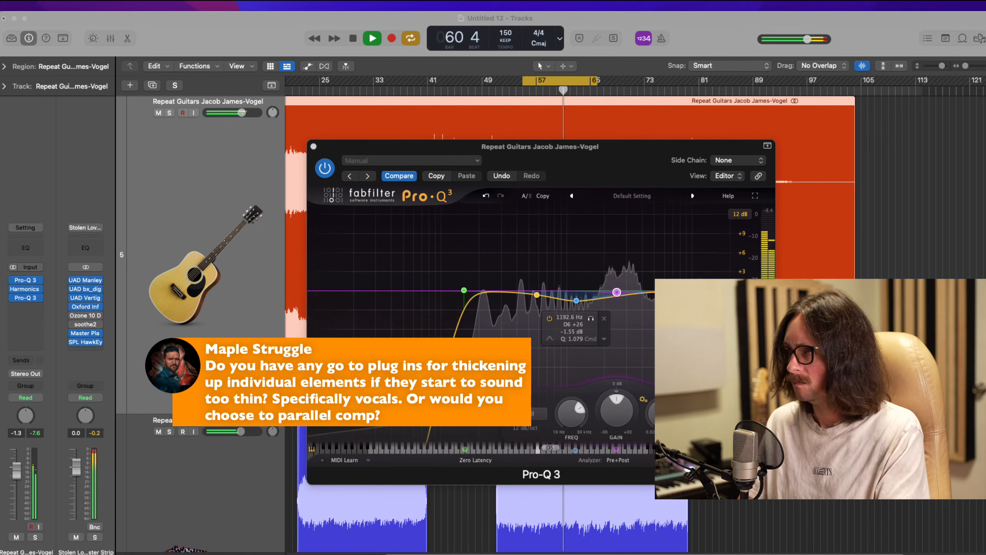
drag(537, 296, 562, 334)
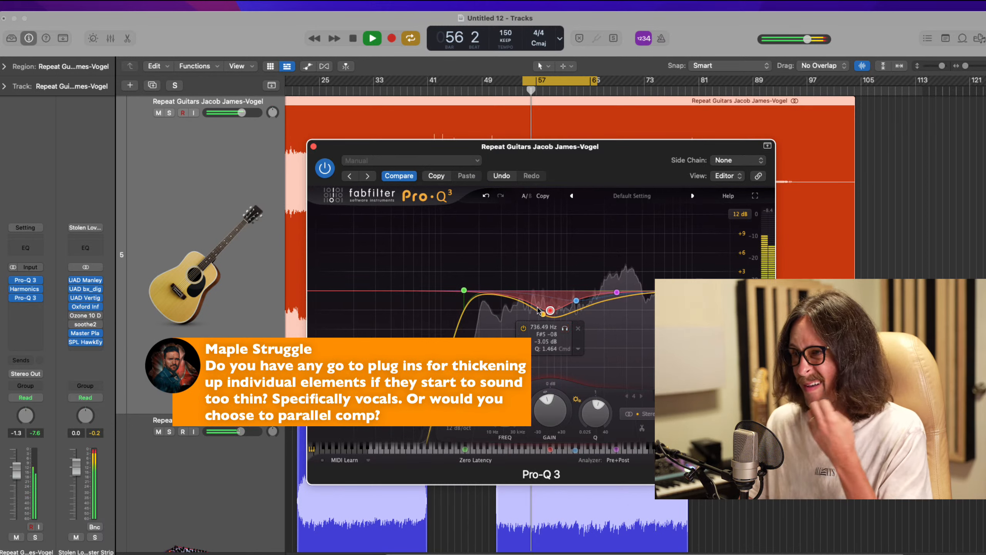
drag(465, 292, 460, 290)
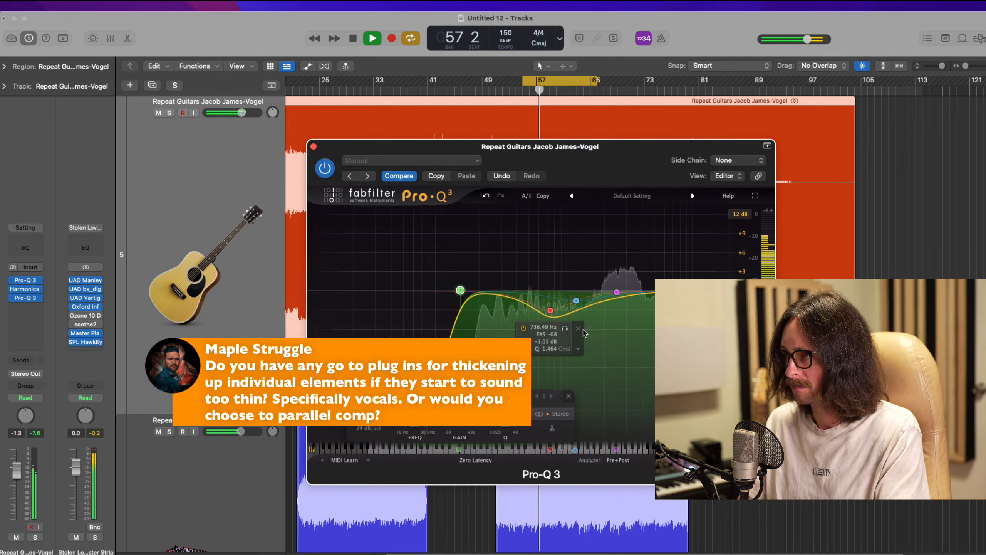
click(536, 361)
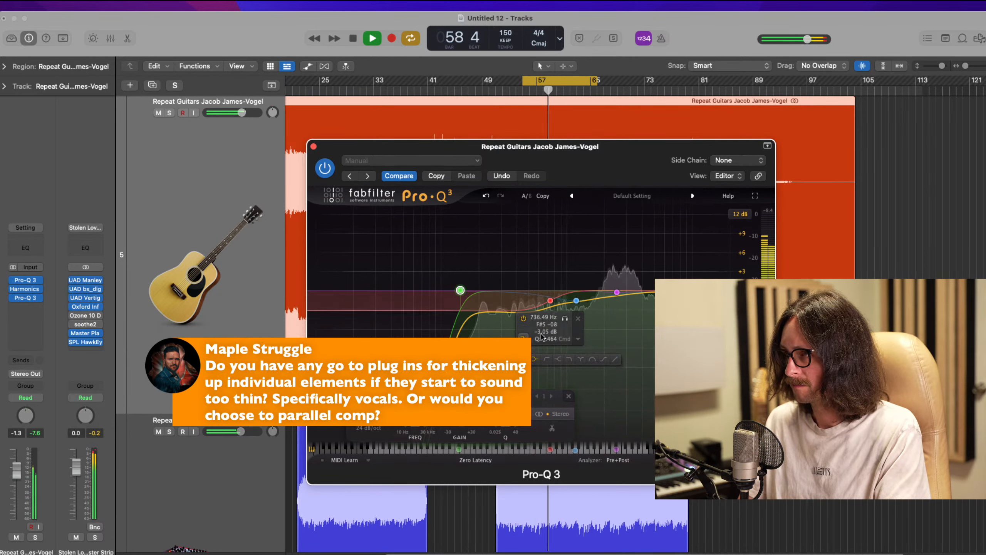
drag(549, 304, 552, 304)
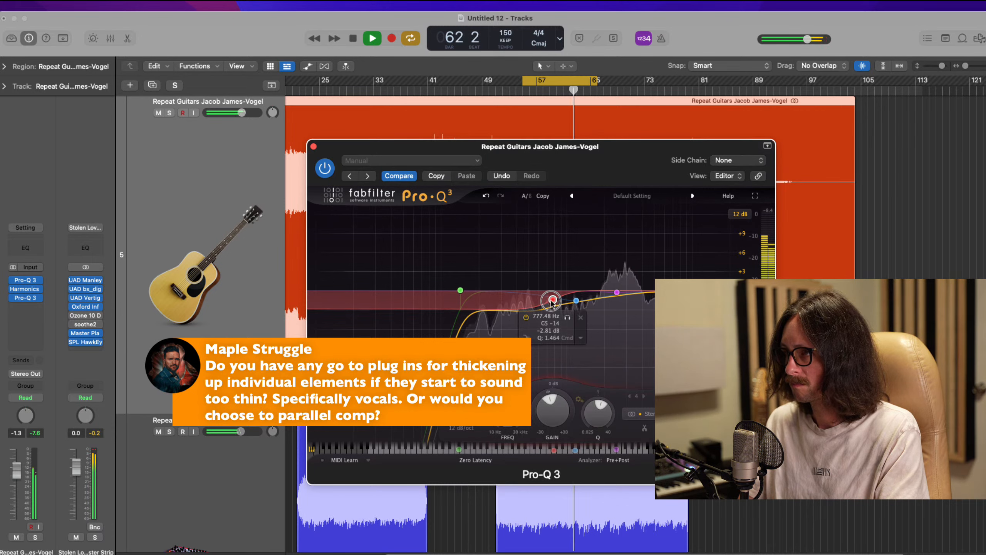
Step: Compare the guitars with the second Pro-Q 3 bypassed and engaged, close its window and stop playback
click(323, 169)
click(324, 169)
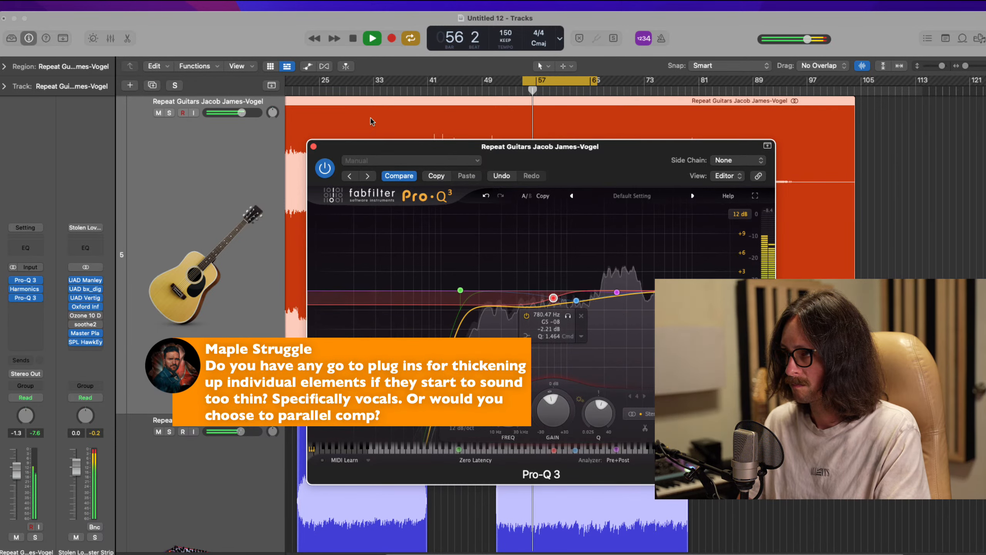
click(313, 146)
key(space)
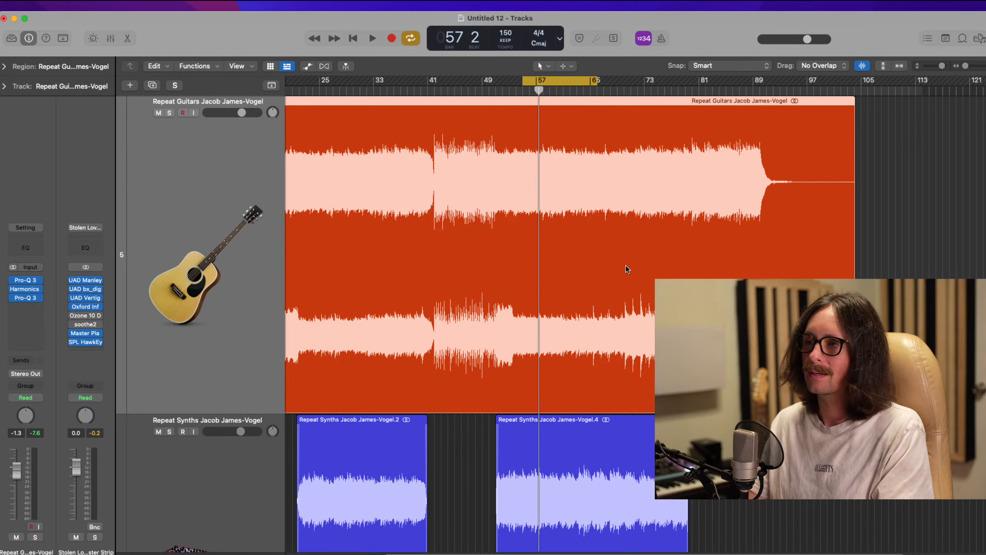
Step: Move the playhead to bar 42 and turn off the loop range
scroll(626, 268, down, 3)
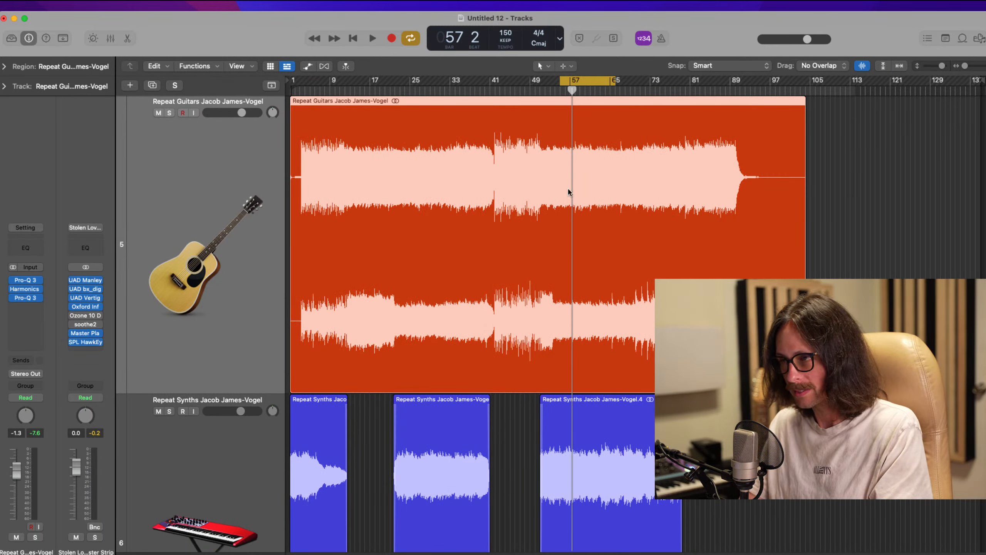
click(494, 90)
click(581, 81)
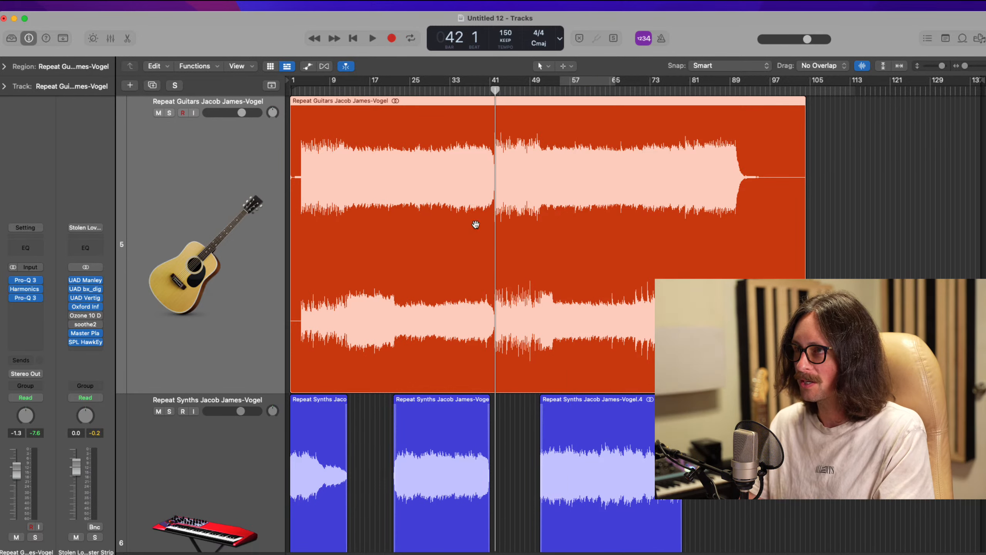
Step: Split the guitar region at about bar 3, just before the guitars enter, and delete the opening section in front of it
drag(344, 126, 280, 384)
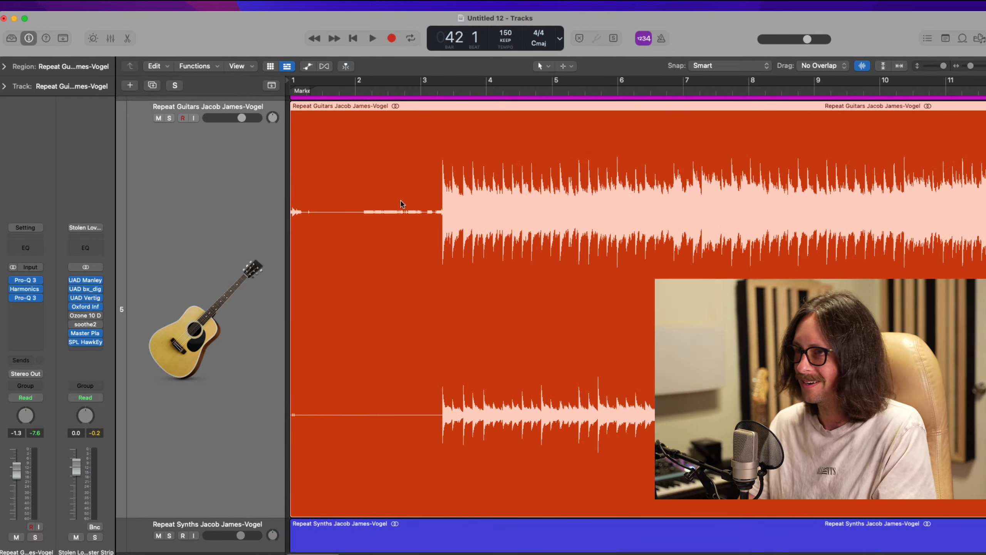
super+double_click(427, 210)
click(375, 228)
key(Delete)
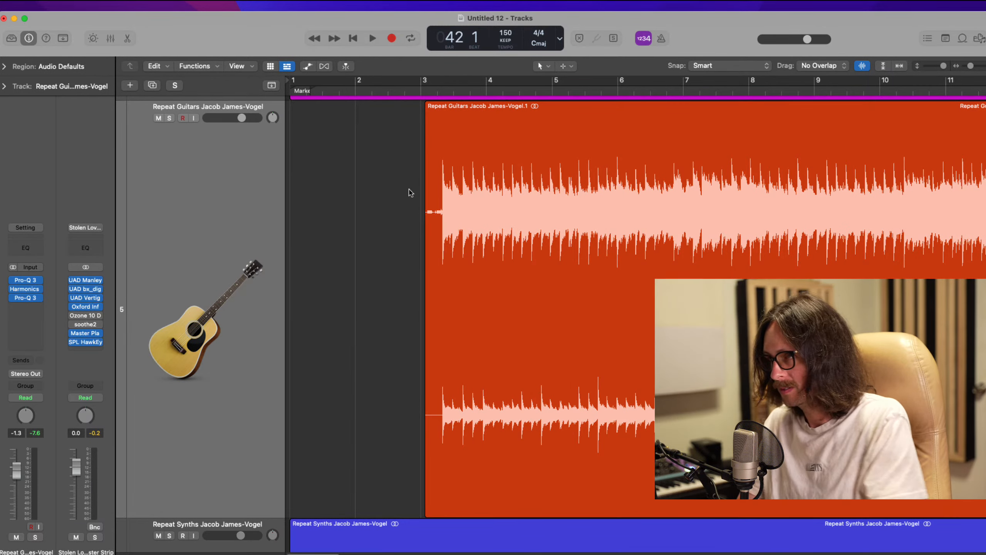
drag(410, 193, 491, 276)
drag(634, 225, 466, 239)
ctrl+alt+double_click(461, 238)
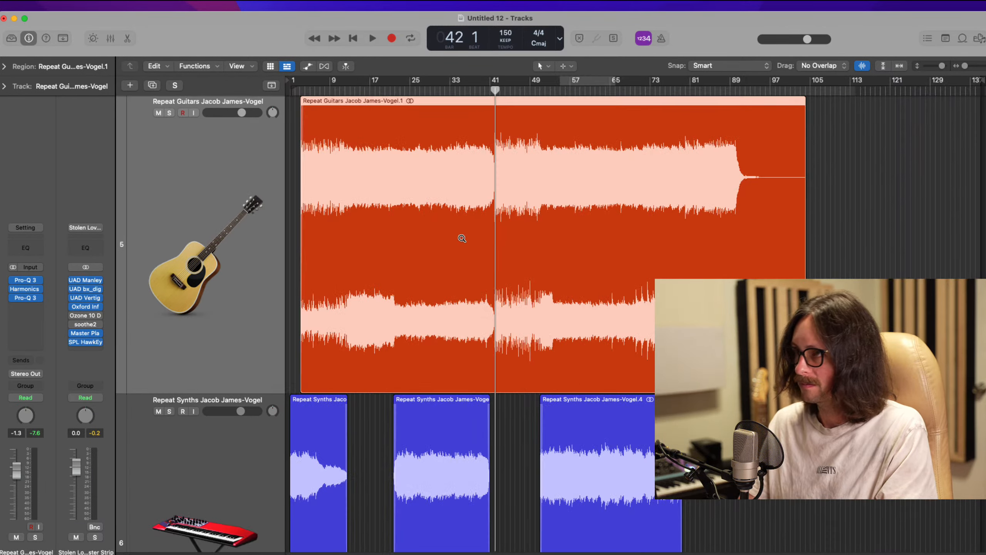
Step: Look over the vocal, guitar and synth tracks and undo the deletion of the guitars' opening section
scroll(527, 246, up, 10)
scroll(520, 317, down, 5)
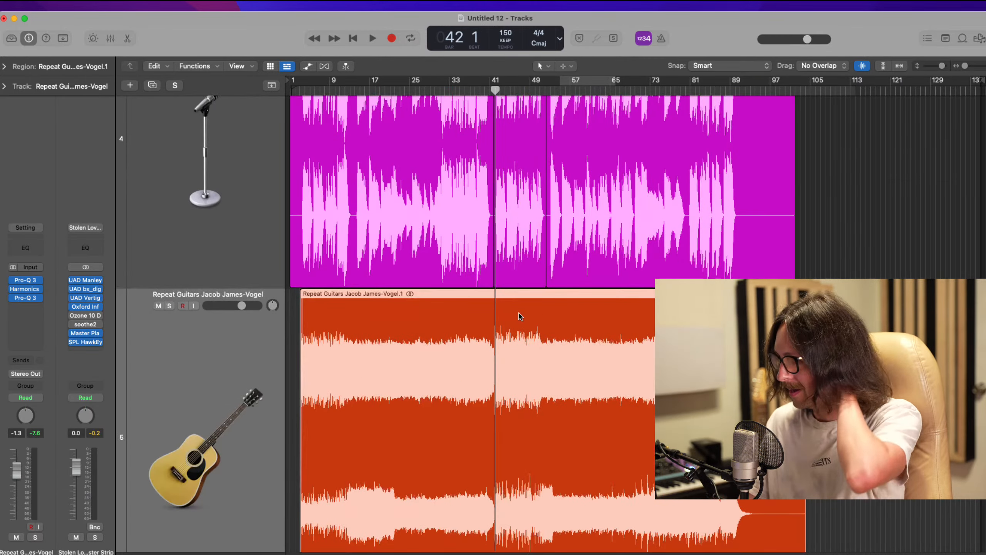
scroll(315, 272, down, 10)
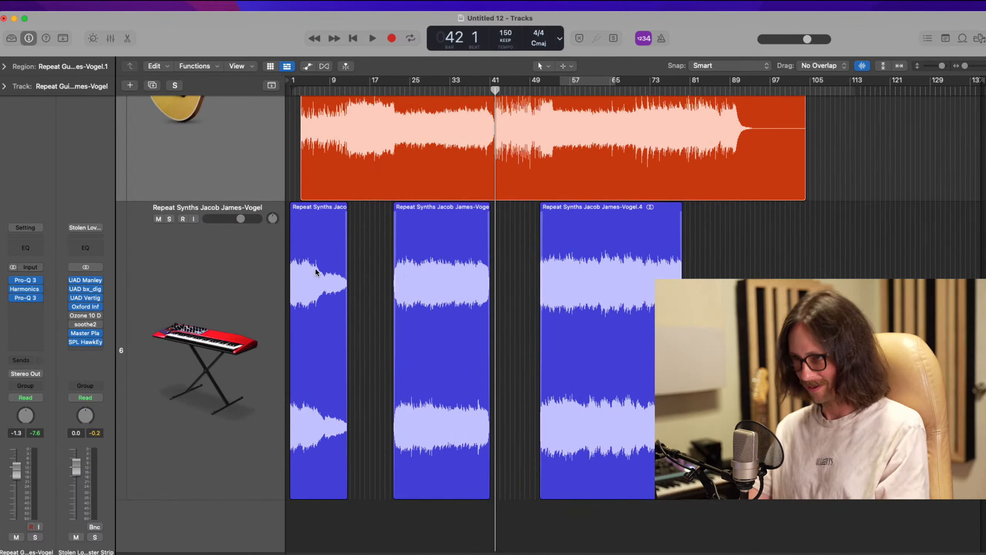
scroll(390, 250, up, 10)
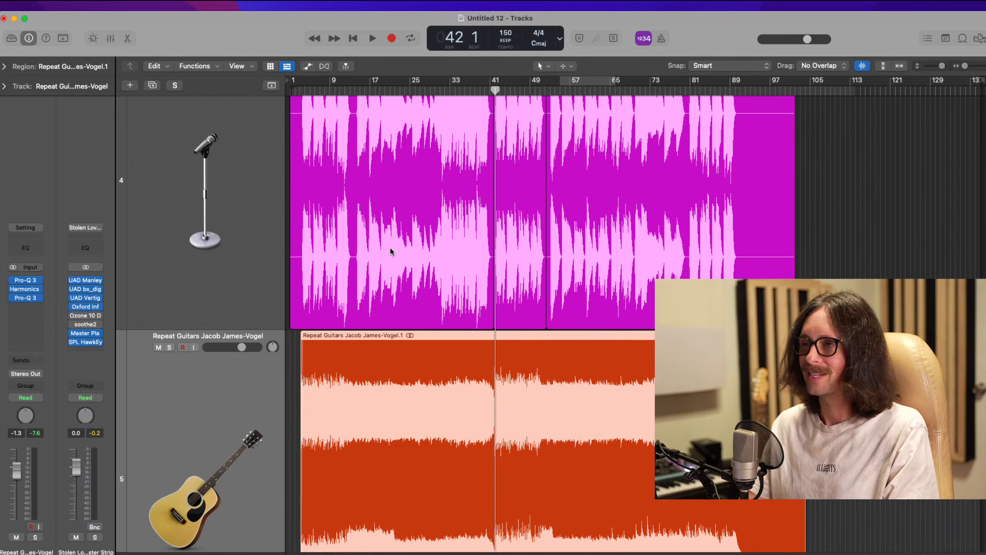
key(super+z)
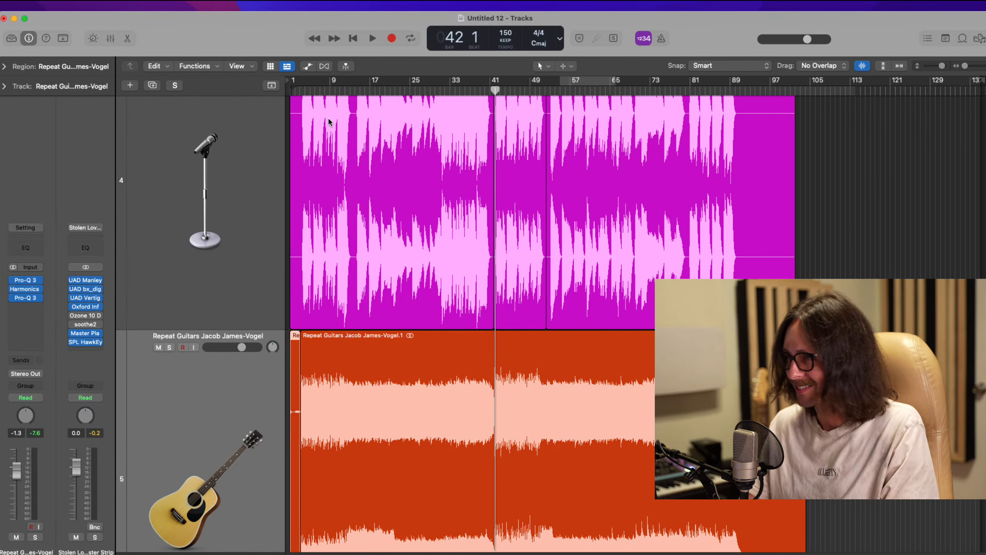
Step: Play the song's opening from bar 1 with all stems audible
click(289, 89)
key(space)
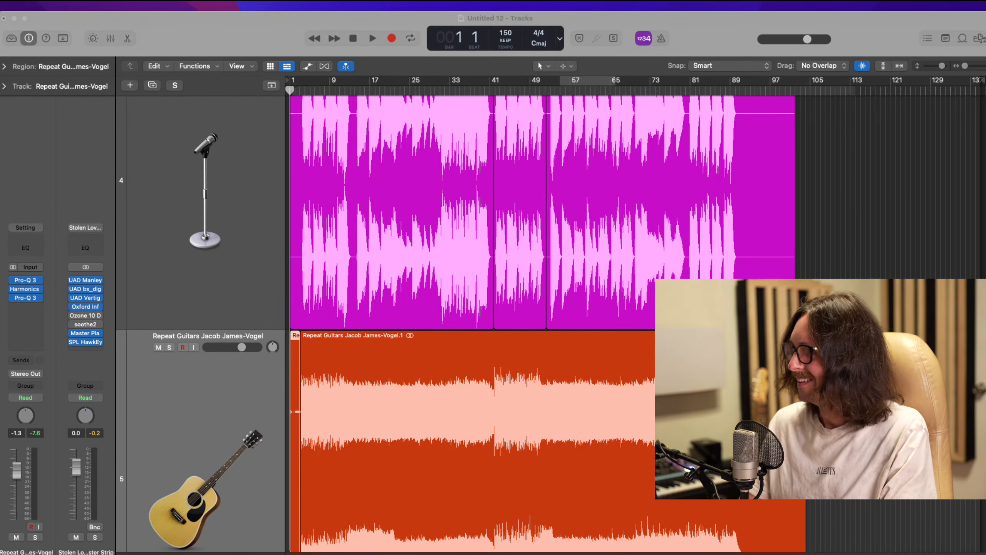
click(654, 183)
key(space)
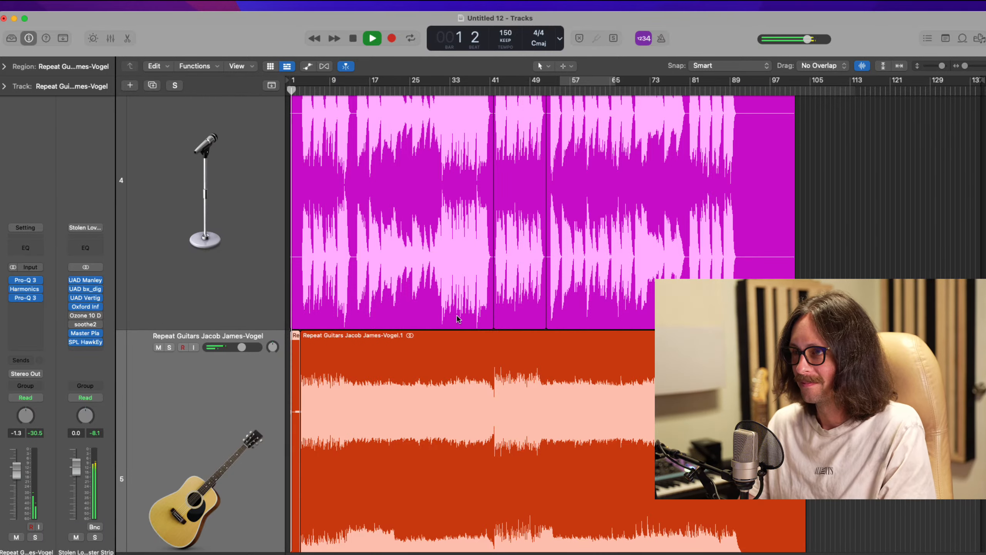
Step: Solo the guitar track, play its intro from the start and stop once the guitars have entered
drag(396, 475, 245, 363)
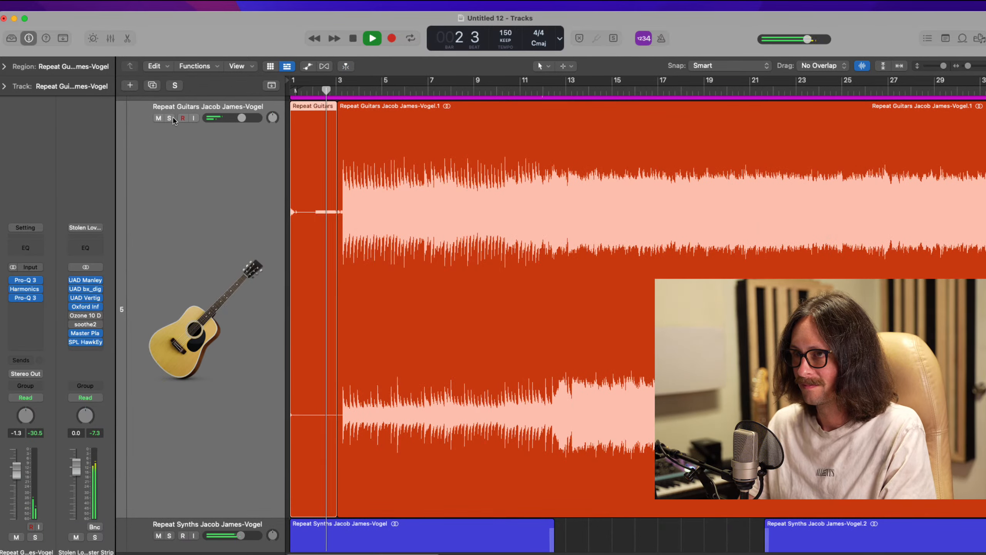
key(s)
key(space)
key(Return)
key(space)
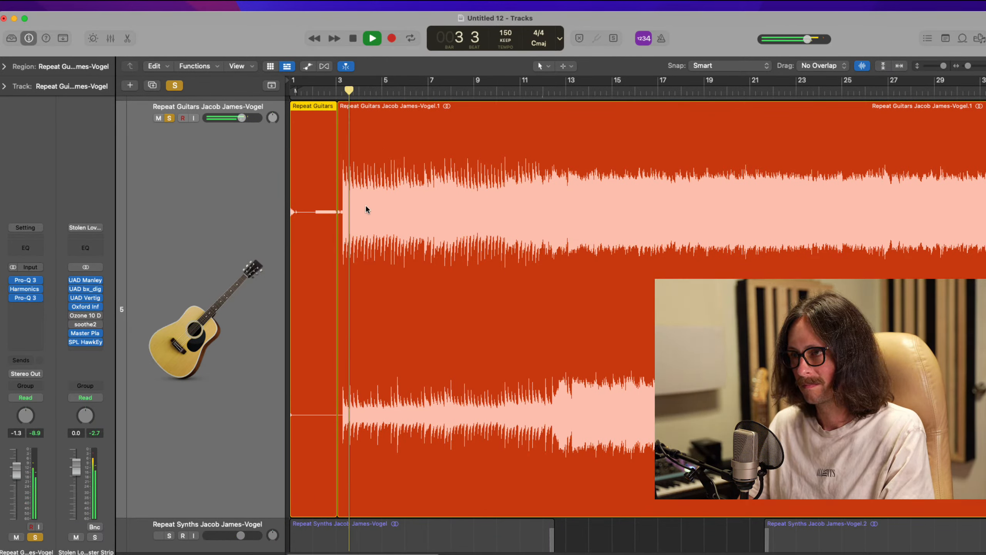
key(space)
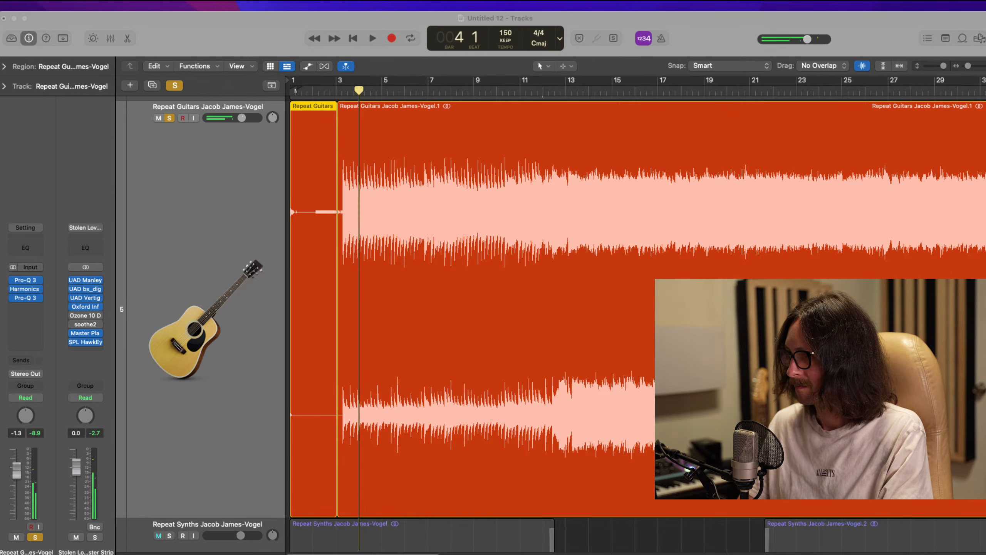
Step: Split the guitar region at 3 2 1 227, just before the first strum, and delete both near-silent pieces in front of it
drag(384, 158, 287, 309)
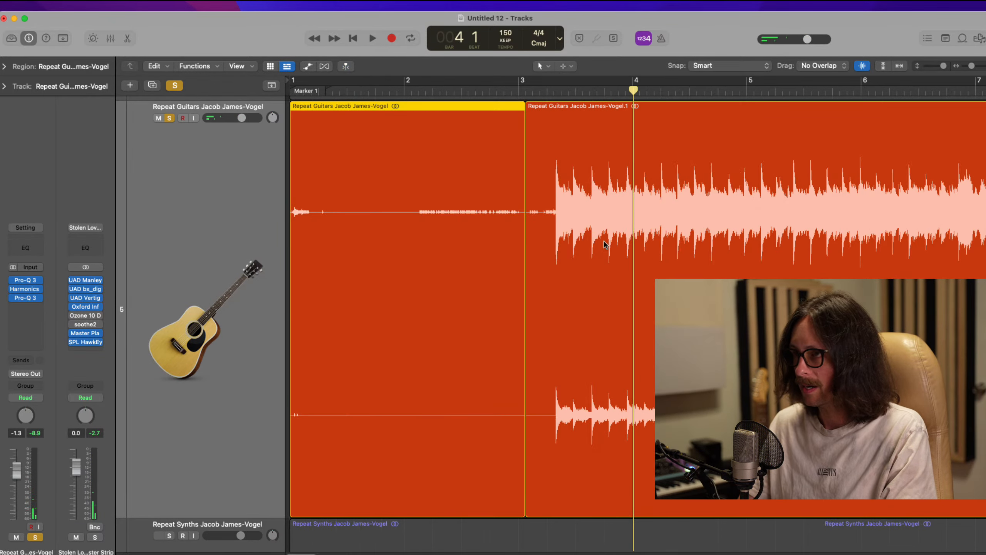
drag(485, 169, 596, 322)
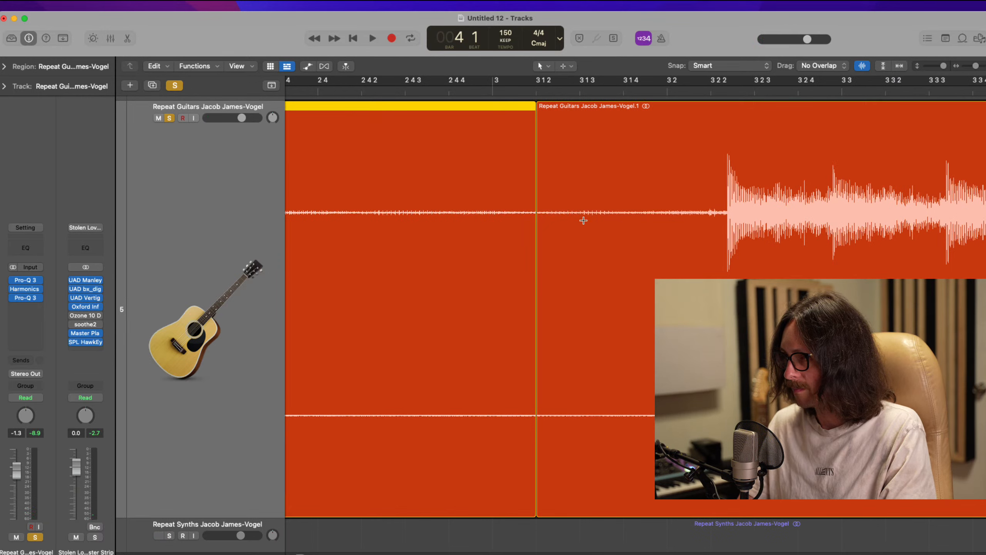
click(708, 216)
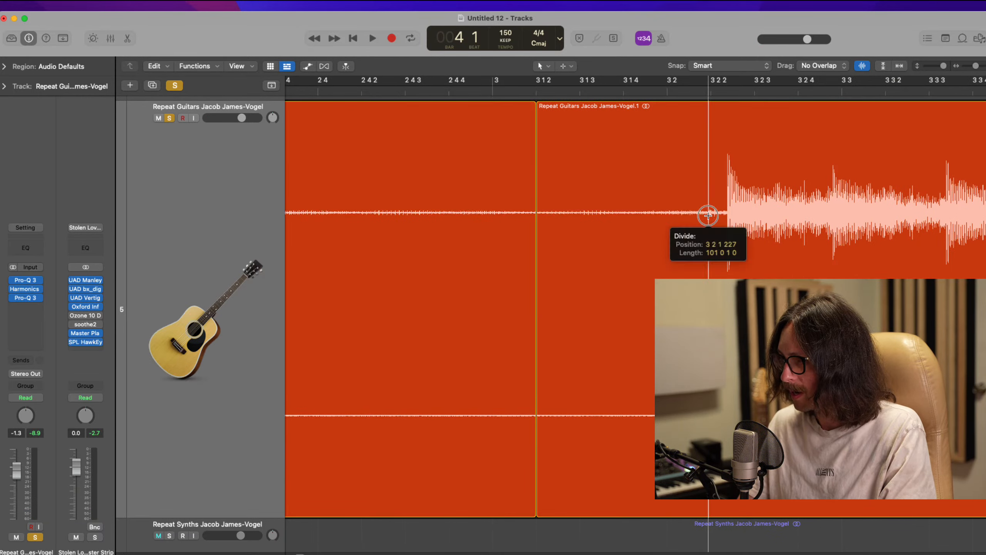
ctrl+alt+click(562, 284)
click(531, 310)
key(Delete)
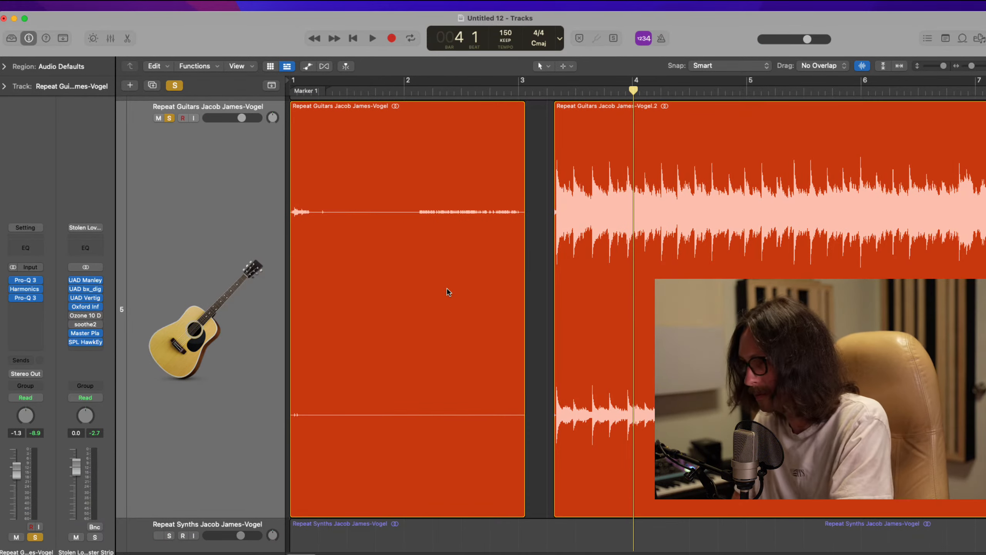
click(447, 291)
key(Delete)
Step: Add a short fade-in at the start of the trimmed guitar region and unsolo the guitar track
drag(531, 183, 595, 319)
drag(565, 244, 518, 249)
ctrl+alt+click(467, 260)
ctrl+alt+click(467, 257)
ctrl+alt+click(467, 255)
ctrl+alt+click(418, 312)
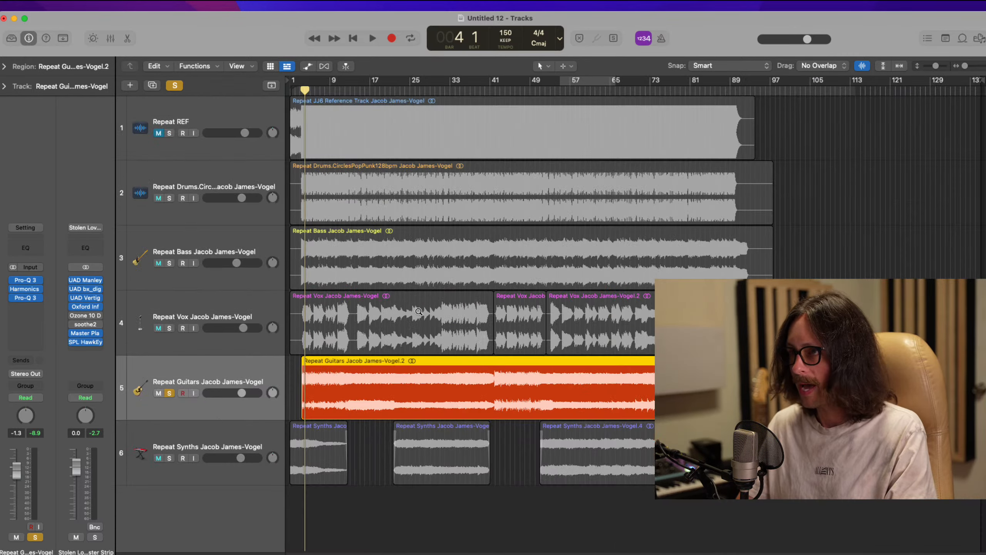
click(169, 393)
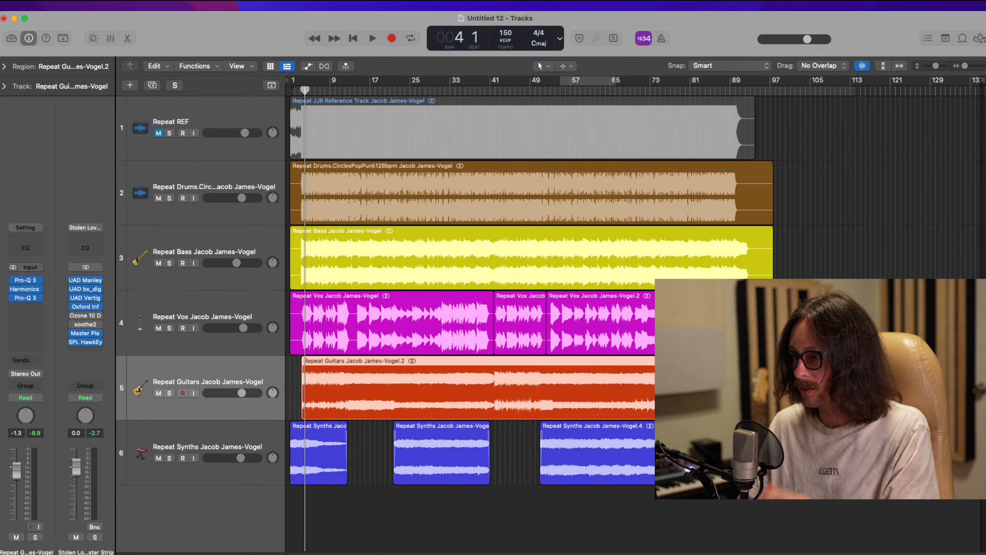
Step: Split the guitar region at about bar 92, delete the tail, and fade out the region's end from about bar 91
drag(676, 295, 761, 487)
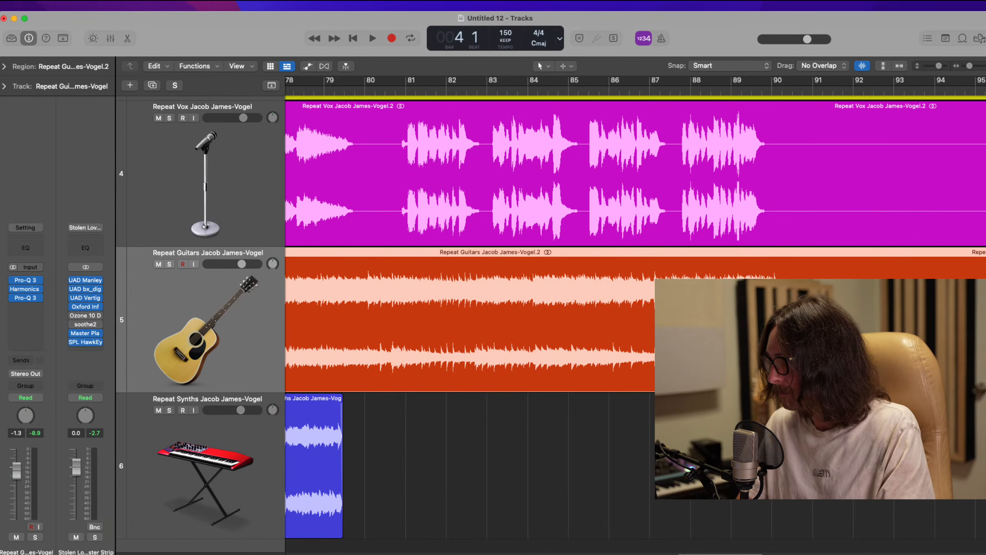
super+double_click(853, 330)
key(Delete)
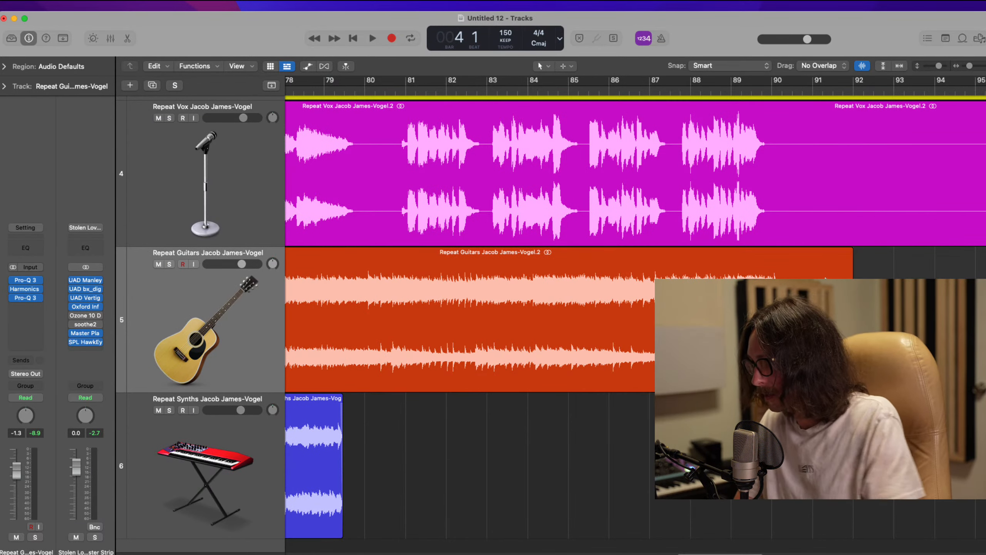
drag(817, 289, 859, 295)
Step: Split the last vocal region just after bar 90, delete the silent remainder and add a fade-out after the final phrase
super+double_click(788, 161)
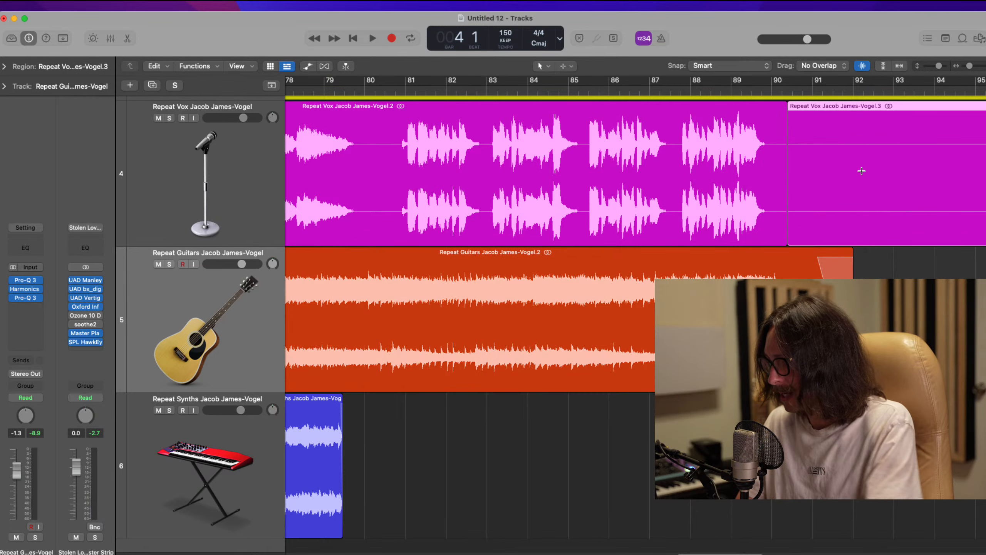
key(Delete)
drag(762, 180, 853, 183)
key(z)
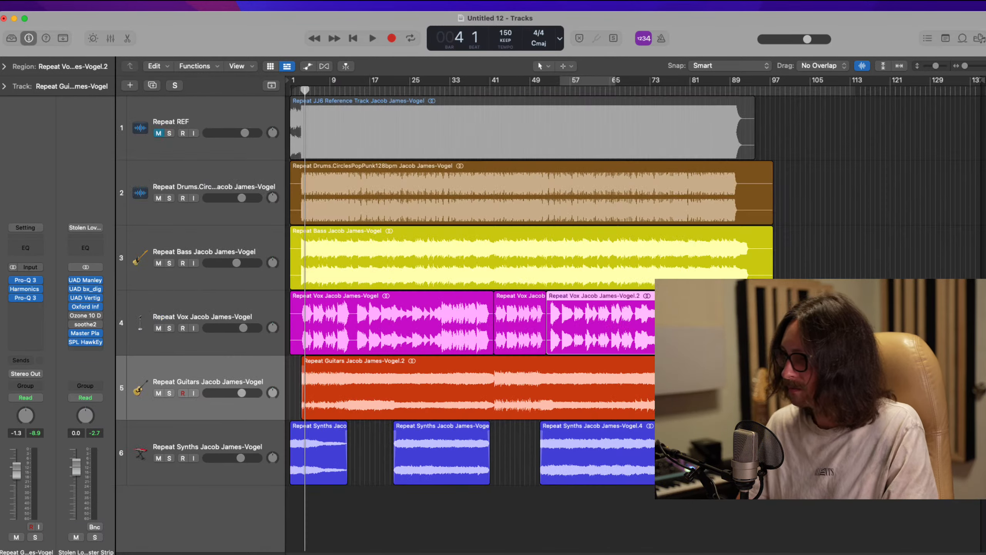
Step: Split the bass region just after its last note, past bar 92, and delete the silent tail
key(z)
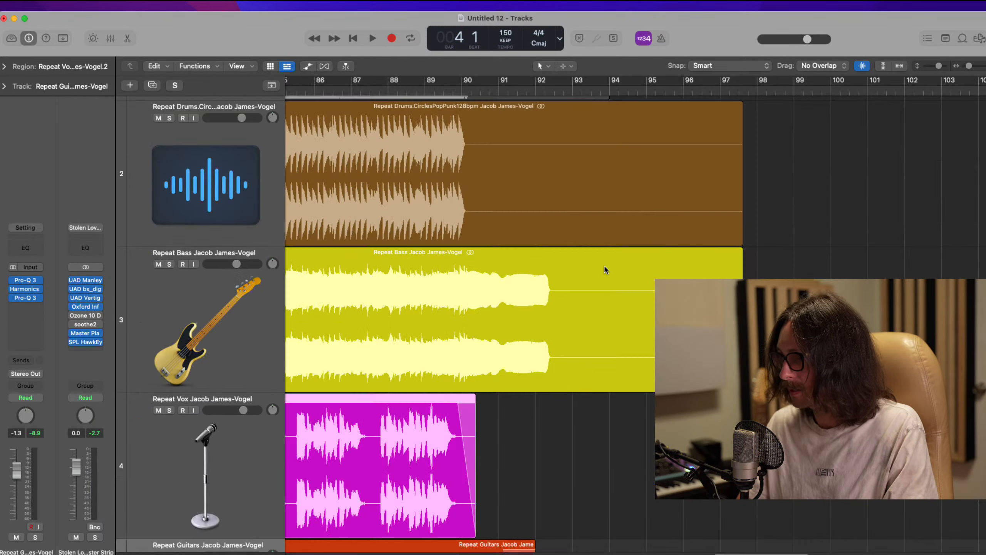
super+double_click(556, 307)
key(Delete)
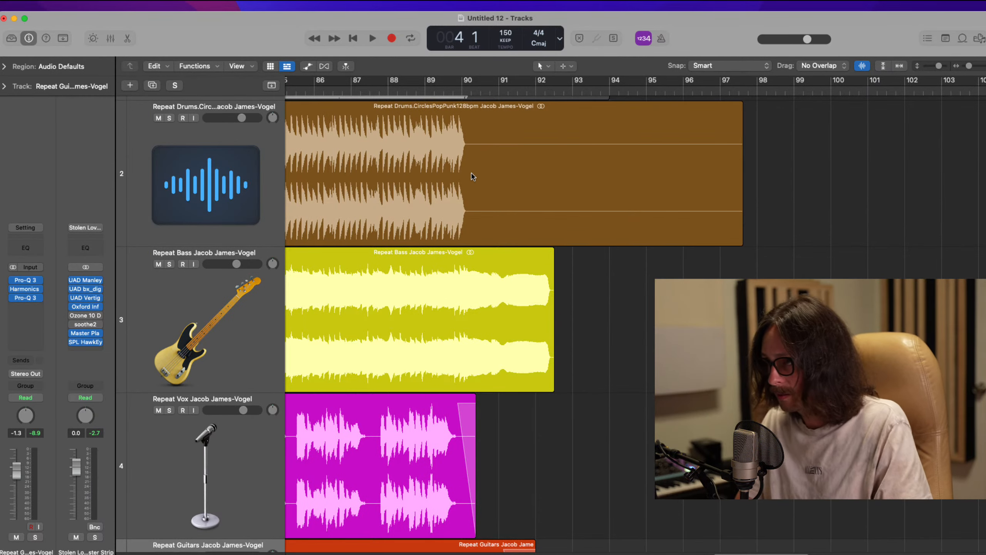
Step: Split the drum region right after its last hit near bar 90, delete the silent tail and add a short fade-out
super+double_click(466, 178)
key(Delete)
drag(445, 136, 521, 231)
drag(460, 210, 551, 248)
ctrl+alt+click(599, 272)
Step: Add a short fade-out at the end of the trimmed bass region
drag(504, 272, 589, 374)
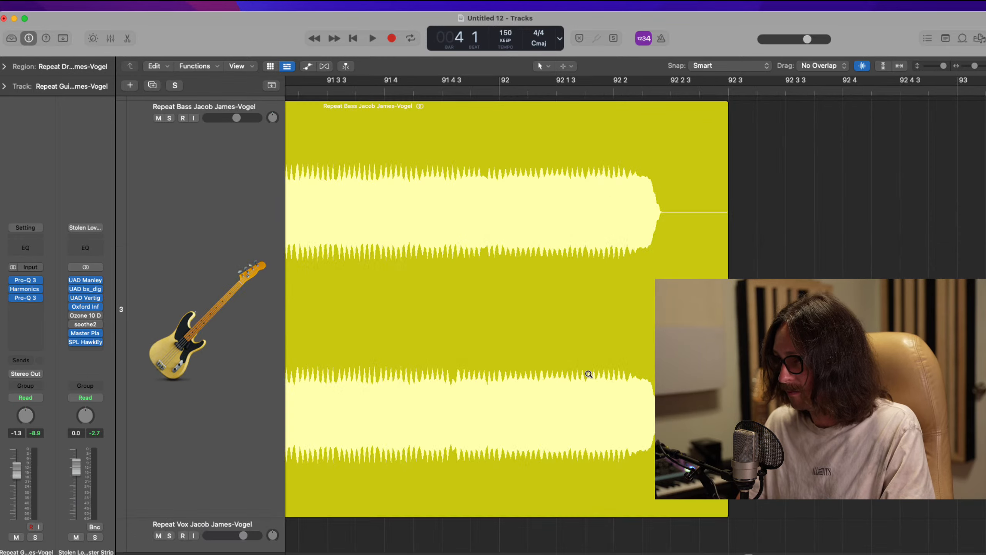
drag(665, 243, 743, 290)
ctrl+alt+click(744, 290)
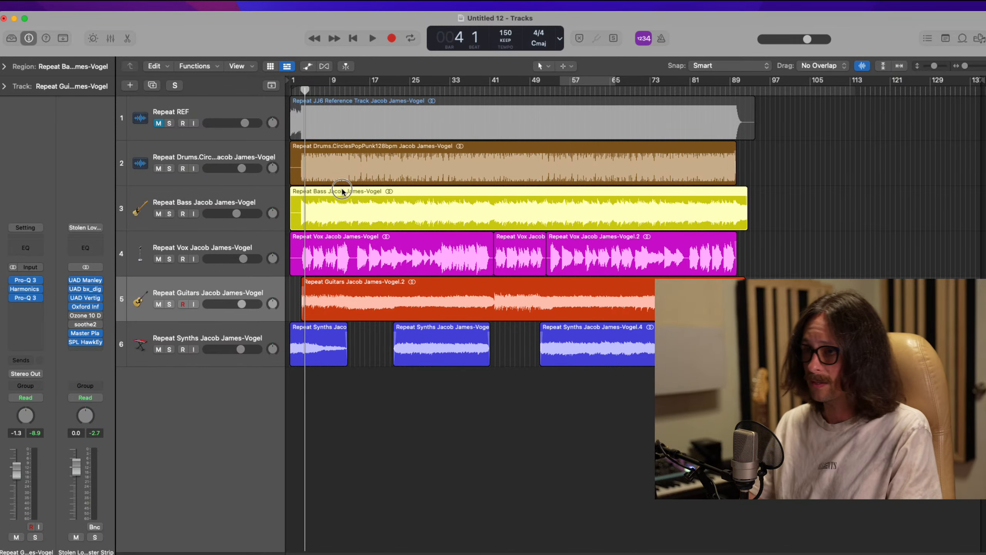
Step: Split the bass region just before its first note in bar 3, delete the silent opening and add a short fade-in
drag(342, 189, 288, 321)
drag(508, 156, 344, 283)
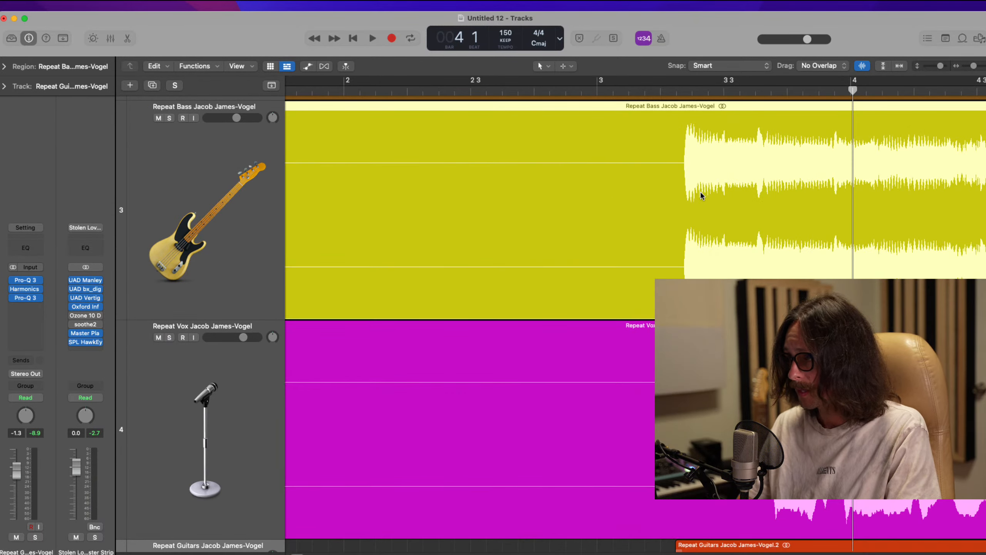
super+double_click(674, 189)
click(590, 200)
key(Delete)
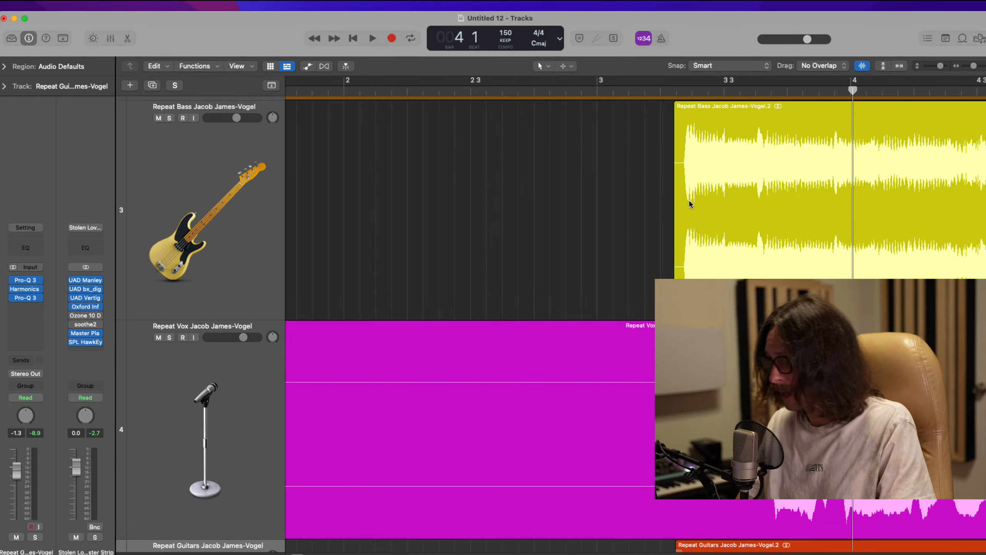
click(690, 203)
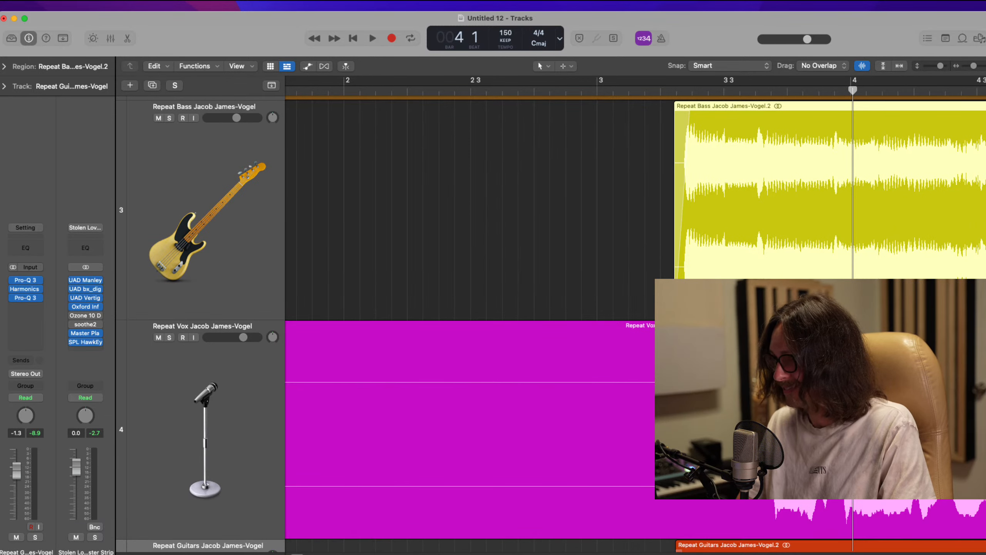
Step: Split the first vocal region at about 3 3, delete the silence before it and add a short fade-in
super+double_click(729, 412)
click(685, 415)
key(Delete)
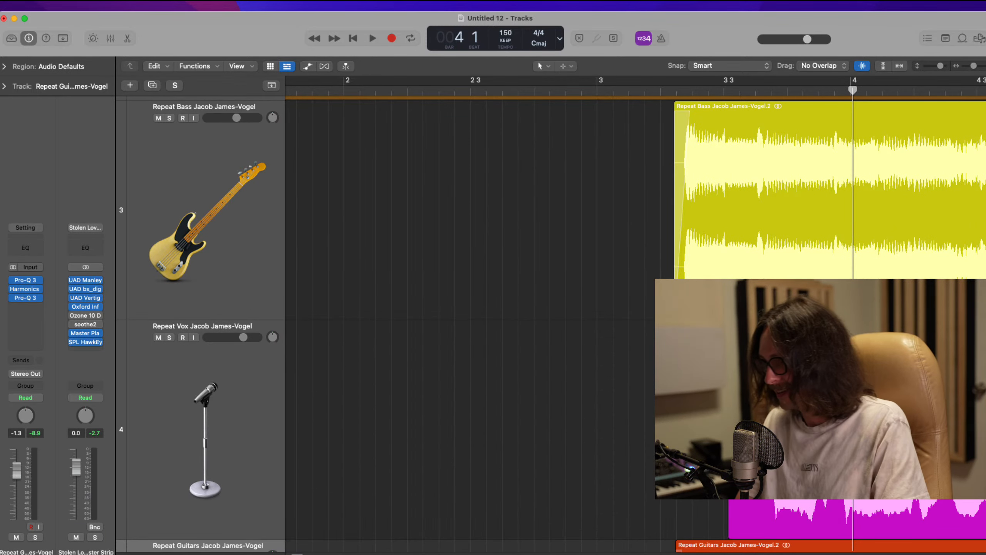
ctrl+alt+click(617, 410)
Step: Add a very short fade-in at the start of the first synth region at bar 1
scroll(525, 405, down, 5)
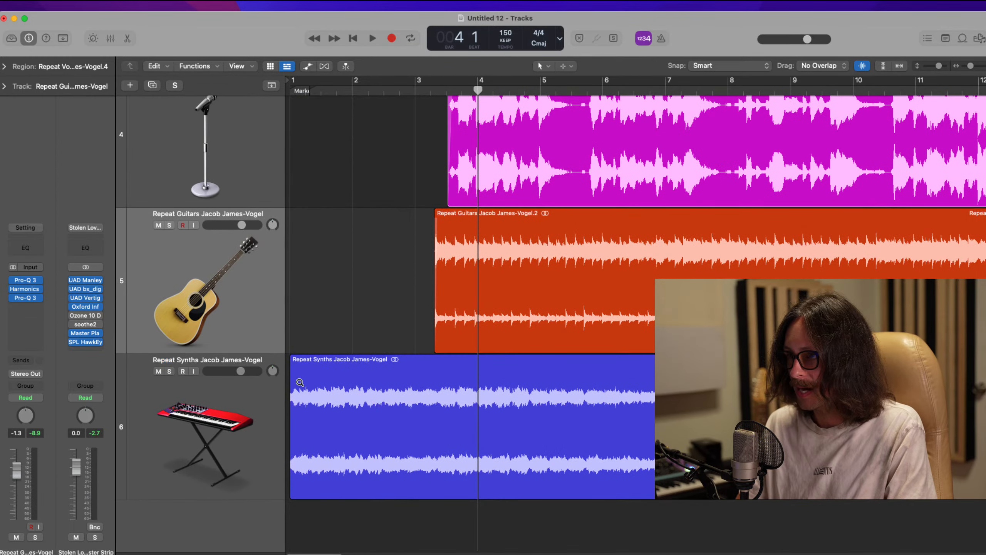
ctrl+alt+drag(306, 368, 278, 420)
ctrl+alt+click(306, 282)
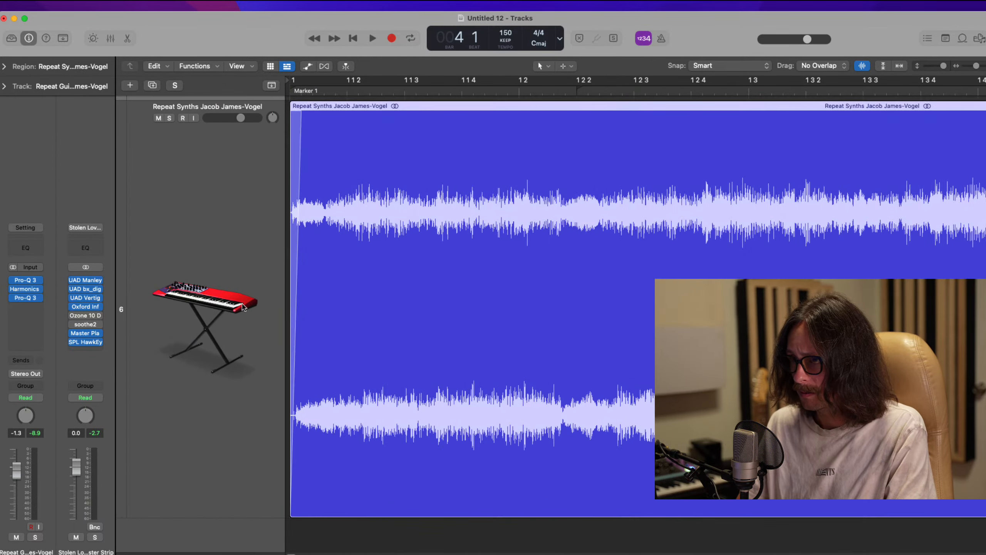
Step: Play the trimmed opening briefly from bar 1, check the mixer's channel strips and view the full arrangement
key(Return)
key(space)
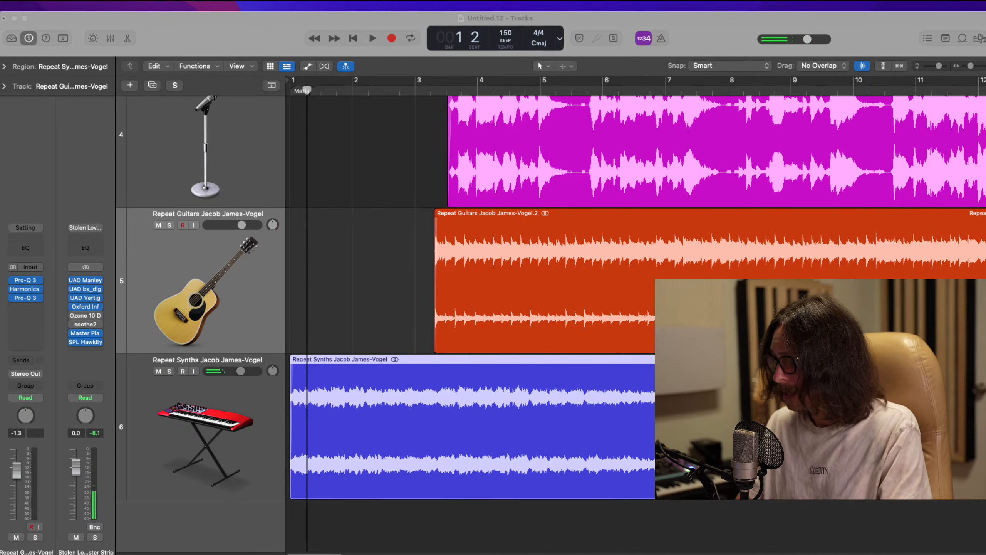
key(x)
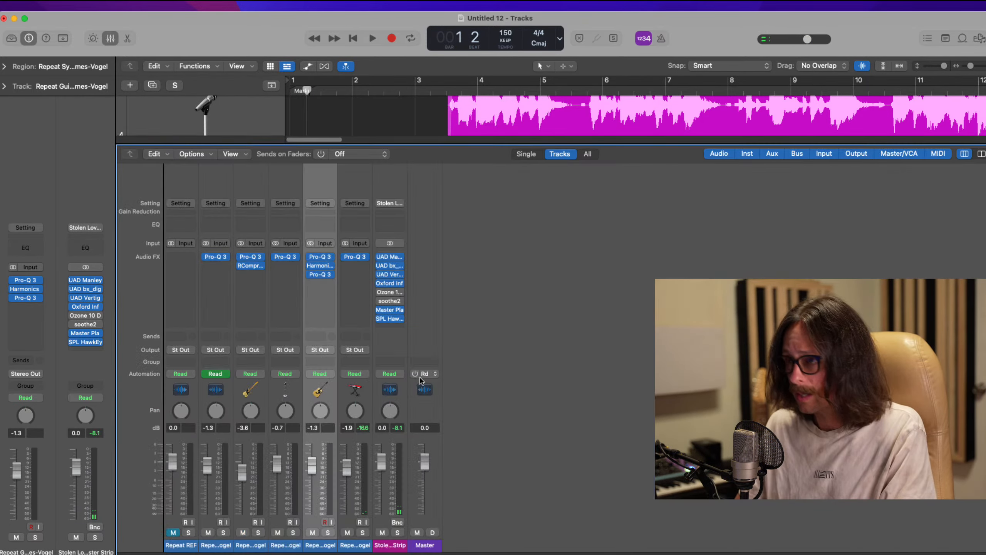
key(x)
ctrl+alt+click(430, 391)
ctrl+alt+click(431, 391)
ctrl+alt+click(430, 391)
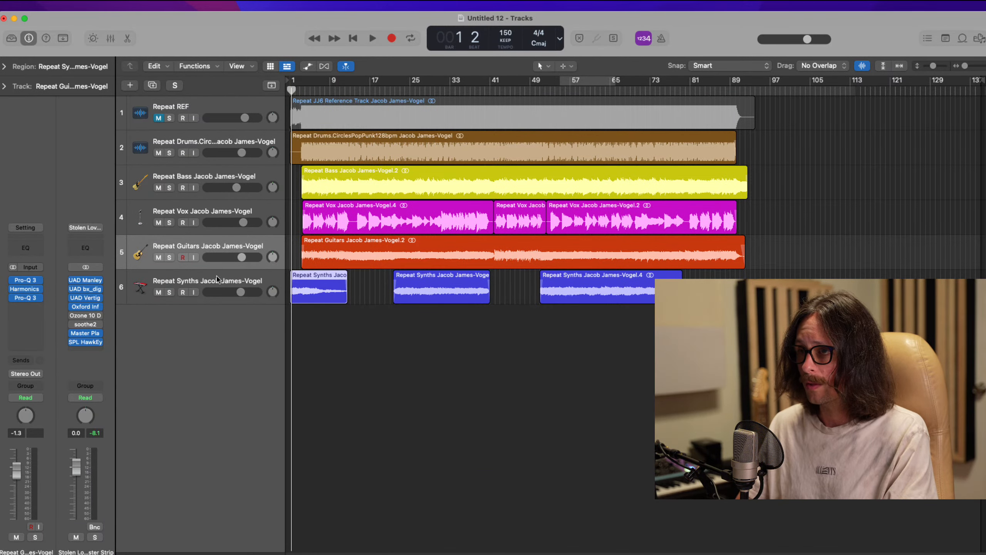
Step: Check the mixer's channel order and move the vocal track below the synths in the track list
key(x)
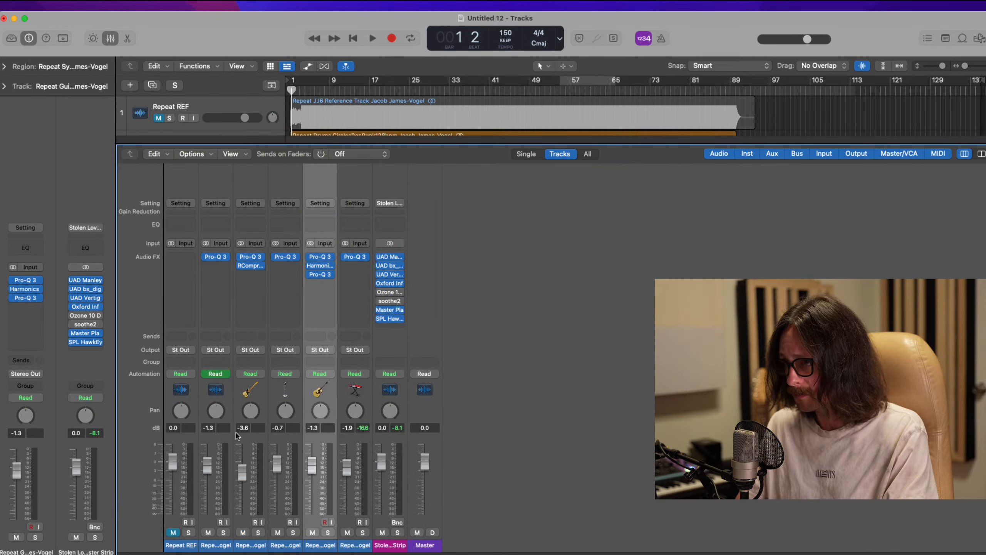
key(x)
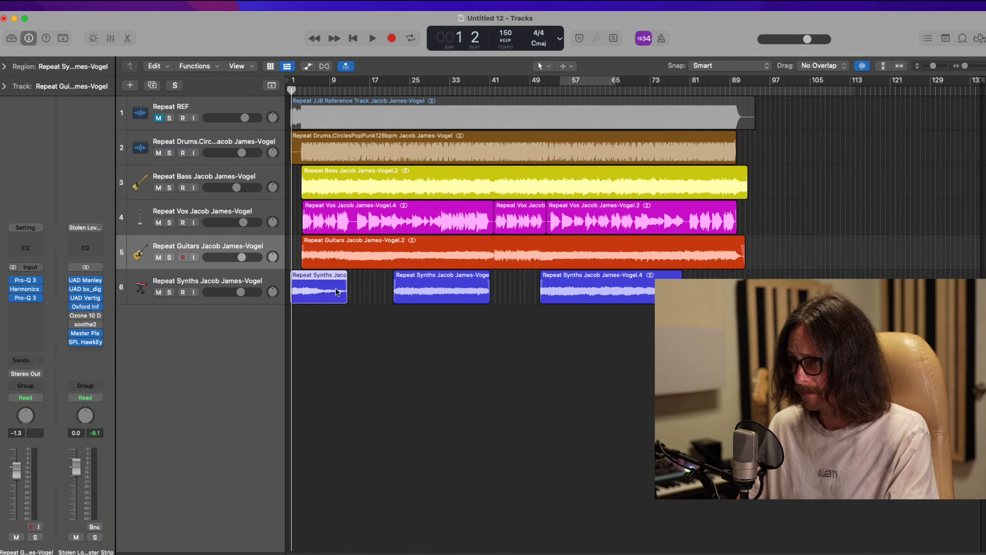
drag(221, 216, 216, 245)
click(210, 250)
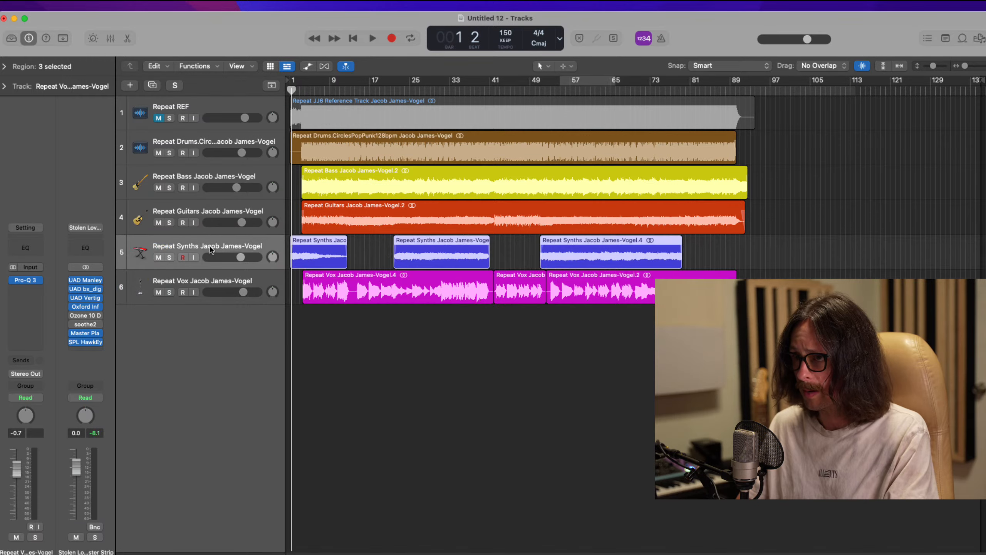
shift+click(208, 147)
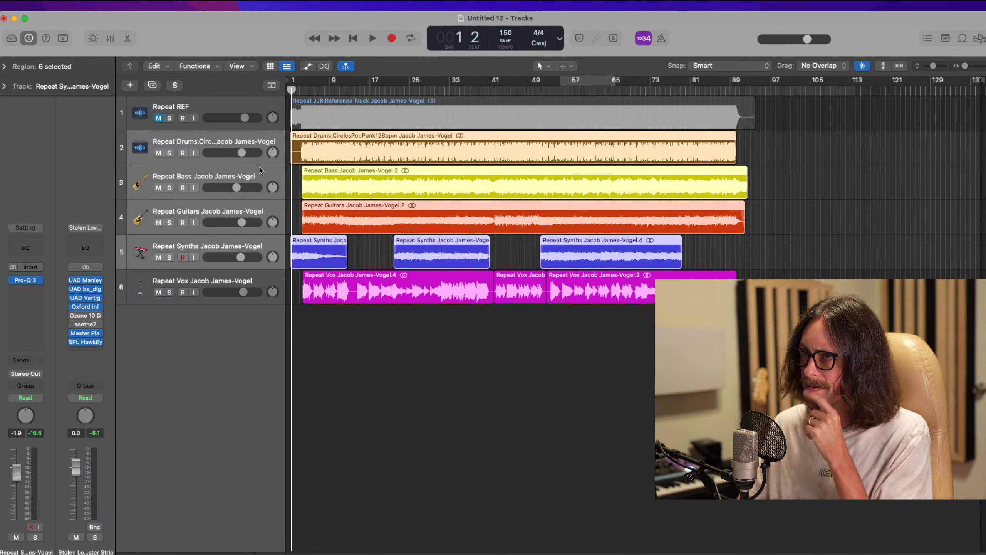
click(216, 143)
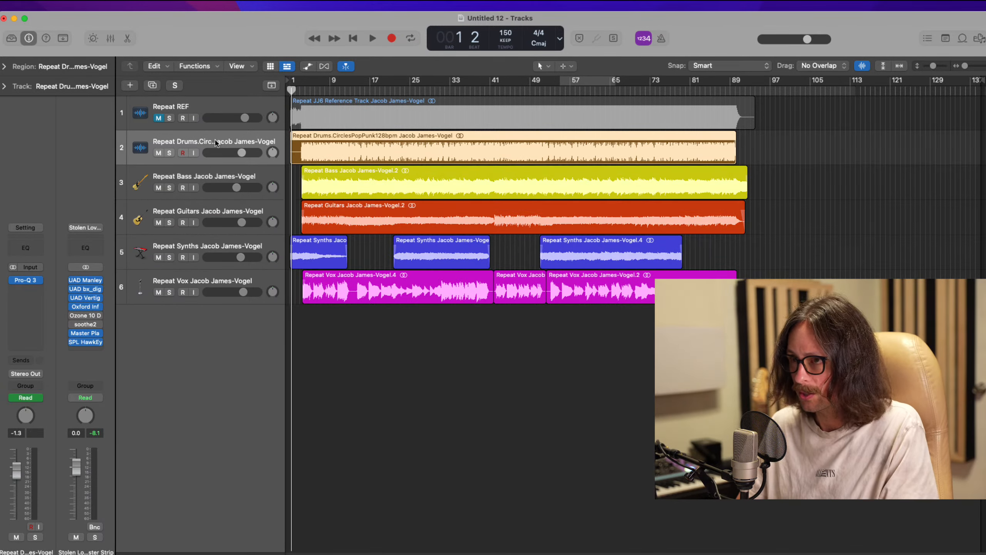
click(202, 173)
Step: Route the bass, guitar and synth tracks' outputs to Bus 2 and name the new aux channel "All instr"
click(210, 241)
shift+click(204, 171)
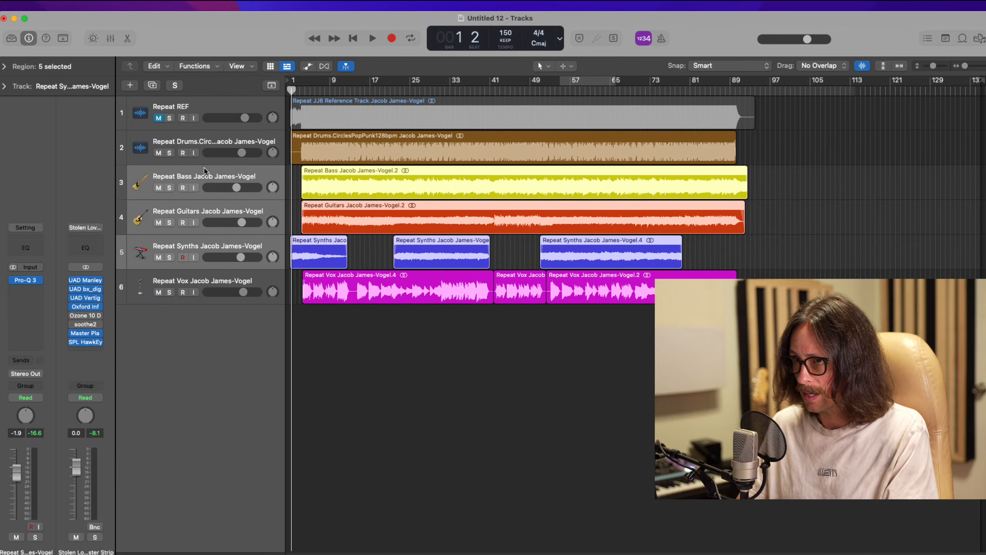
key(x)
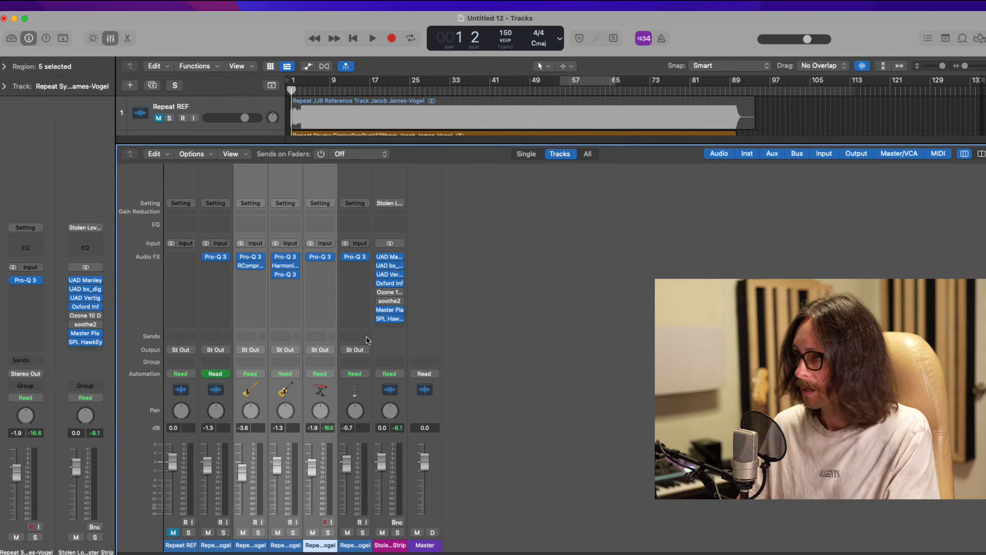
click(249, 351)
mouse_move(272, 395)
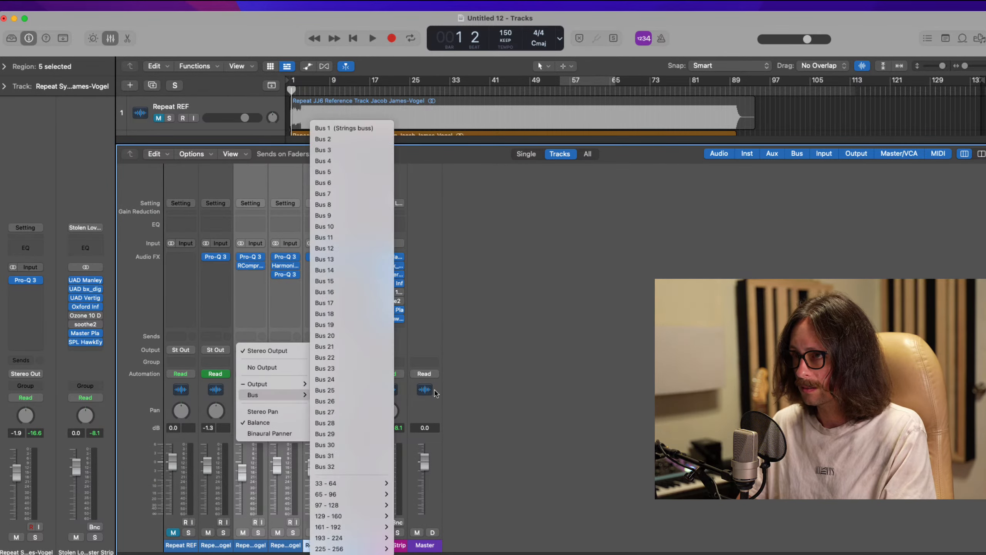
click(366, 139)
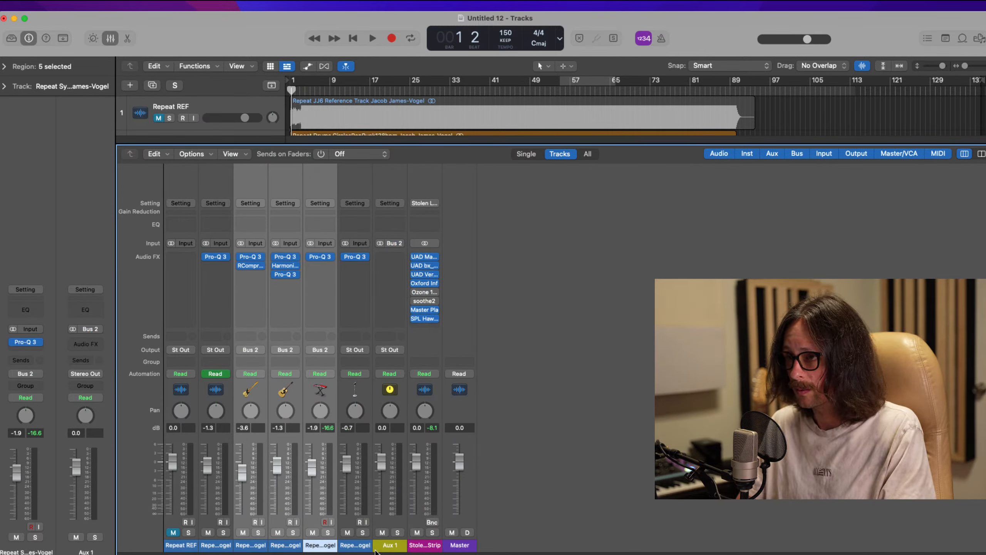
double_click(378, 545)
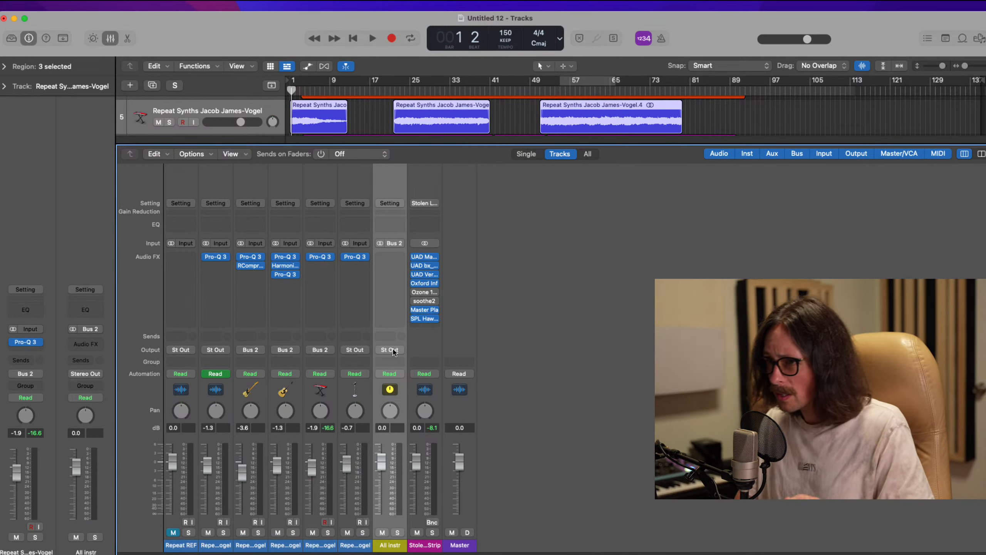
Step: Insert Wavesfactory's Trackspacer 2.5 plug-in on the All instr aux channel
click(390, 257)
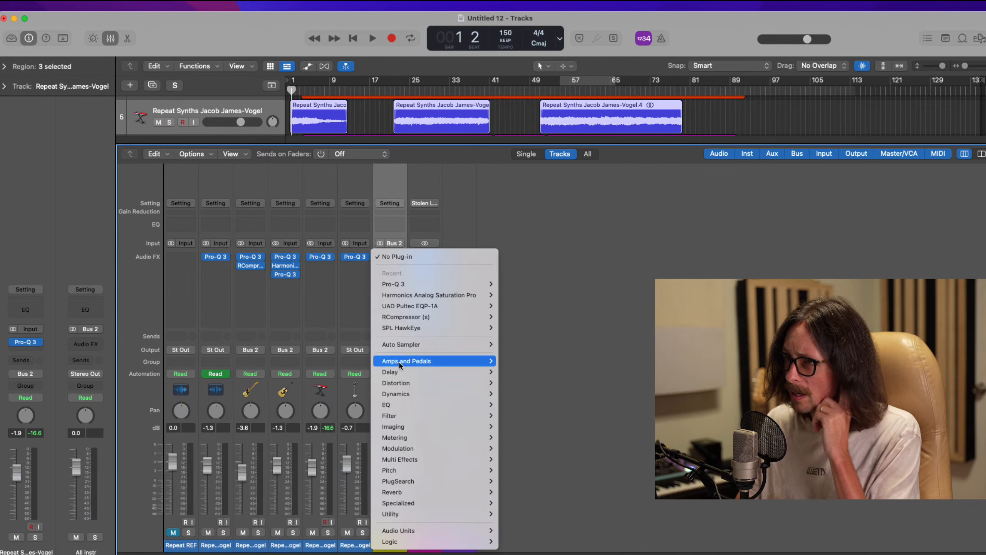
mouse_move(427, 530)
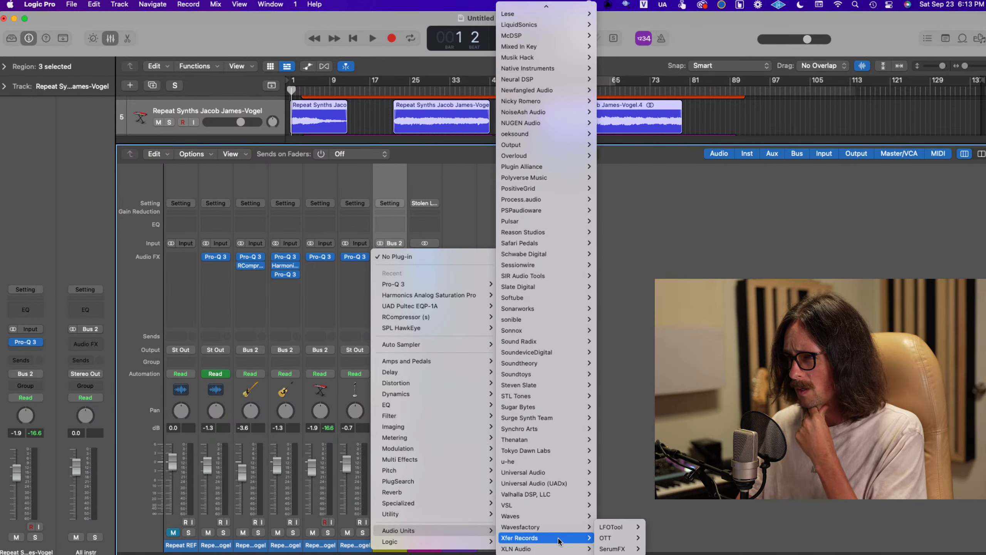
mouse_move(561, 531)
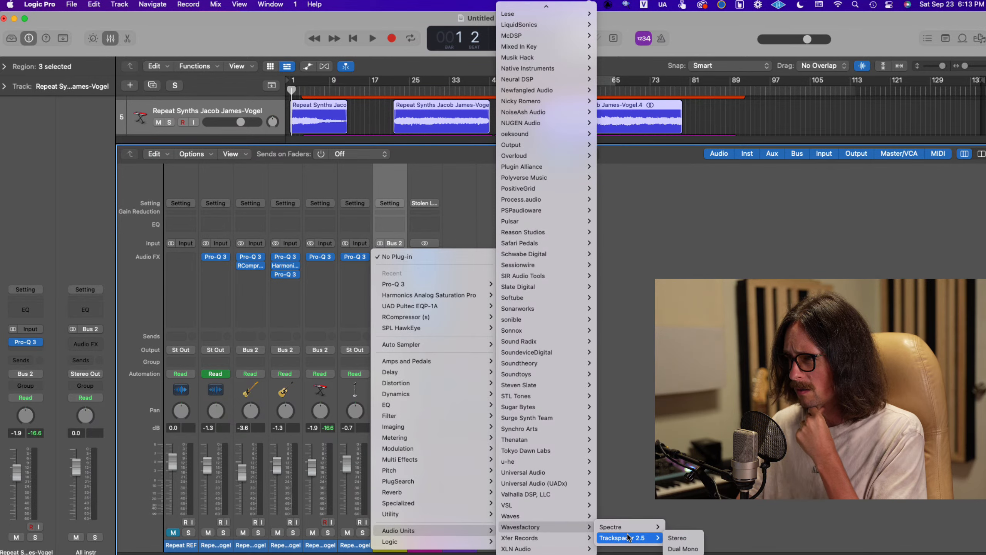
click(629, 535)
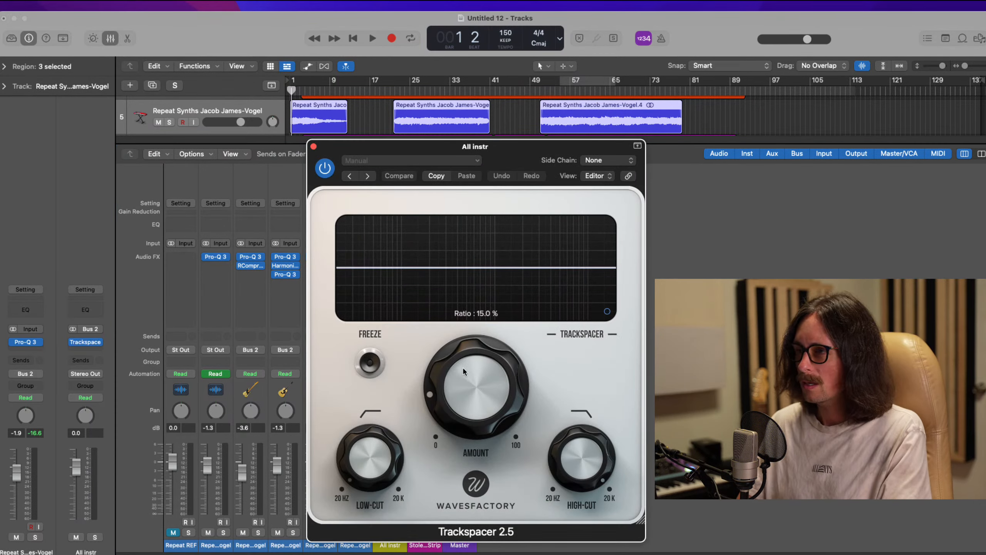
Step: Lower Trackspacer's Amount on the All instr bus to about 2.7% and shorten its Release in the advanced settings
drag(455, 407, 465, 454)
drag(477, 416, 478, 408)
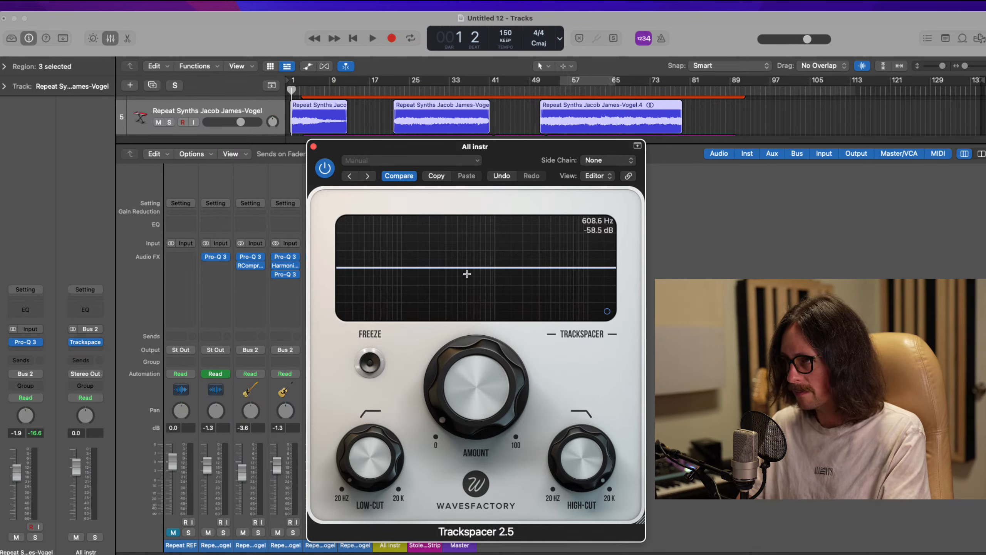
click(607, 311)
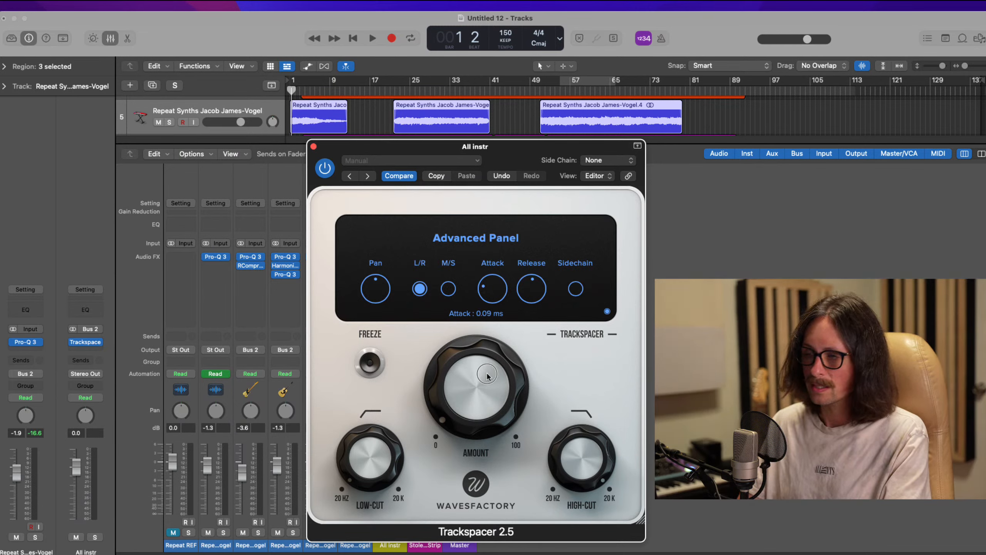
drag(532, 289, 516, 337)
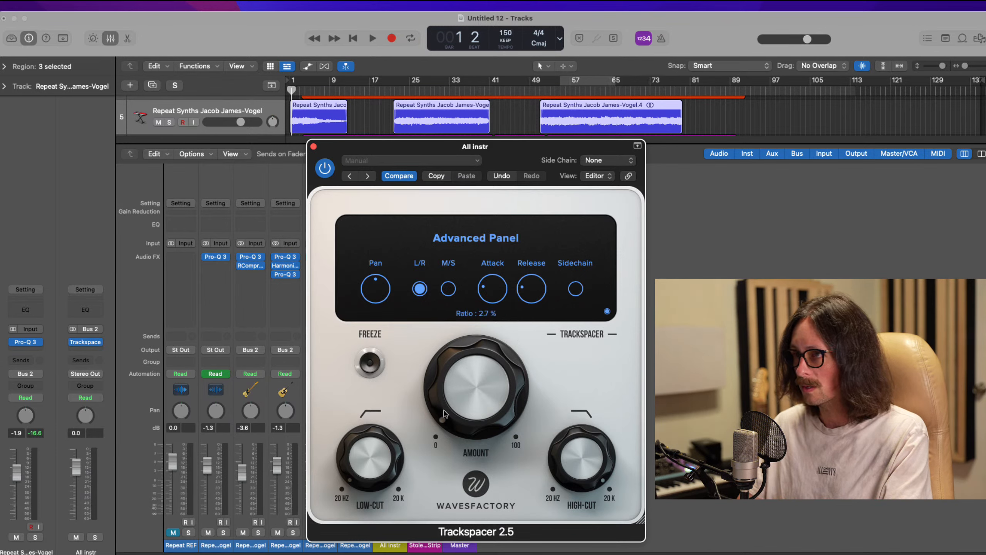
click(607, 312)
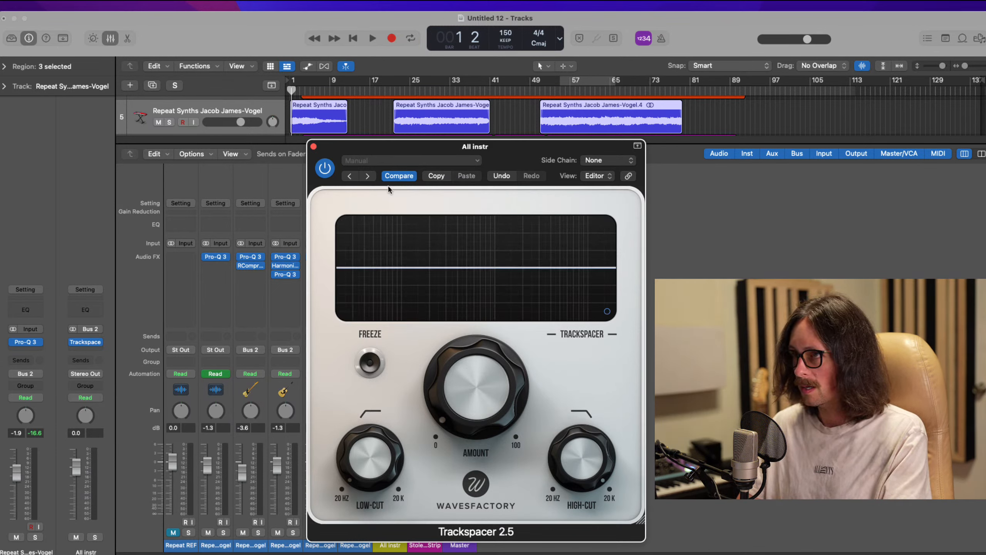
click(619, 160)
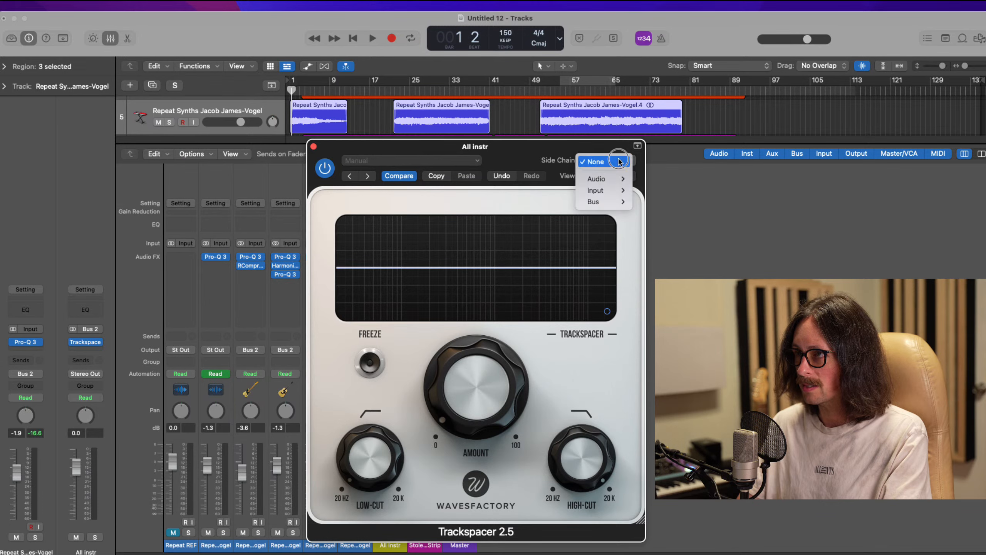
click(544, 149)
click(314, 147)
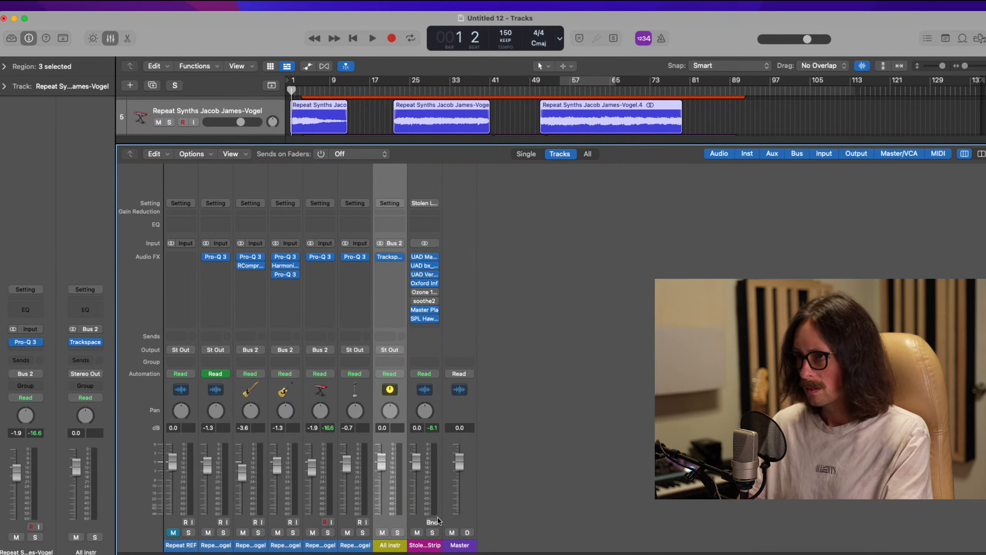
Step: Add a send to Bus 3 on the Repeat Vox track
key(x)
click(181, 277)
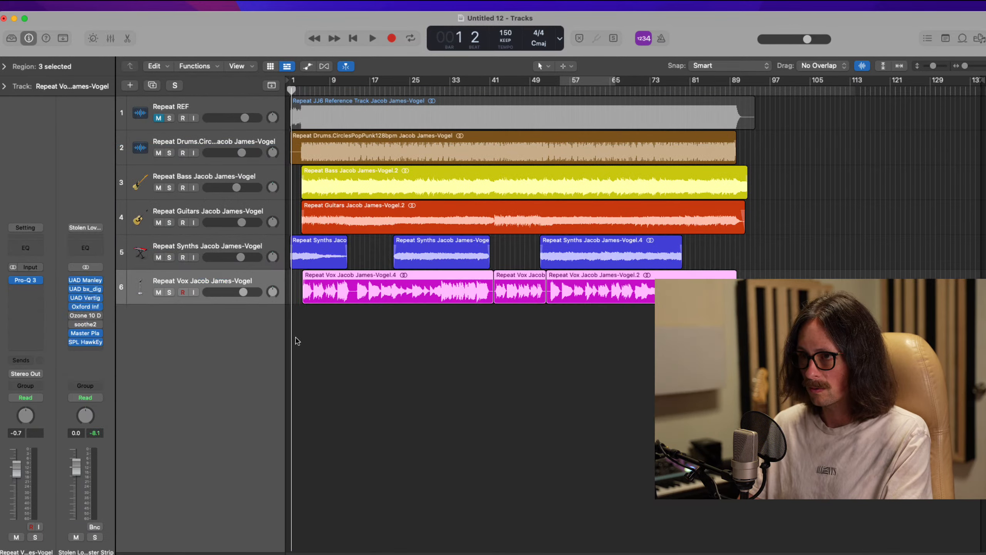
click(29, 362)
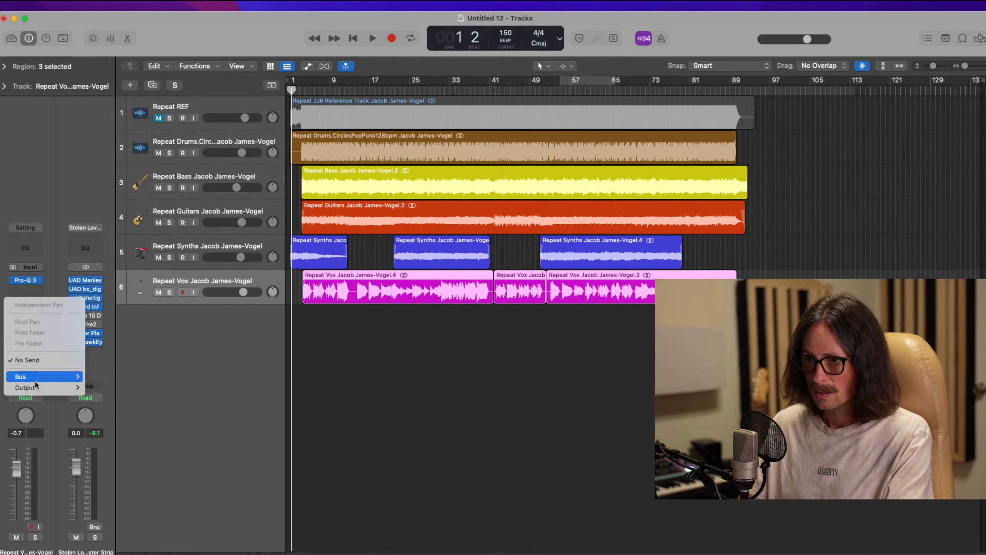
mouse_move(49, 377)
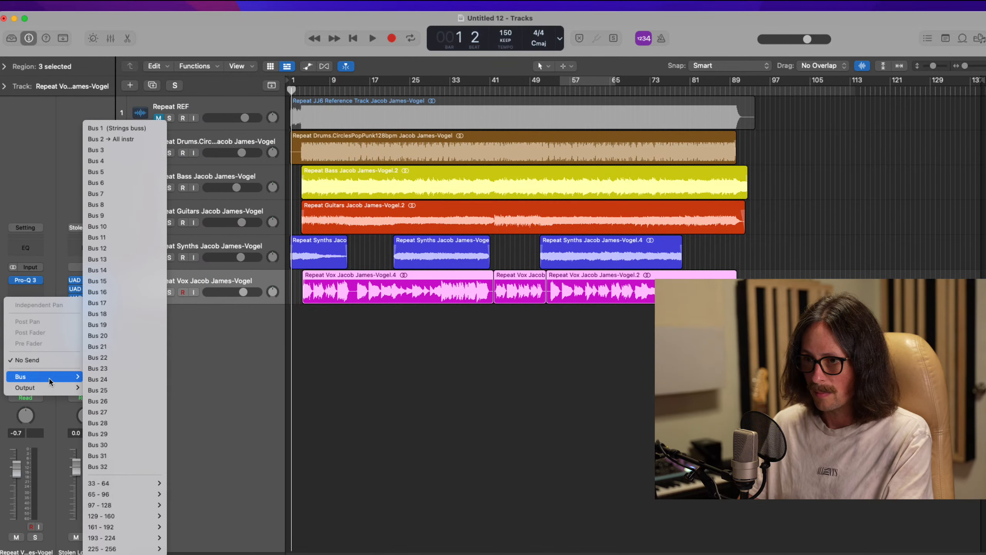
click(133, 151)
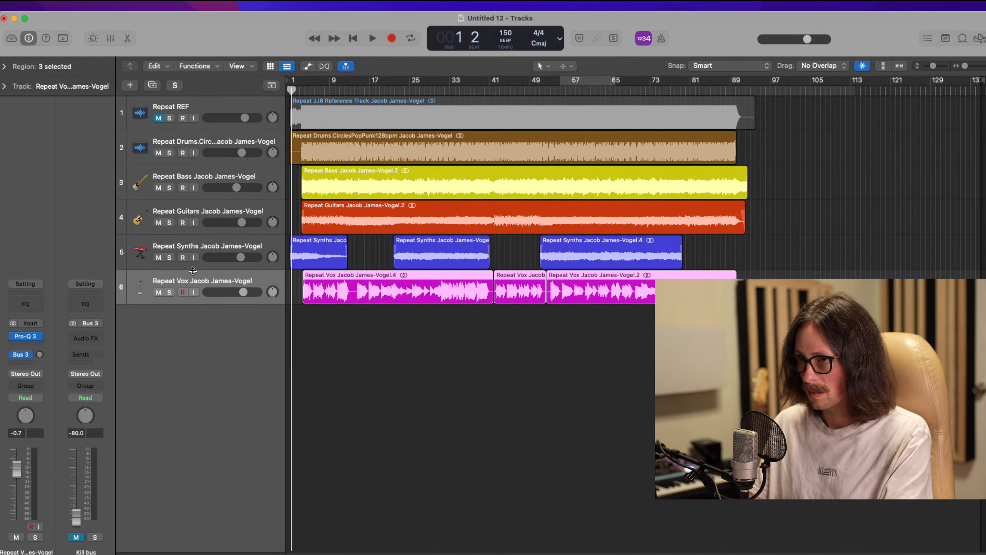
Step: Set the side chain of Trackspacer on the All instr channel to Bus 3, fed by the vocal track
key(x)
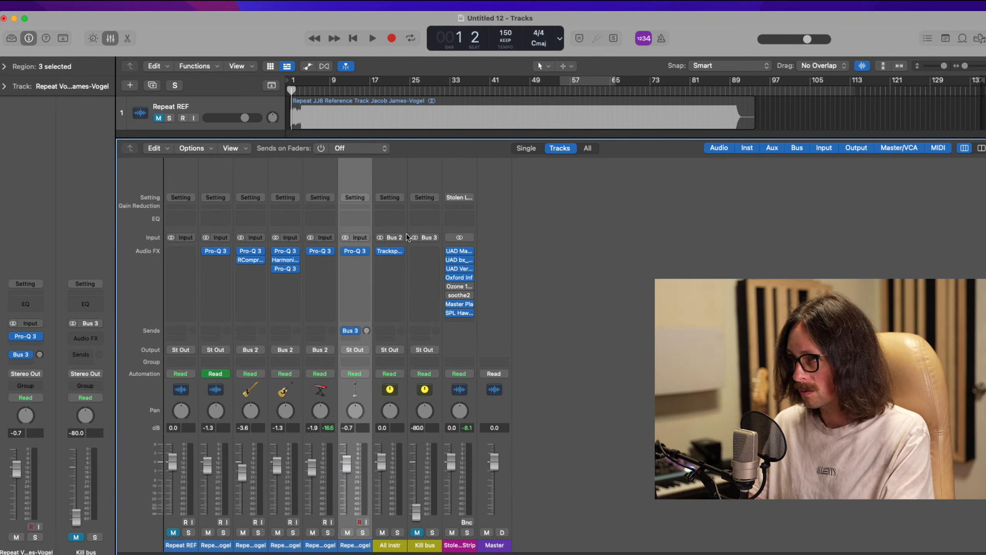
click(391, 251)
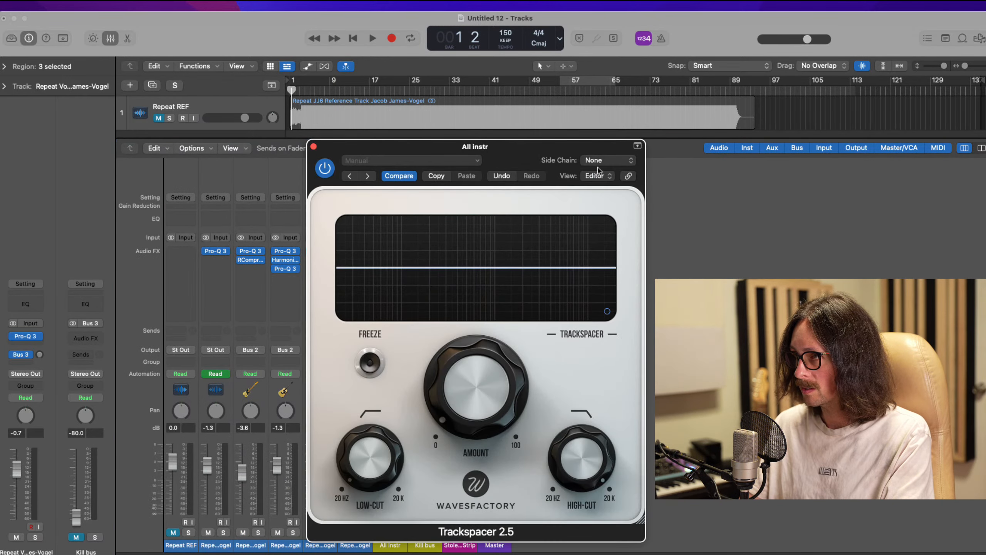
click(608, 159)
mouse_move(621, 201)
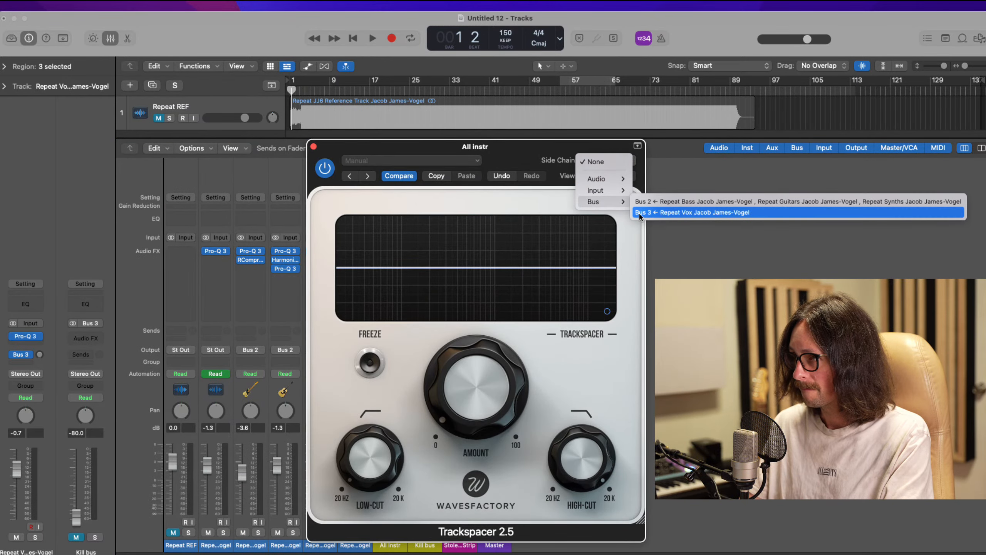
click(662, 213)
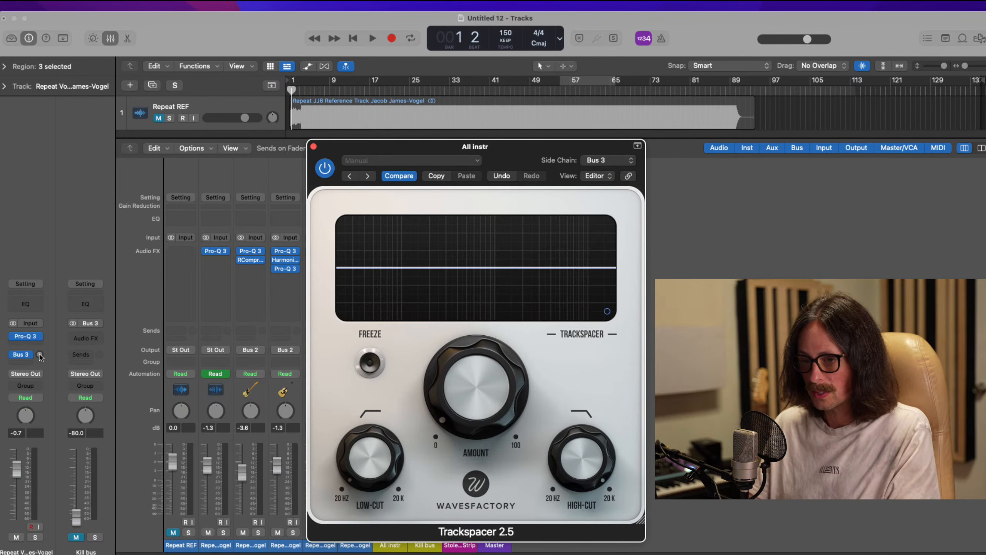
Step: Play the mix and audition Trackspacer's Amount up to about 29% before setting it to about 8%
key(super+Tab)
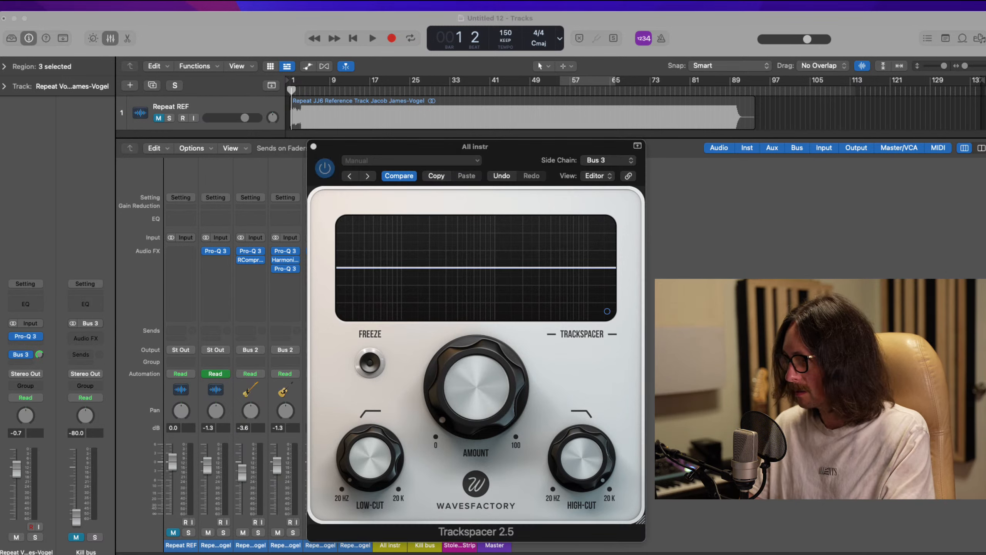
key(super+Tab)
key(space)
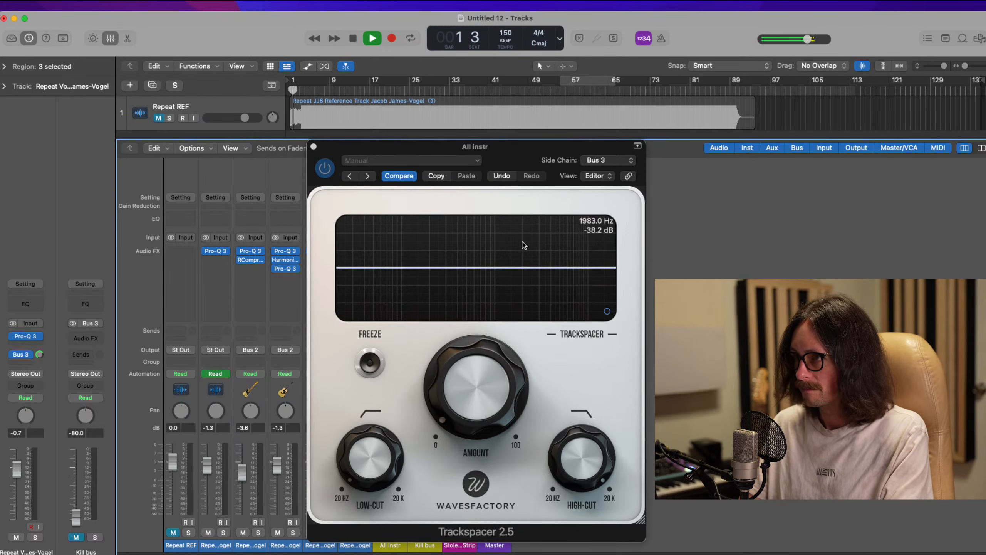
drag(524, 156, 530, 70)
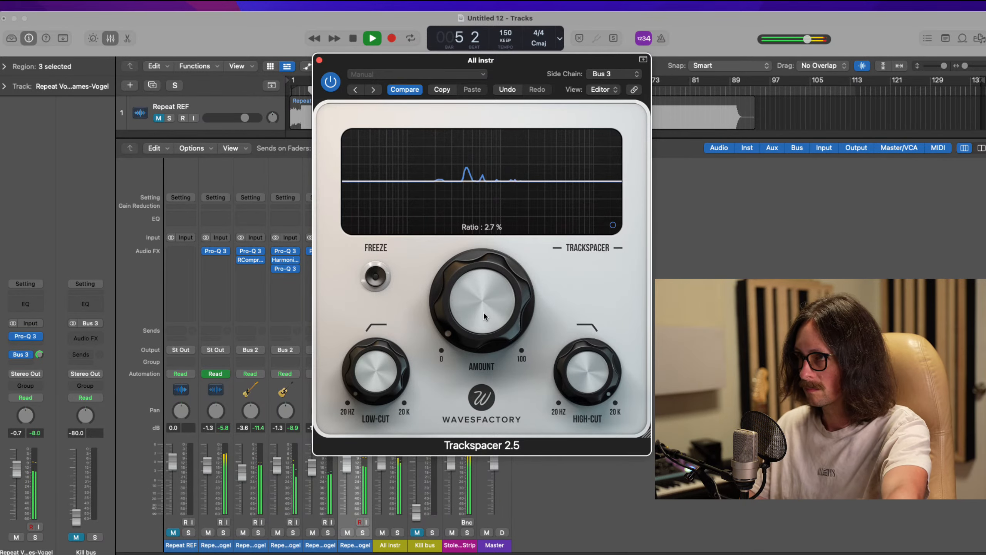
drag(484, 313, 492, 232)
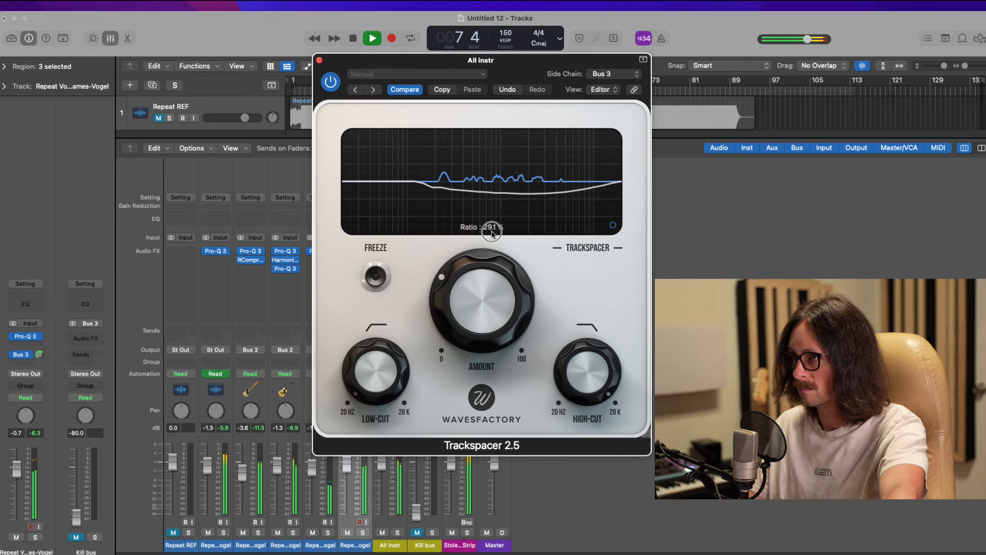
drag(482, 257, 467, 319)
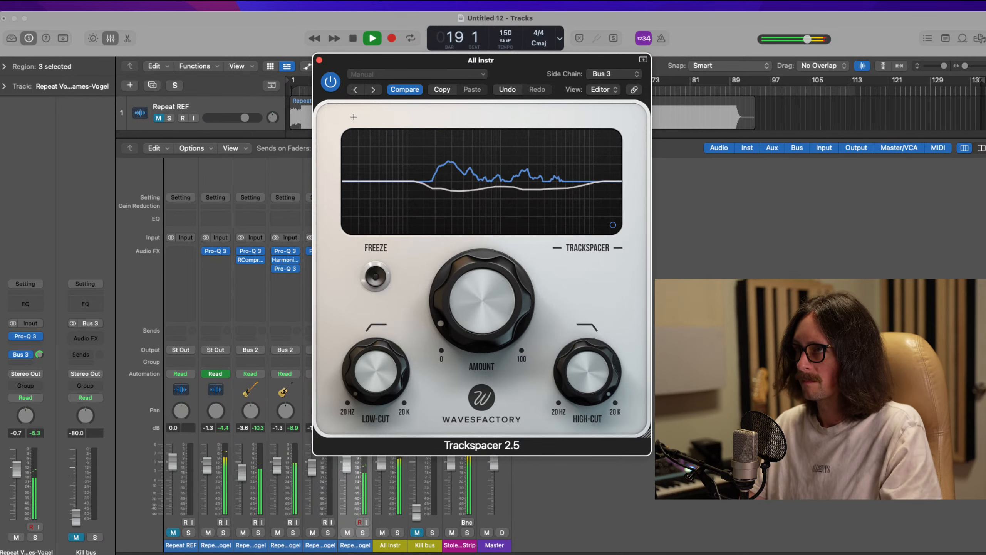
Step: Check the Release control in Trackspacer's advanced settings and return to the track arrangement
click(612, 225)
drag(545, 209, 545, 210)
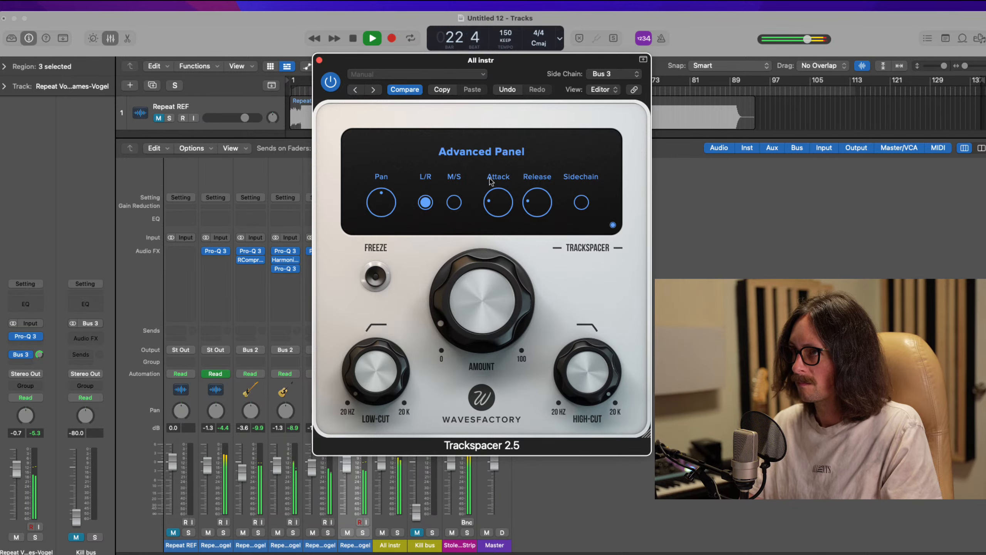
click(319, 61)
key(x)
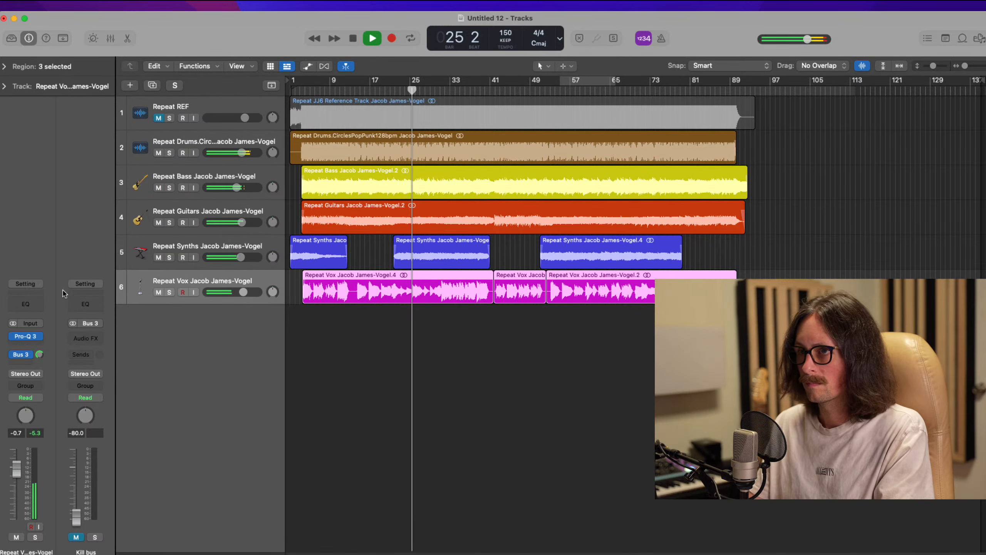
click(216, 173)
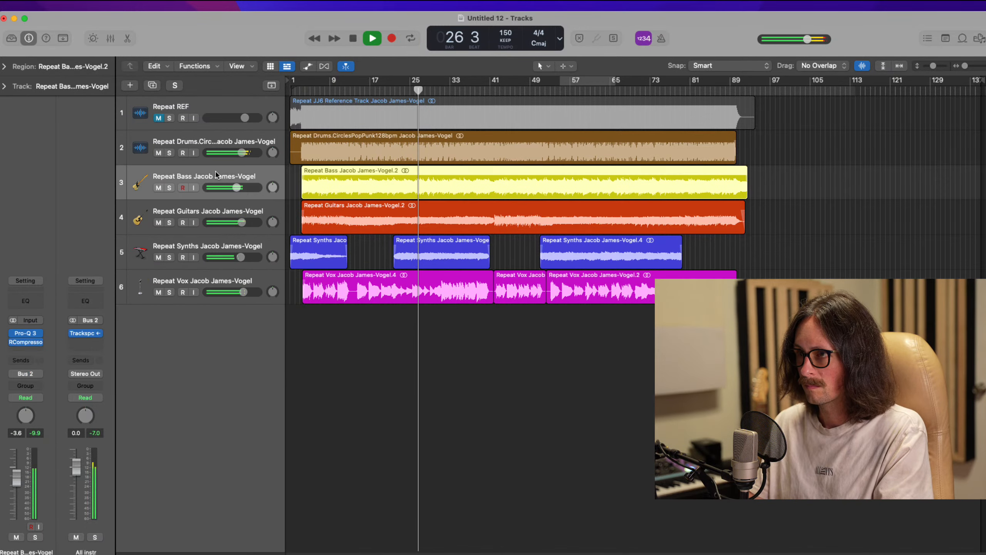
drag(372, 202, 563, 307)
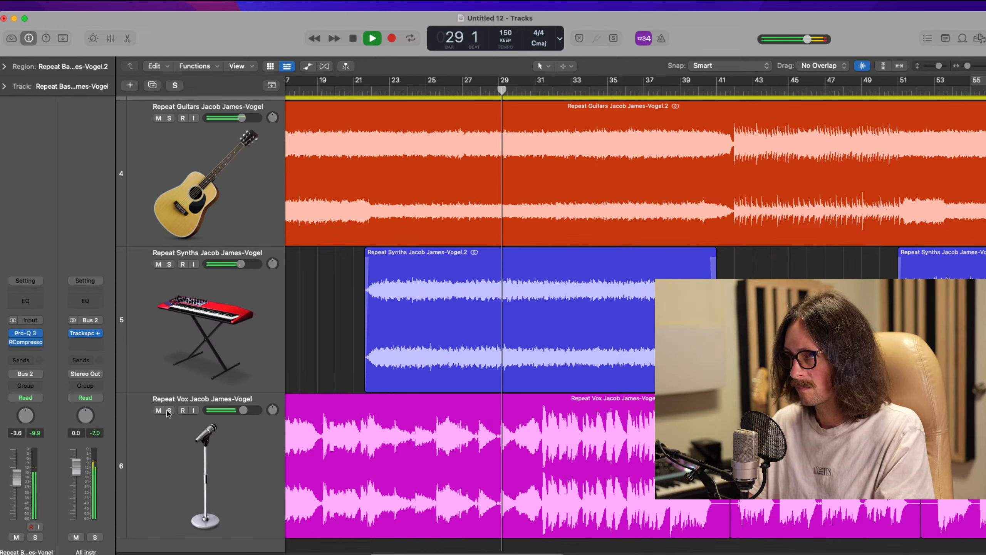
ctrl+alt+click(478, 391)
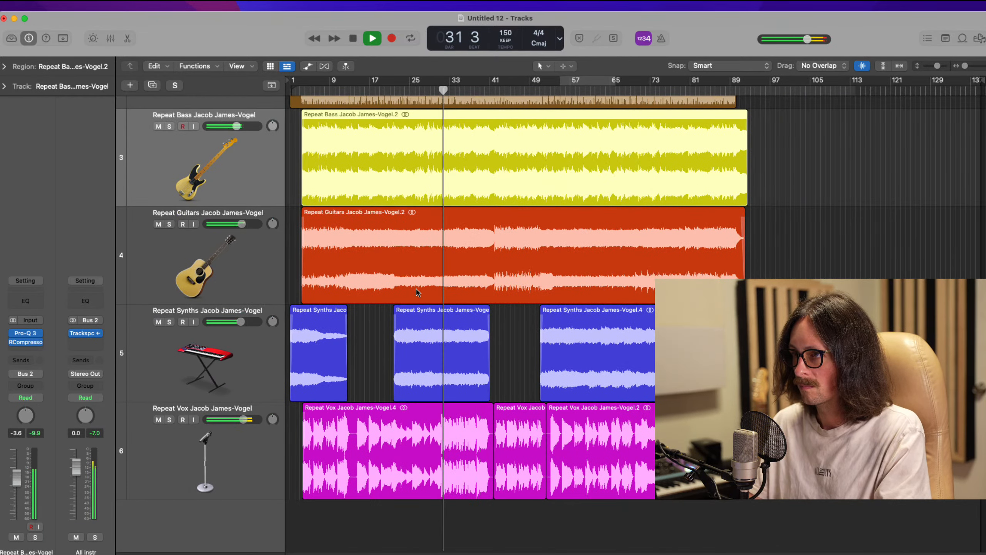
Step: Raise Trackspacer's Amount on the All instr bus to about 9% and return to the arrangement with the vocal track selected
click(215, 454)
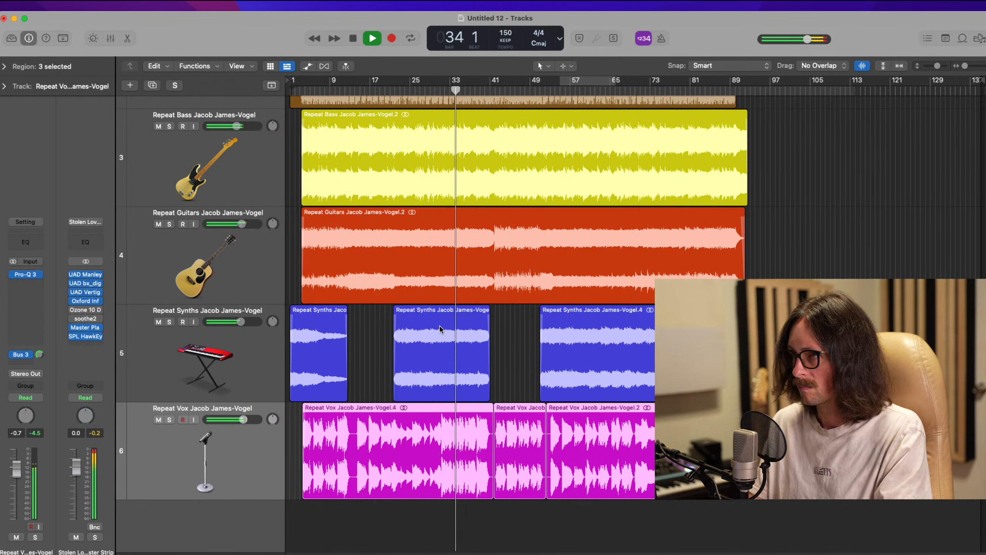
key(x)
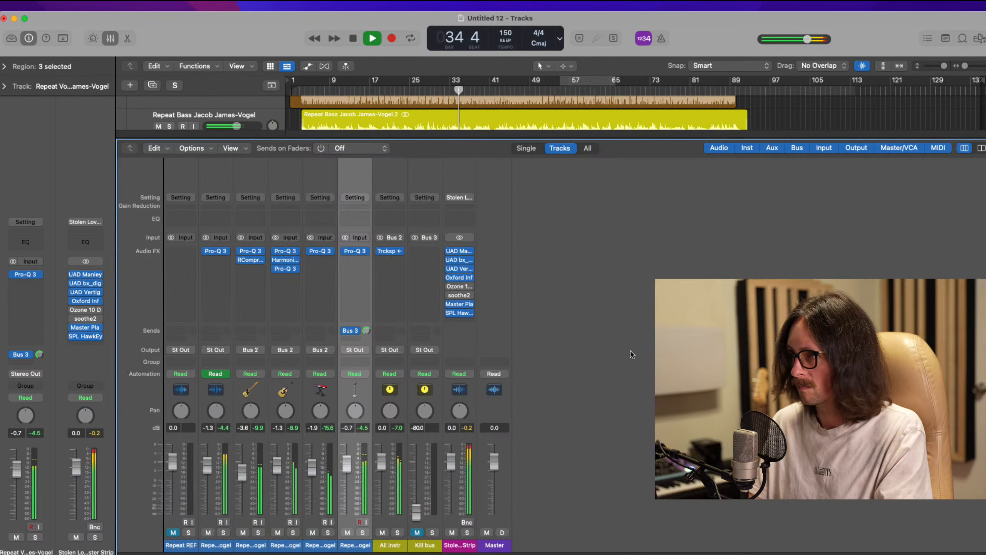
click(391, 252)
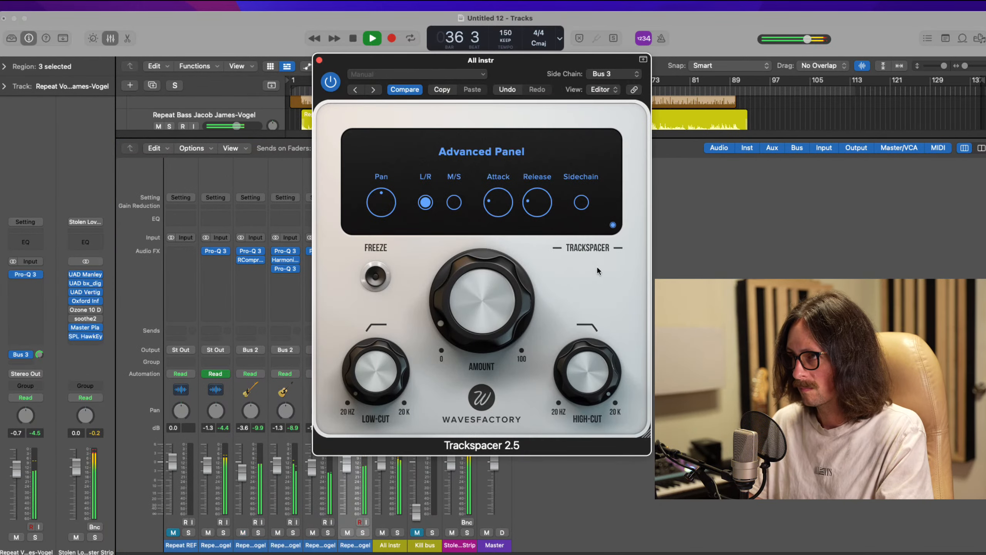
click(613, 224)
mouse_move(473, 290)
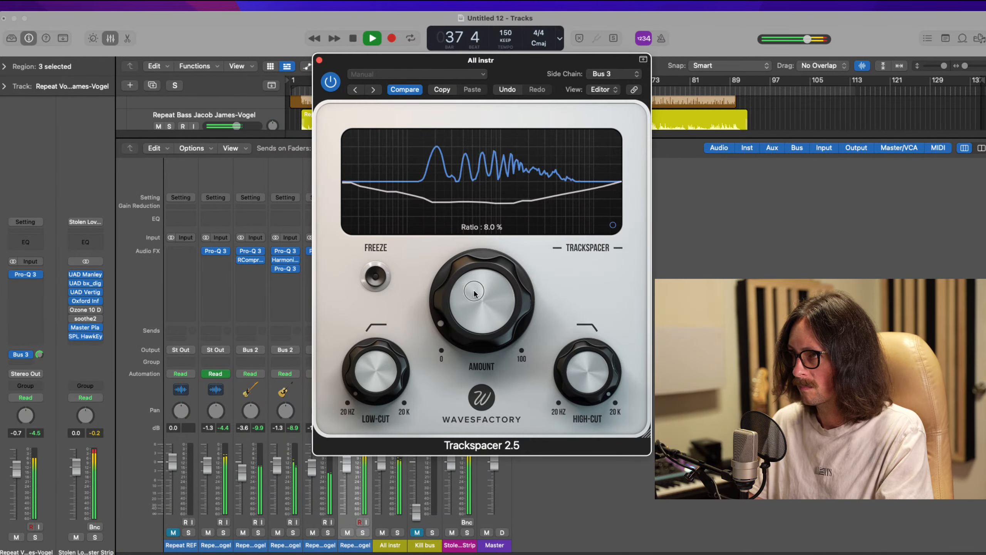
drag(473, 289, 472, 289)
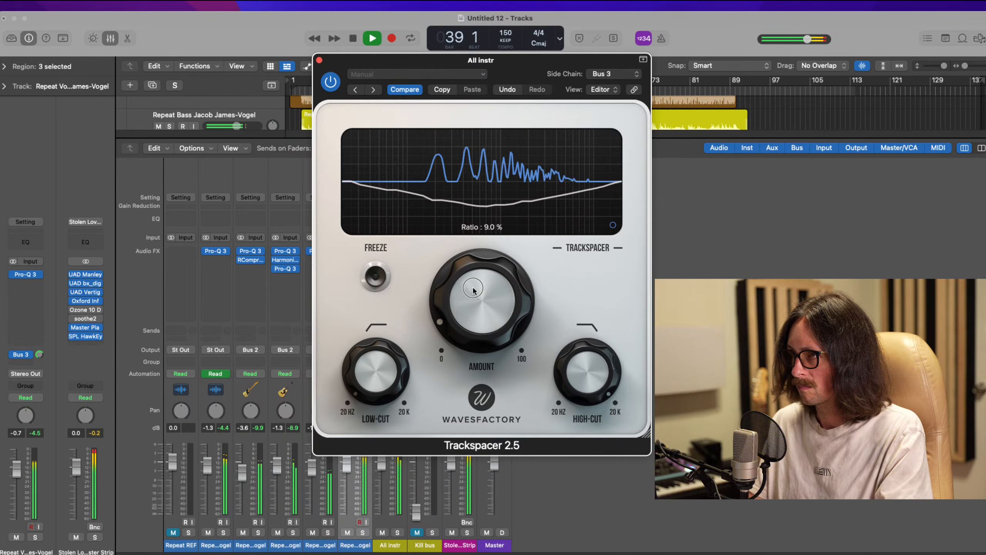
click(319, 60)
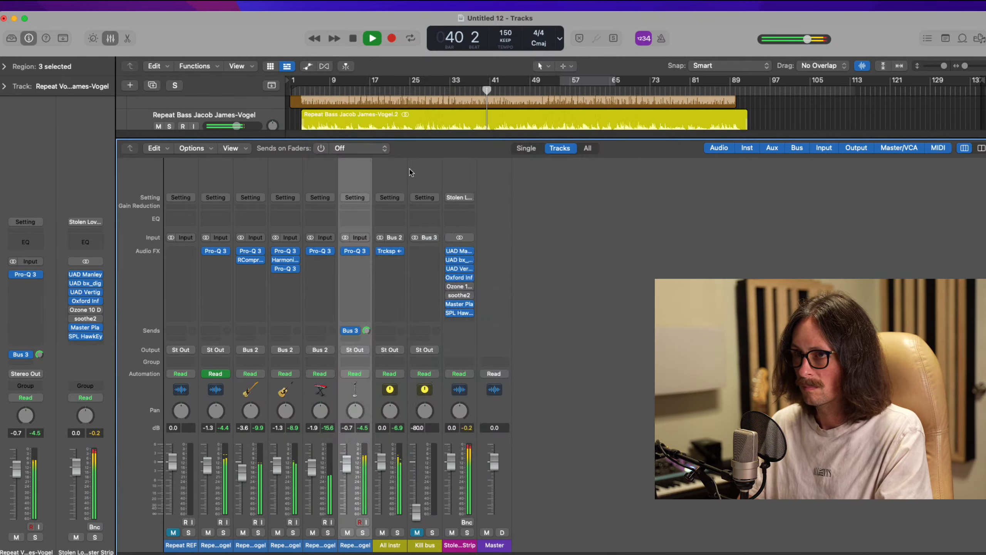
key(x)
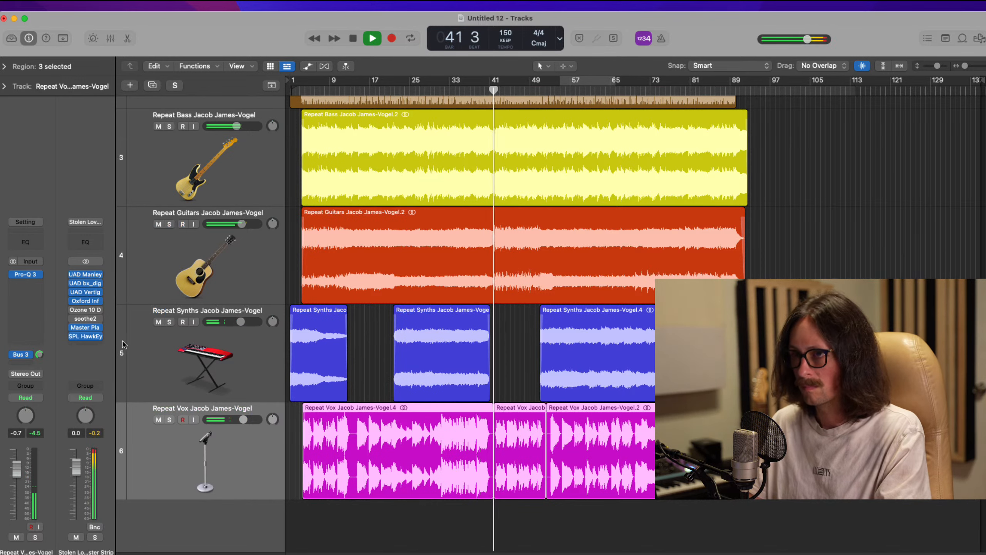
Step: Enable the Ozone 10 Dynamic EQ on the master strip and solo its band 3 at 486 Hz
mouse_move(71, 314)
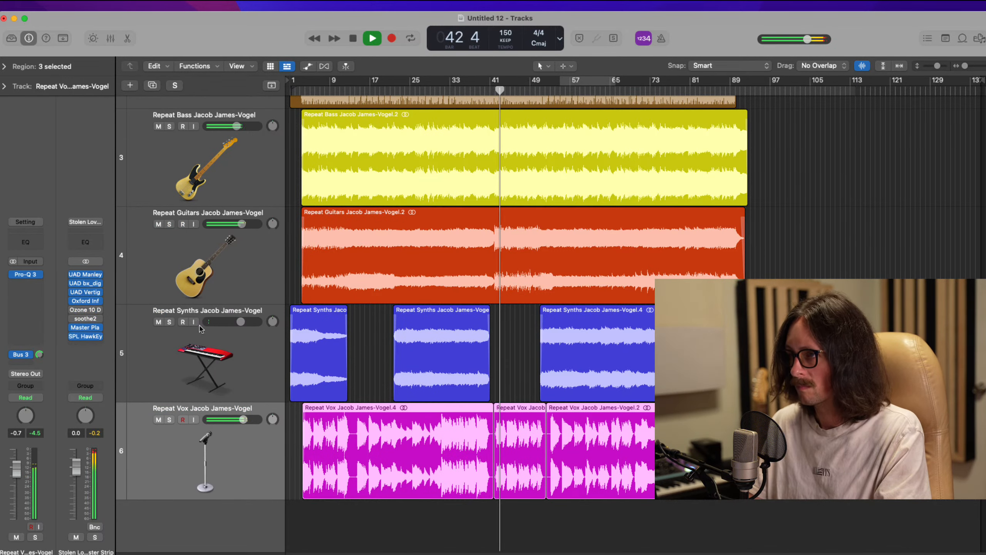
click(86, 309)
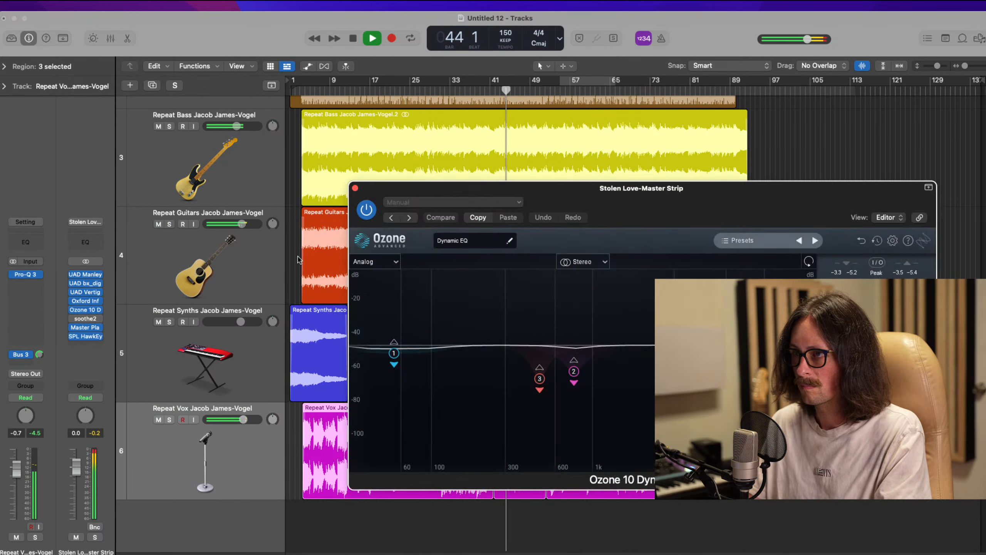
click(539, 379)
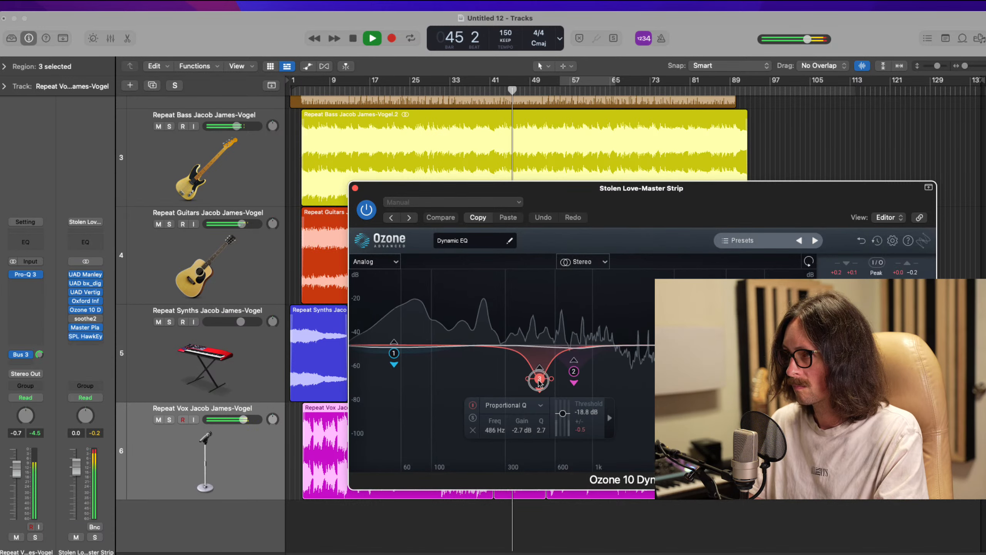
click(473, 419)
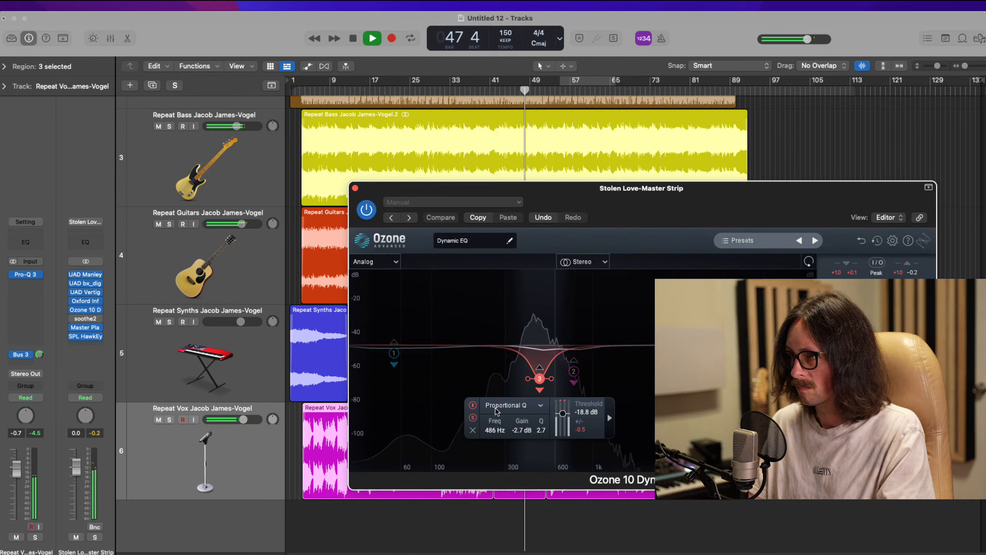
Step: Retune the Dynamic EQ bands: band 3 to 400 Hz at -2.6 dB, band 1 to 51 Hz at -0.5 dB, and band 2 slightly lower with less cut
mouse_move(542, 382)
mouse_down()
mouse_move(491, 380)
mouse_move(526, 379)
mouse_up()
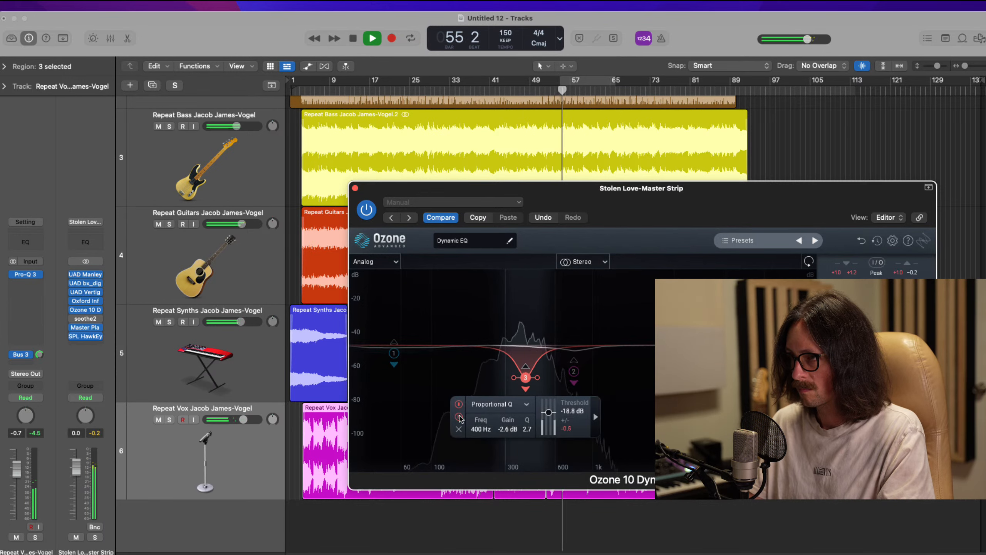
click(393, 353)
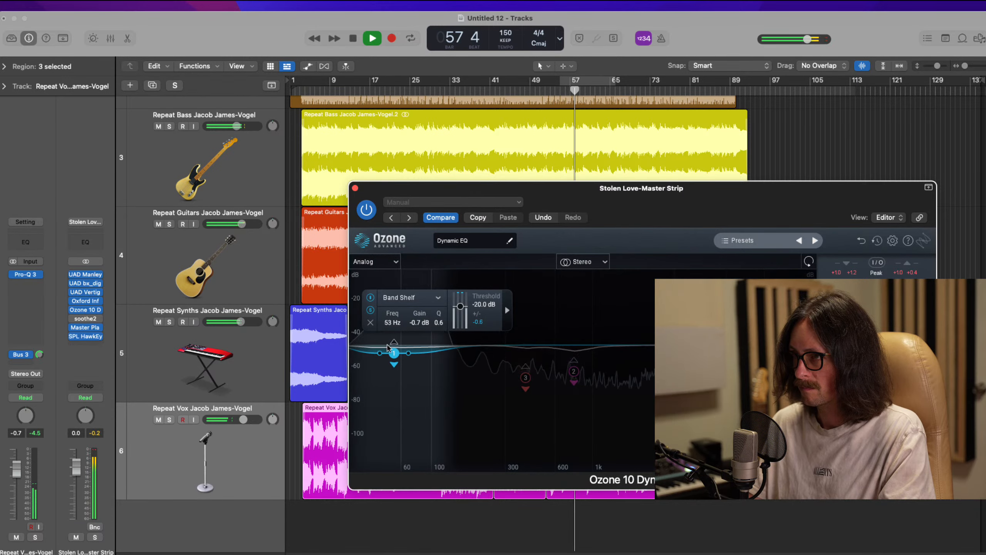
mouse_move(393, 357)
mouse_down()
mouse_move(377, 357)
mouse_move(391, 356)
mouse_up()
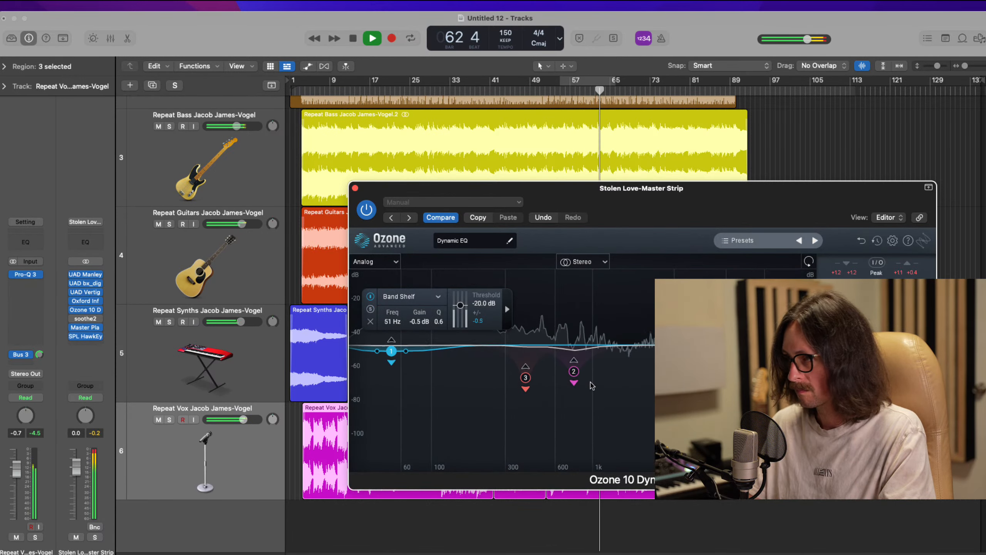
click(574, 372)
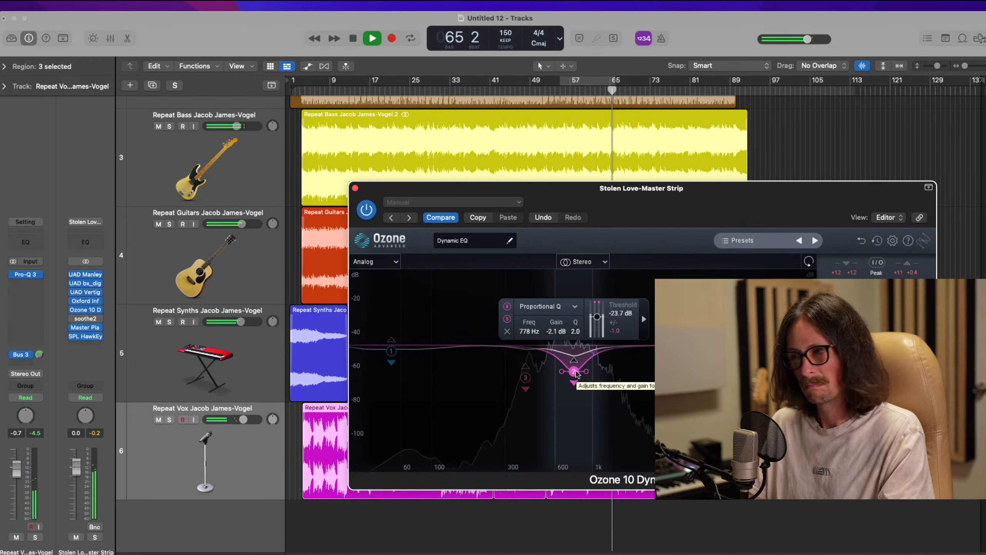
drag(575, 371, 570, 365)
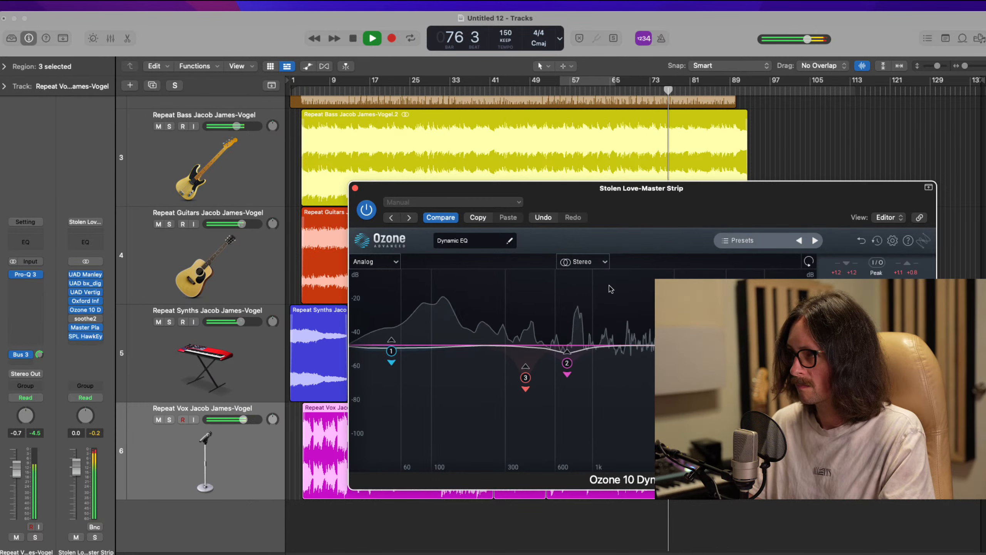
Step: Compare the mix from about bar 19 with the Dynamic EQ bypassed and enabled, leave it enabled and close it
click(366, 210)
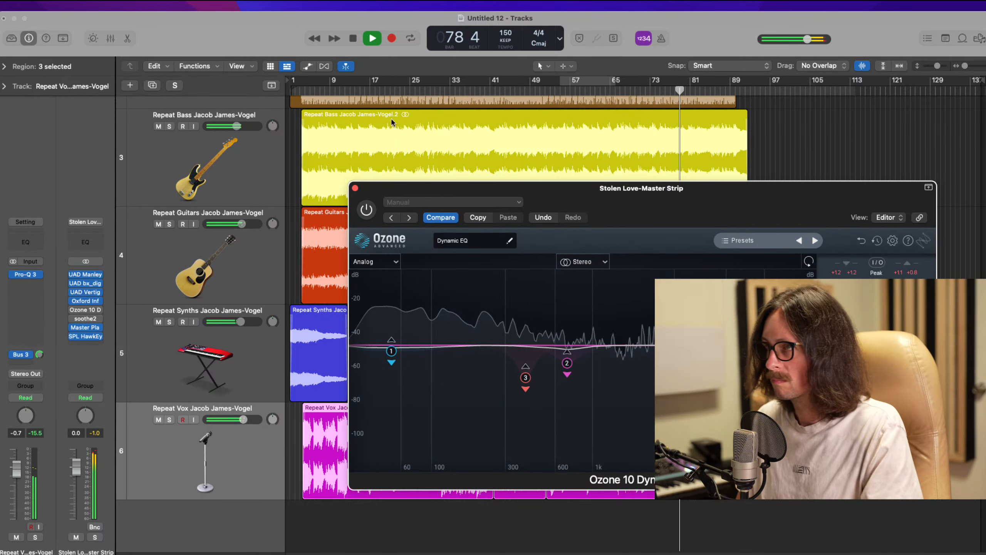
click(379, 91)
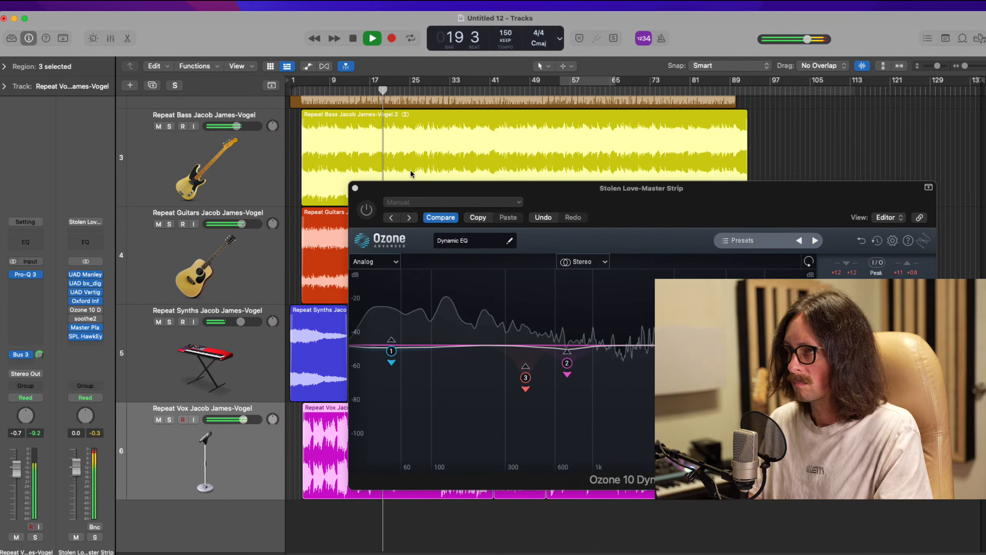
click(365, 210)
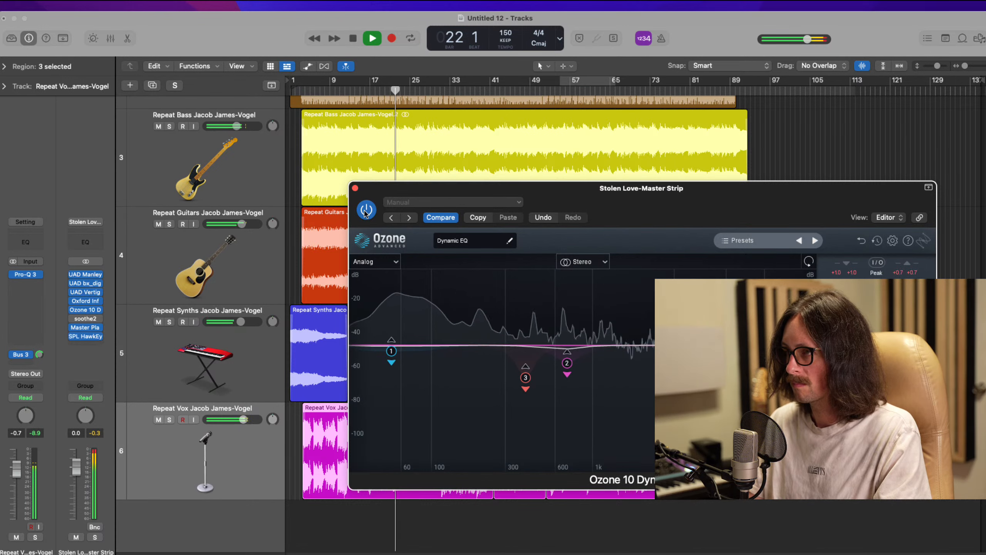
click(366, 210)
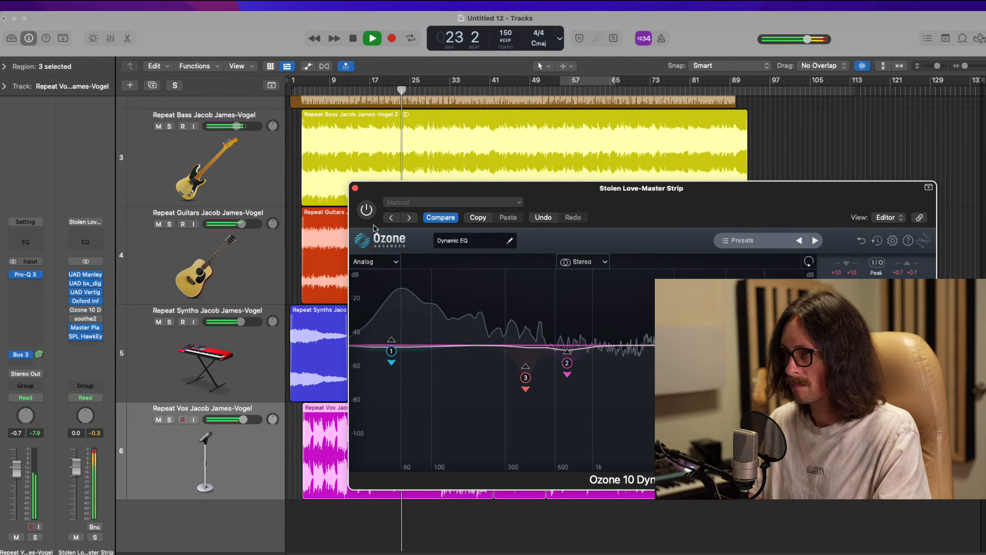
click(367, 211)
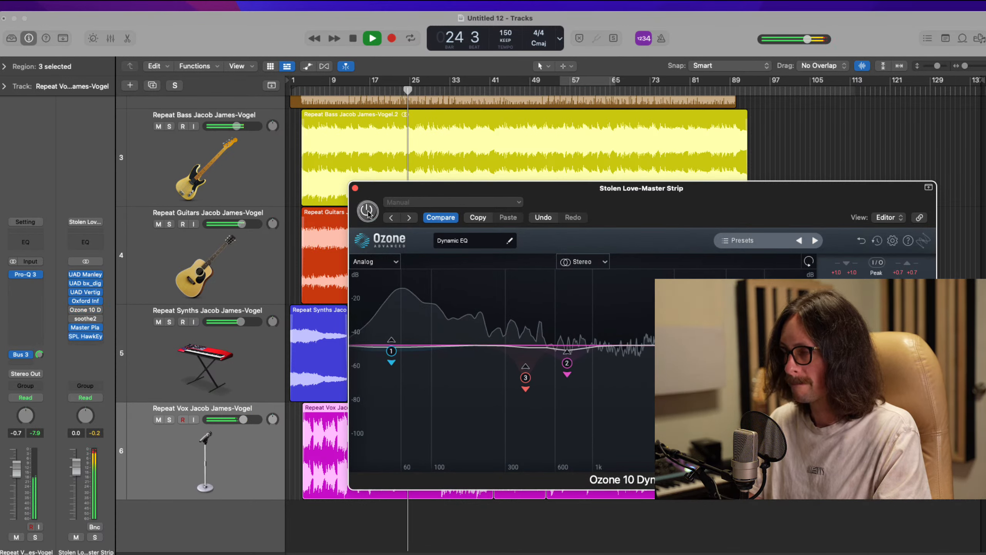
click(355, 188)
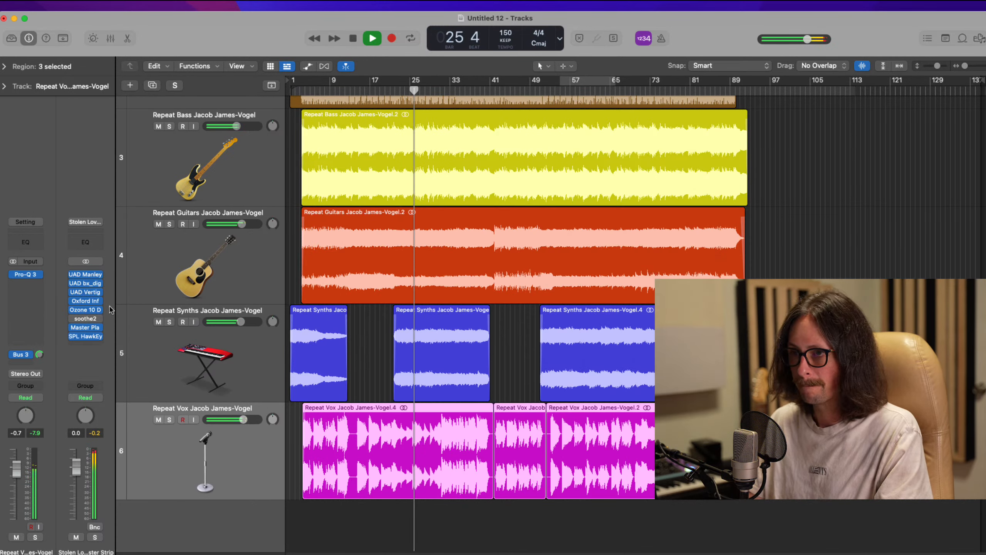
Step: Enable soothe2 on the master strip and set its depth to 3.0, attack to 0.1 and release to 0.5
click(85, 321)
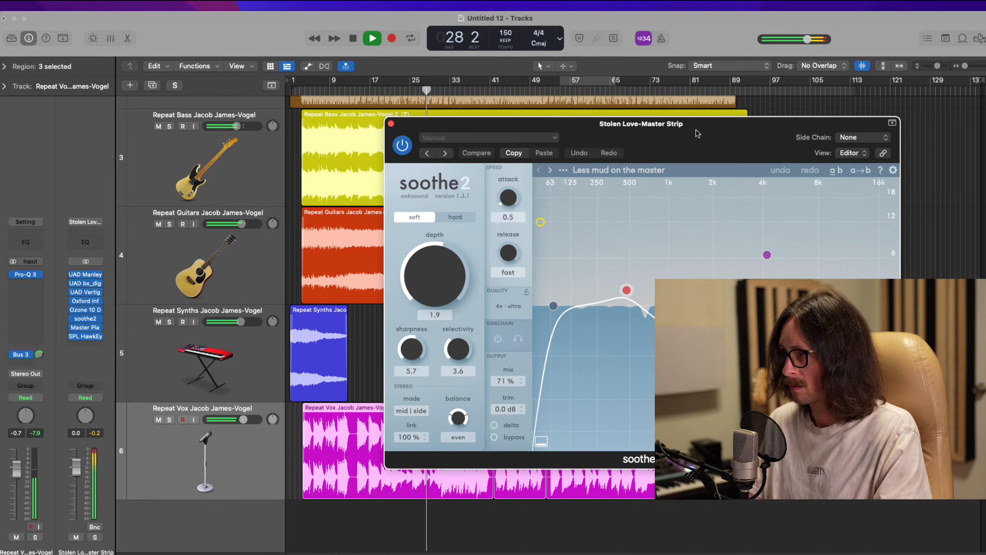
drag(697, 133, 530, 88)
drag(268, 233, 273, 271)
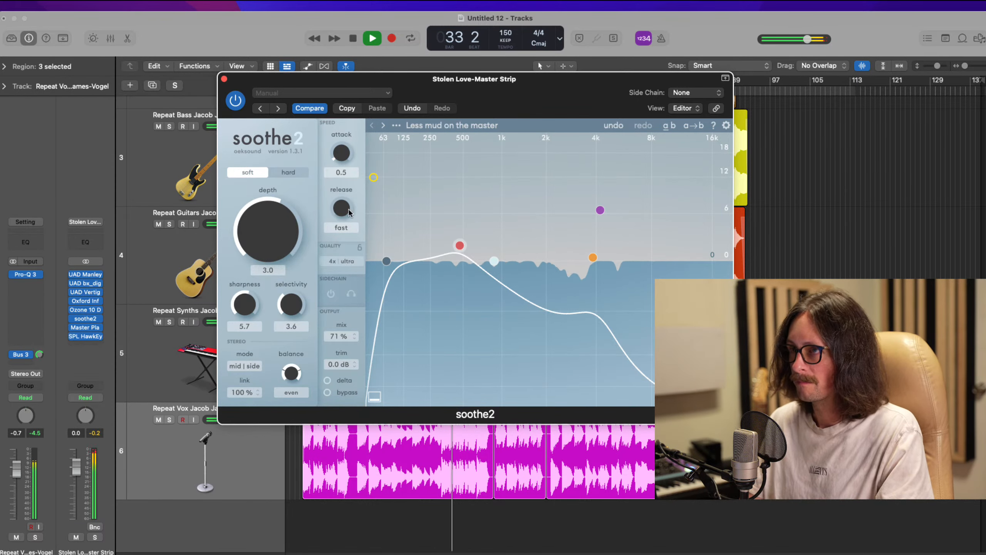
drag(342, 150, 344, 159)
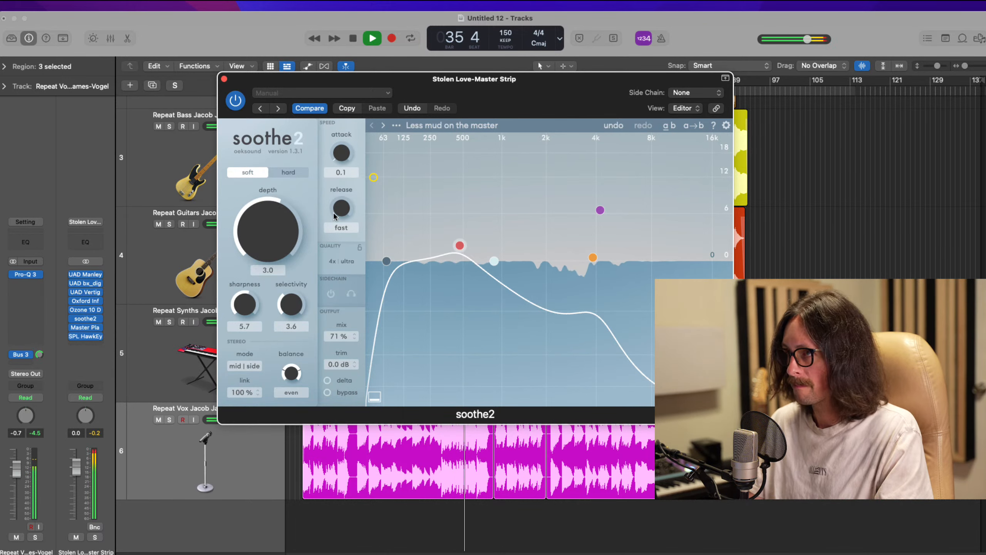
drag(339, 213, 340, 208)
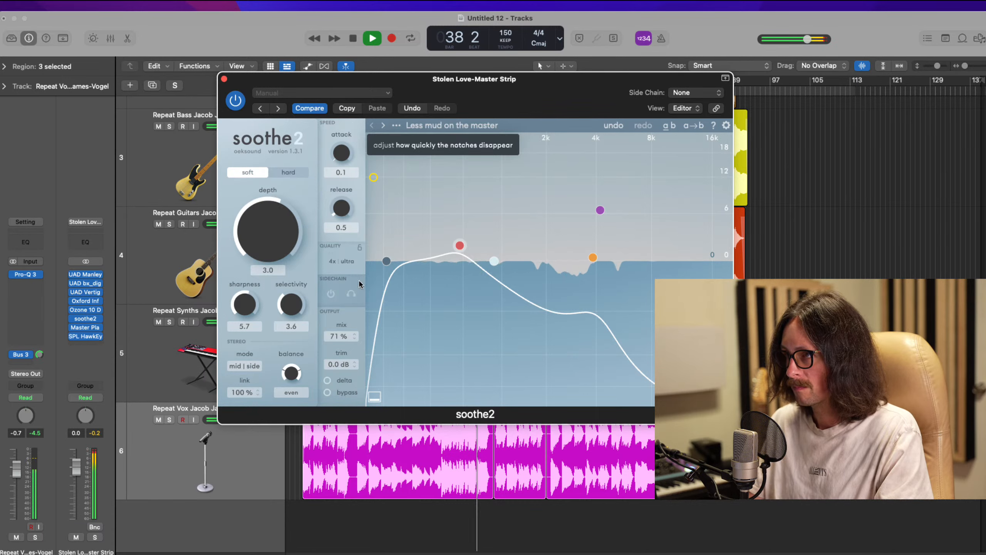
Step: While monitoring soothe2's delta signal, set band 3 to 373 Hz with 3.0 dB sensitivity, and return to normal monitoring
click(461, 244)
click(476, 254)
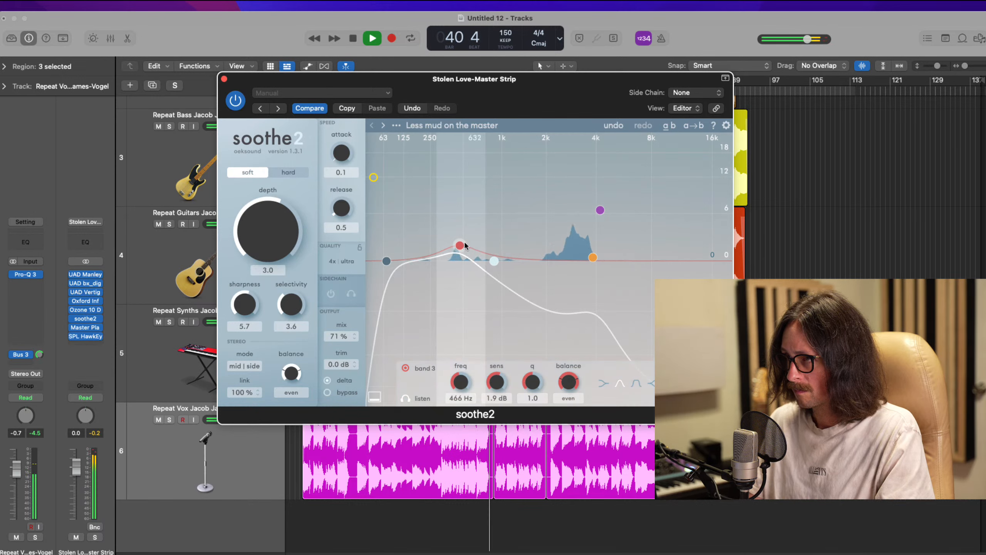
drag(459, 245, 448, 243)
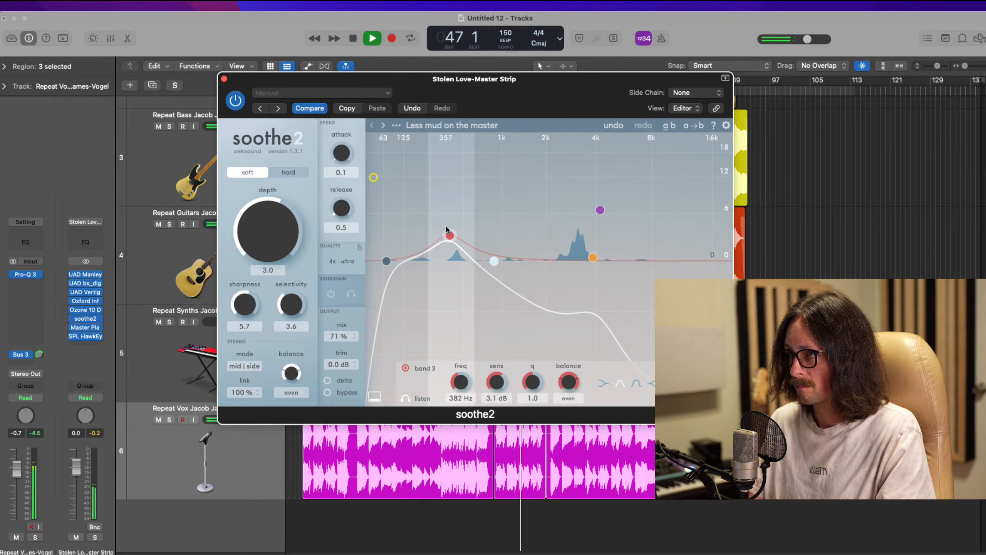
drag(449, 233, 448, 235)
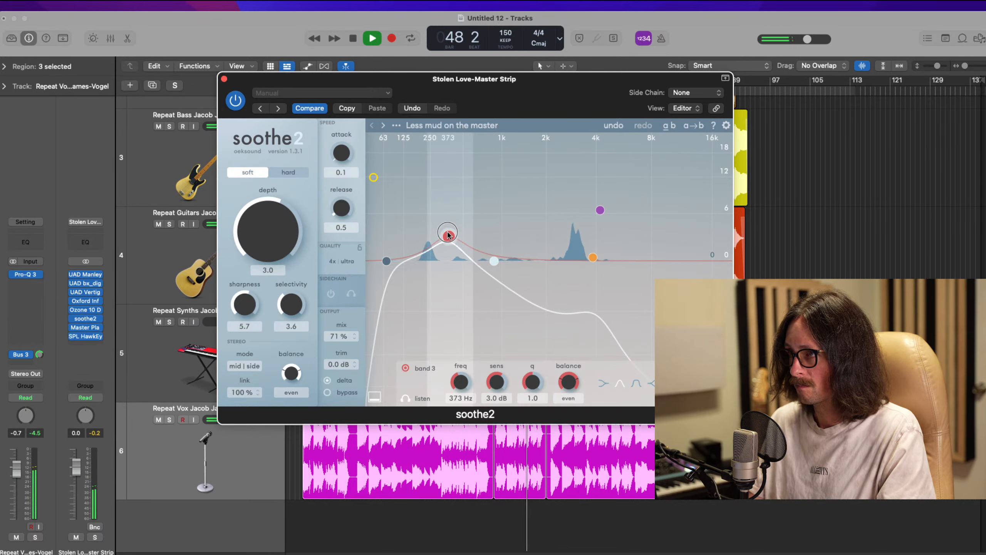
right_click(449, 234)
click(467, 245)
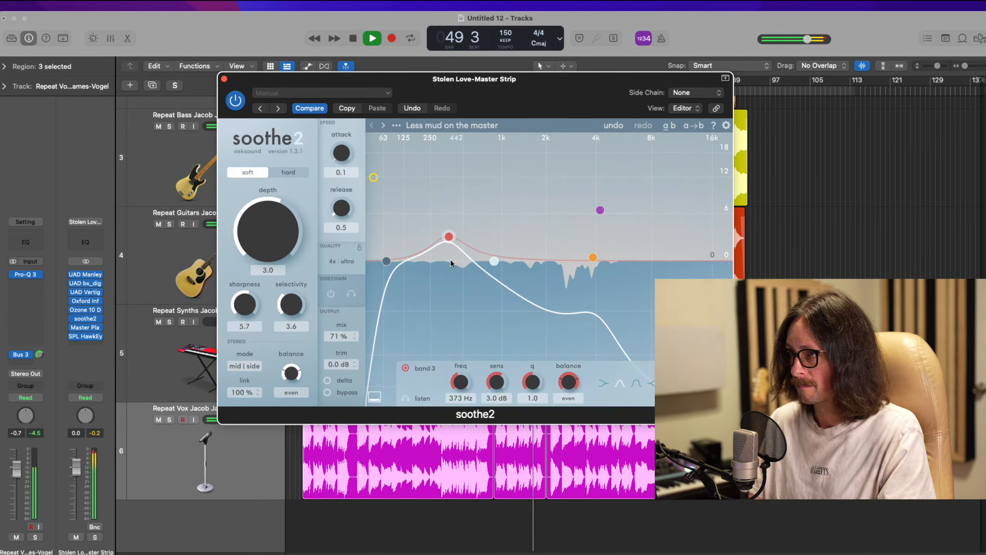
Step: Set soothe2's band 2 to about 3.4 kHz with 3.1 dB sensitivity while monitoring its delta signal, and restore normal monitoring
right_click(595, 258)
click(615, 266)
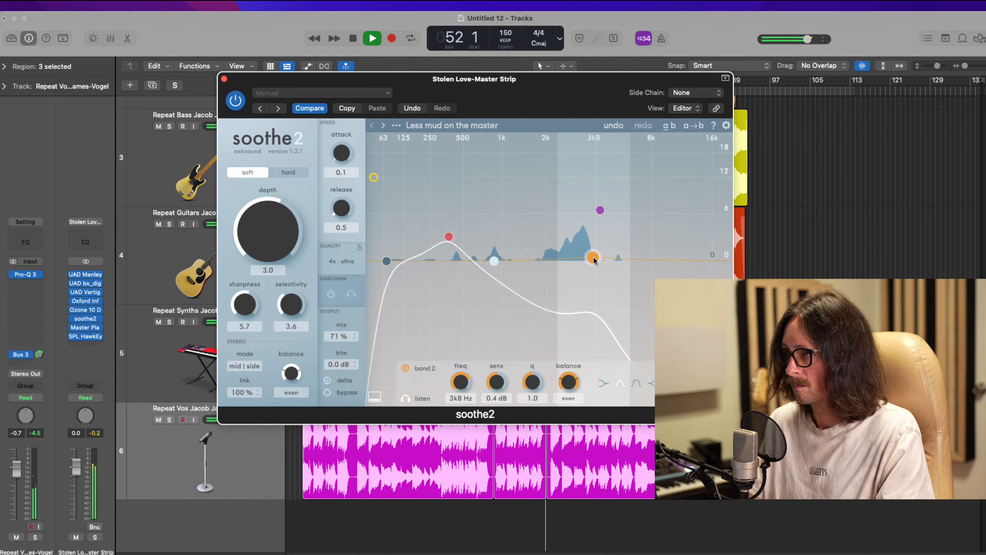
drag(593, 260, 585, 239)
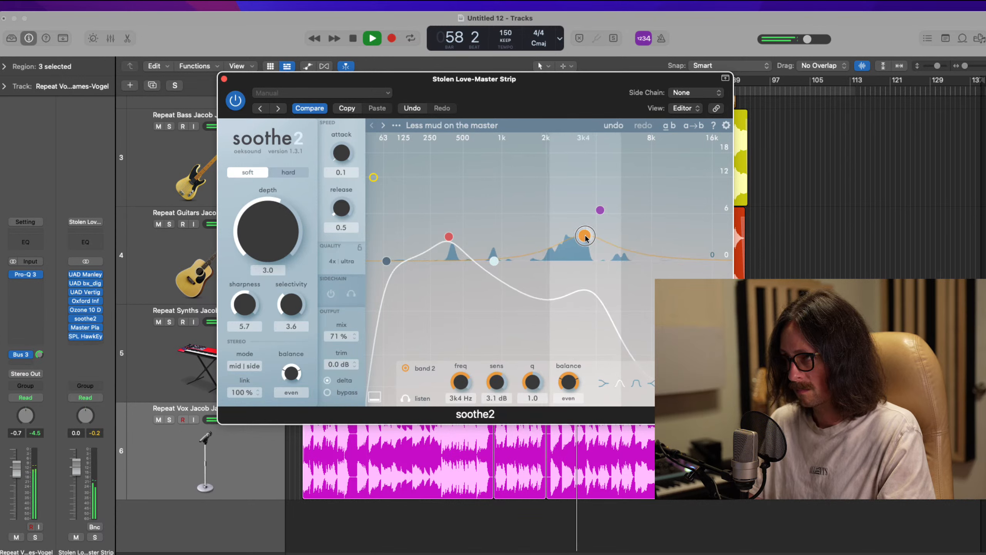
right_click(585, 237)
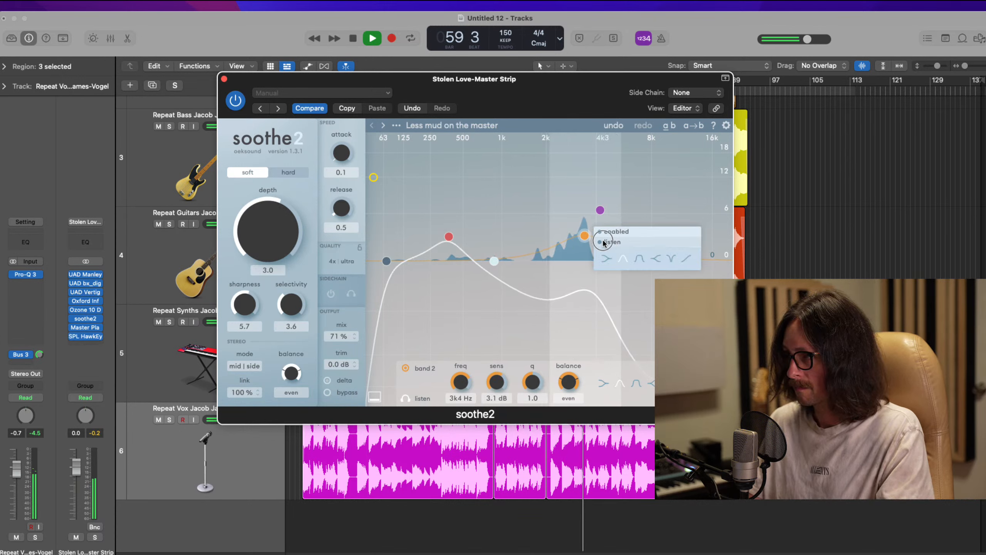
click(602, 242)
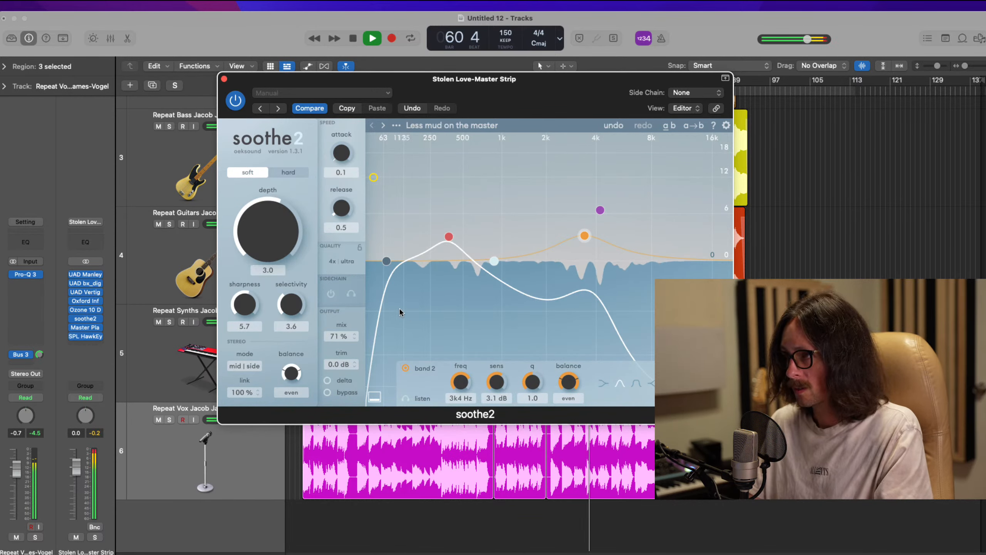
Step: Set soothe2's stereo link to 33% and its sharpness to 5.2
drag(244, 396, 247, 505)
click(245, 394)
drag(246, 393, 247, 392)
drag(245, 305, 248, 312)
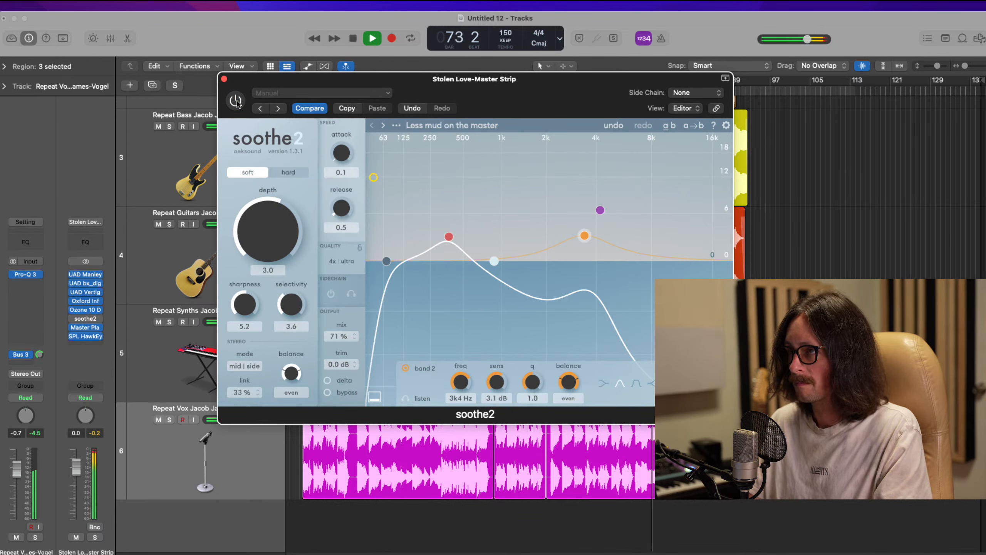
Step: Reduce soothe2's depth to 1.8 and compare the master with the plugin bypassed and enabled
click(236, 101)
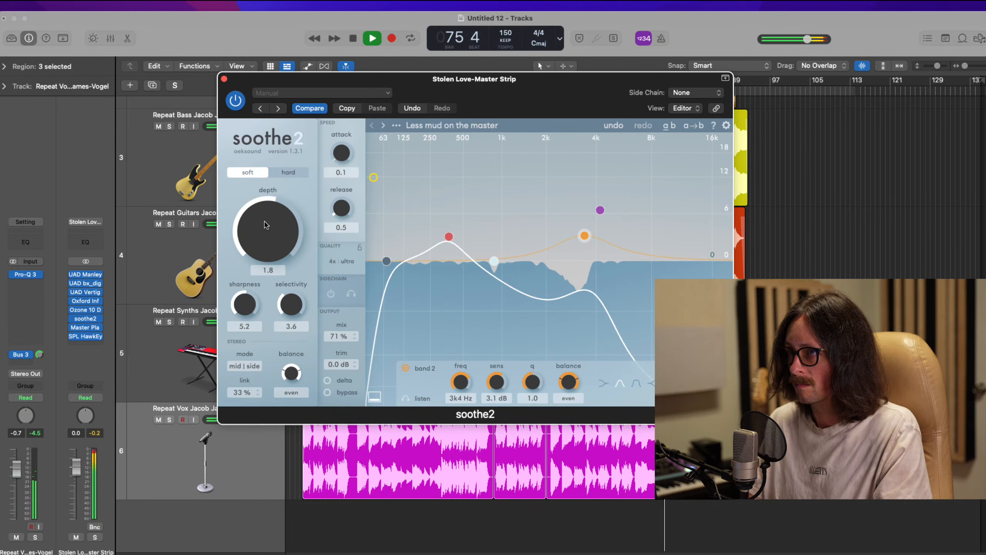
click(236, 101)
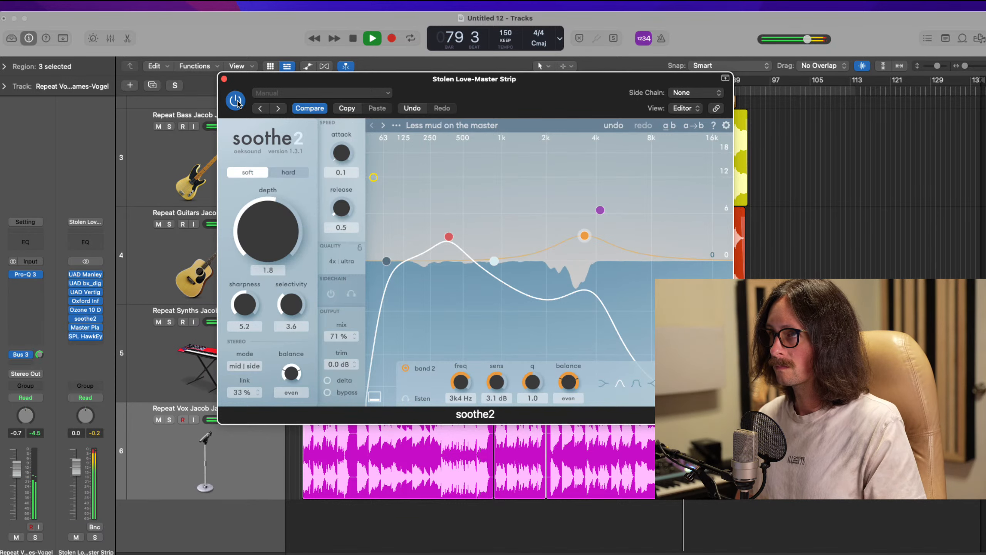
click(236, 100)
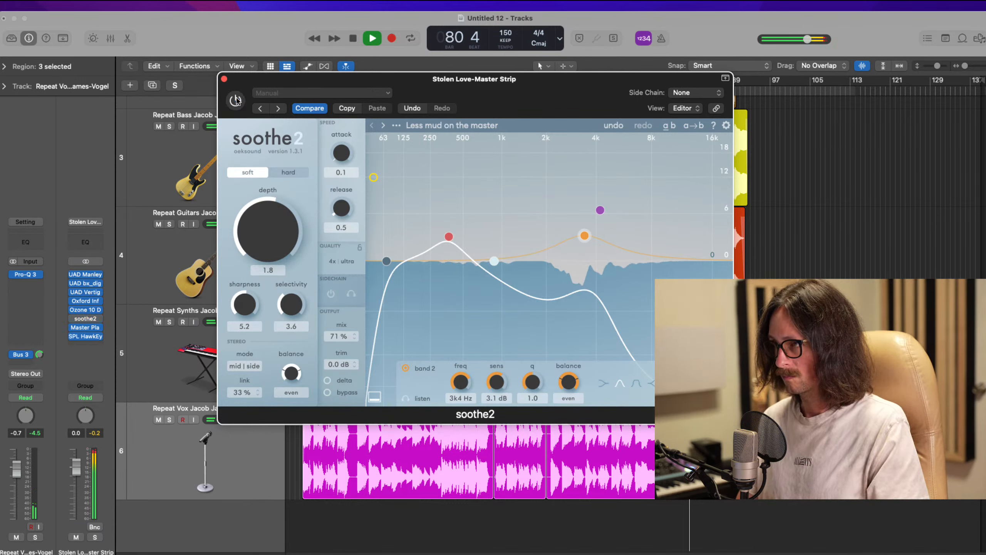
Step: Ease soothe2's band 2 to about 3.2 kHz with 1.3 dB sensitivity, leave the plugin enabled and close it
drag(588, 241, 588, 251)
click(235, 101)
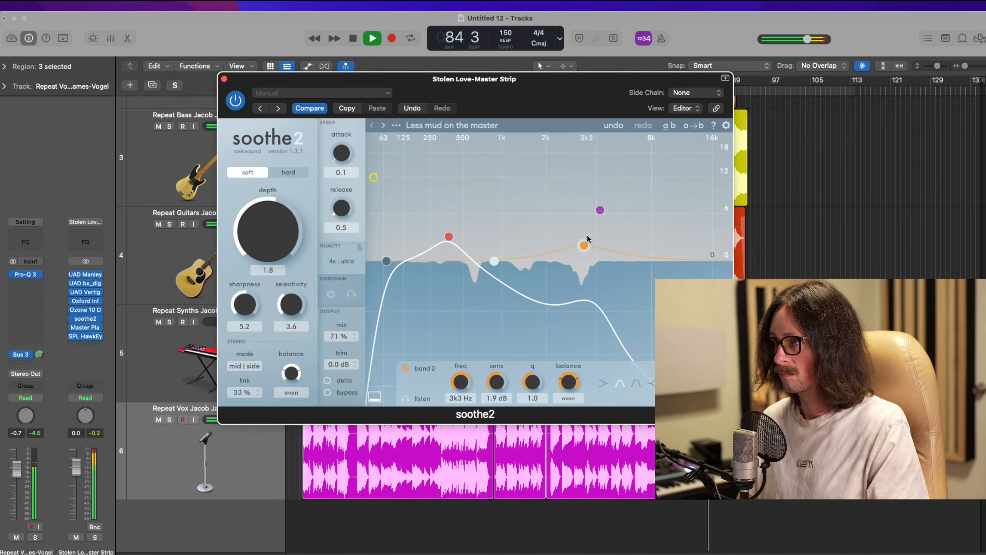
drag(584, 241, 581, 248)
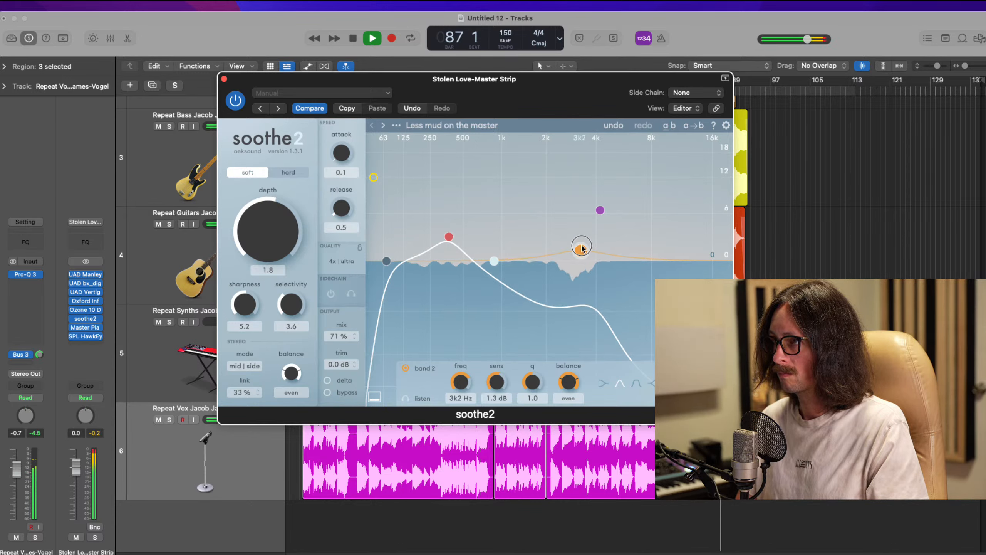
click(225, 79)
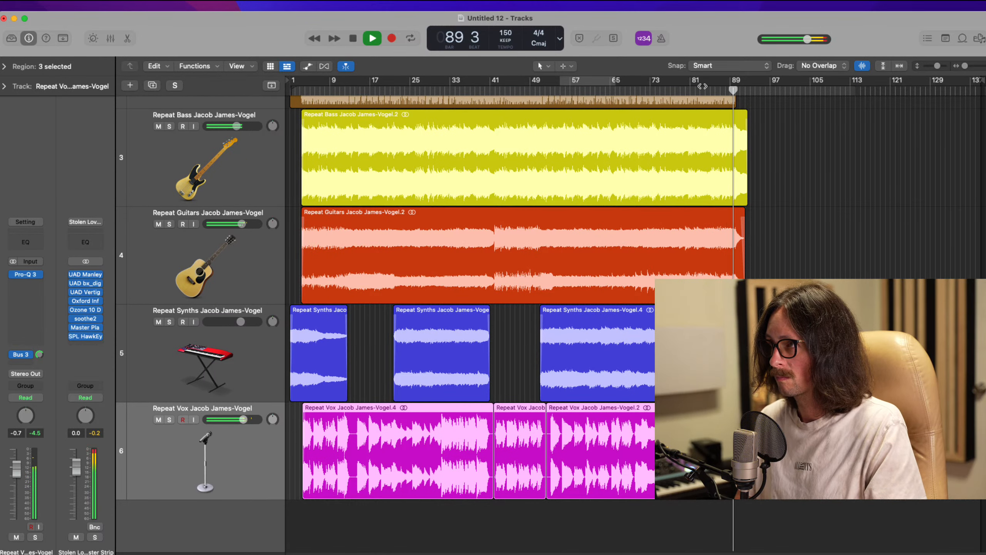
Step: Loop playback over the section from bar 81 to bar 89
drag(691, 85, 735, 84)
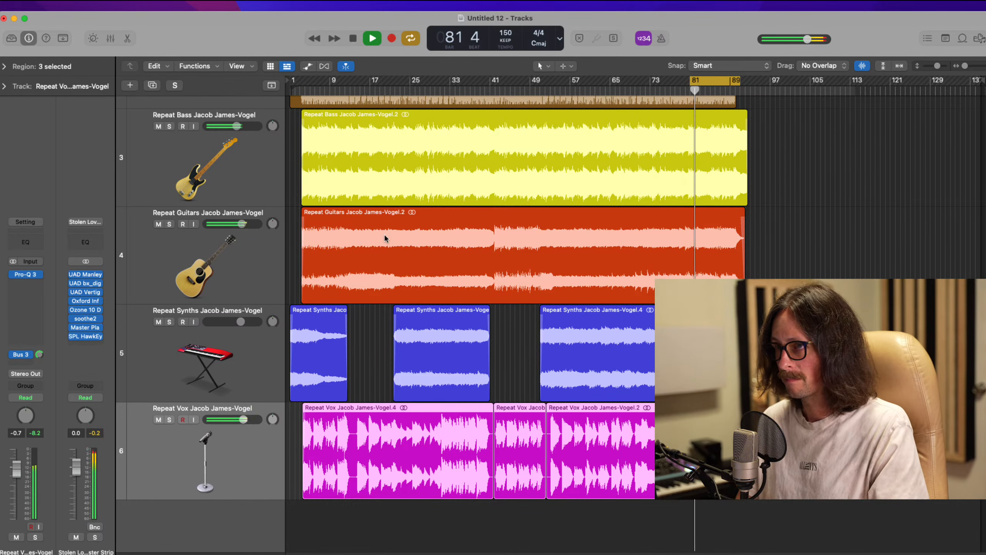
scroll(383, 233, up, 3)
scroll(340, 239, up, 1)
scroll(340, 239, down, 5)
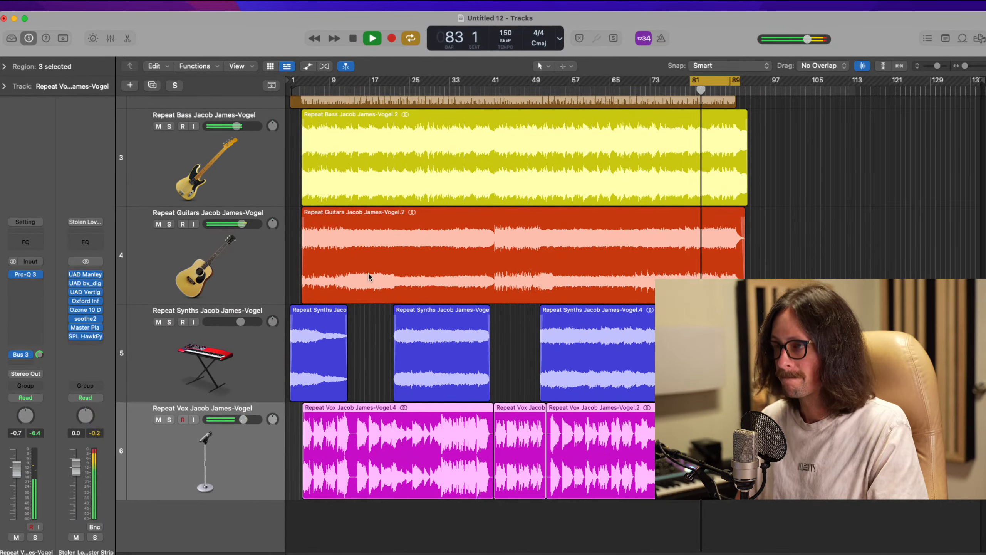
Step: In the vocal track's Pro-Q 3, shape bell boosts of about 1.8 dB at 1460 Hz and about 1.6 dB at 3869 Hz
click(167, 450)
click(24, 274)
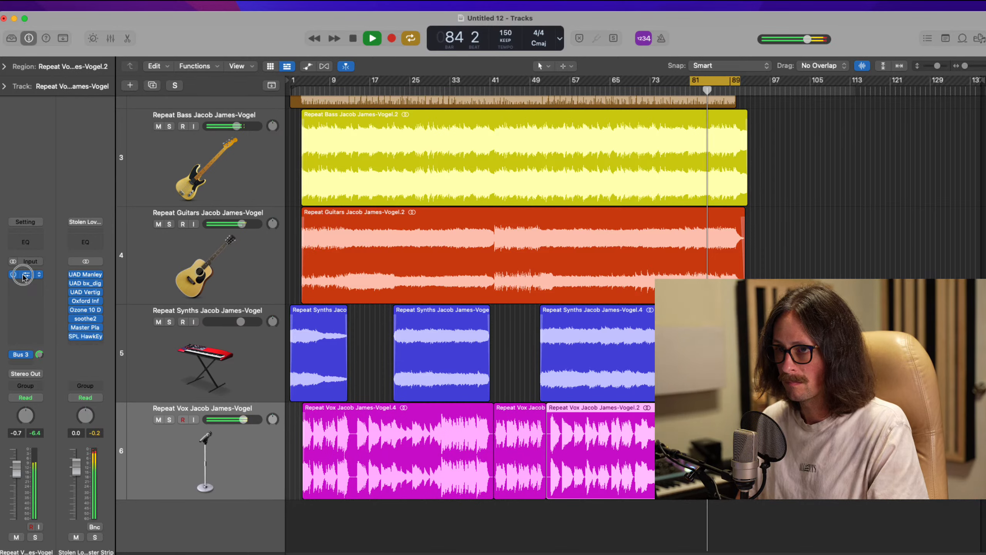
drag(403, 248, 404, 253)
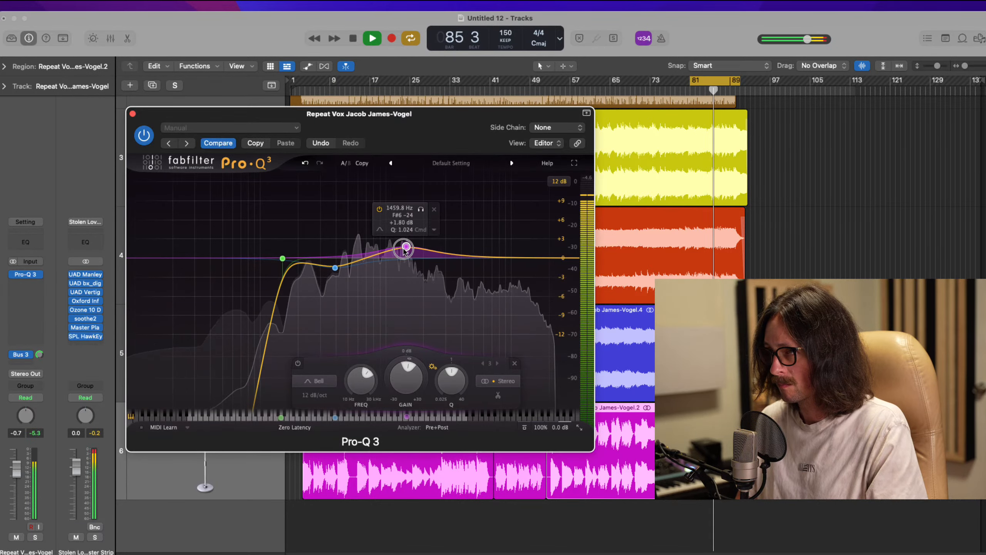
drag(486, 261, 459, 249)
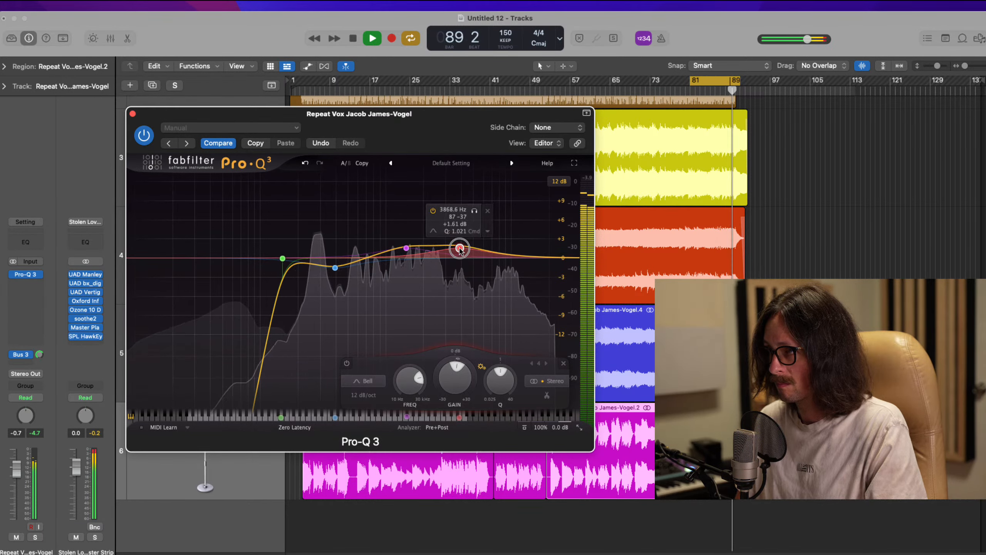
Step: Ease the two upper Pro-Q 3 boosts to about 1.4 dB near 3.5 kHz and 1.5 dB at 1454 Hz, checking them soloed
click(475, 212)
mouse_move(476, 213)
mouse_down()
mouse_move(461, 214)
mouse_move(471, 216)
mouse_up()
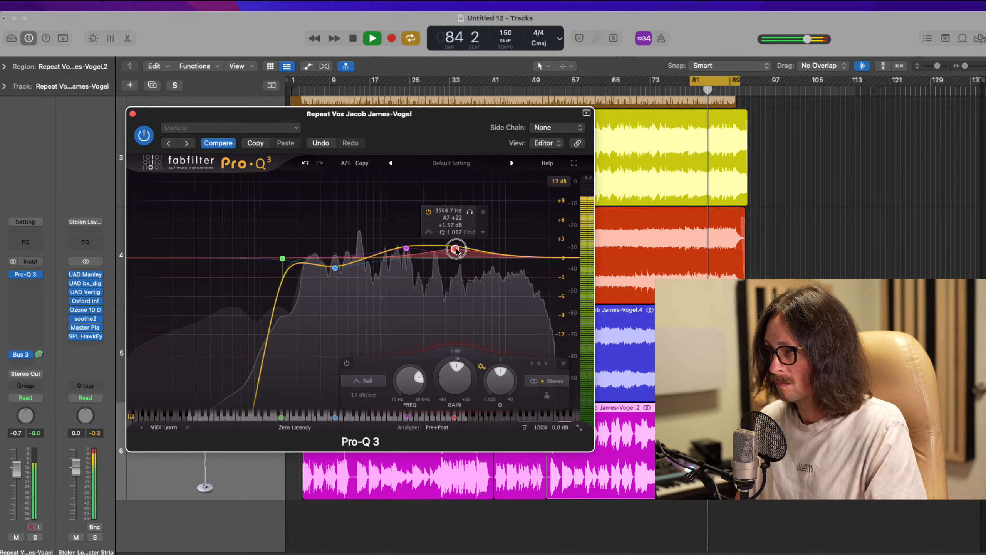
drag(456, 250, 364, 262)
click(406, 248)
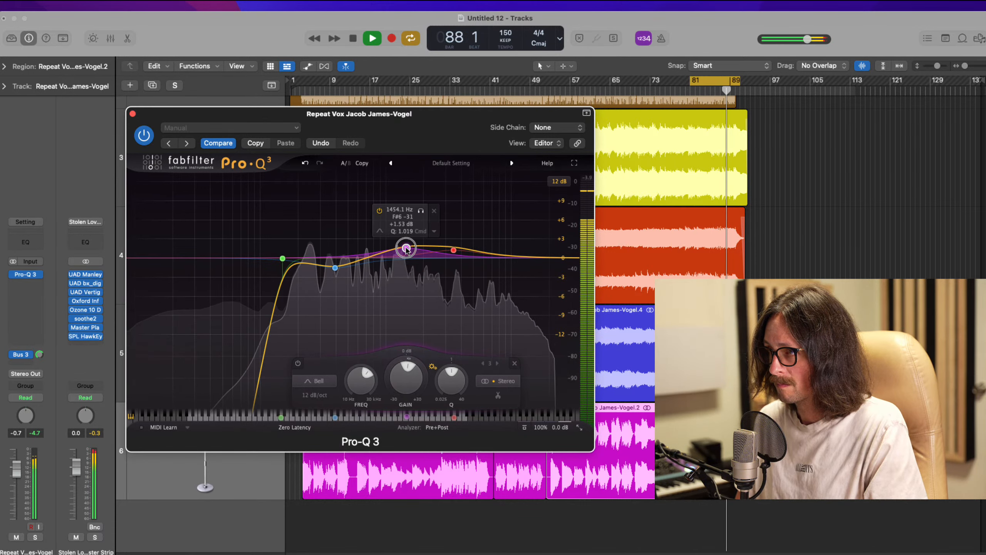
click(420, 212)
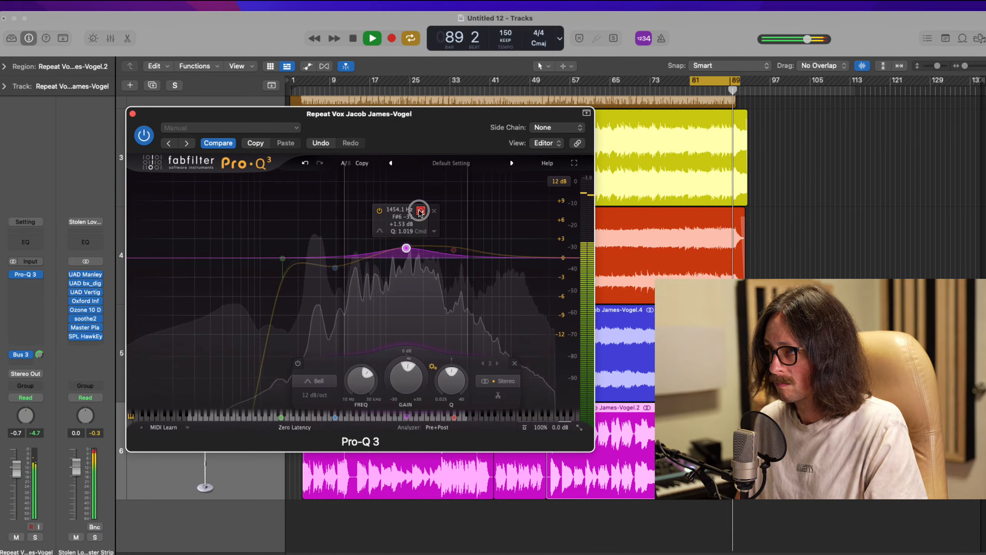
Step: Add a gentle bell cut near 700 Hz, set the low-mid cut to about 1.5 dB at 398 Hz, and close Pro-Q 3
click(365, 267)
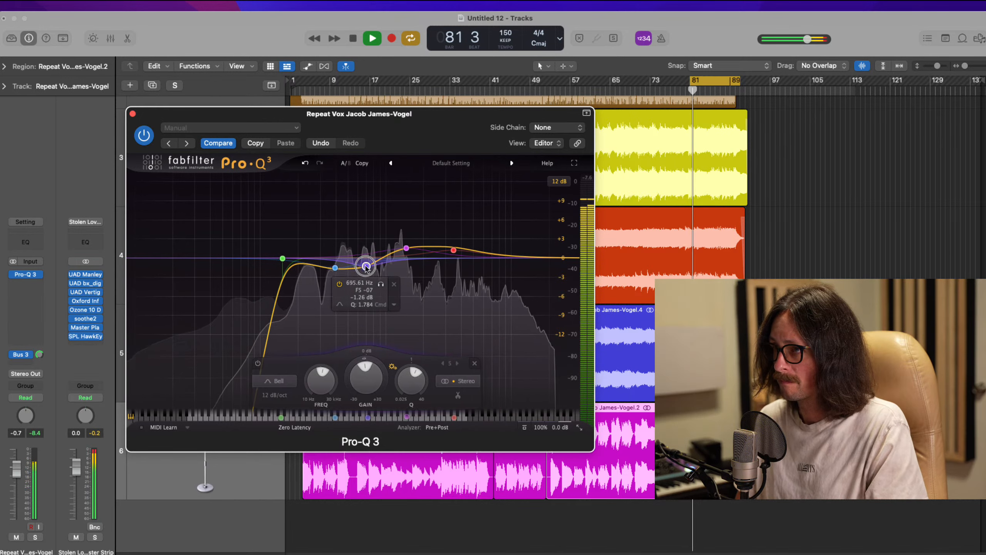
drag(366, 267, 386, 282)
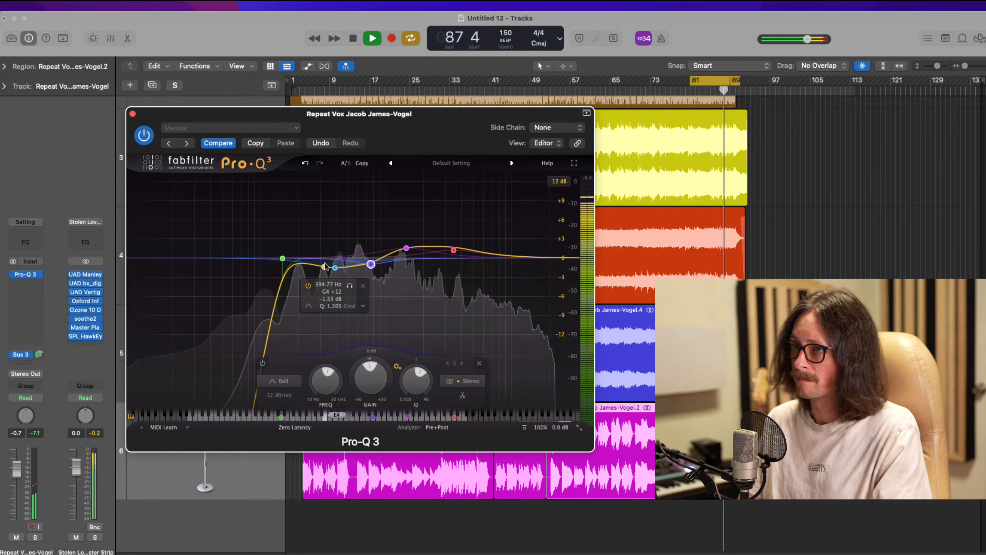
drag(336, 265, 336, 267)
key(space)
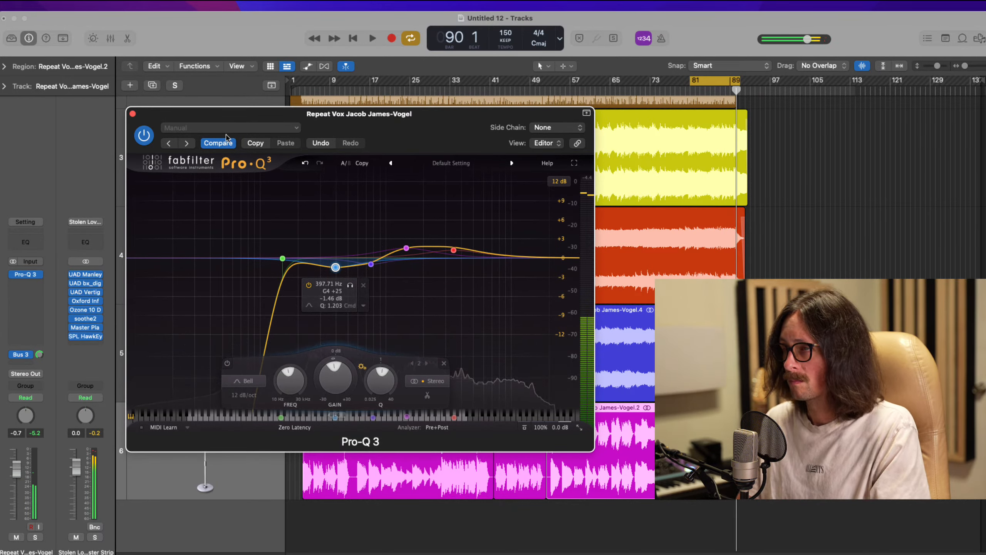
key(space)
click(132, 114)
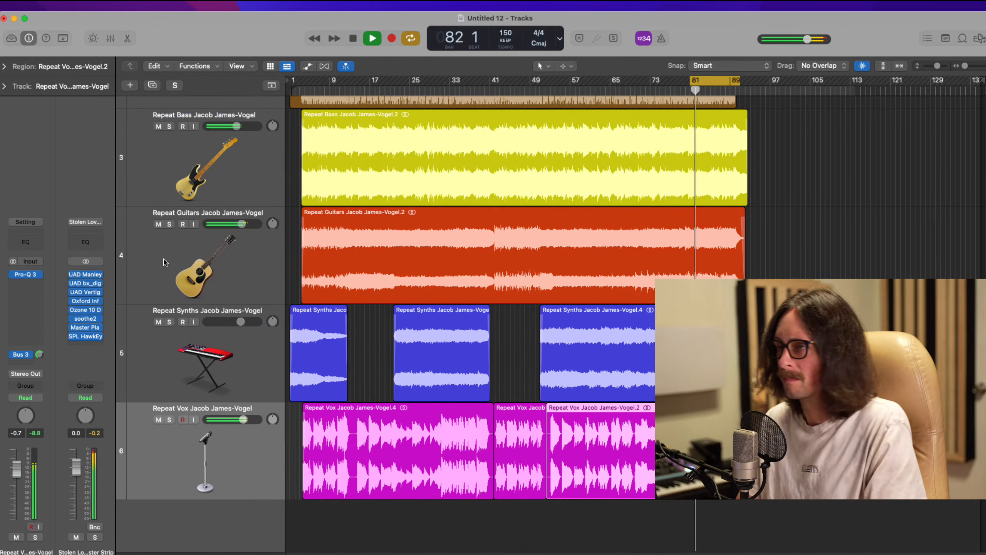
key(space)
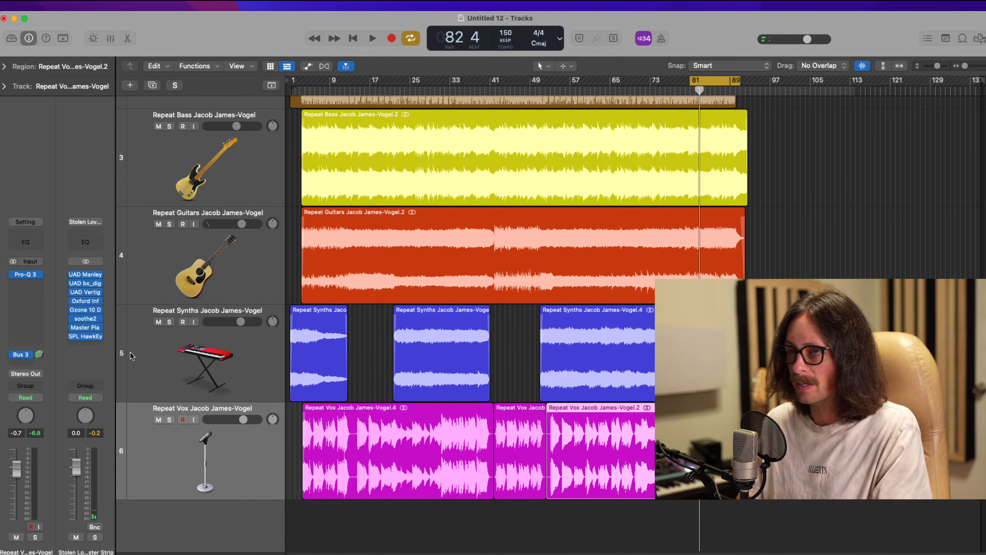
Step: Insert RCompressor (s) after Pro-Q 3 on the vocal track
click(27, 291)
click(38, 293)
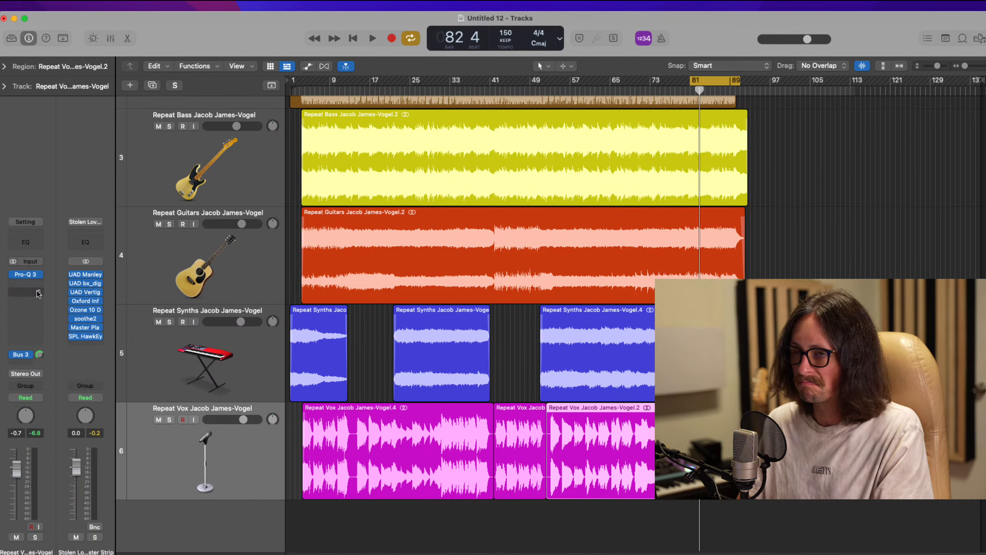
click(32, 287)
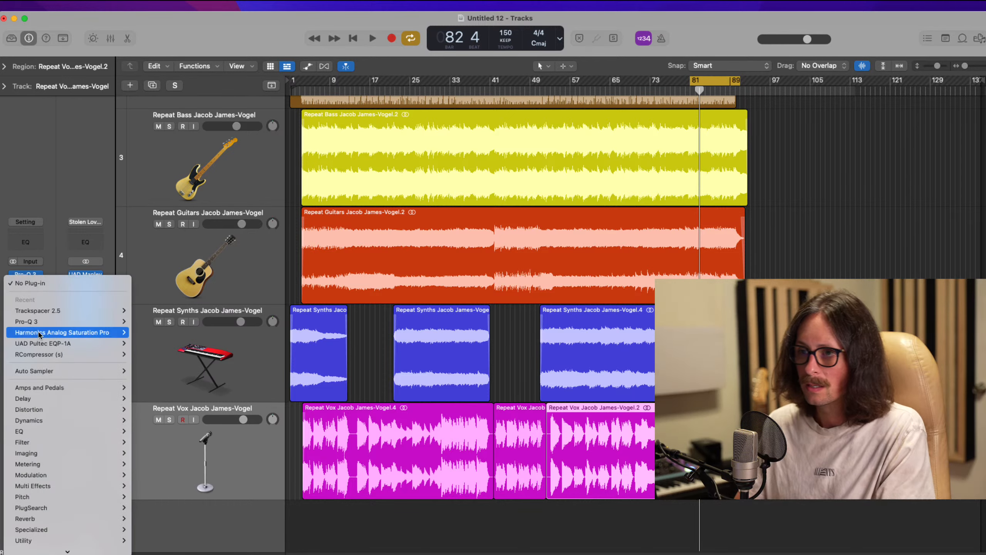
click(74, 354)
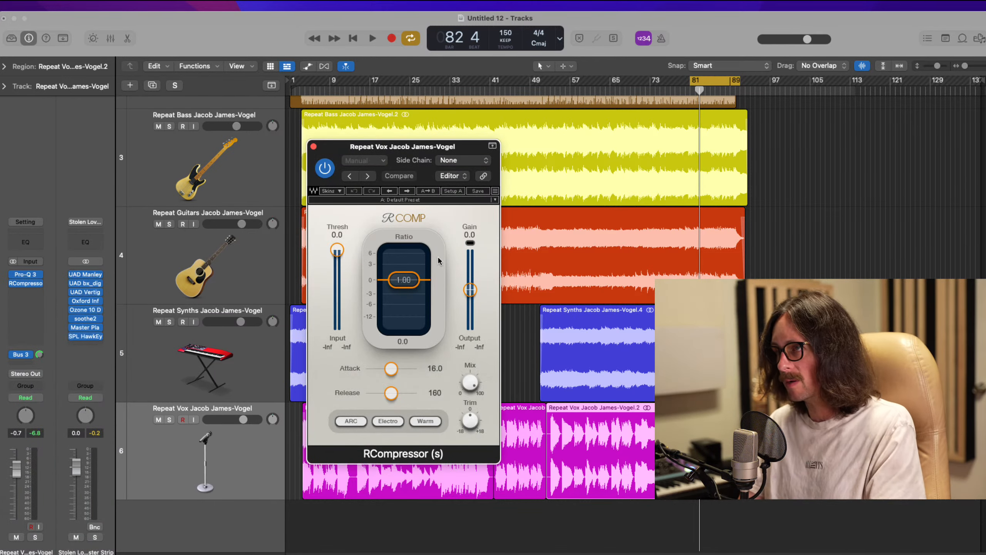
Step: Set RCompressor's threshold to -3.7, ratio to 1.83, attack to 88.9 and release to 5.32, using the Opto and Smooth modes
drag(412, 276, 412, 289)
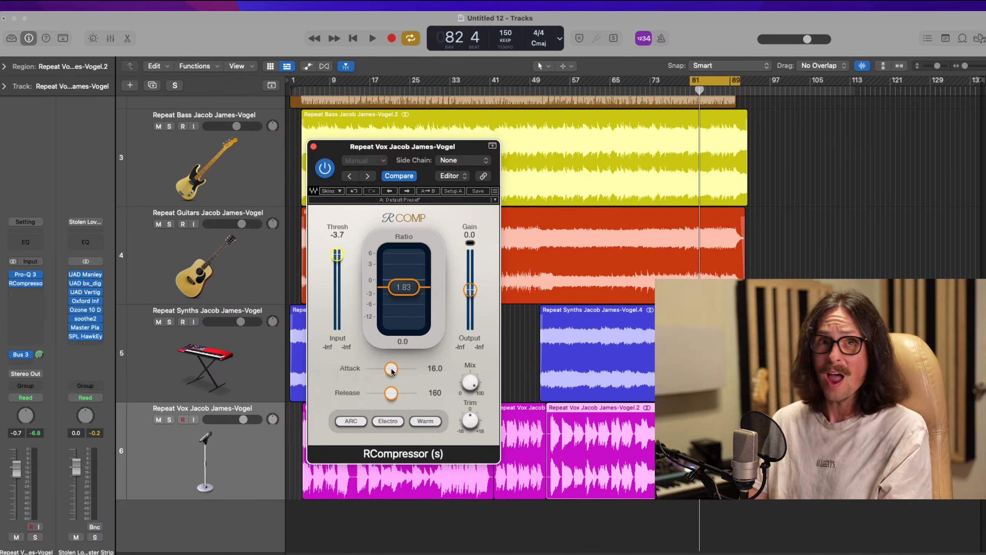
drag(391, 369, 405, 372)
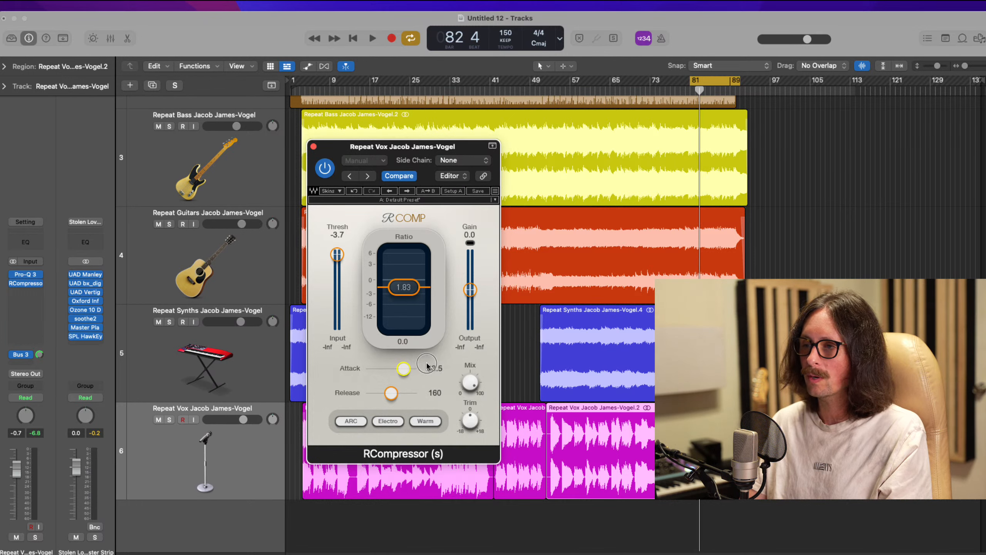
drag(386, 396, 308, 404)
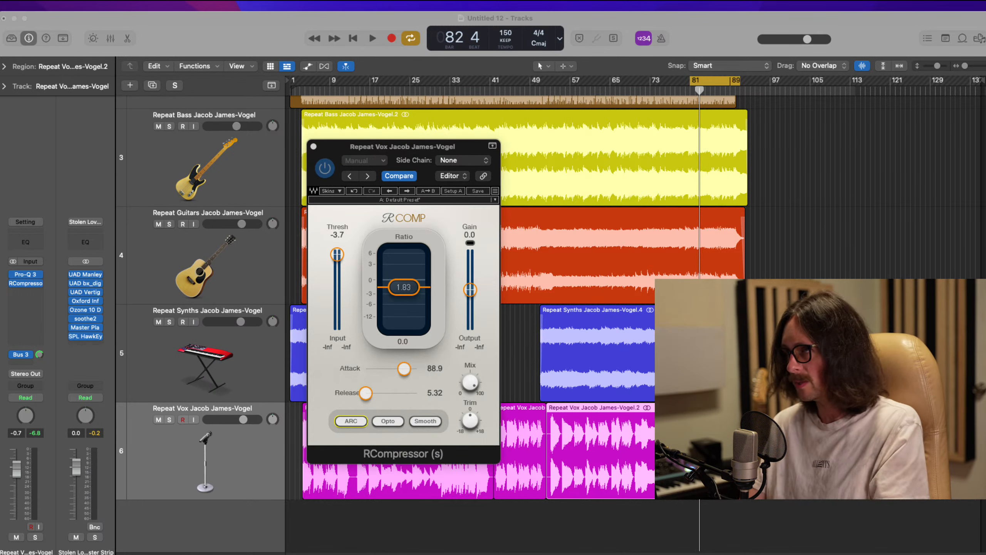
Step: While looping the section, refine RCompressor to threshold -12.1, ratio 1.88, attack 86.5 and makeup gain 2.5
click(904, 32)
key(space)
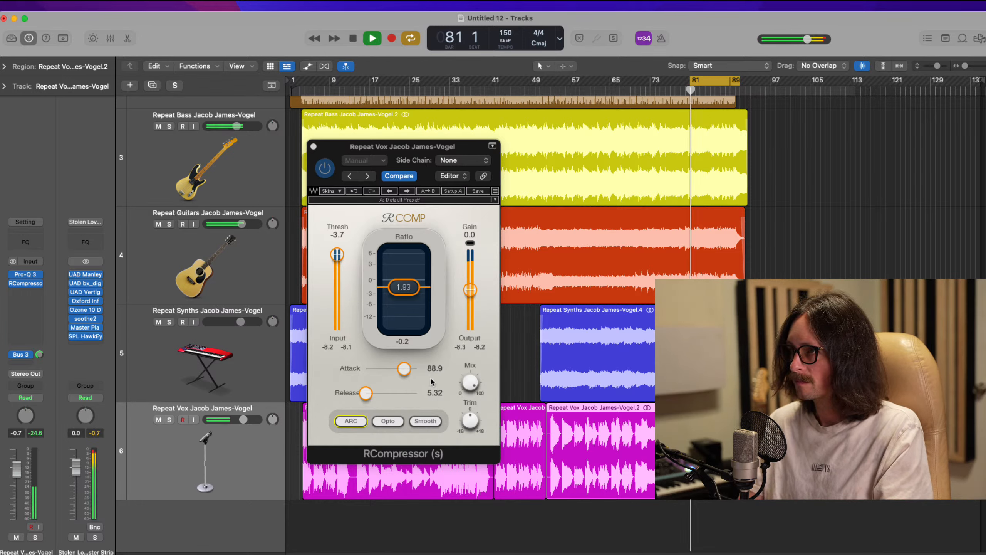
drag(340, 270, 333, 323)
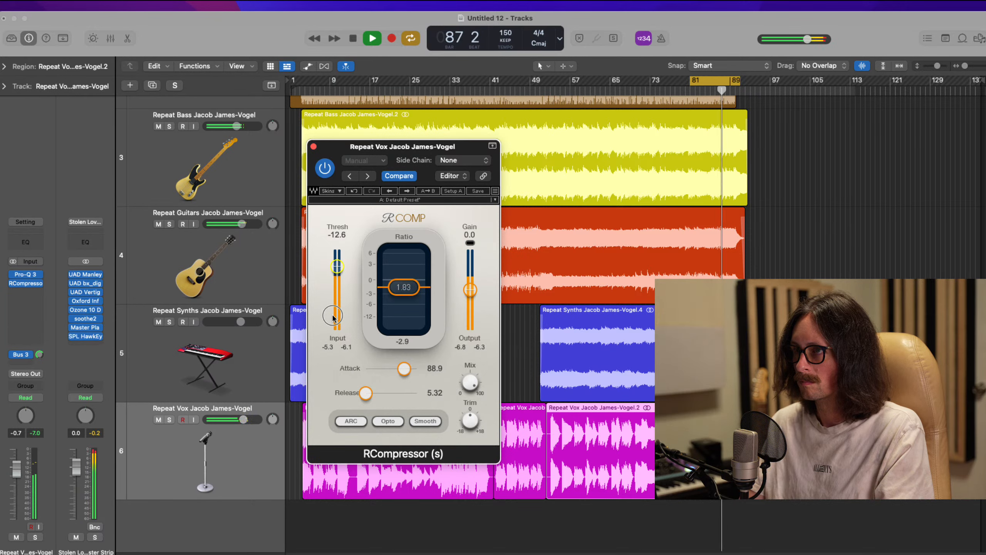
drag(469, 288, 474, 288)
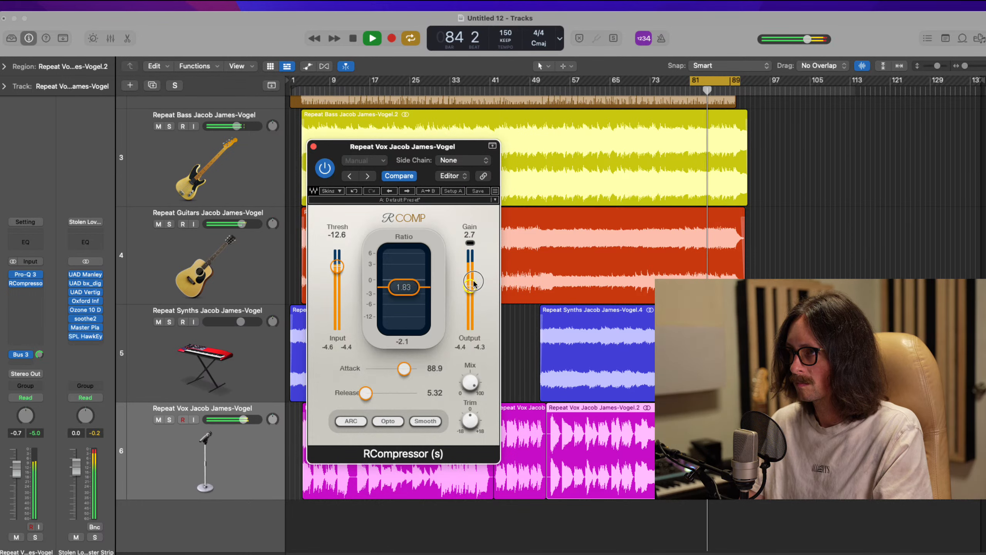
drag(473, 284, 473, 284)
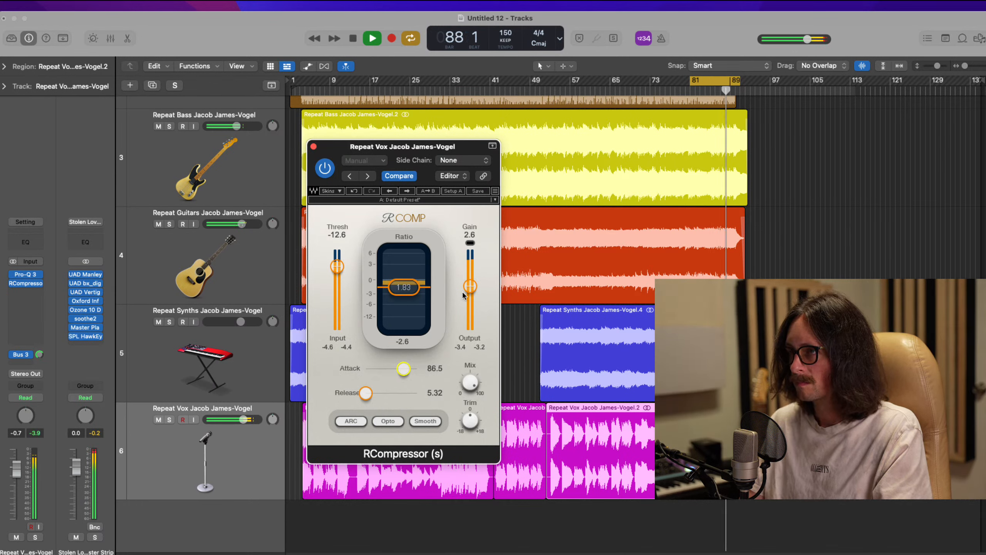
drag(470, 287, 470, 289)
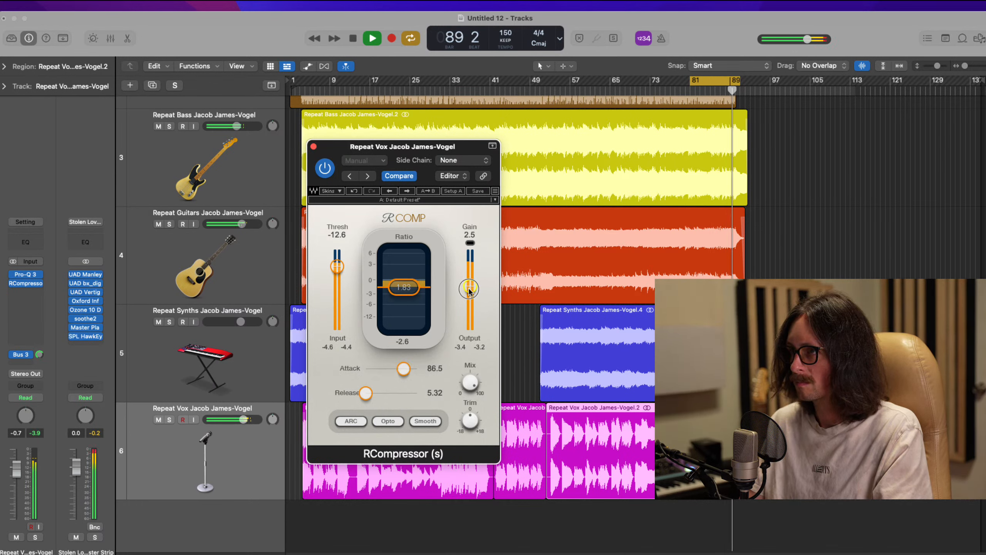
drag(338, 267, 340, 266)
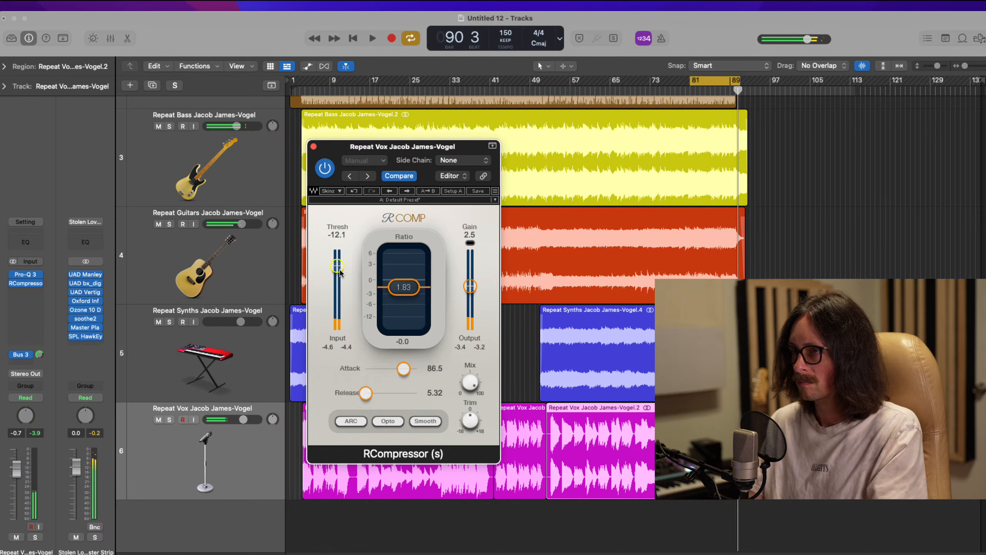
drag(415, 285, 414, 286)
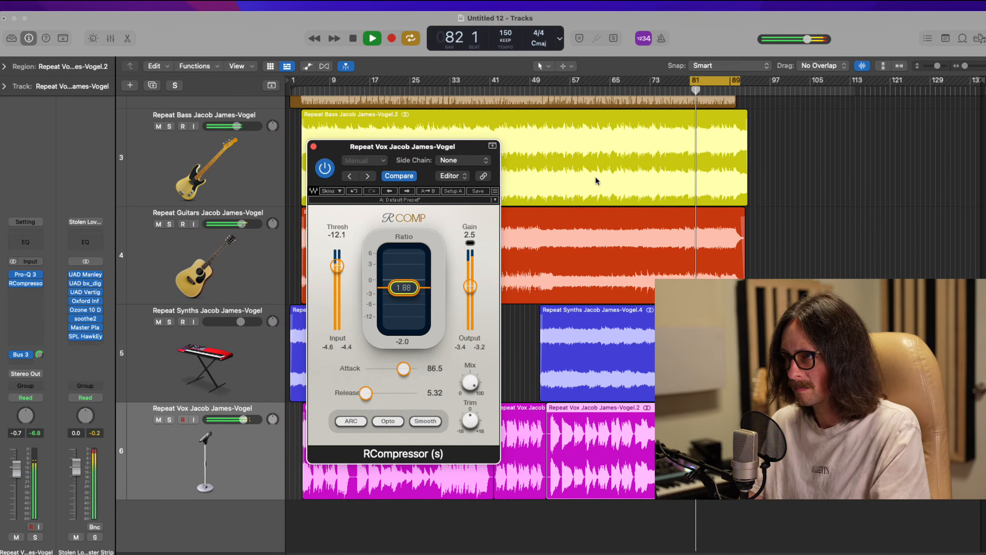
Step: Close RCompressor and listen to the compressed vocal in an earlier section, from about bar 27
click(605, 88)
key(space)
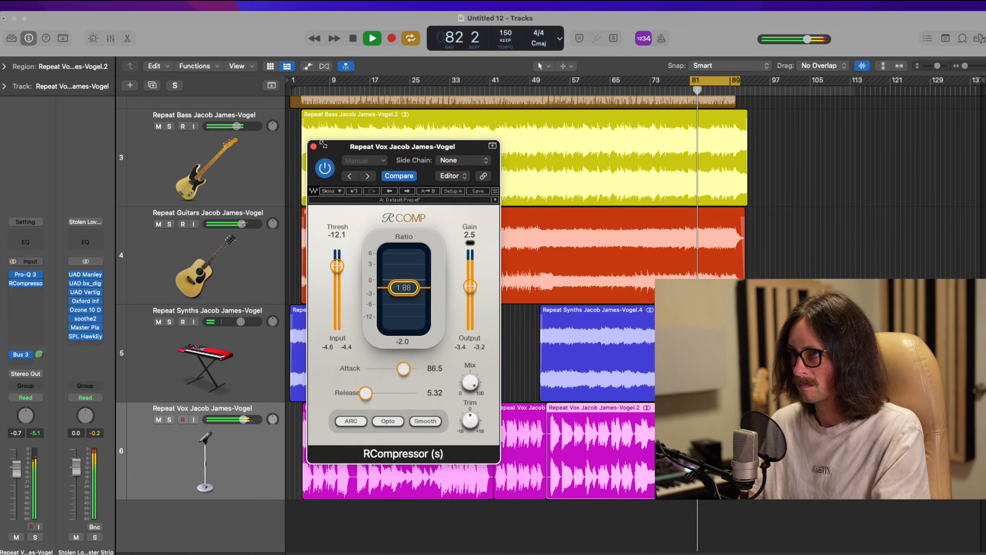
click(310, 146)
click(428, 98)
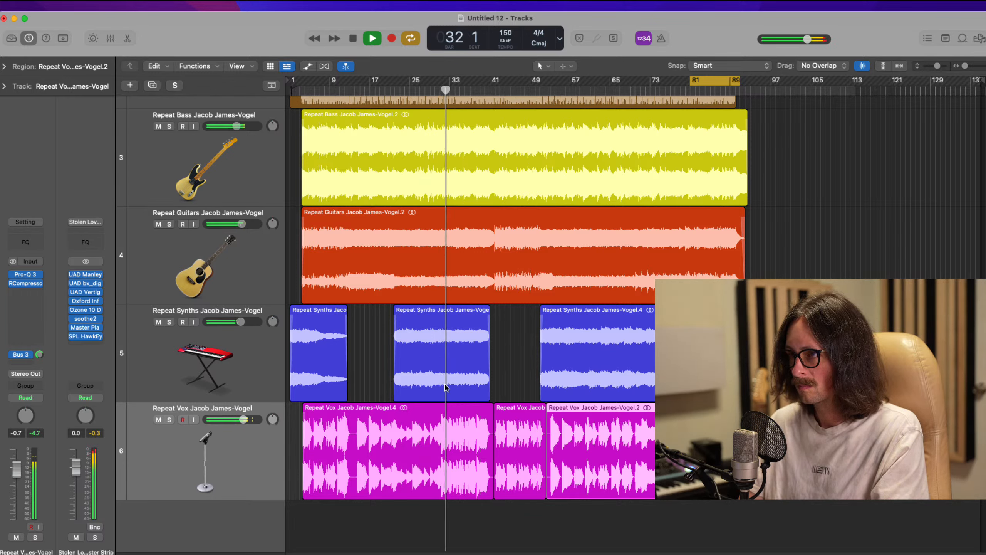
key(space)
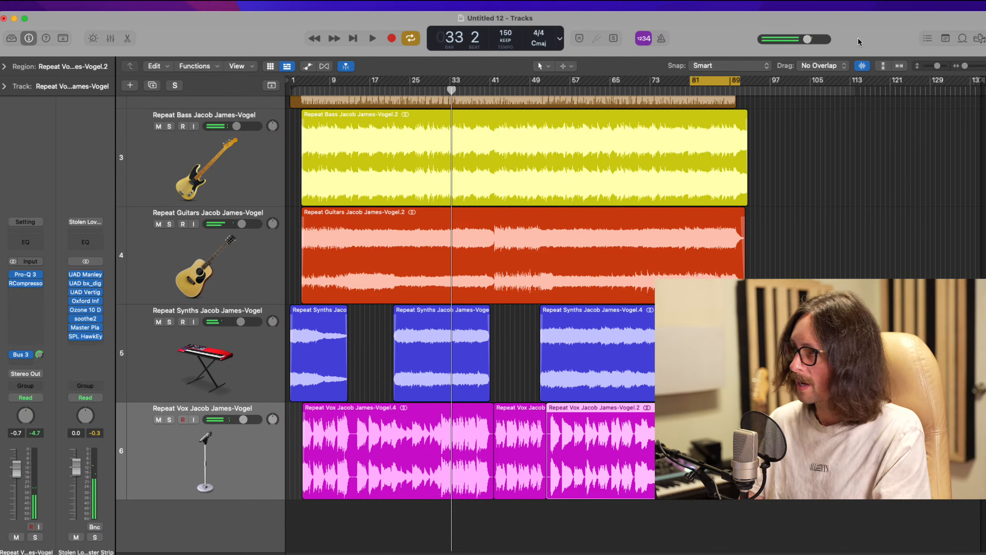
Step: Insert Wavesfactory's Spectre after RCompressor on the vocal track
click(28, 292)
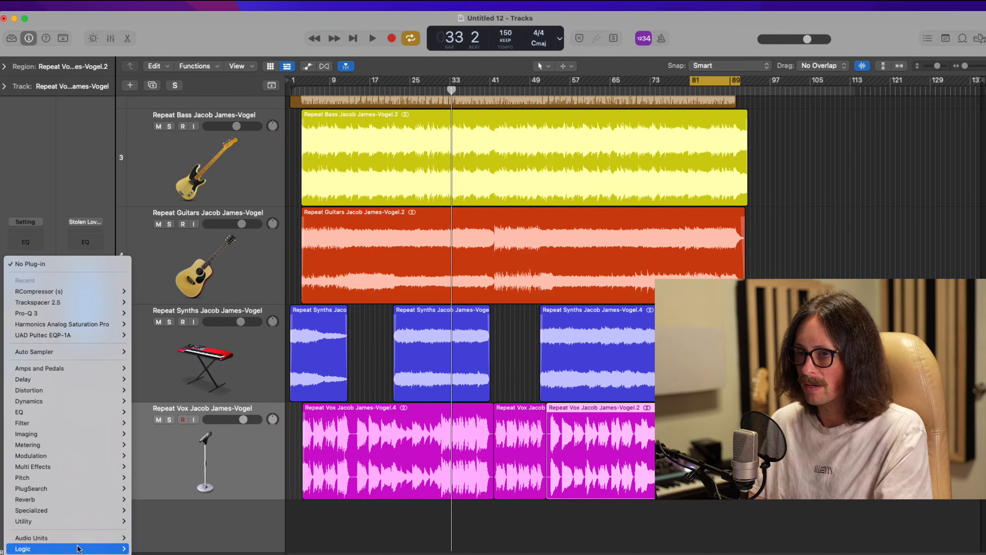
mouse_move(130, 428)
mouse_move(108, 537)
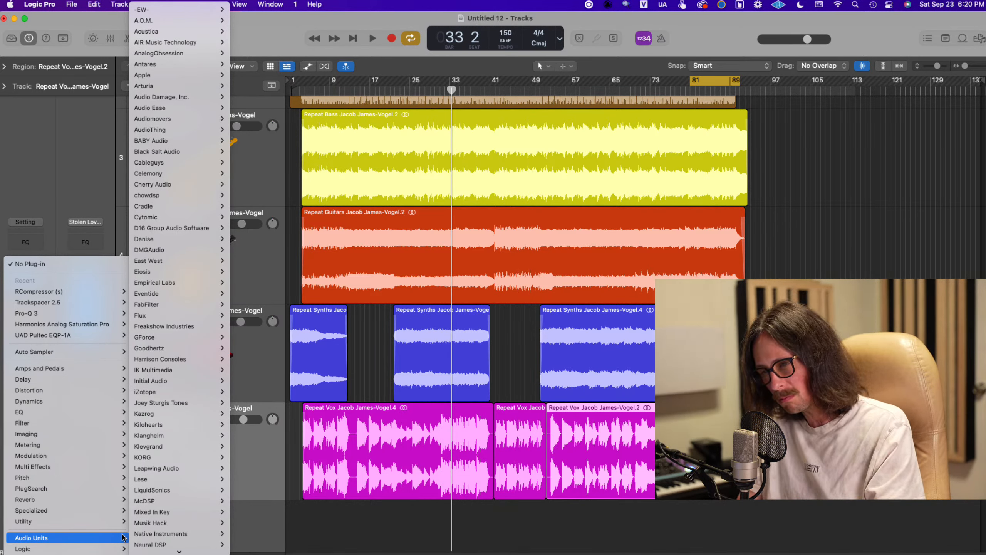
mouse_move(195, 526)
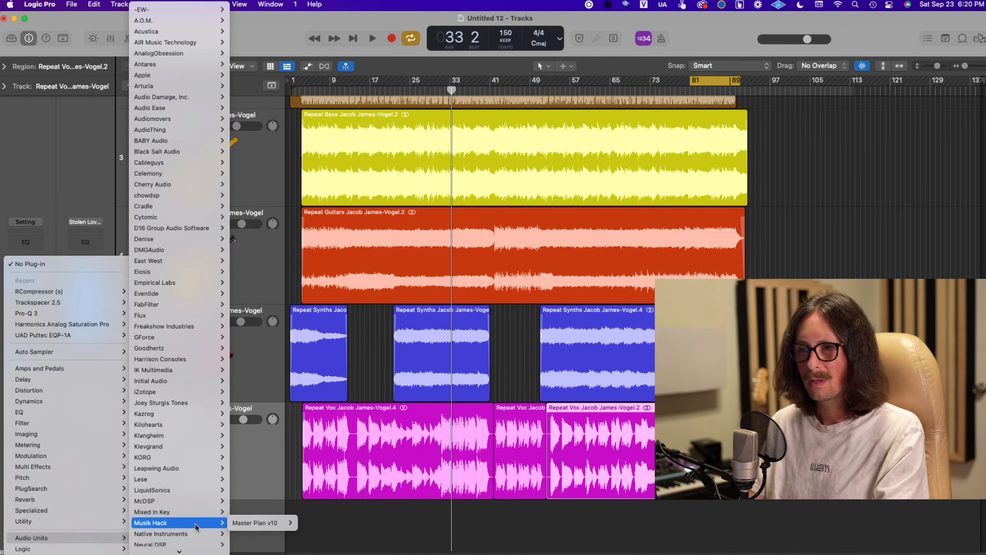
scroll(194, 525, down, 15)
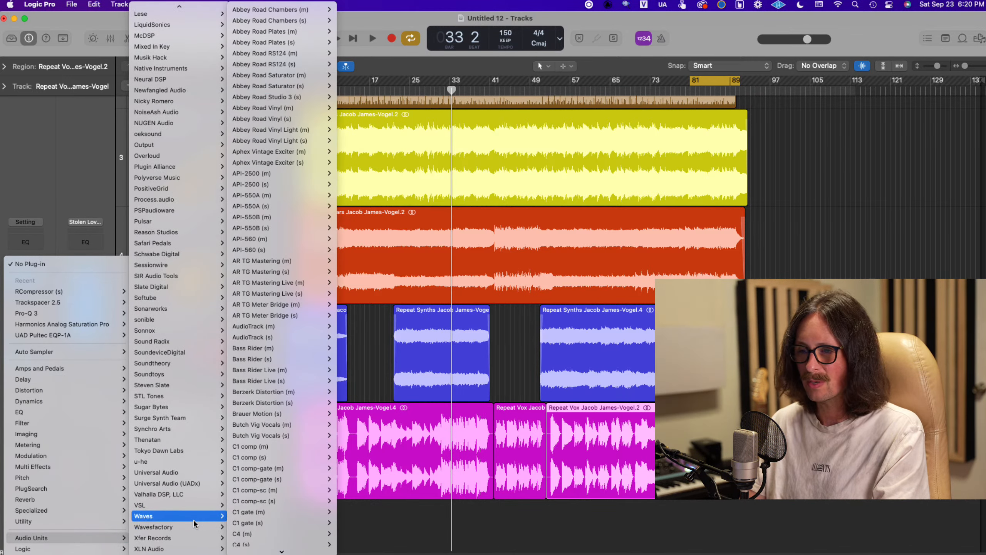
click(256, 528)
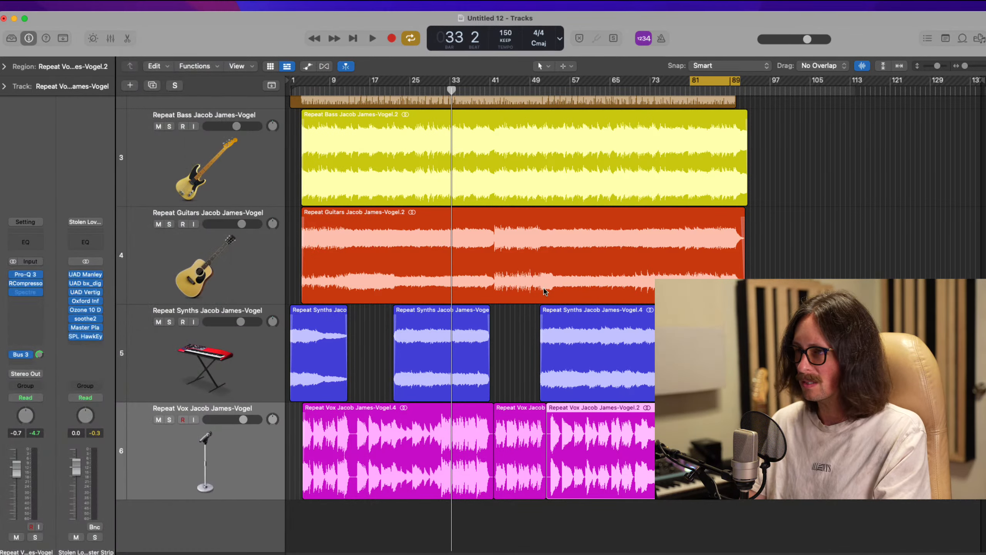
Step: Boost Spectre's fourth band by about 1.9 dB at 3.5 kHz and switch its saturation type to Tube during playback
mouse_move(542, 314)
mouse_down()
mouse_move(559, 303)
mouse_move(527, 312)
mouse_move(517, 297)
mouse_move(502, 300)
mouse_move(558, 303)
mouse_up()
key(space)
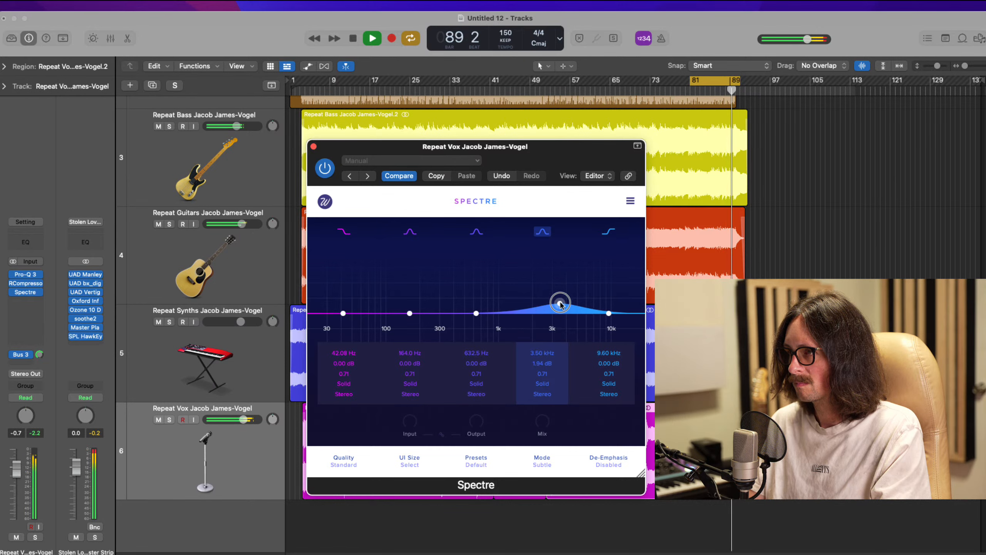
click(549, 388)
click(541, 418)
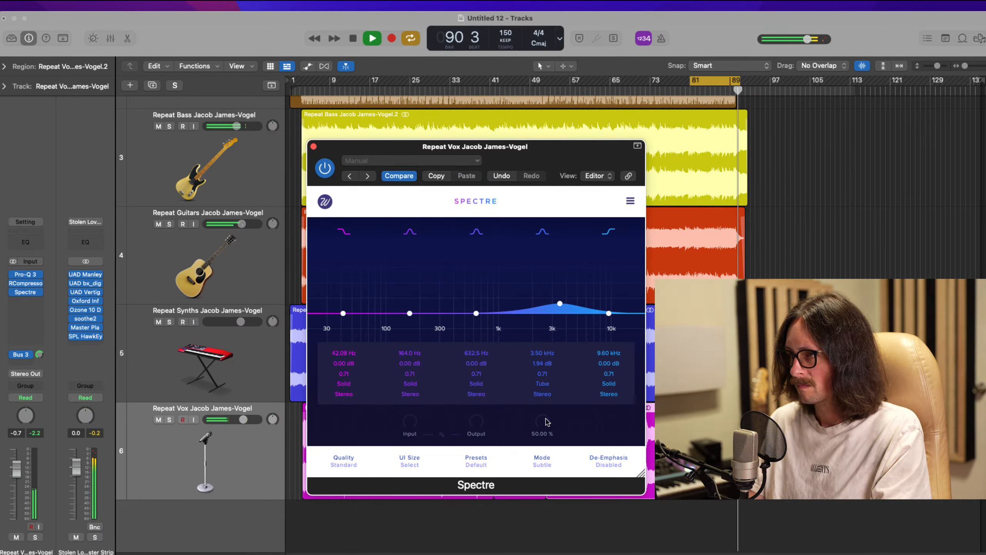
key(space)
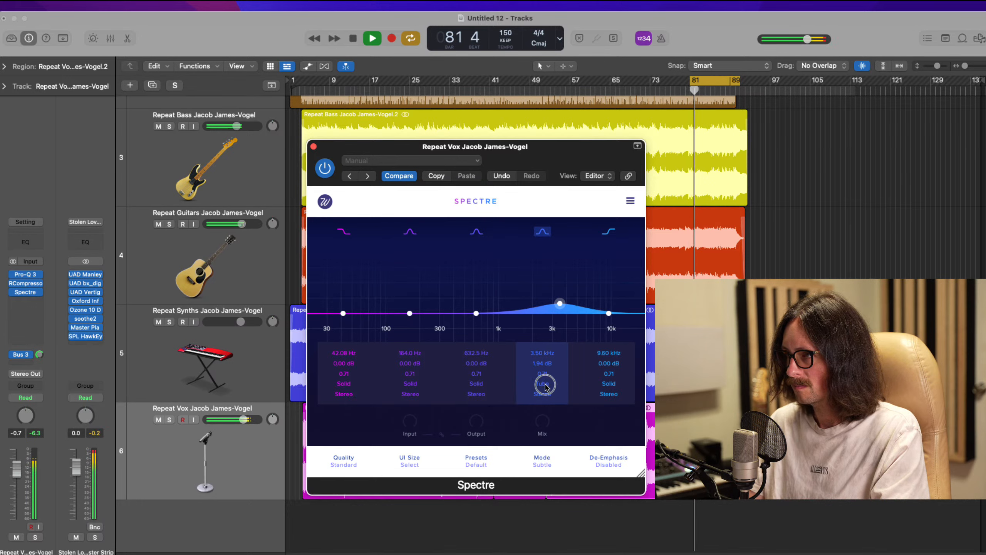
Step: Try Tape and other saturation types on Spectre's fourth band, easing its boost to about 1.8 dB at 3.46 kHz
click(544, 384)
click(551, 428)
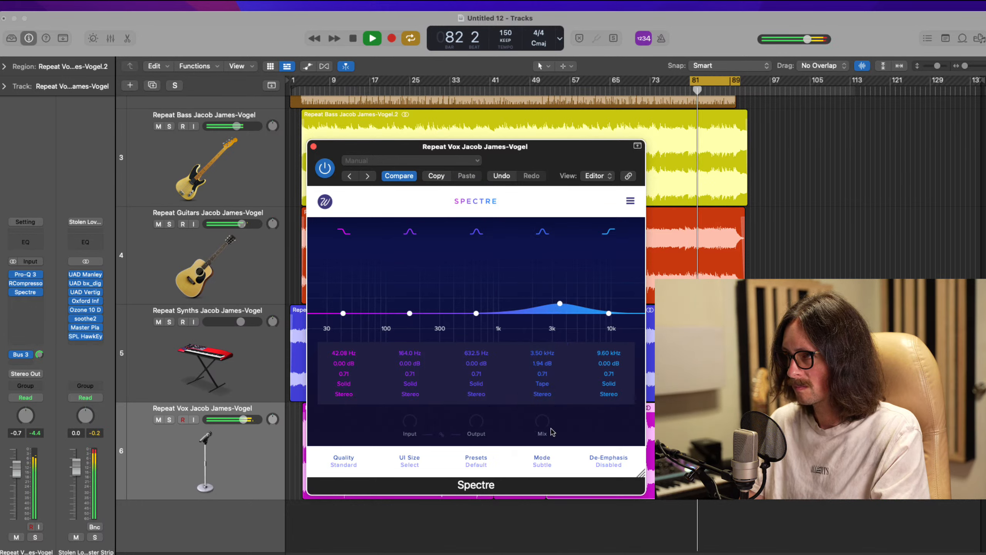
click(547, 388)
click(545, 397)
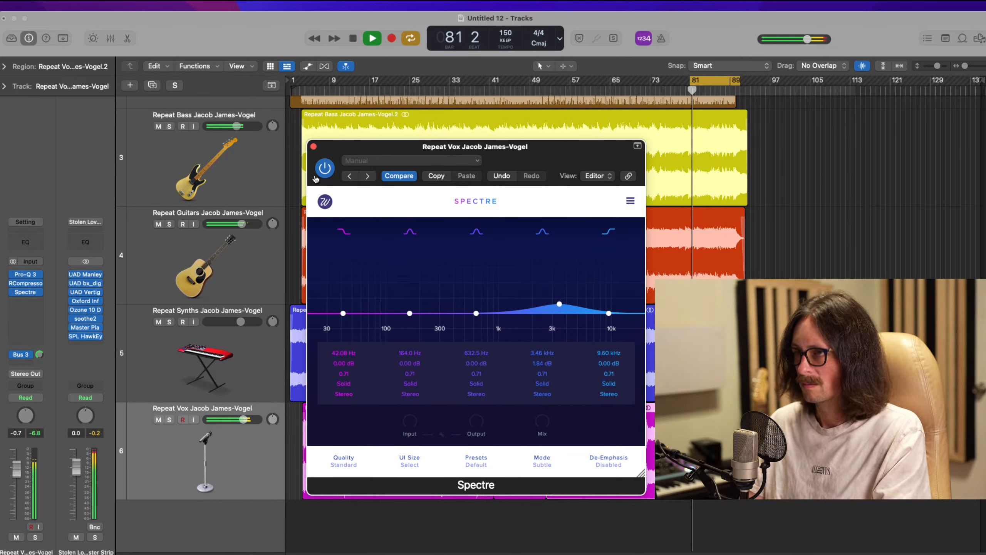
click(314, 146)
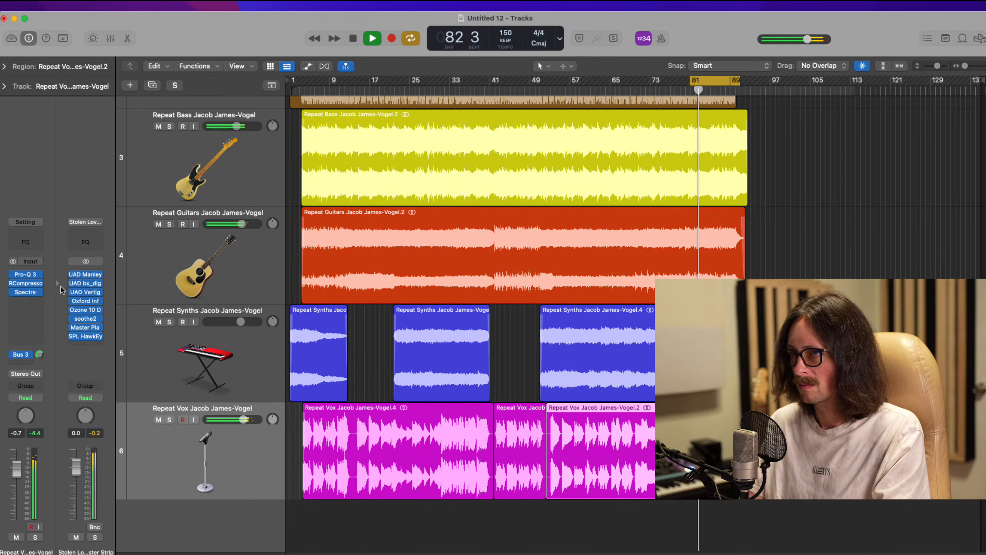
Step: Bypass the vocal track's Pro-Q 3, RCompressor and Spectre during playback and re-enable them to compare
drag(11, 275, 10, 288)
mouse_move(11, 296)
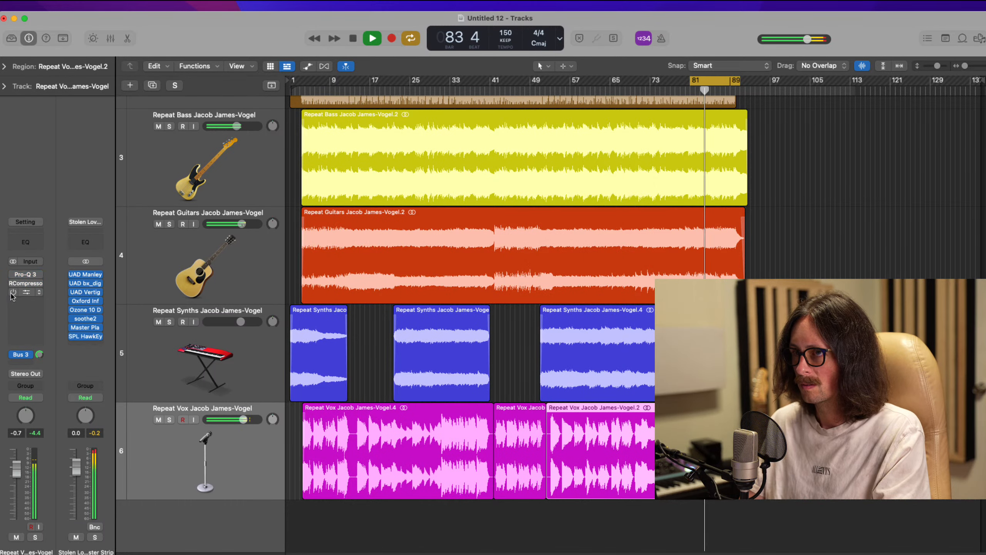
click(14, 275)
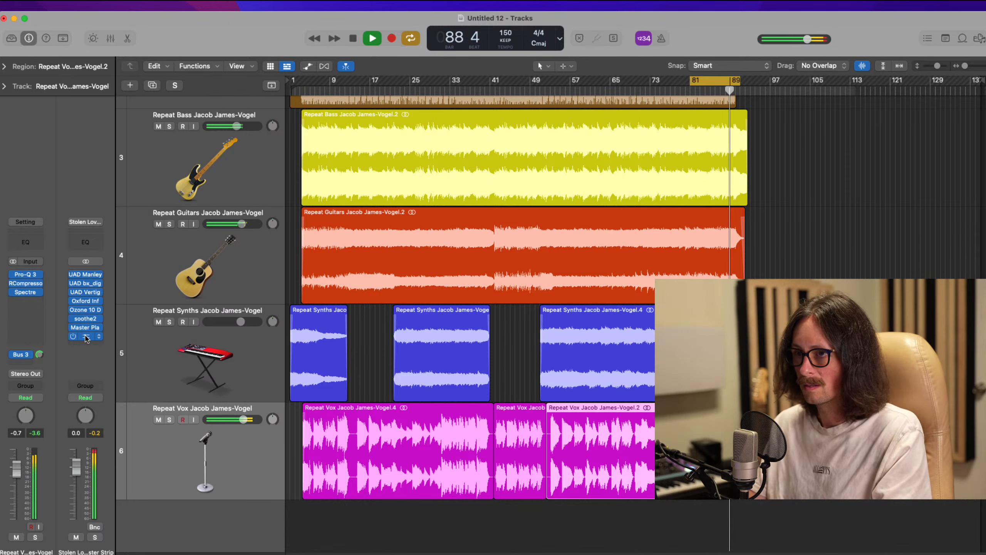
Step: Check the master's levels and loudness in SPL HawkEye while playing from about bar 27, and close the analyser
click(86, 336)
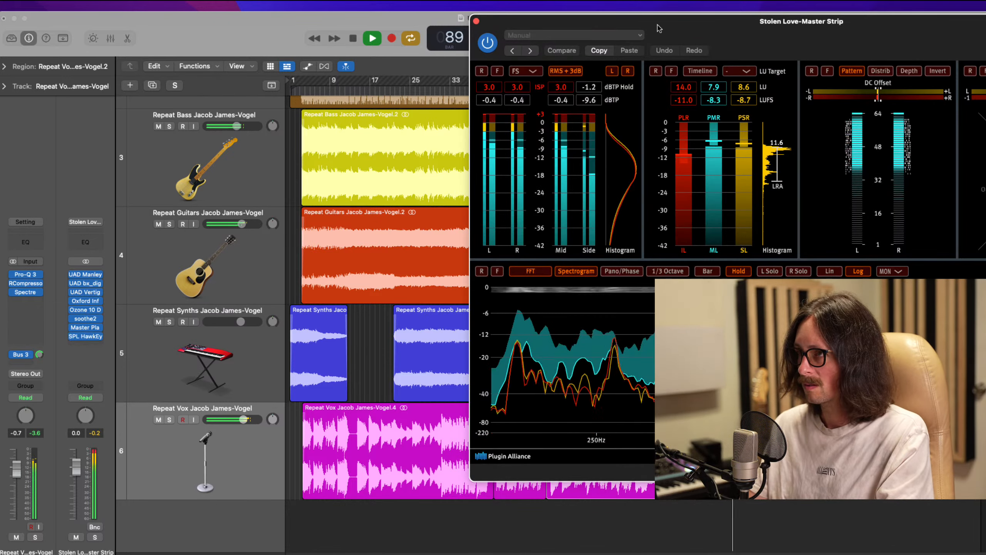
click(425, 90)
drag(683, 39, 243, 56)
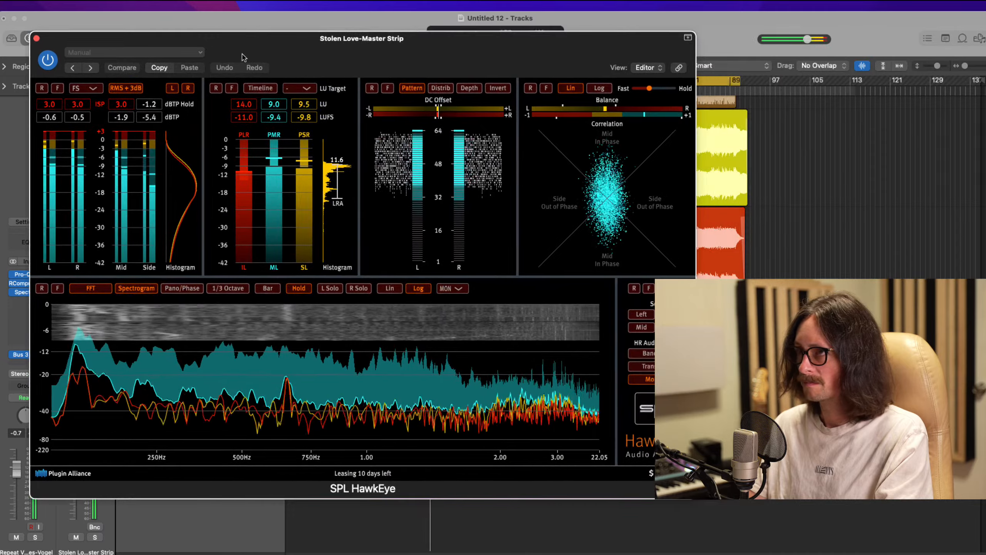
drag(398, 62, 469, 75)
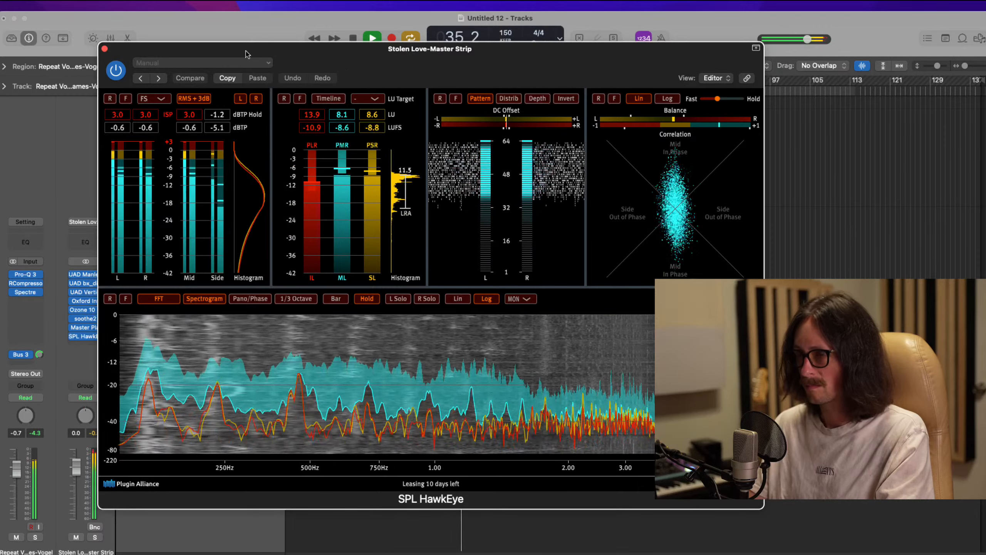
click(105, 49)
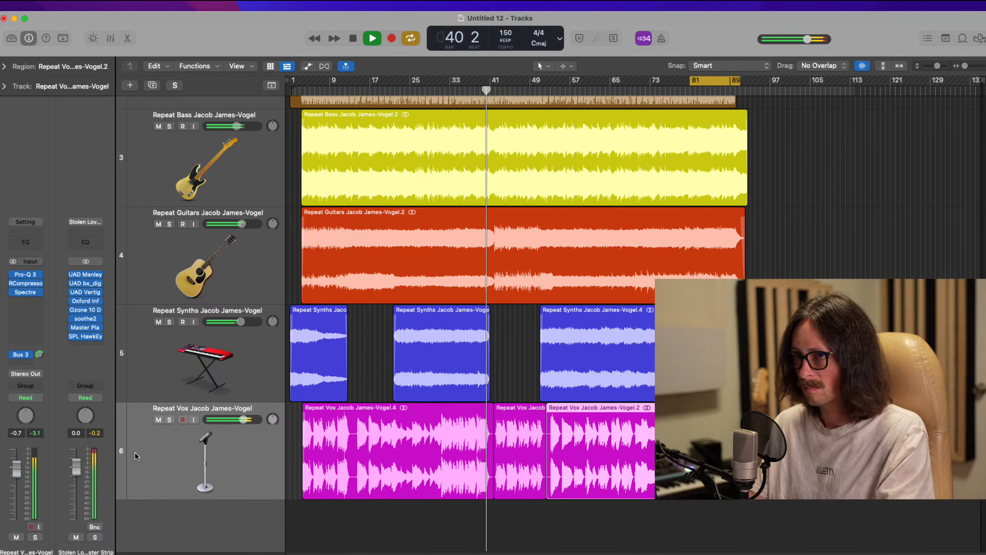
Step: Lower the output gain slightly in the vocal track's RCompressor and close the plug-in
click(25, 282)
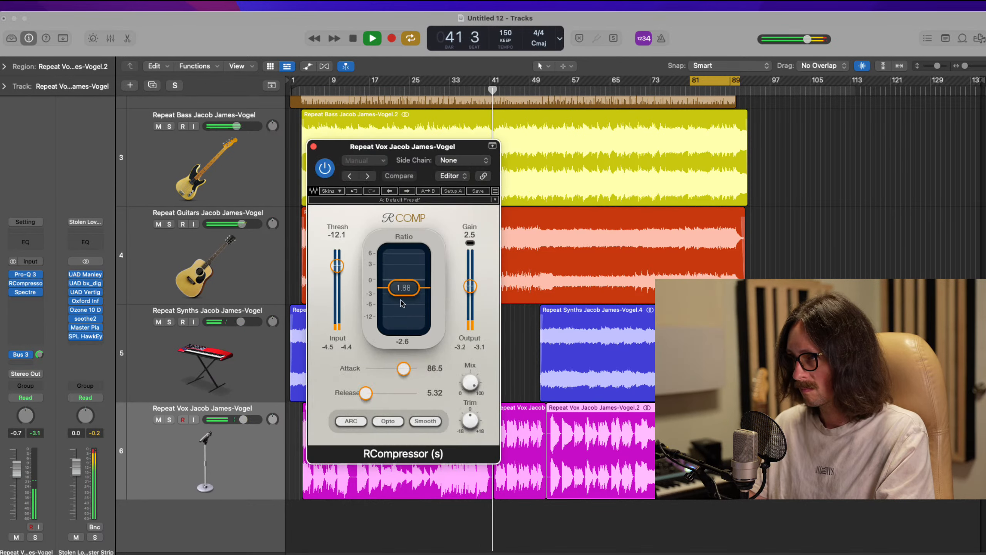
drag(470, 286, 471, 289)
click(314, 146)
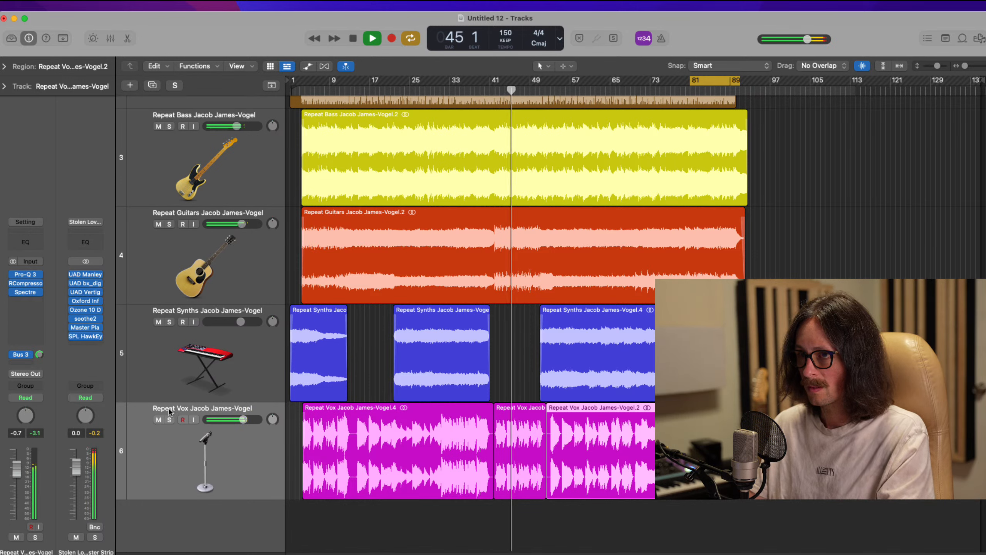
Step: Raise Loud in the master bus's Master Plan to about 5.66 dB, easing it back slightly, and adjust the Clean amount
click(85, 327)
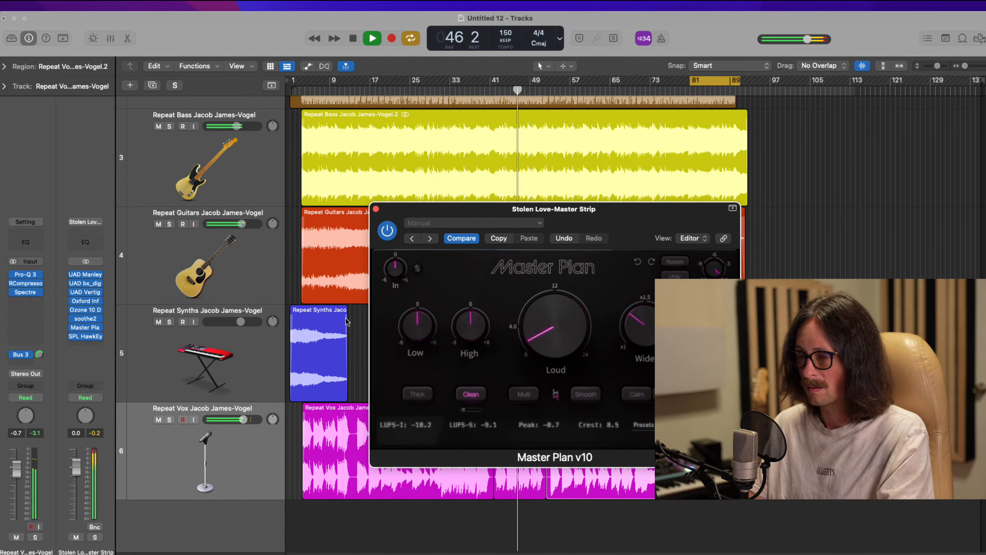
drag(568, 321, 569, 318)
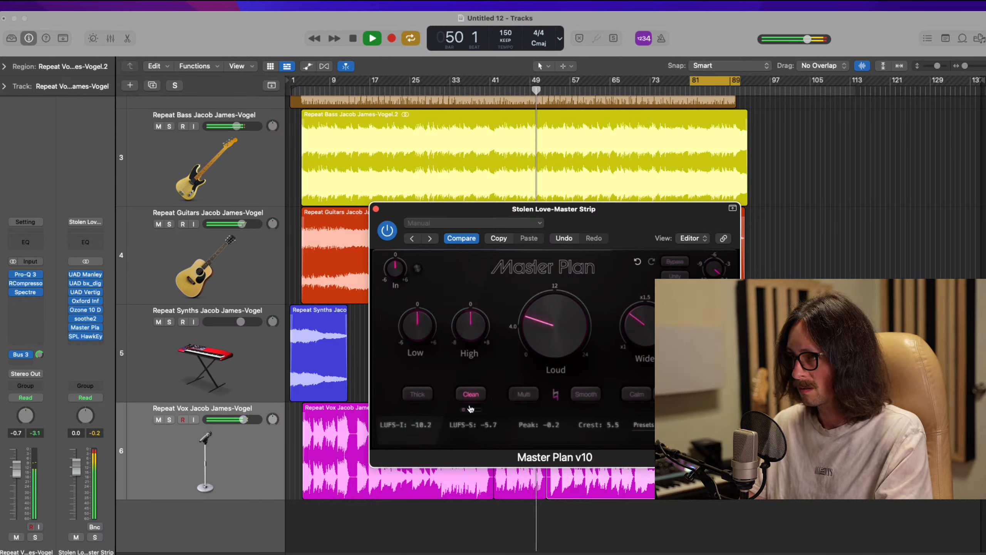
drag(471, 409, 469, 407)
mouse_move(542, 334)
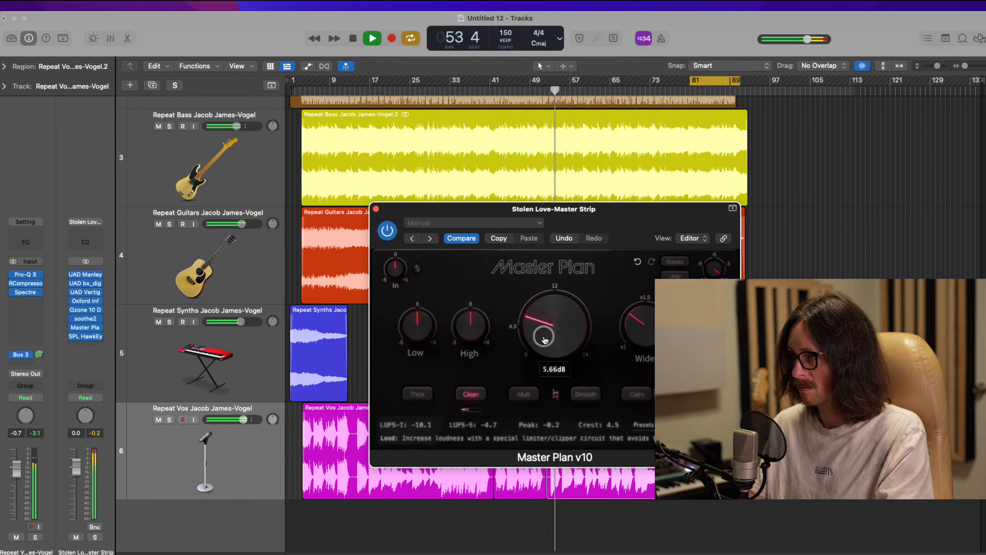
drag(544, 337, 544, 341)
Step: Adjust Wide slightly in Master Plan and turn on Calm, fine-tuning its amount
drag(641, 330, 640, 330)
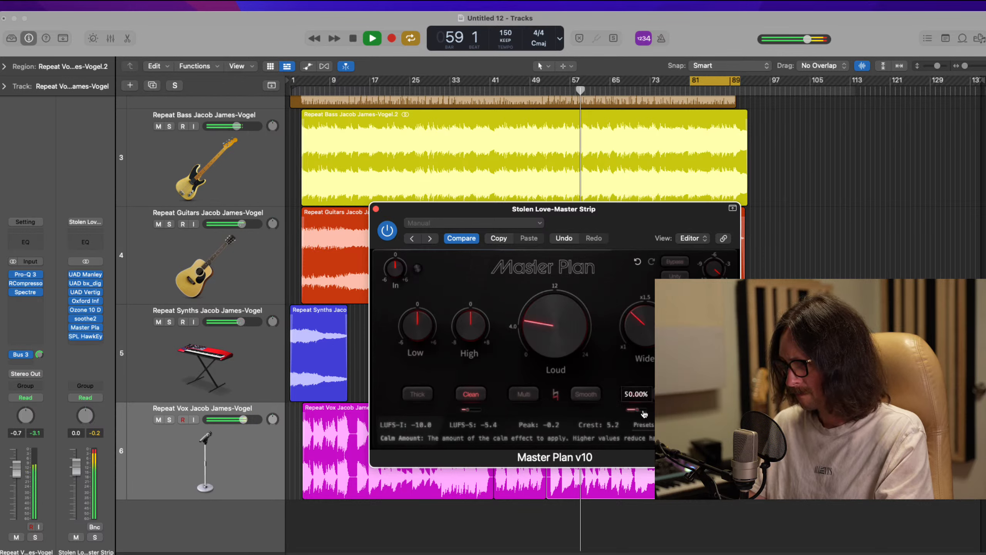
drag(637, 410, 640, 410)
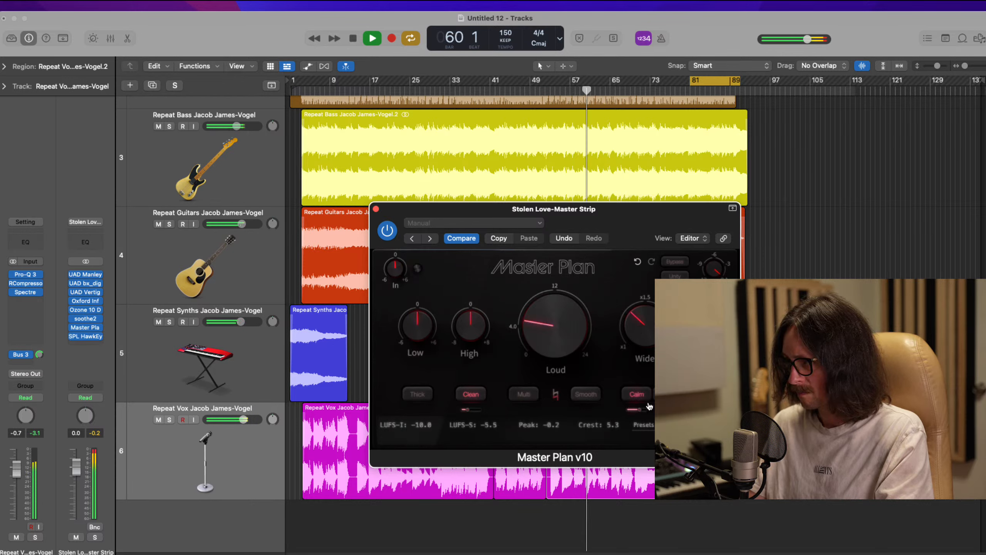
click(637, 411)
drag(637, 415, 640, 414)
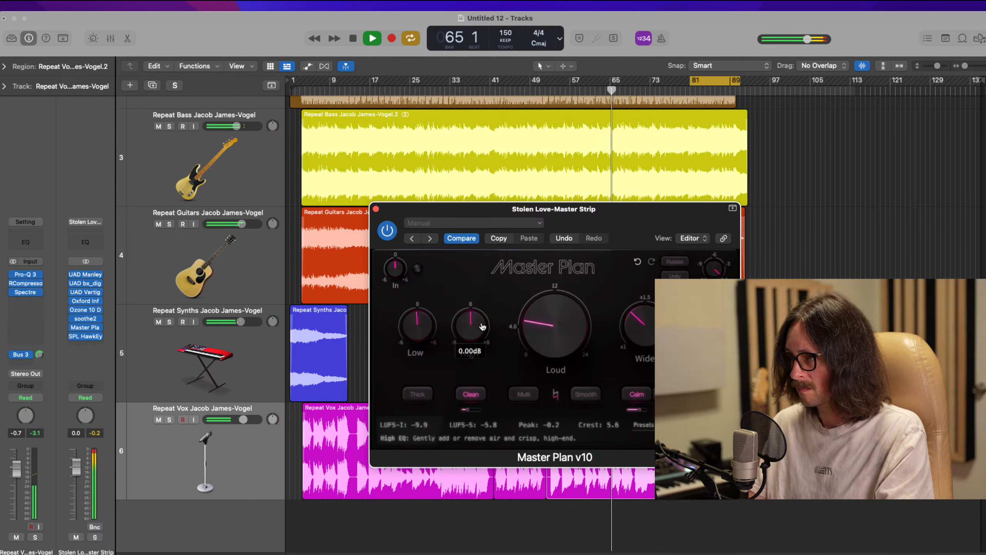
Step: Set Master Plan's Loud to about 5.21 dB and compare the master with the plug-in bypassed and active
drag(548, 330, 547, 327)
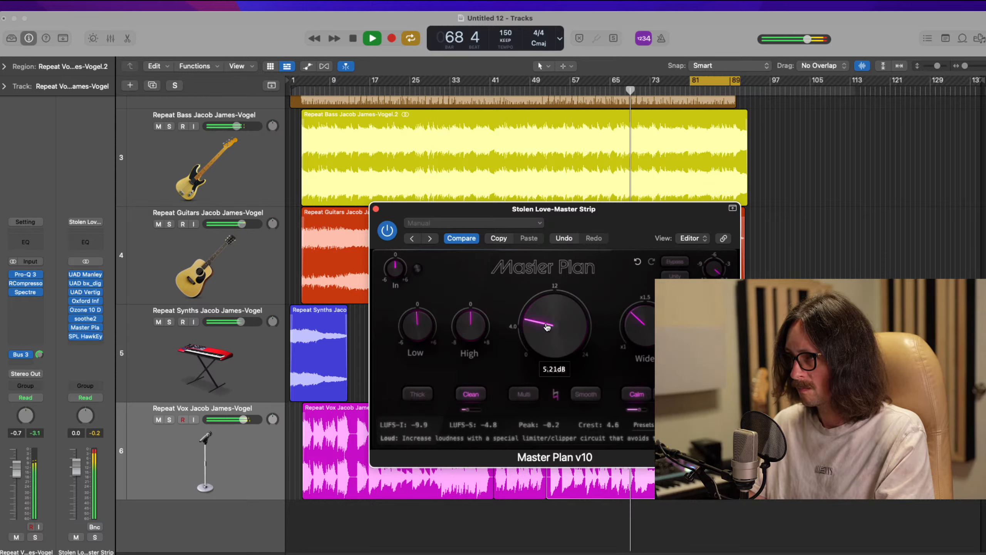
click(386, 231)
click(386, 230)
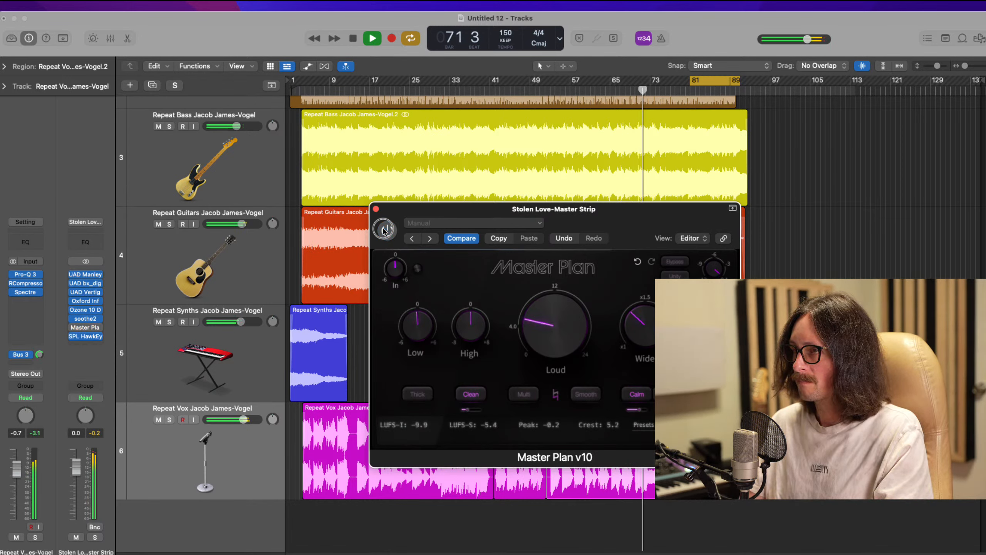
Step: Trim Master Plan's High EQ to about -0.14 dB and close the plug-in
mouse_move(467, 329)
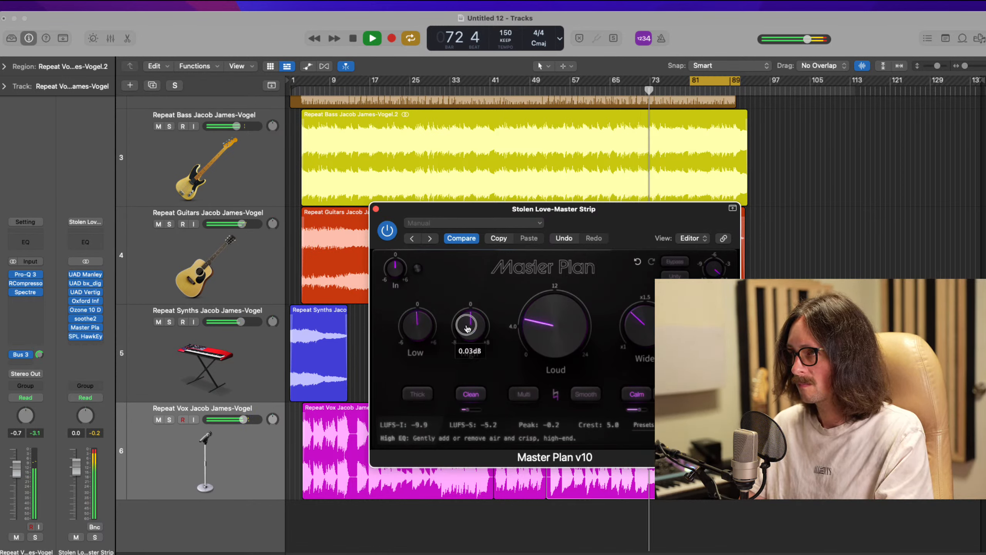
scroll(467, 329, down, 2)
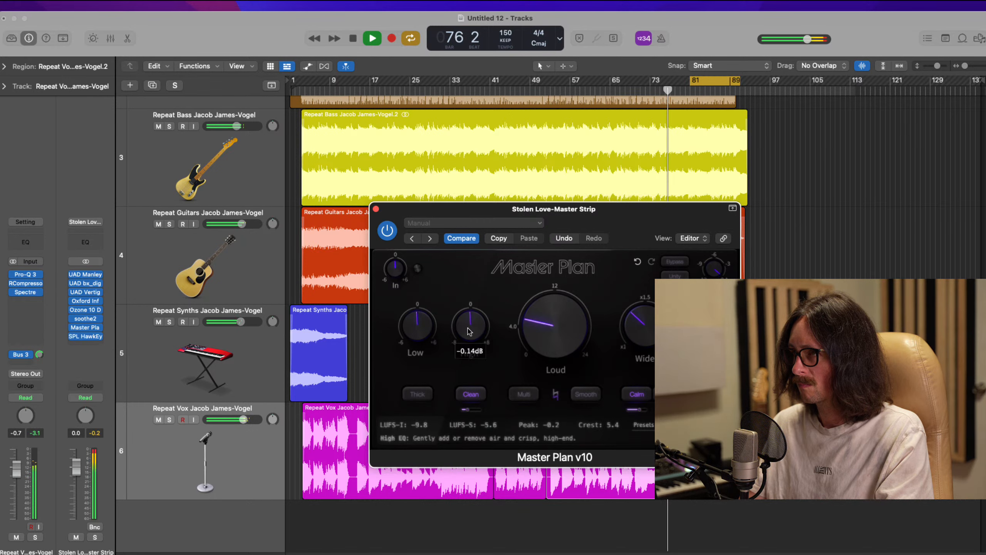
click(376, 209)
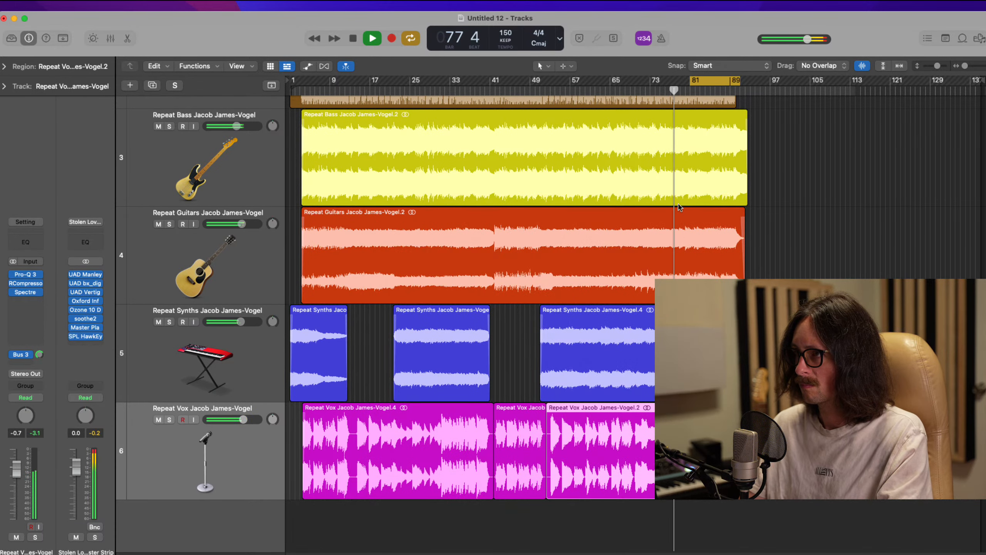
Step: Turn off the cycle range and check the master bus's Manley Variable Mu during playback, including from about bar 21
click(710, 81)
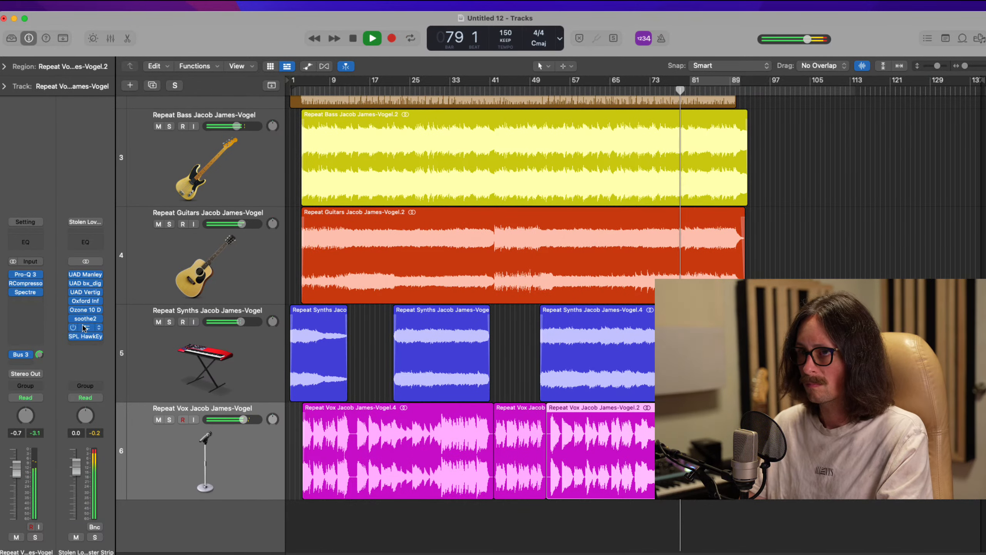
click(86, 274)
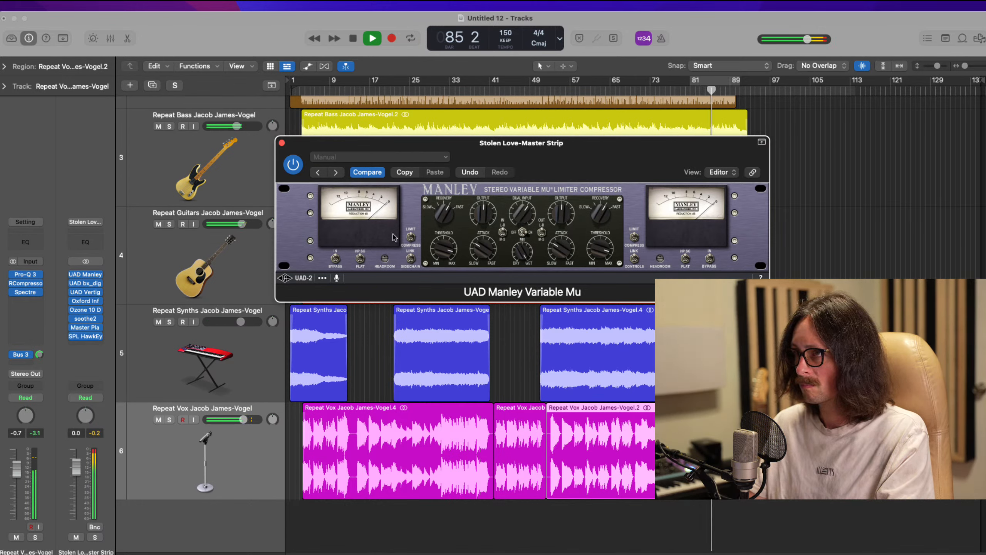
mouse_move(70, 336)
mouse_down()
mouse_move(70, 274)
mouse_move(76, 336)
mouse_up()
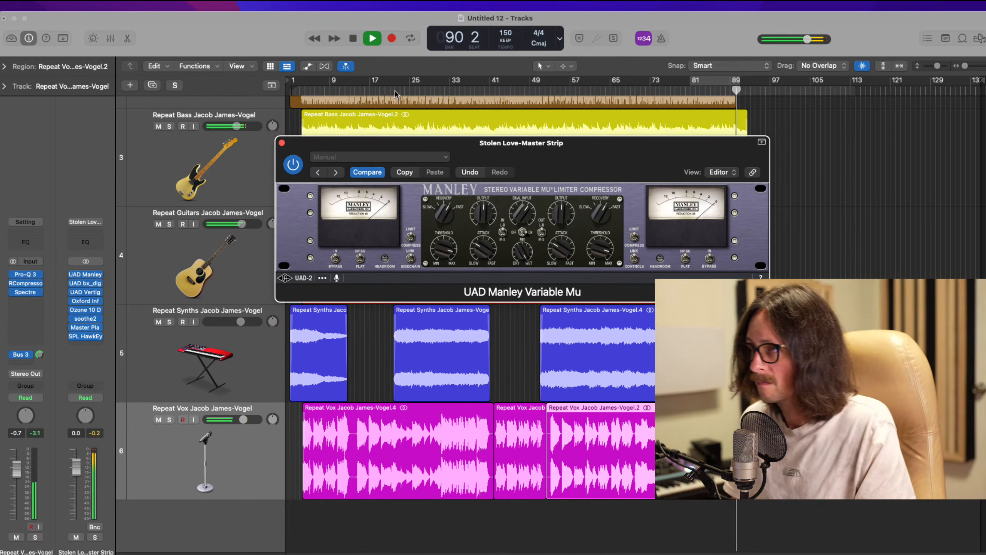
click(395, 91)
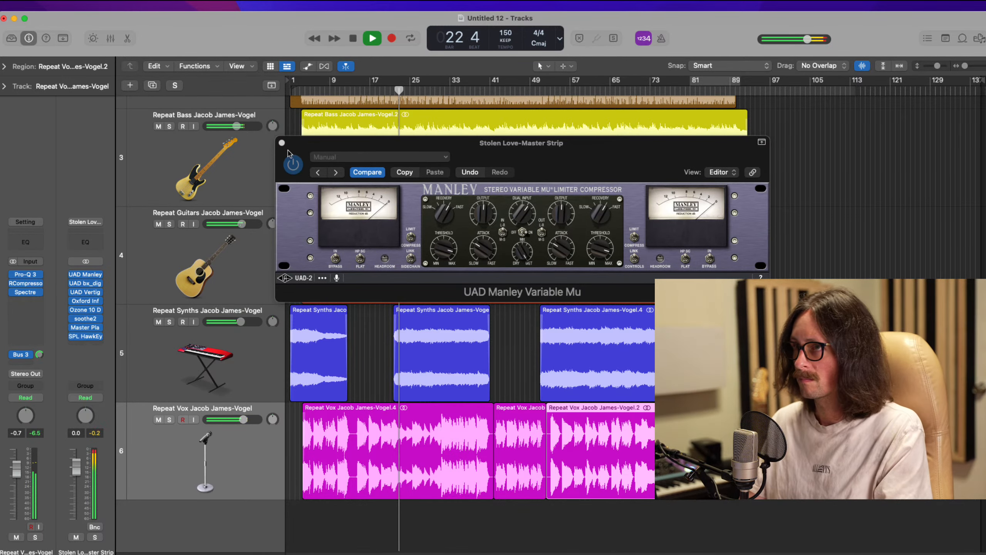
click(282, 143)
Step: Replay the song from near its start and lower the guitars track's volume to -1.8 dB
scroll(477, 324, up, 5)
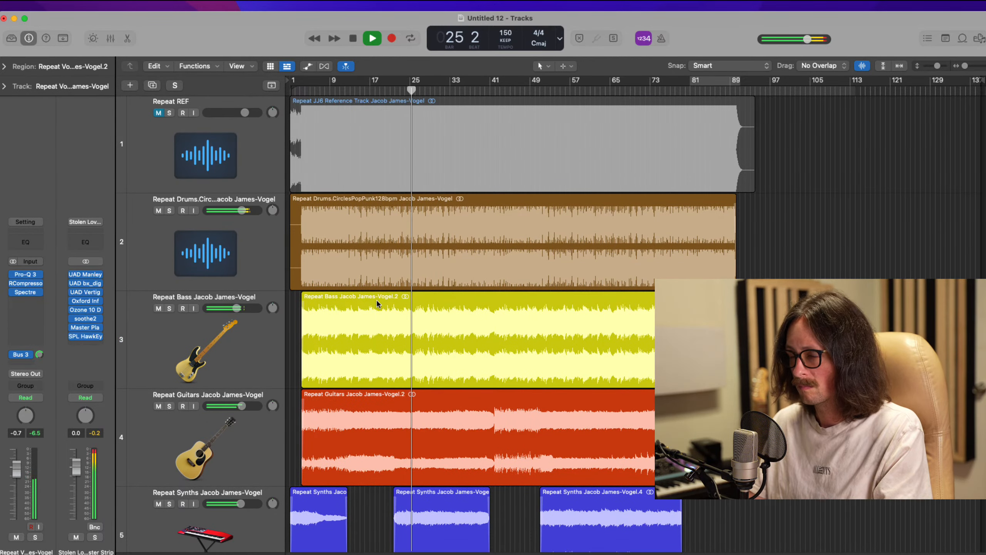
scroll(396, 328, down, 3)
scroll(396, 330, down, 2)
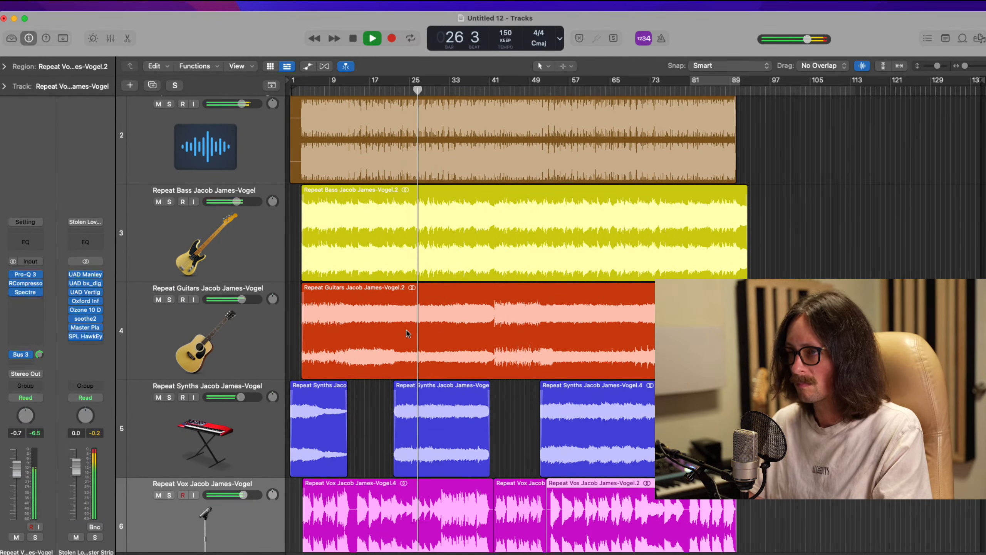
click(305, 95)
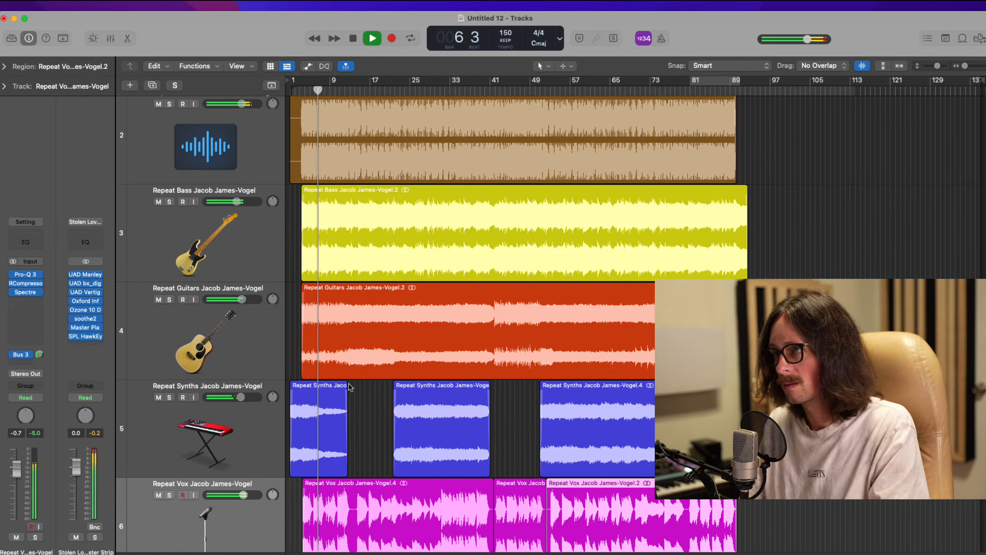
click(223, 346)
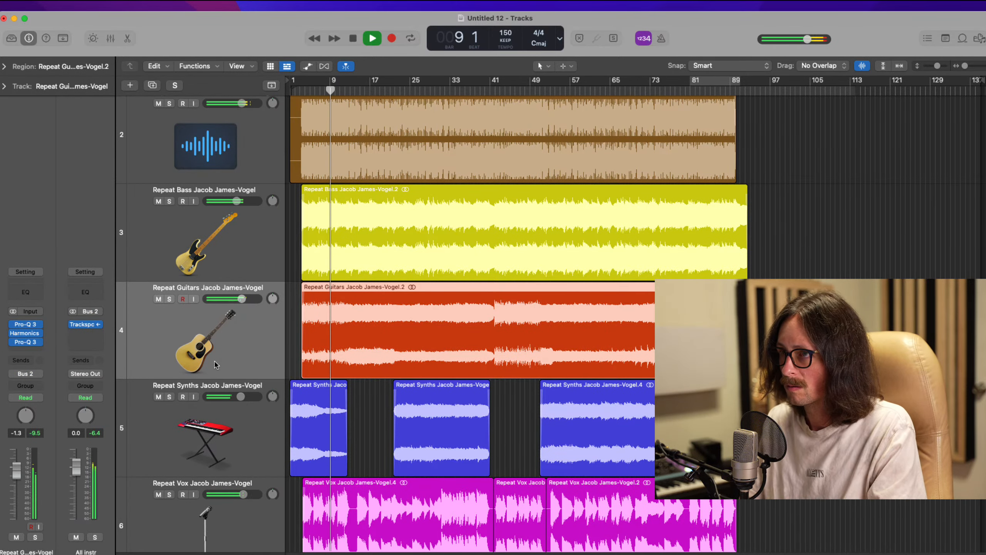
drag(242, 298, 240, 299)
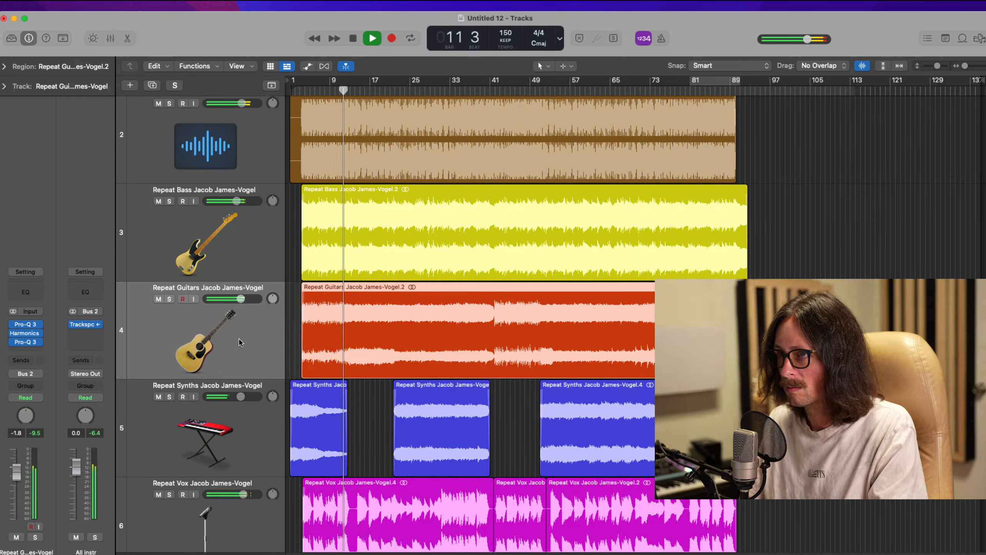
Step: Listen to the mix while reviewing the bass, vocal, synth and drum channel strips, and stop playback
click(216, 241)
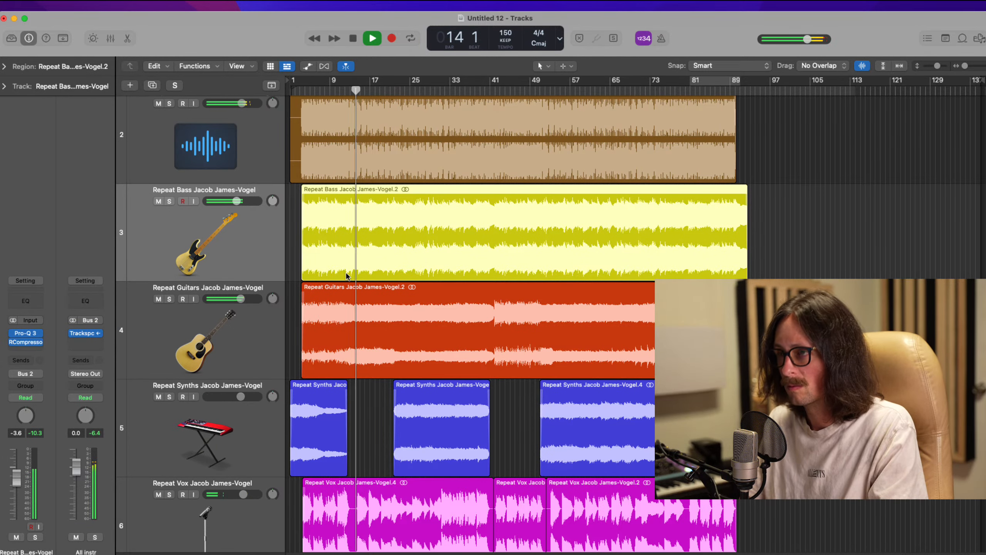
scroll(309, 320, down, 4)
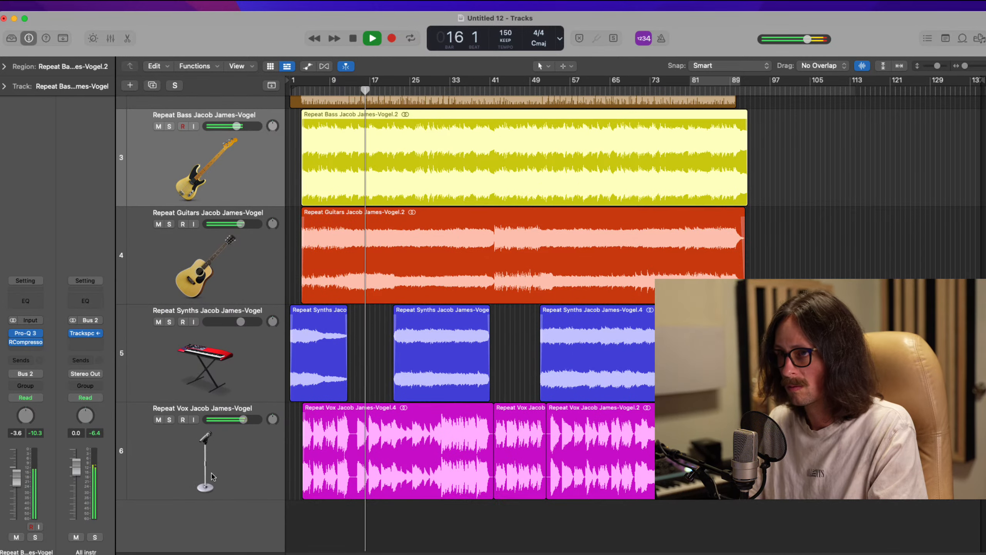
click(211, 477)
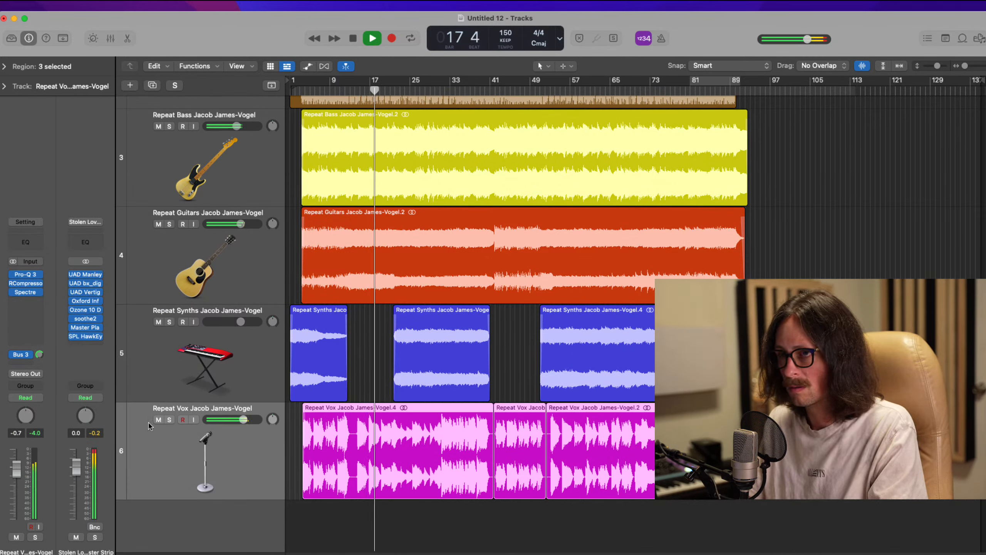
click(145, 341)
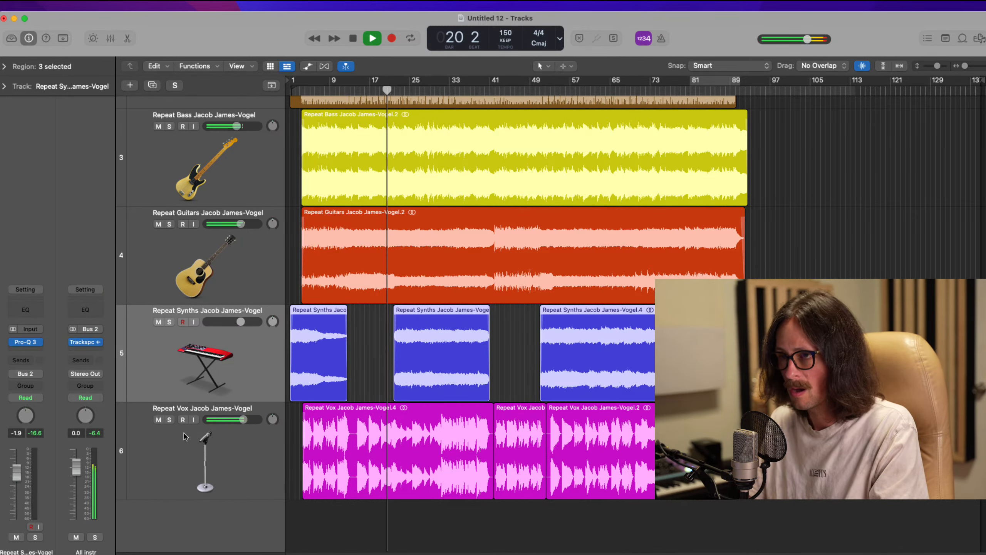
scroll(209, 202, up, 3)
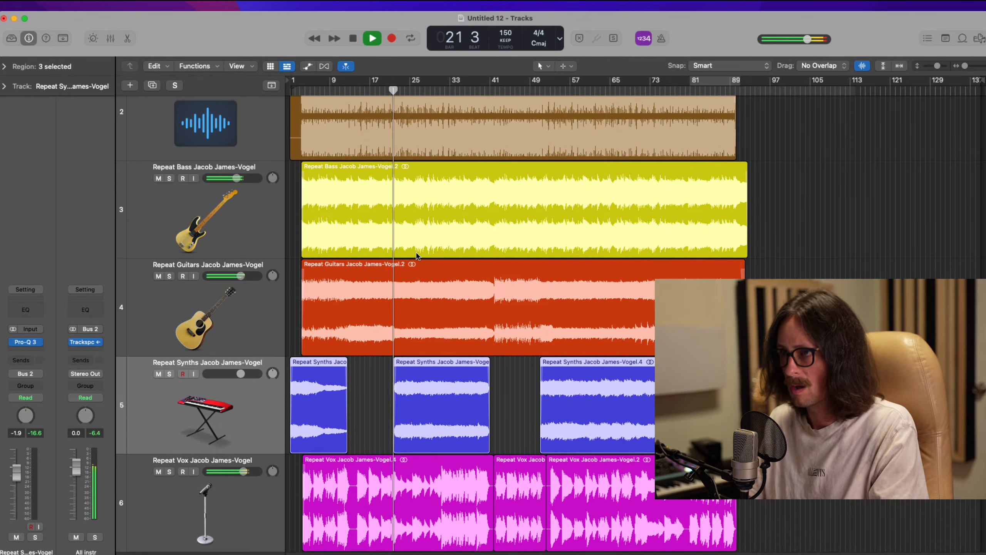
click(211, 199)
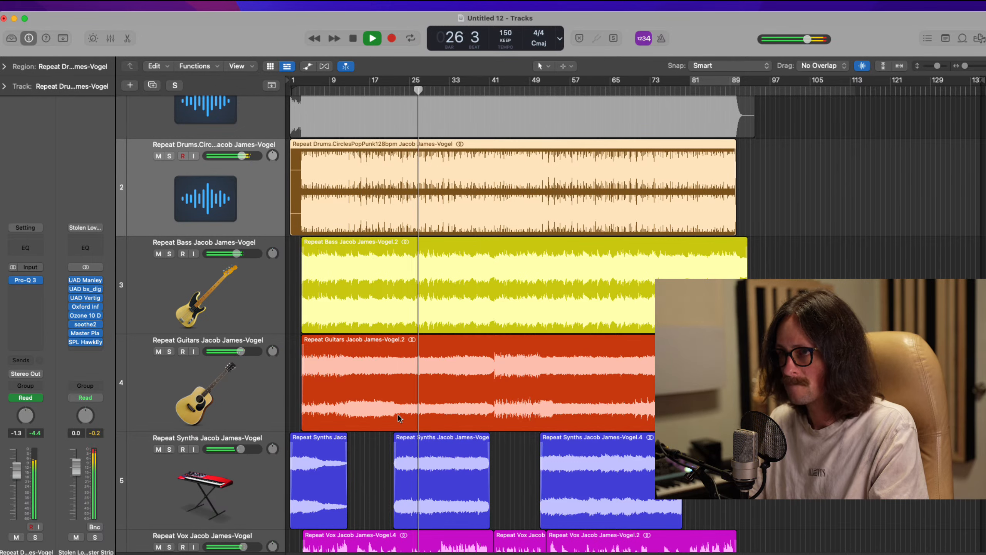
key(space)
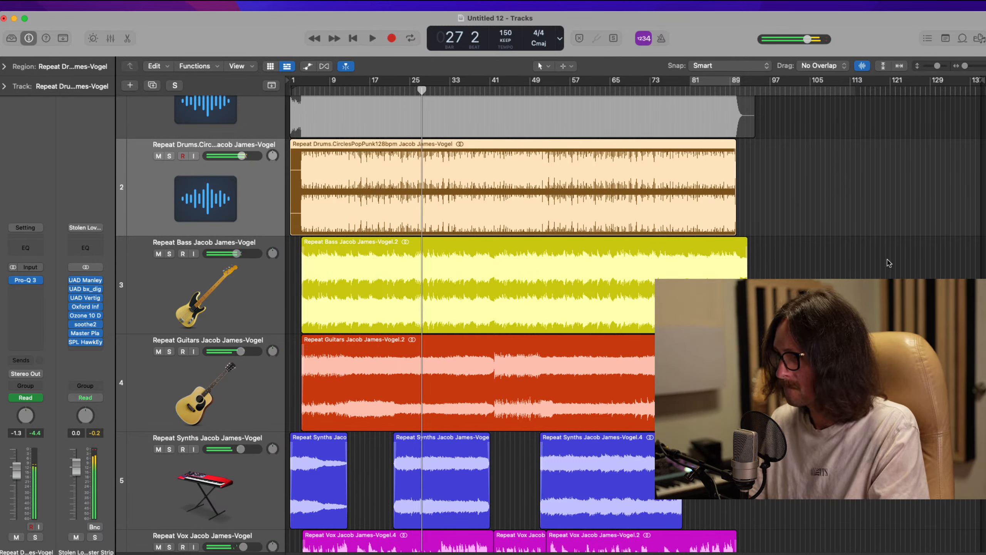
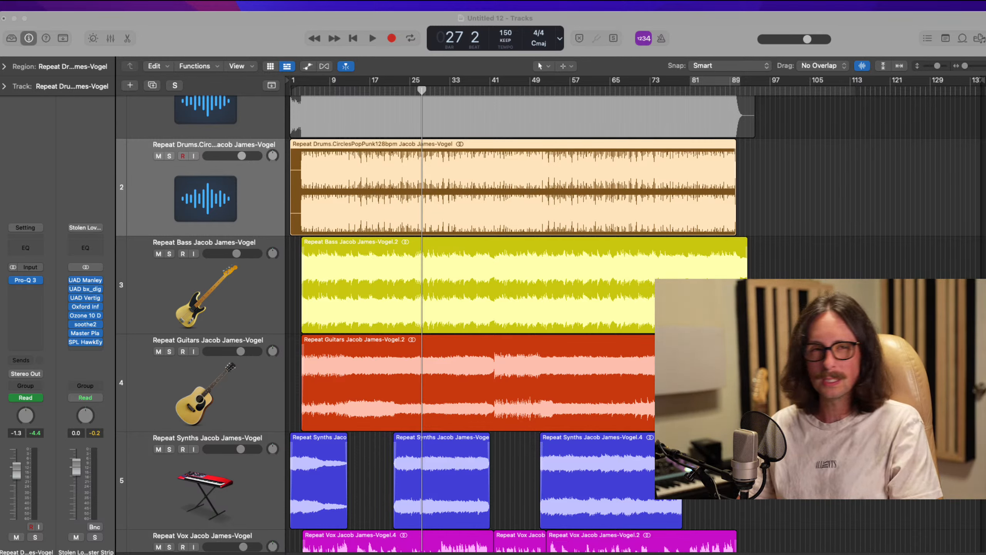
Step: Unmute the reference track, audition it soloed at bar 15 with the master bus plug-ins bypassed, and clear its solo
click(235, 498)
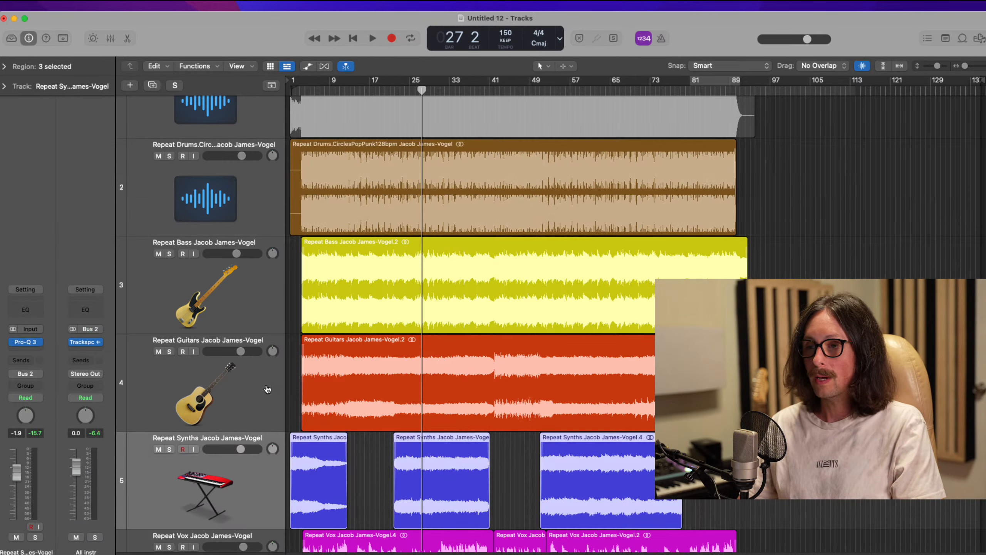
click(212, 394)
scroll(336, 356, up, 3)
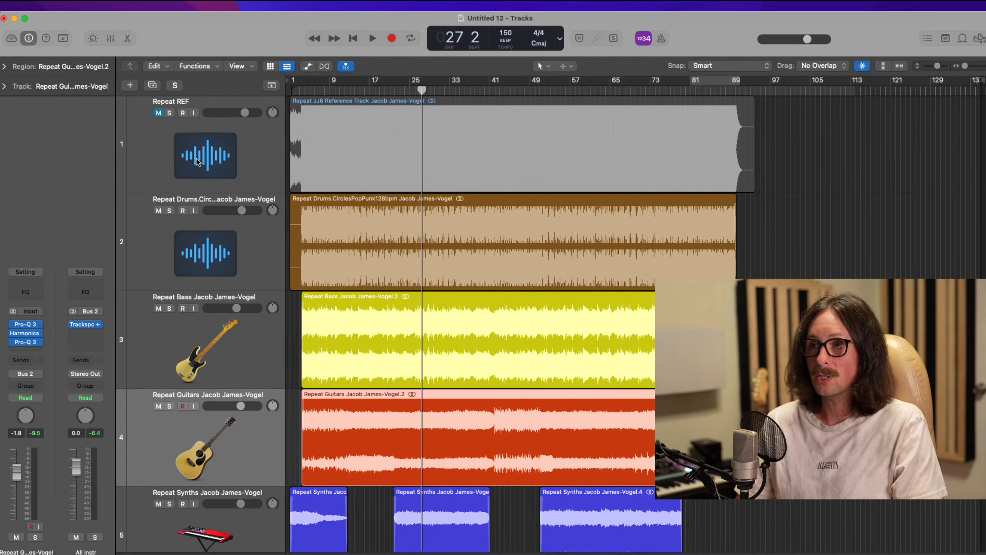
click(167, 106)
click(158, 112)
click(169, 112)
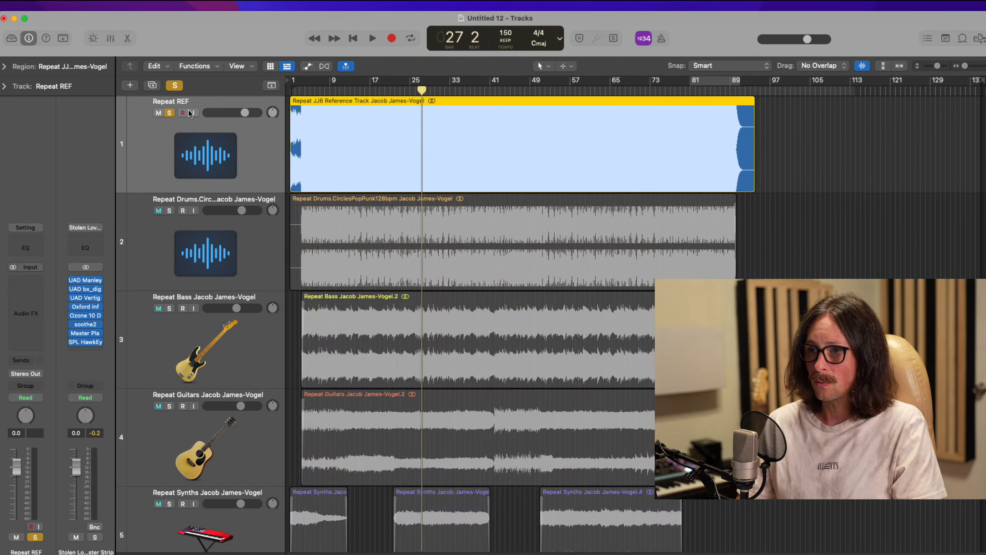
click(359, 91)
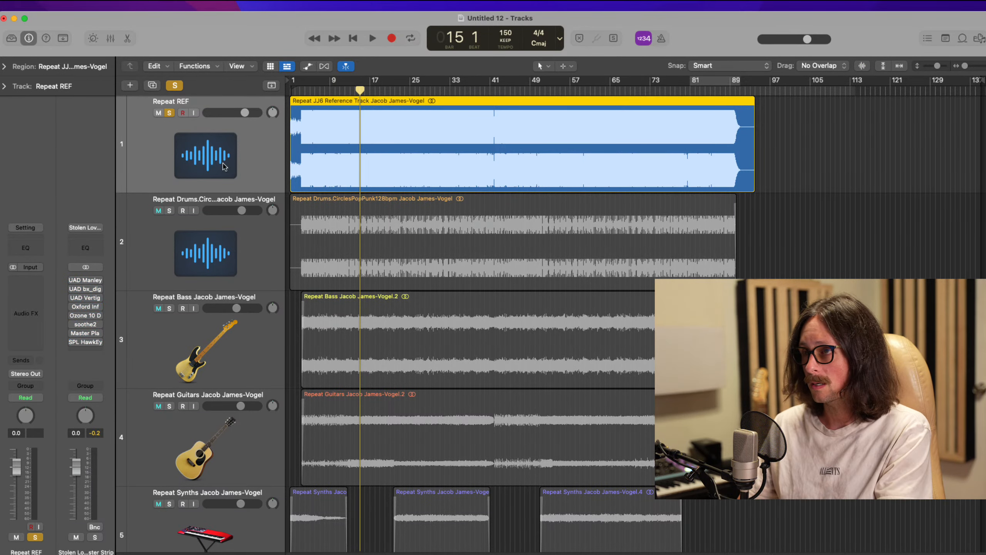
click(168, 113)
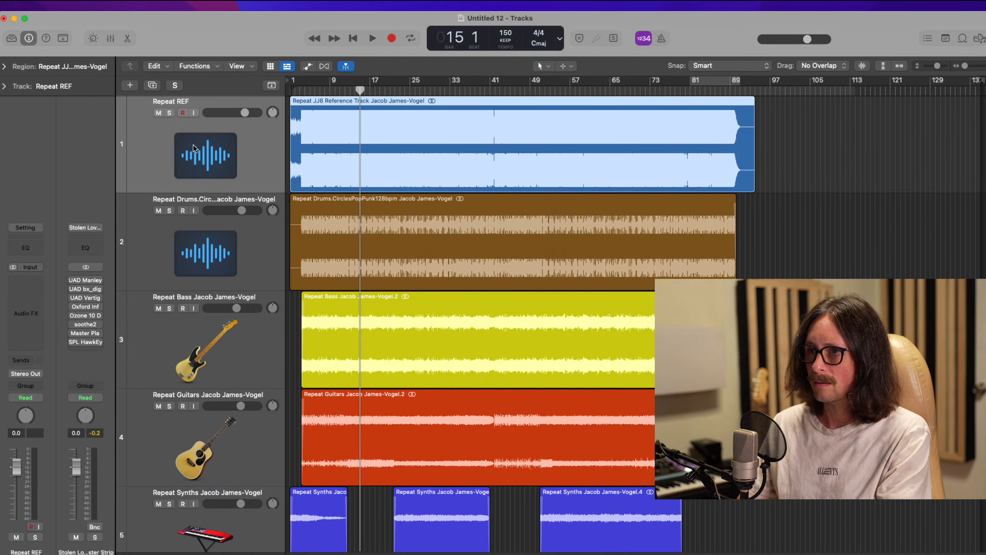
Step: Route the All instr bus's output to Bus 4 in the mixer and name the new aux channel Mst Aux
click(230, 275)
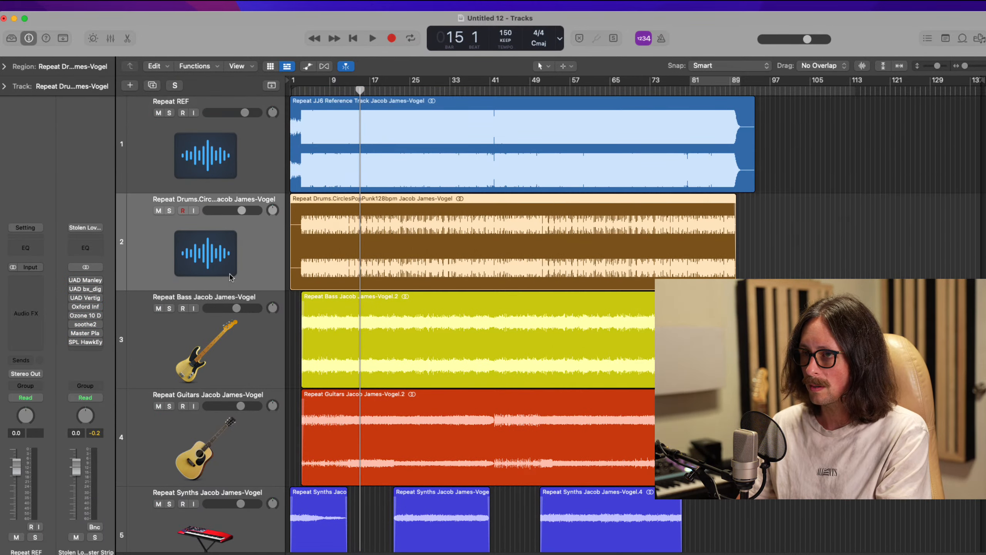
scroll(241, 368, down, 1)
click(261, 326)
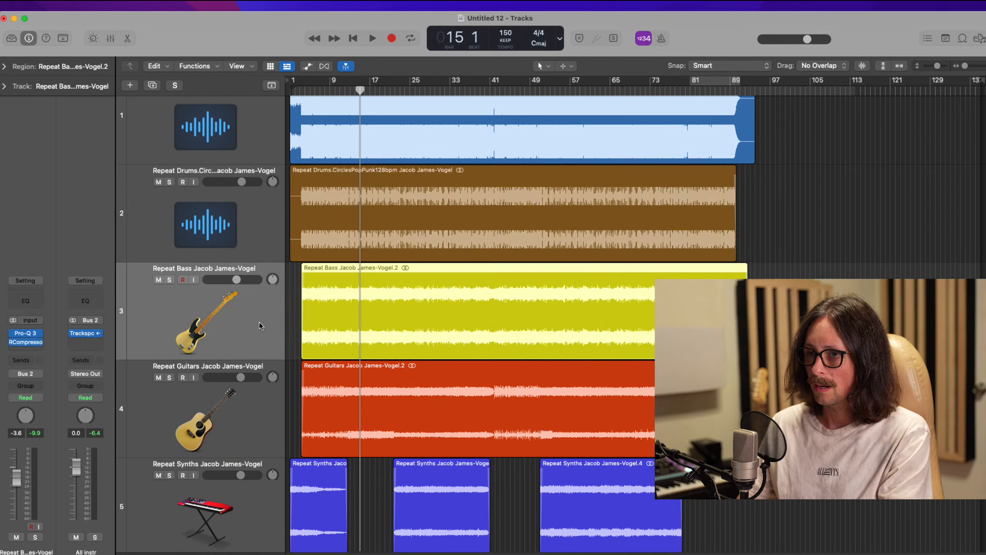
key(x)
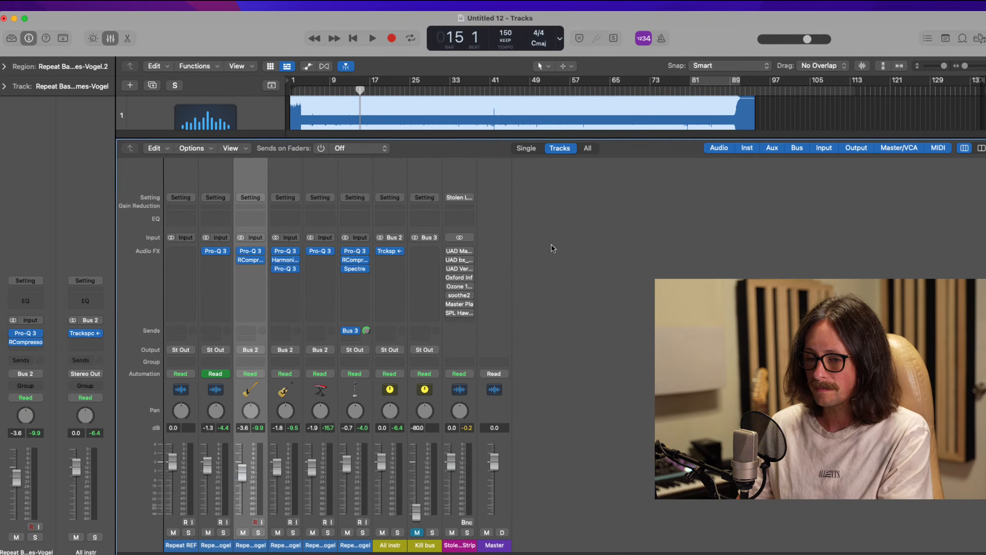
click(396, 350)
mouse_move(403, 395)
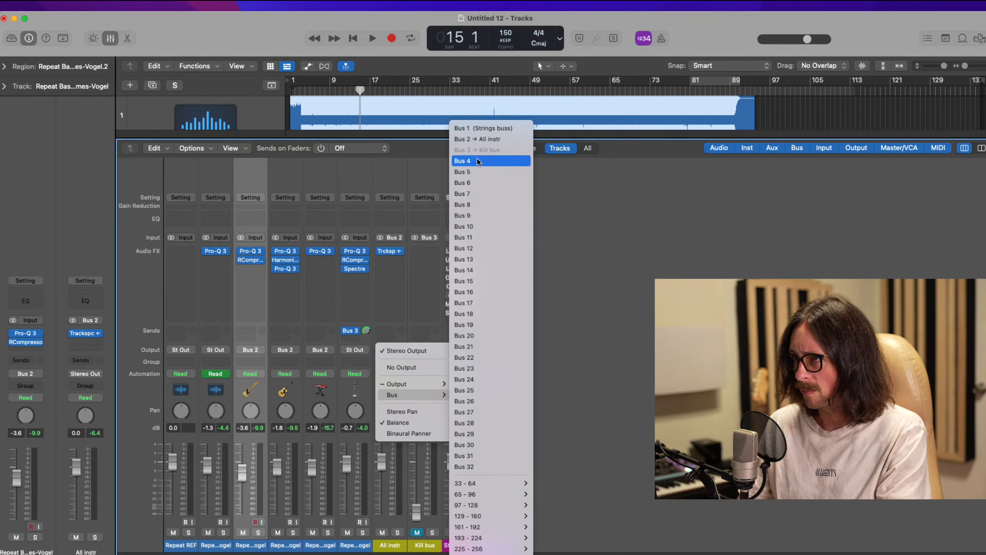
click(464, 160)
double_click(466, 546)
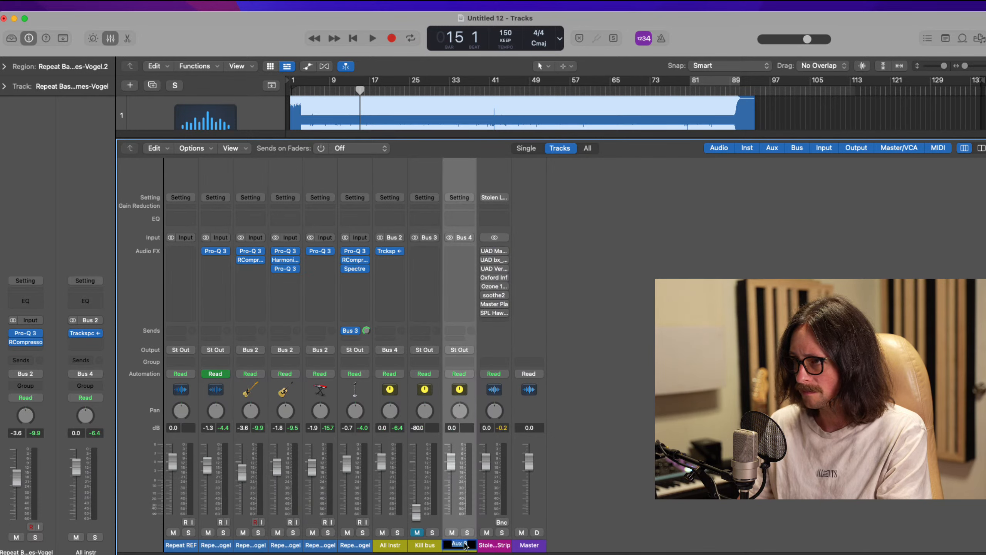
text(Ms)
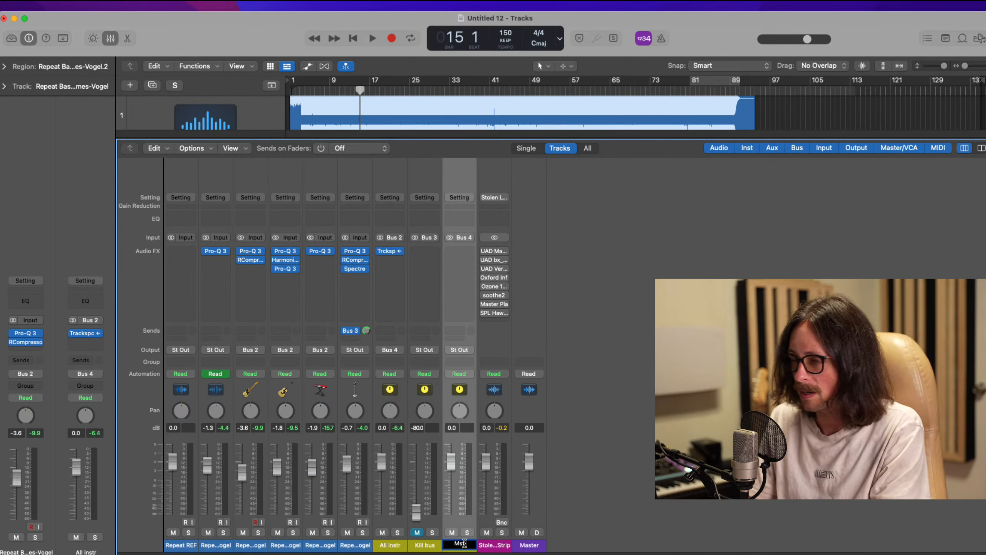
text(t Buss)
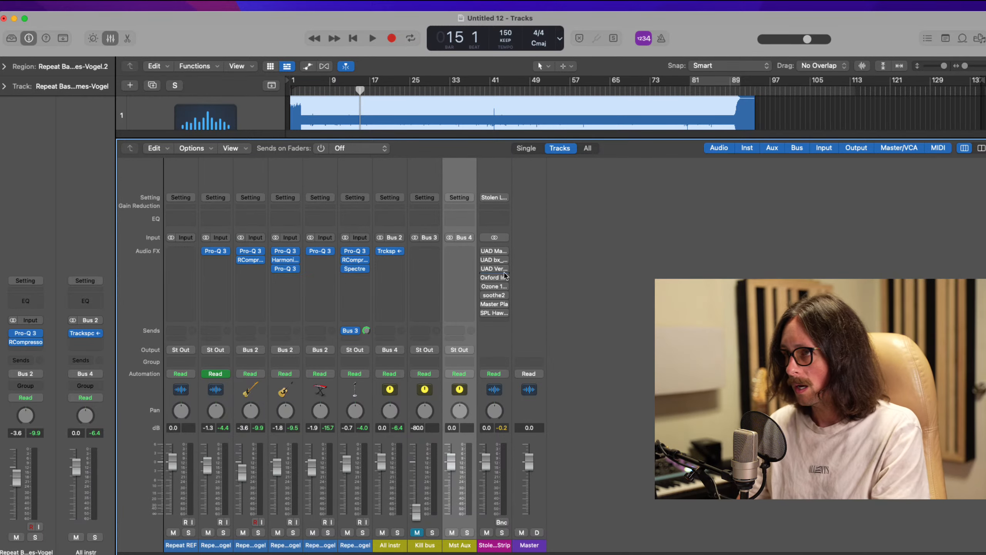
Step: Move the UAD Manley Variable Mu, bx_digital V3 and Vertigo VSM-3 plug-ins from the stereo output strip to Mst Aux
click(493, 250)
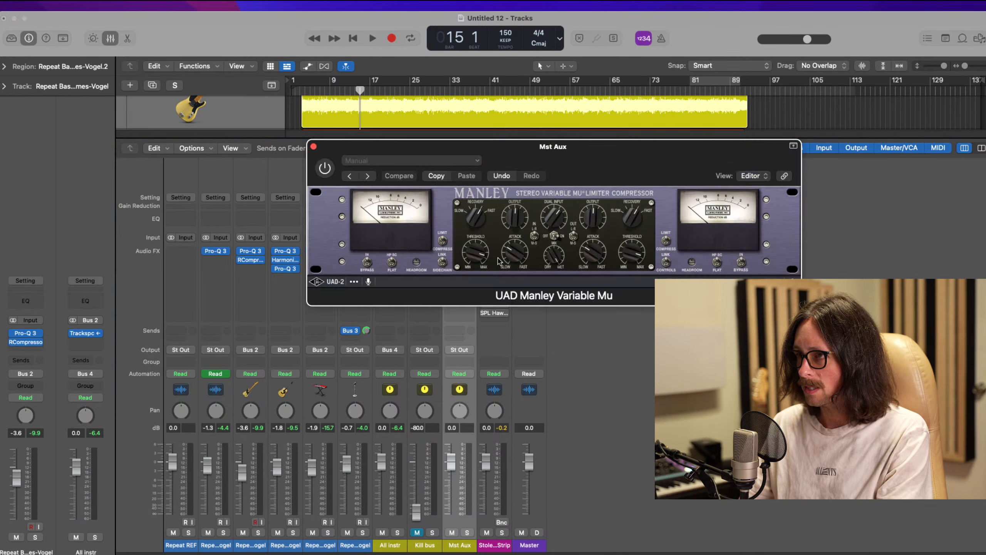
click(313, 146)
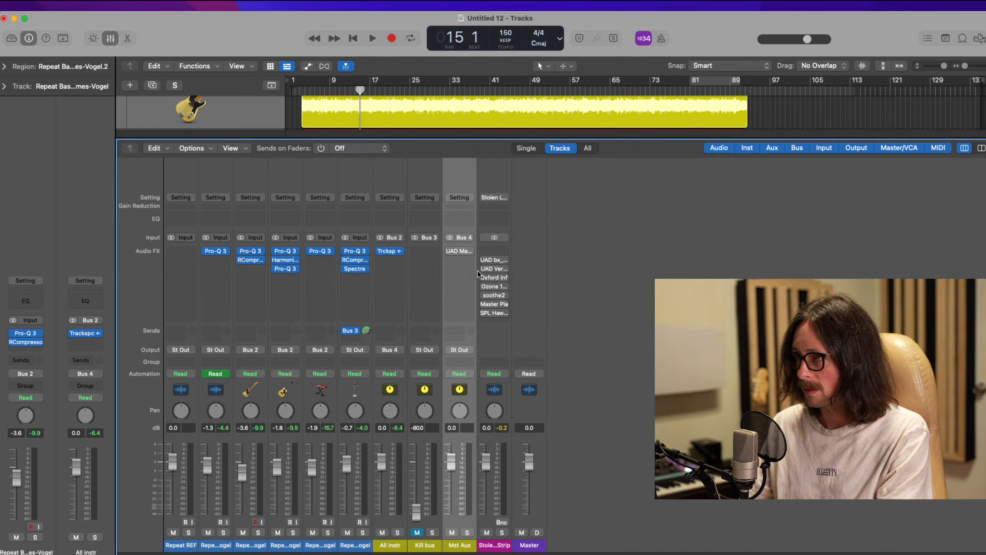
drag(492, 263, 452, 263)
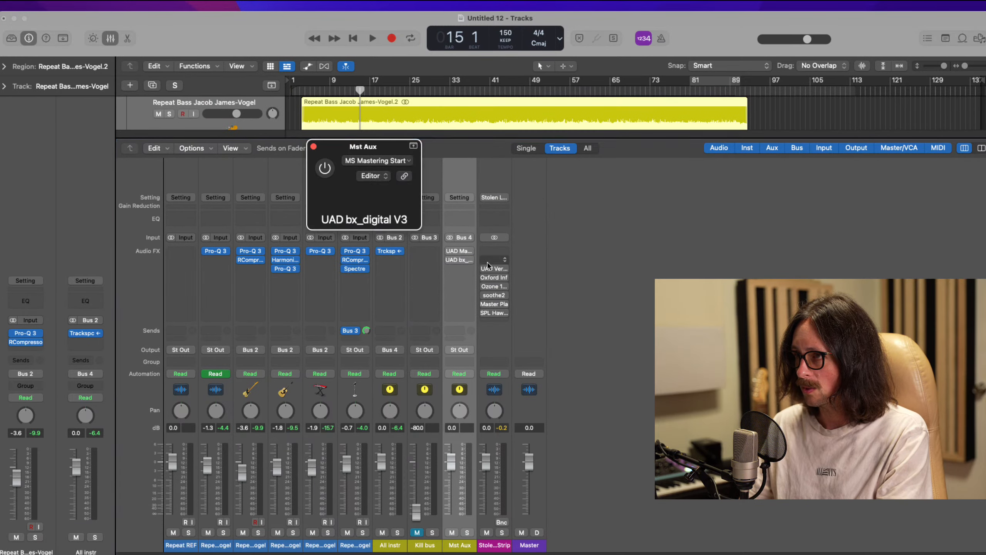
click(313, 146)
drag(481, 270, 460, 269)
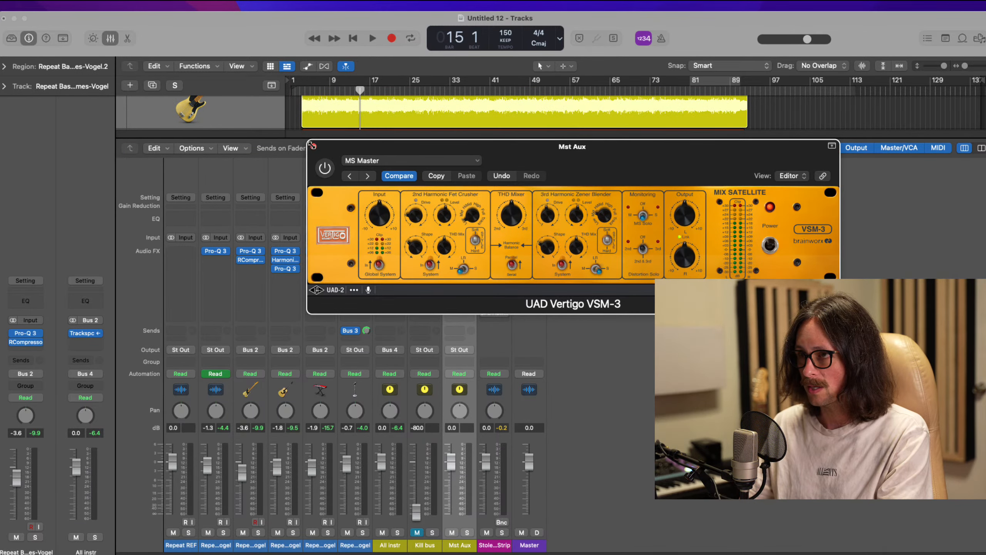
click(312, 146)
Step: Move Oxford Inflator, Ozone 10 Dynamic EQ, soothe2 and Master Plan onto Mst Aux, and rename the stereo output strip as Master
drag(494, 277, 471, 277)
drag(417, 148, 816, 124)
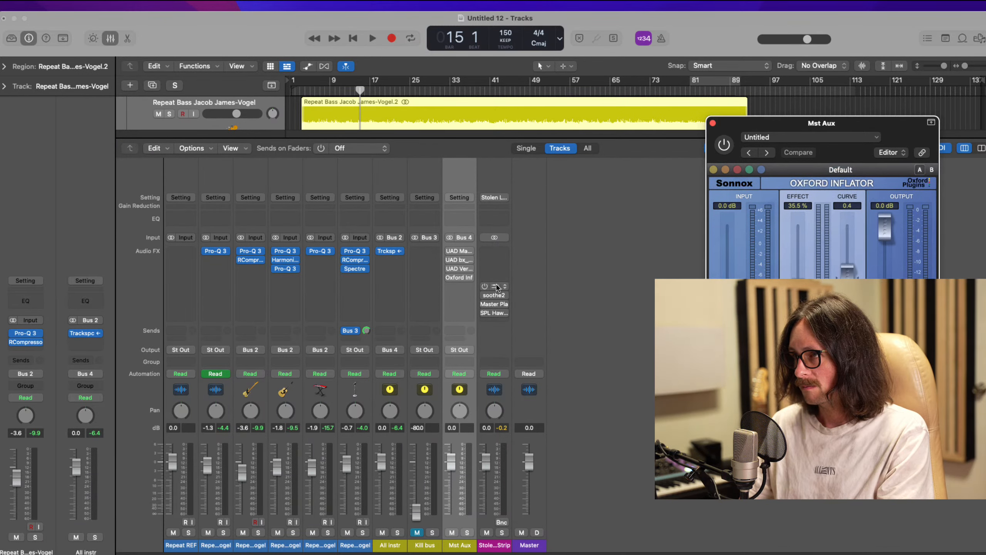
drag(498, 287, 462, 287)
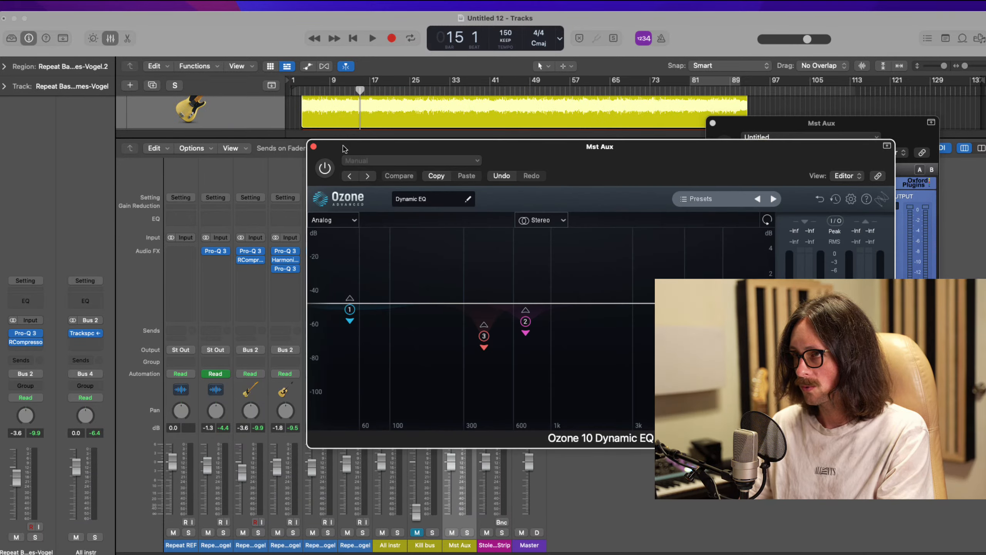
click(314, 147)
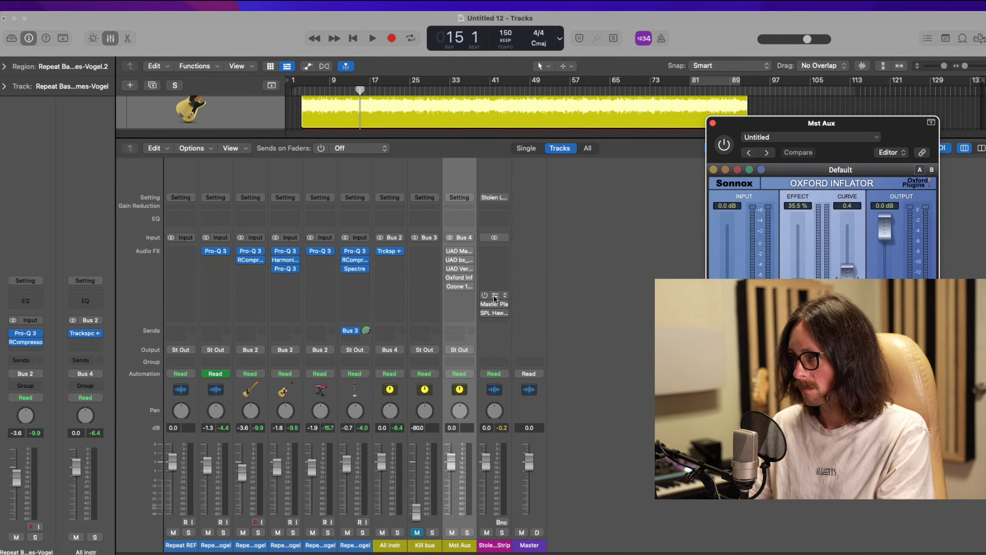
drag(471, 297, 462, 295)
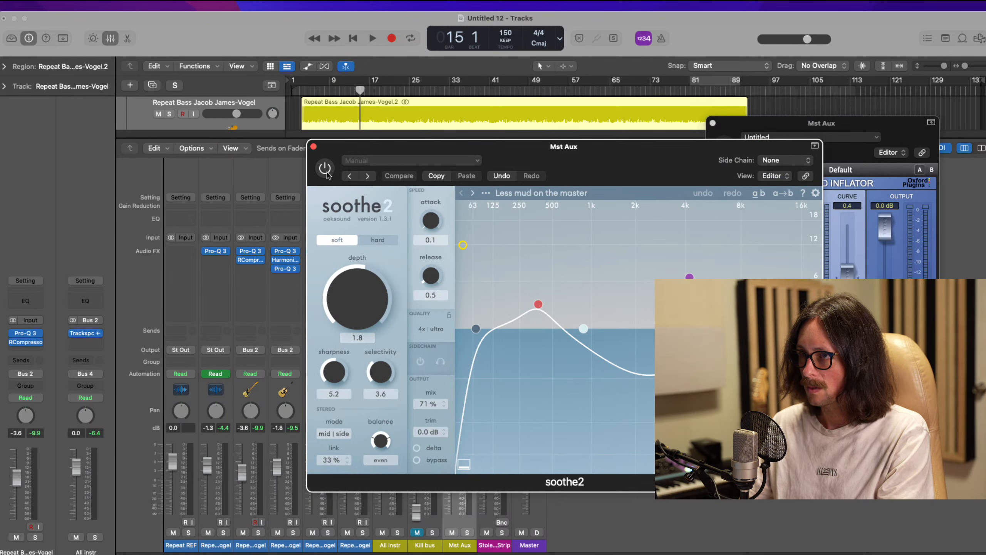
click(314, 147)
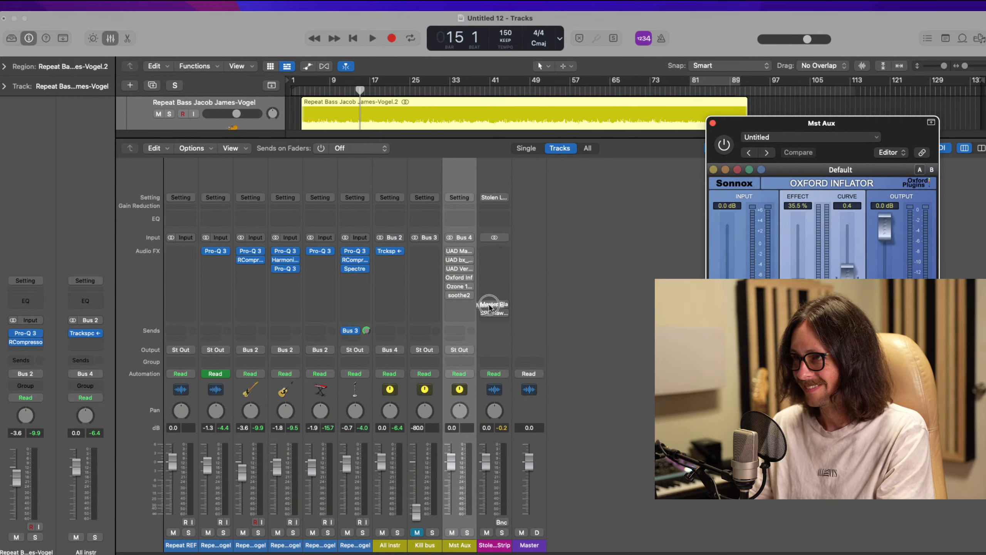
drag(489, 307, 459, 304)
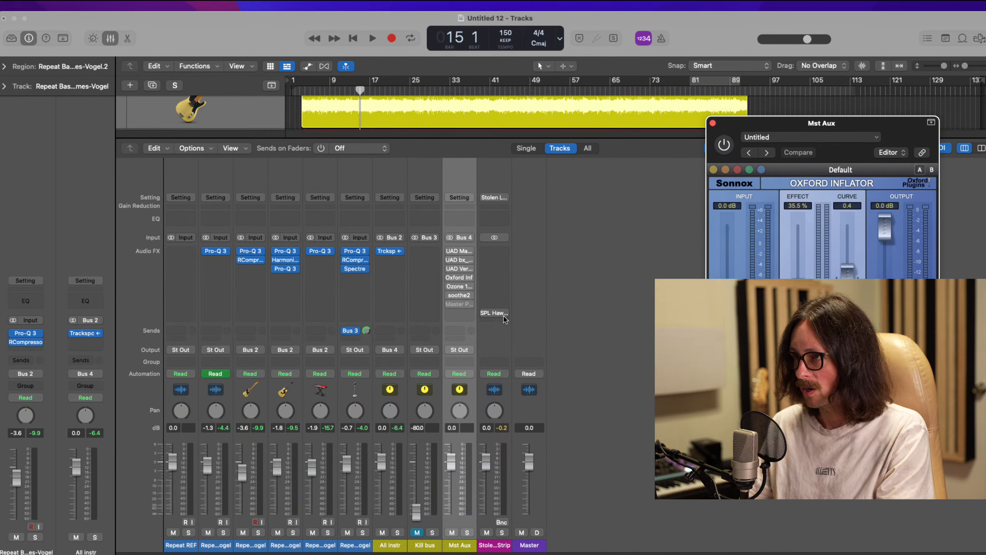
click(313, 147)
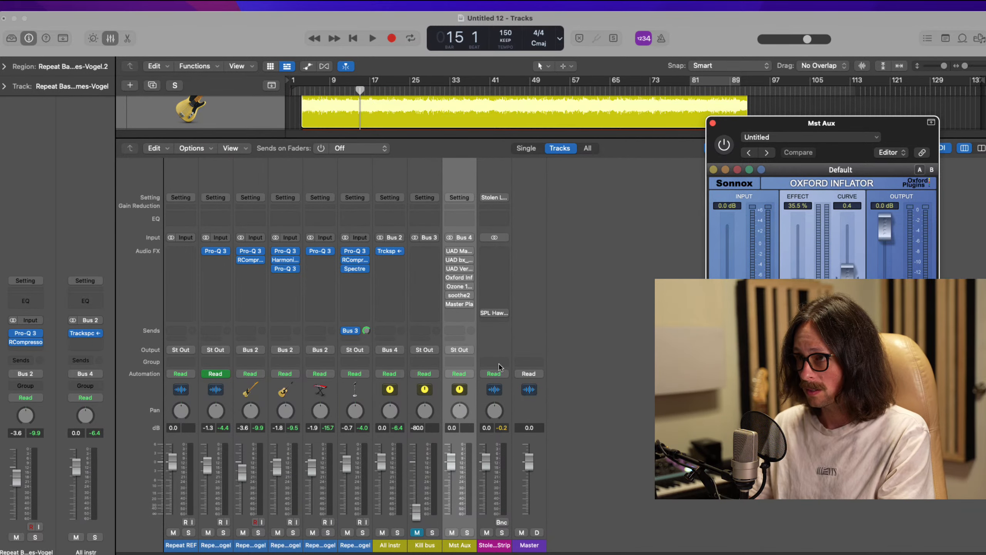
double_click(493, 546)
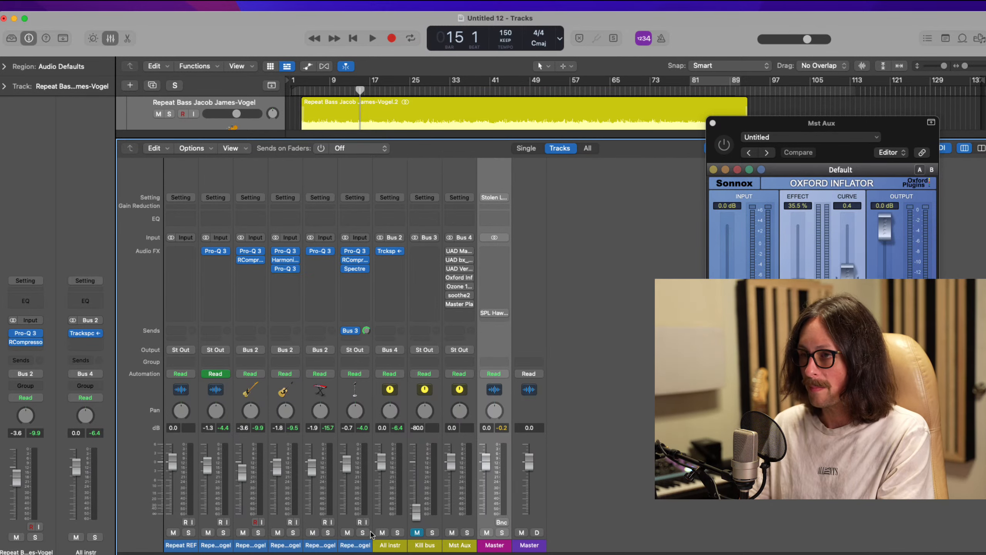
Step: Route the vocal track's output to Bus 4, the Mst Aux channel
key(x)
click(184, 459)
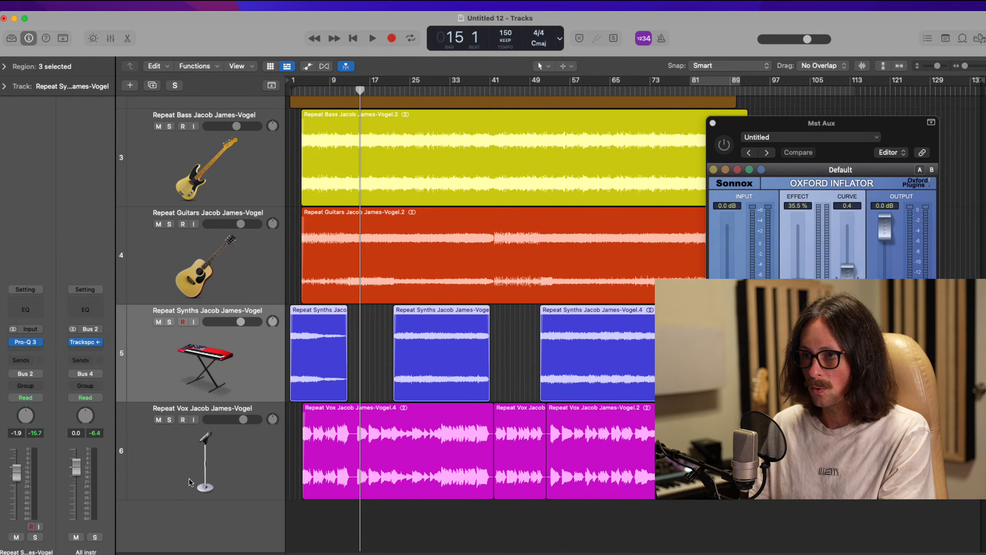
click(24, 374)
mouse_move(43, 418)
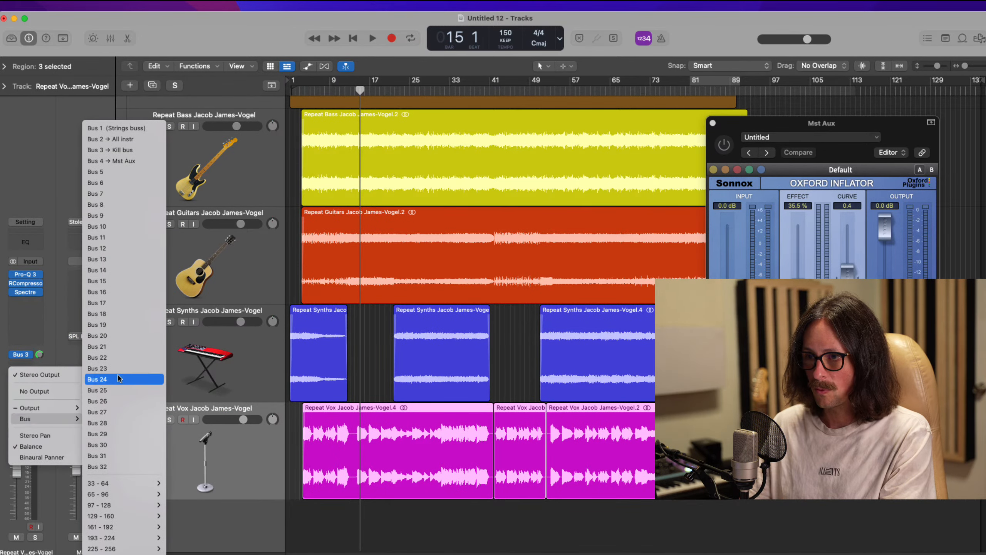
click(117, 161)
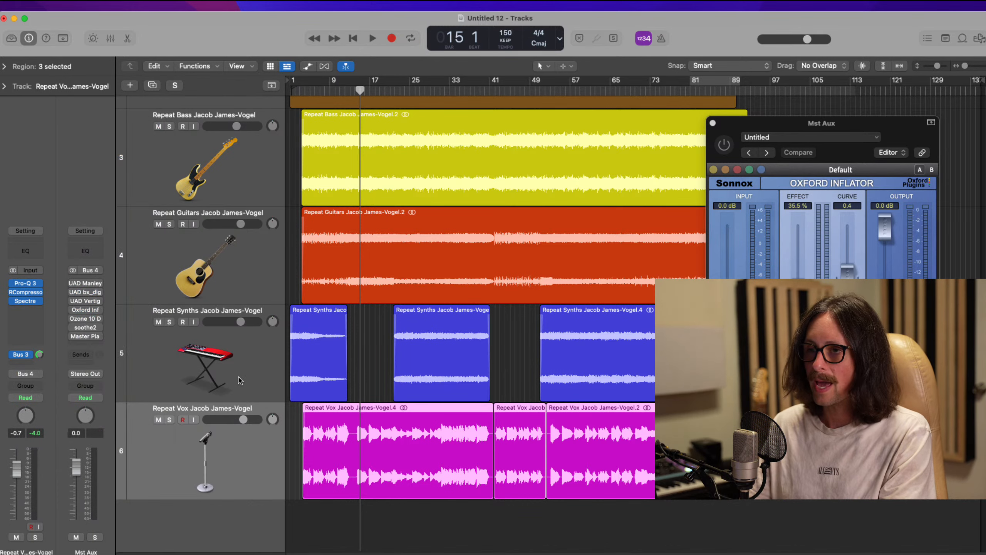
Step: Route the drums track's output to Bus 4, the Mst Aux channel
click(239, 381)
key(Up)
key(Up)
key(Up)
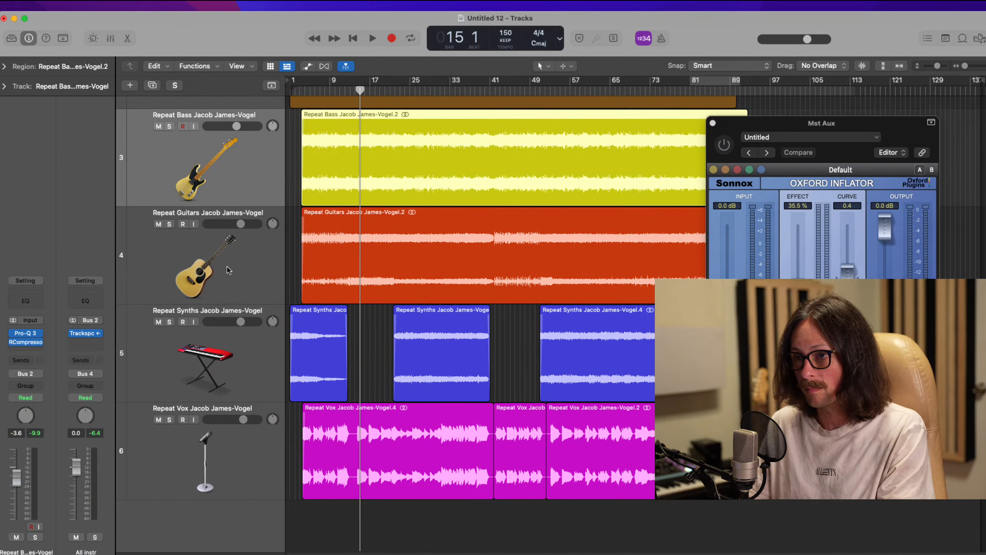
scroll(229, 270, up, 3)
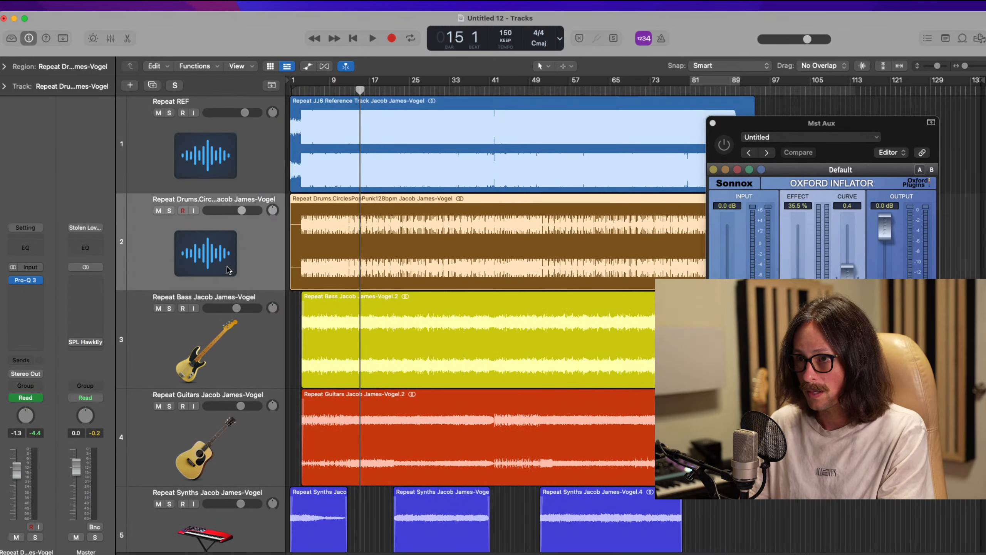
click(21, 374)
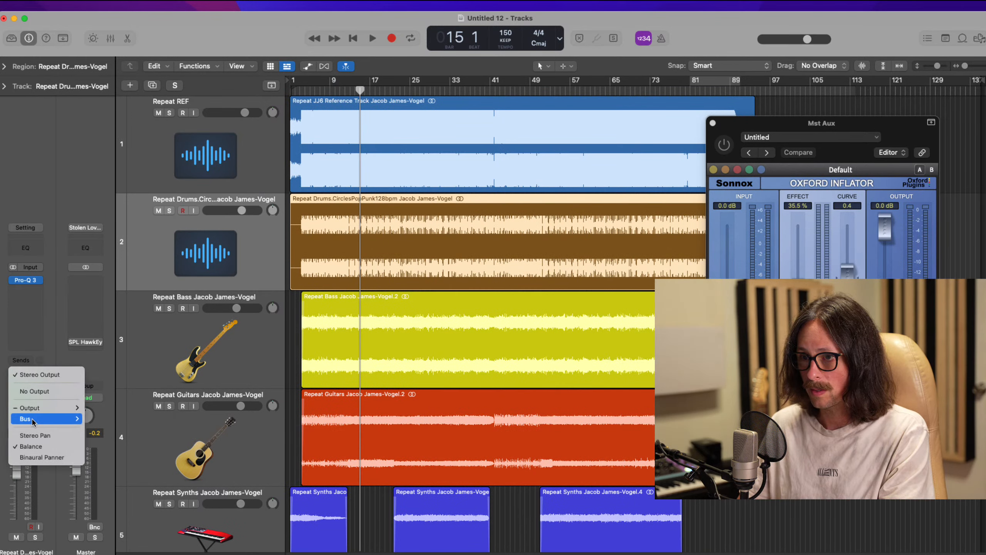
mouse_move(38, 418)
click(120, 164)
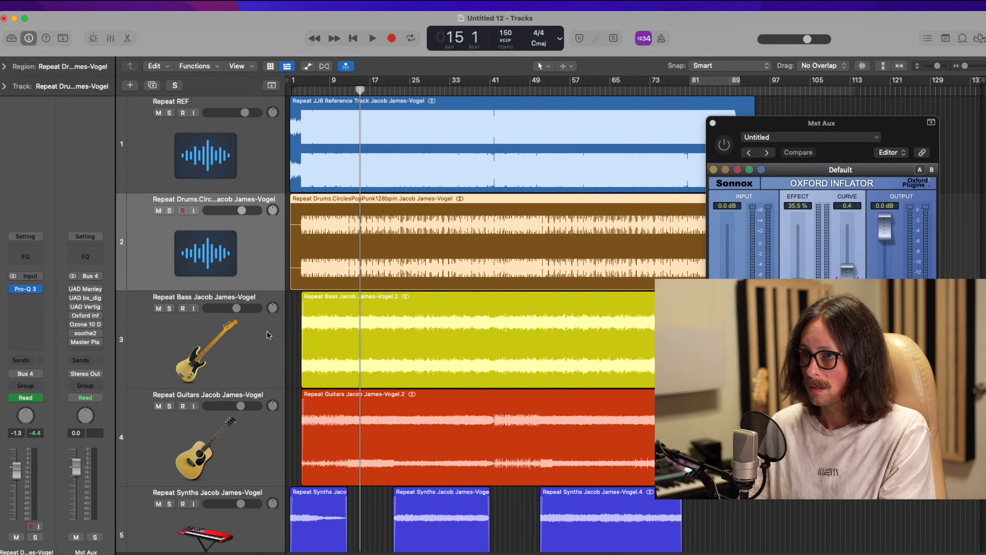
Step: Reactivate all the plug-ins on Mst Aux and the SPL HawkEye on the Master strip in the mixer
click(200, 150)
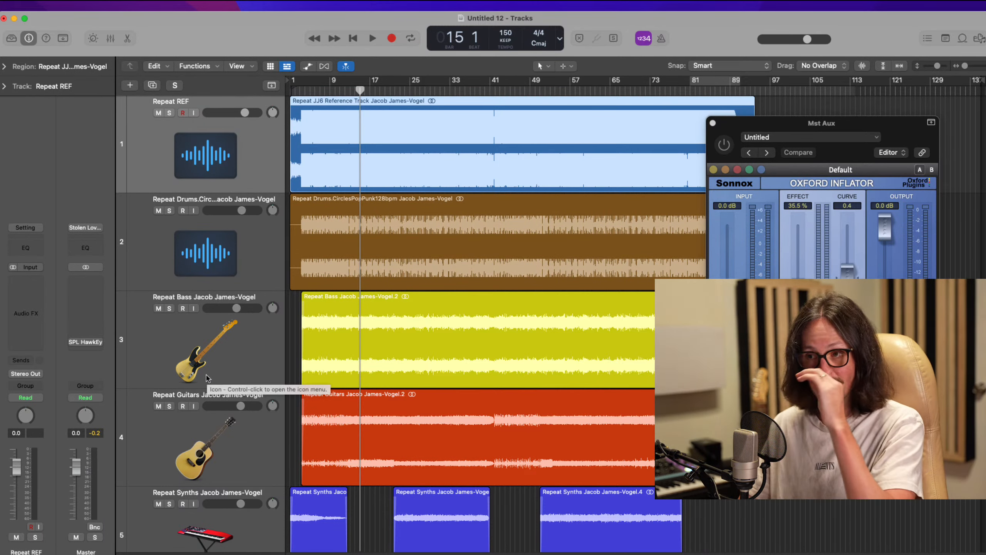
key(x)
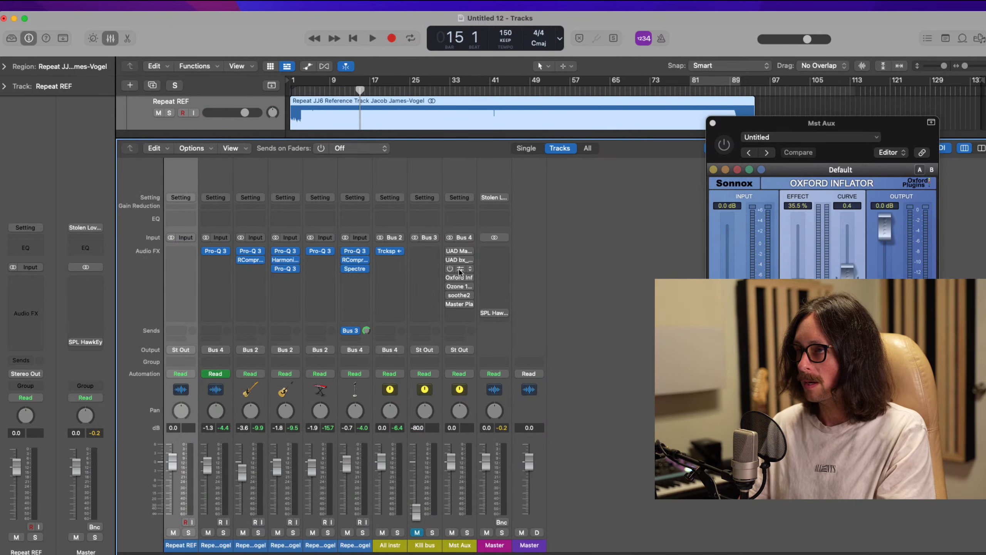
drag(450, 269, 451, 307)
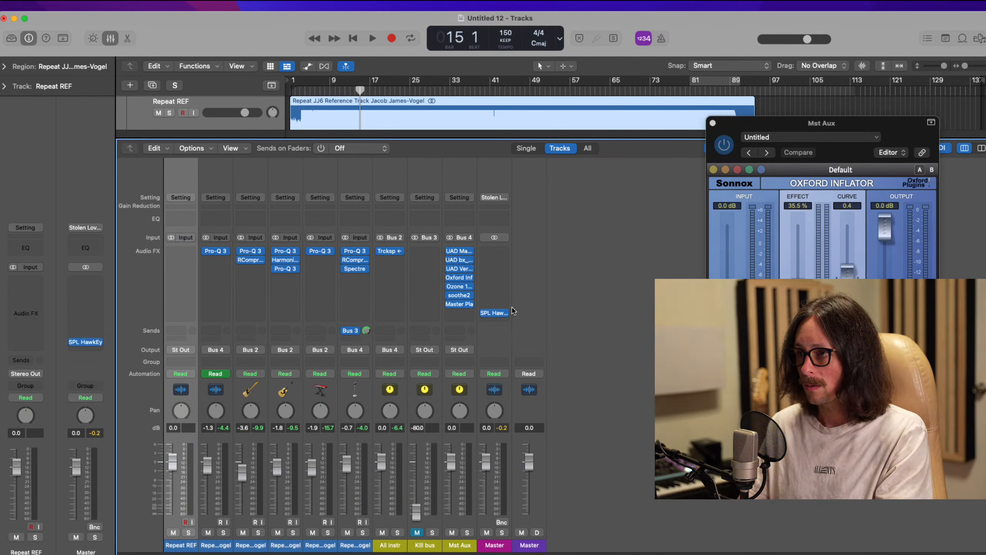
Step: Close the mixer and set a cycle range from bar 9 to about bar 39 in the arrangement
key(super+Tab)
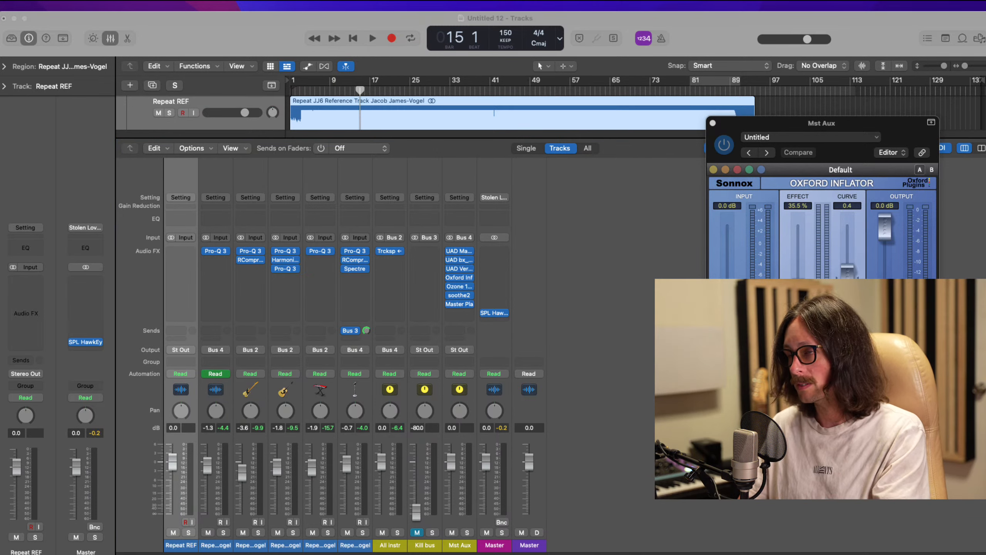
click(359, 278)
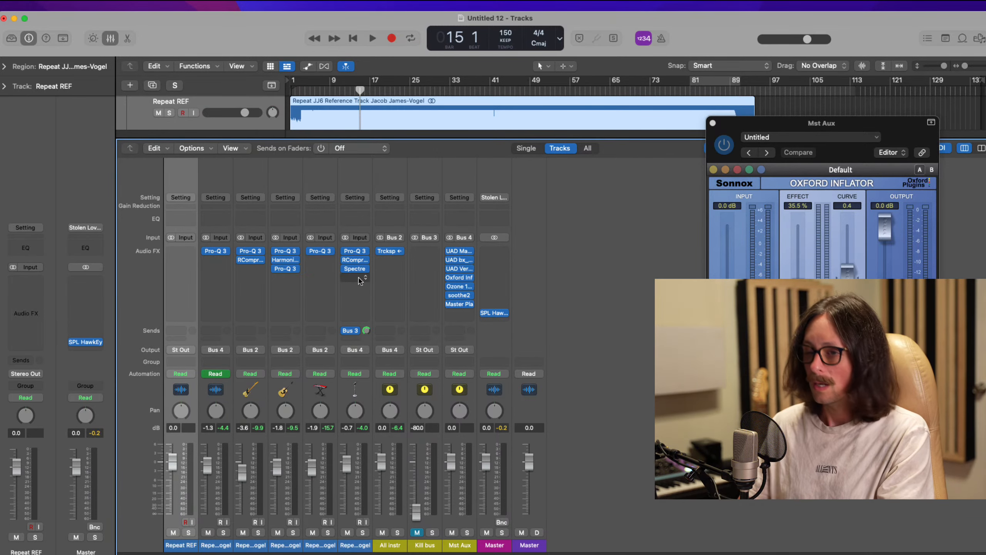
key(x)
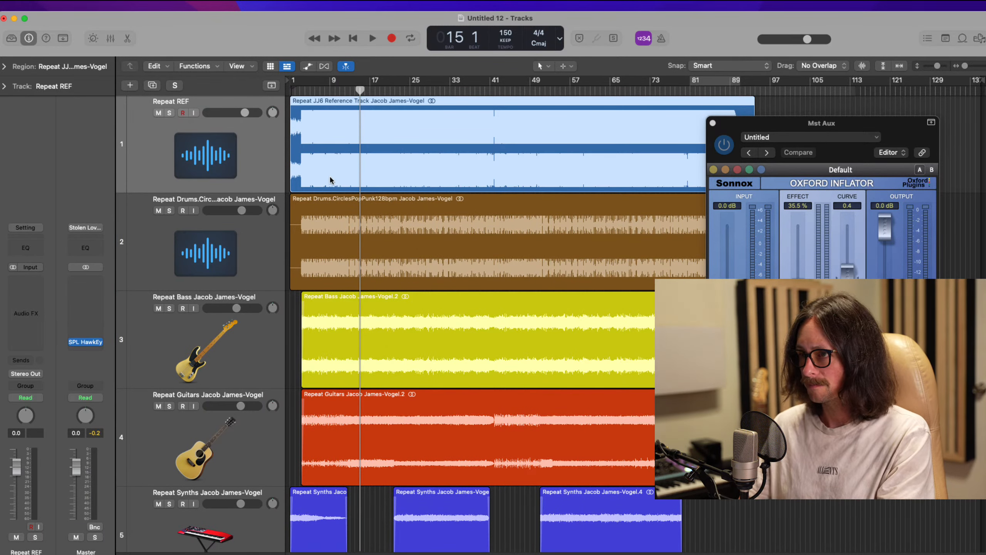
scroll(344, 263, down, 5)
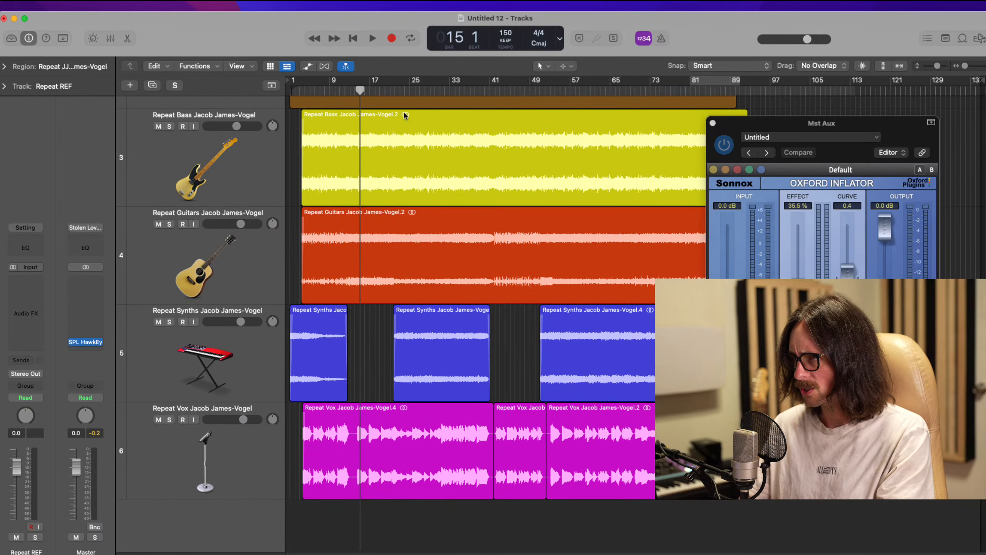
drag(332, 82, 484, 136)
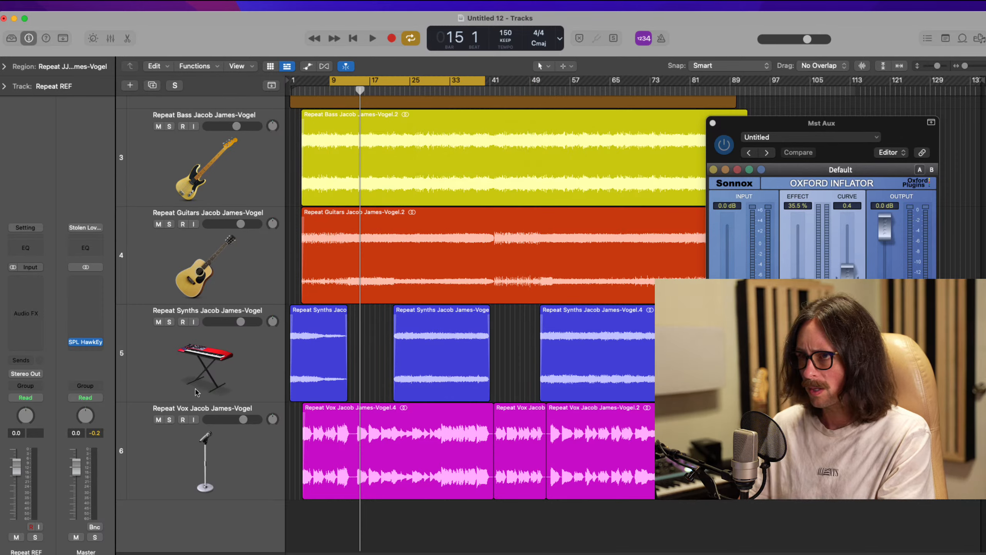
scroll(312, 397, up, 5)
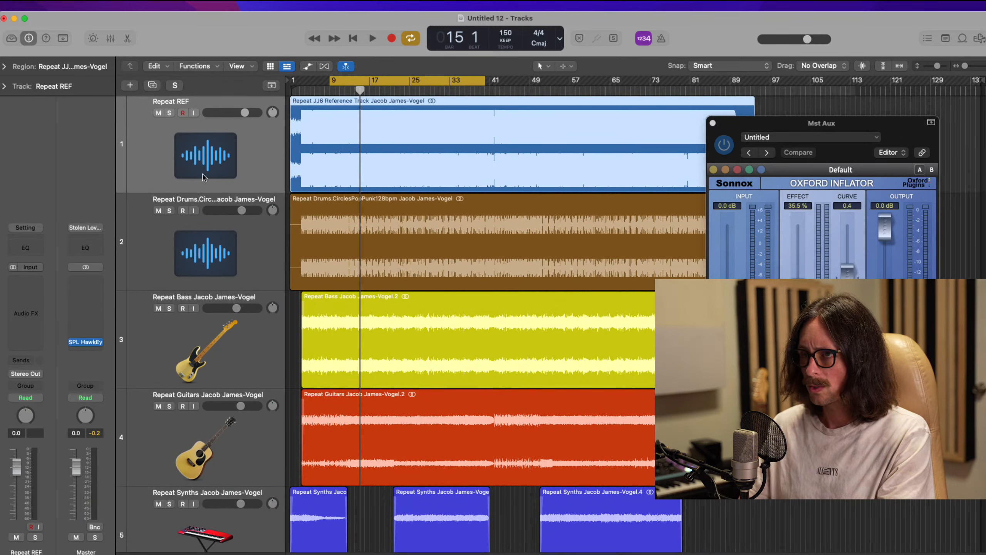
Step: Solo the Repeat REF track, play the reference from bar 15, and turn the solo off
key(ctrl+s)
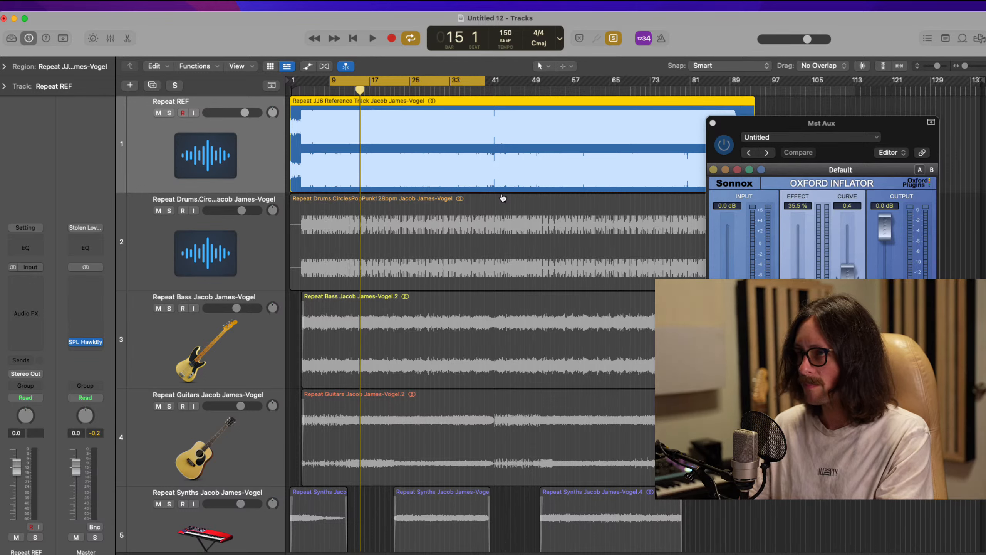
click(798, 295)
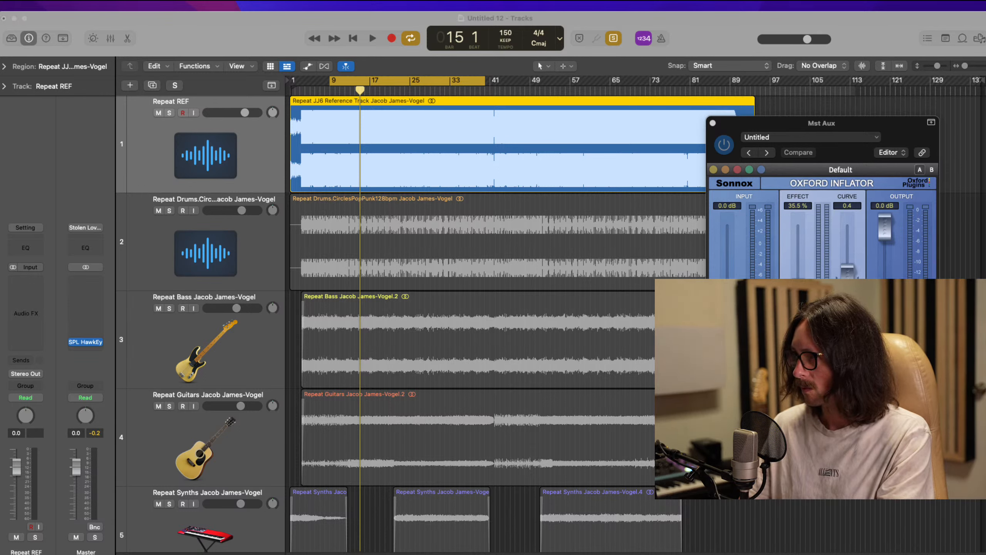
click(380, 308)
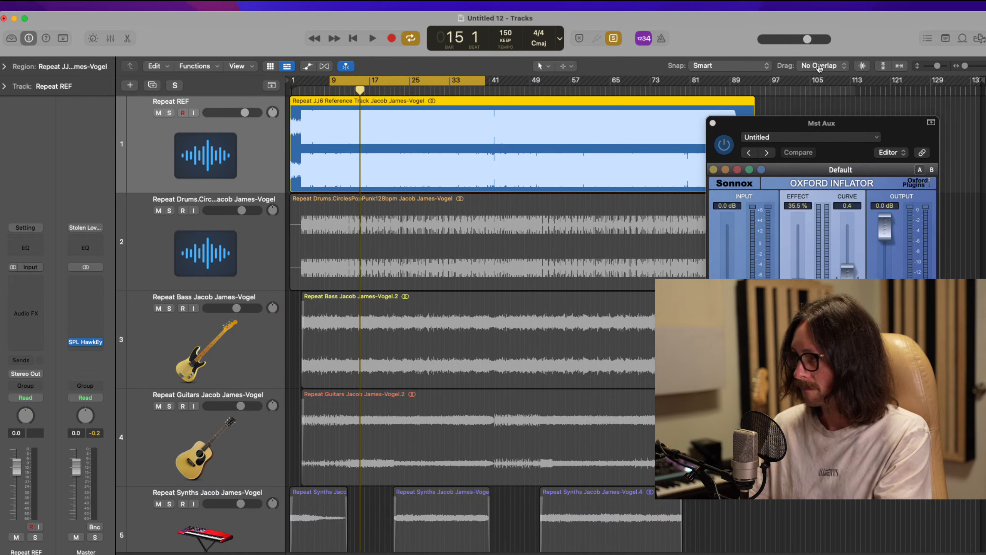
key(space)
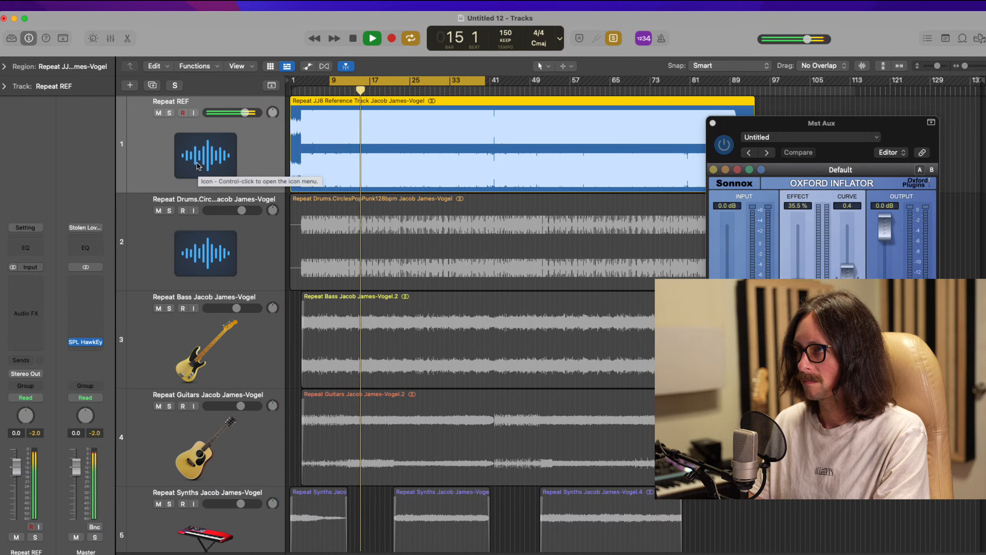
key(space)
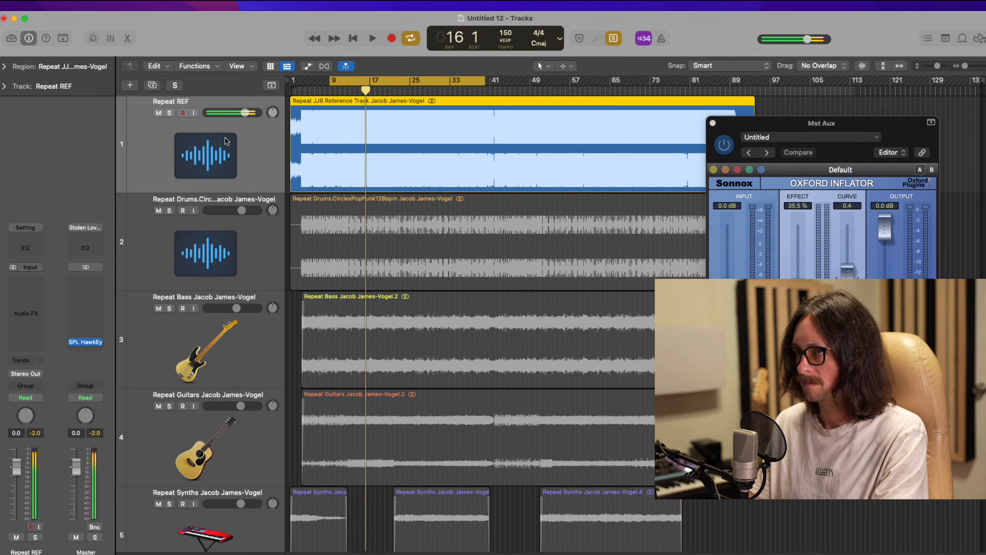
key(ctrl+s)
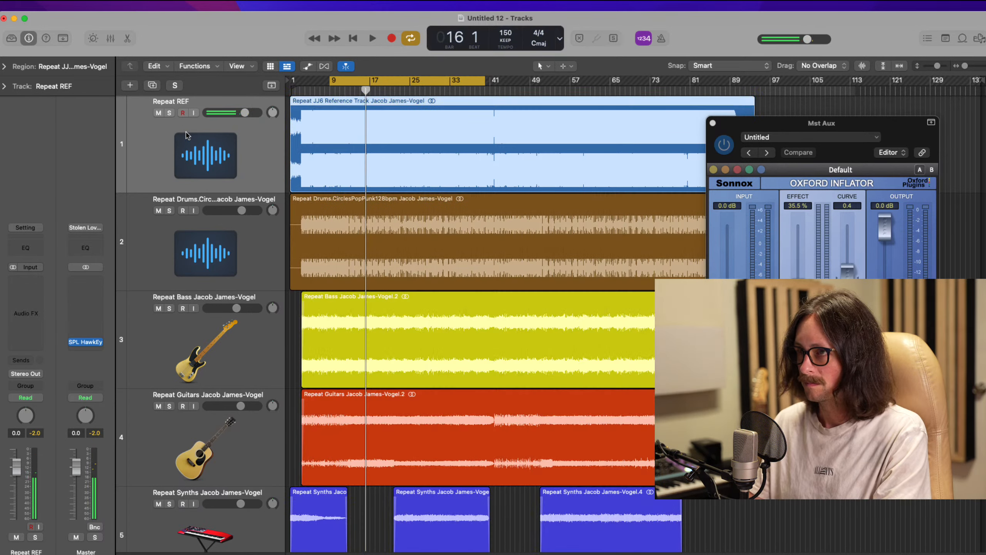
Step: Mute the Repeat REF track, play the mix, and set the Oxford Inflator output on Mst Aux to -0.05 dB
click(159, 112)
key(space)
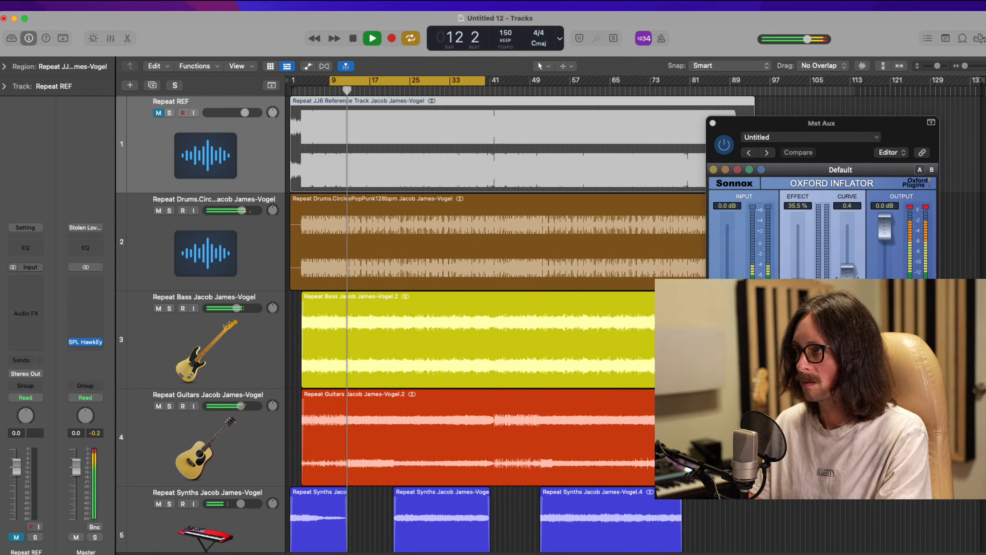
click(886, 228)
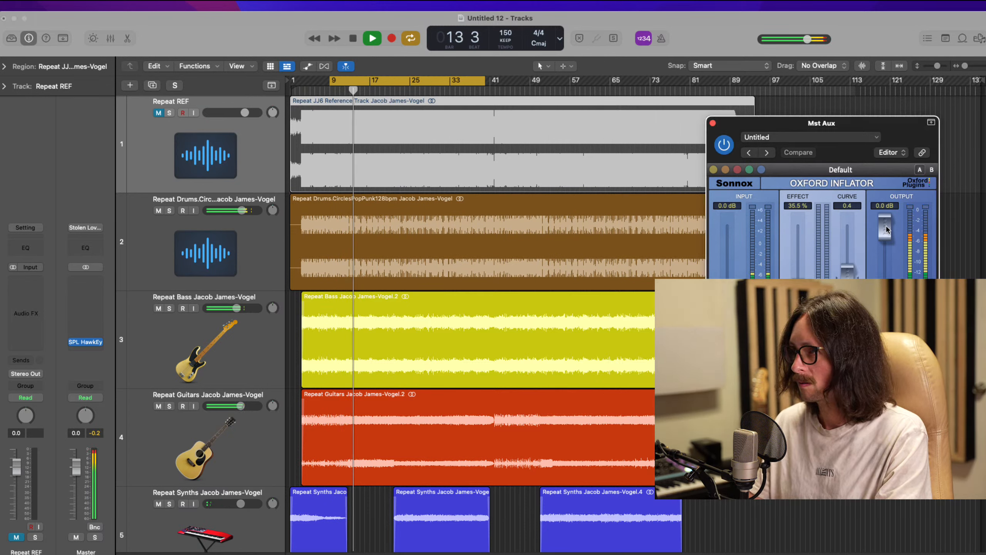
drag(886, 229, 886, 230)
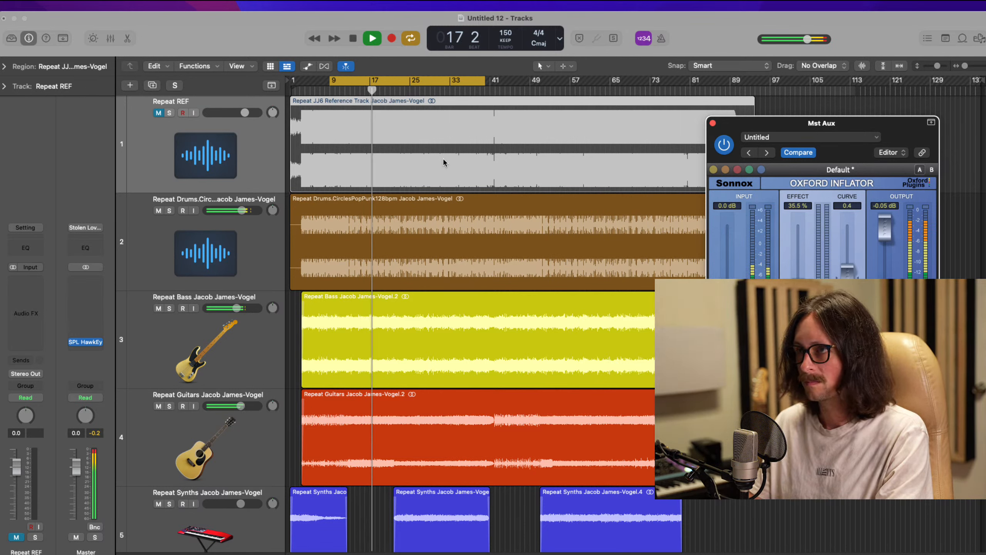
Step: Unmute and solo Repeat REF to hear the reference, mute and unsolo it, and replay the mix from about bar 17
click(158, 113)
click(169, 112)
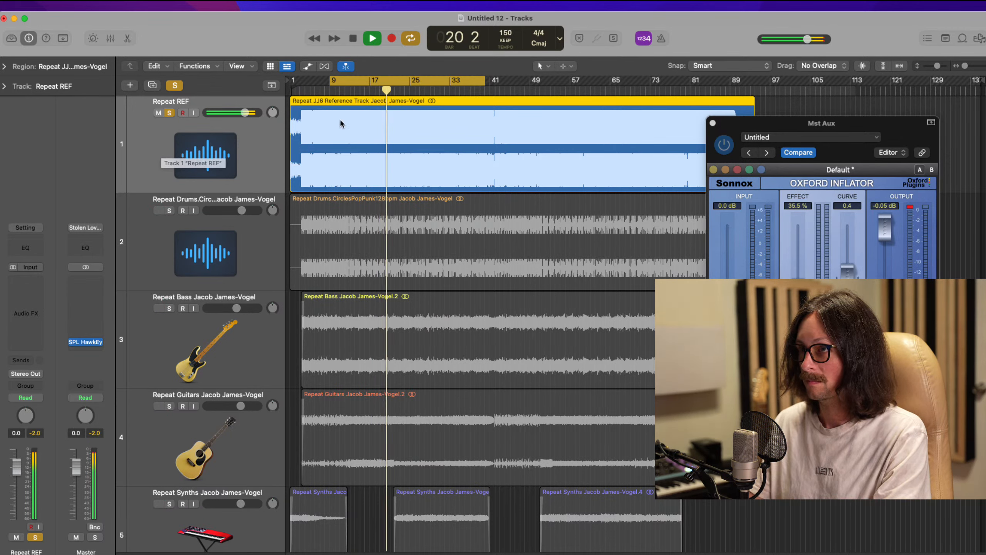
click(159, 113)
key(space)
click(170, 114)
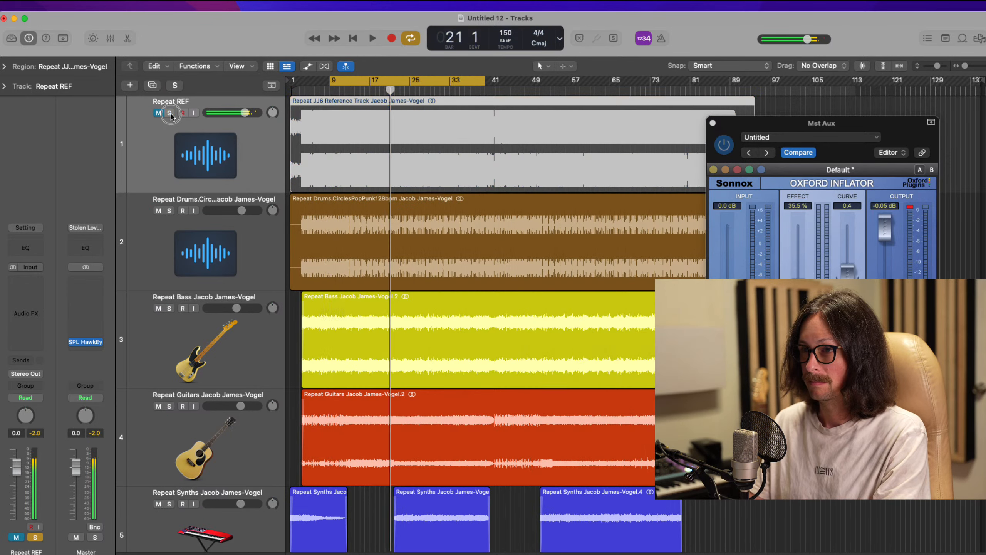
key(space)
click(372, 90)
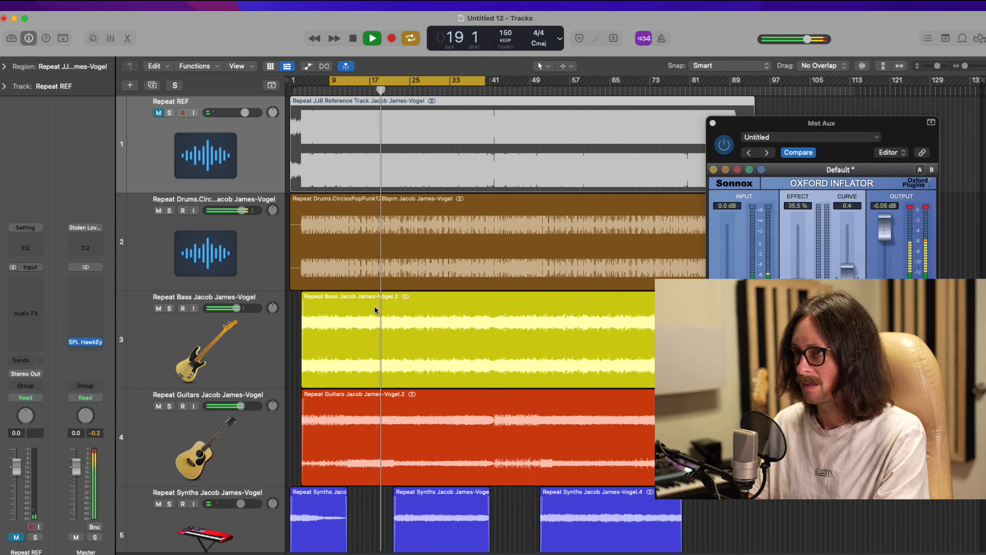
Step: Turn off cycle mode while the mix plays
scroll(464, 358, down, 2)
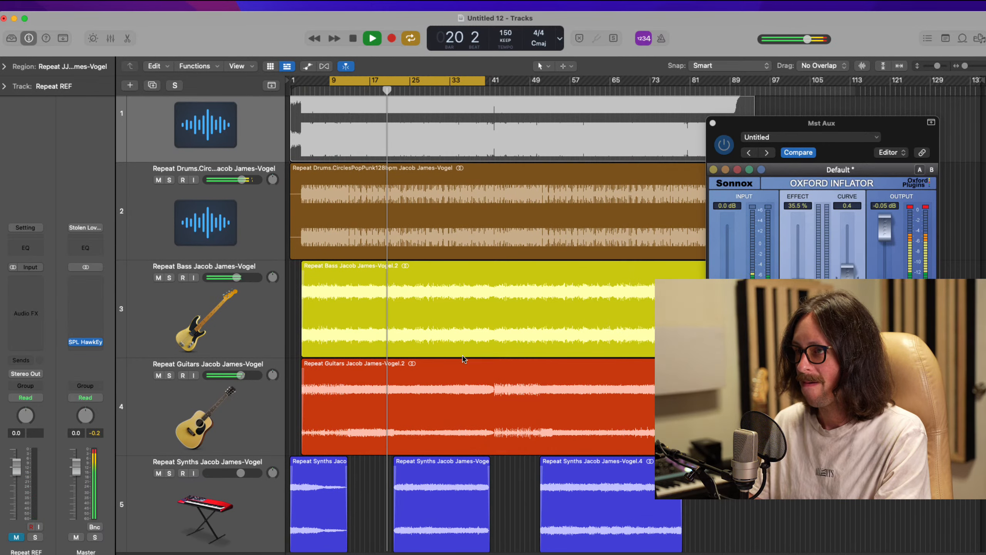
scroll(464, 358, down, 4)
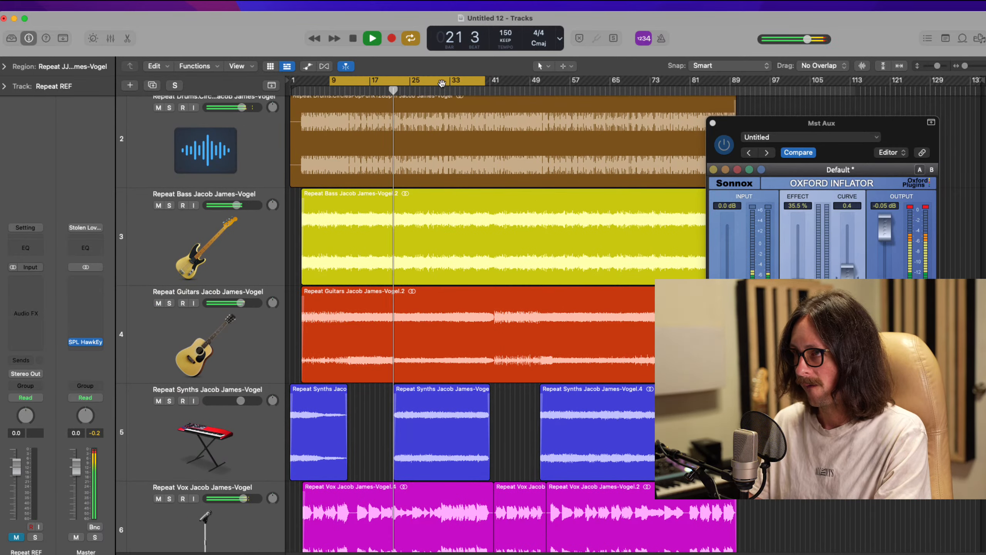
click(442, 83)
scroll(416, 231, up, 6)
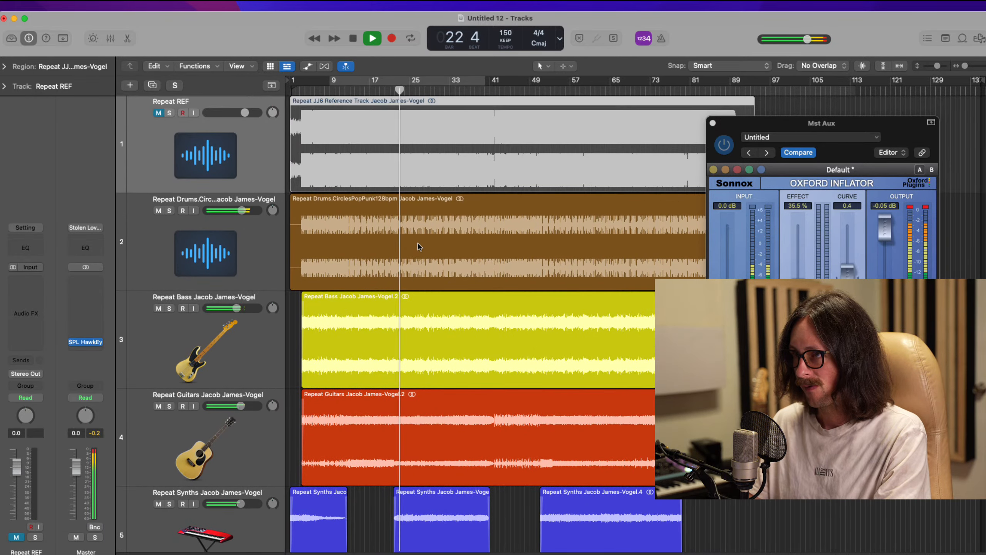
Step: Compare the playing mix with the soloed Repeat REF track, and return to the mix with the reference muted
click(170, 113)
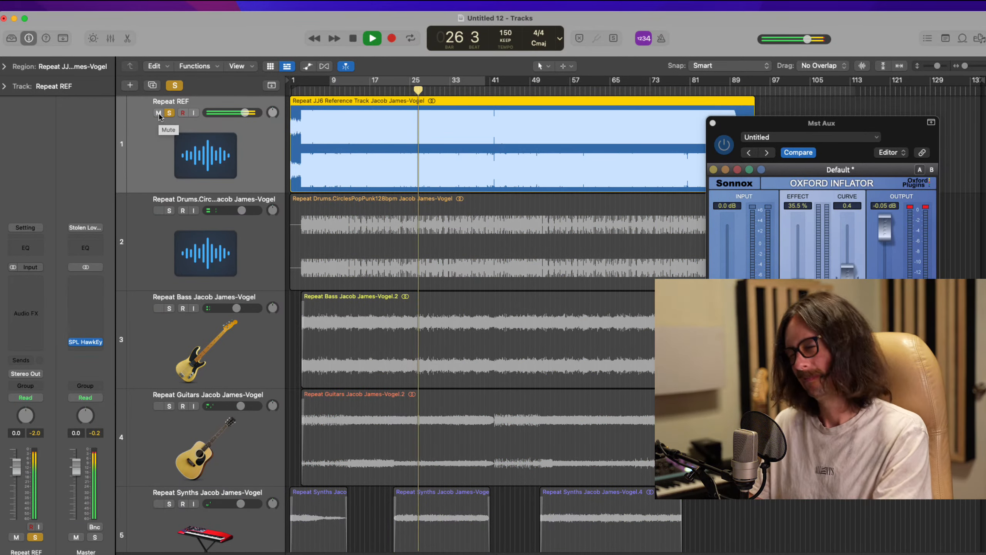
click(159, 113)
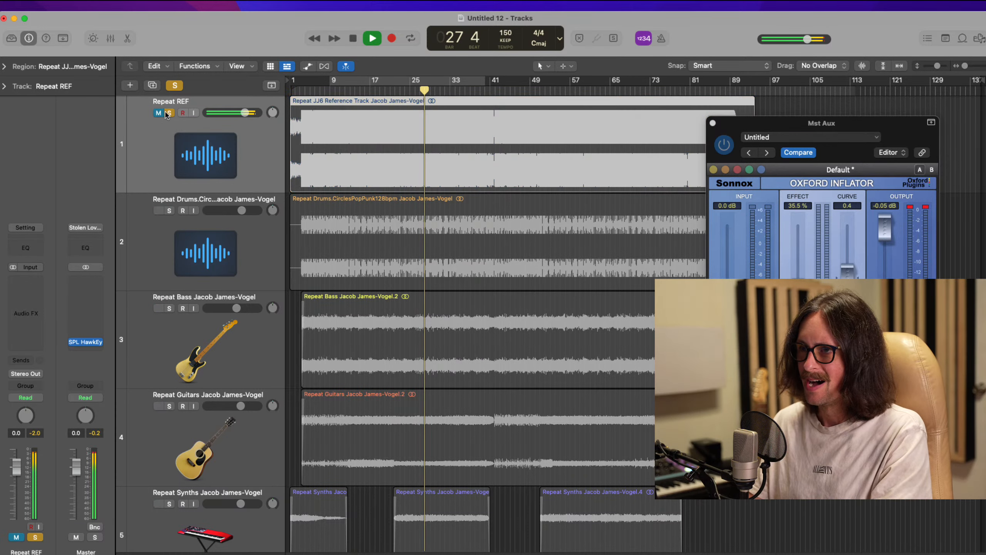
click(169, 112)
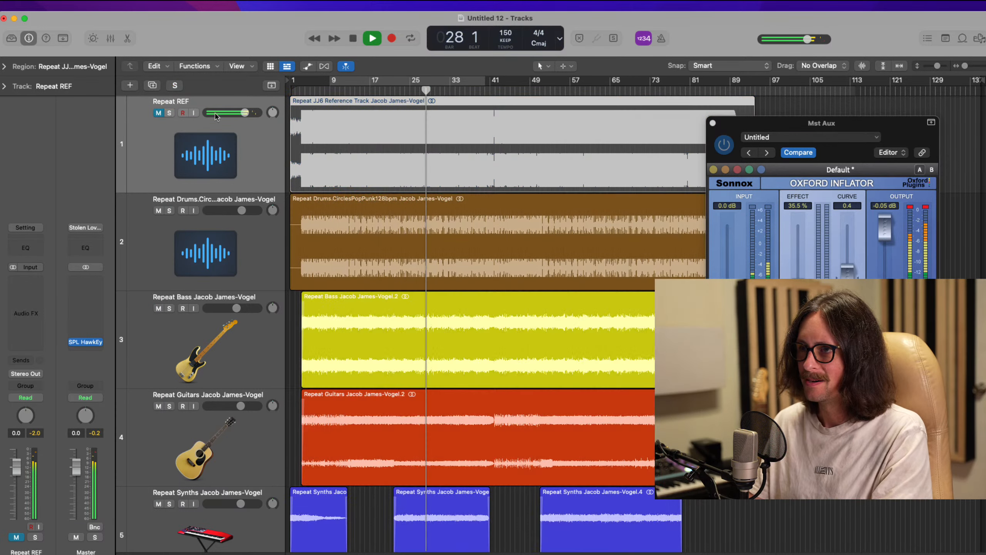
Step: Raise Master Plan's Loud control slightly on Mst Aux during playback, close the plug-in and mixer, and stop playback
click(435, 338)
scroll(410, 329, down, 2)
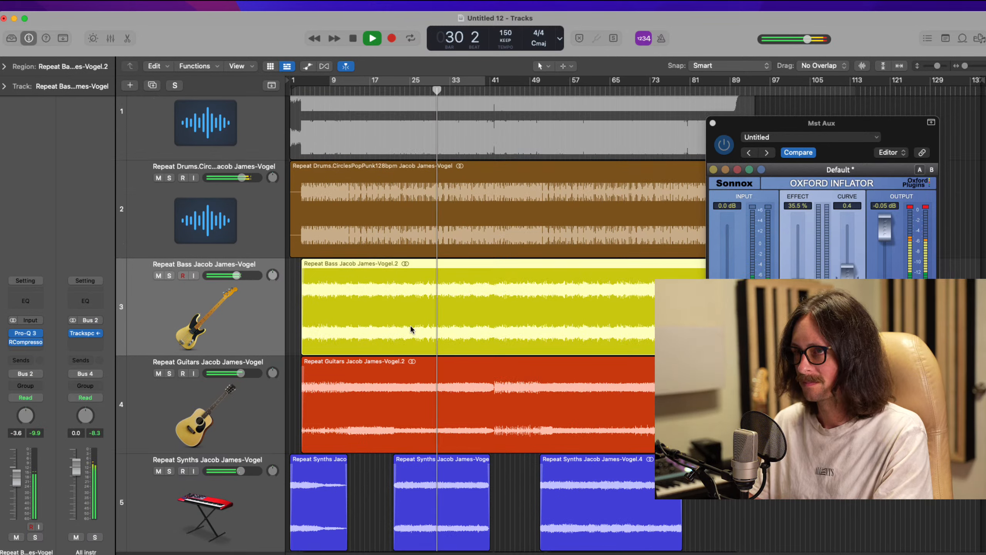
key(x)
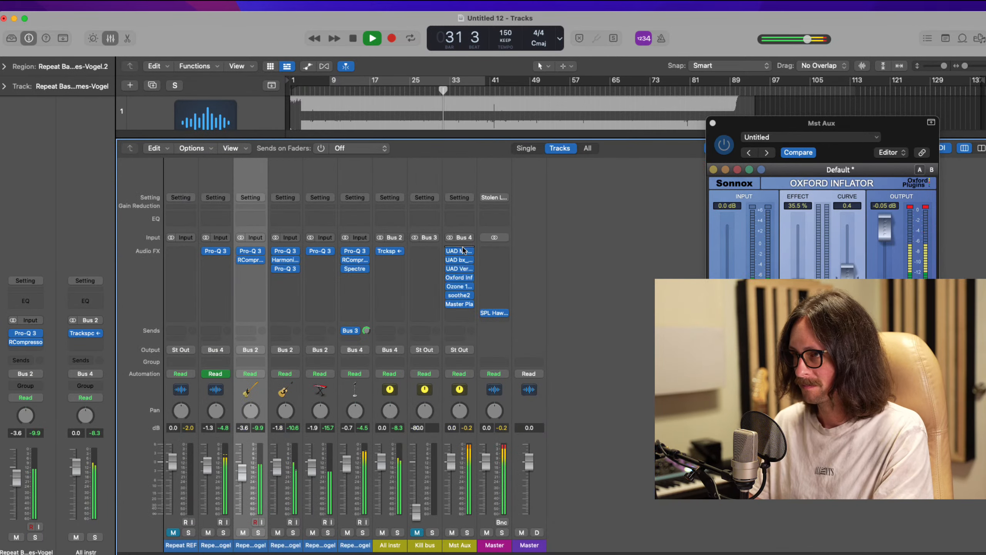
click(459, 304)
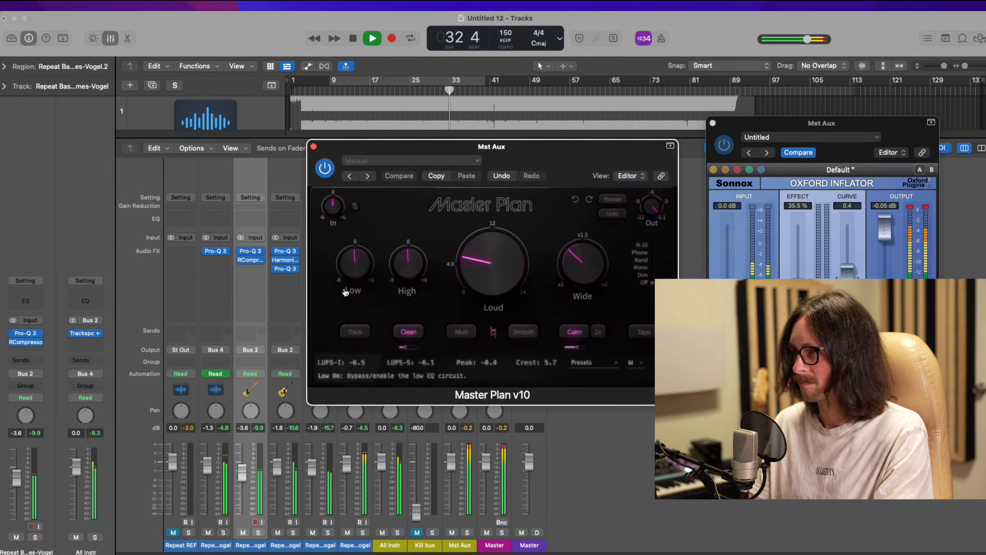
drag(475, 268, 475, 263)
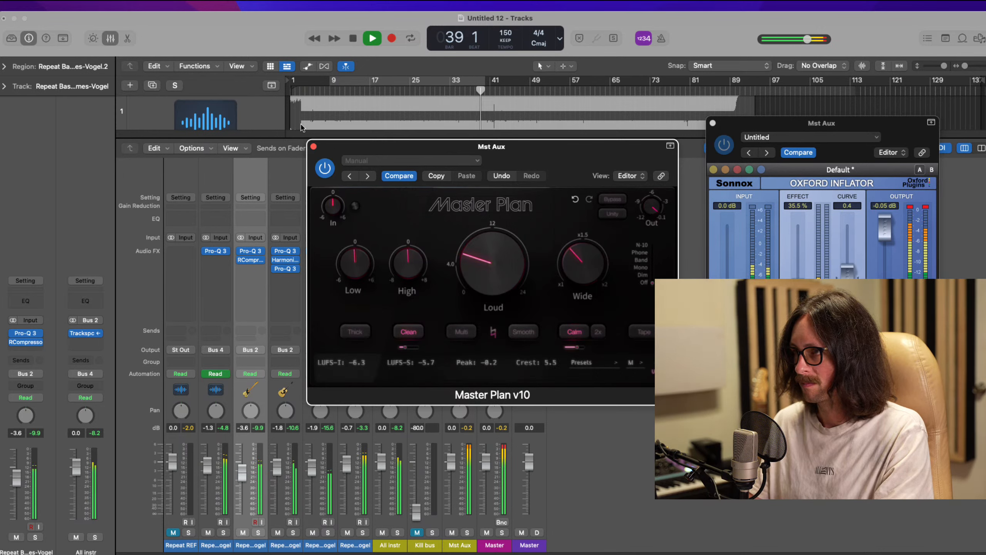
click(313, 146)
key(x)
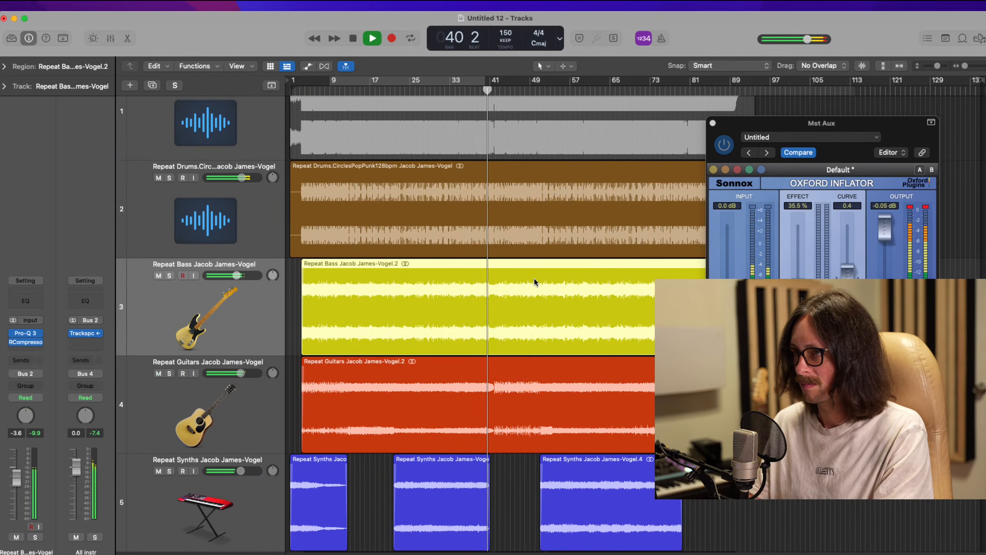
scroll(384, 309, up, 2)
key(space)
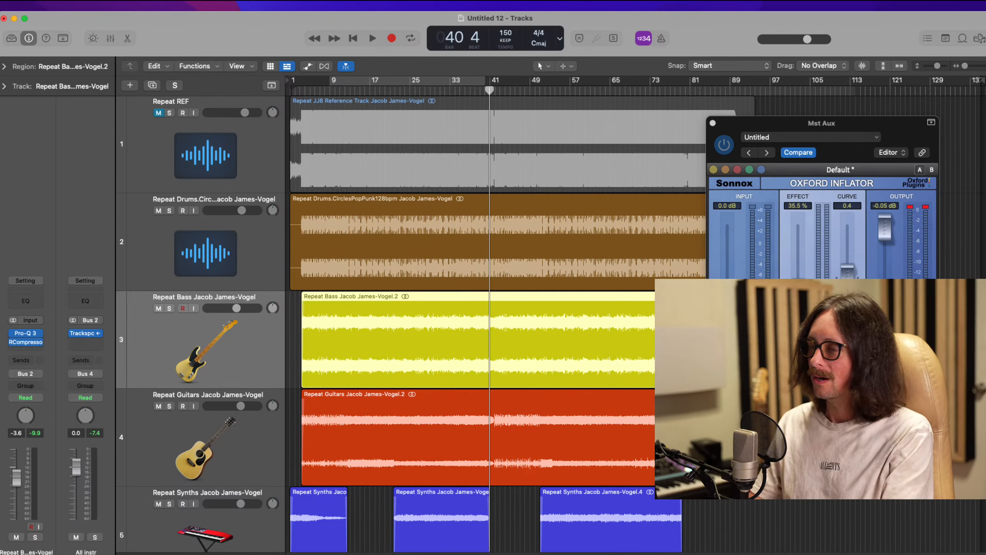
Step: Move the Oxford Inflator plug-in window a little away from the edge of the workspace
click(911, 208)
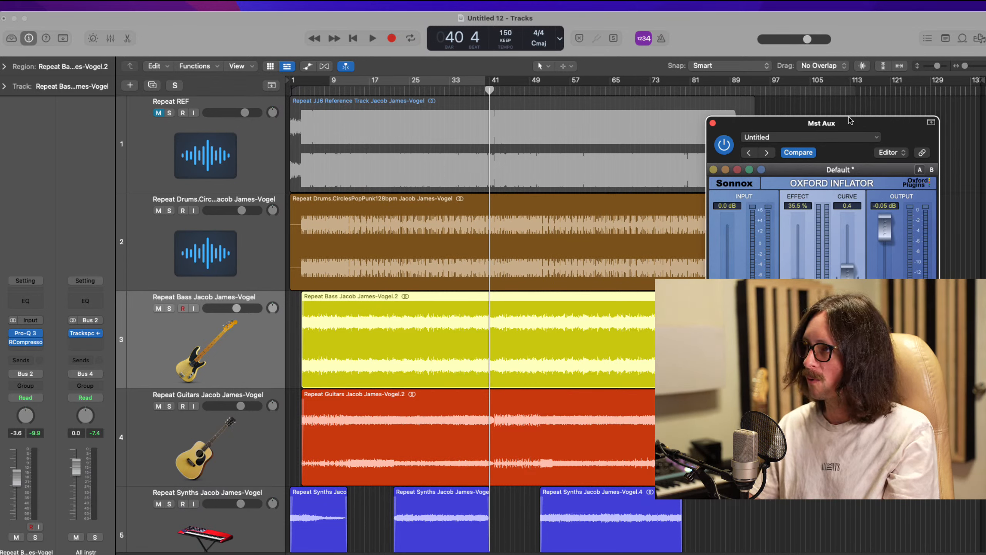
drag(856, 124, 805, 108)
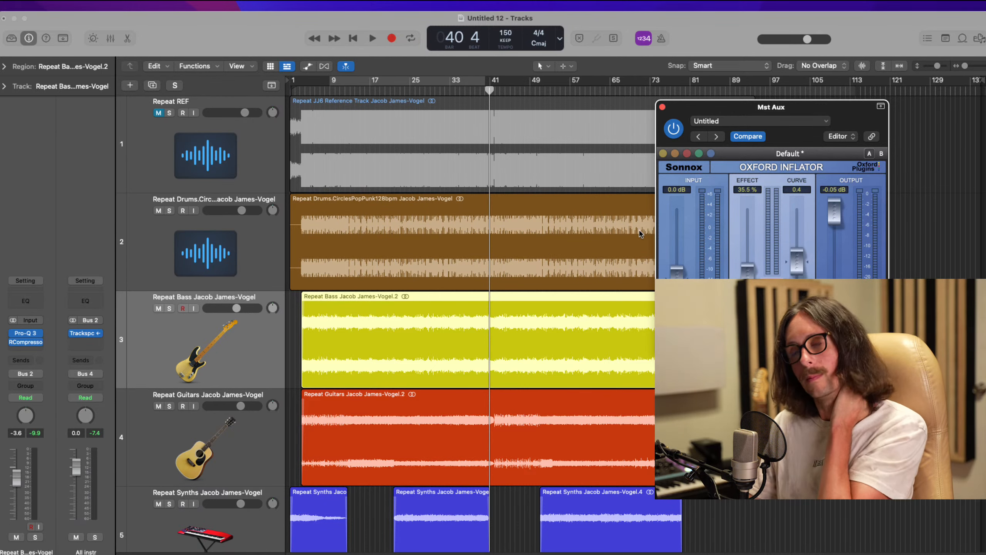
Step: Move Master Plan down one insert slot on Mst Aux to free the slot after soothe2, and close its window
scroll(443, 392, down, 5)
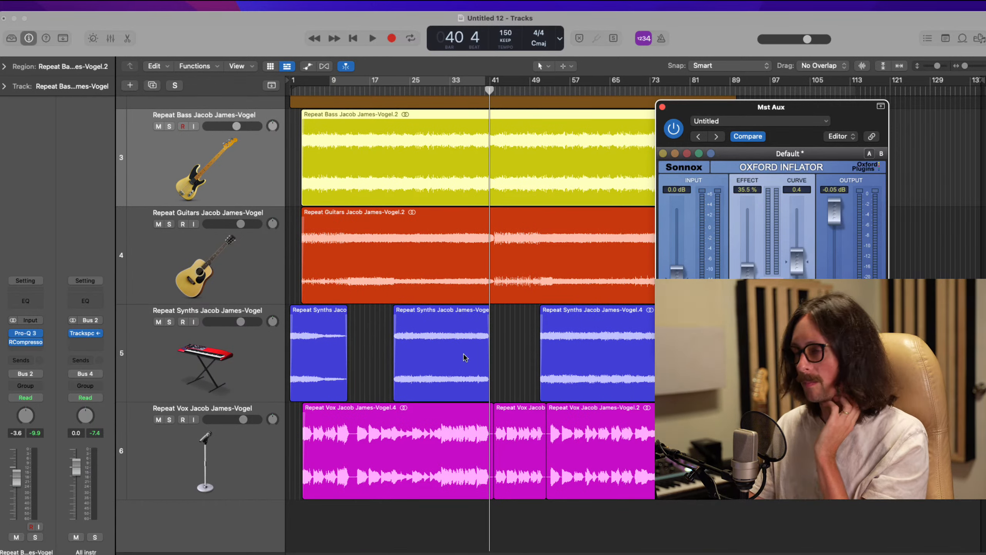
key(x)
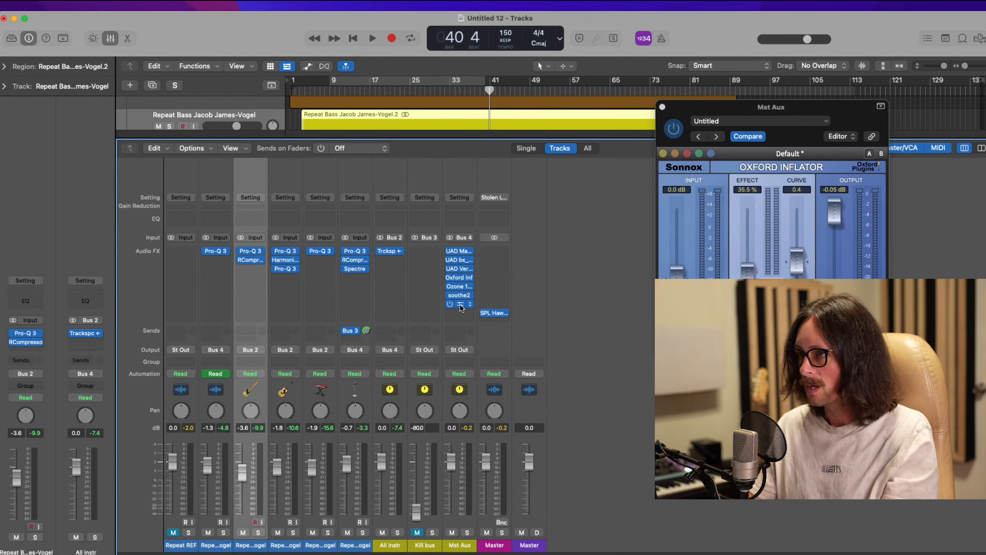
click(460, 309)
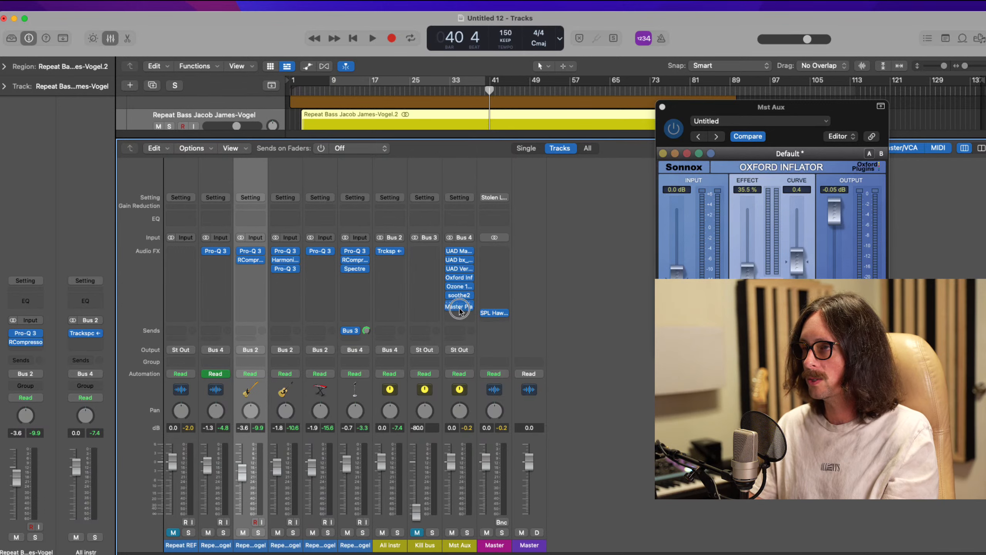
drag(458, 305, 459, 313)
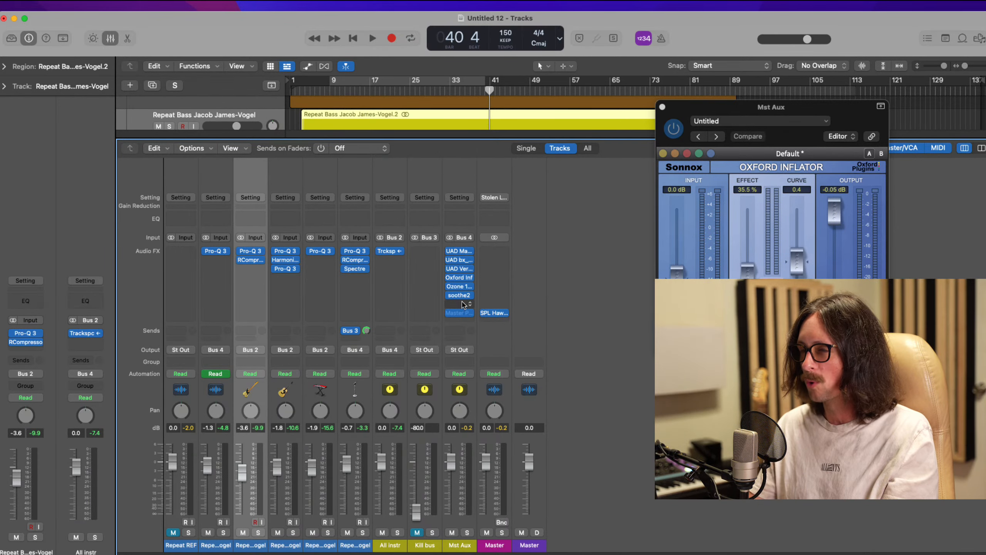
click(467, 305)
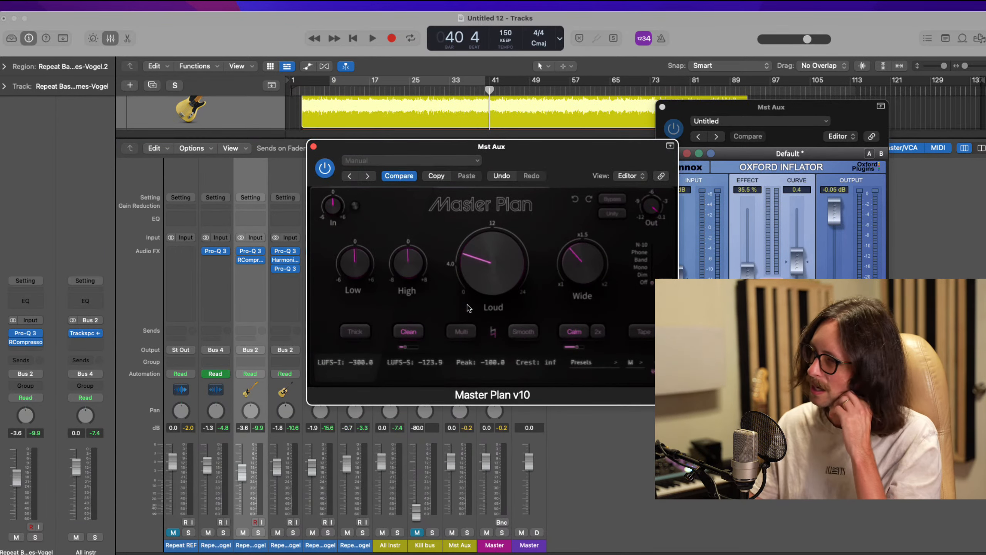
click(313, 146)
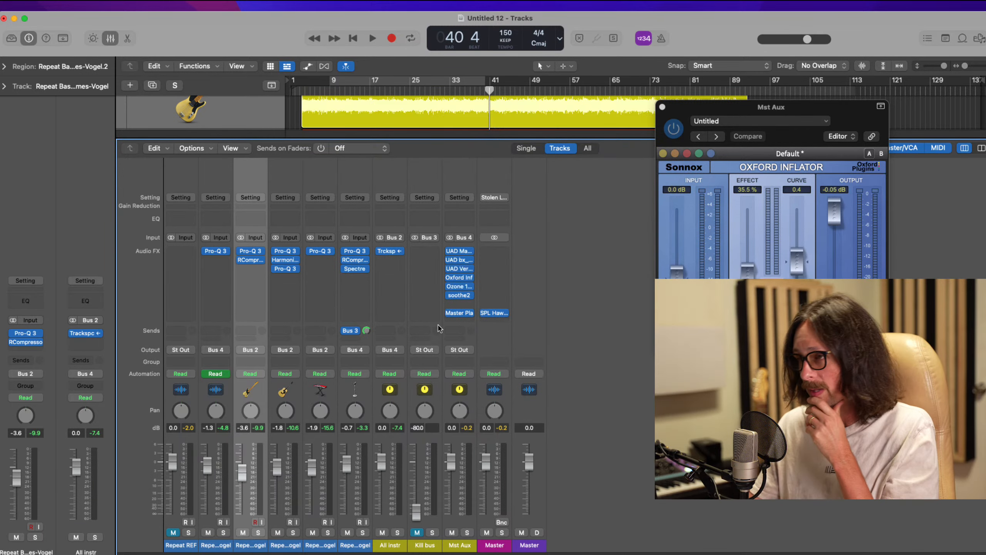
Step: Insert Soundtheory's Gullfoss Master into the empty slot between soothe2 and Master Plan on Mst Aux
click(459, 304)
scroll(459, 304, down, 3)
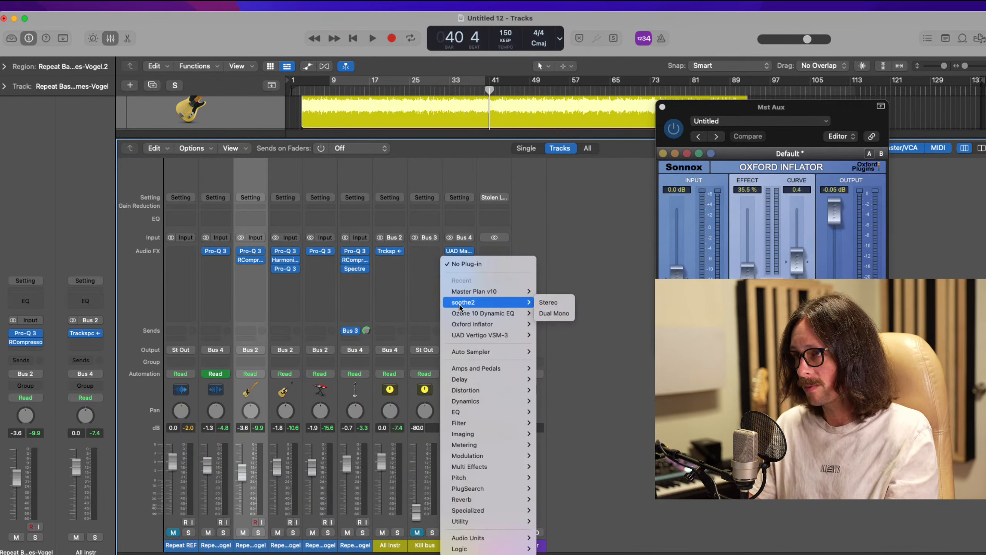
mouse_move(485, 538)
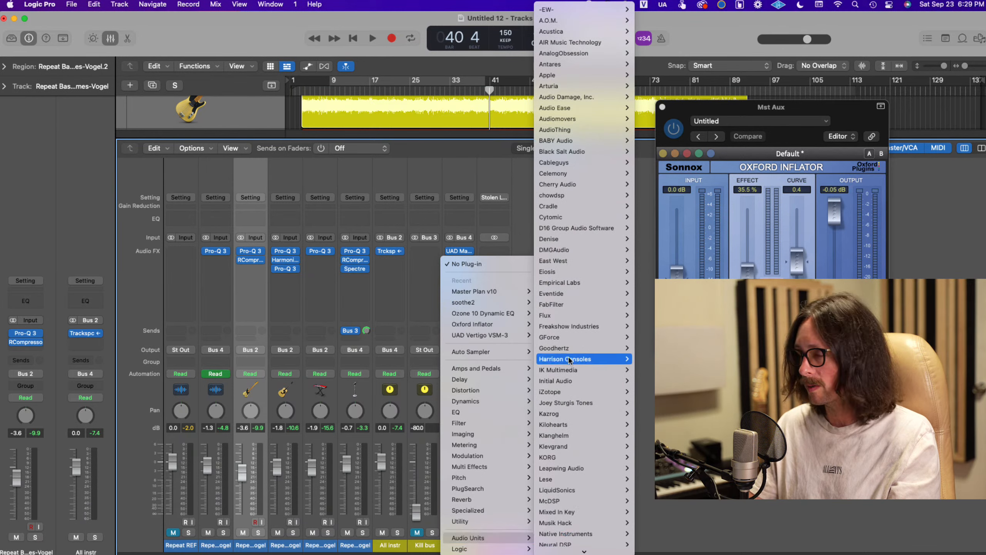
mouse_move(566, 439)
scroll(578, 505, down, 10)
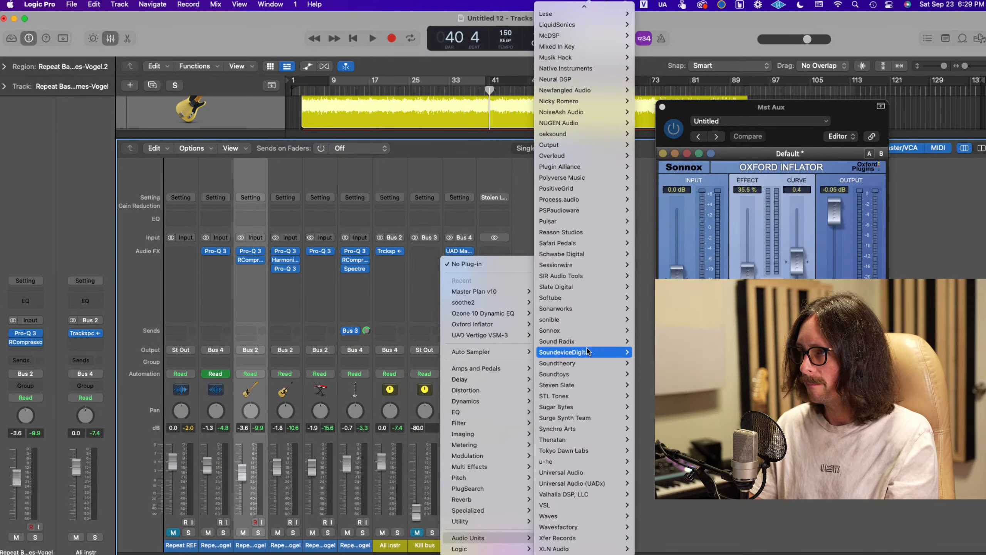
mouse_move(591, 352)
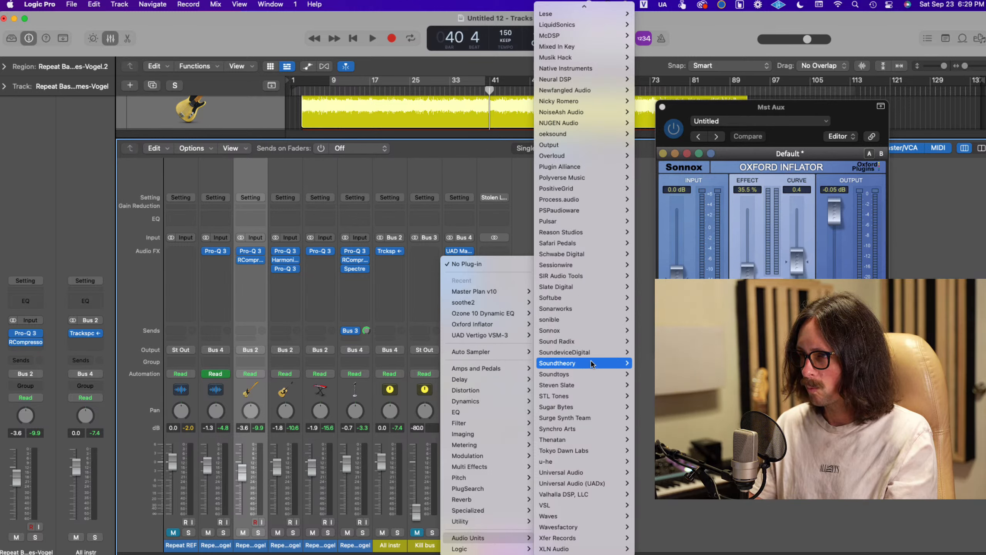
click(645, 385)
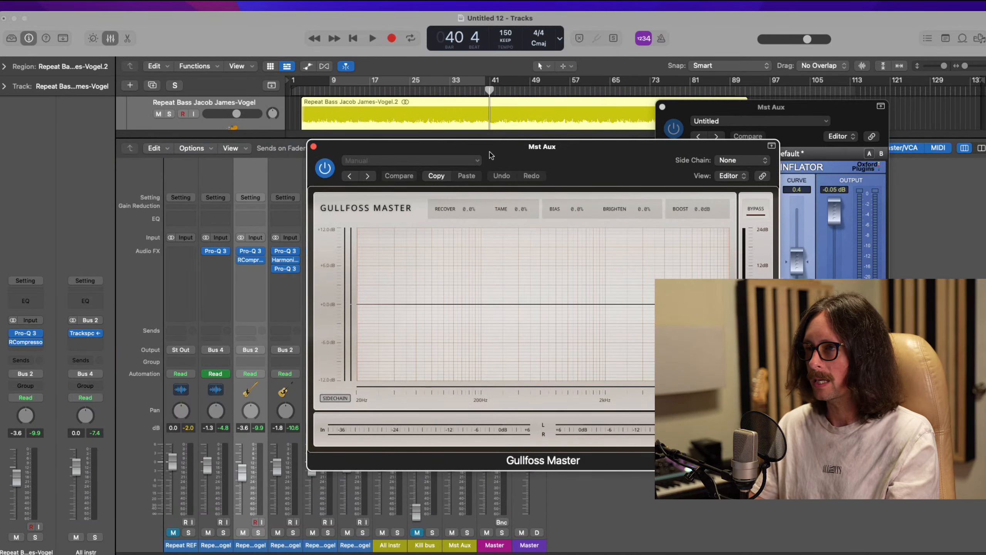
Step: Narrow Gullfoss Master's active frequency range at both ends, and set Boost to 1.8 dB, Tame to 15.5% and Recover to 9.9%
drag(234, 219, 262, 222)
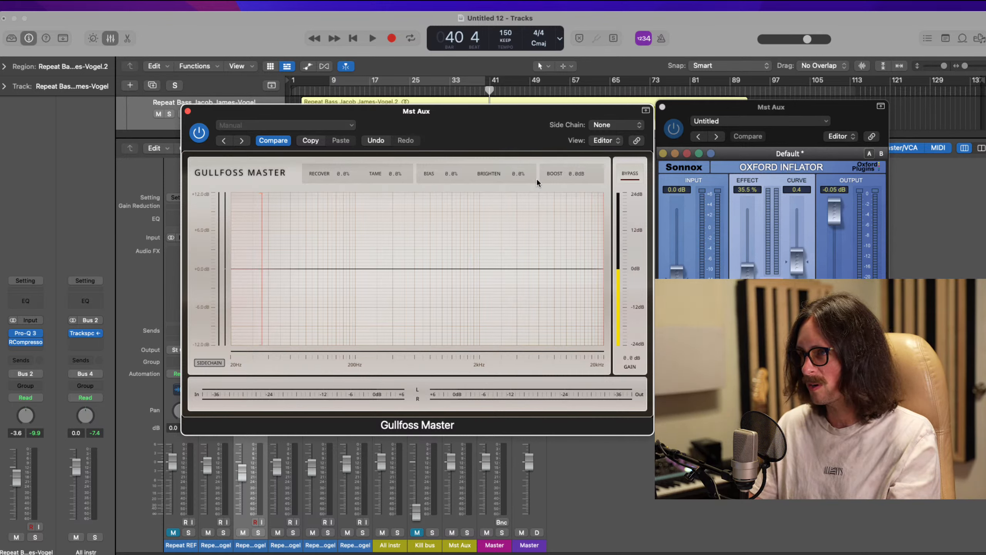
drag(601, 228, 593, 238)
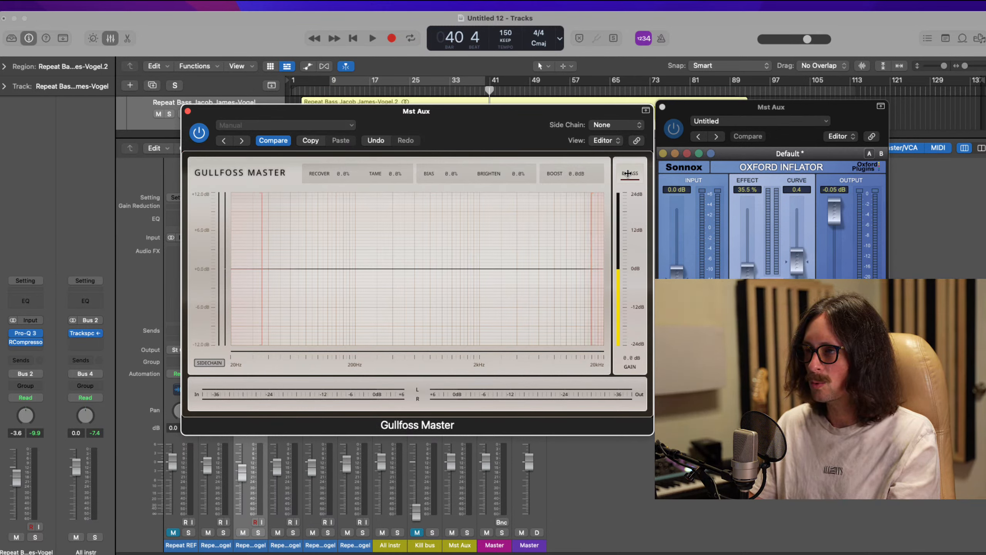
drag(571, 176, 573, 161)
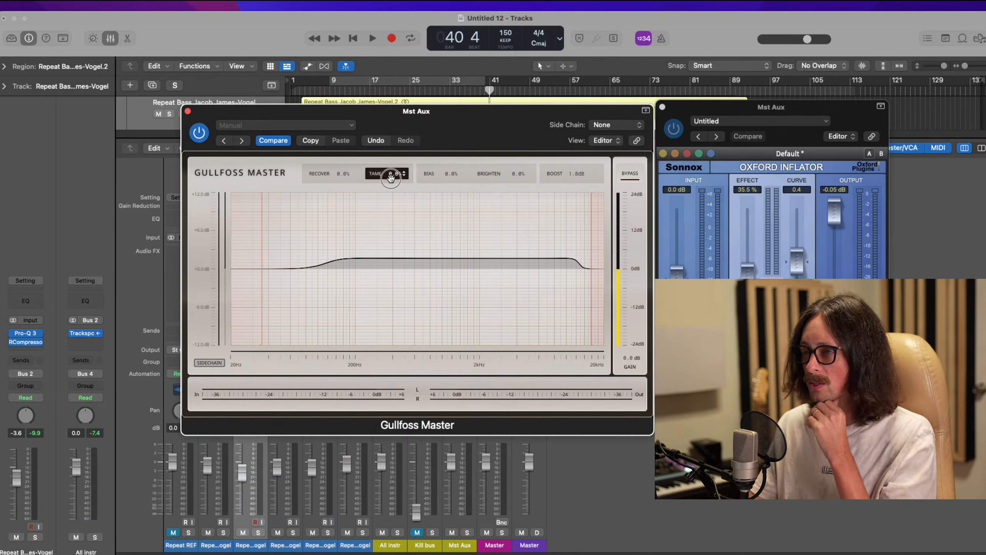
drag(391, 178, 395, 120)
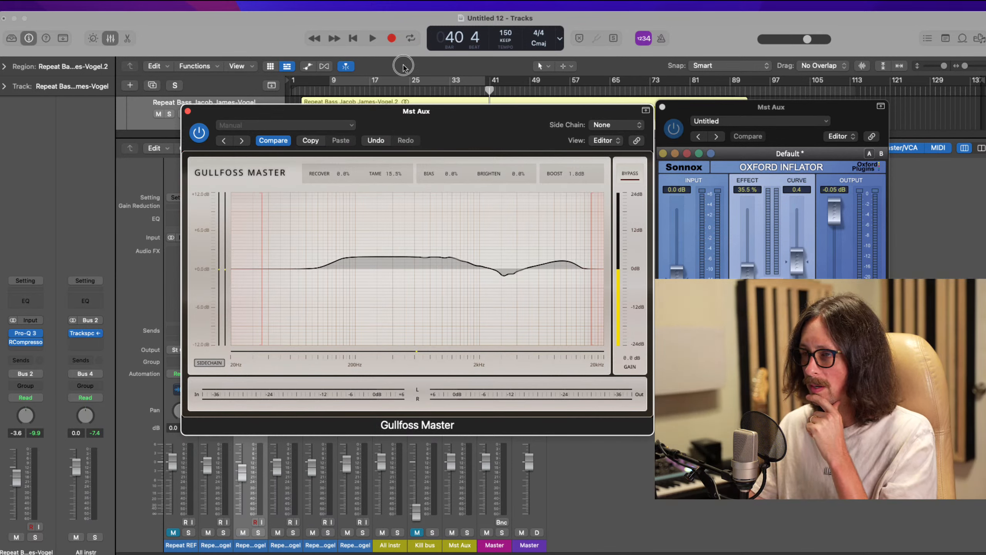
drag(344, 174, 347, 135)
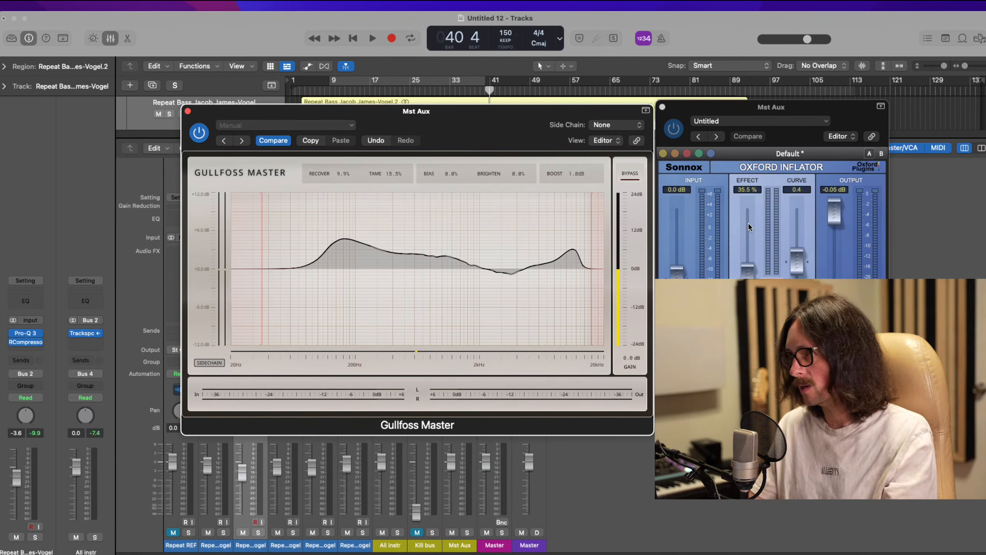
Step: Set Oxford Inflator's Effect to 46.4% and Output to -0.18 dB during playback, and close both Mst Aux plug-in windows
click(785, 106)
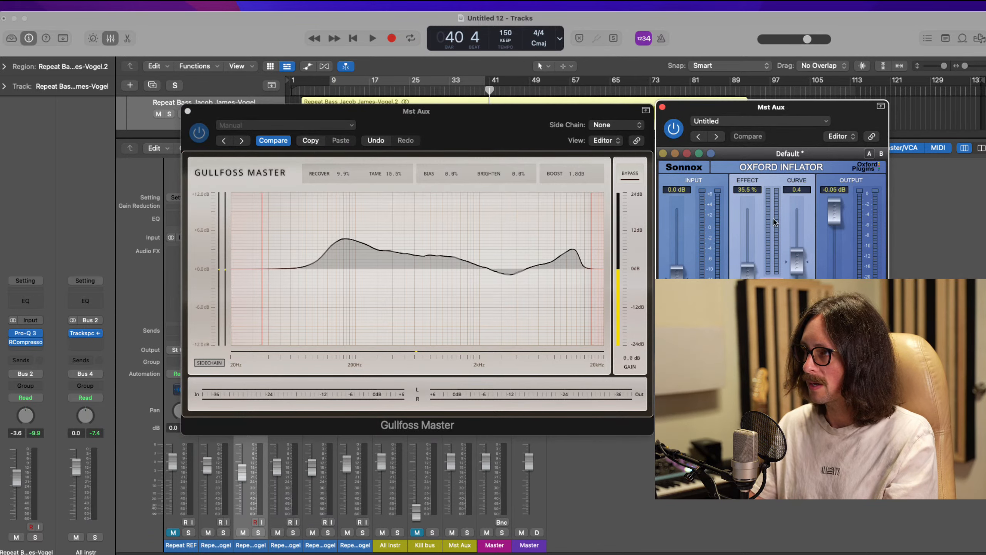
drag(744, 274, 744, 272)
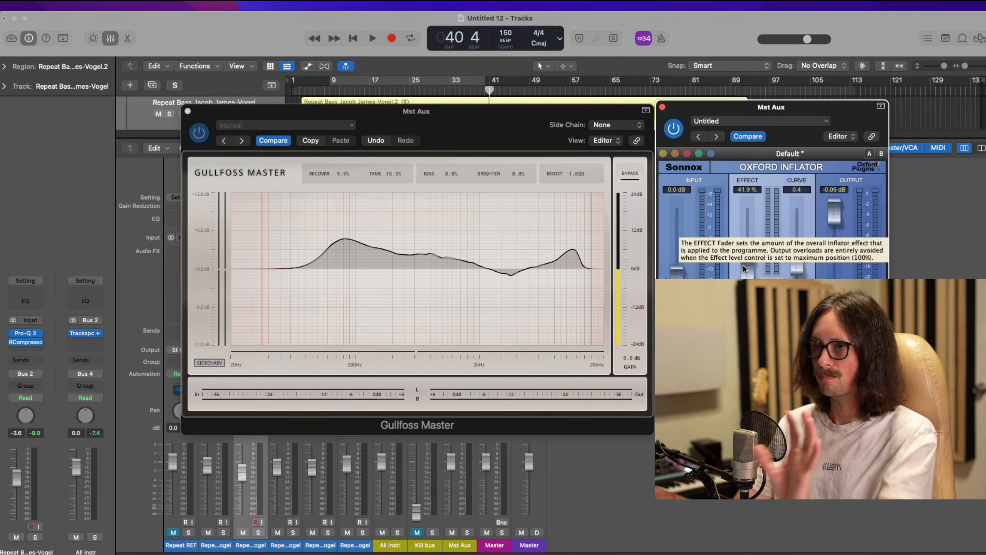
key(super+Tab)
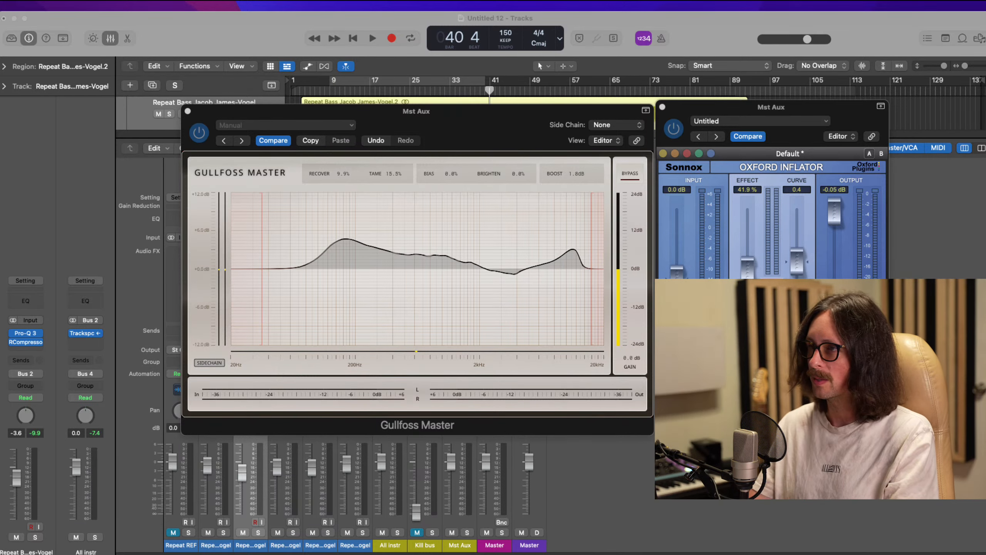
key(space)
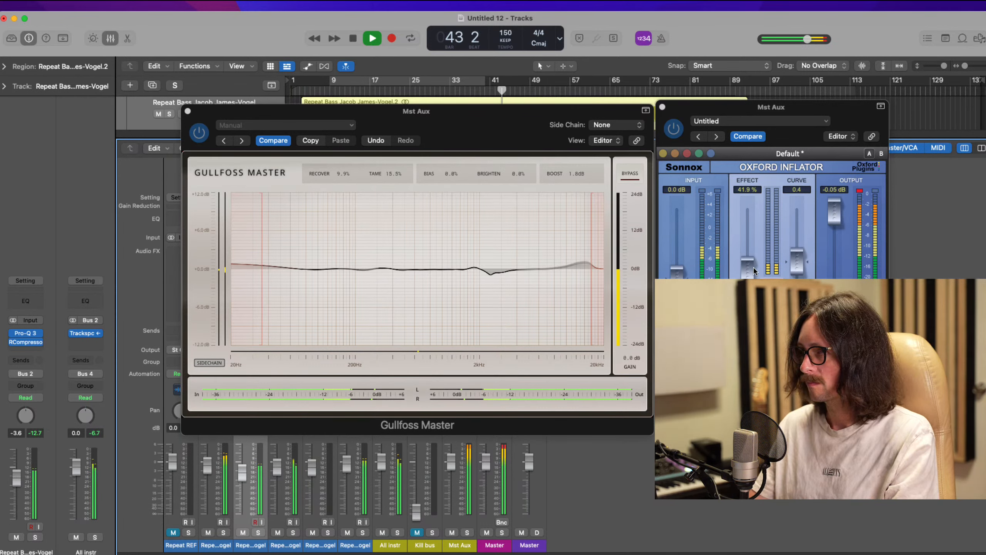
mouse_move(750, 275)
mouse_down()
mouse_move(749, 216)
mouse_move(748, 270)
mouse_up()
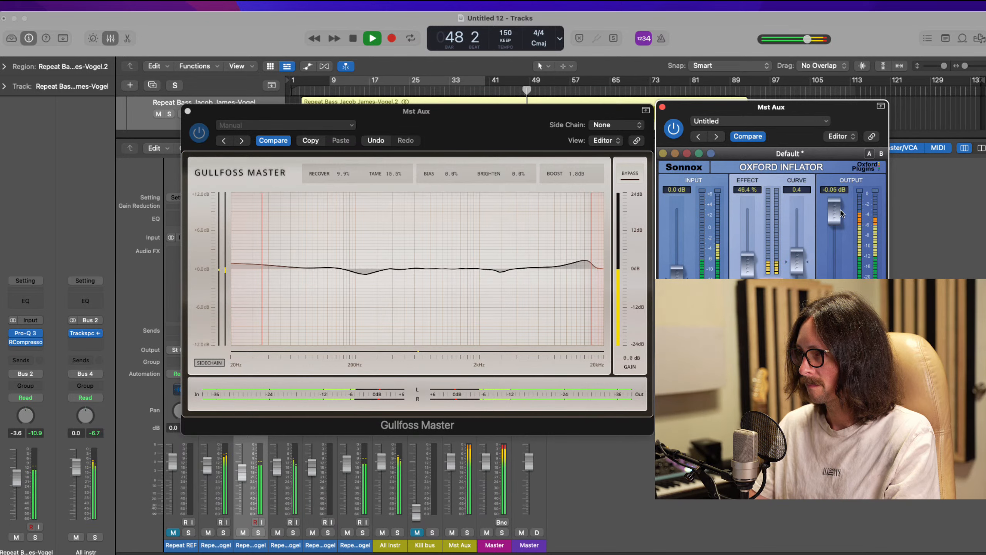
drag(839, 211, 839, 213)
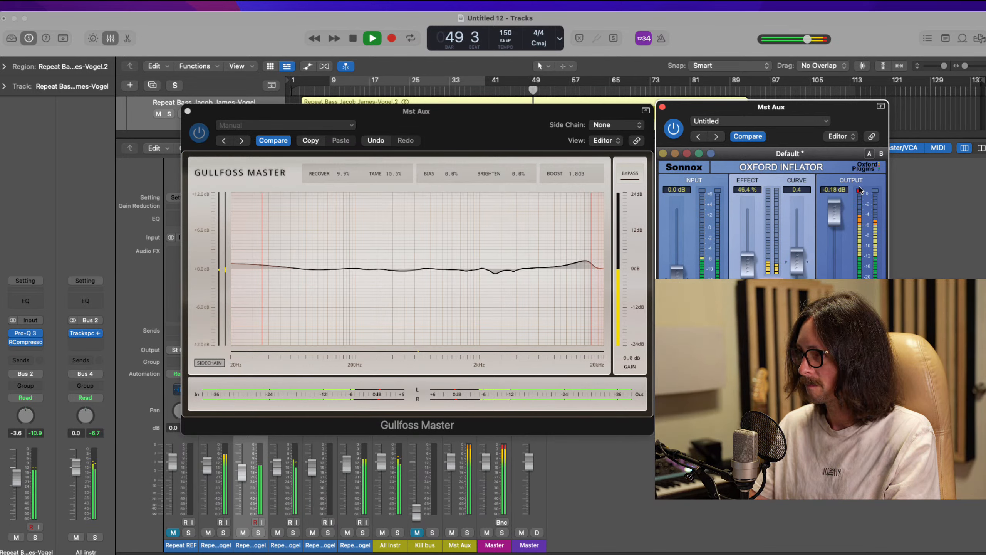
click(662, 107)
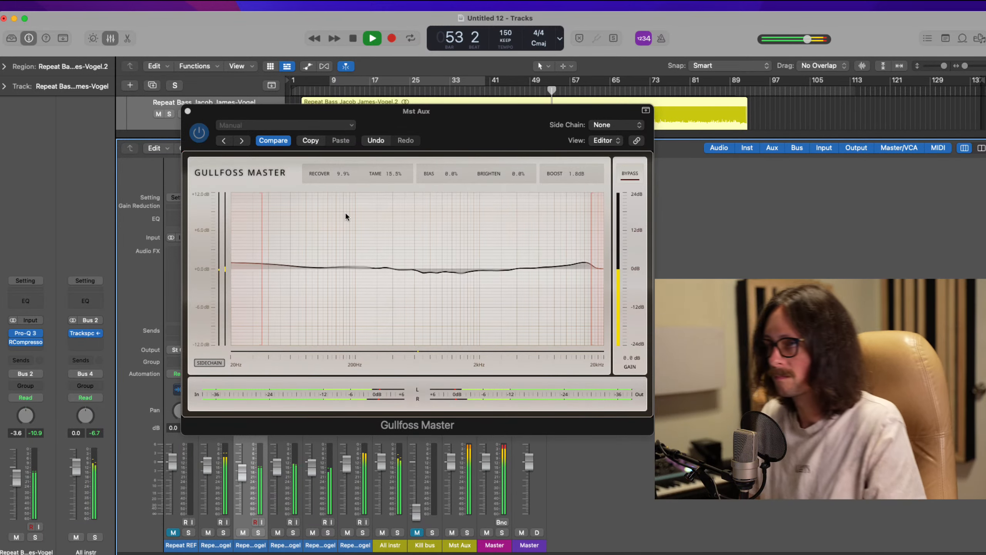
click(188, 111)
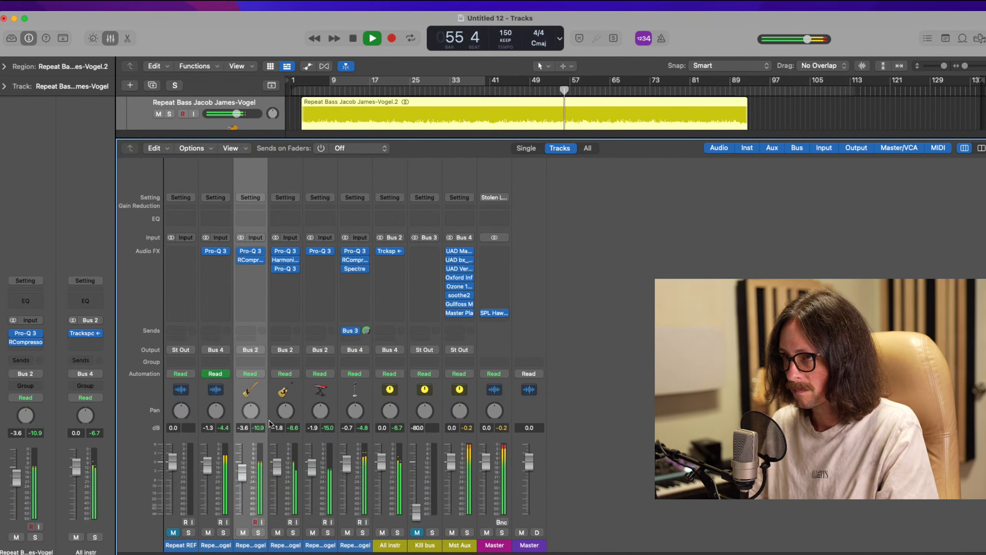
Step: Hide the mixer, open the last Pro-Q 3 on the Guitars track, and narrow its 1192.6 Hz bell to a Q of about 2.66
key(x)
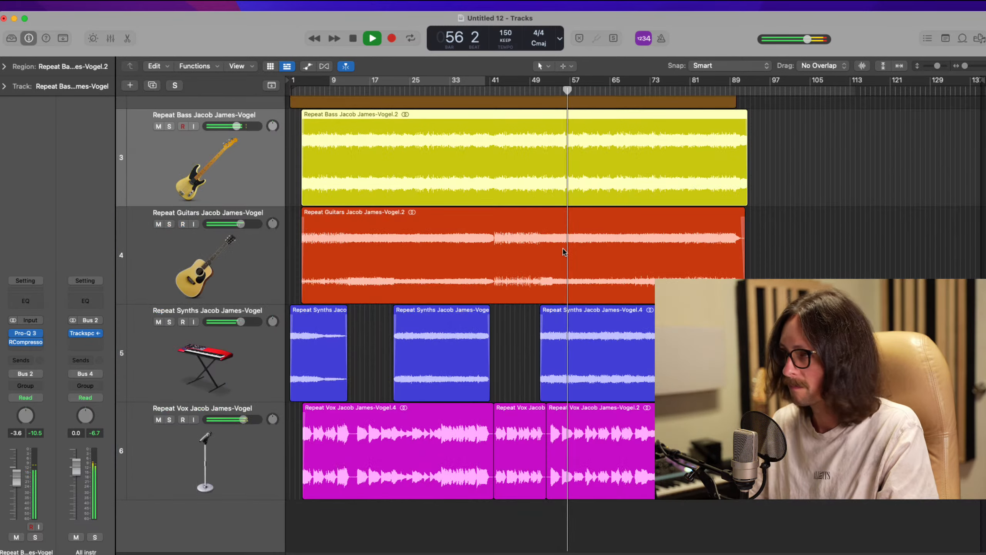
click(187, 265)
click(25, 341)
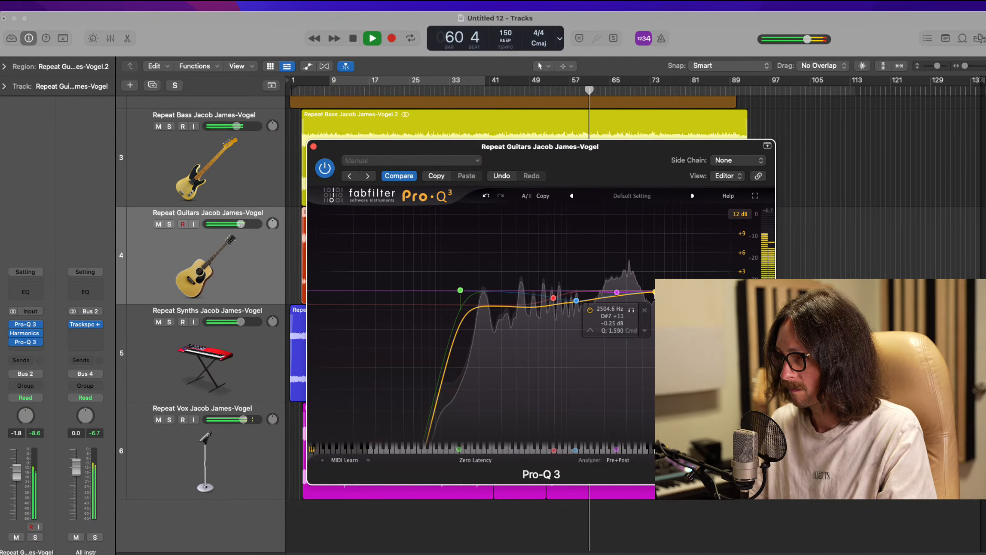
click(576, 300)
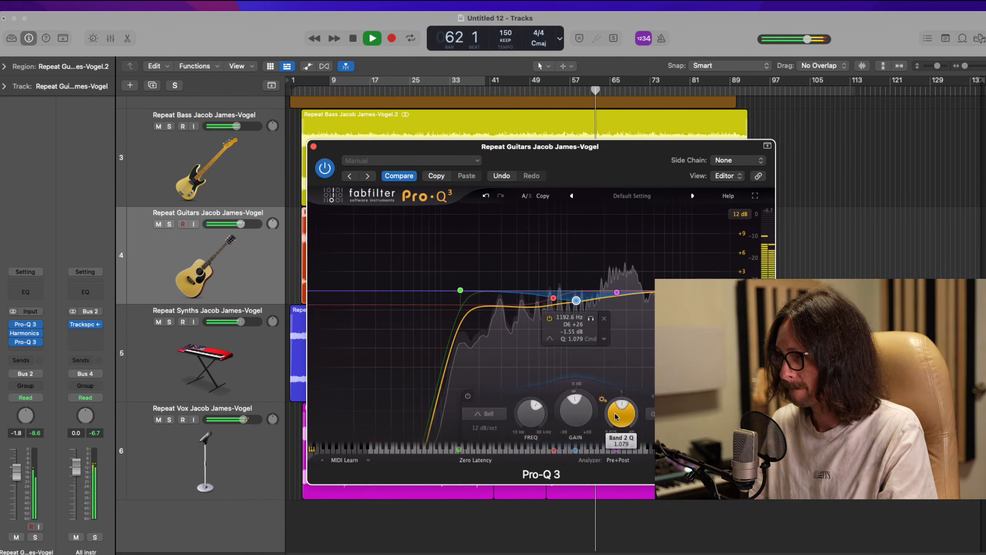
drag(614, 417, 629, 383)
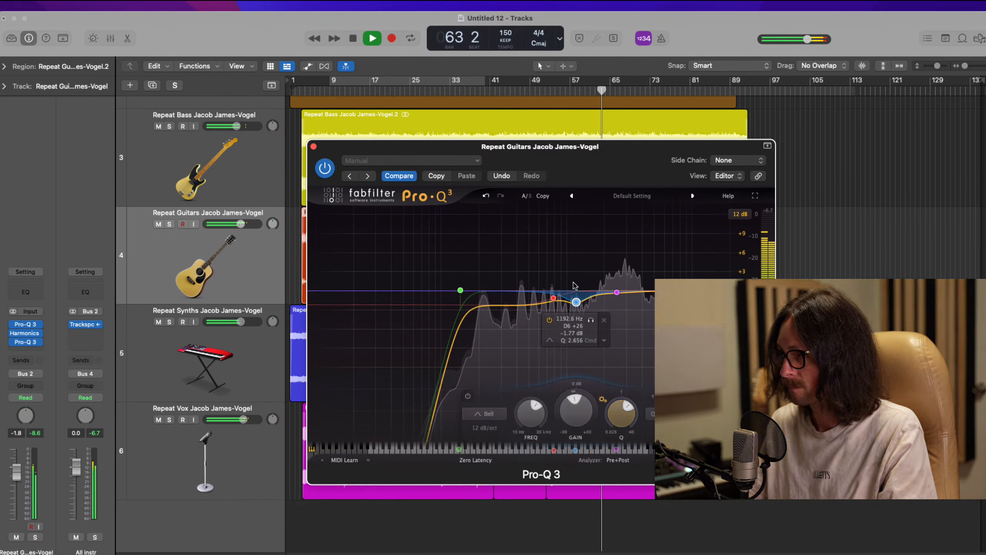
Step: Boost the guitars' upper-mid bell about 1.1 dB near 3 kHz, set the 792.67 Hz low shelf to -1.60 dB, and close Pro-Q 3
drag(576, 301, 628, 283)
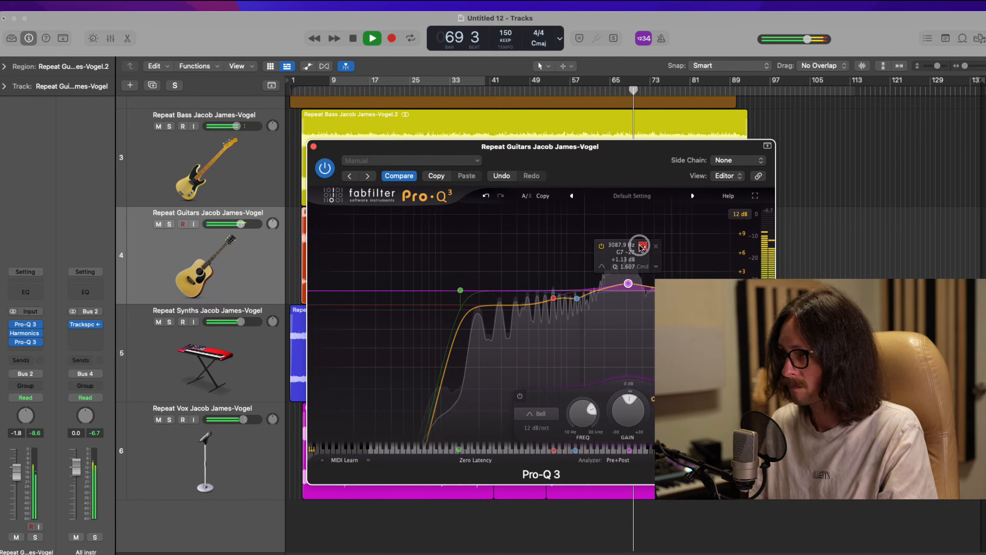
drag(641, 247, 636, 247)
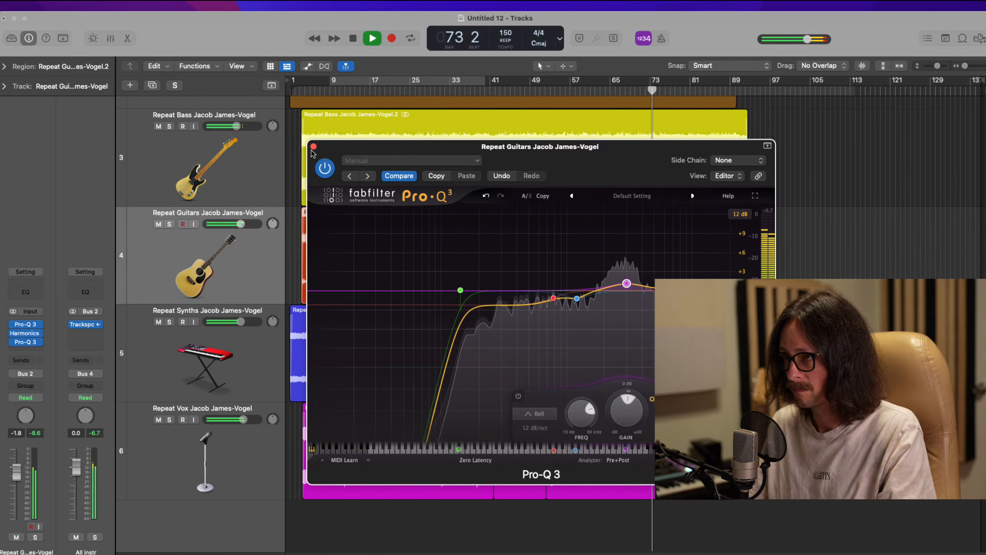
click(553, 297)
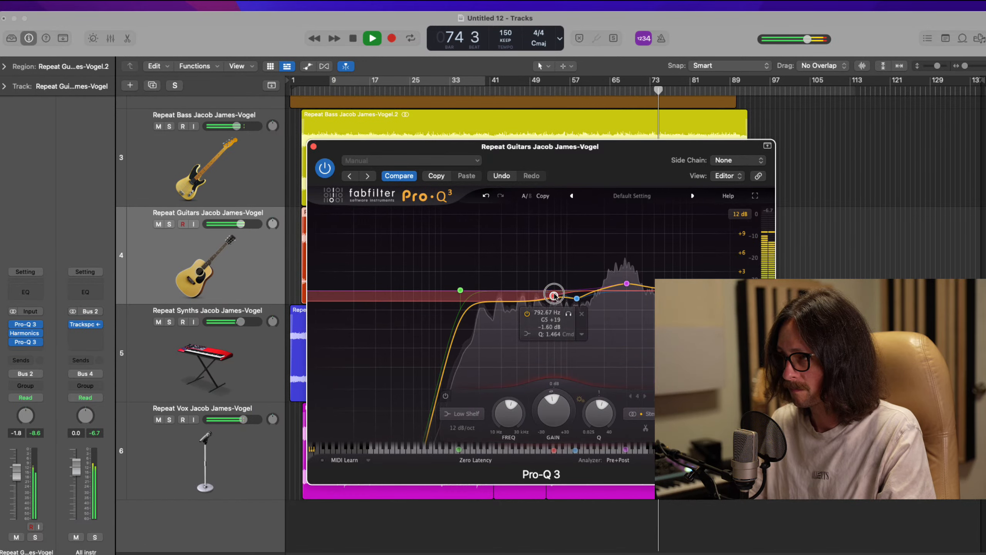
click(313, 146)
Step: Show the mixer again and resume playback from around bar 73
scroll(437, 374, up, 3)
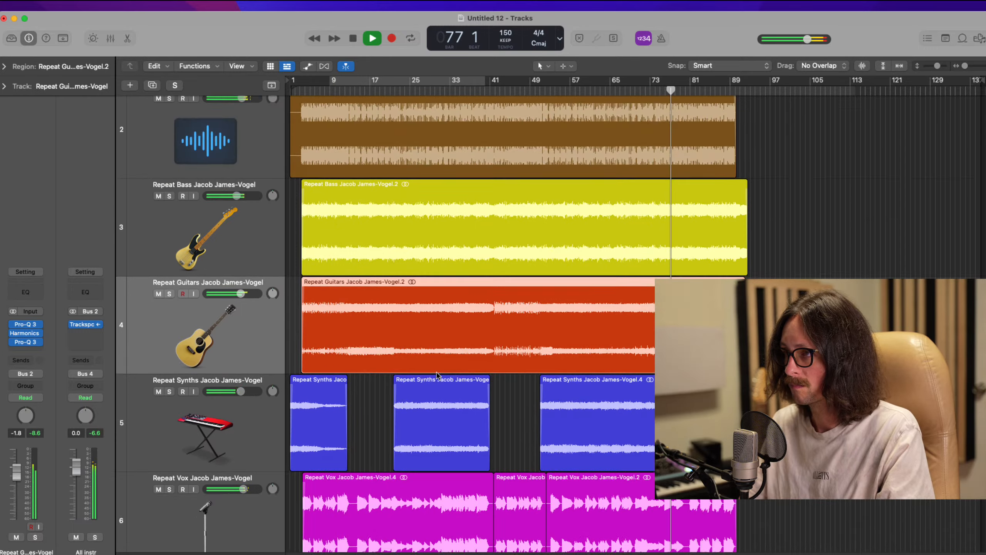
scroll(436, 374, up, 3)
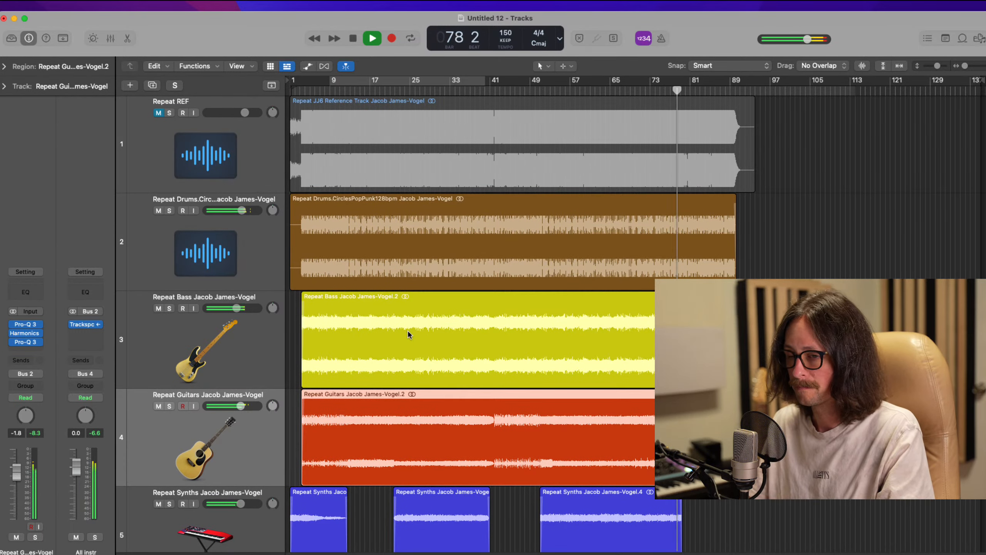
key(x)
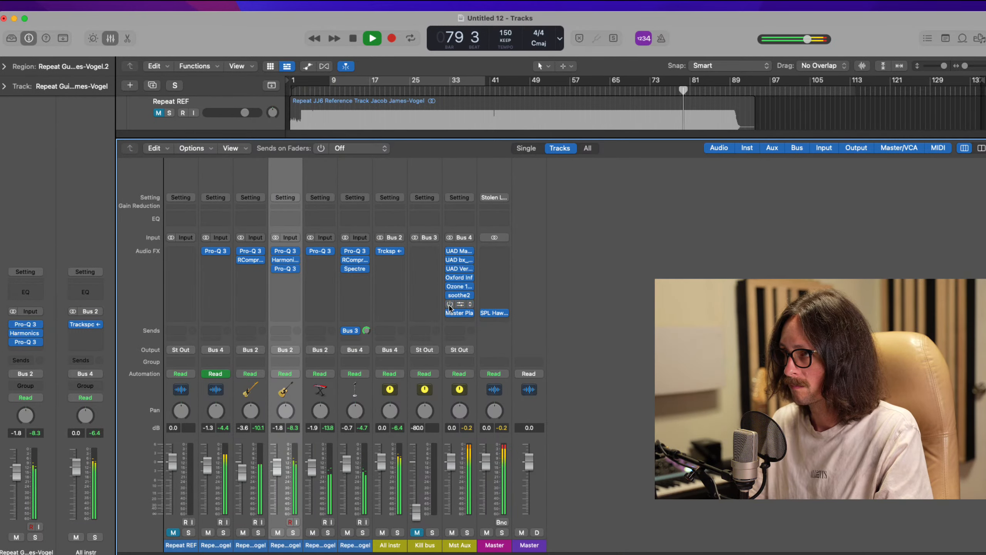
click(651, 91)
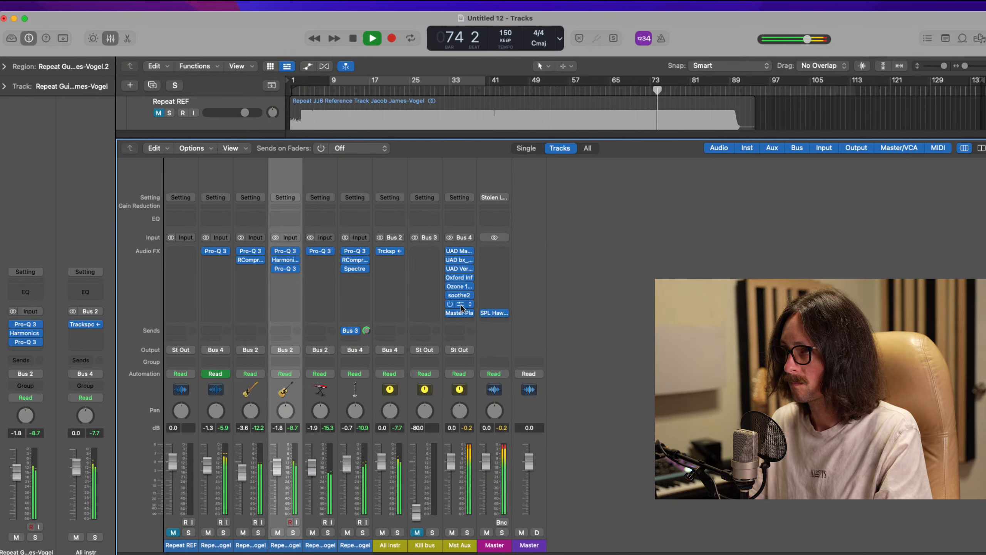
Step: Lower the low-frequency limit of Gullfoss Master on Mst Aux, and set Tame to 17.0% and Recover to 13.3%
click(459, 305)
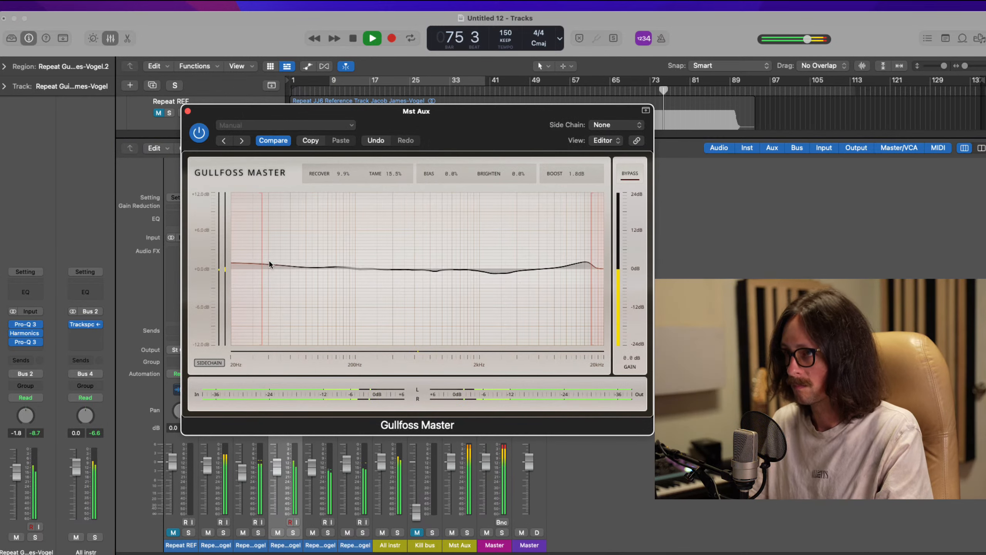
drag(262, 249, 253, 245)
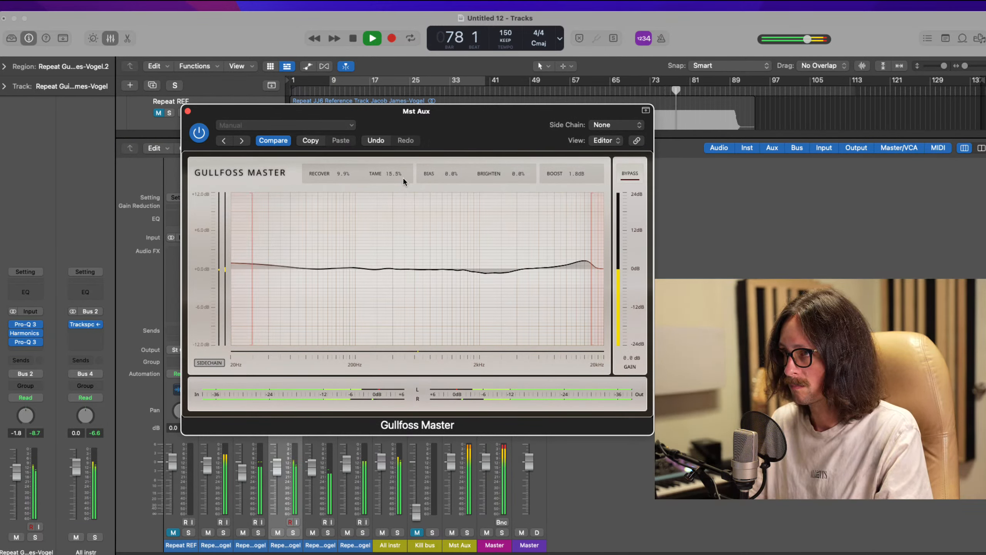
drag(393, 175, 395, 156)
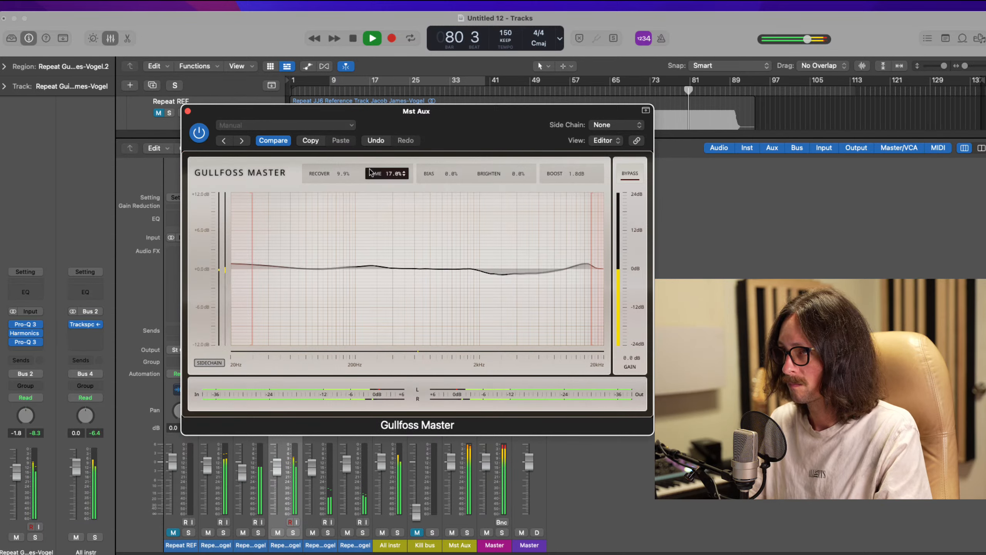
mouse_move(343, 177)
mouse_down()
mouse_move(344, 149)
mouse_move(347, 165)
mouse_up()
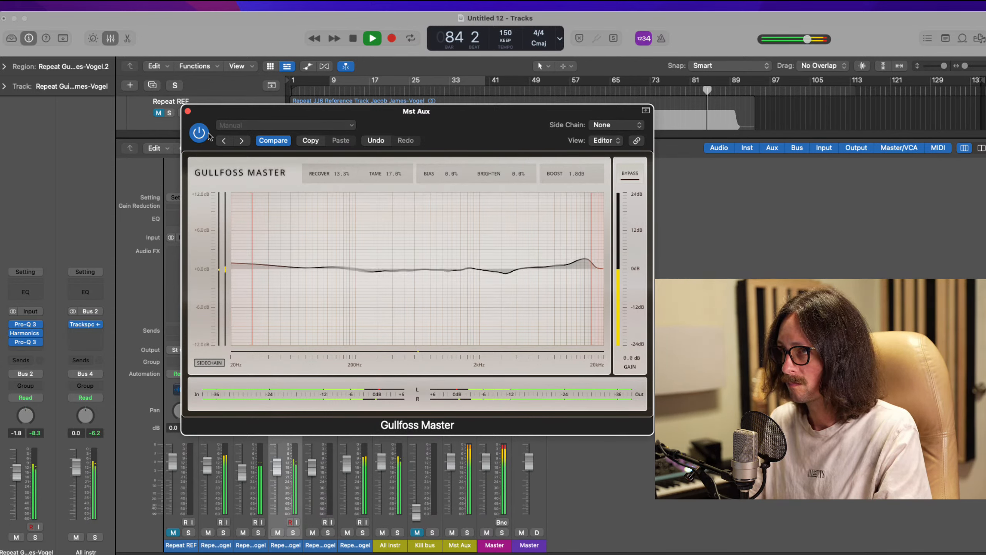
Step: Compare the mix with Gullfoss Master bypassed and active, and close the plug-in window
click(205, 135)
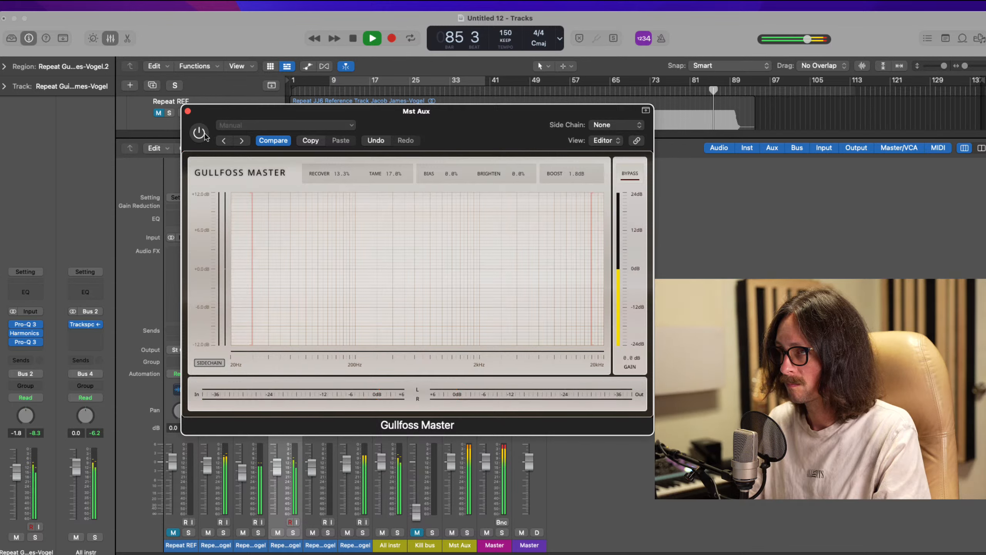
click(205, 134)
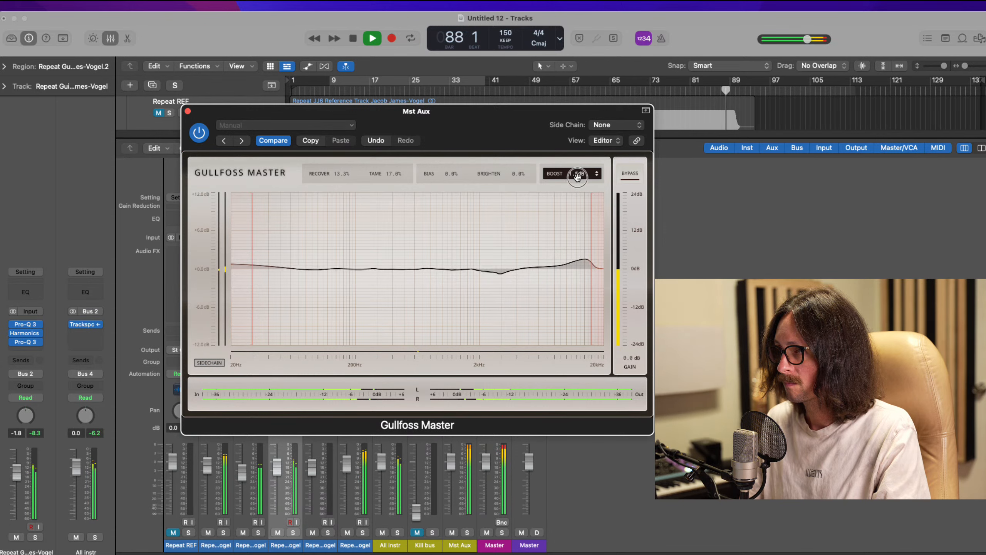
key(super+w)
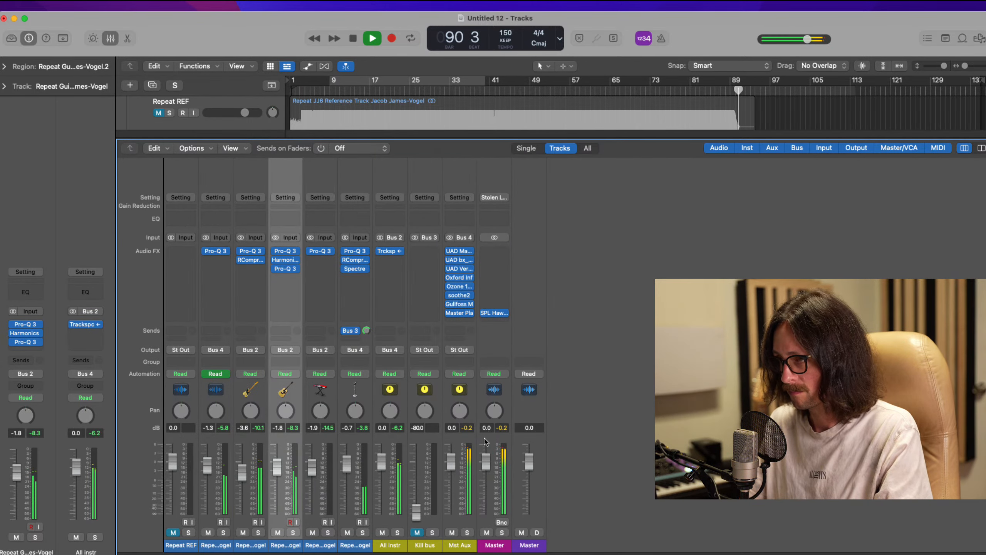
Step: Check the Amount setting of Trackspacer on the All instr bus, close the plug-in, and stop playback
click(391, 252)
click(494, 329)
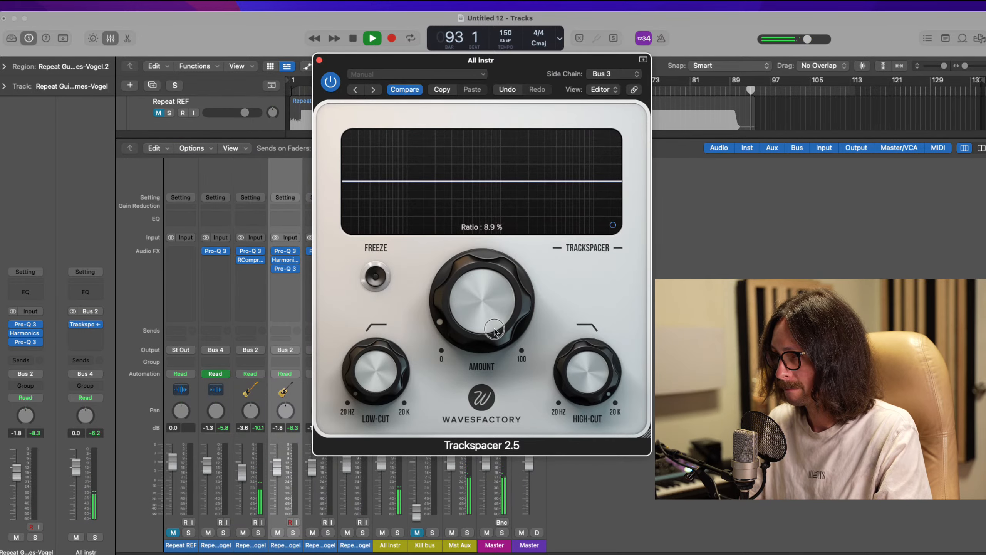
click(319, 60)
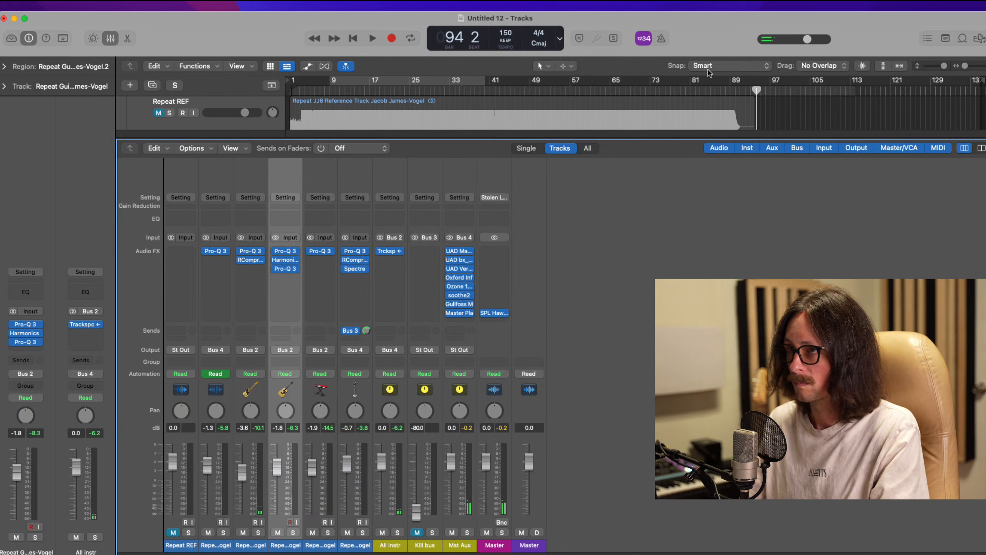
key(space)
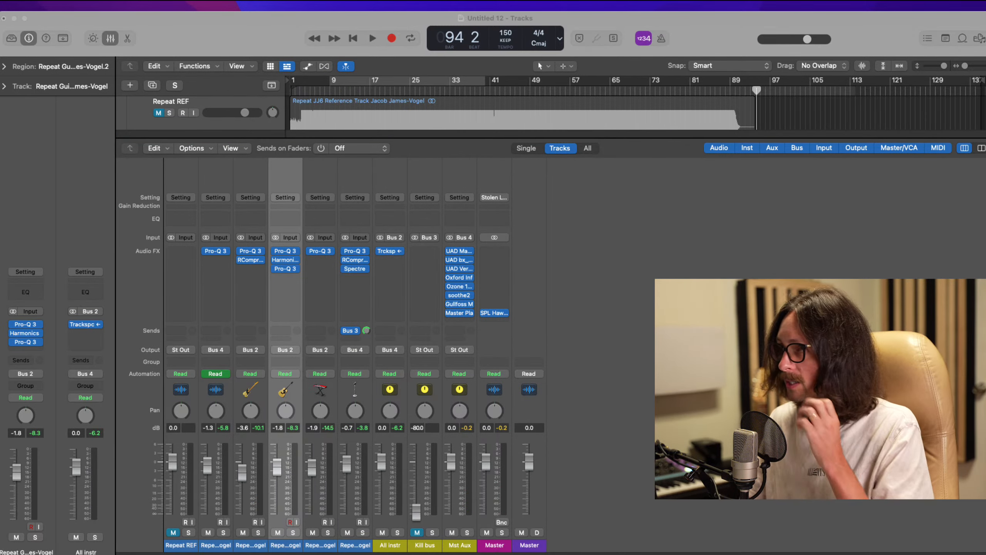
click(714, 25)
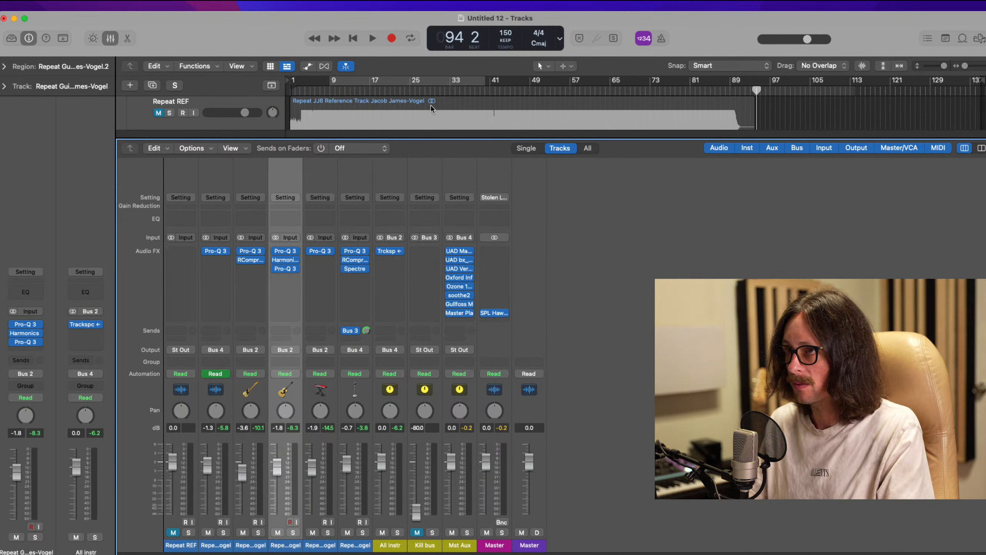
Step: Hide the mixer, solo the Repeat REF track, and cycle bars 73 to 89
click(375, 86)
key(x)
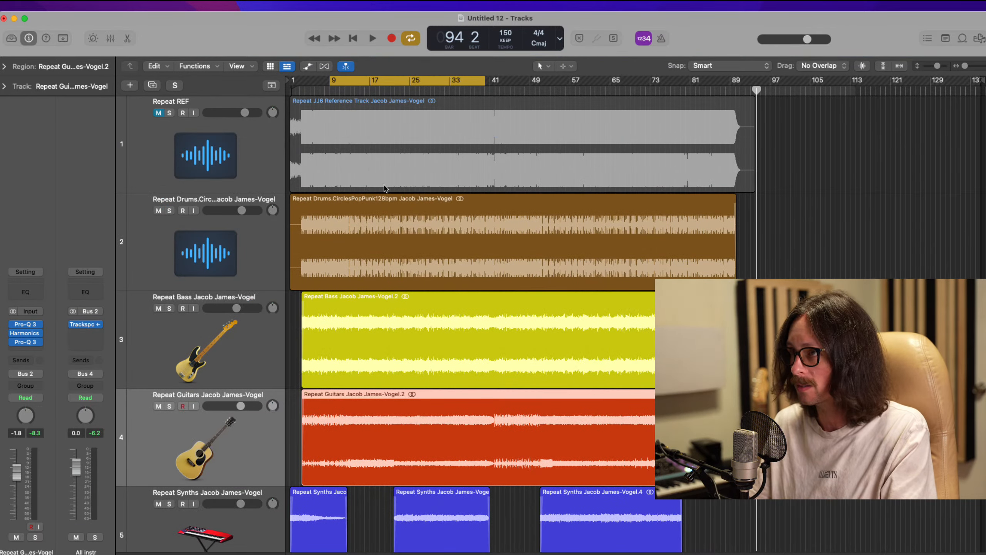
click(185, 153)
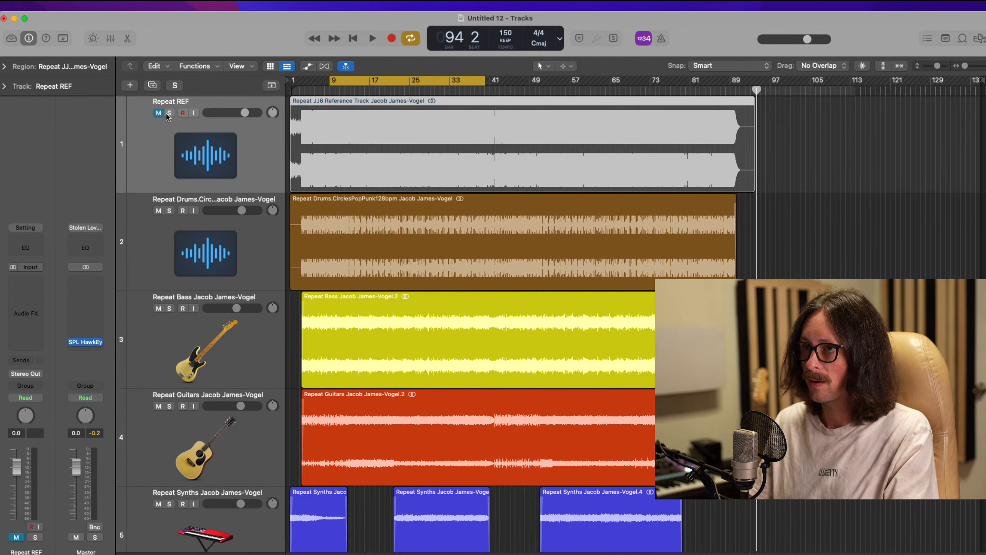
click(170, 113)
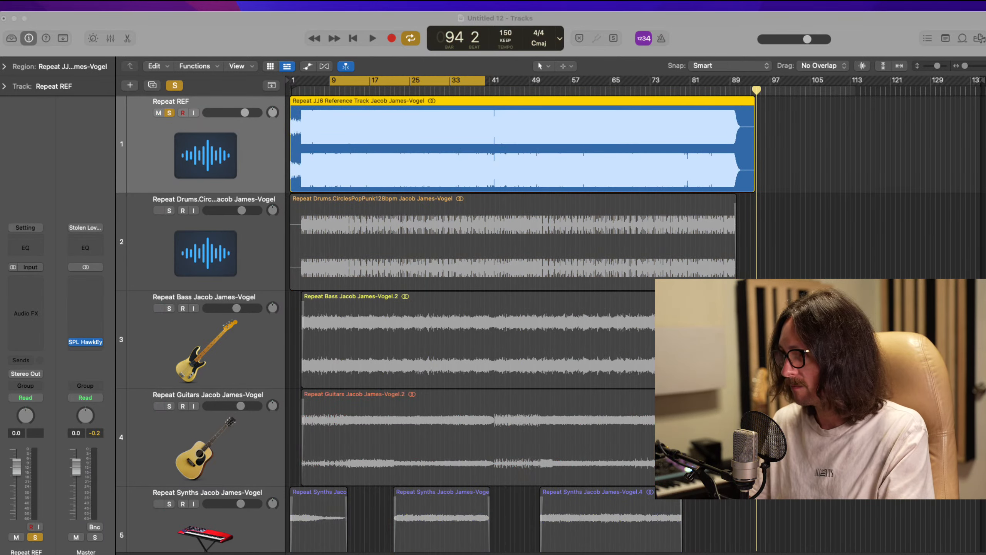
click(641, 55)
drag(464, 95, 732, 121)
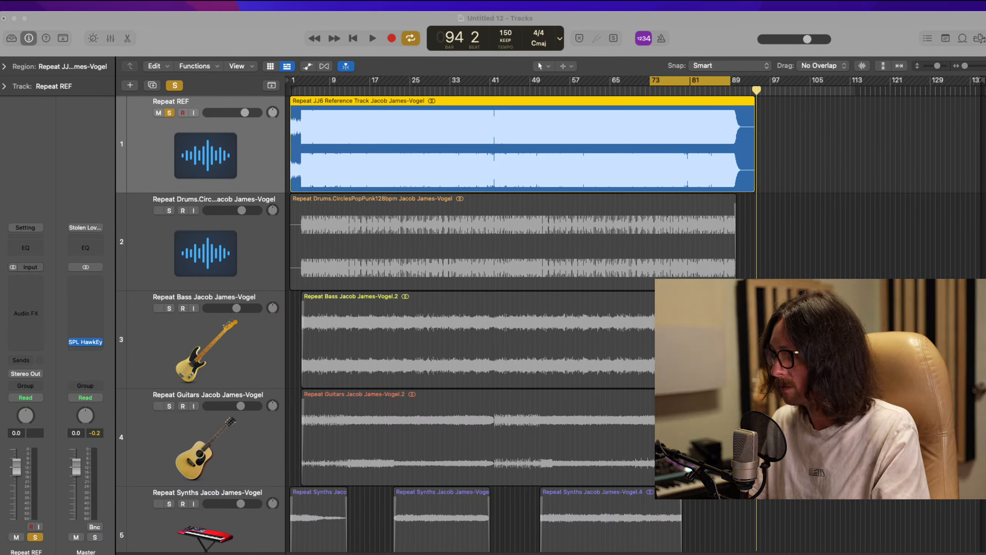
Step: Compare the soloed Repeat REF track with the full mix over the cycled section, leaving the reference muted
key(space)
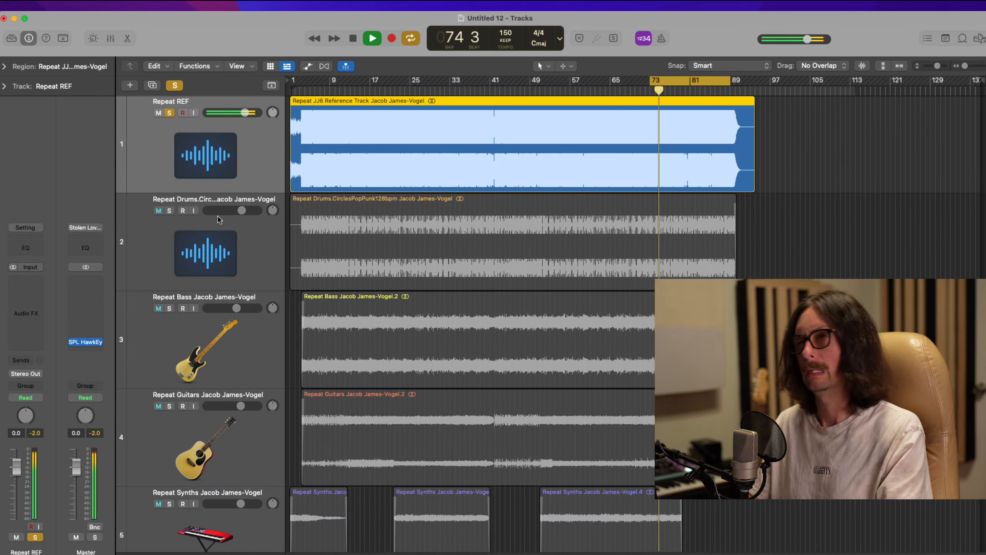
click(169, 113)
key(ctrl+m)
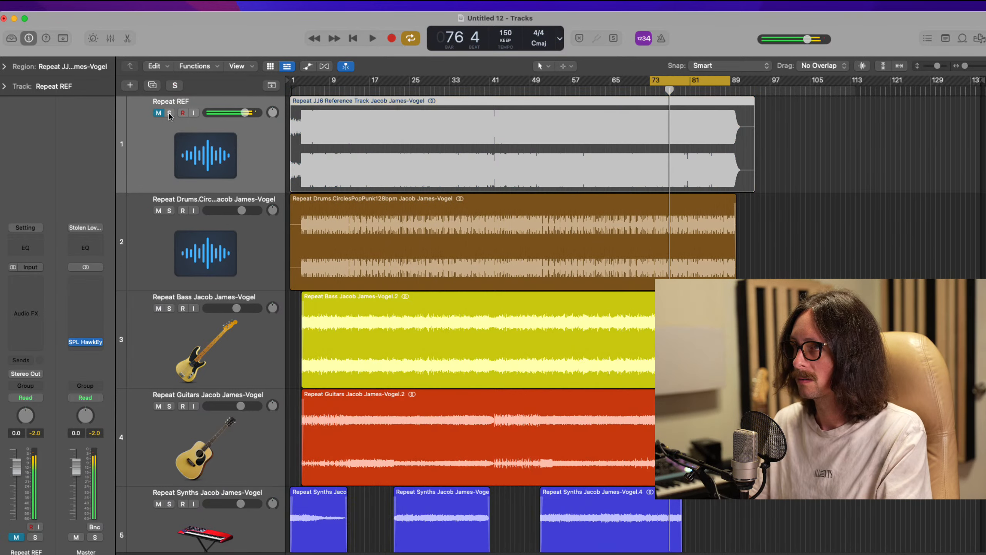
key(space)
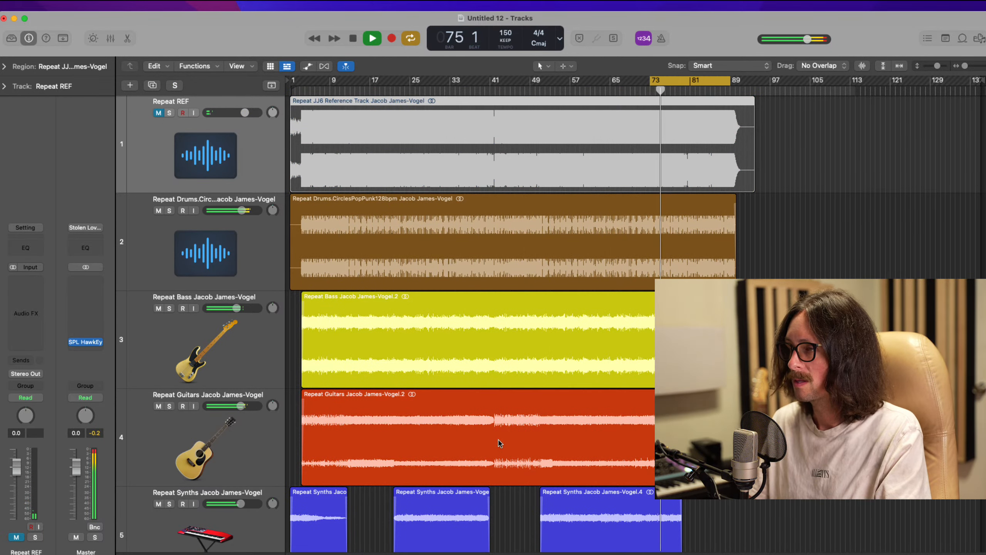
scroll(531, 410, down, 5)
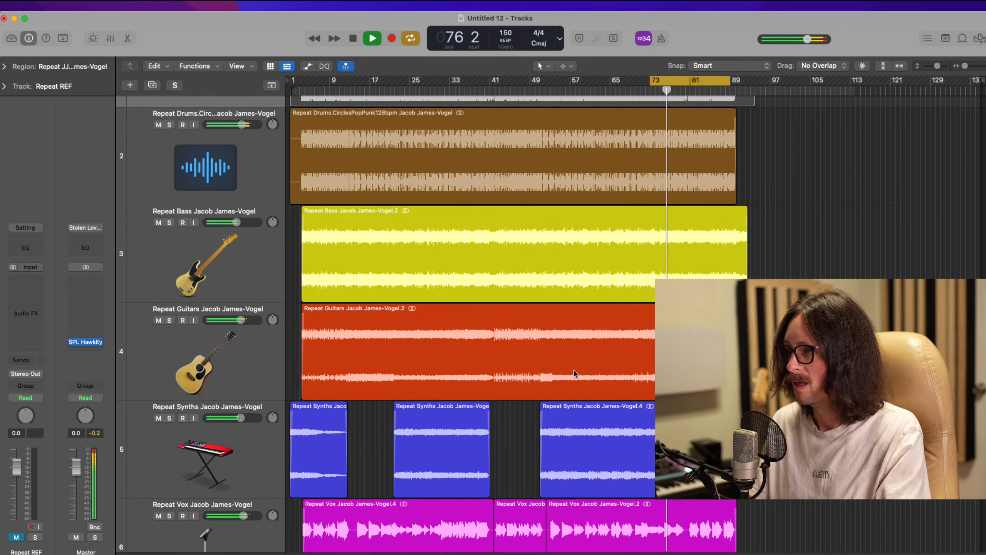
scroll(584, 365, up, 5)
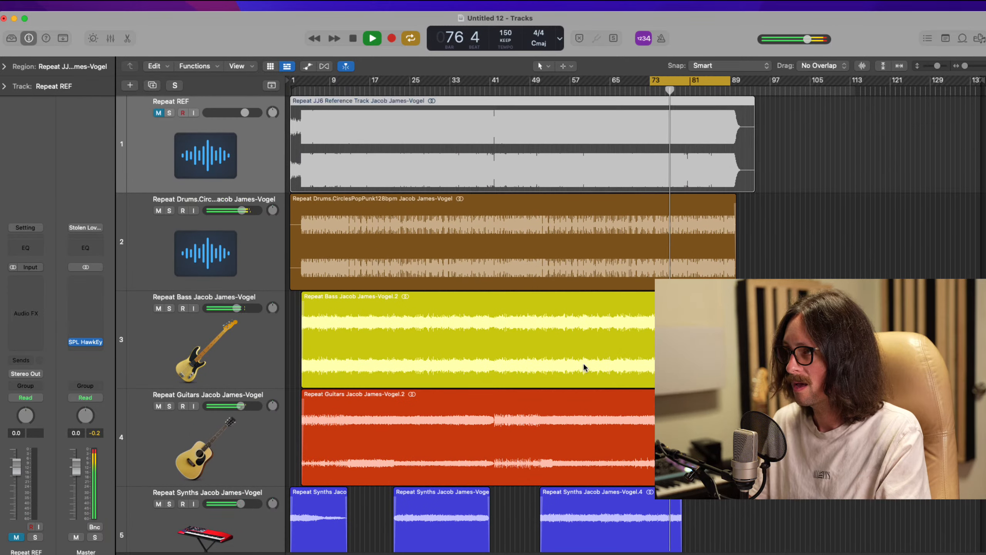
click(169, 113)
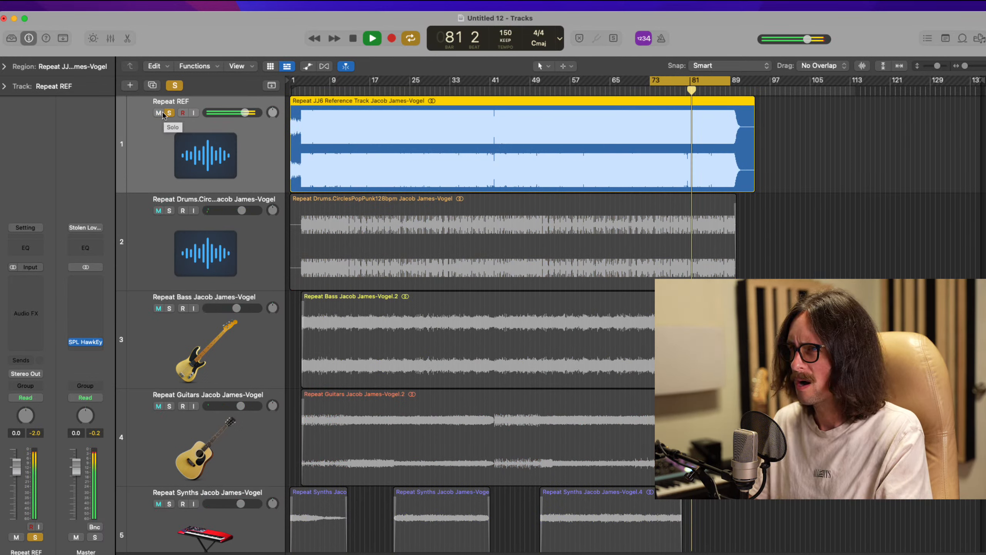
click(159, 113)
click(169, 113)
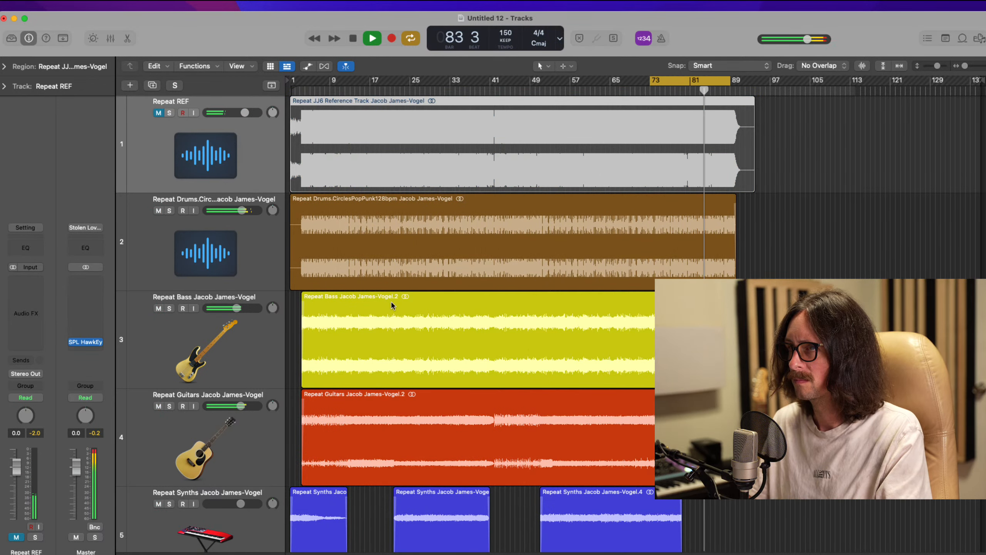
Step: Fine-tune Loud and the Clean mix in Master Plan on Mst Aux, reduce the Calm amount, and close the plug-in
click(244, 286)
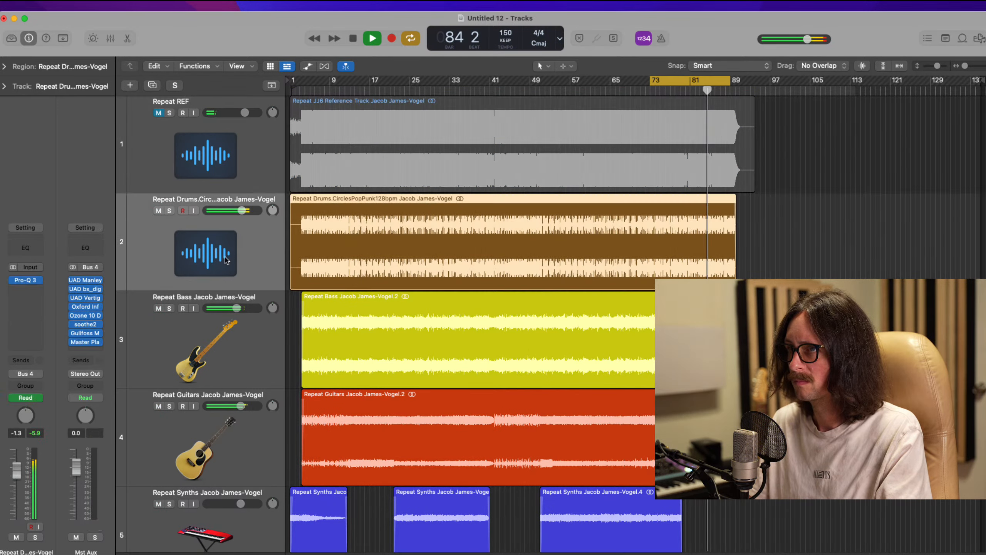
click(85, 342)
mouse_move(493, 268)
mouse_down()
mouse_move(497, 250)
mouse_move(495, 259)
mouse_up()
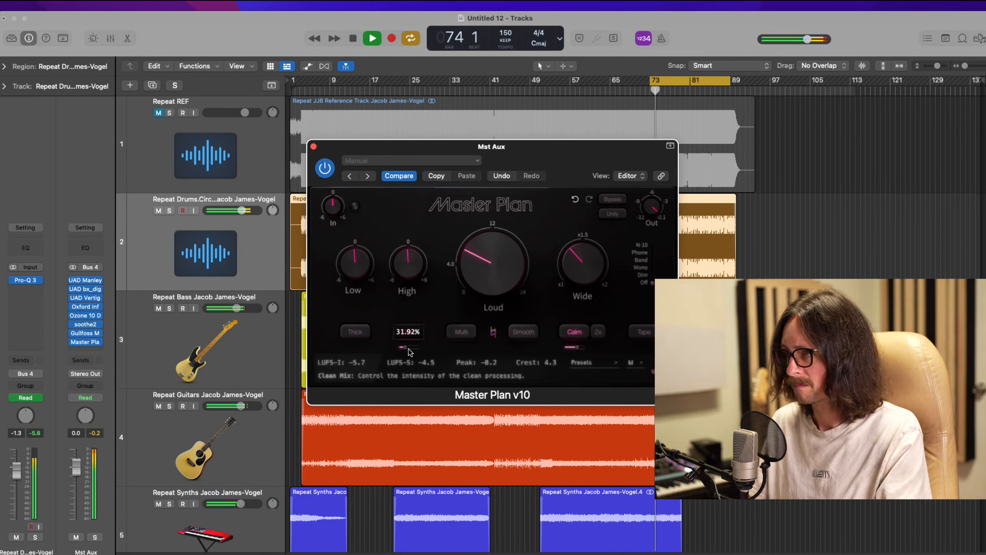
drag(406, 349, 405, 352)
drag(573, 353, 572, 361)
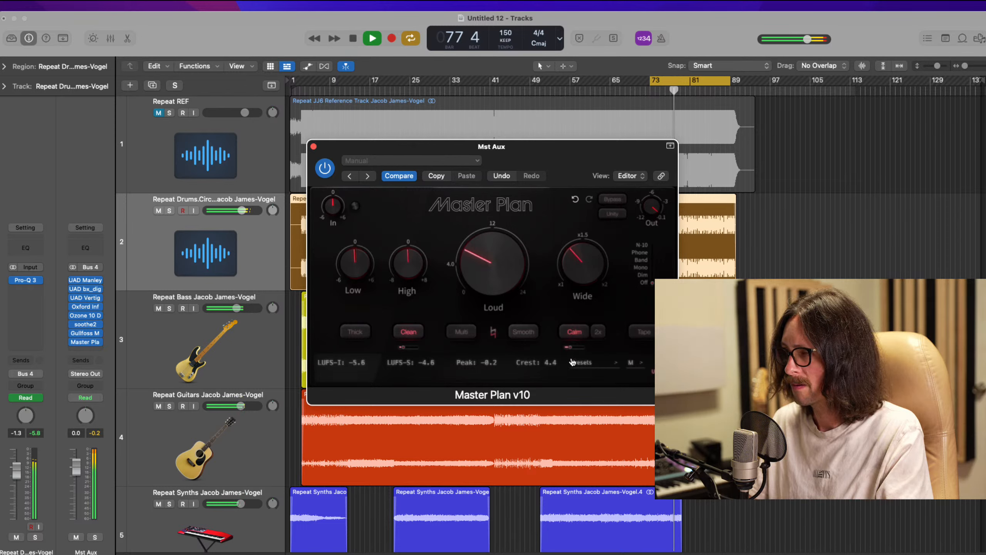
mouse_move(591, 267)
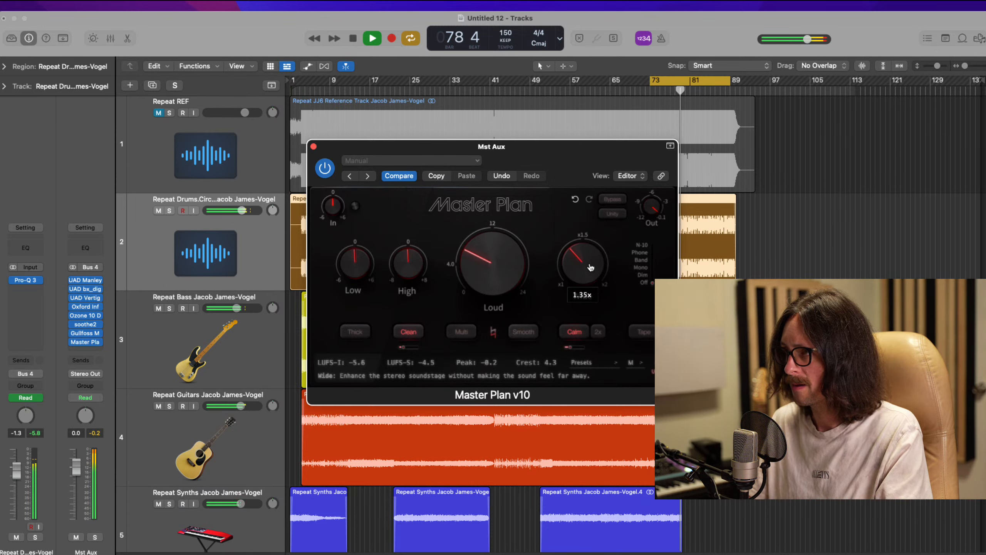
click(313, 146)
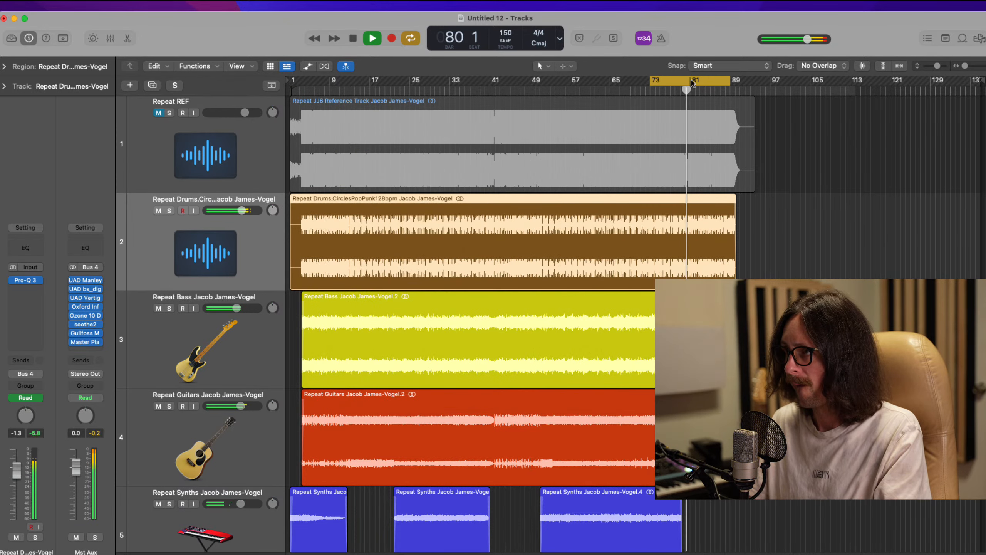
Step: Play the soloed reference track from bar 73, stop, and return to the full mix with the reference muted
key(space)
click(169, 112)
key(space)
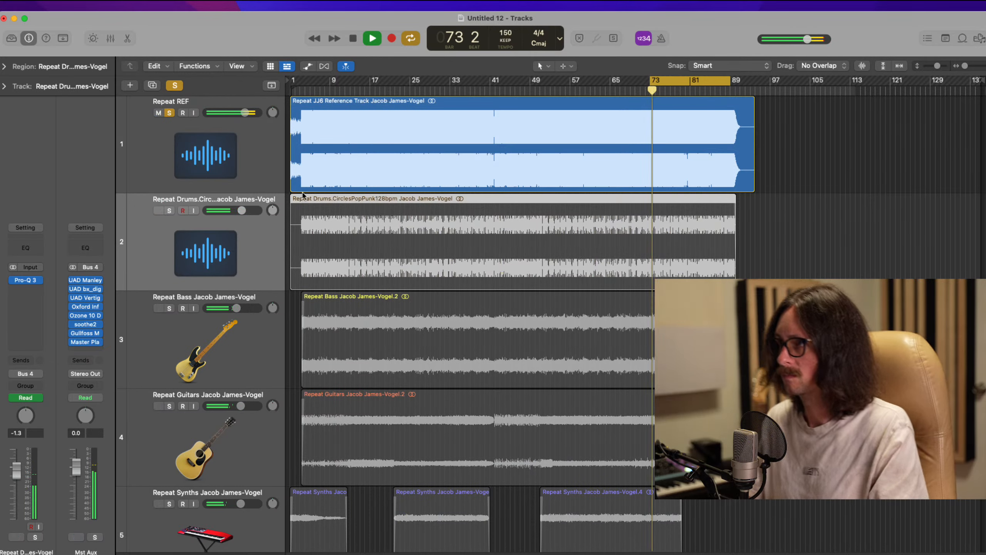
key(space)
click(158, 113)
click(169, 113)
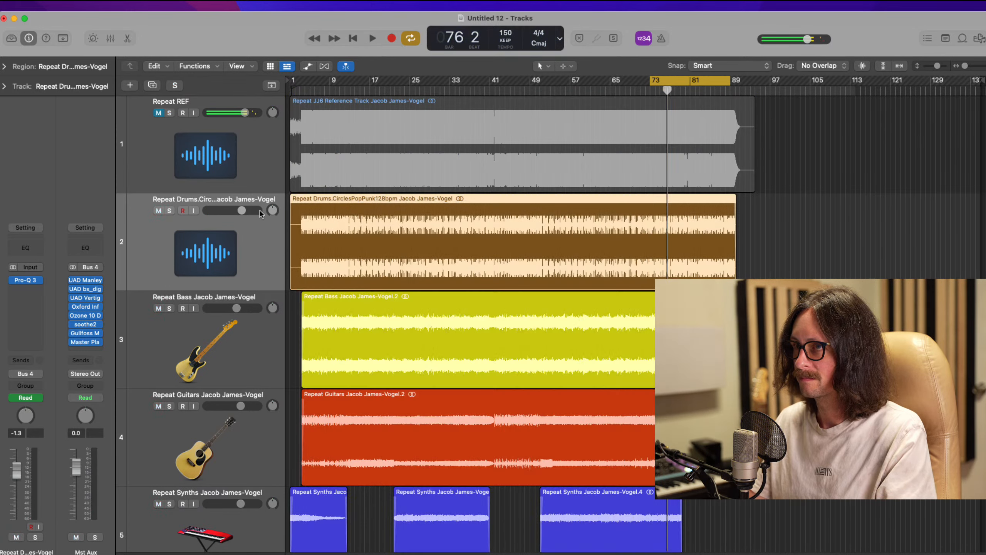
Step: During playback, reduce the drums Pro-Q 3 low bell near 51 Hz, ease the 495.86 Hz flat tilt, and close the plug-in
key(space)
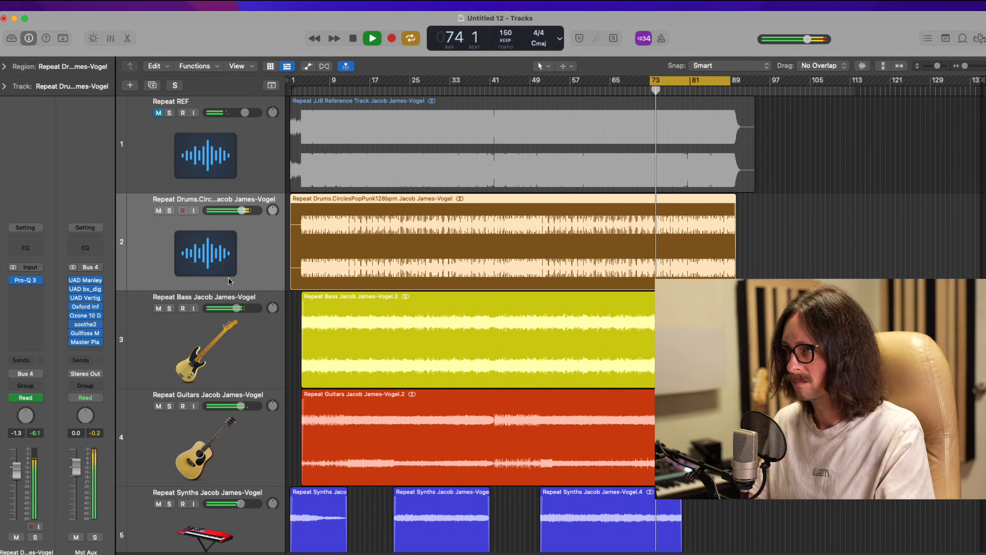
click(25, 279)
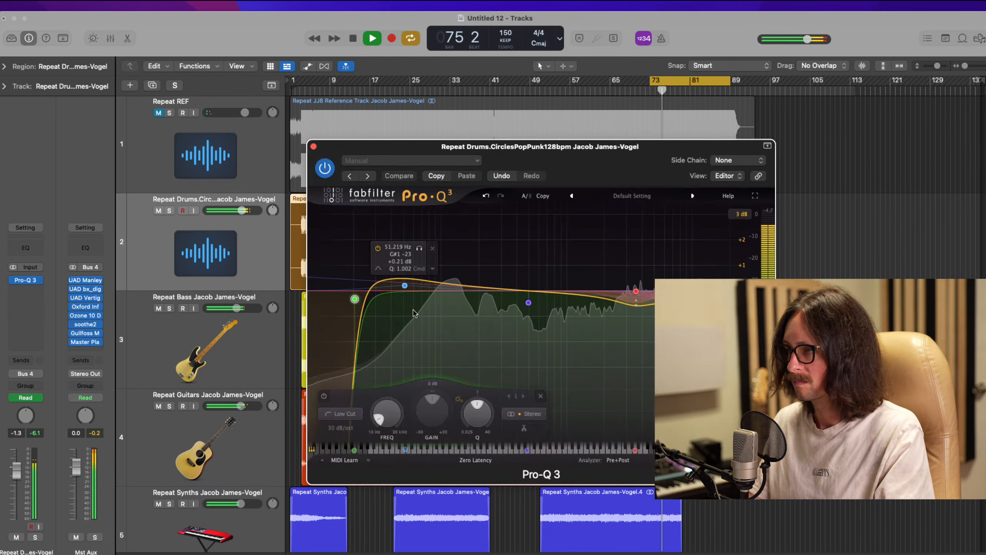
click(404, 287)
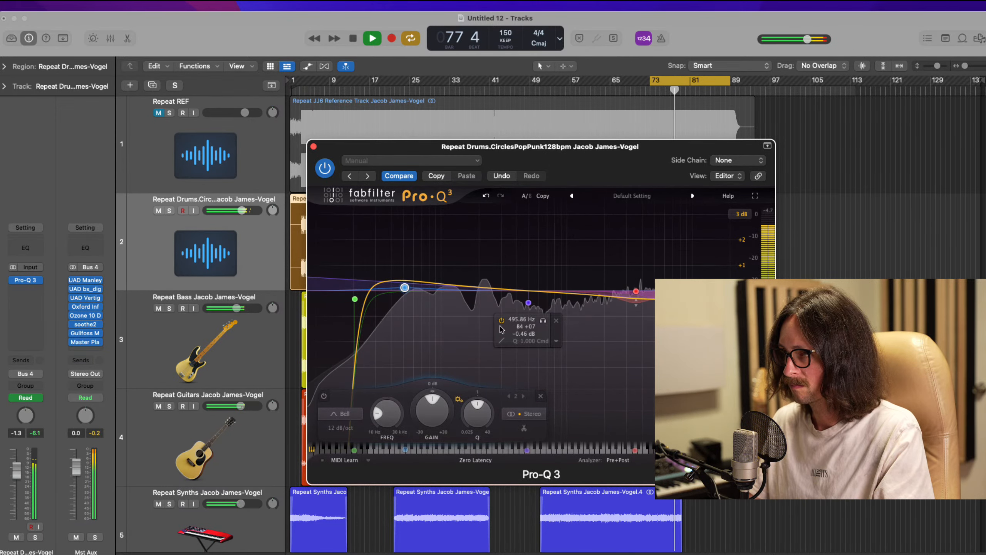
click(528, 302)
drag(528, 304, 528, 299)
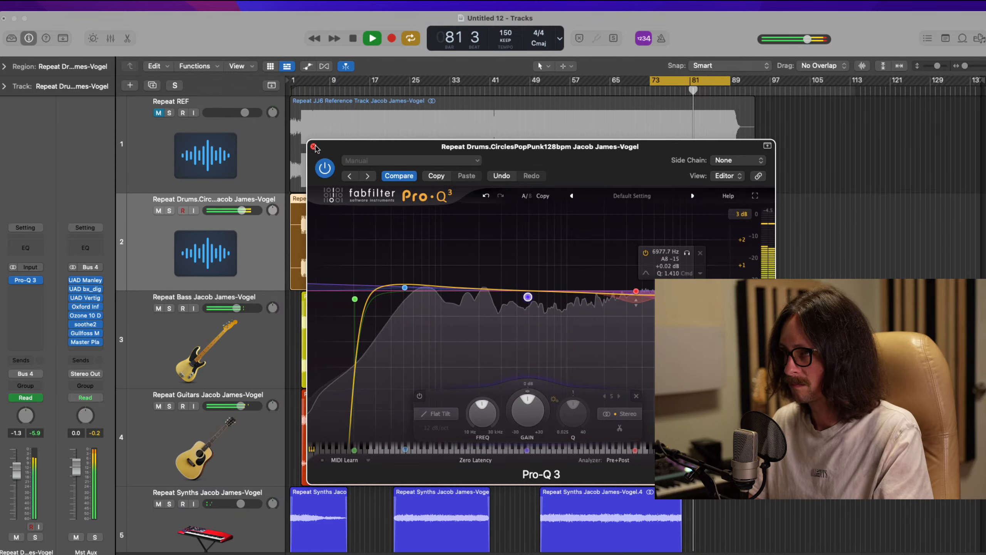
key(super+w)
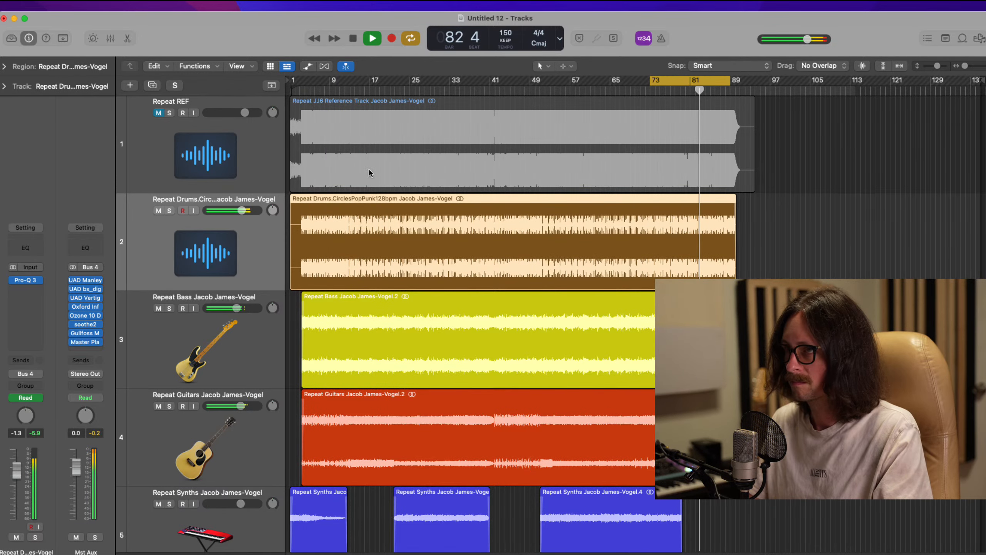
Step: Check the adjusted mix against the soloed reference track, mute the reference again, and stop playback
click(170, 113)
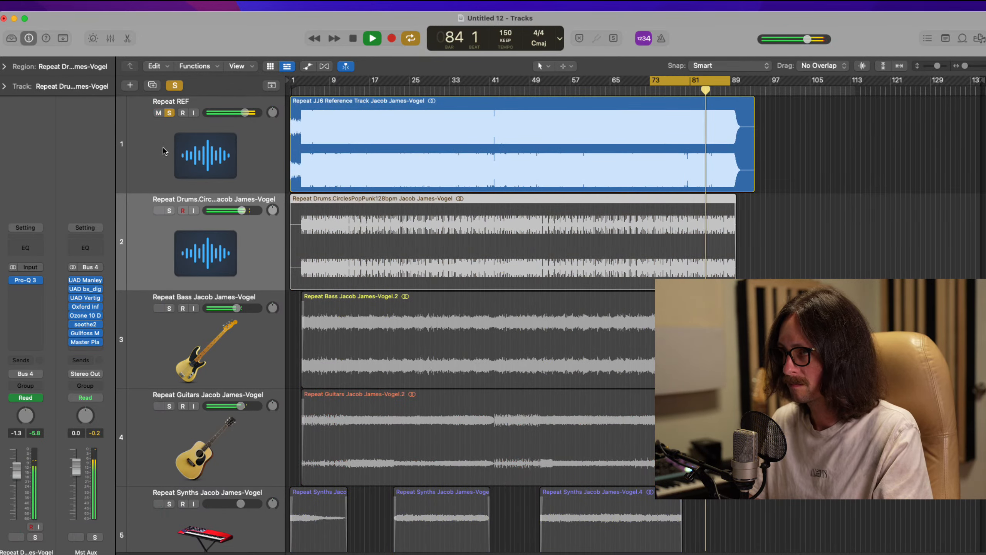
click(158, 113)
click(169, 113)
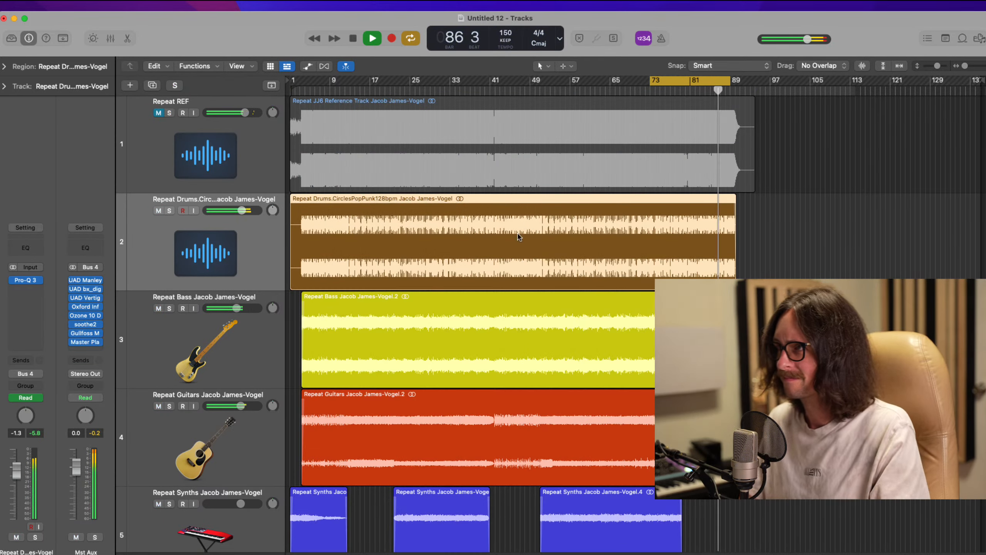
key(space)
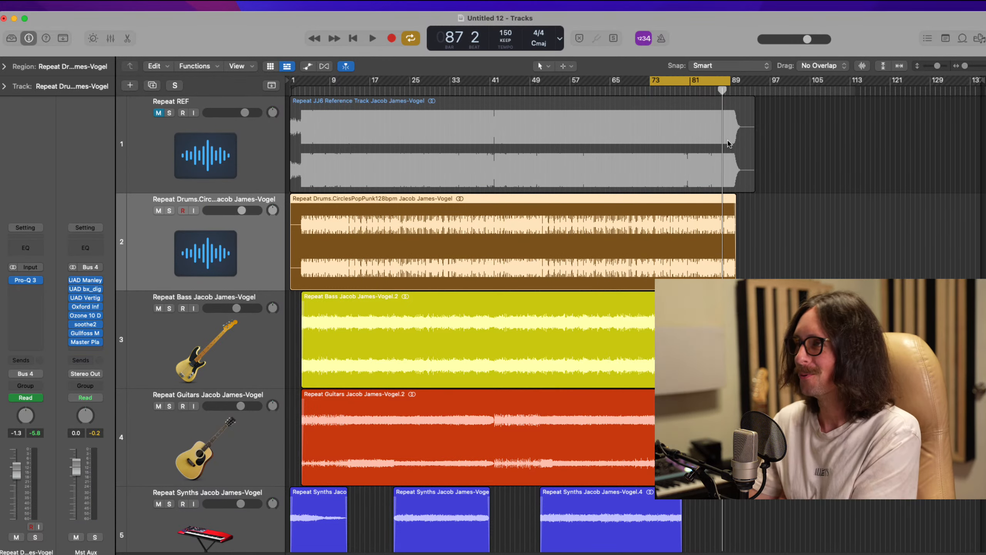
Step: Set the cycle range to the full length of the Repeat REF region and create a marker at the playhead
click(655, 158)
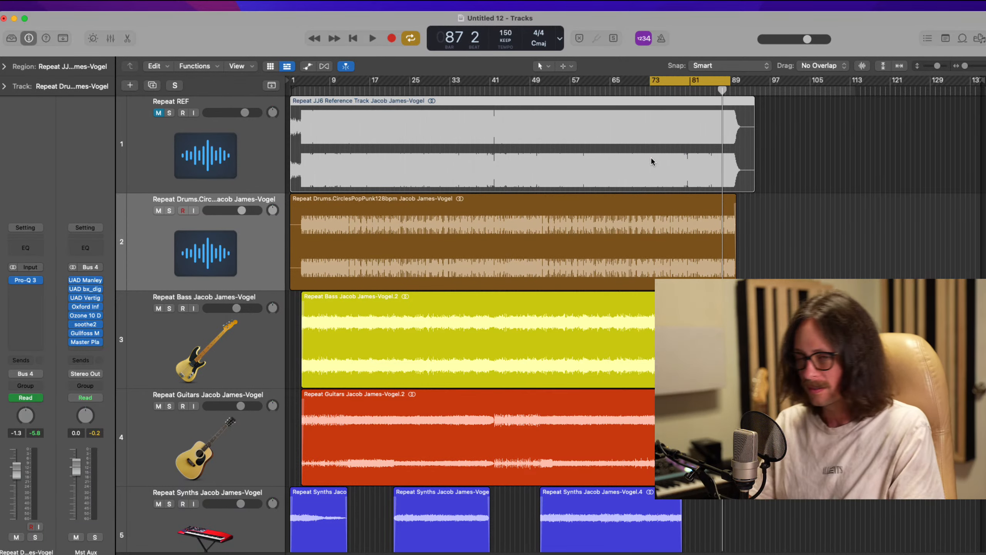
key(u)
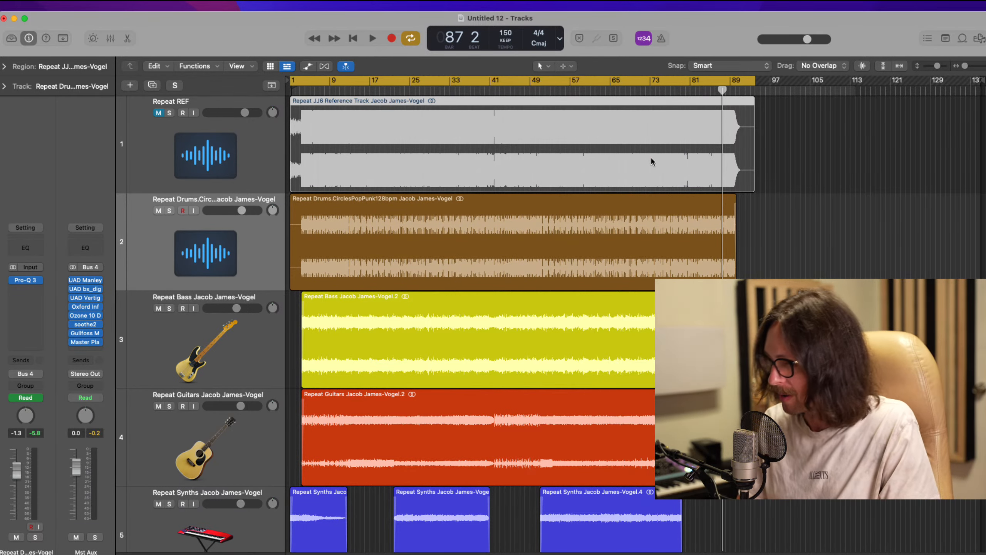
key(alt+apostrophe)
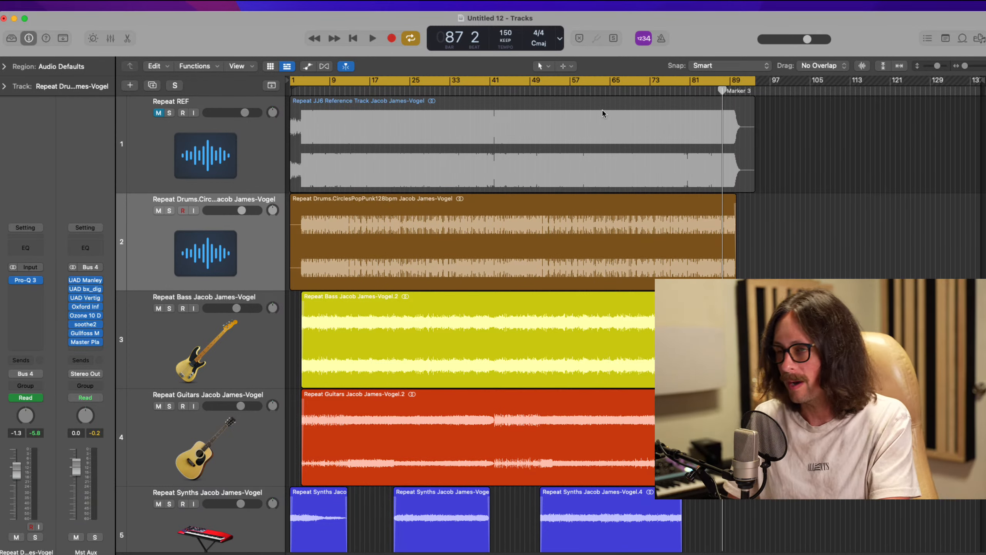